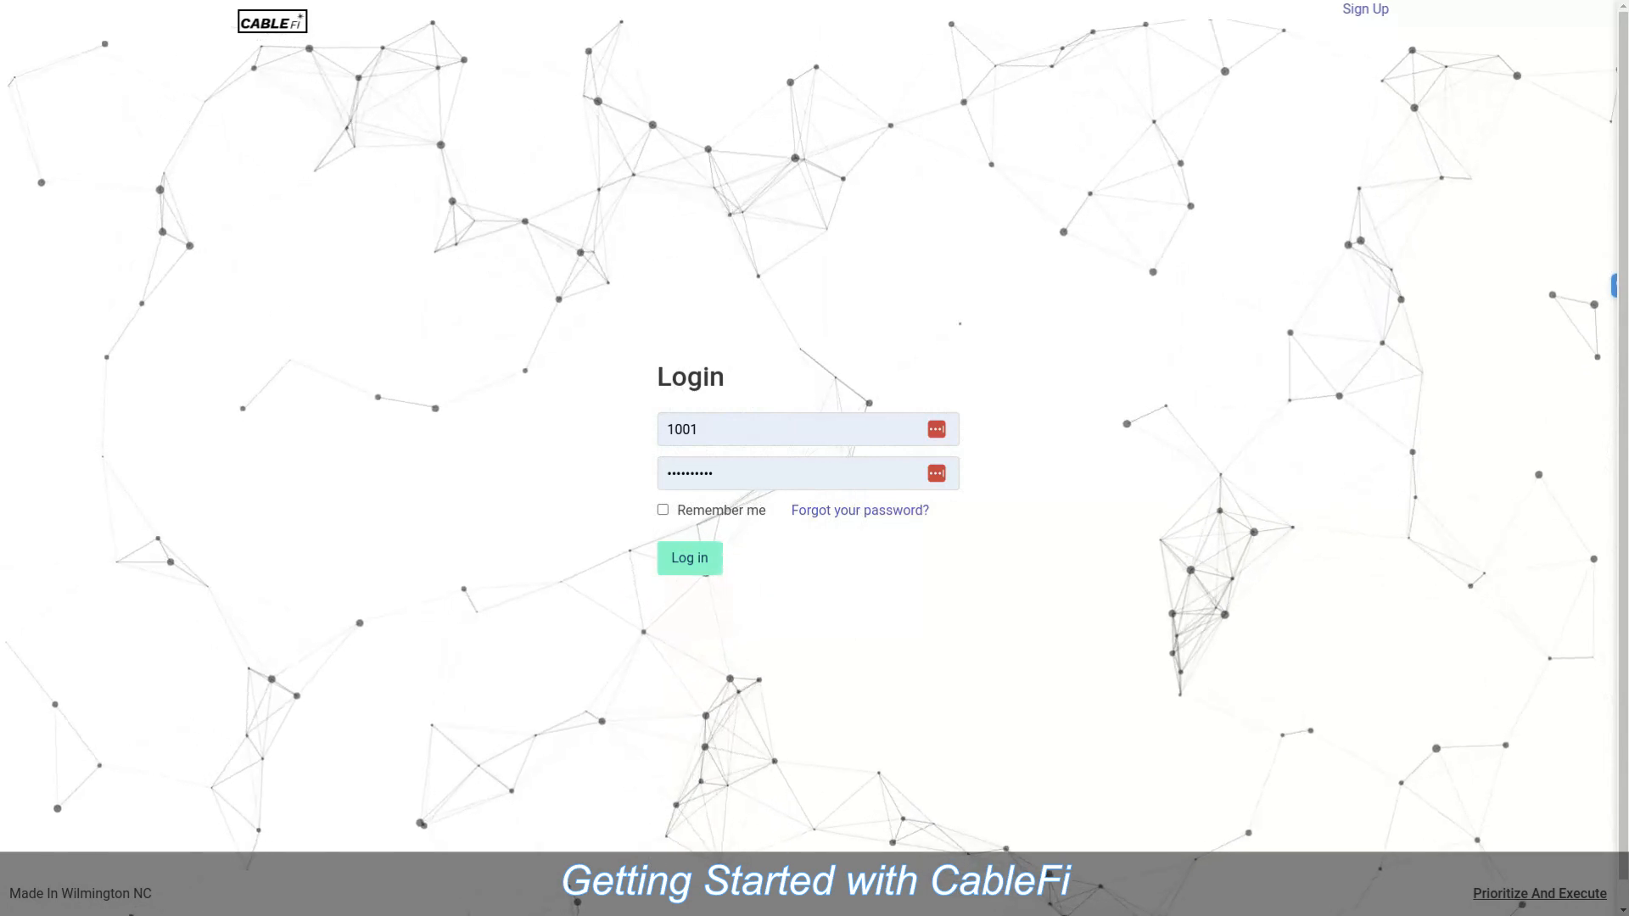
Step: Submit the pre-filled username and password to sign in to CableFi
key("Return")
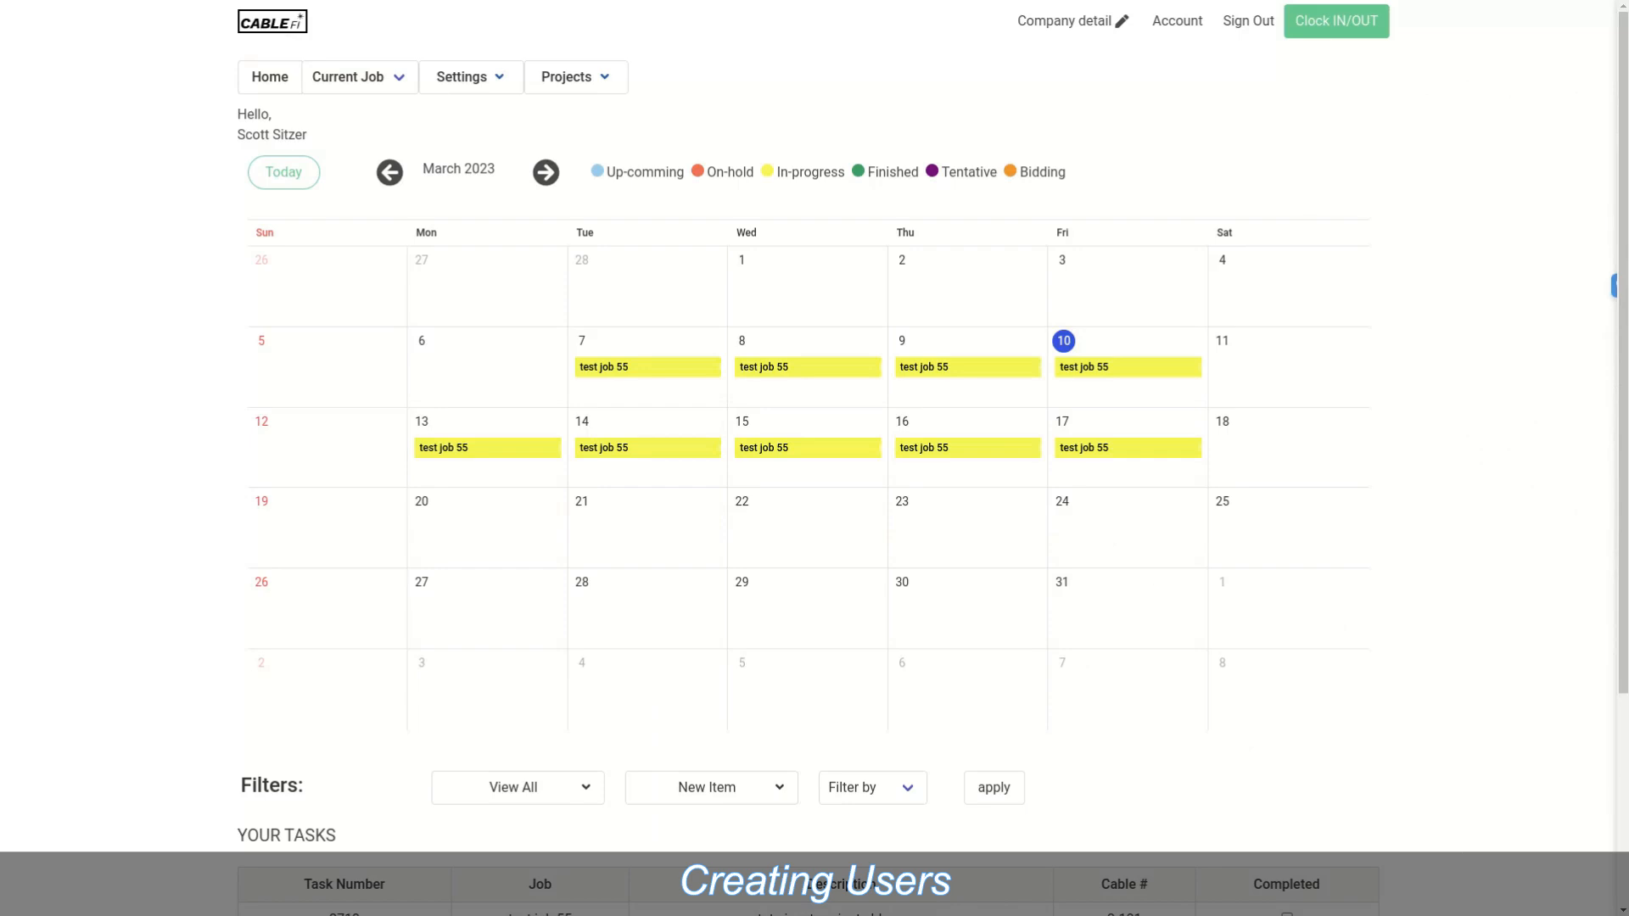
Step: Go to Settings > Users and start a blank New User form
left_click(360, 77)
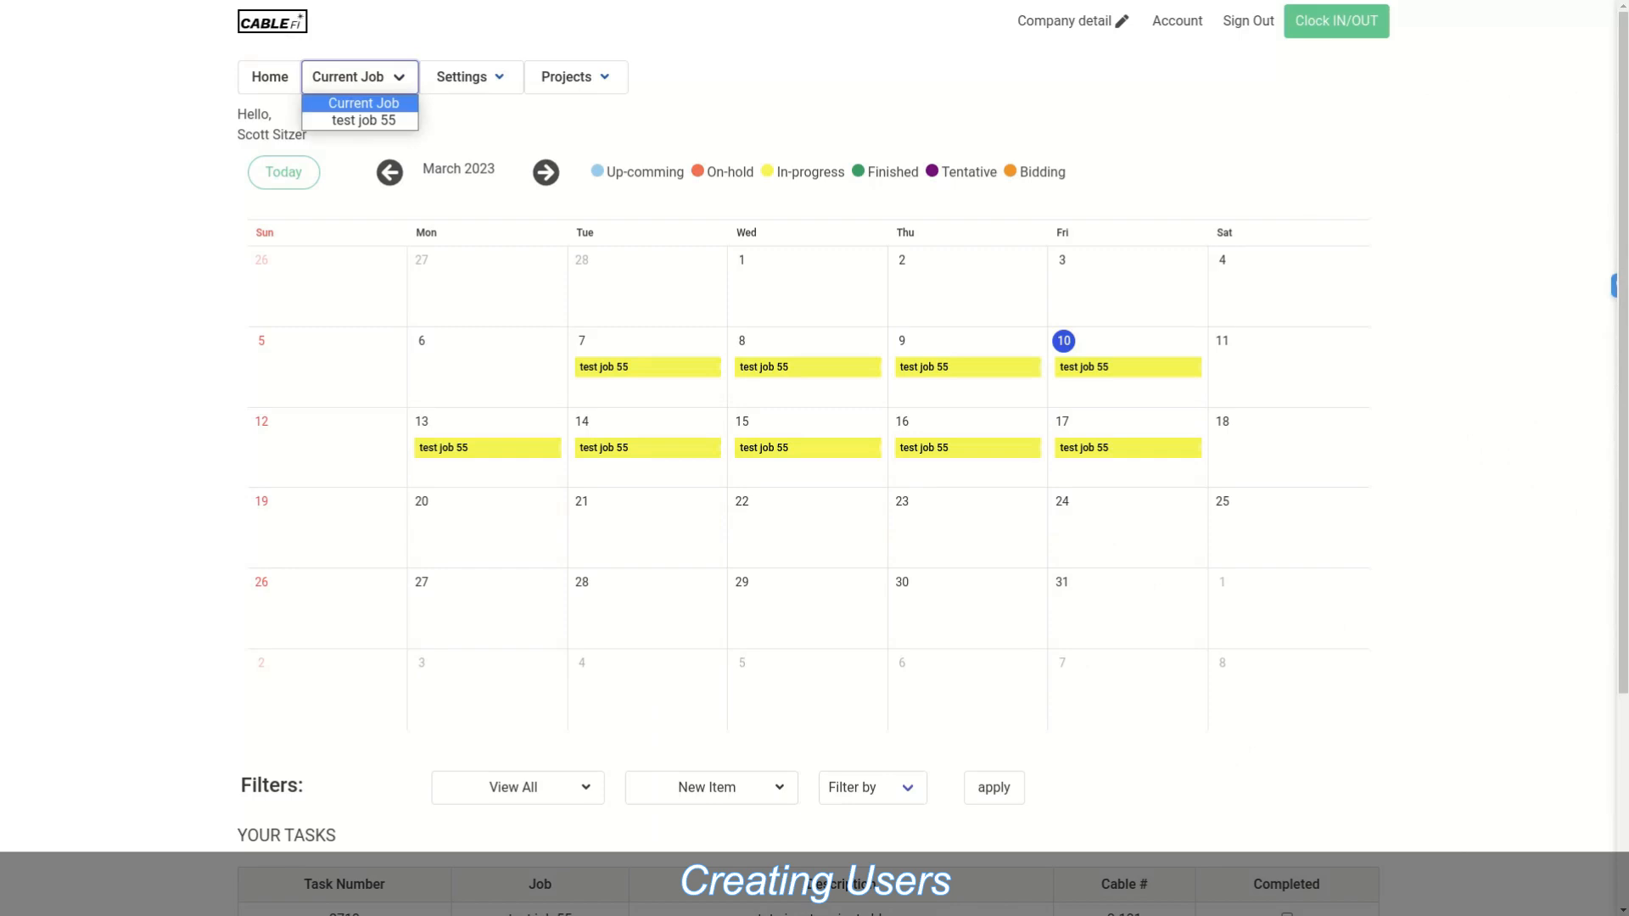
left_click(462, 77)
left_click(443, 124)
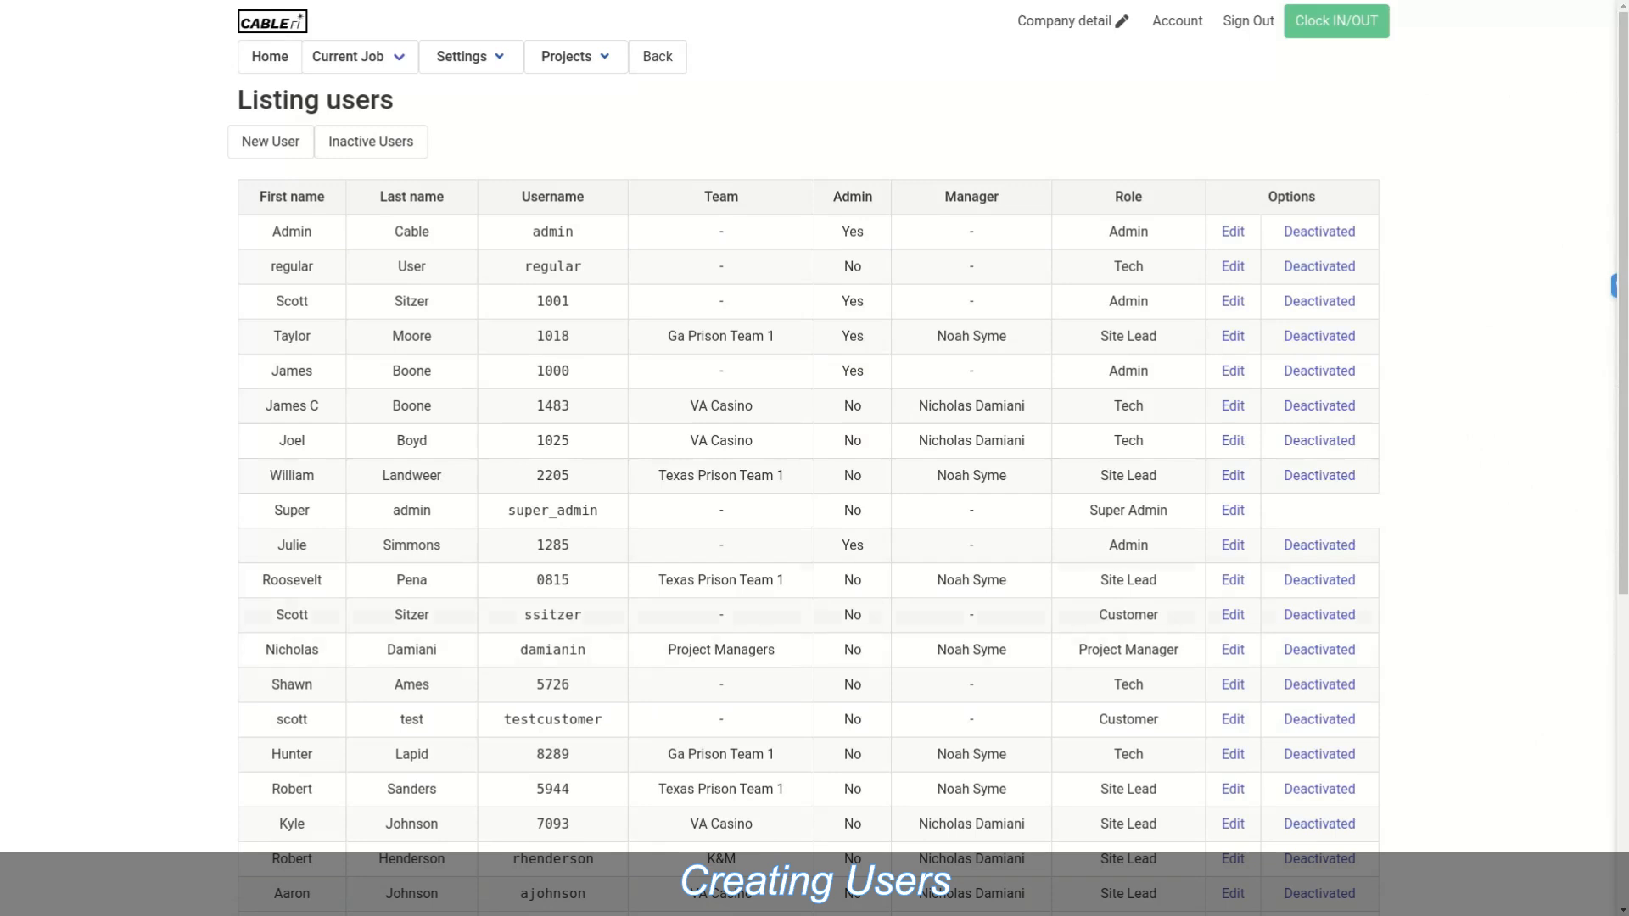
left_click(270, 141)
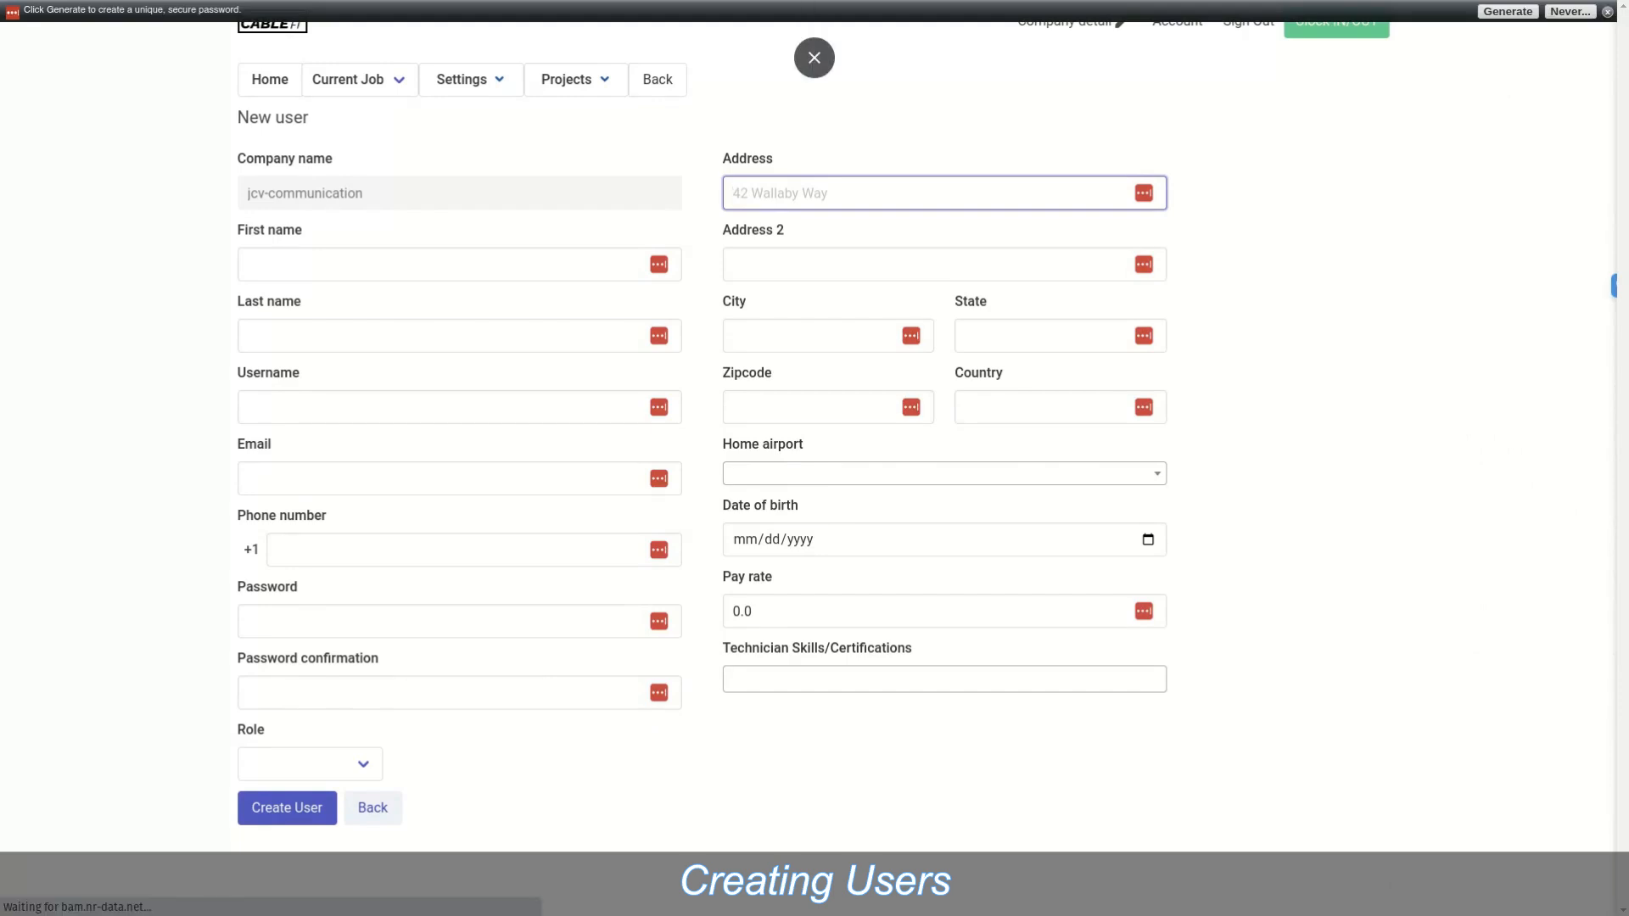
Step: Enter first name 'super', last name 'user' and username 'superuser', leaving email blank
left_click(1606, 12)
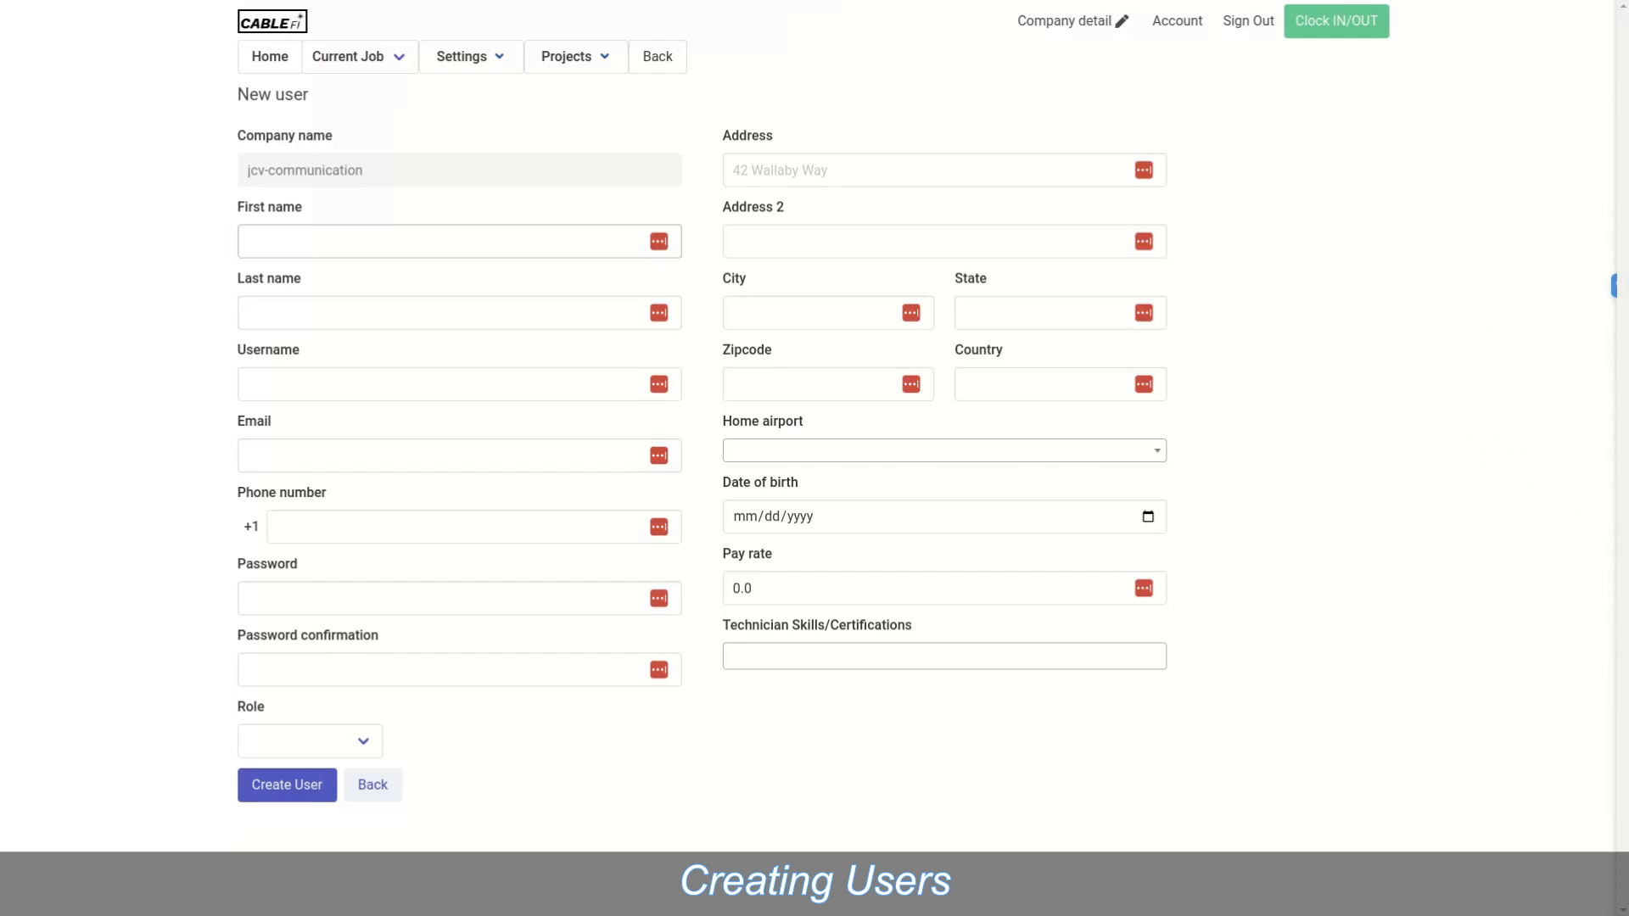
left_click(459, 242)
type("su")
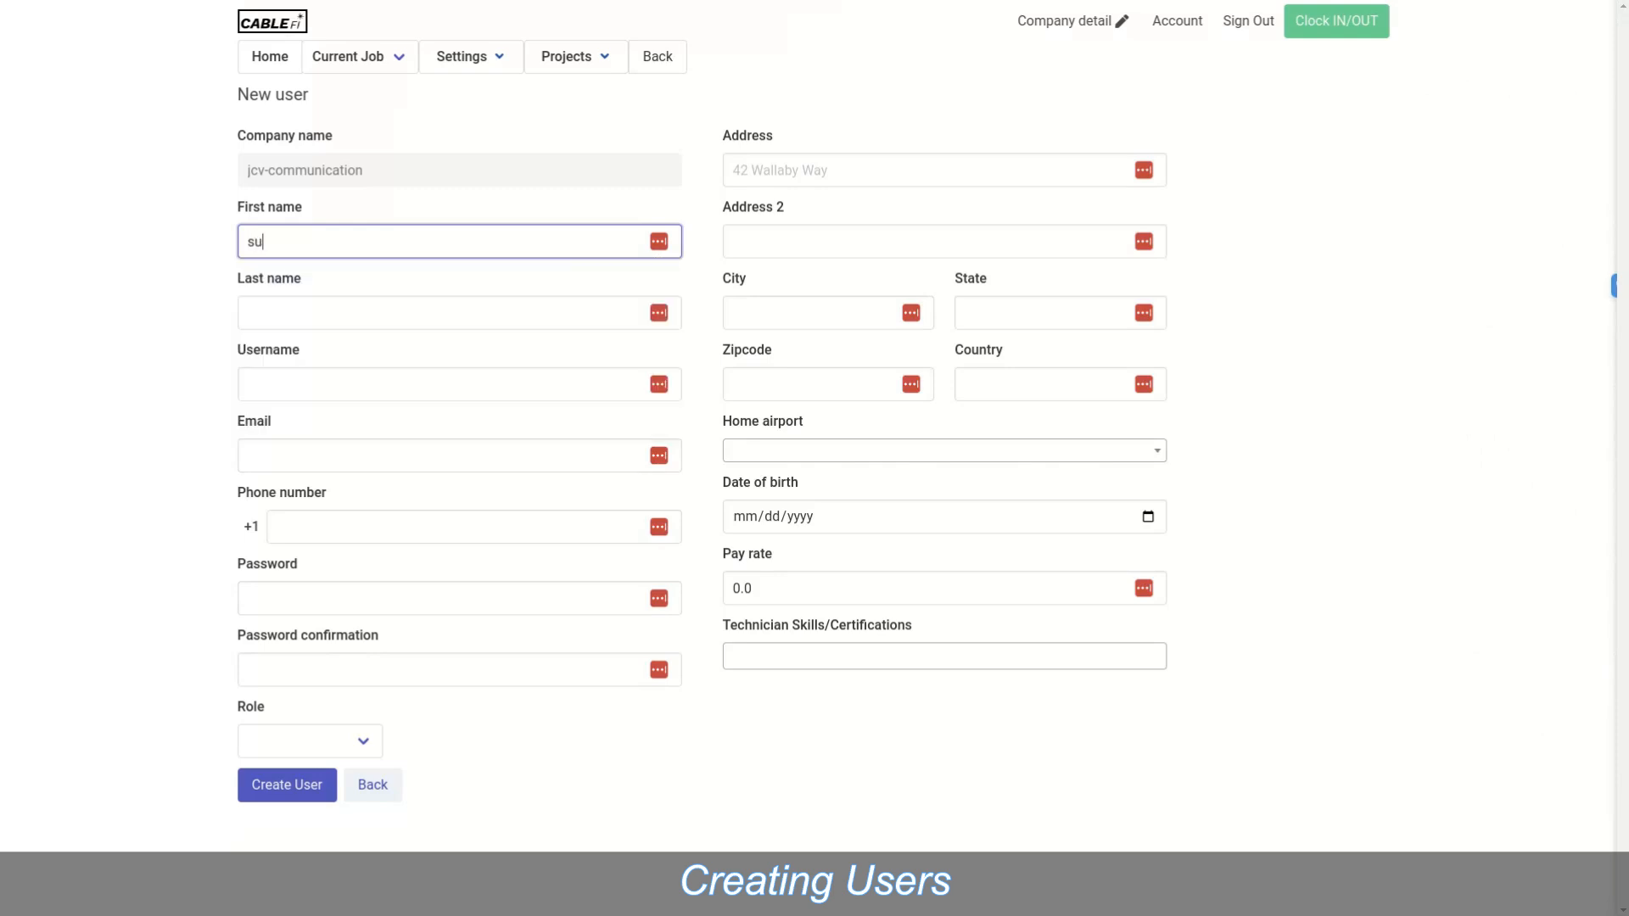
type("per")
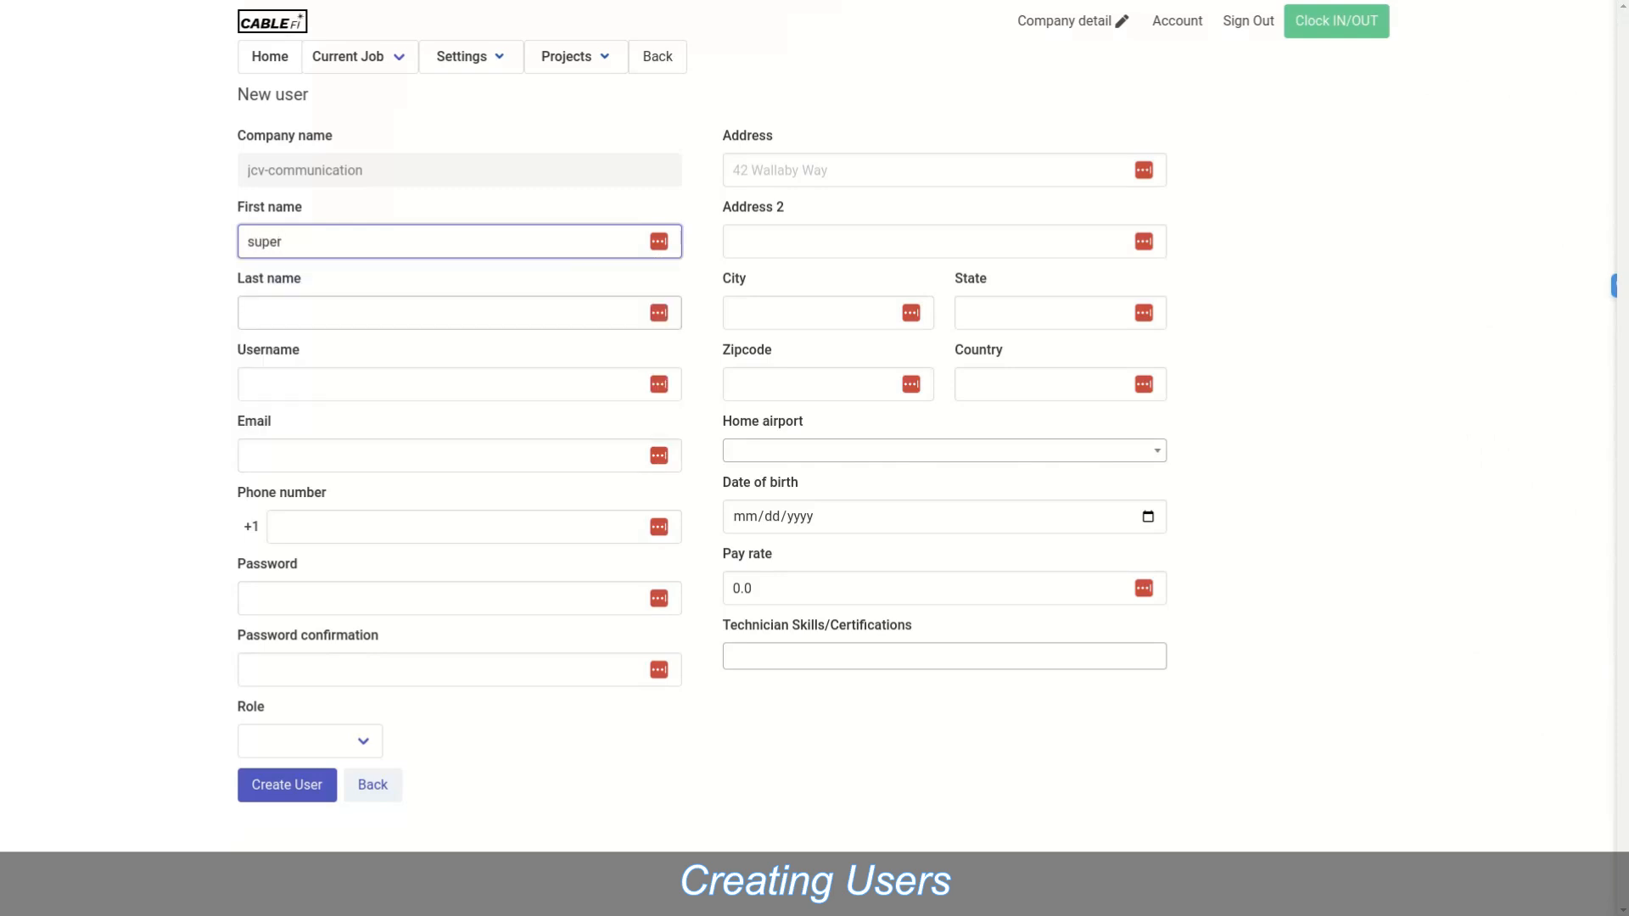
left_click(459, 313)
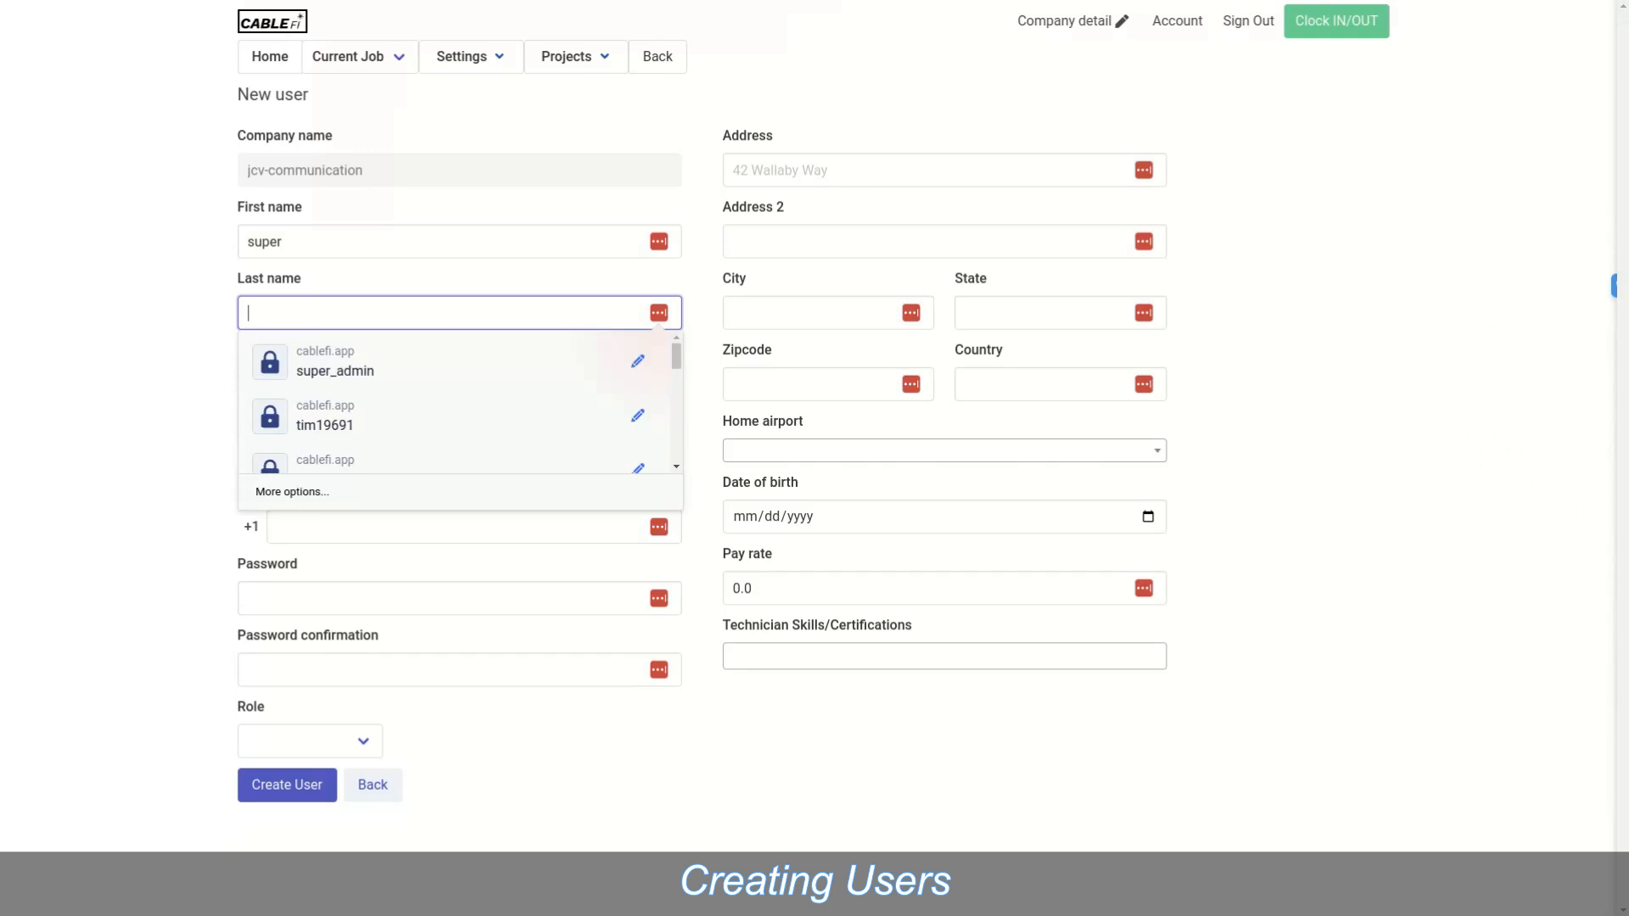
type("user")
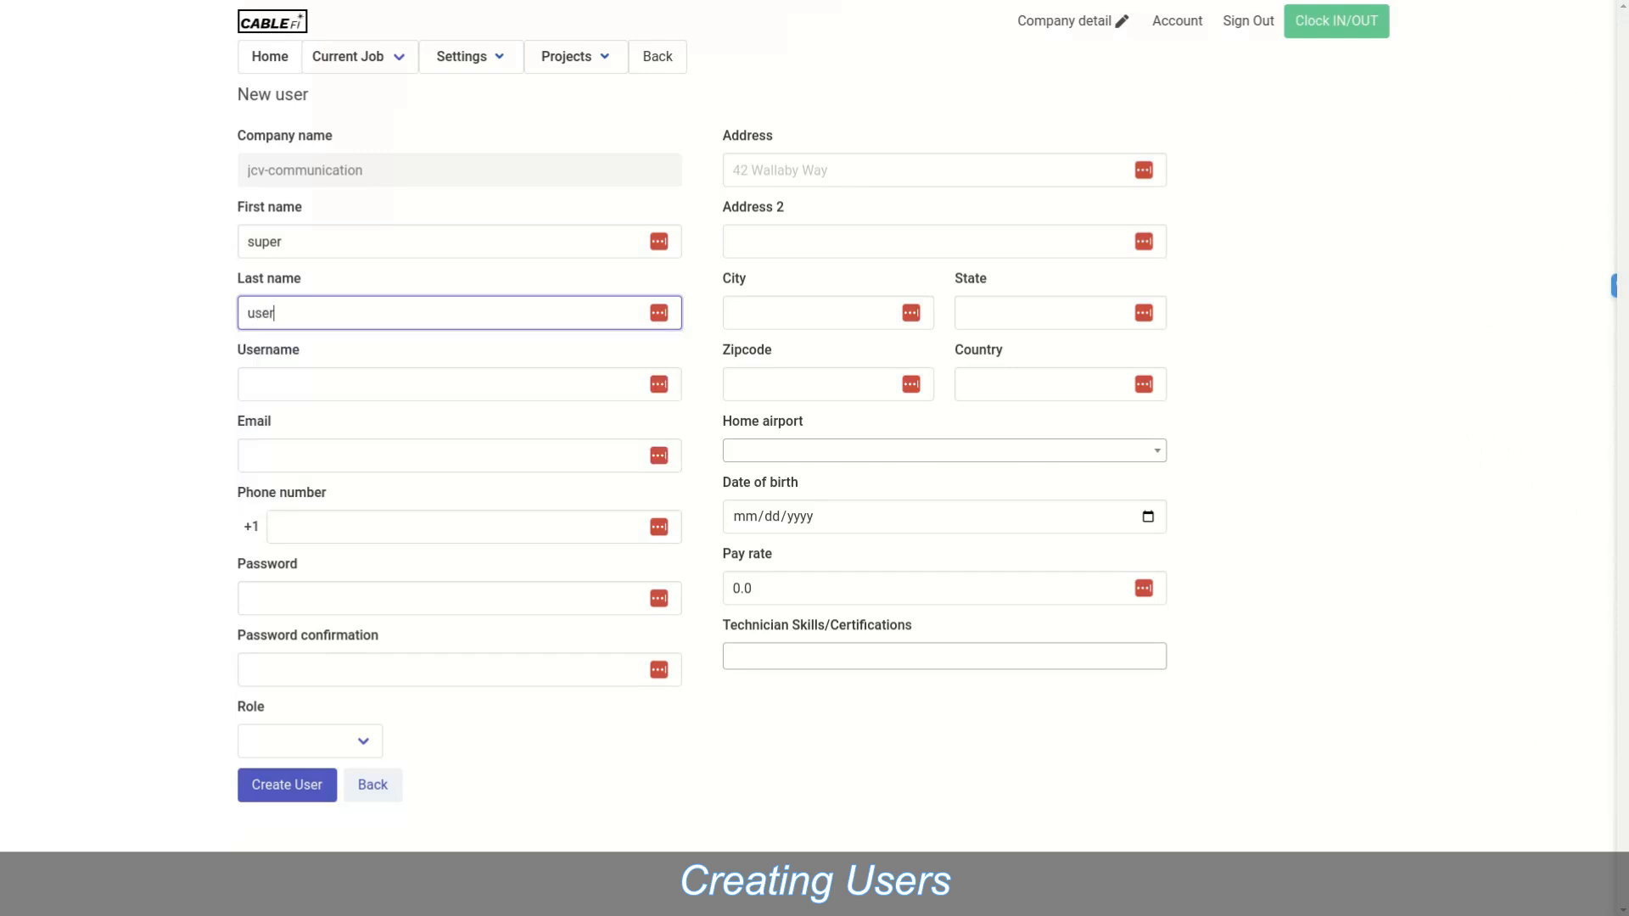
left_click(459, 384)
type("superuser")
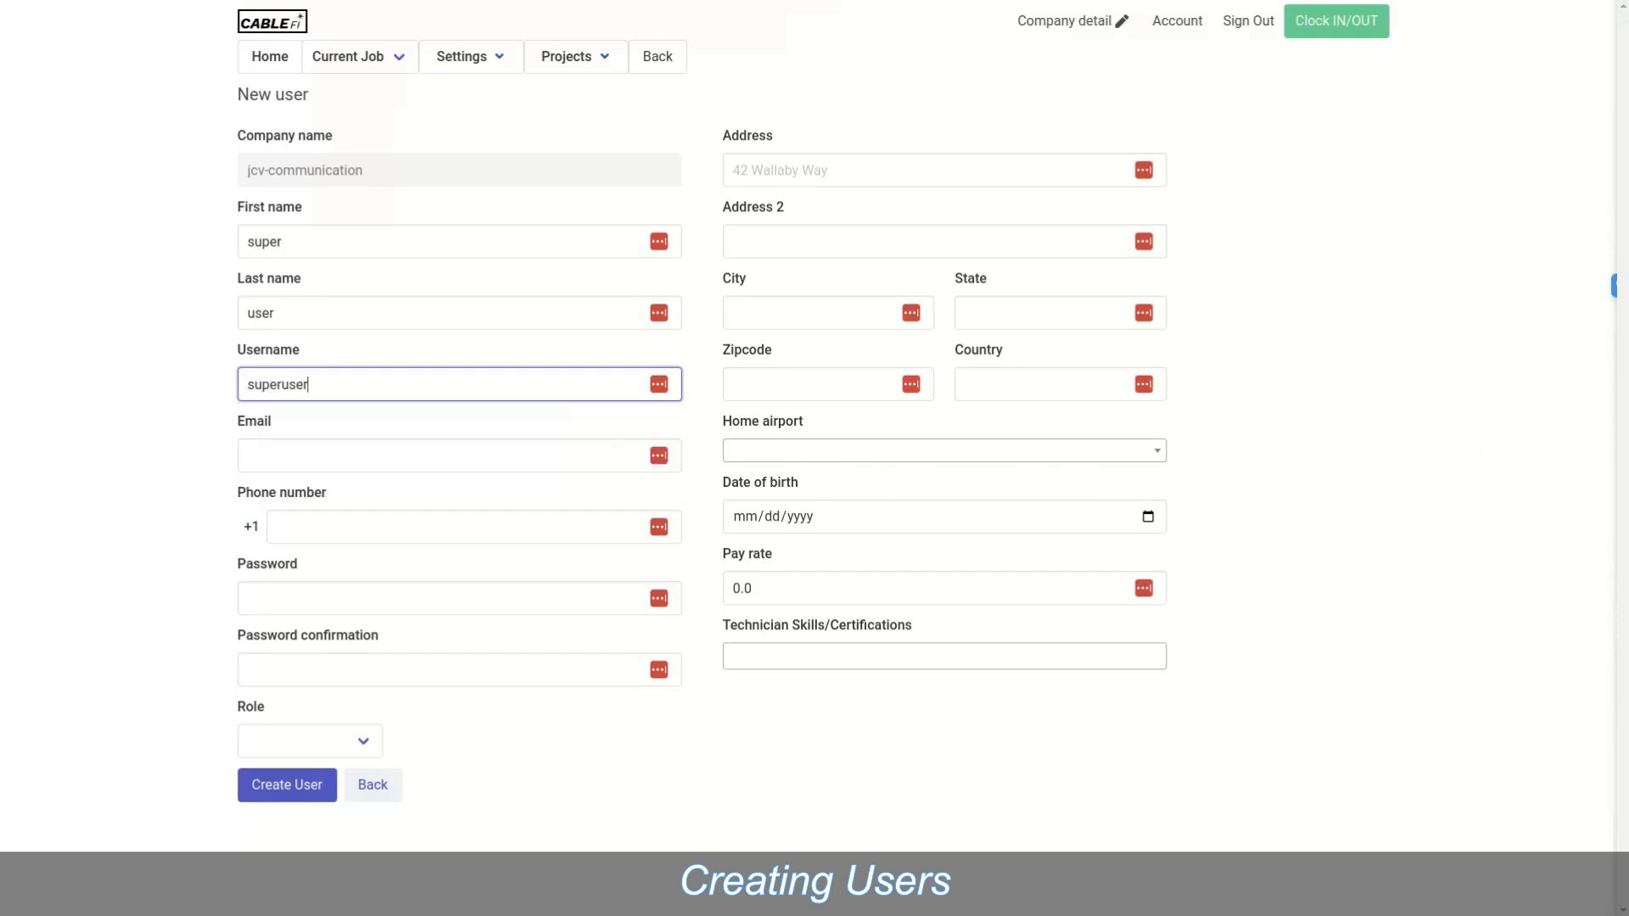
left_click(459, 455)
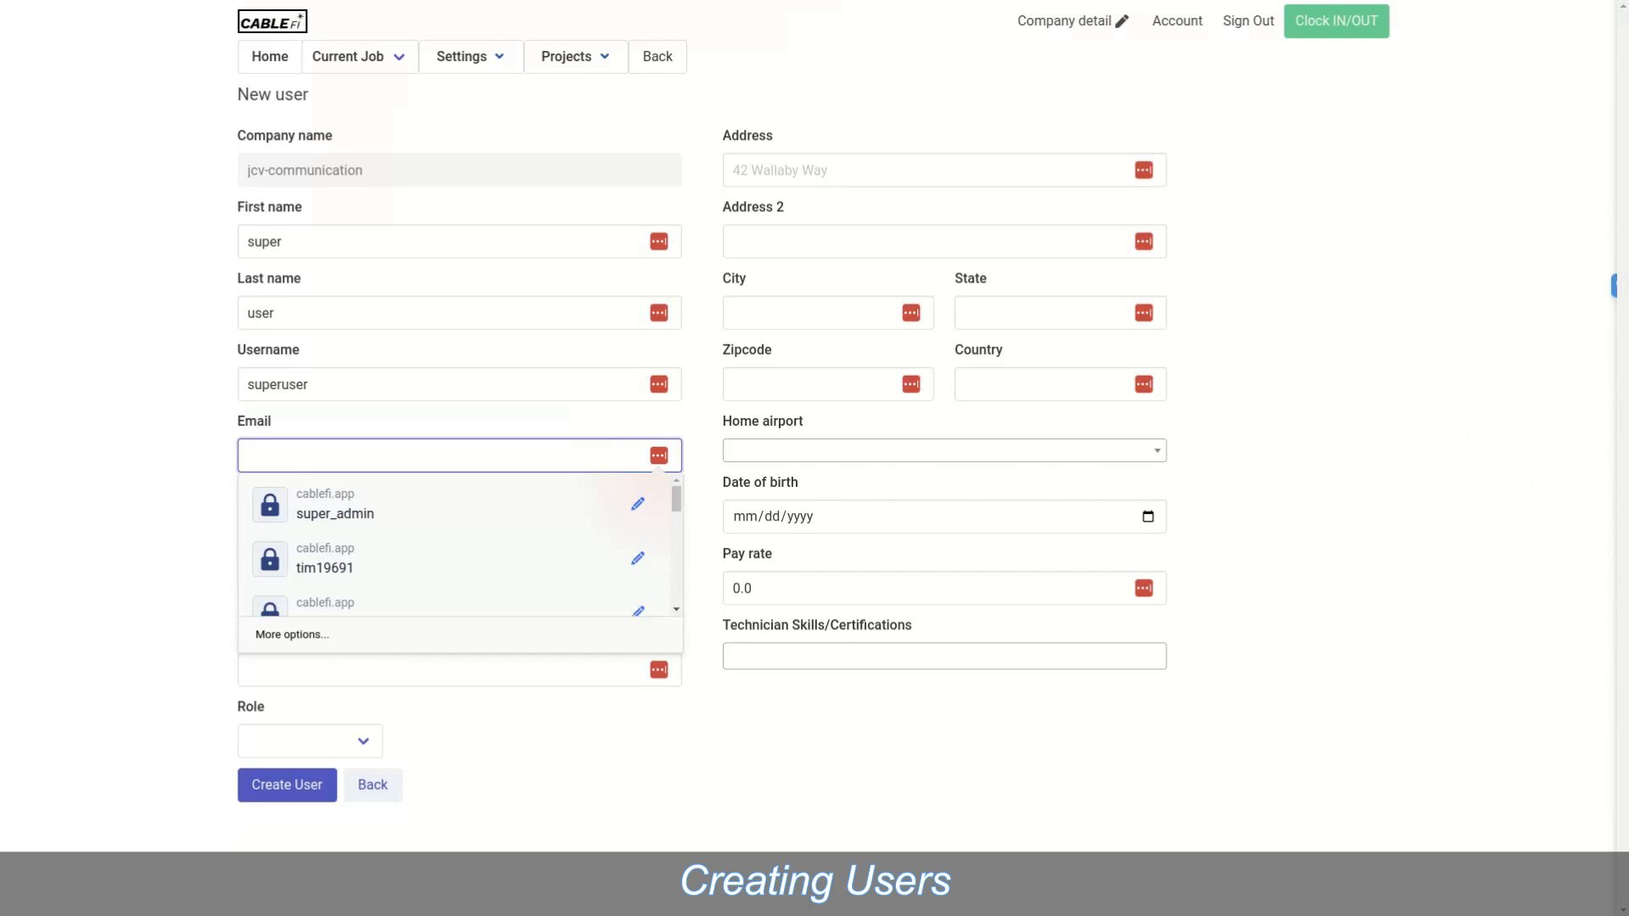
left_click(174, 462)
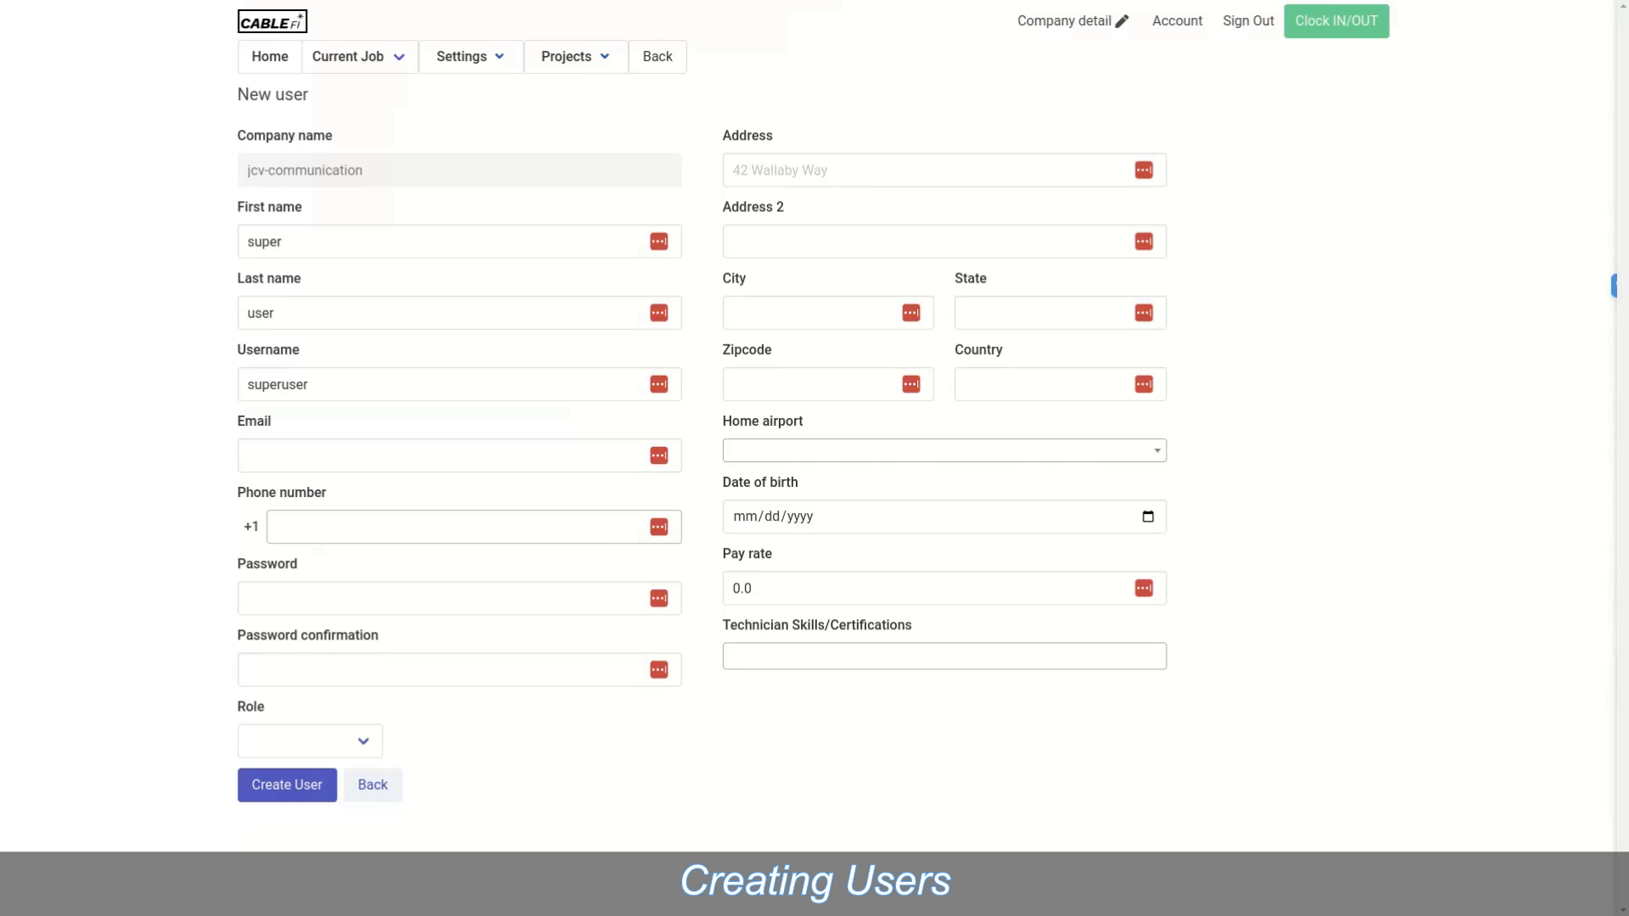
Step: Type the new user's password and retype it in Password confirmation
left_click(459, 598)
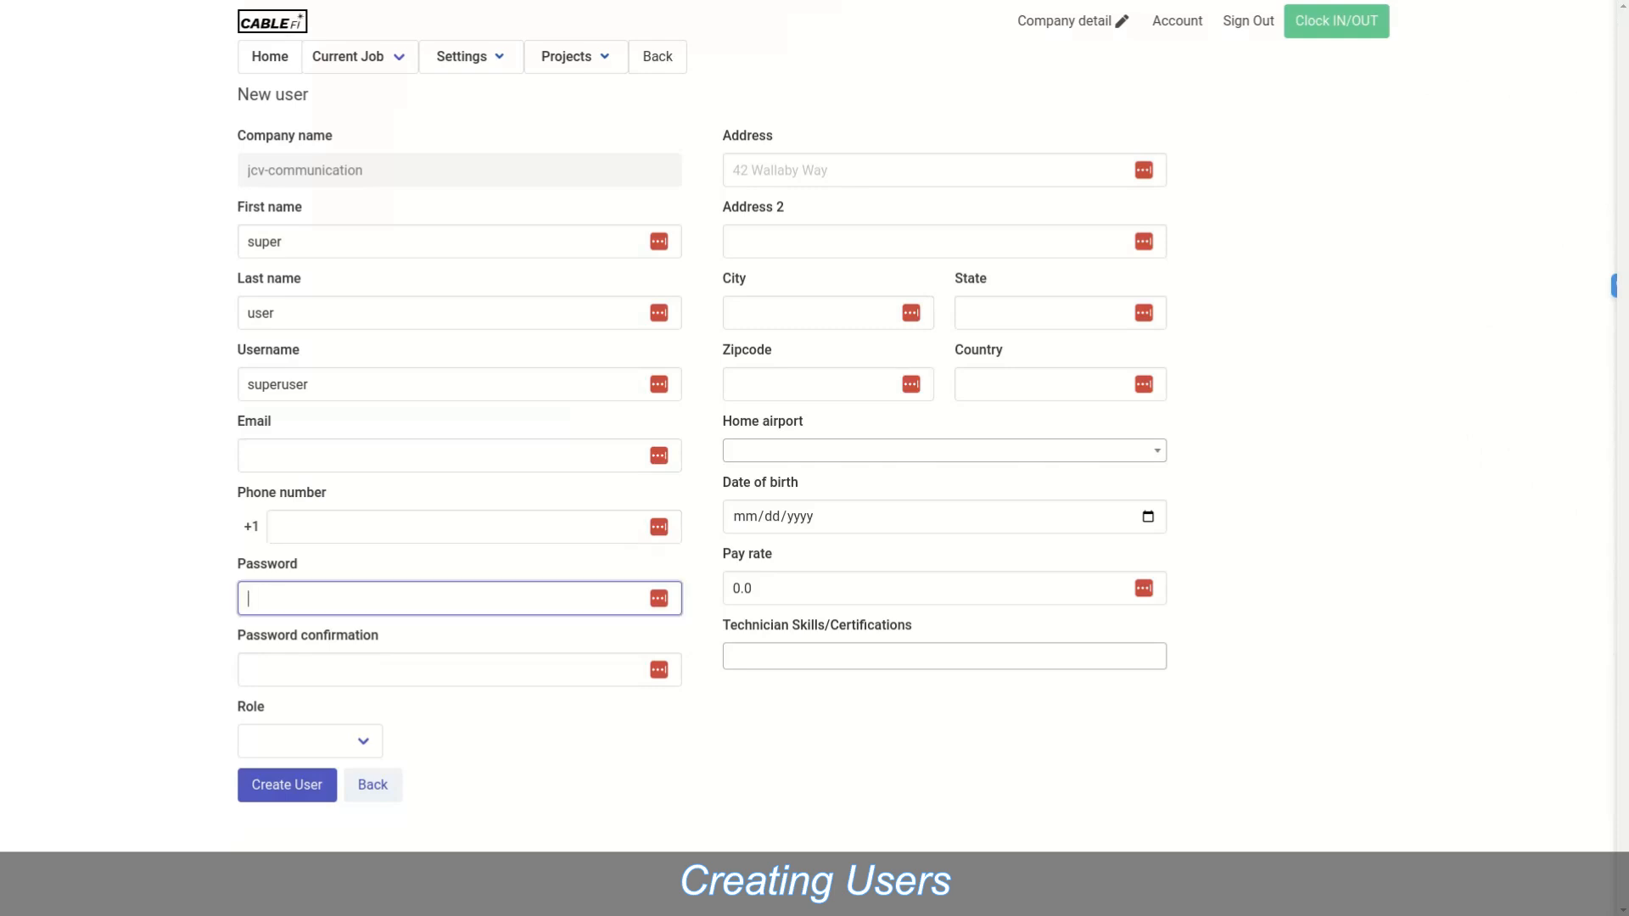
type("******")
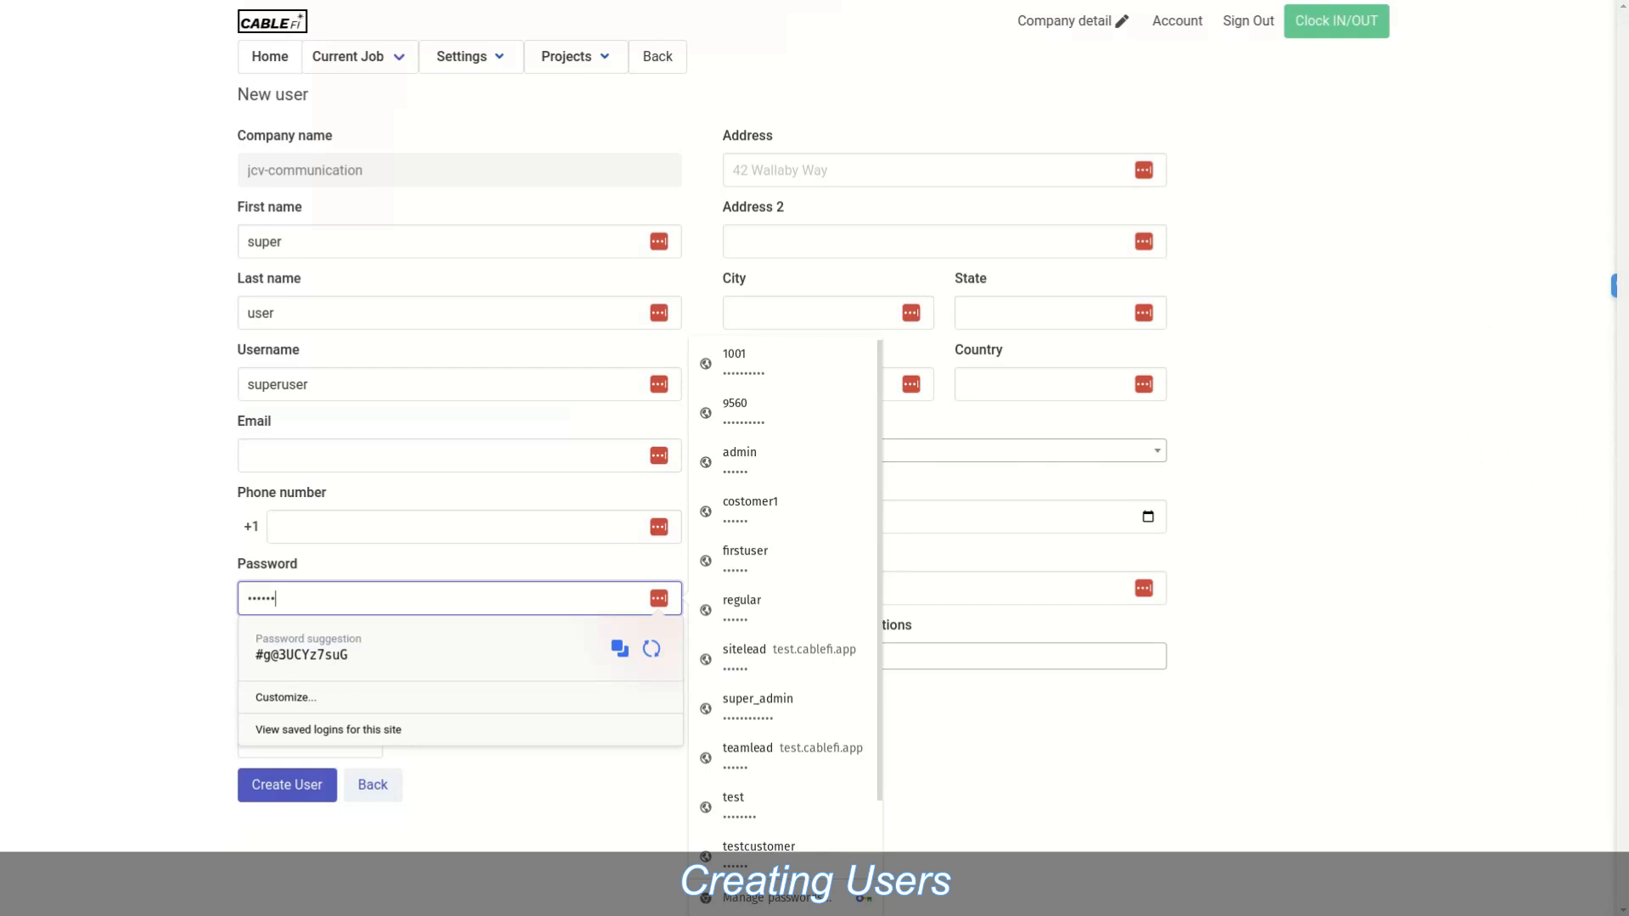
left_click(534, 793)
left_click(459, 670)
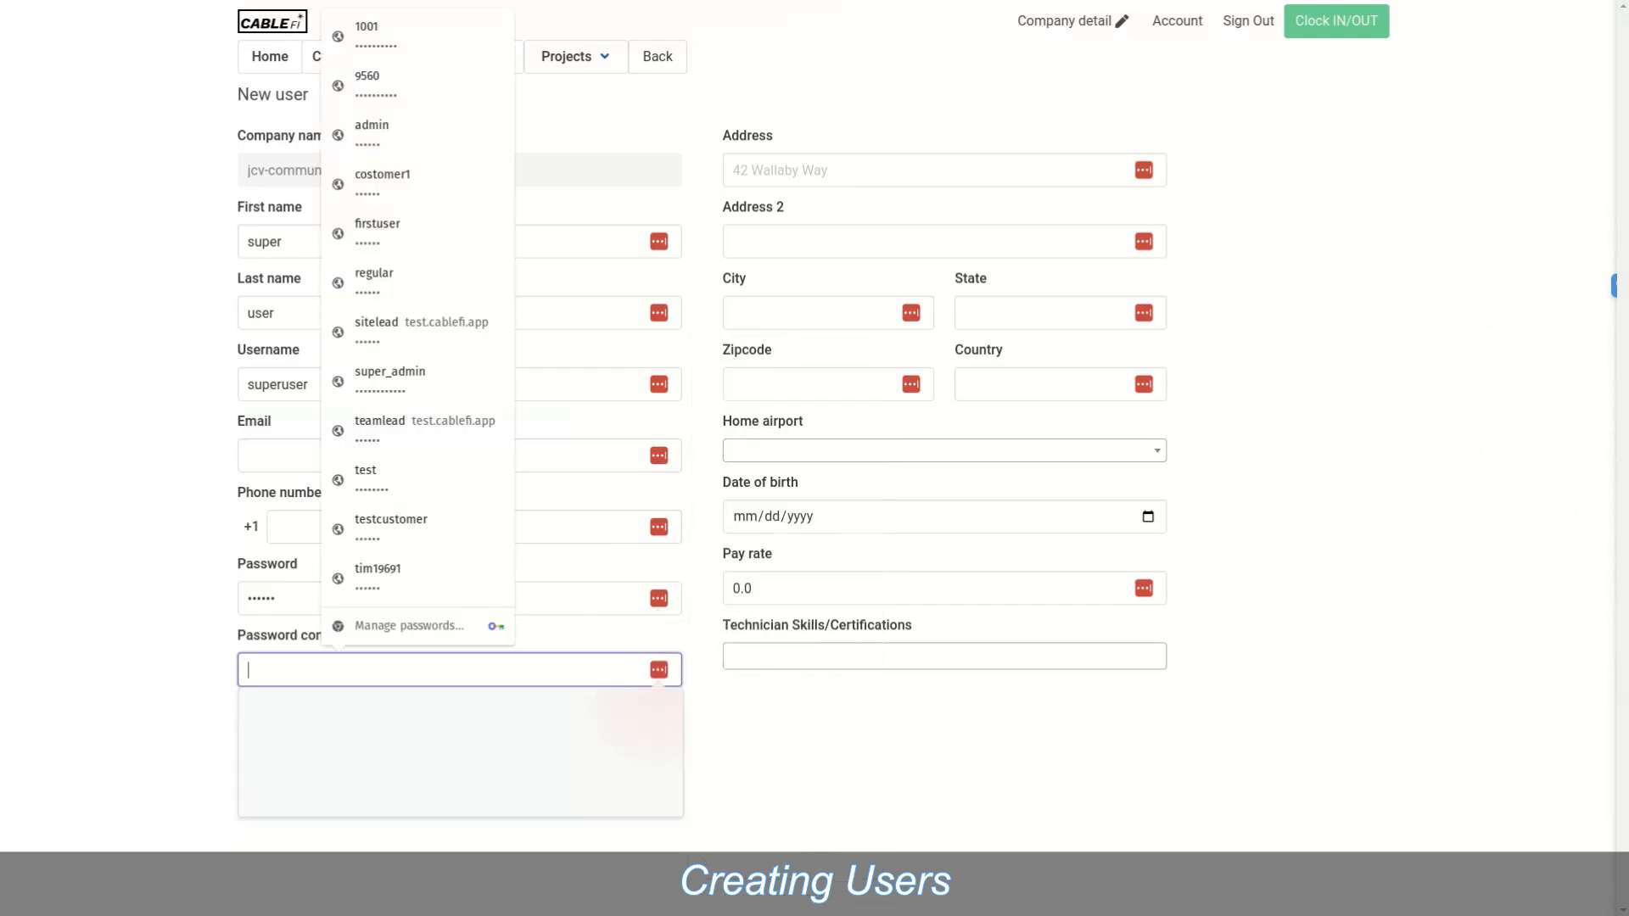
type("*****")
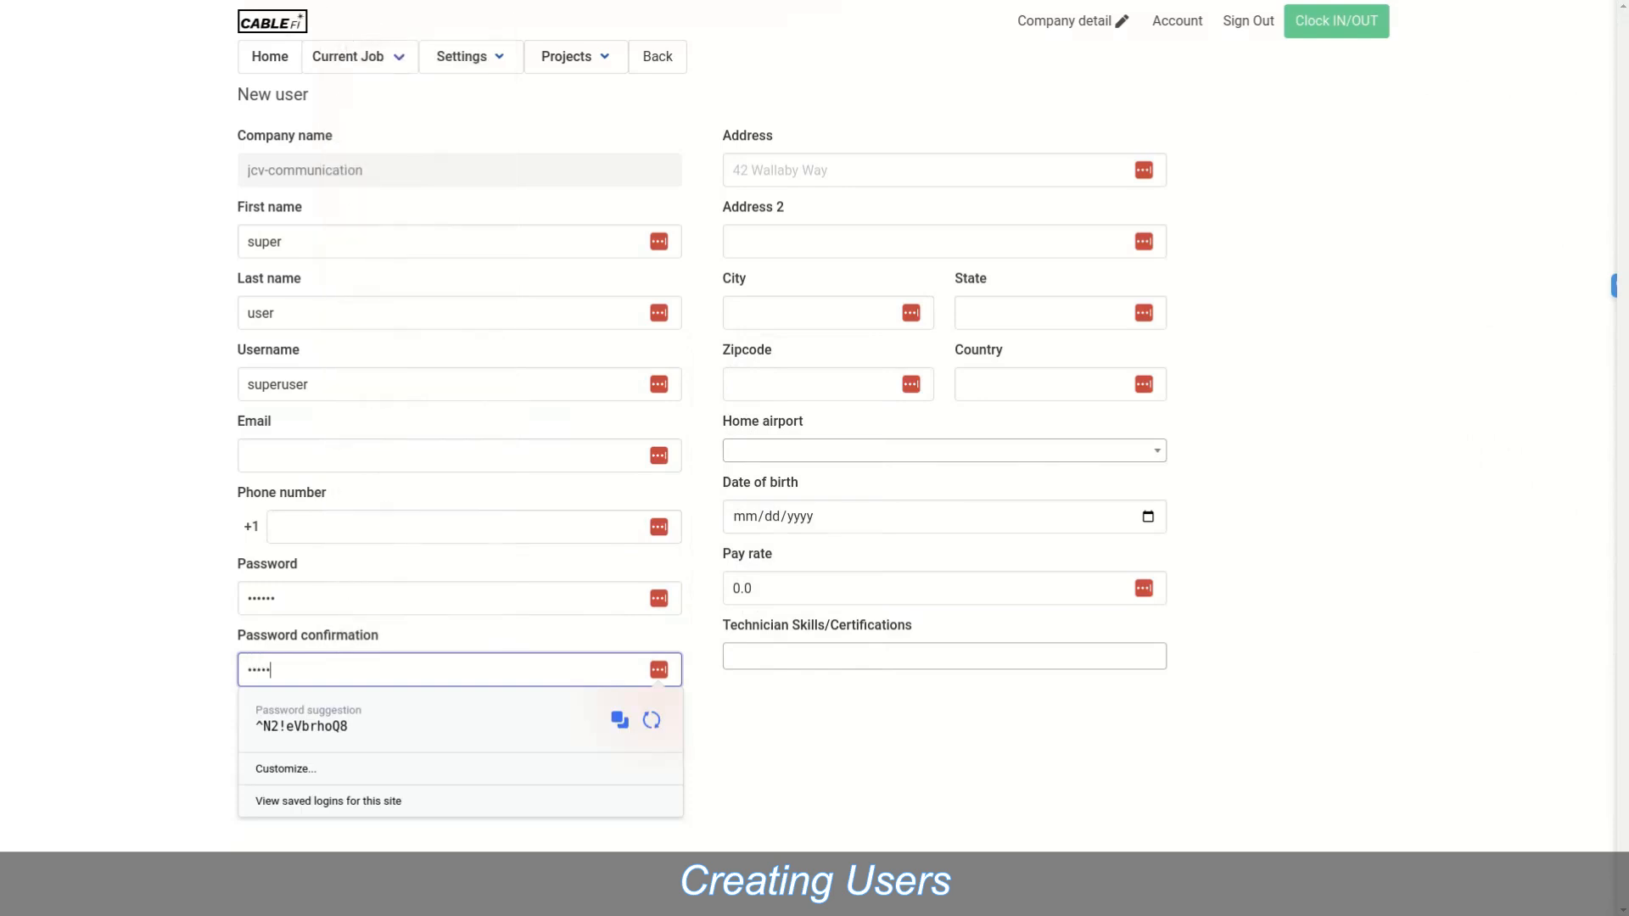
left_click(702, 645)
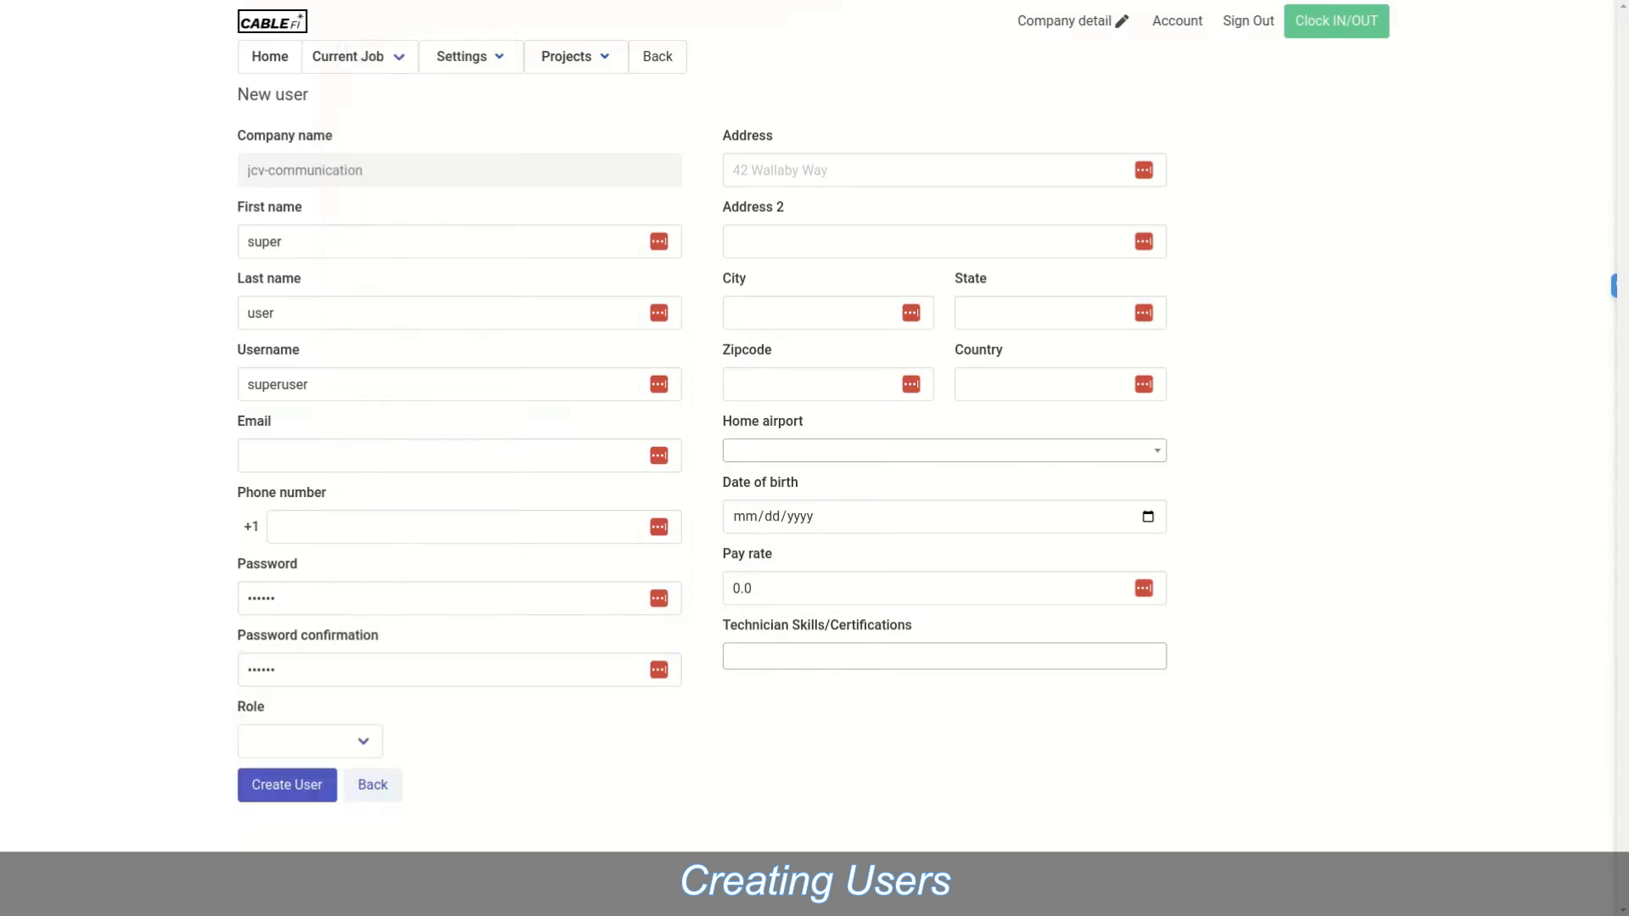
left_click(310, 742)
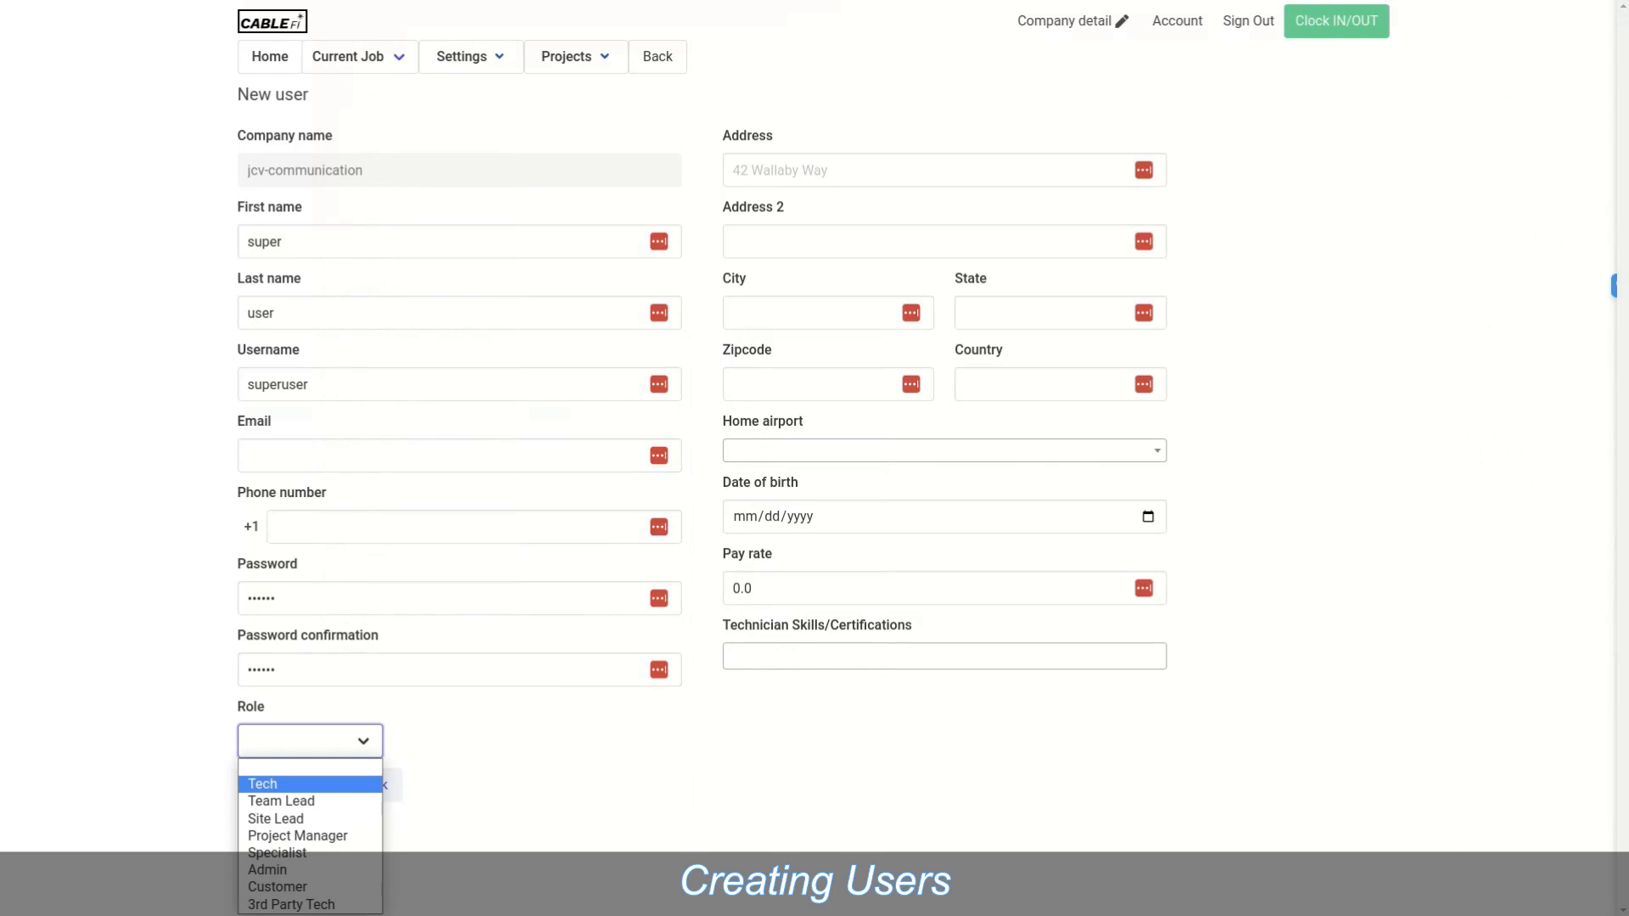
Step: Assign the Site Lead role and create the superuser account
key("Down")
key("Down")
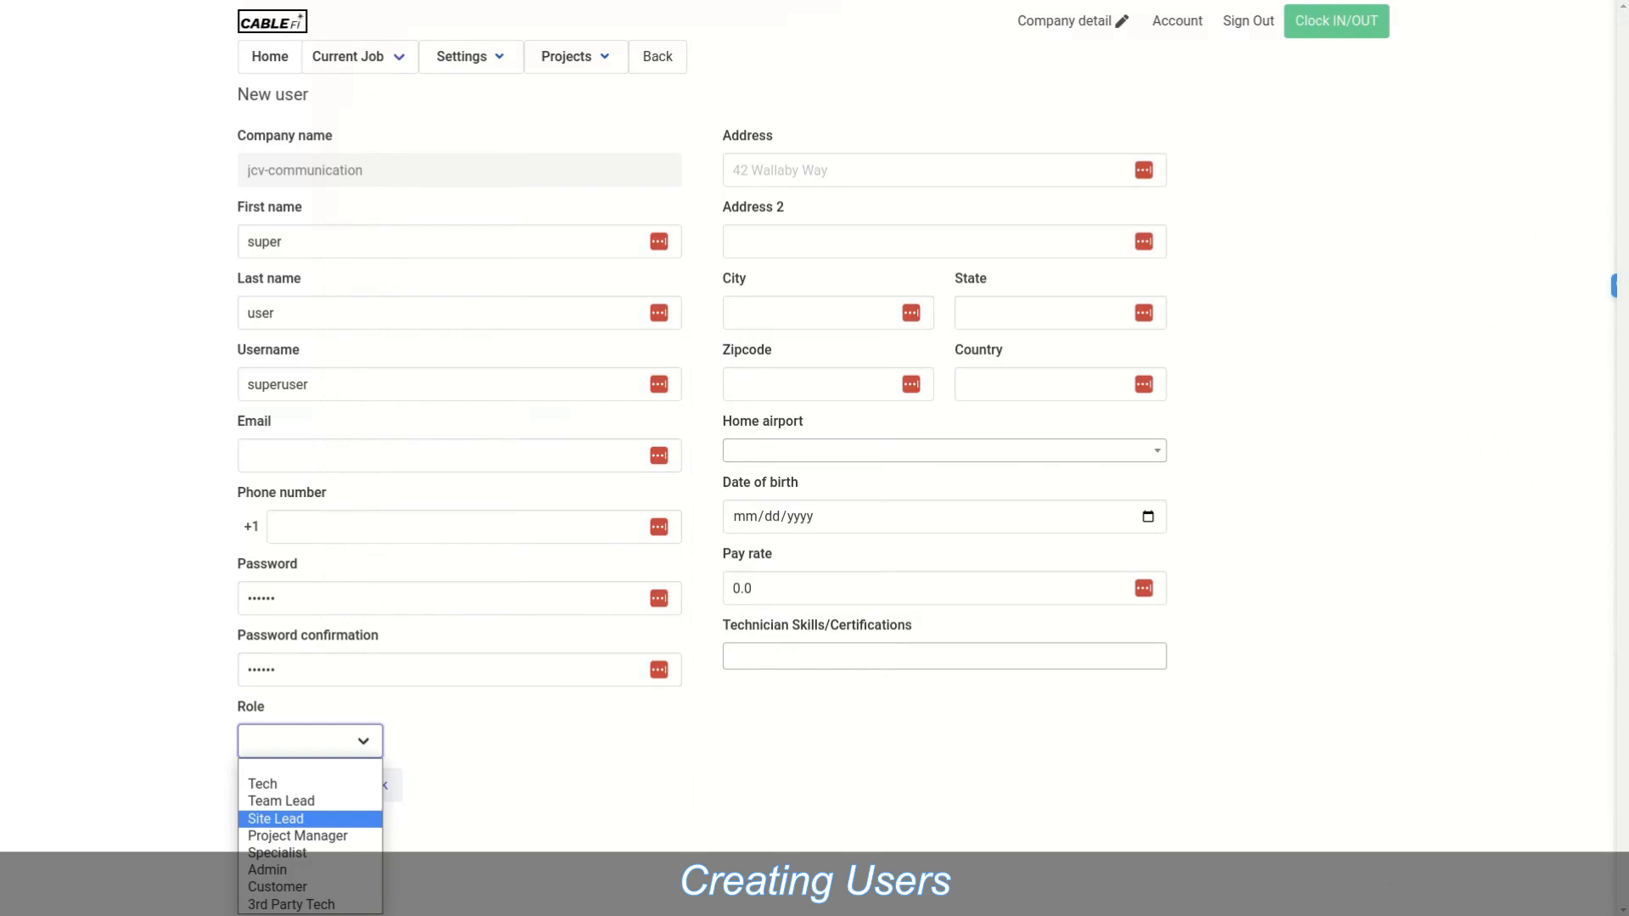
left_click(276, 819)
left_click(286, 785)
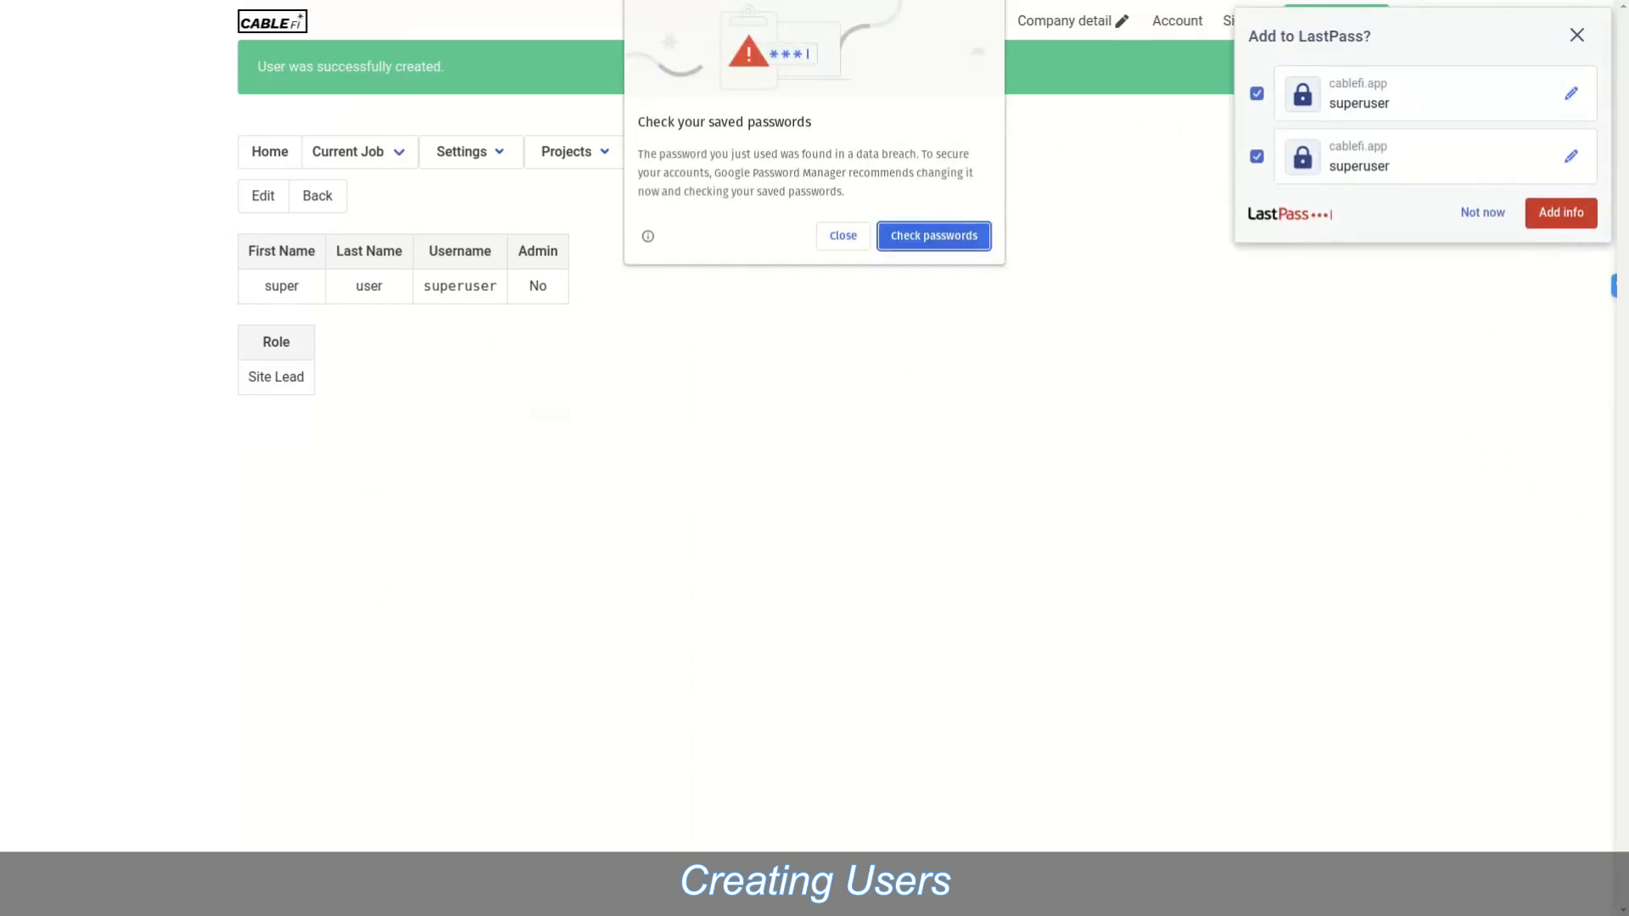
Step: Decline the Chrome and LastPass password prompts and close the user-created banner
left_click(843, 236)
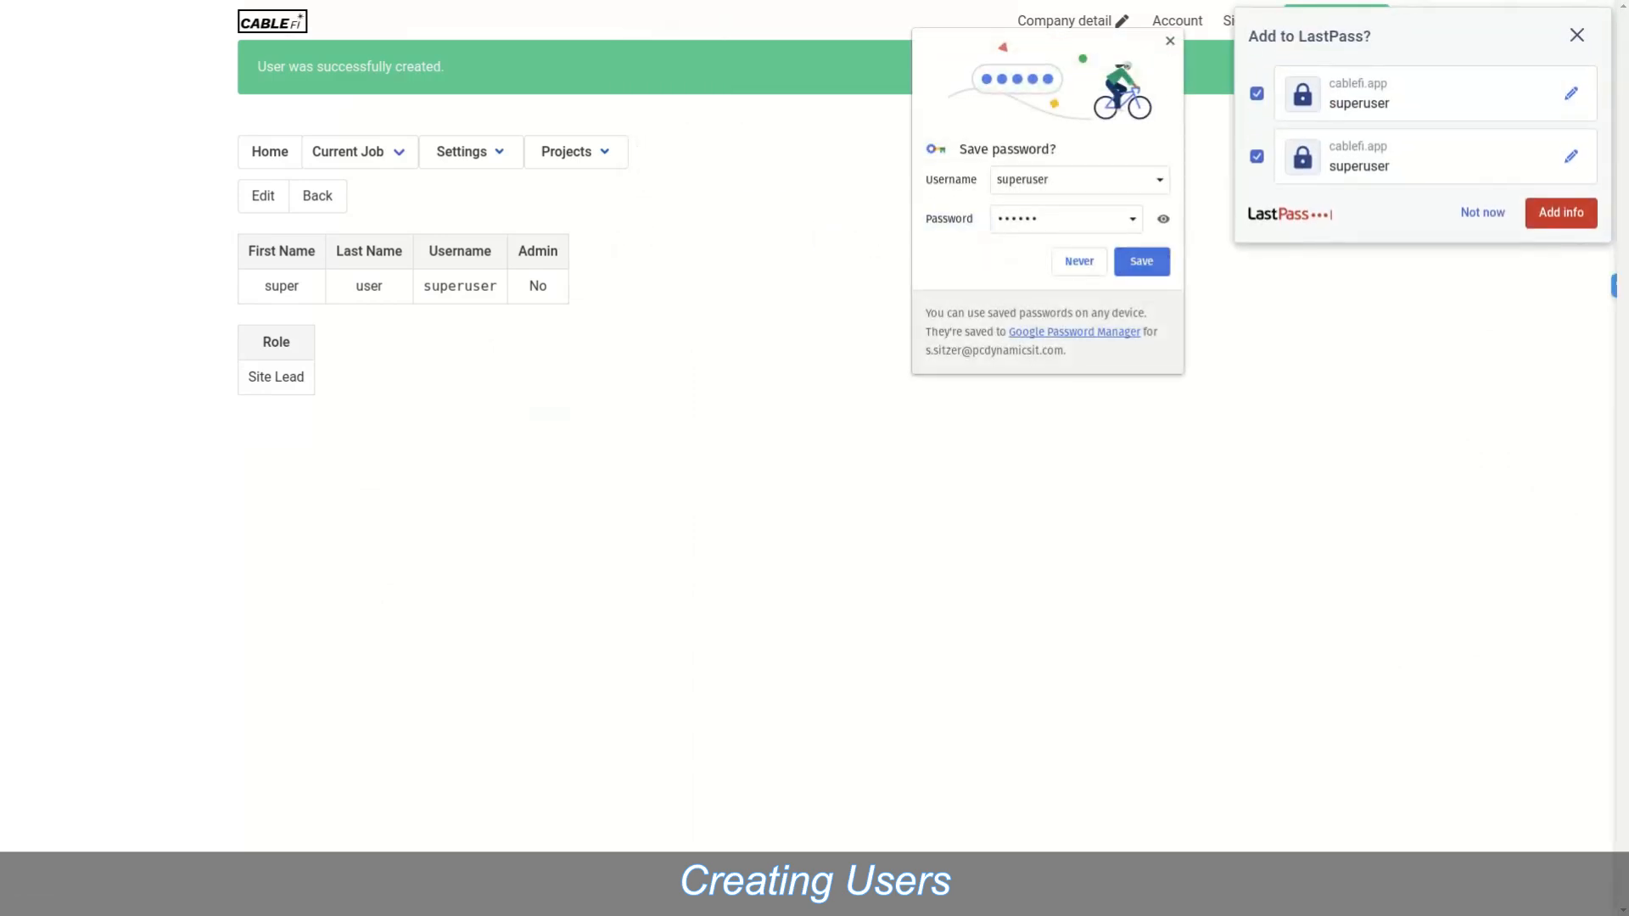
left_click(1079, 261)
left_click(1482, 212)
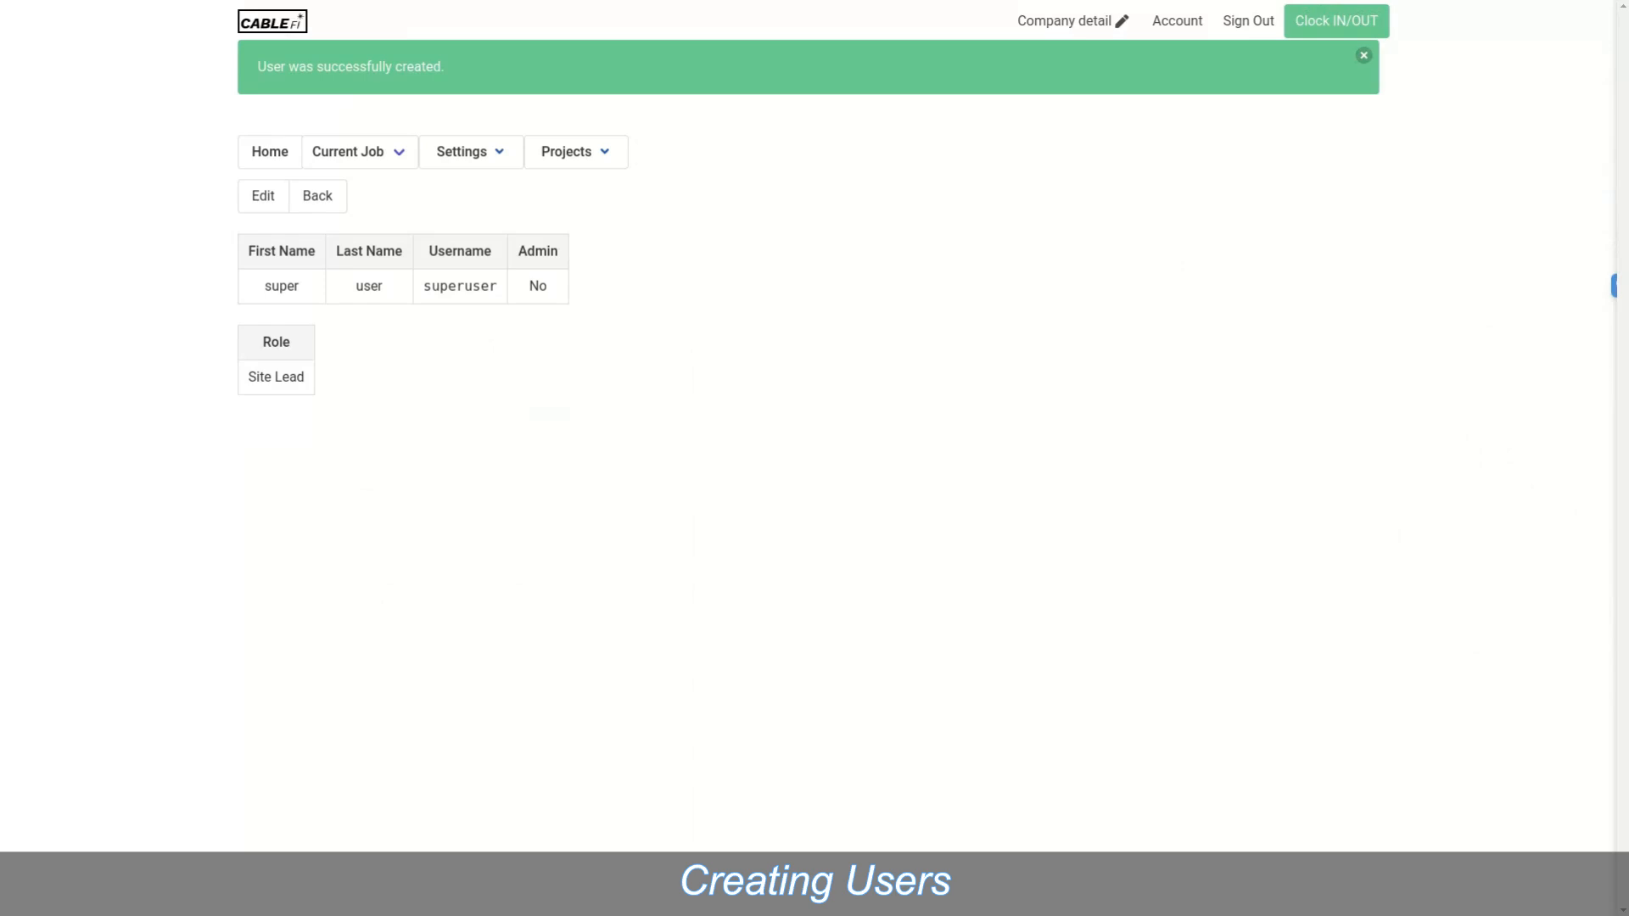
left_click(1364, 56)
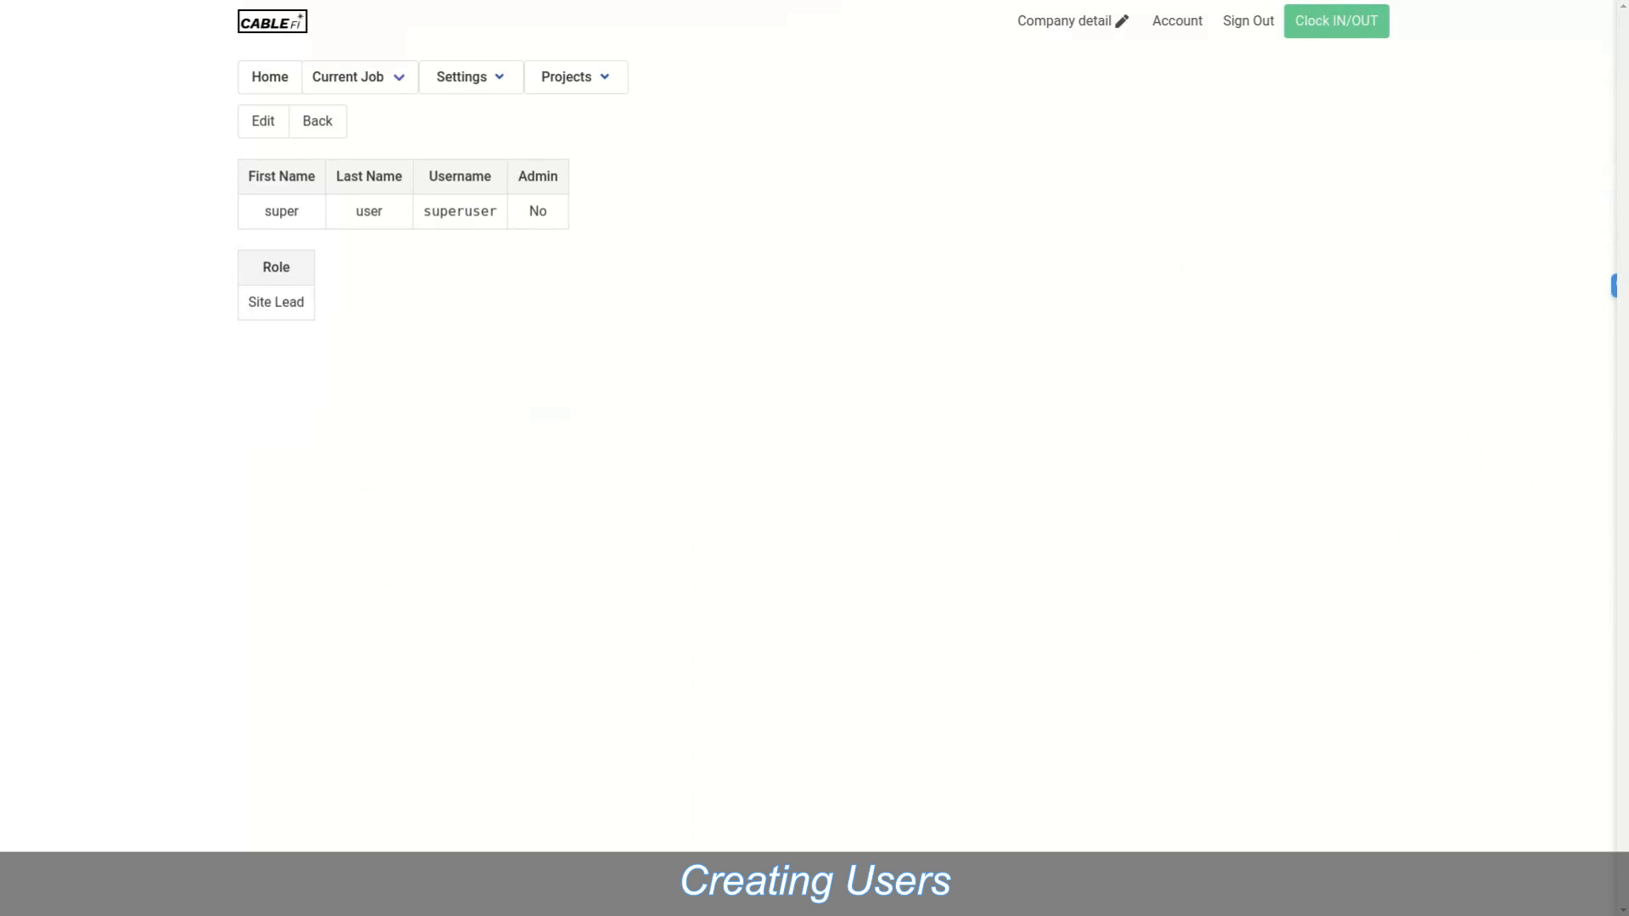
left_click(462, 77)
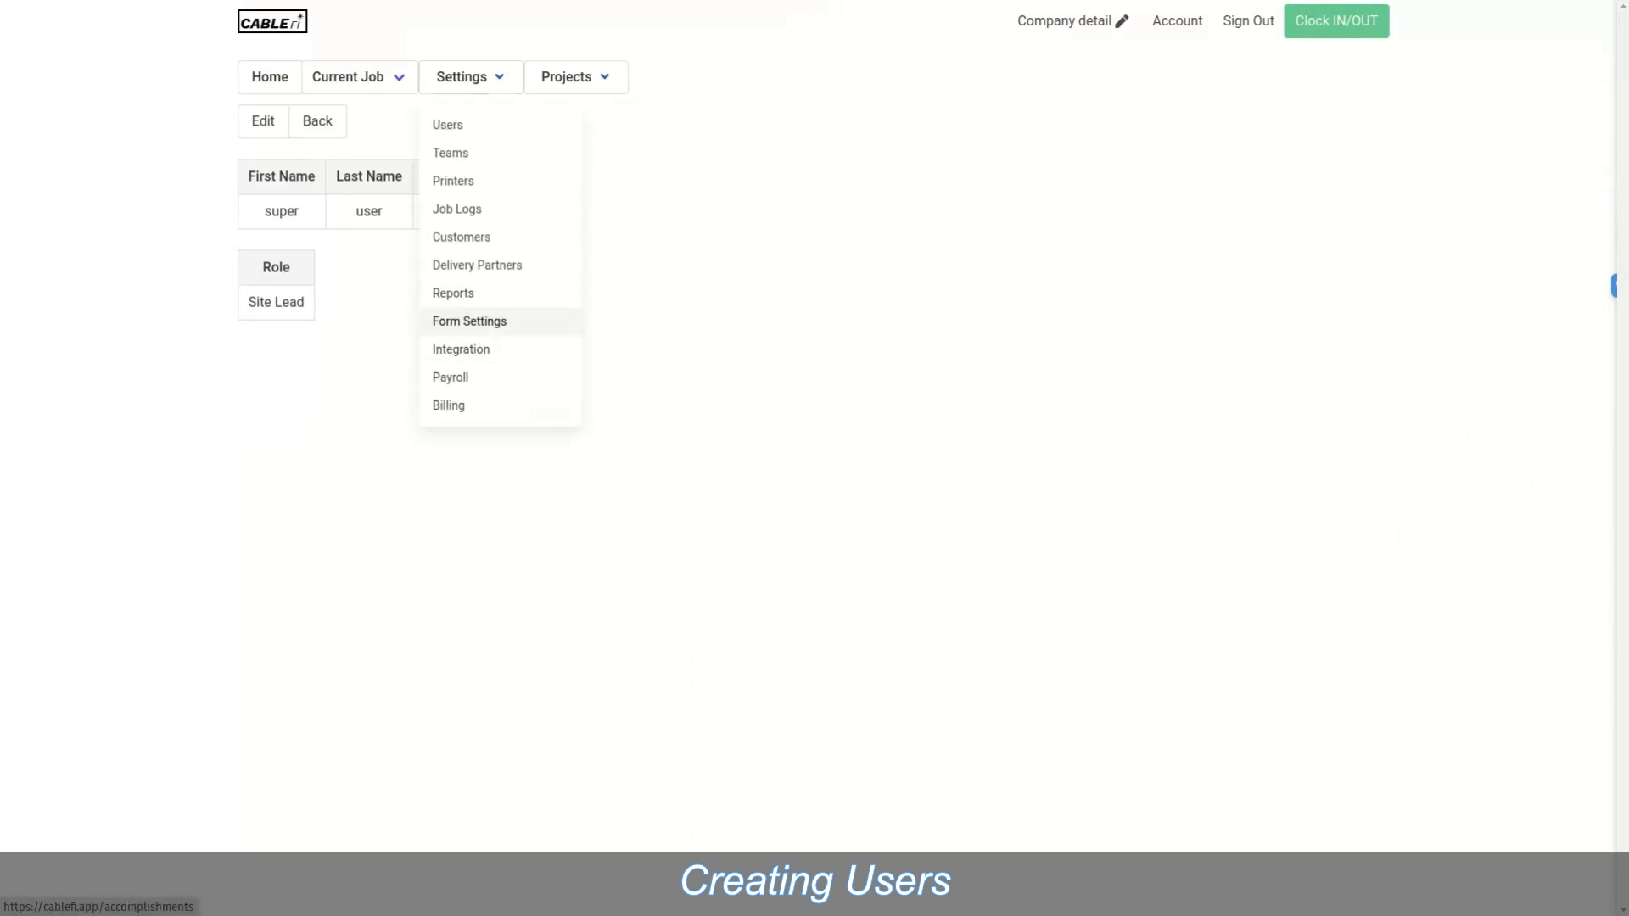
left_click(469, 321)
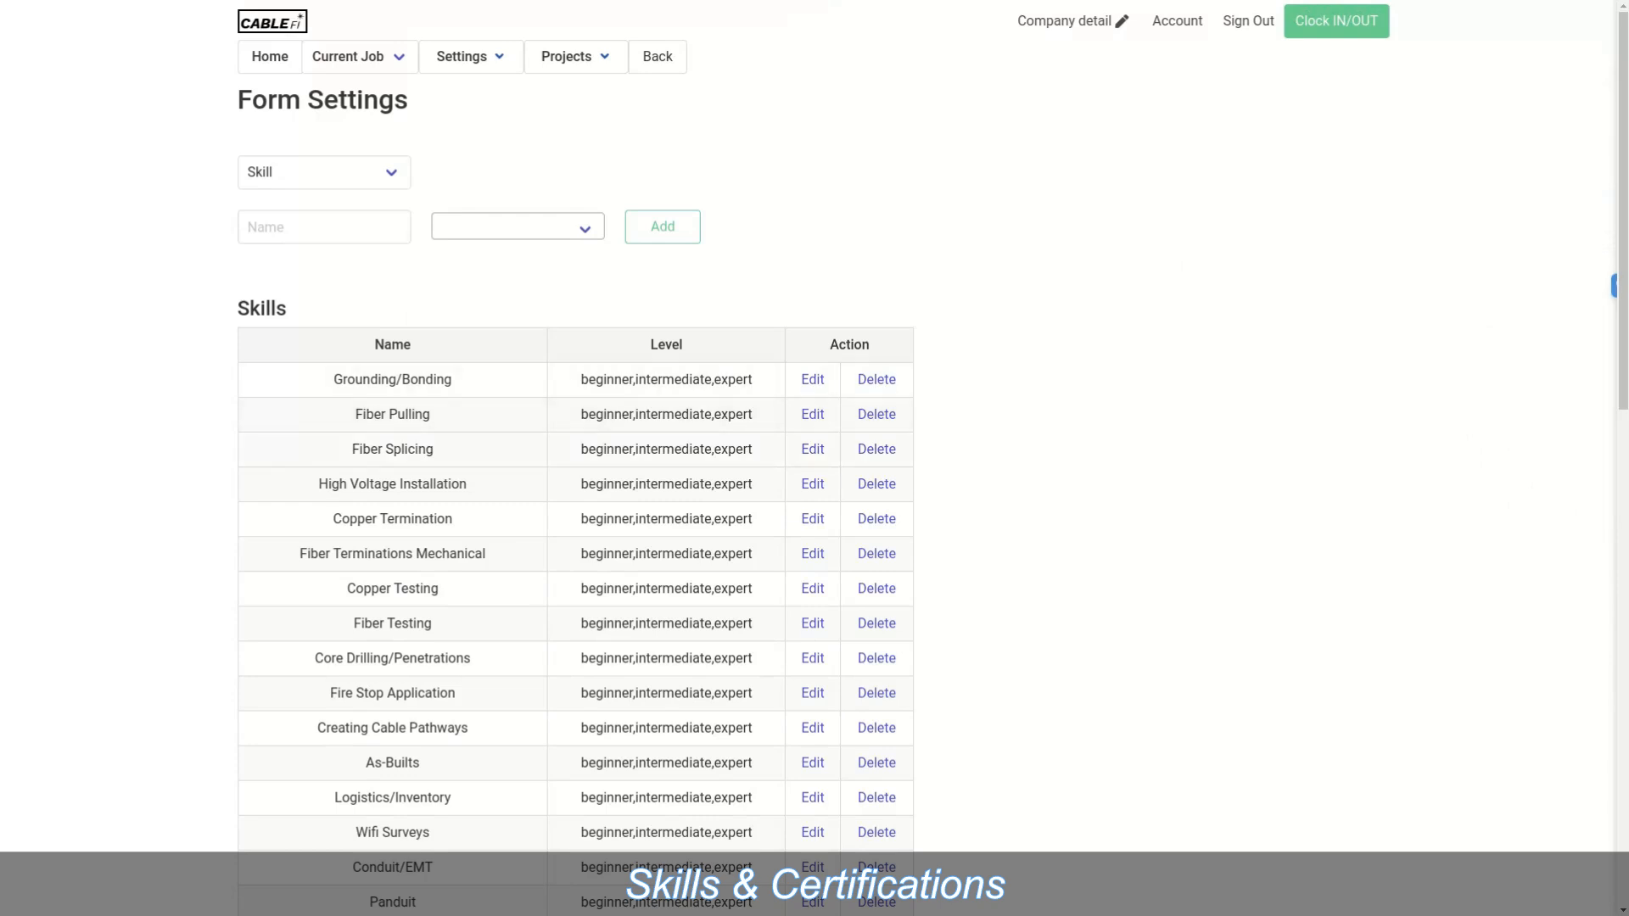
left_click(324, 228)
left_click(437, 226)
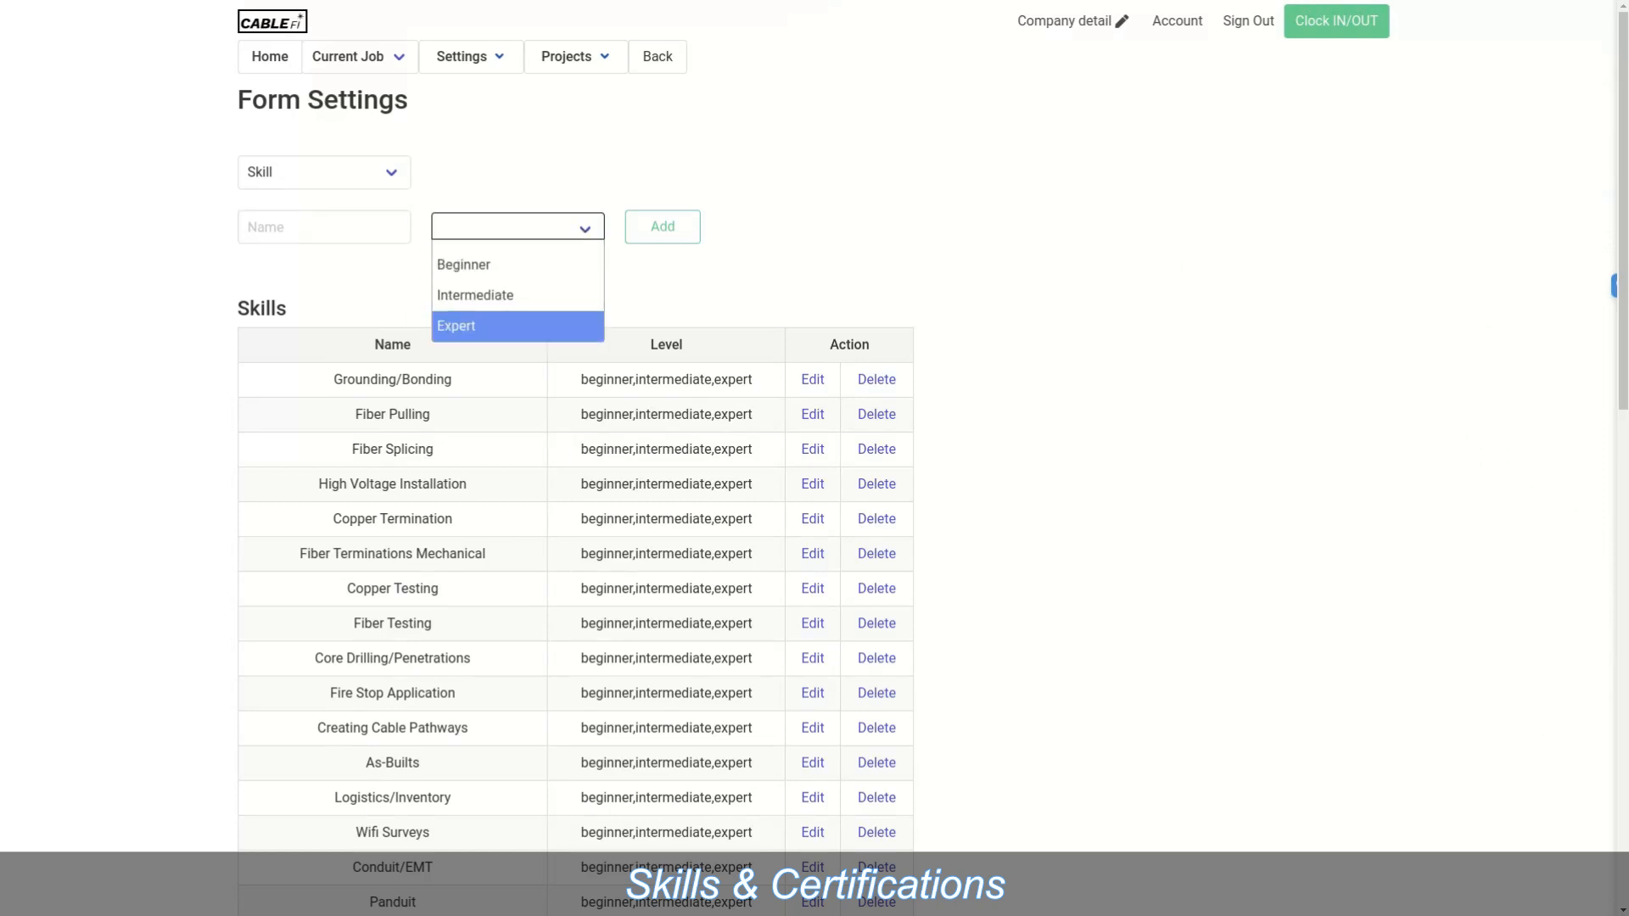
key("Escape")
left_click(324, 172)
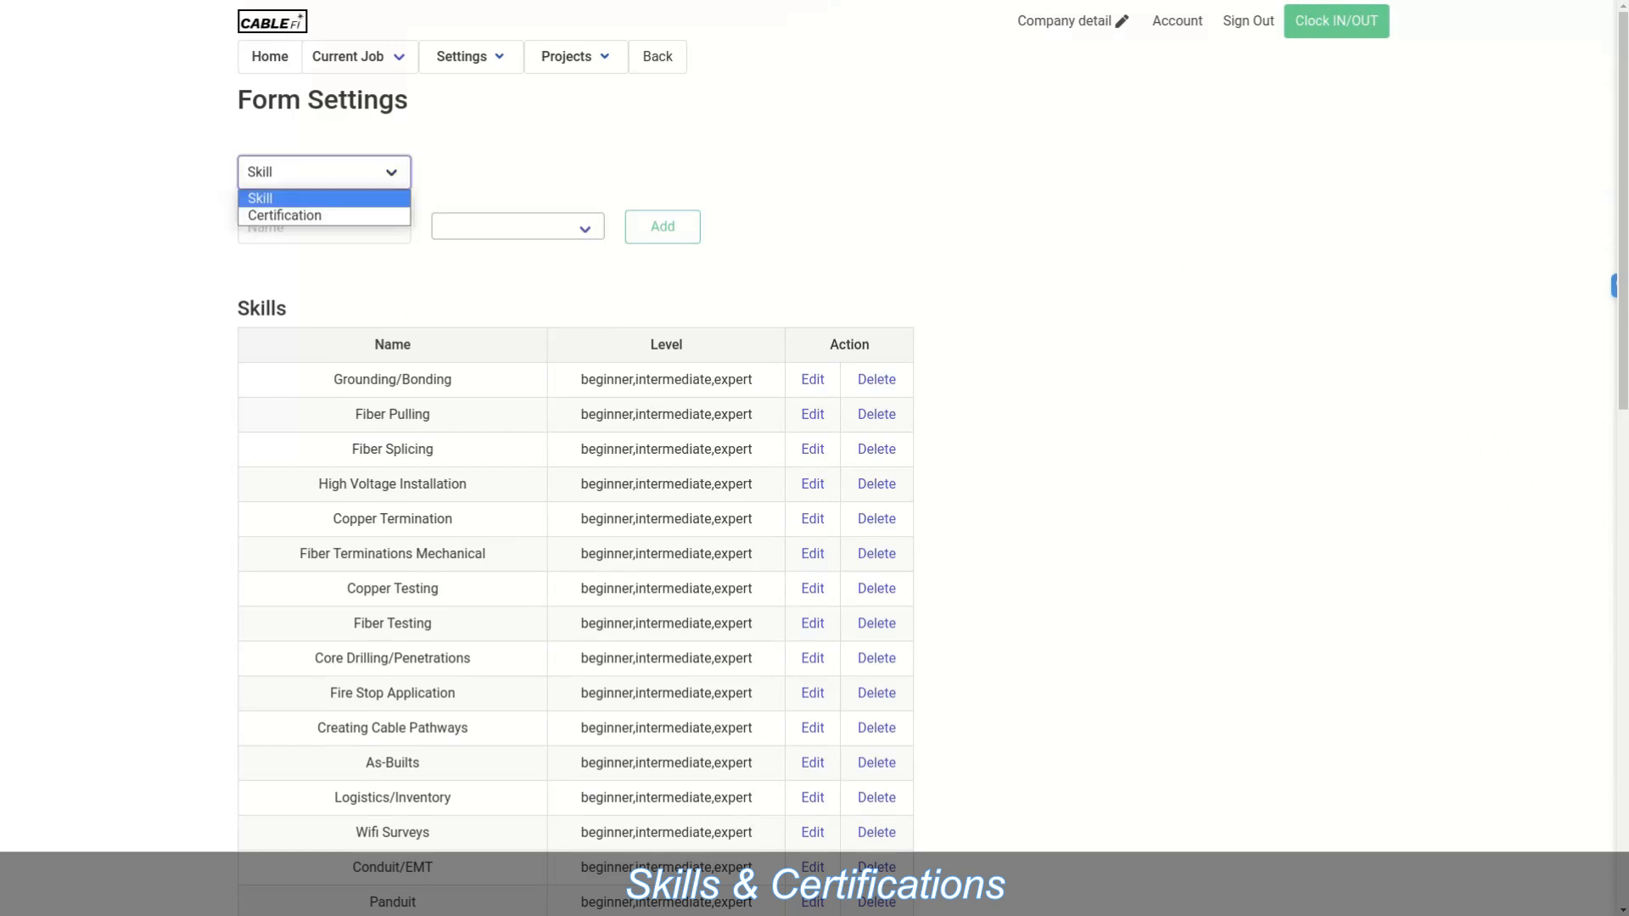
left_click(289, 216)
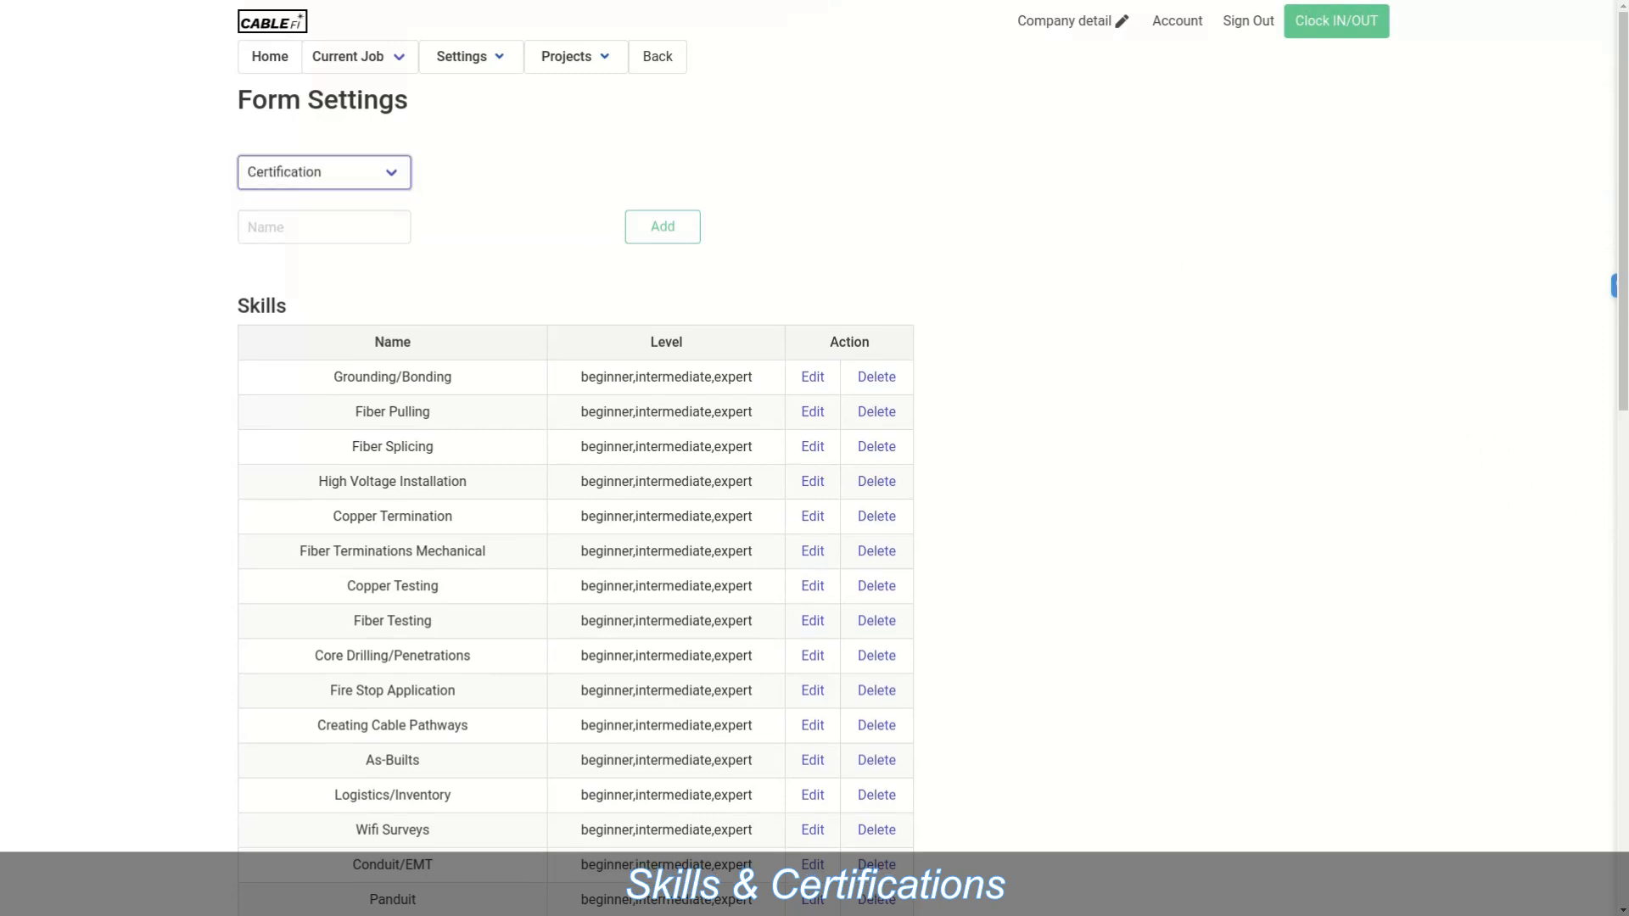
scroll(575, 459, "down", 10)
scroll(575, 458, "down", 3)
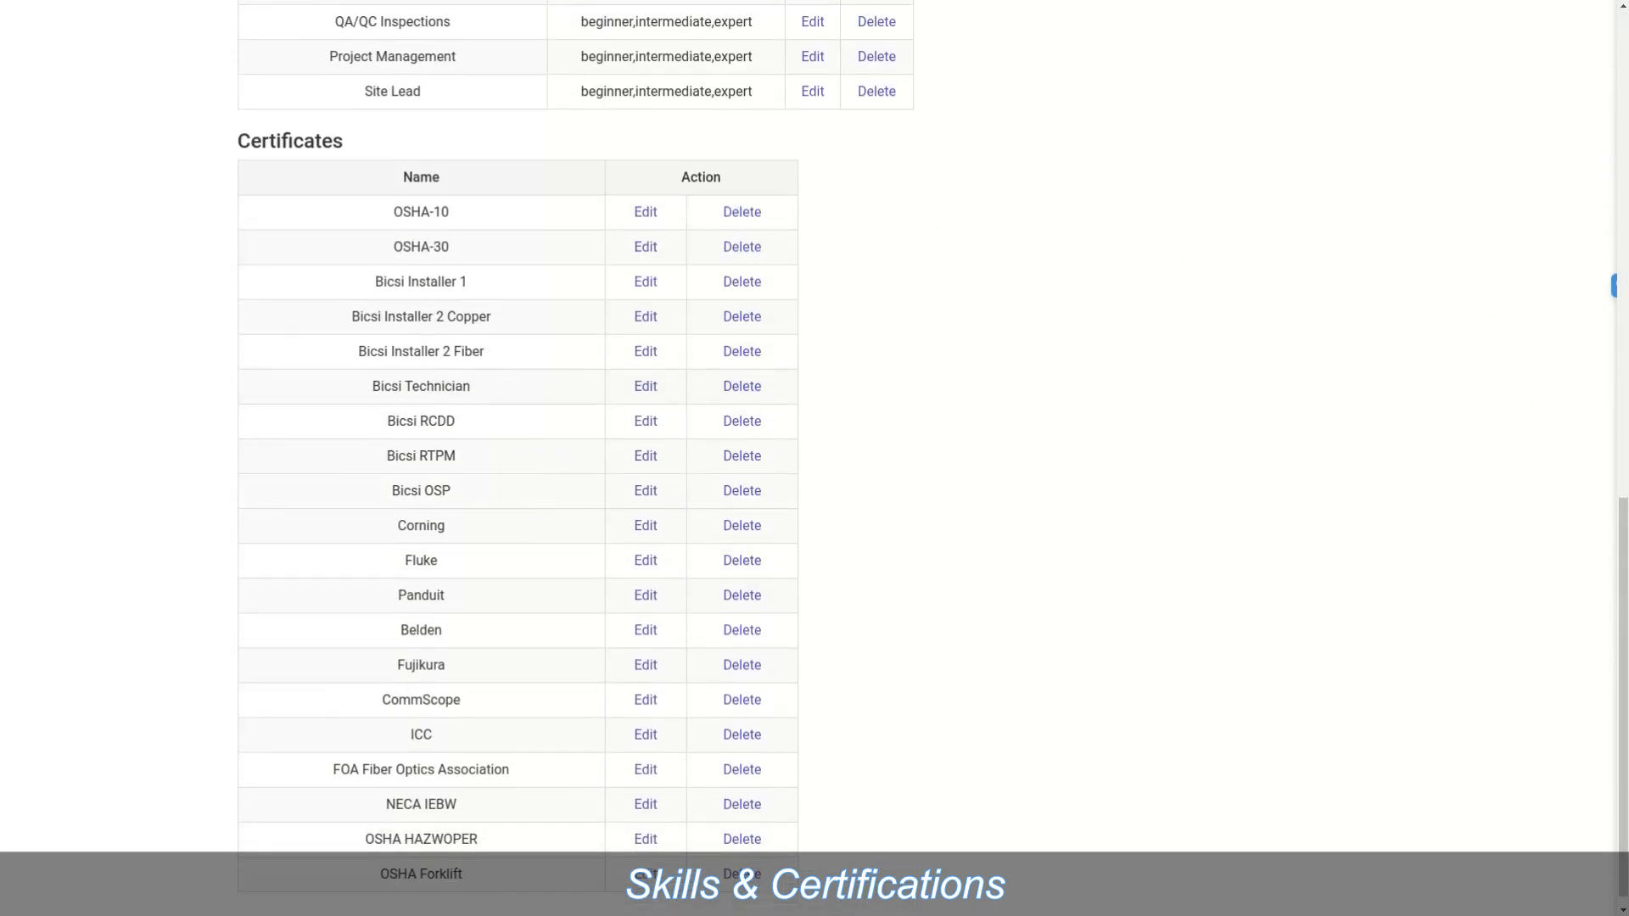
scroll(575, 458, "up", 13)
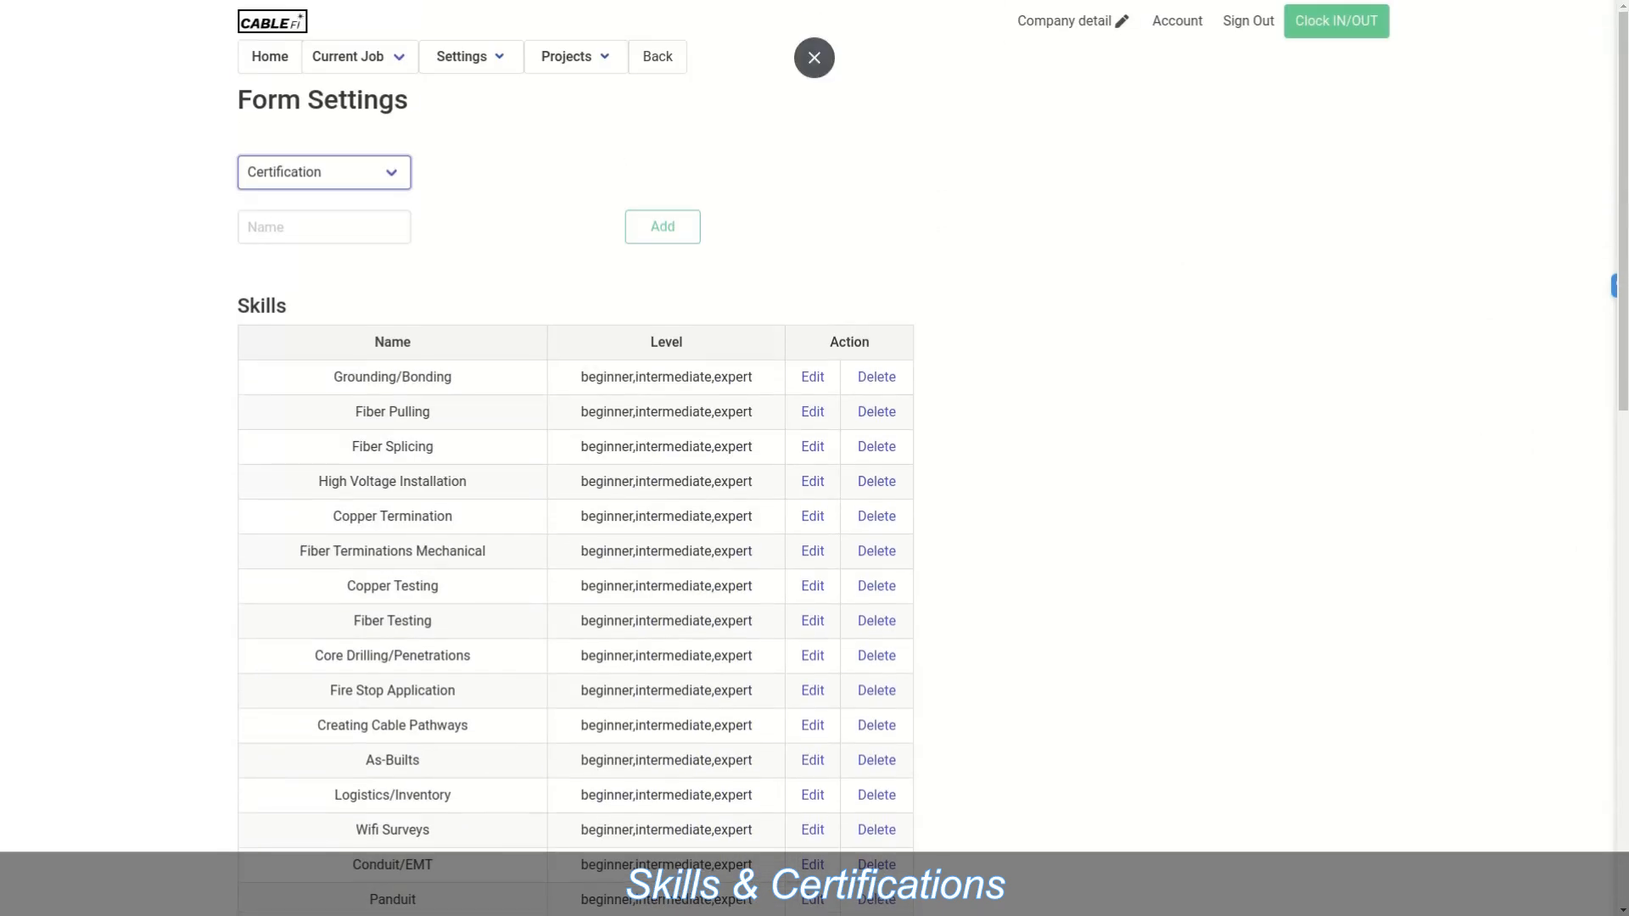
mouse_move(470, 57)
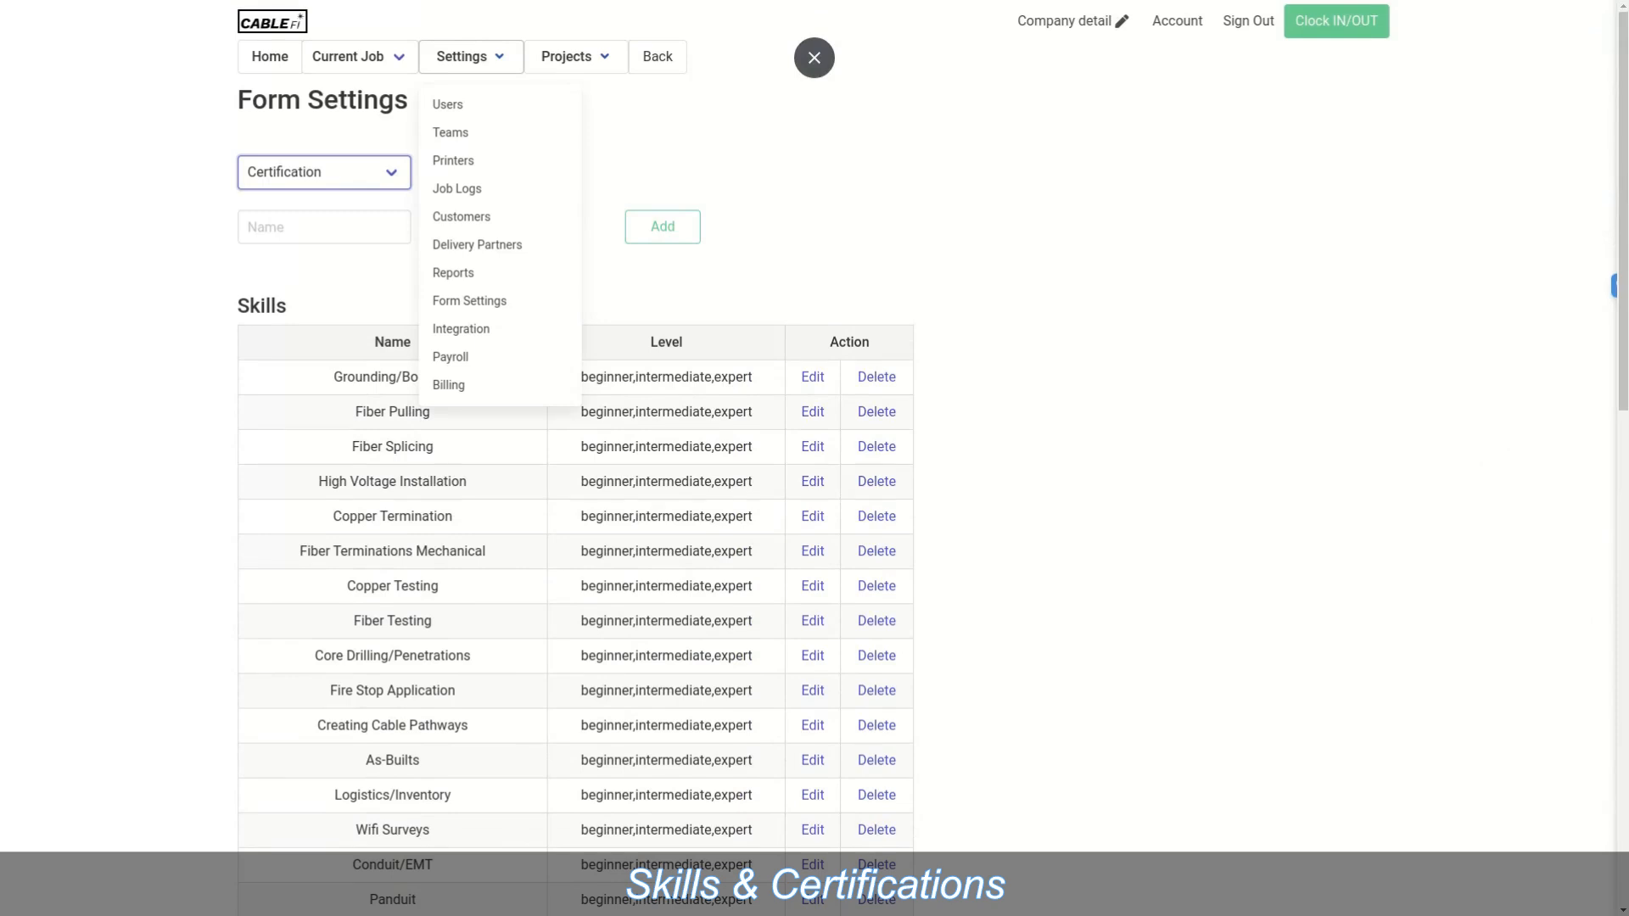
Step: Return to Home, then open the Projects > Schedule page
left_click(269, 57)
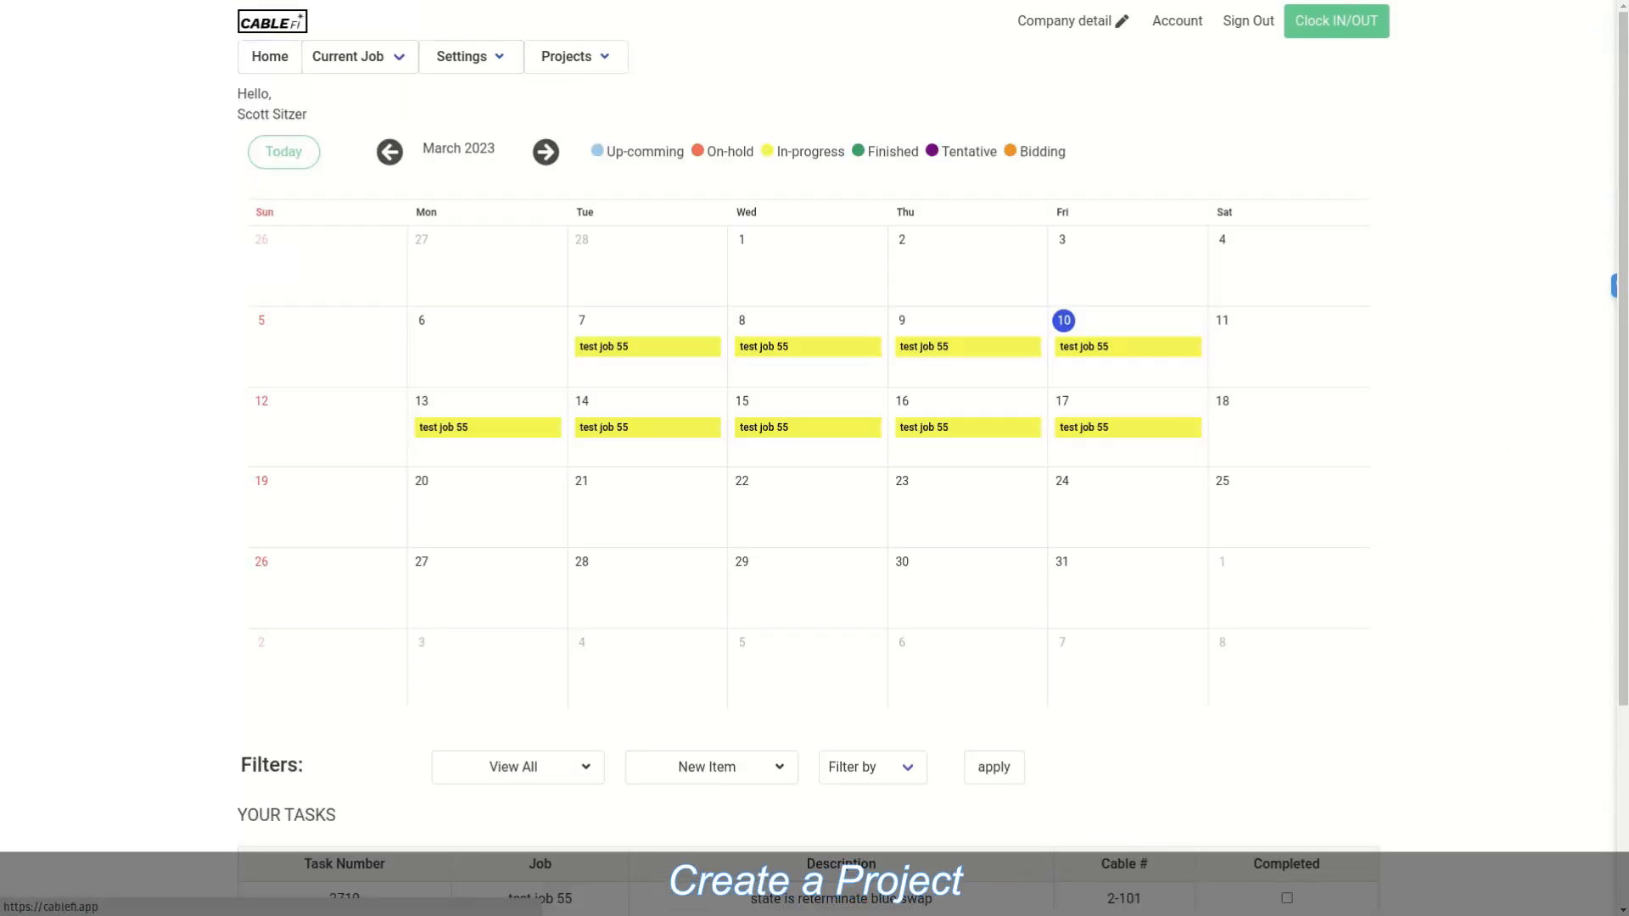
mouse_move(567, 57)
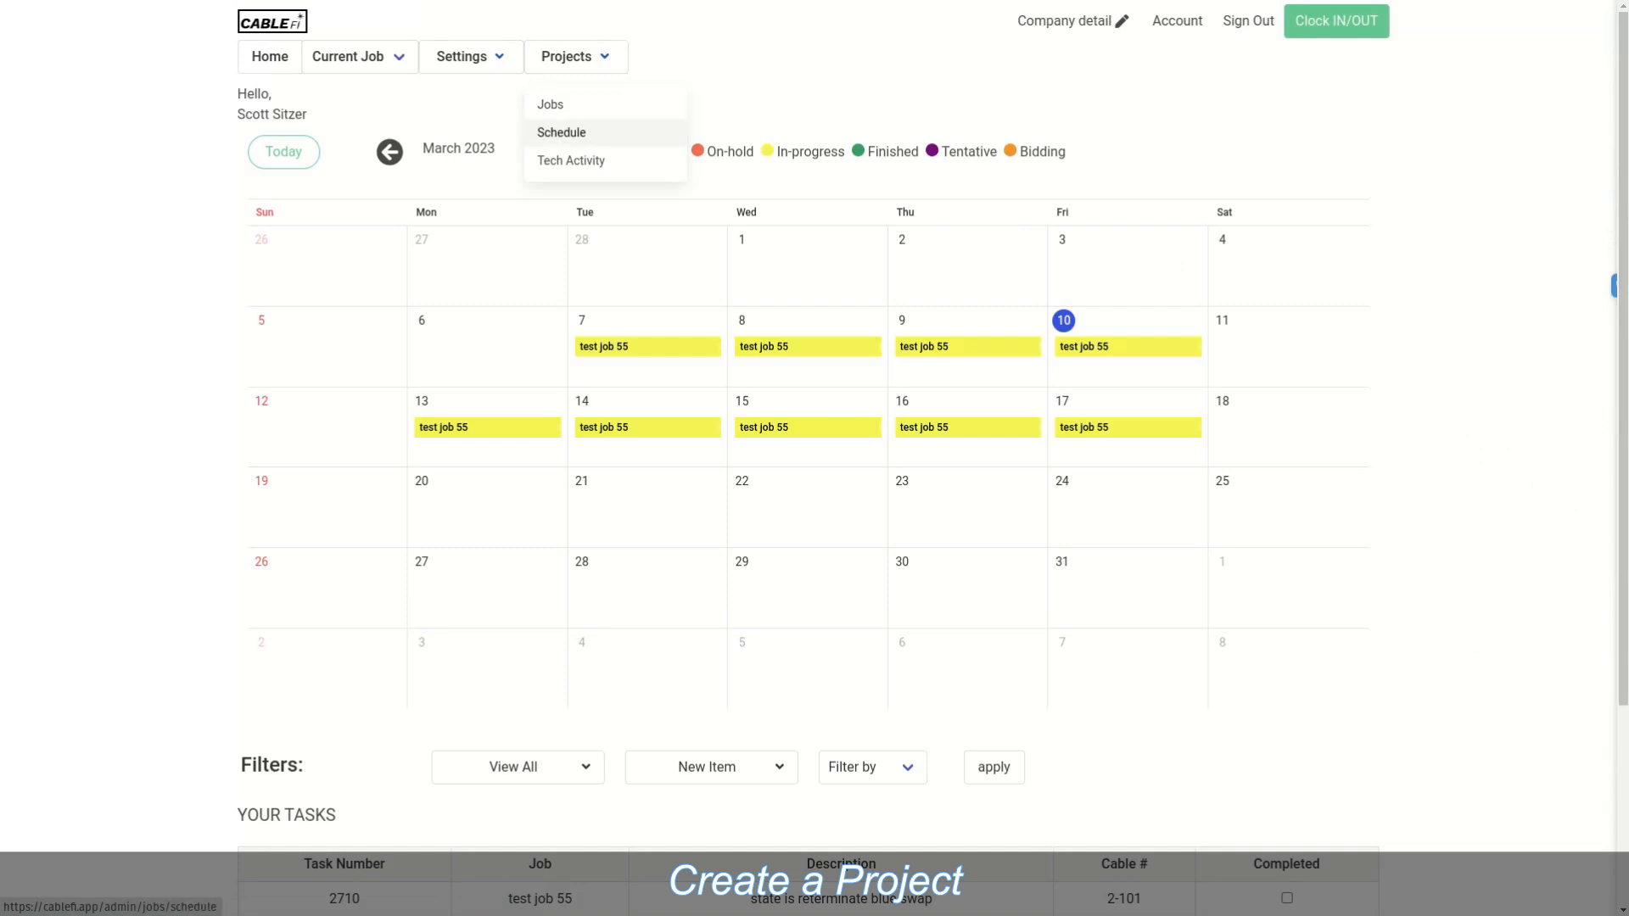
left_click(562, 133)
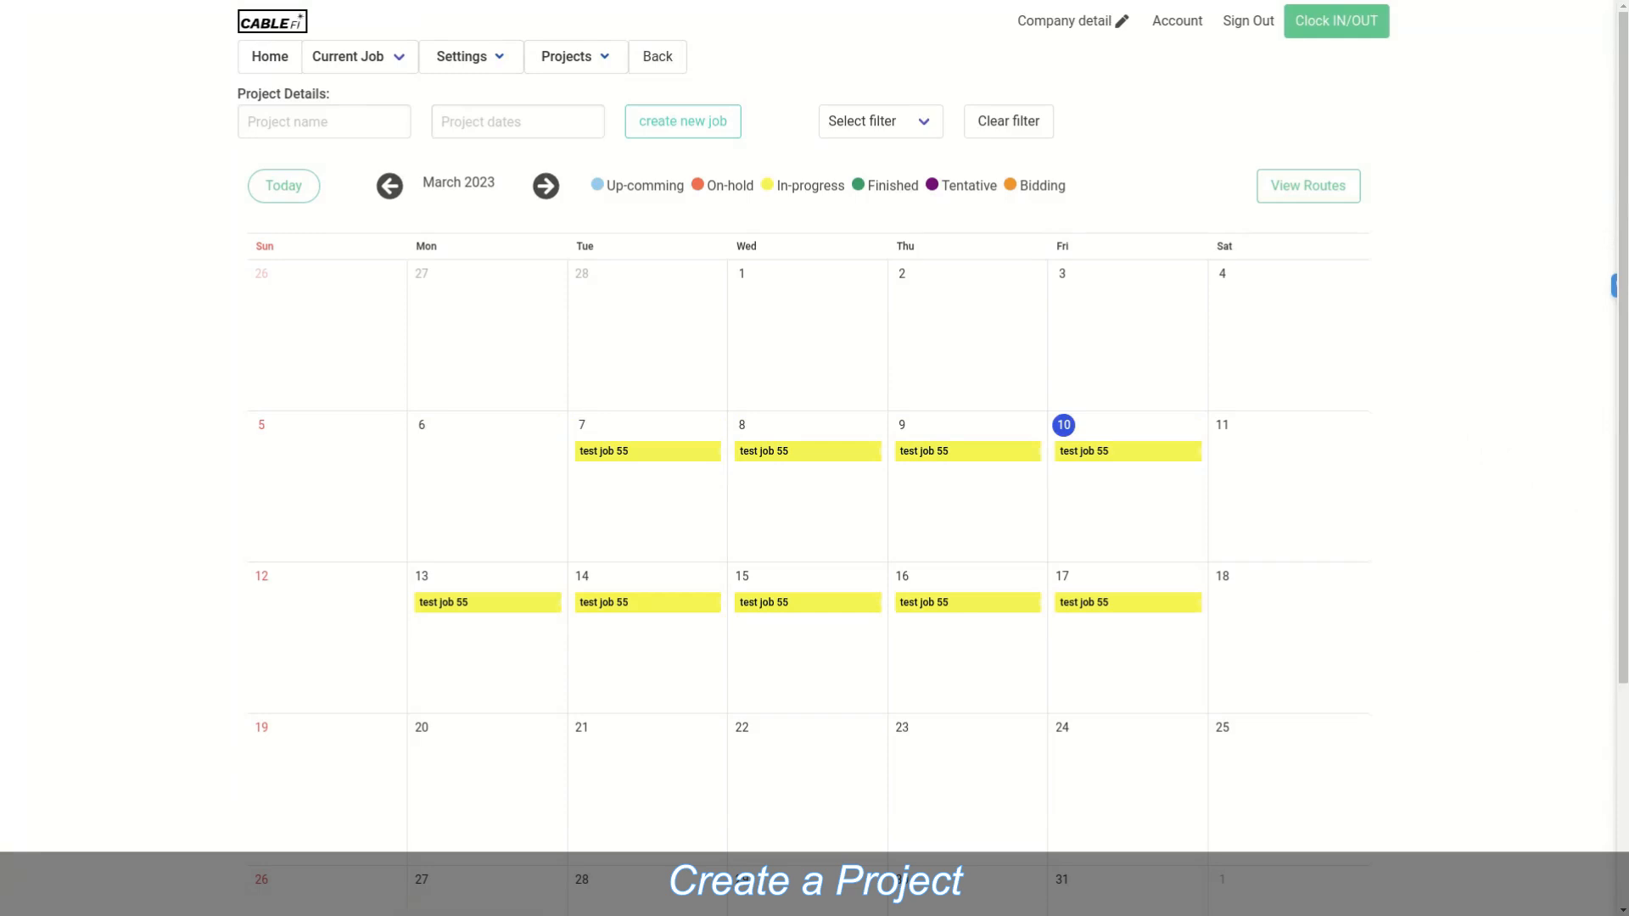
Step: Name the project test52, pick 13–17 and 20–24 March 2023, and create the job
left_click(325, 122)
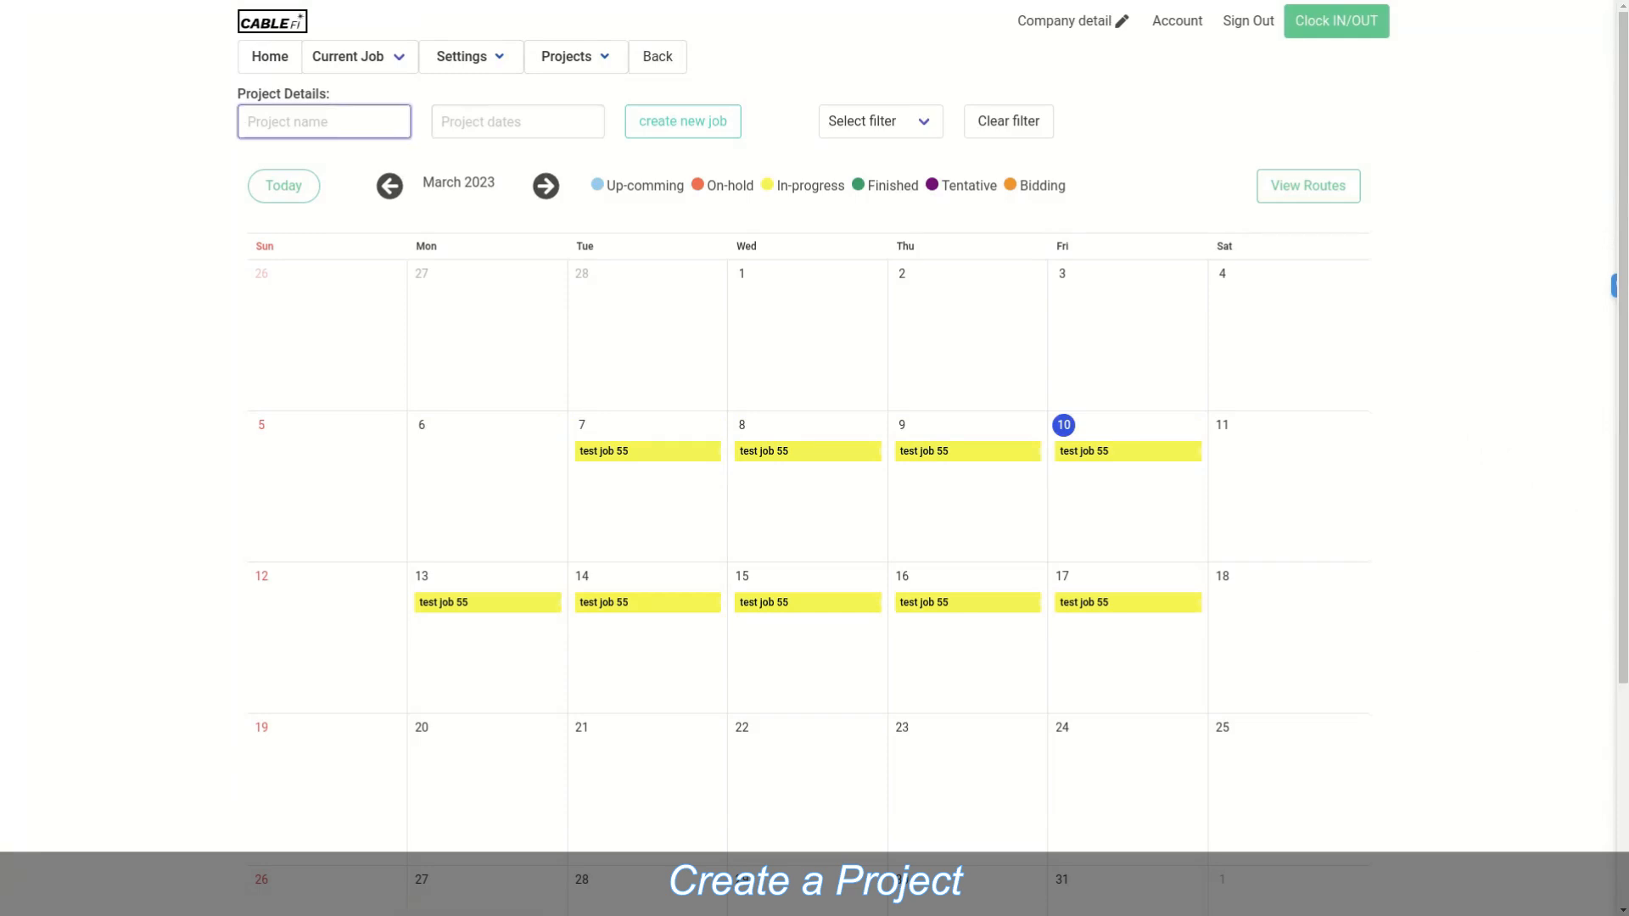
type("test52")
left_click(517, 122)
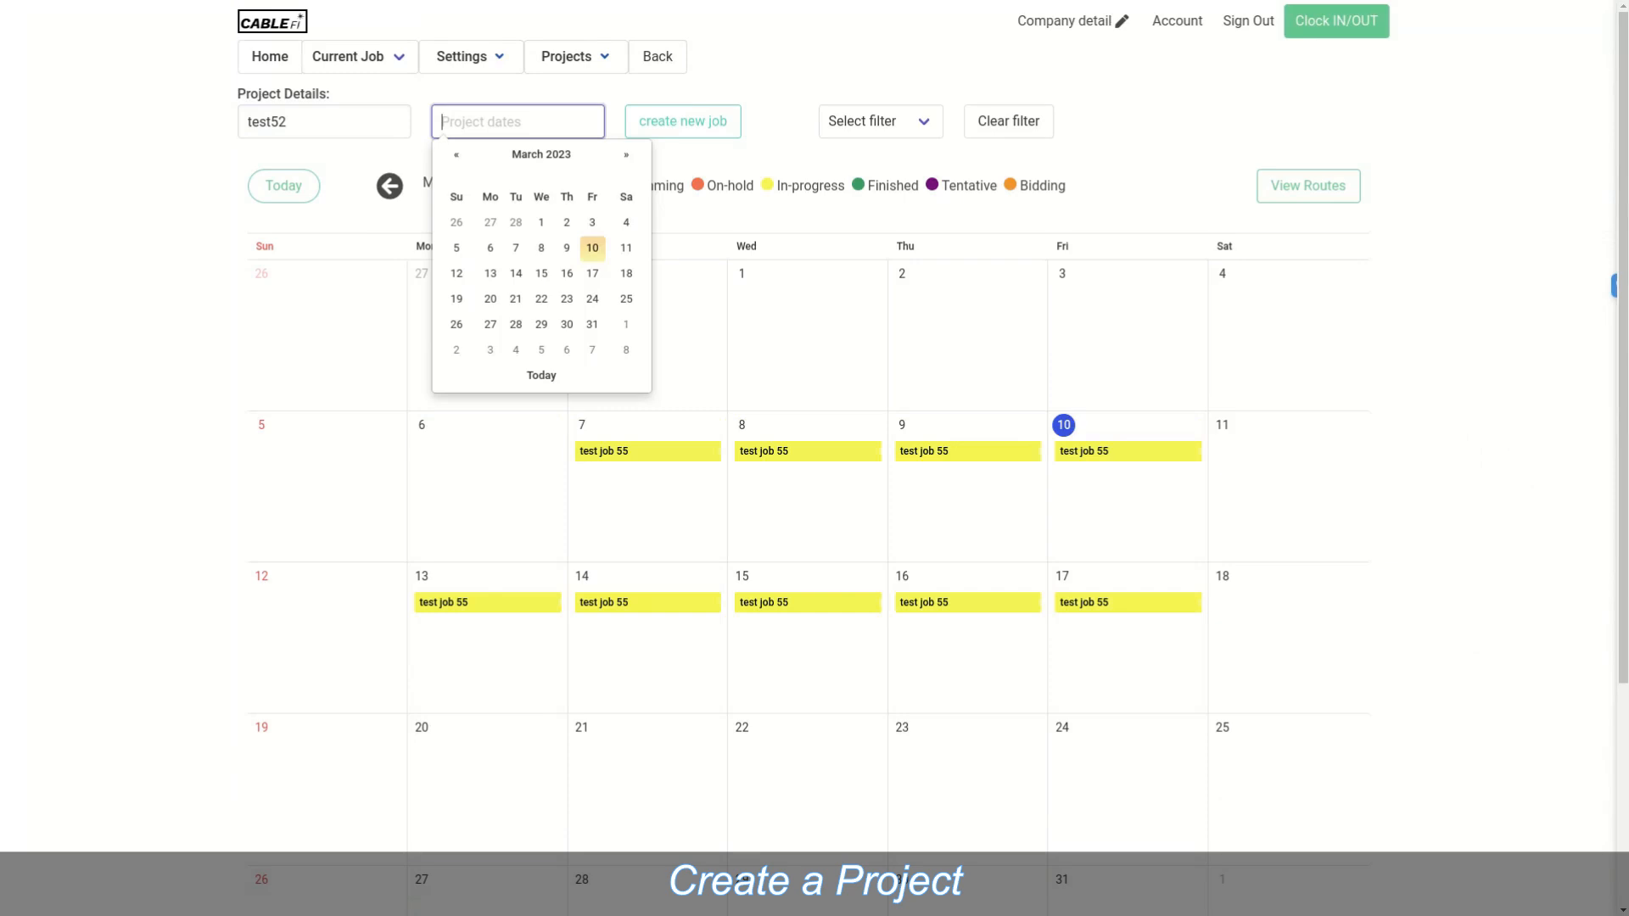
left_click(490, 274)
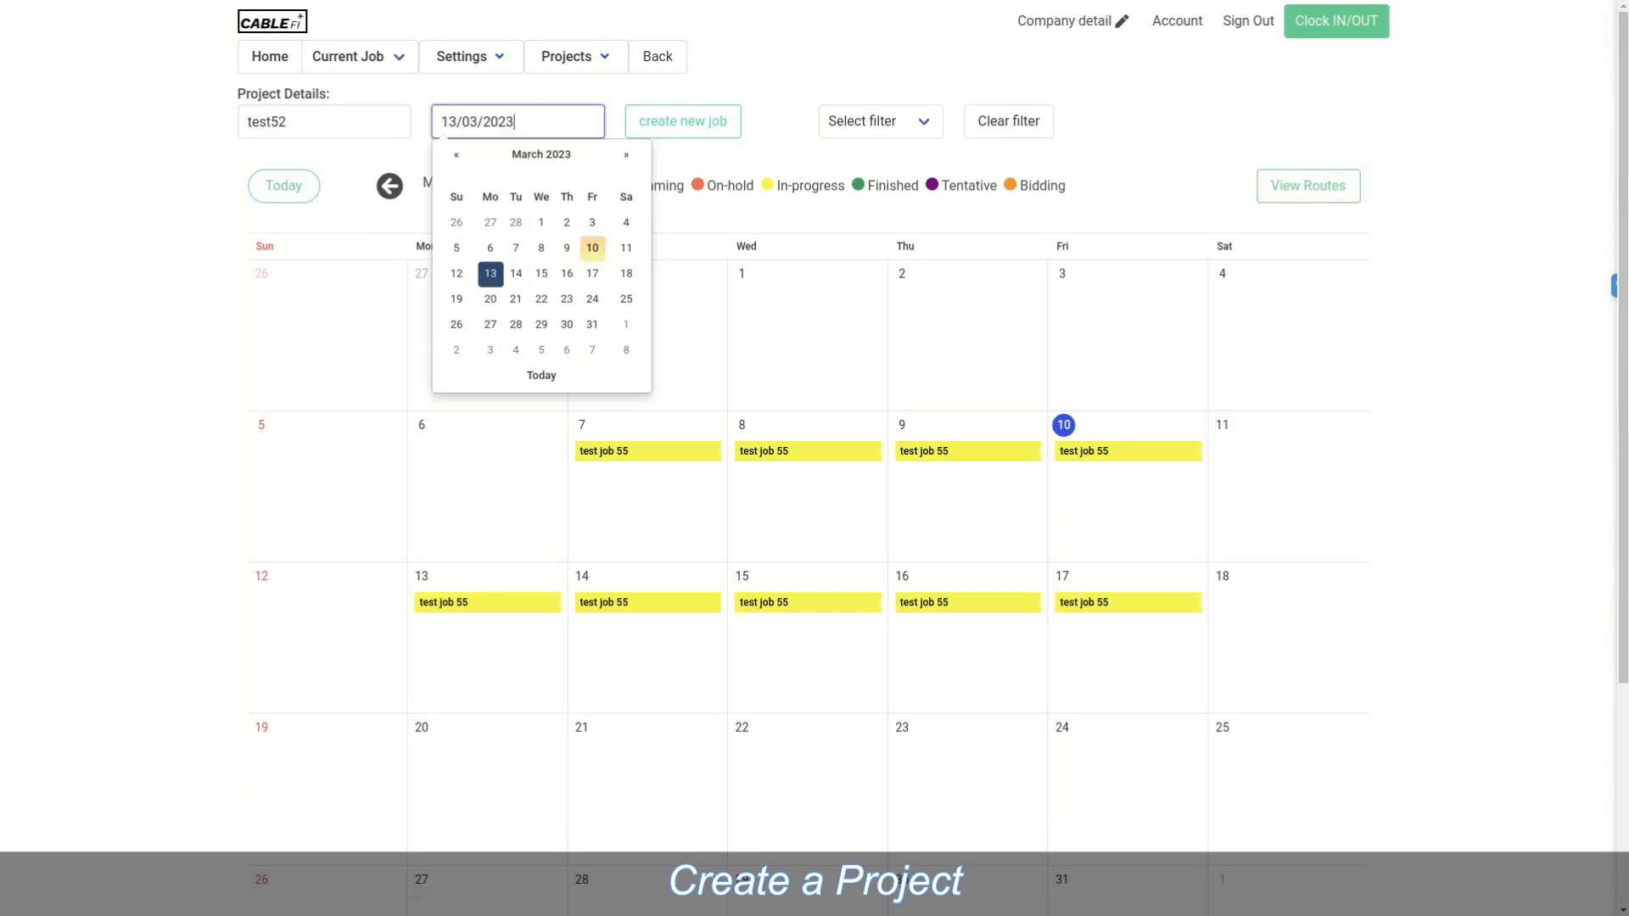
left_click(516, 273)
left_click(541, 273)
left_click(566, 273)
left_click(592, 273)
left_click(490, 299)
left_click(516, 299)
left_click(541, 299)
left_click(567, 298)
left_click(592, 298)
left_click(683, 122)
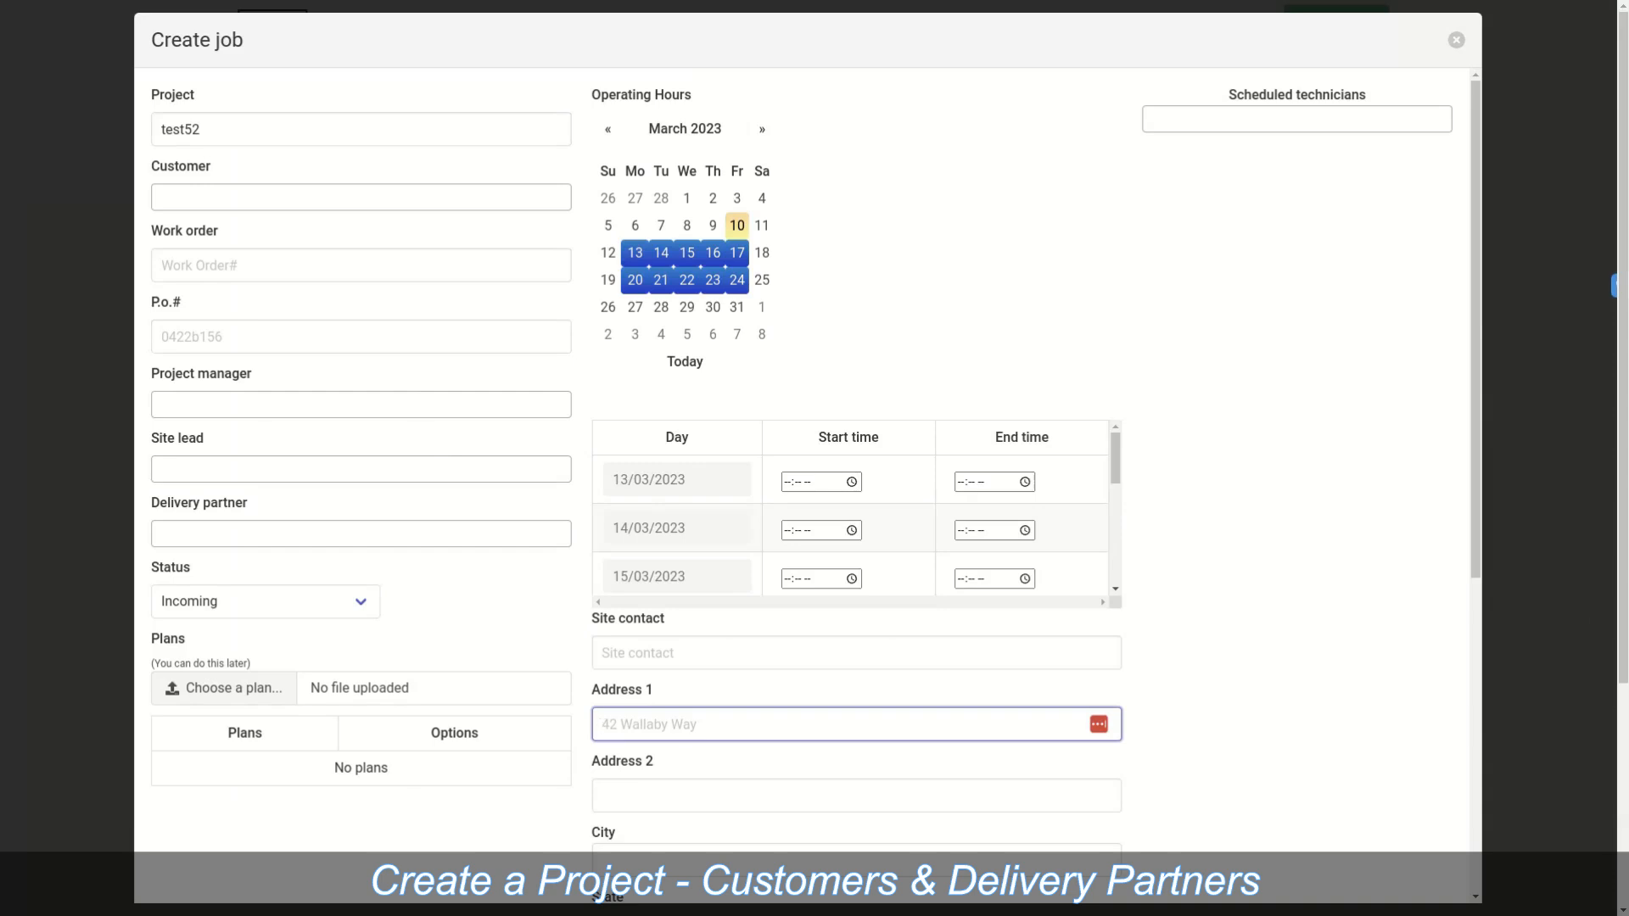
Step: Choose the job's customer, leave project manager and site lead empty, and set status In Progress
left_click(361, 196)
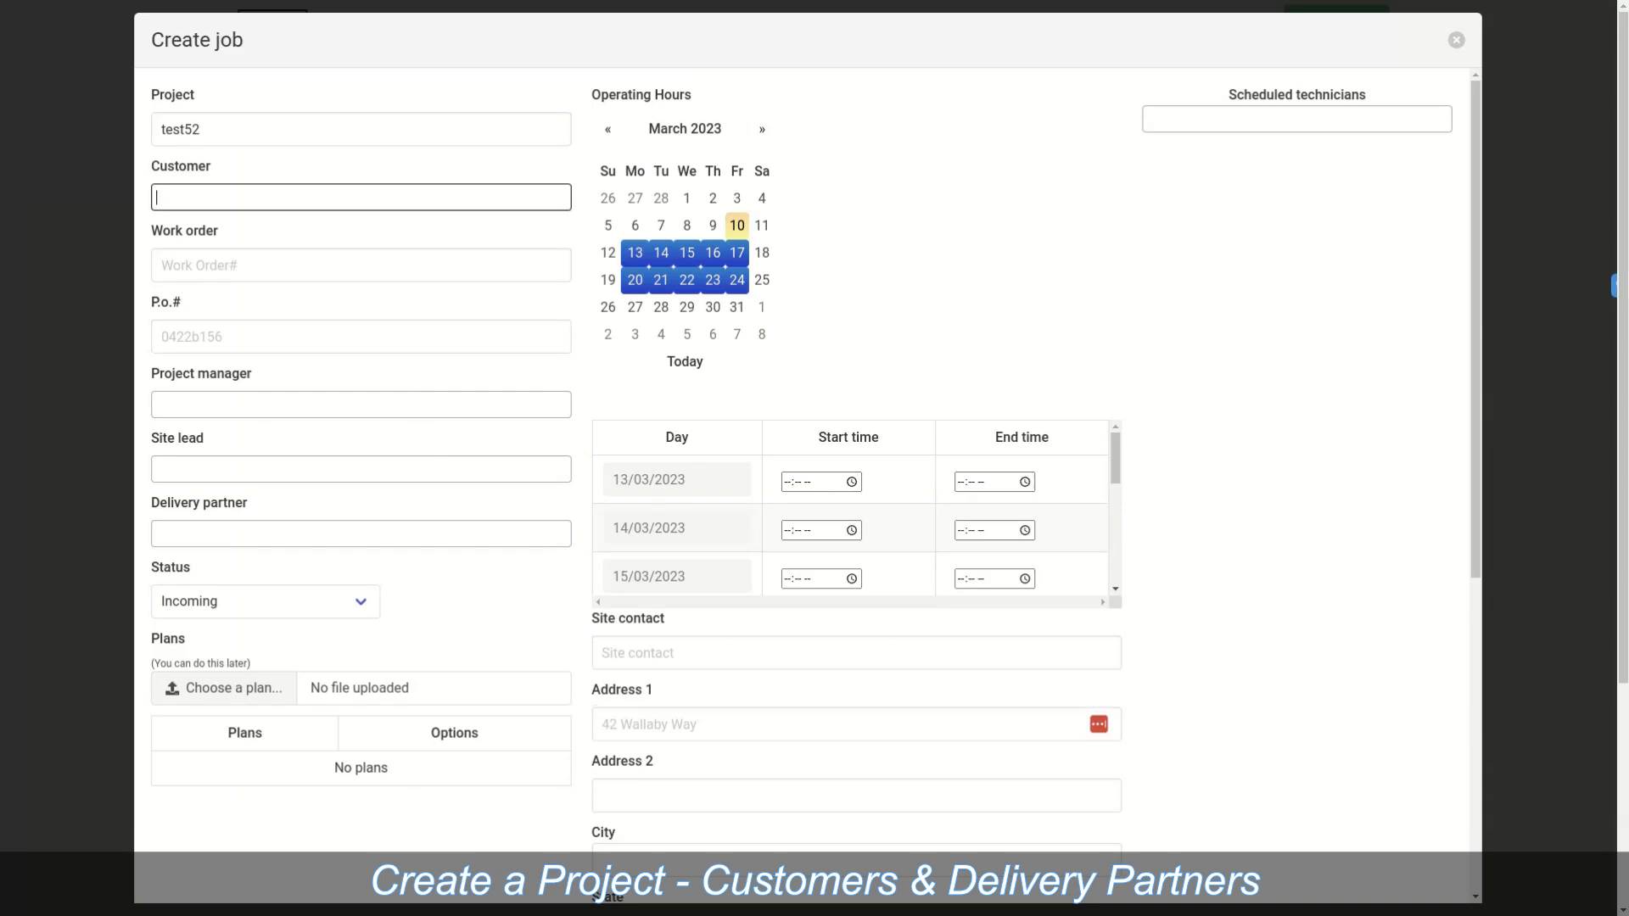
left_click(360, 235)
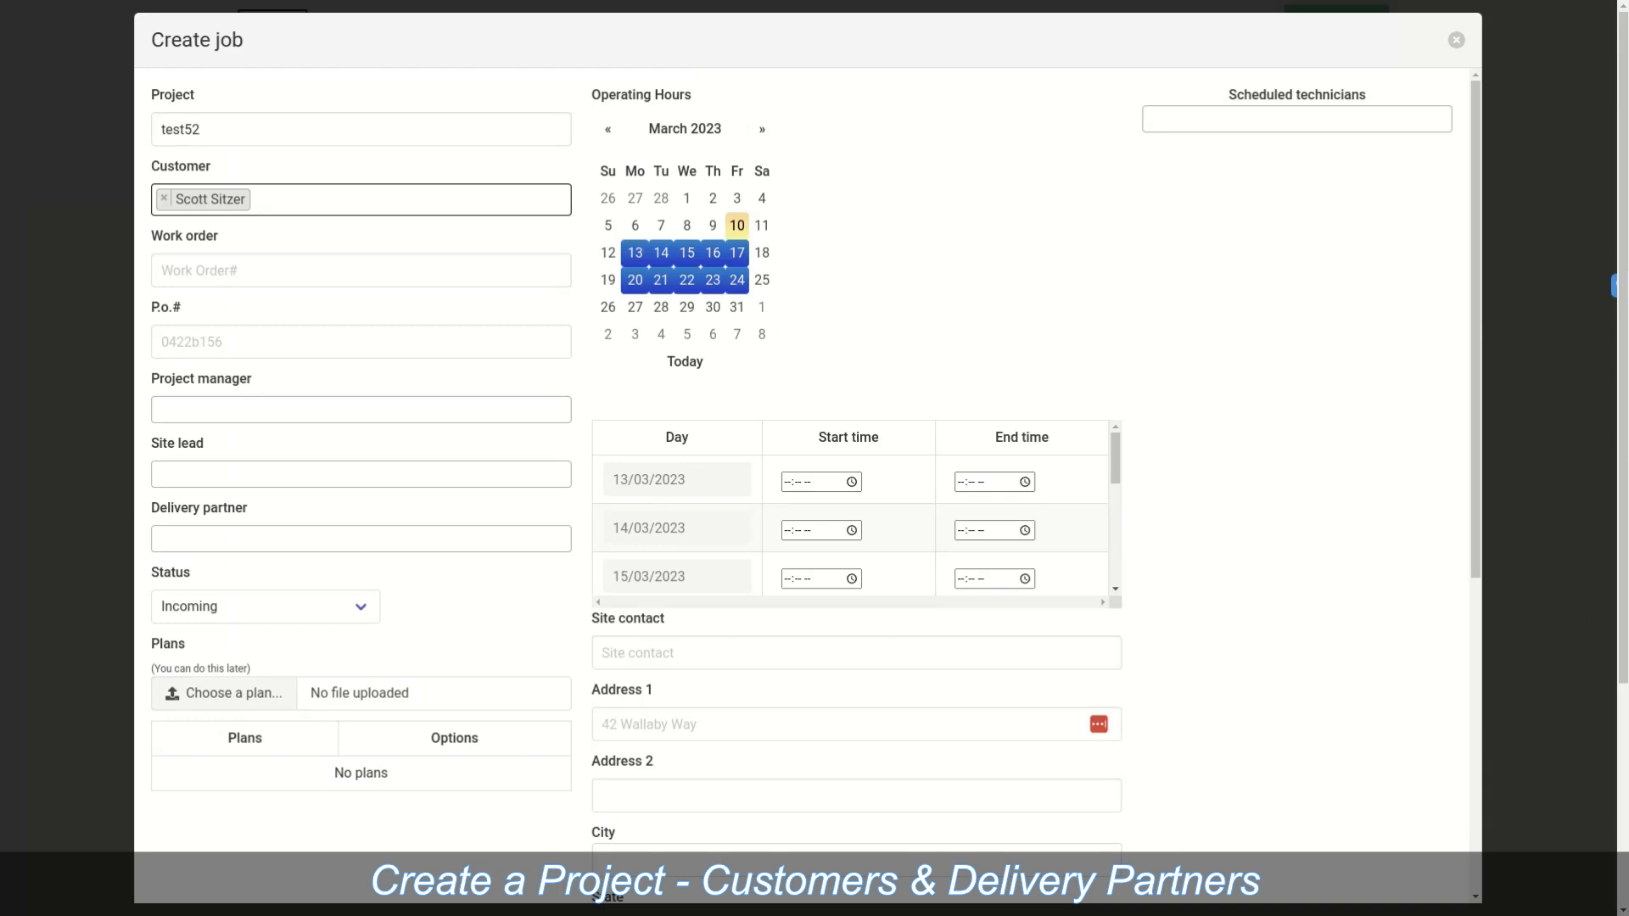
left_click(361, 409)
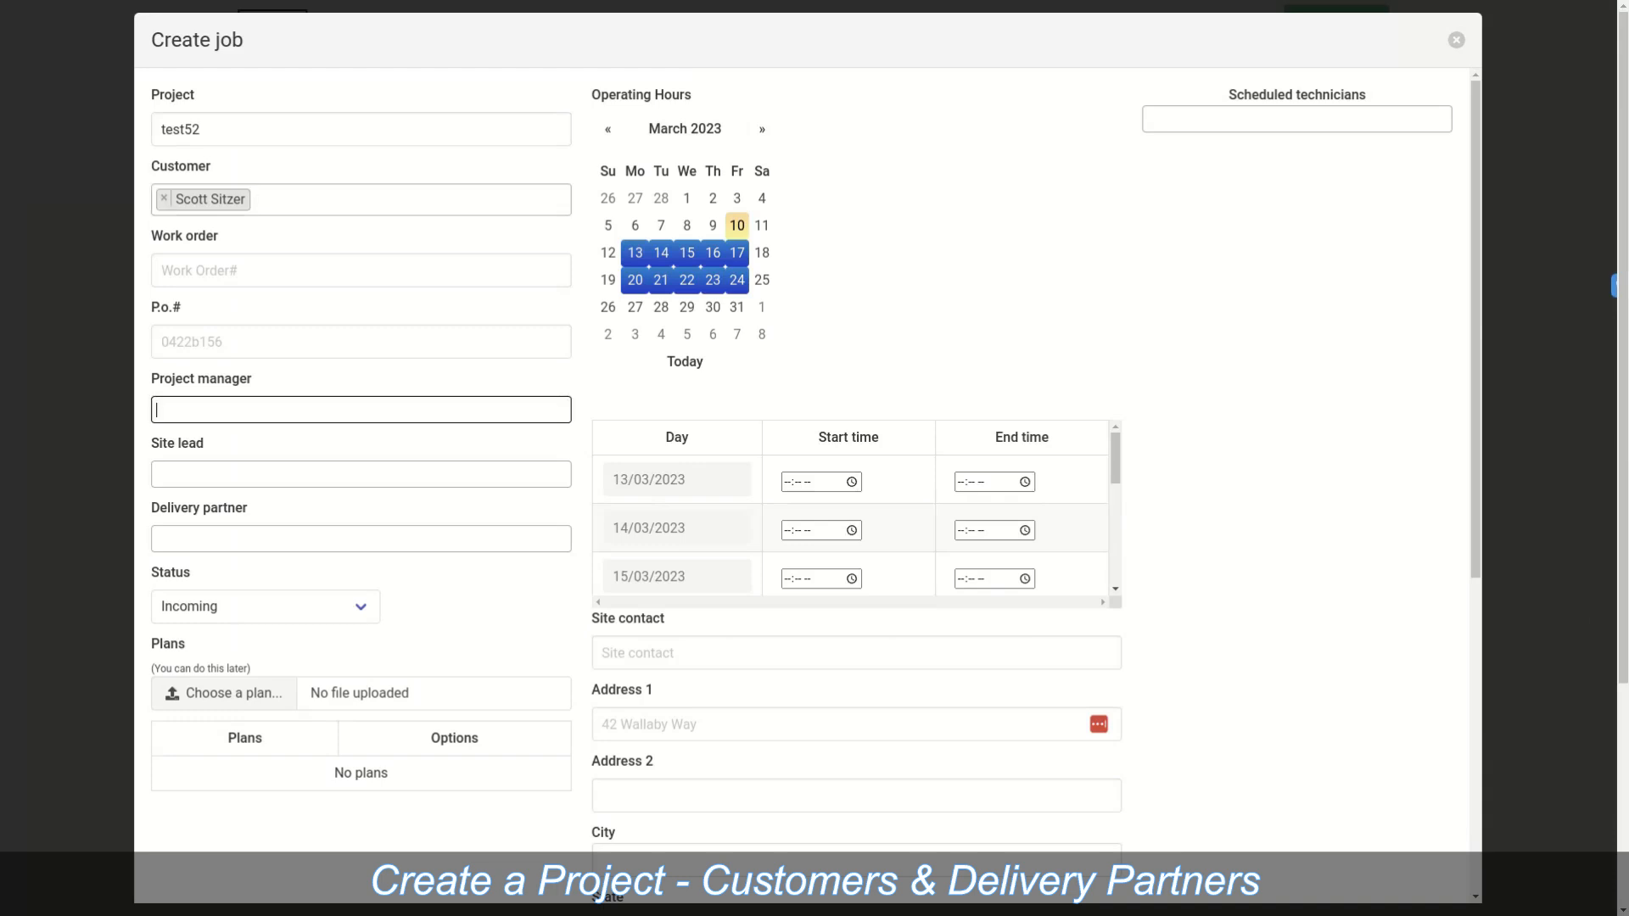
key("Escape")
left_click(361, 474)
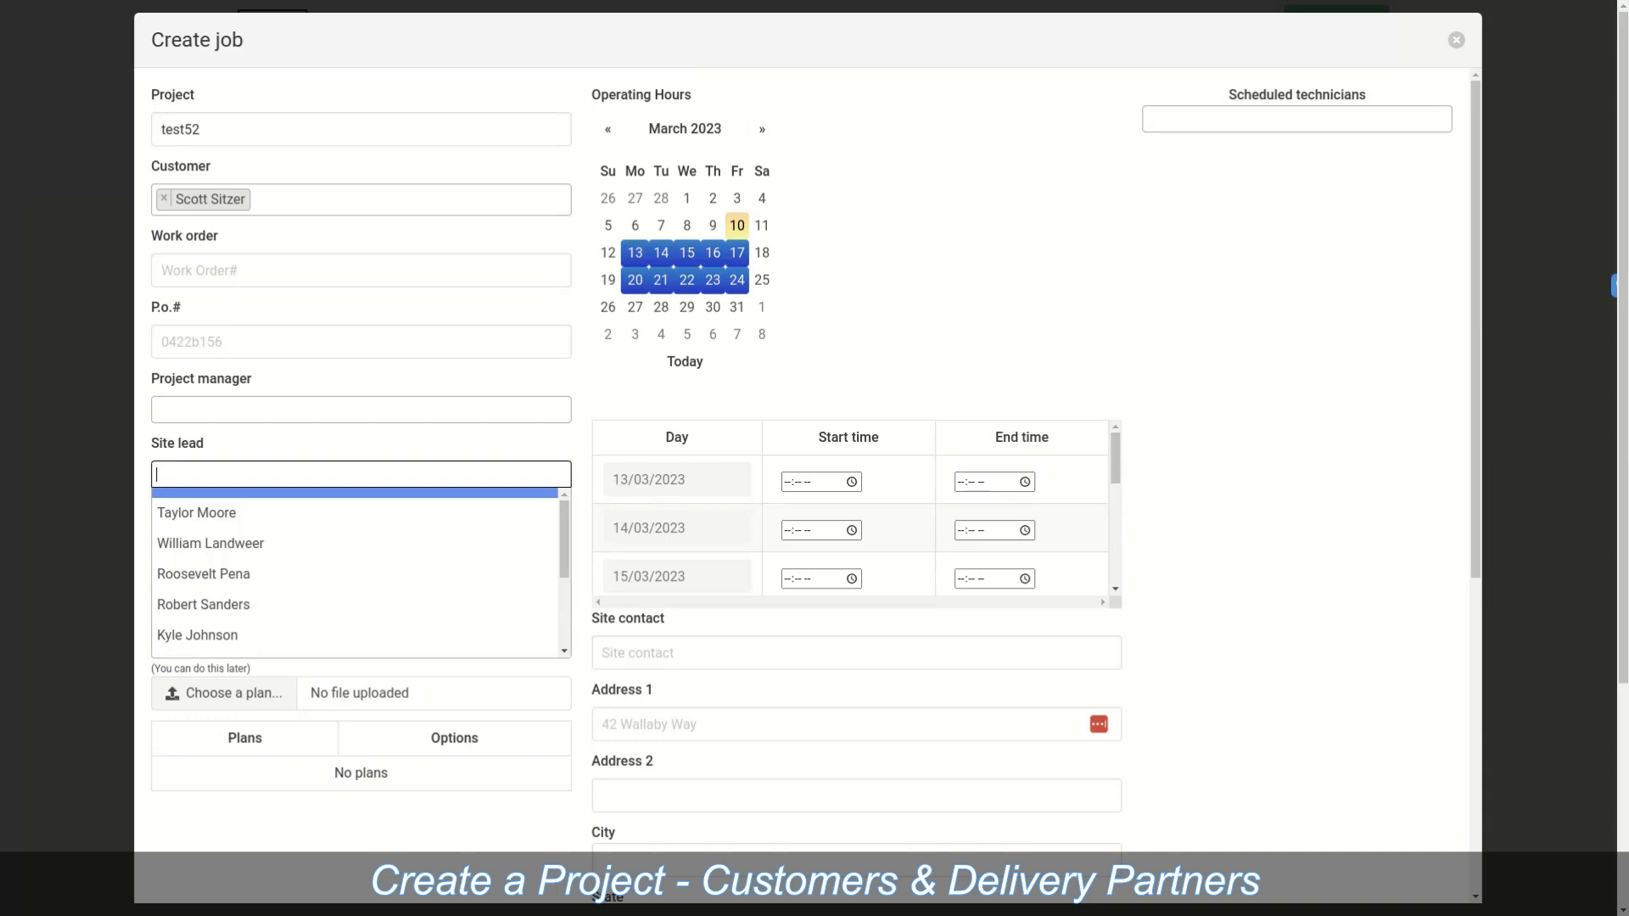
key("Escape")
left_click(265, 606)
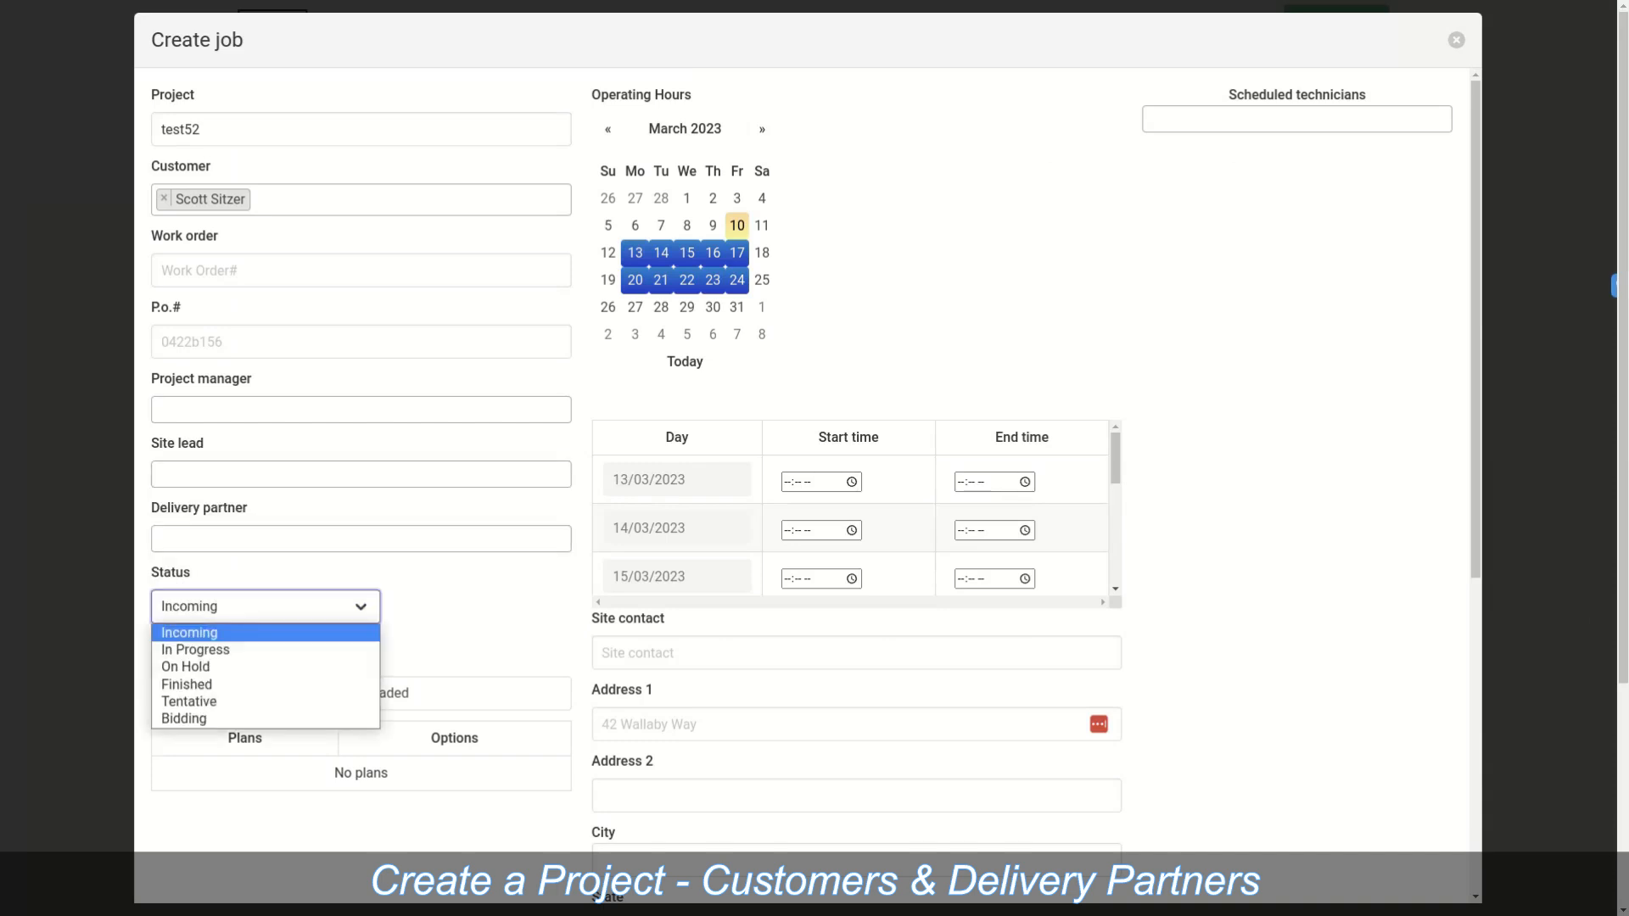
key("Down")
key("Return")
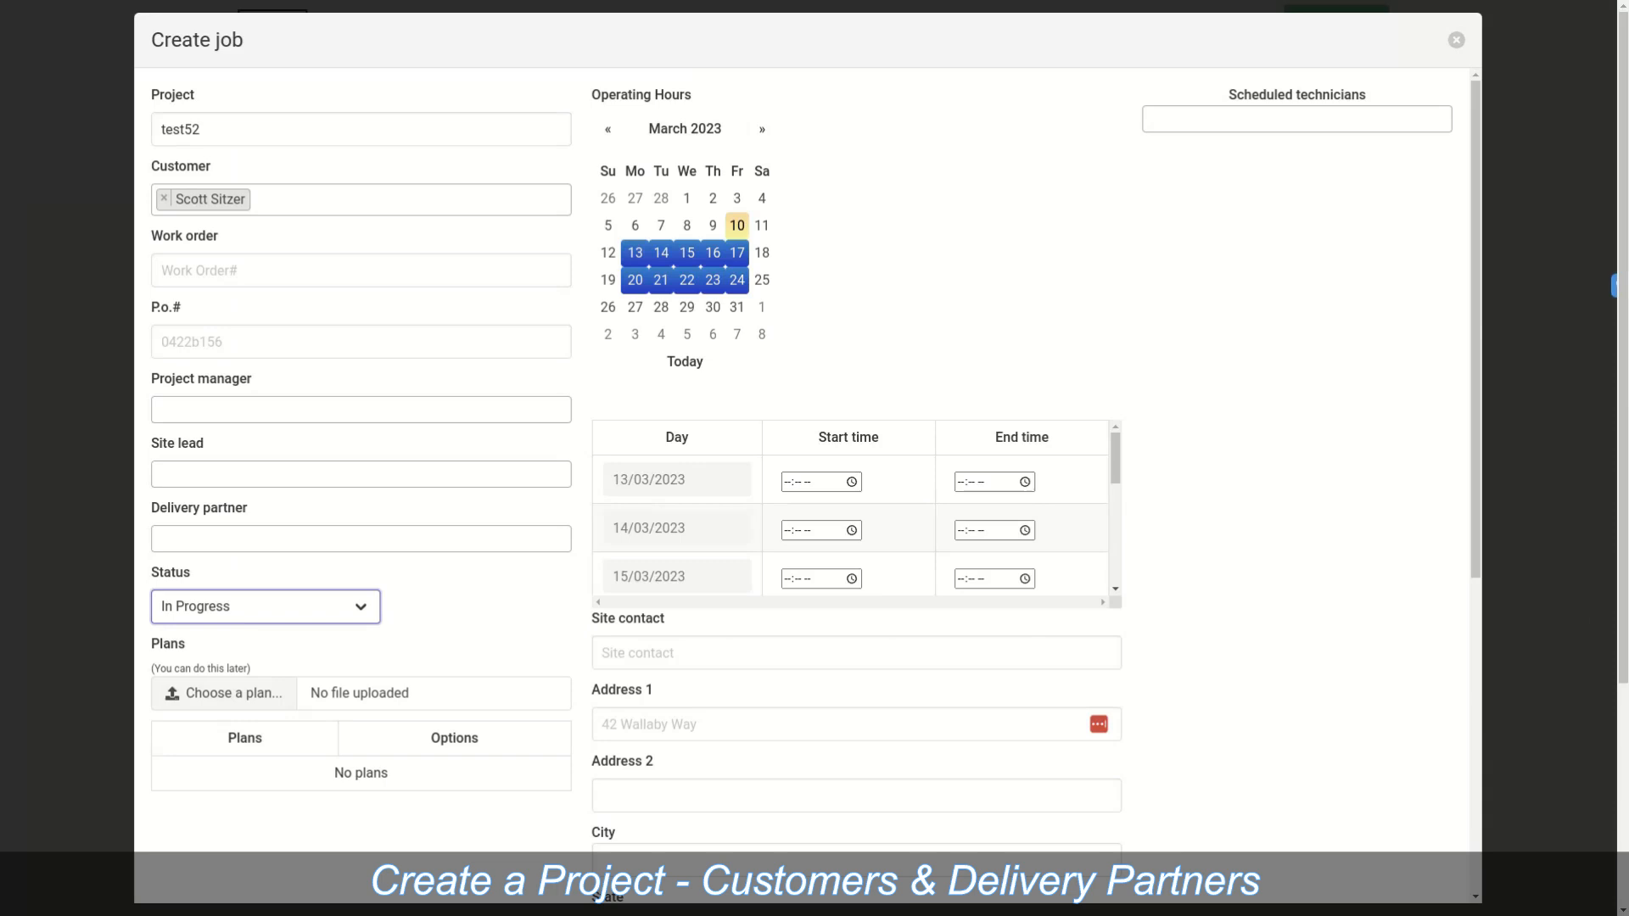
Step: Upload 2767_KCMO_Vendor_ReCable_Q3_21_Overall.pdf from Downloads/Demo Docs as the job's plan
left_click(222, 693)
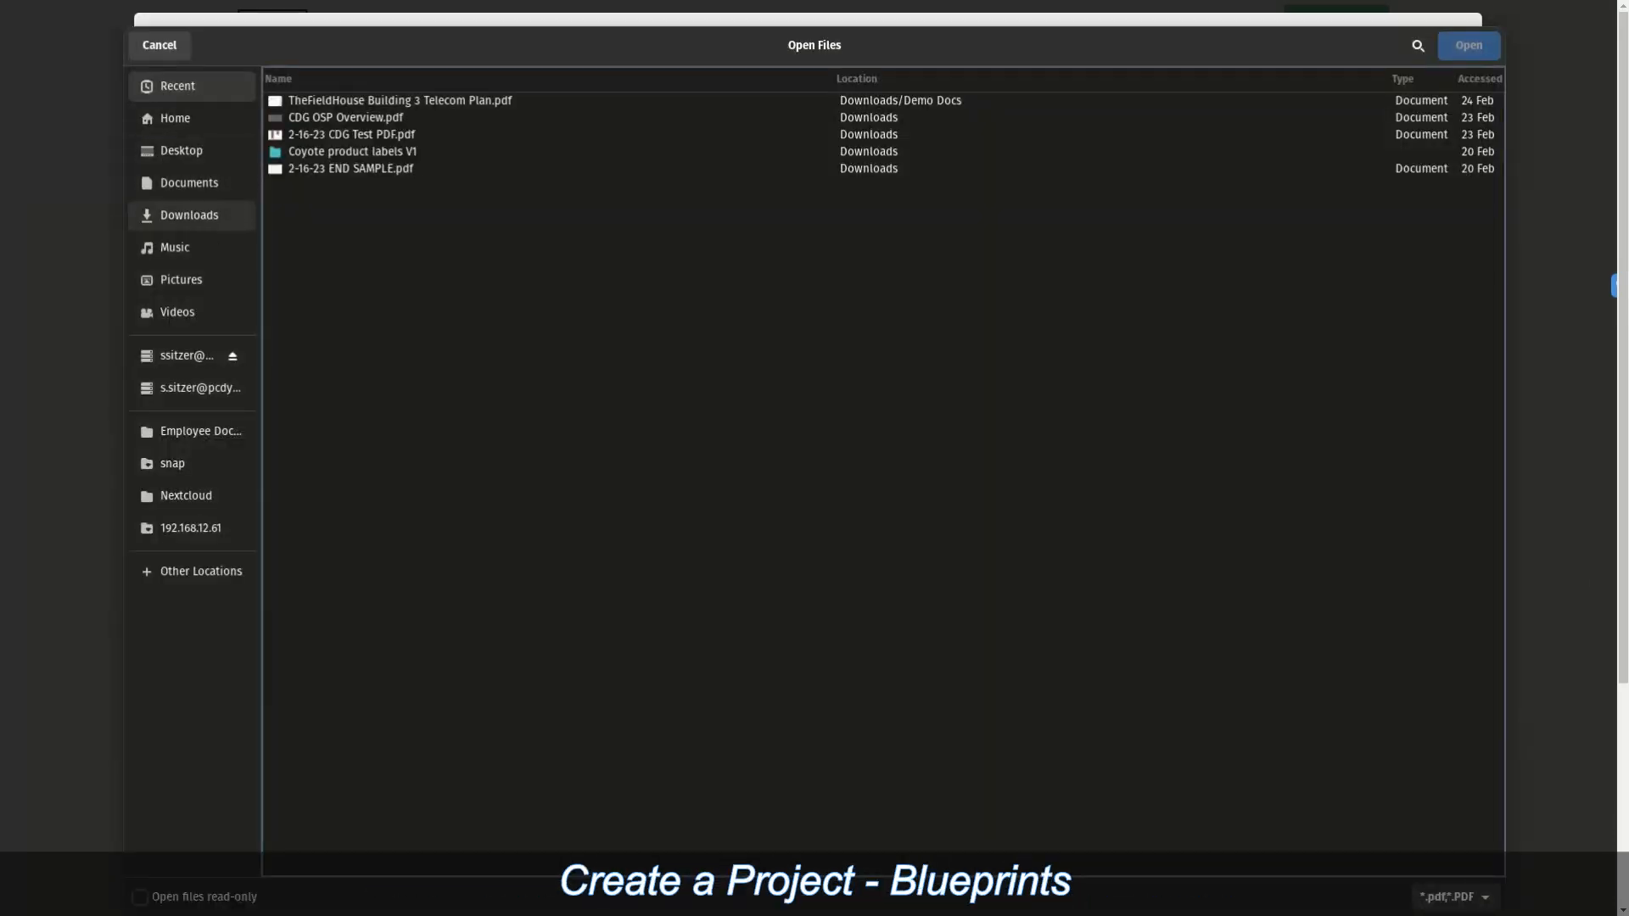
left_click(190, 215)
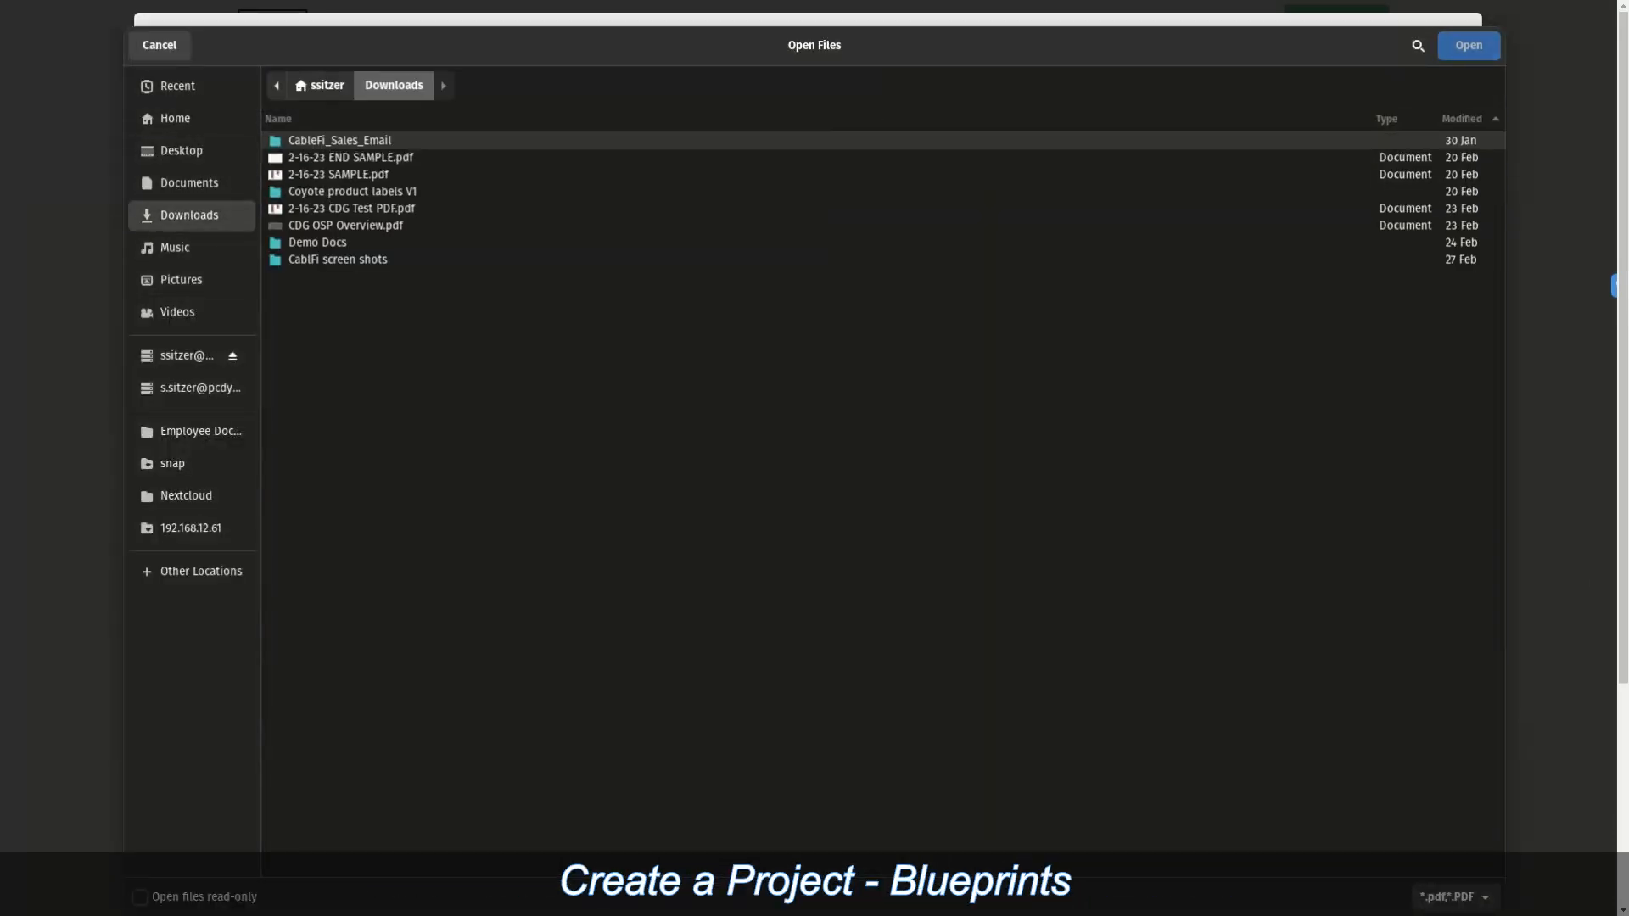
double_click(317, 242)
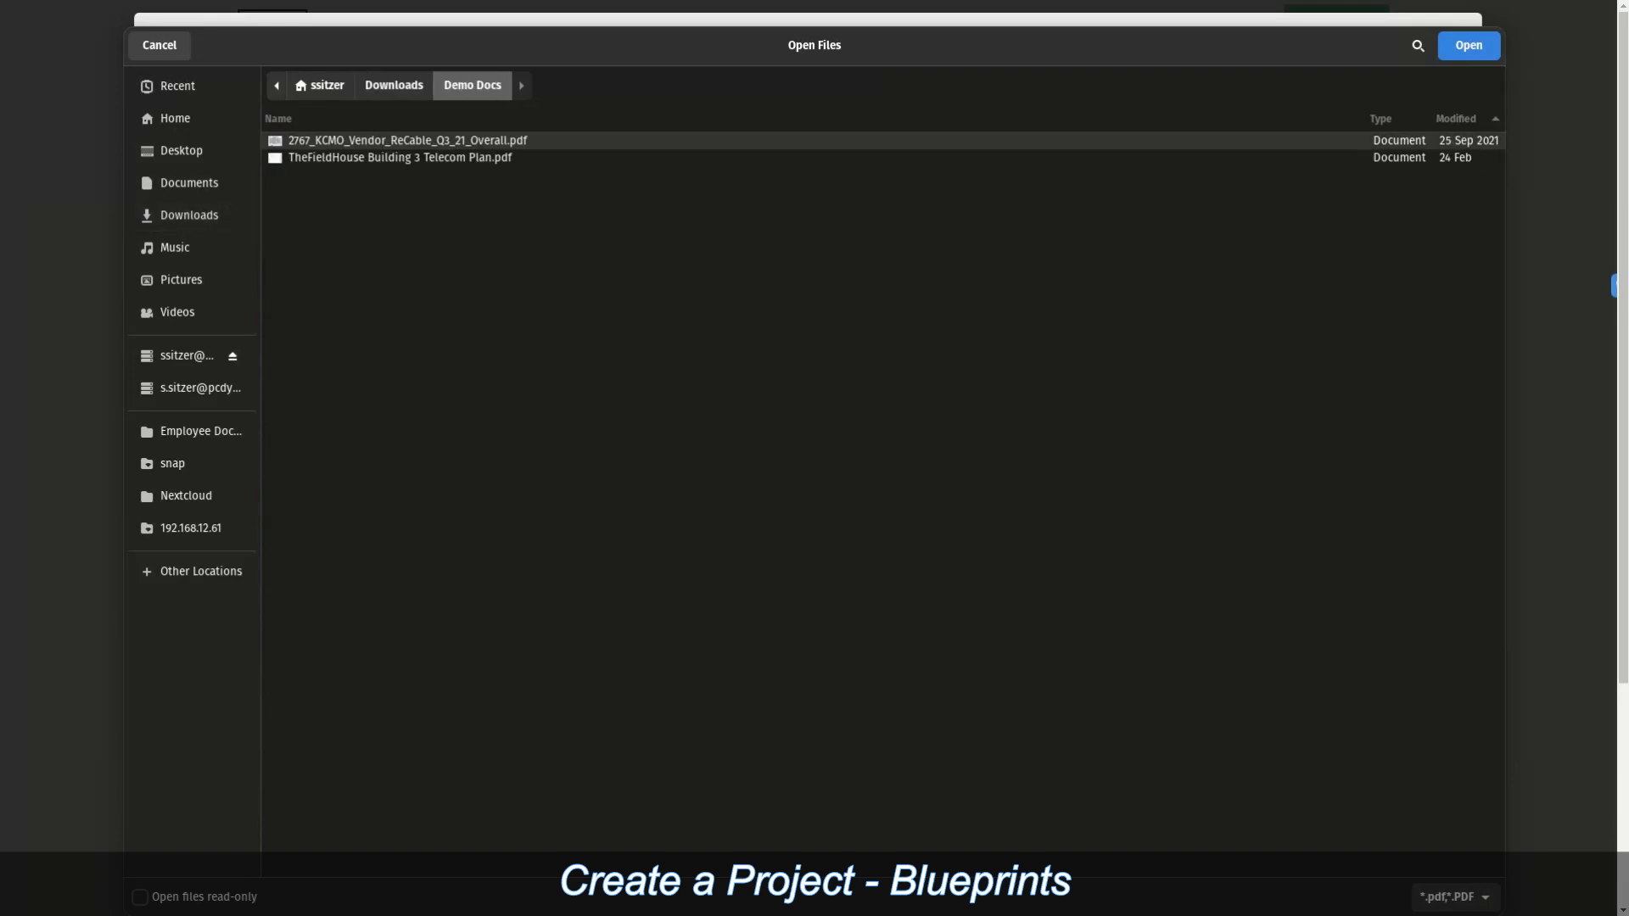
left_click(1468, 45)
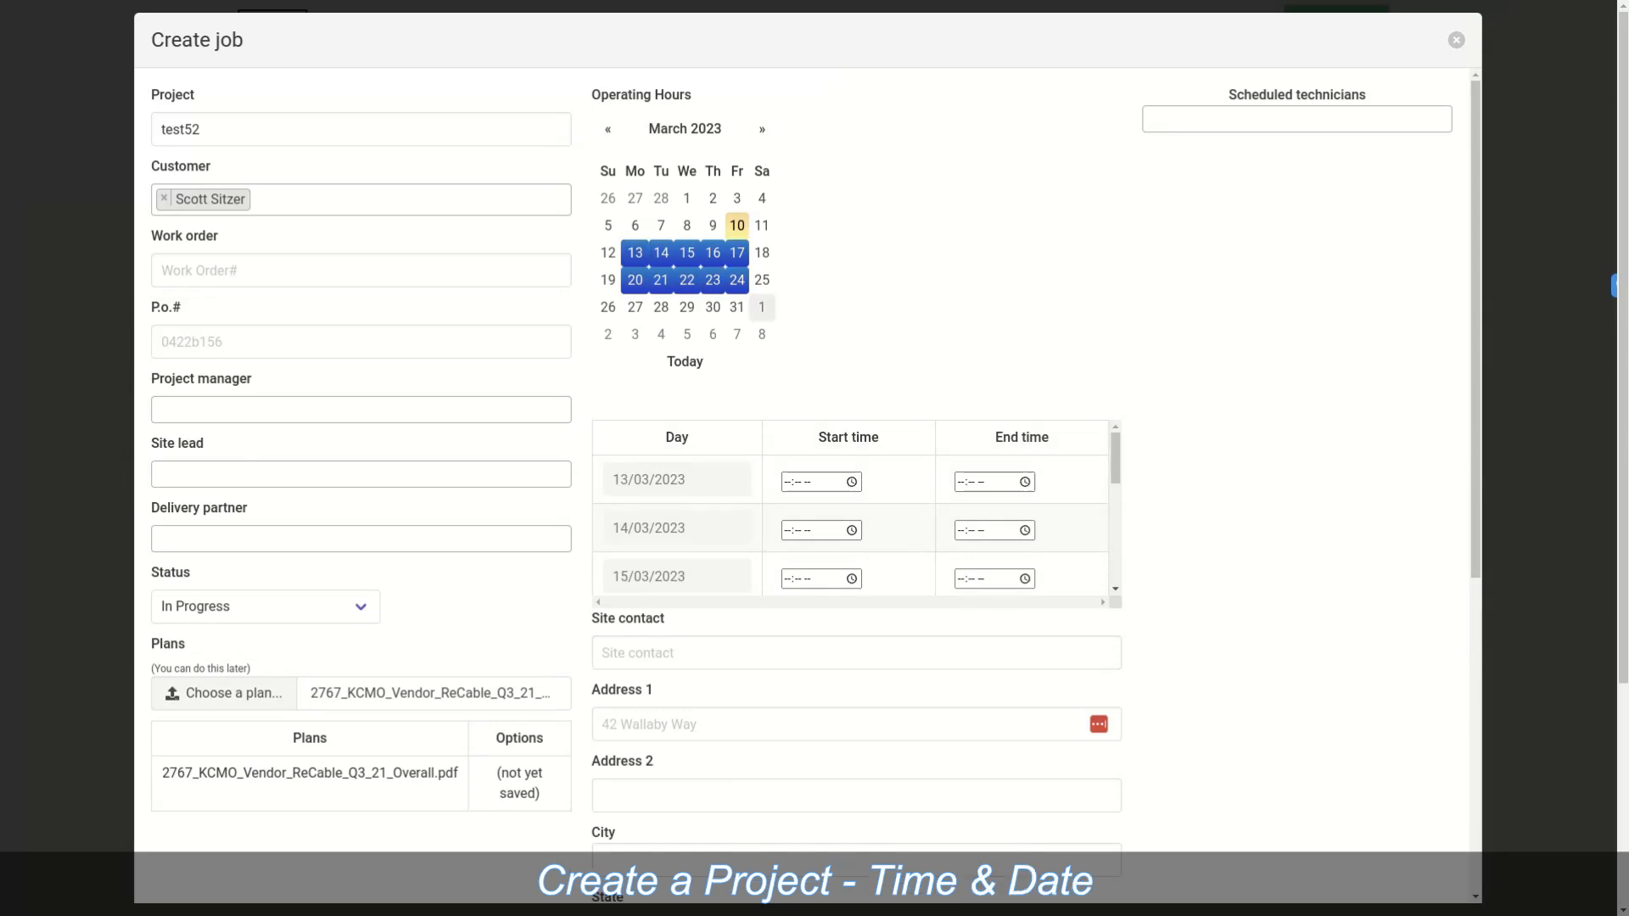
Step: Set the 13/03/2023 row's start time to 06:30 AM
scroll(762, 305, "down", 1)
left_click(852, 380)
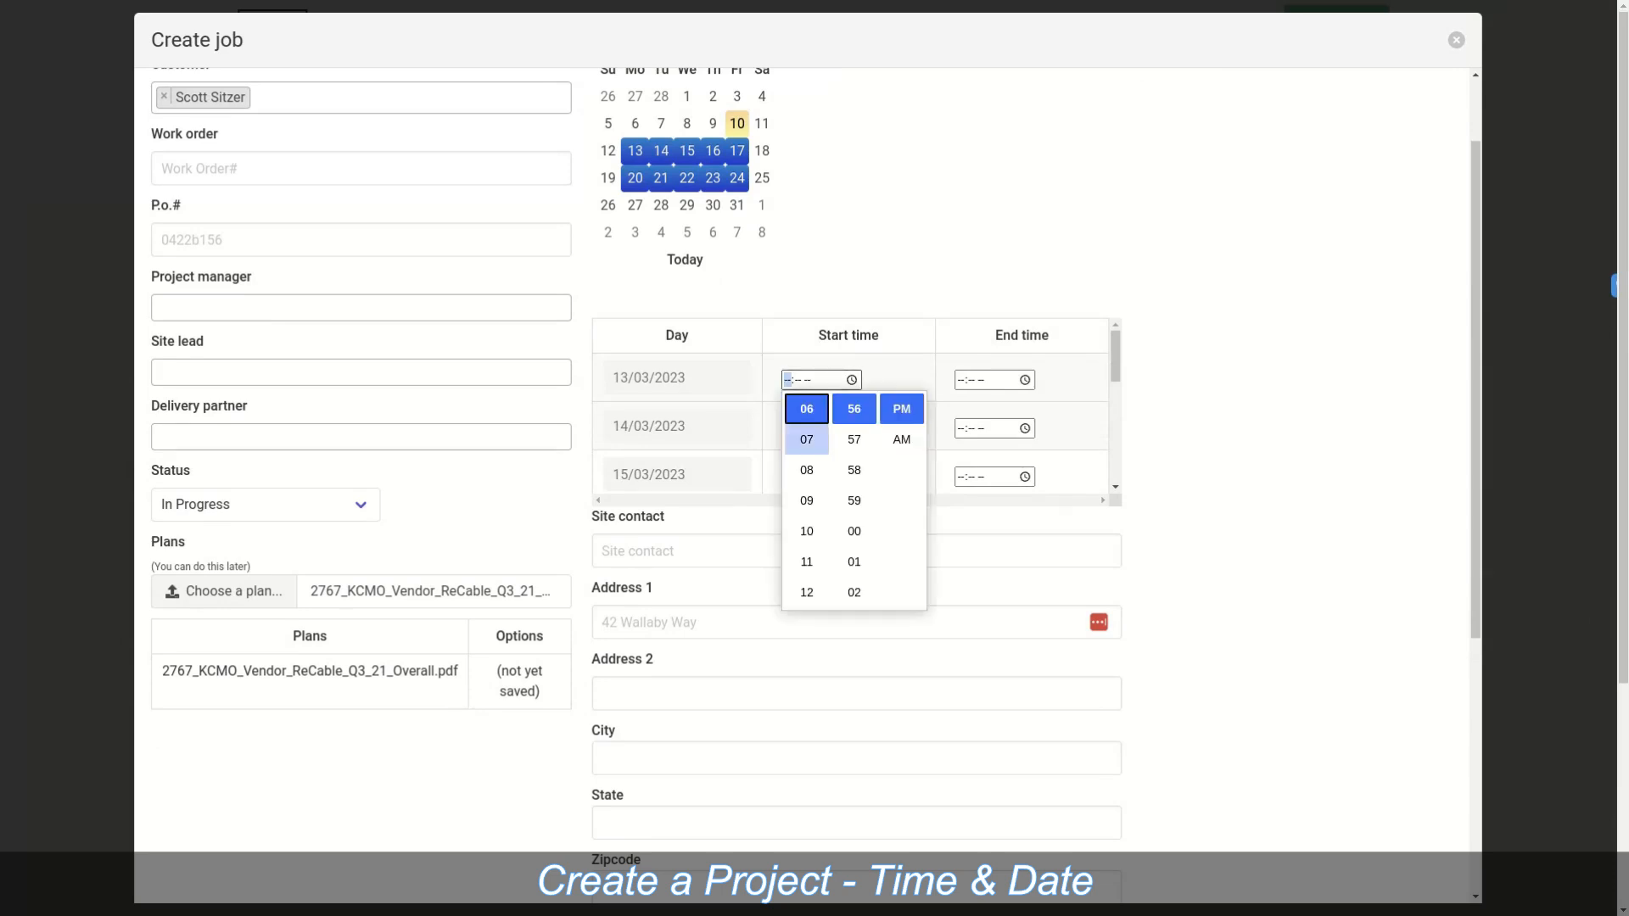
left_click(806, 410)
left_click(901, 439)
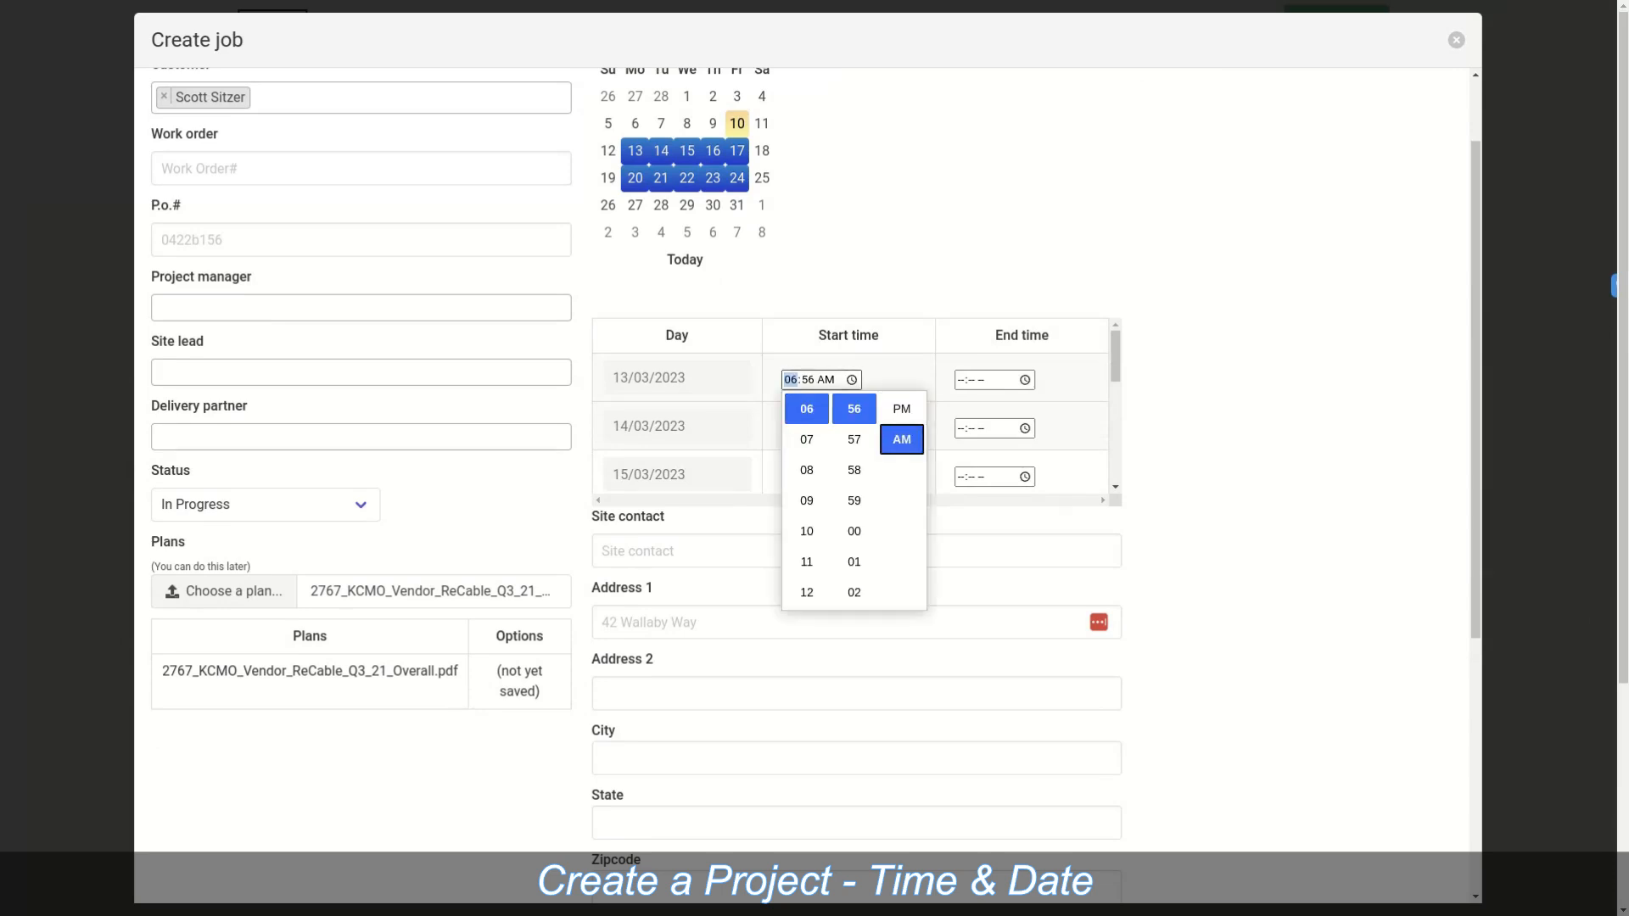
scroll(854, 470, "up", 4)
scroll(854, 470, "up", 3)
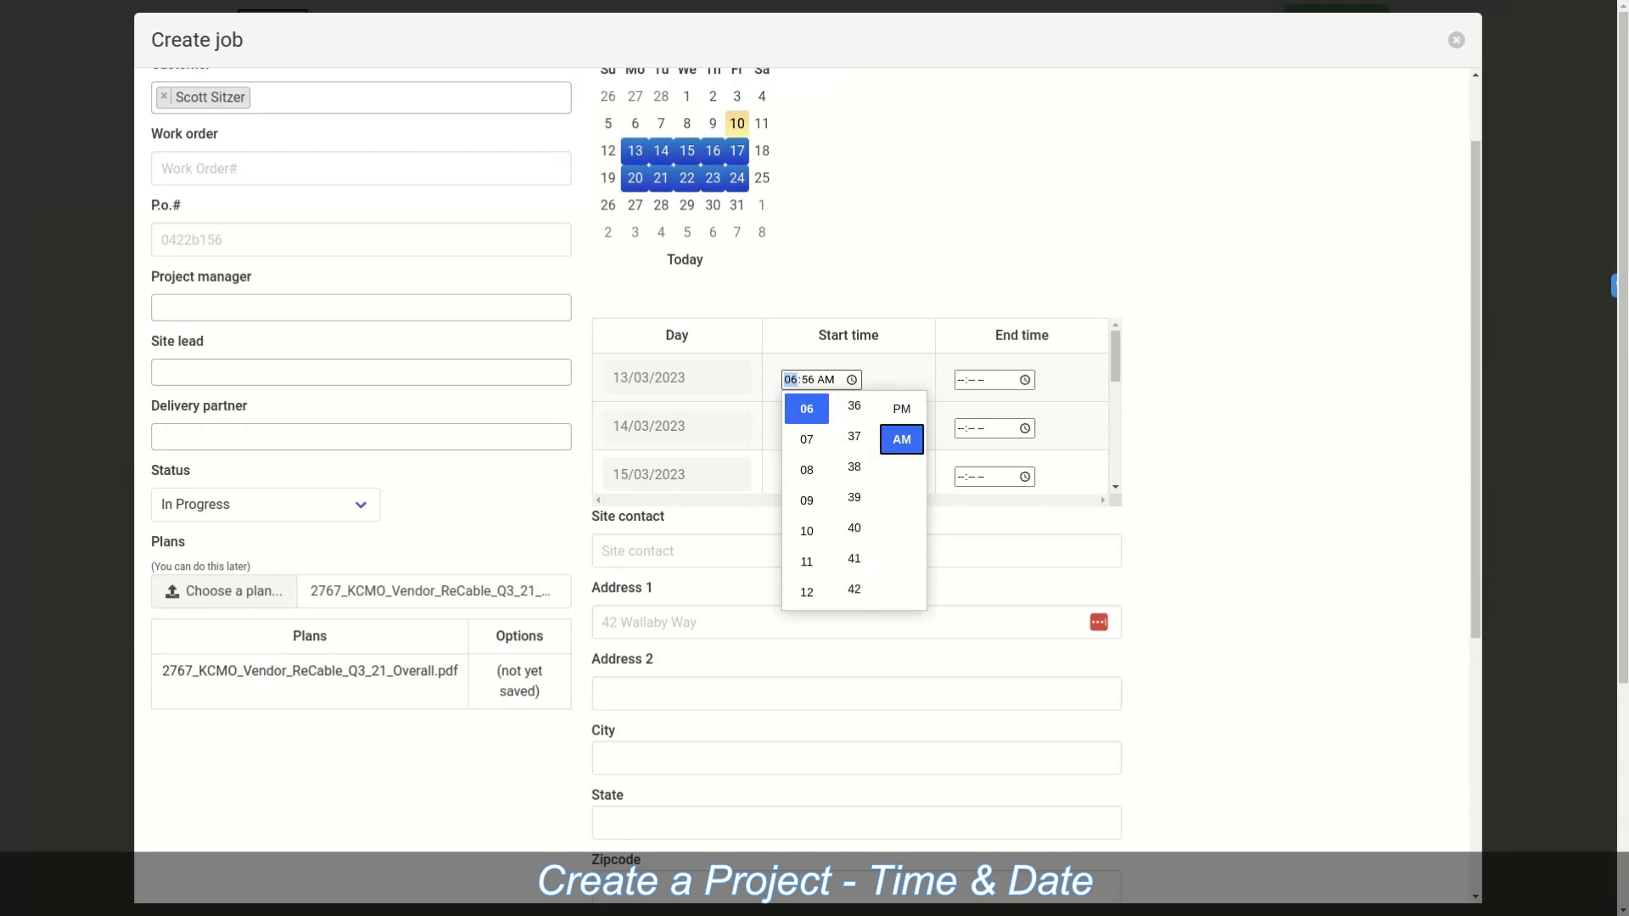
scroll(854, 470, "up", 3)
left_click(855, 429)
left_click(903, 374)
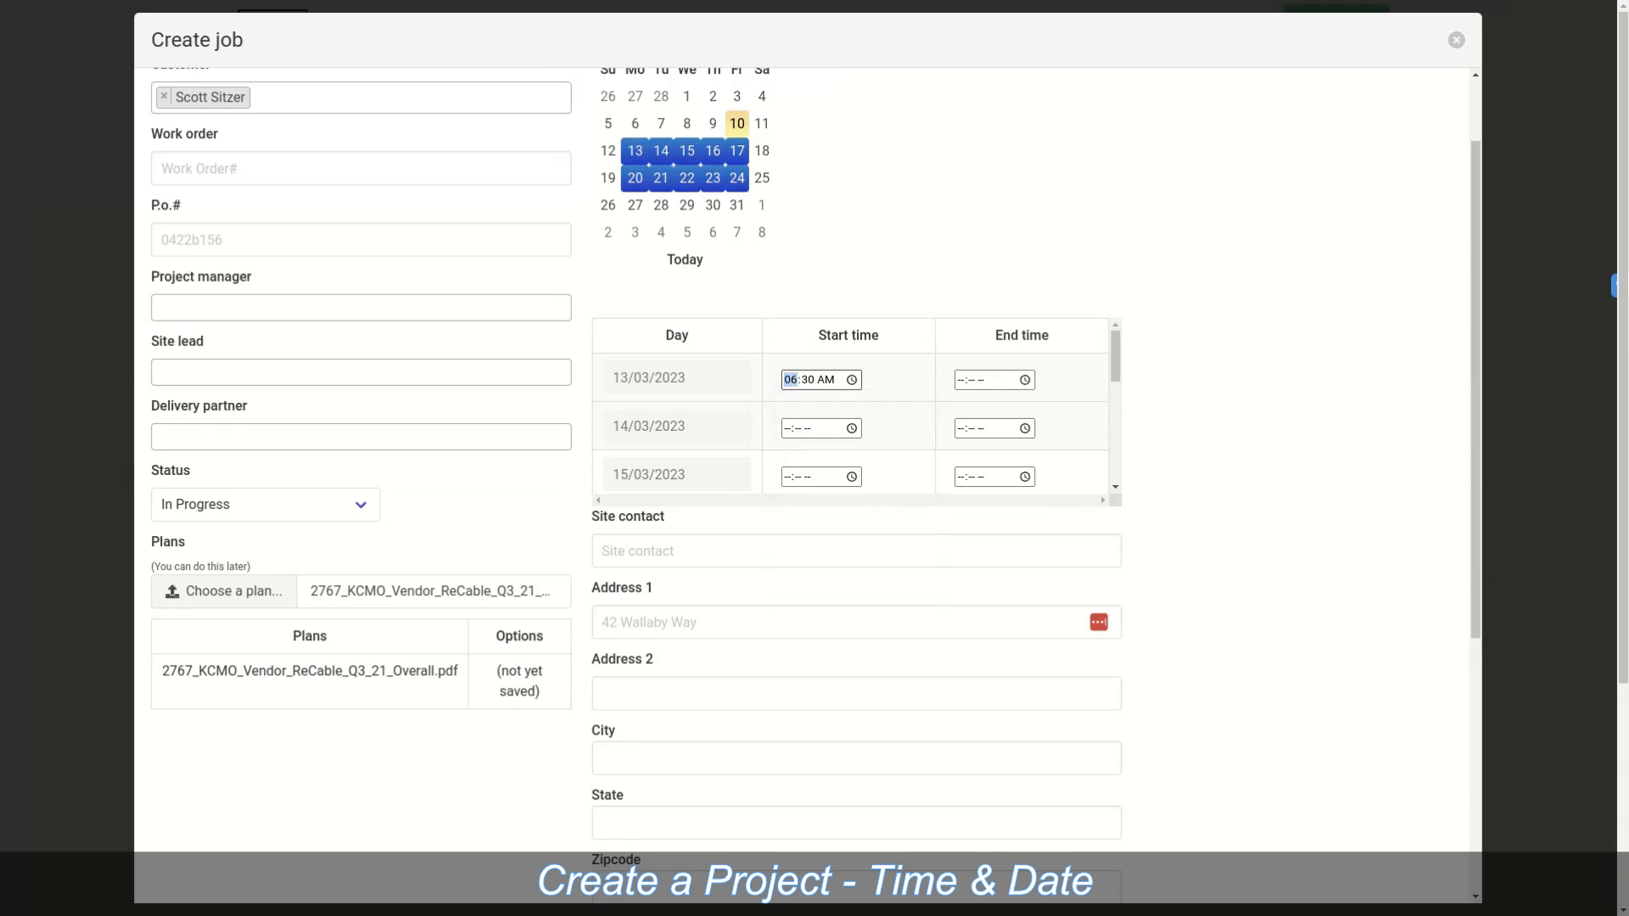
Step: Set the 13/03/2023 row's end time to 02:00 PM
left_click(1025, 380)
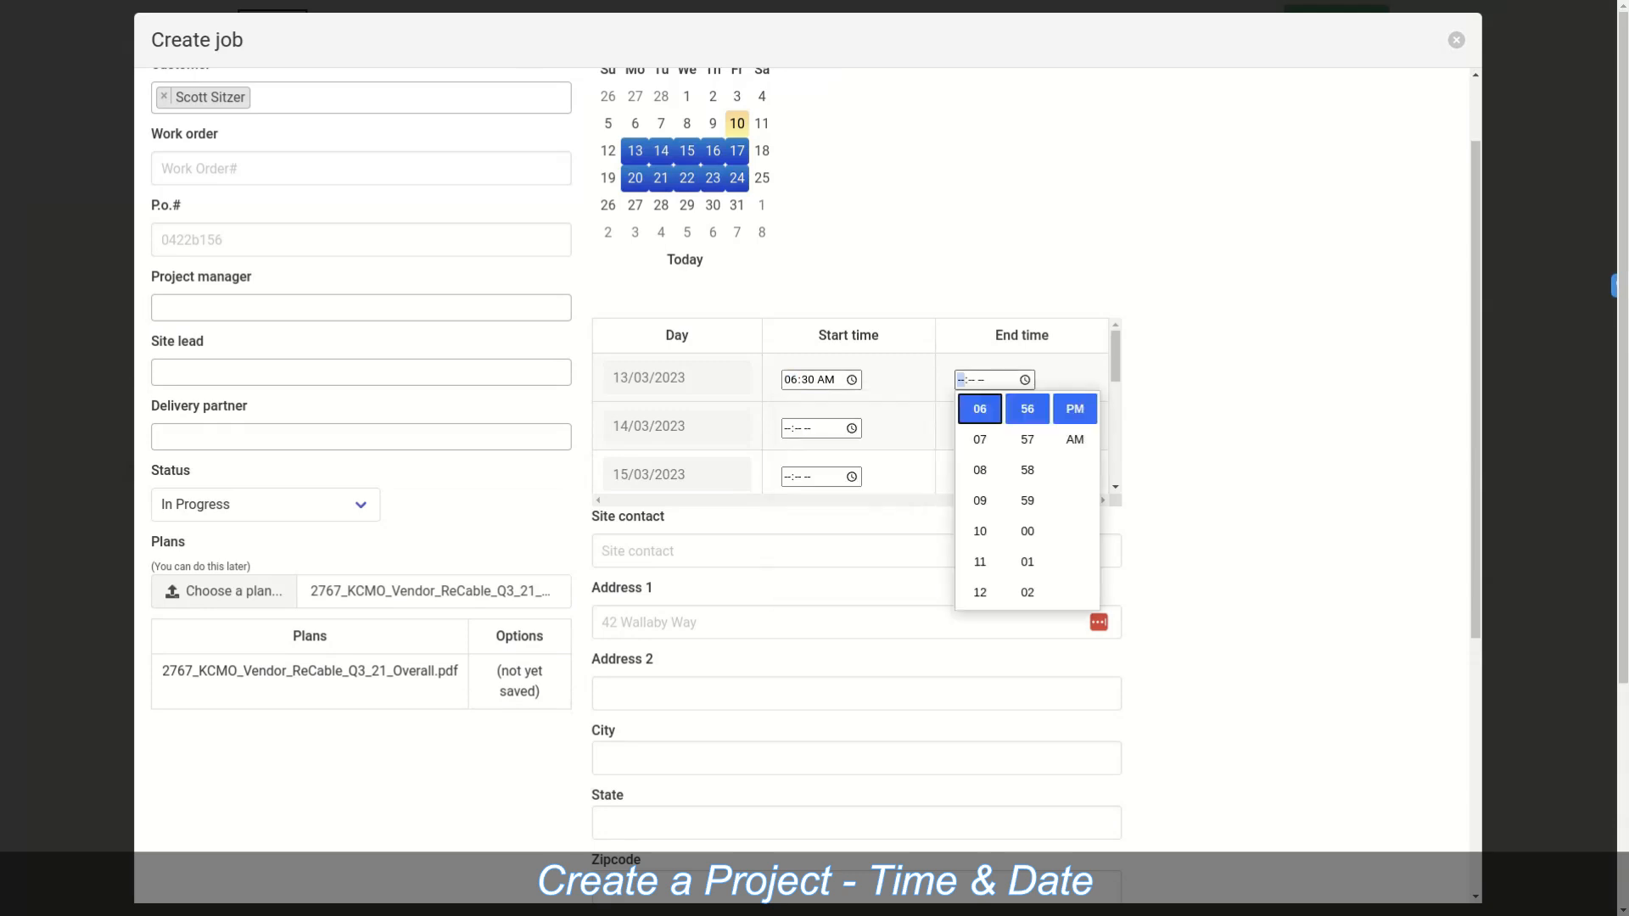
scroll(980, 501, "up", 3)
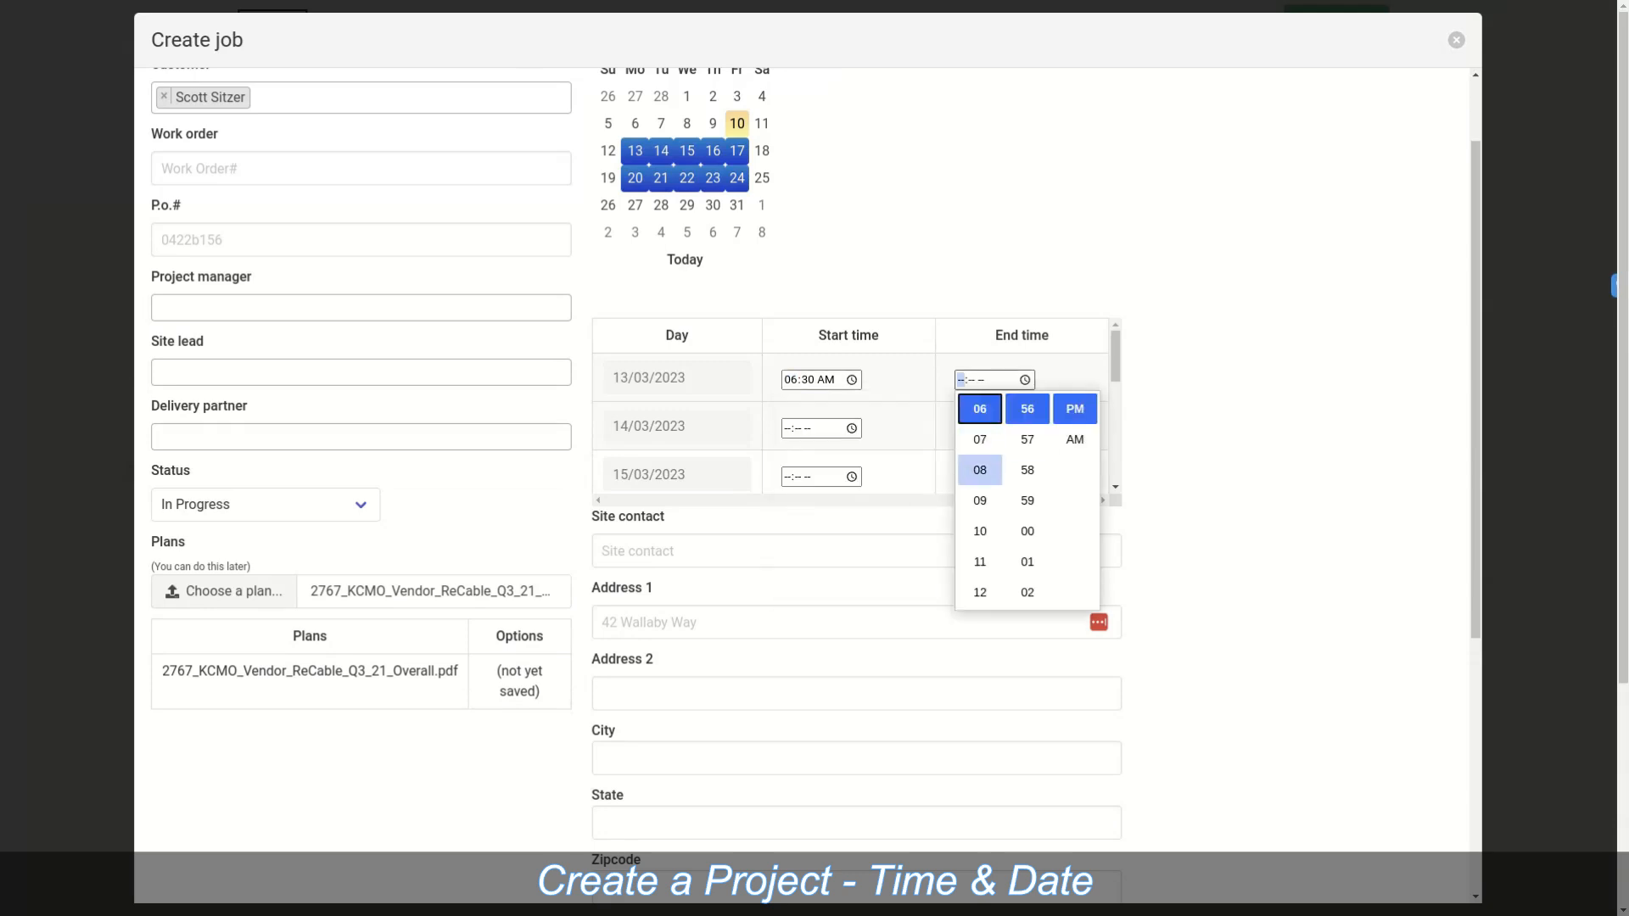
scroll(980, 500, "up", 1)
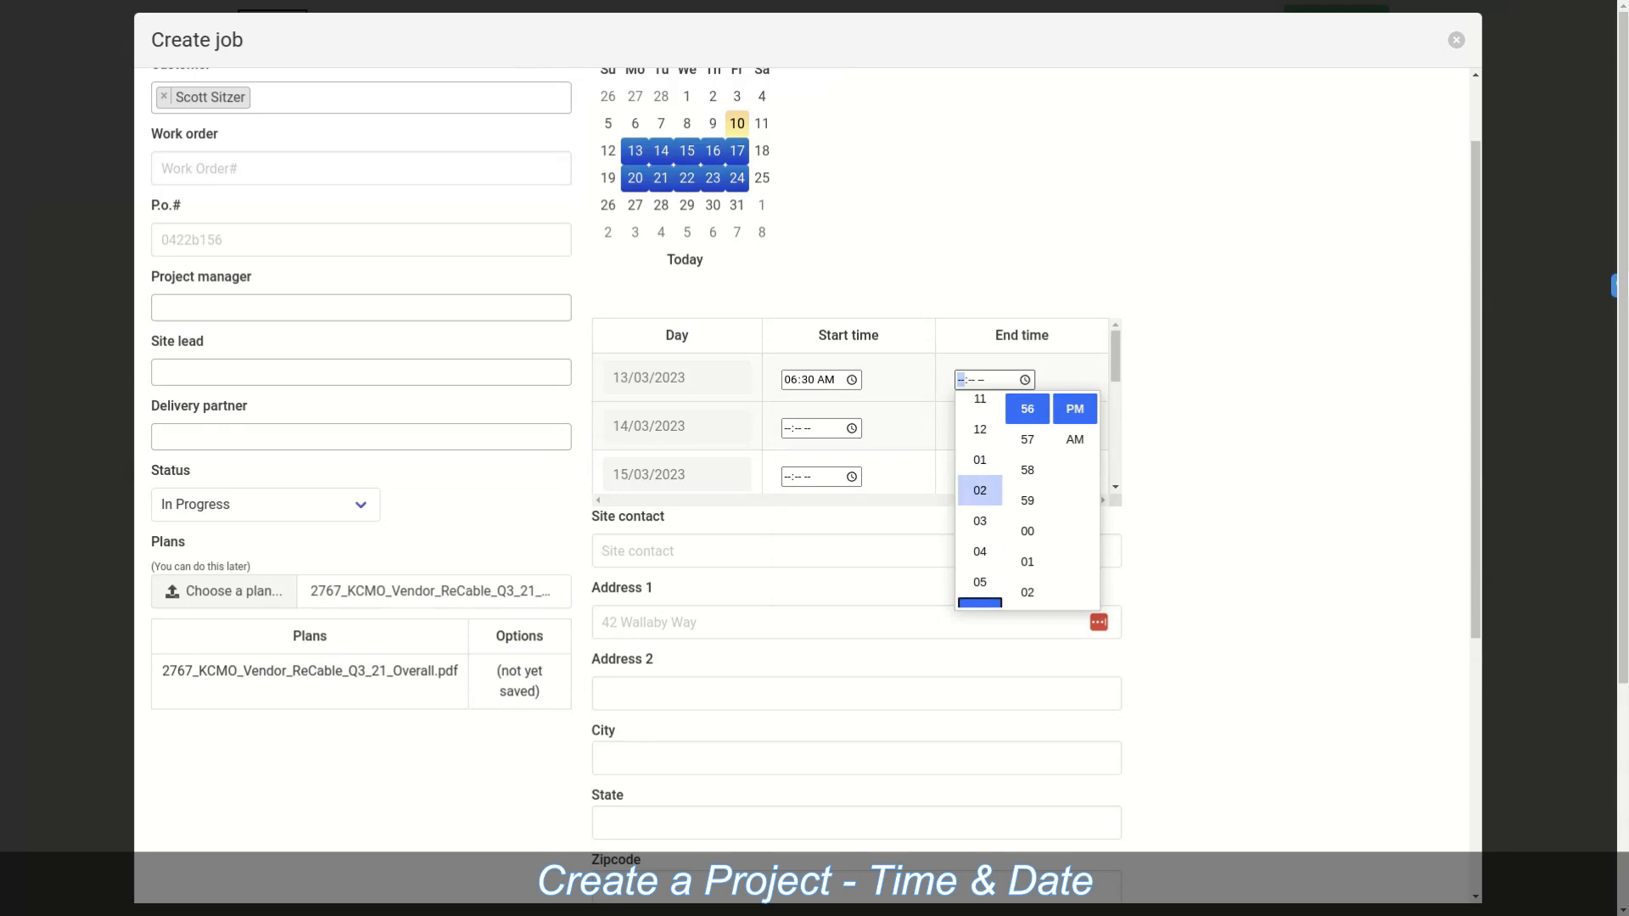
left_click(980, 470)
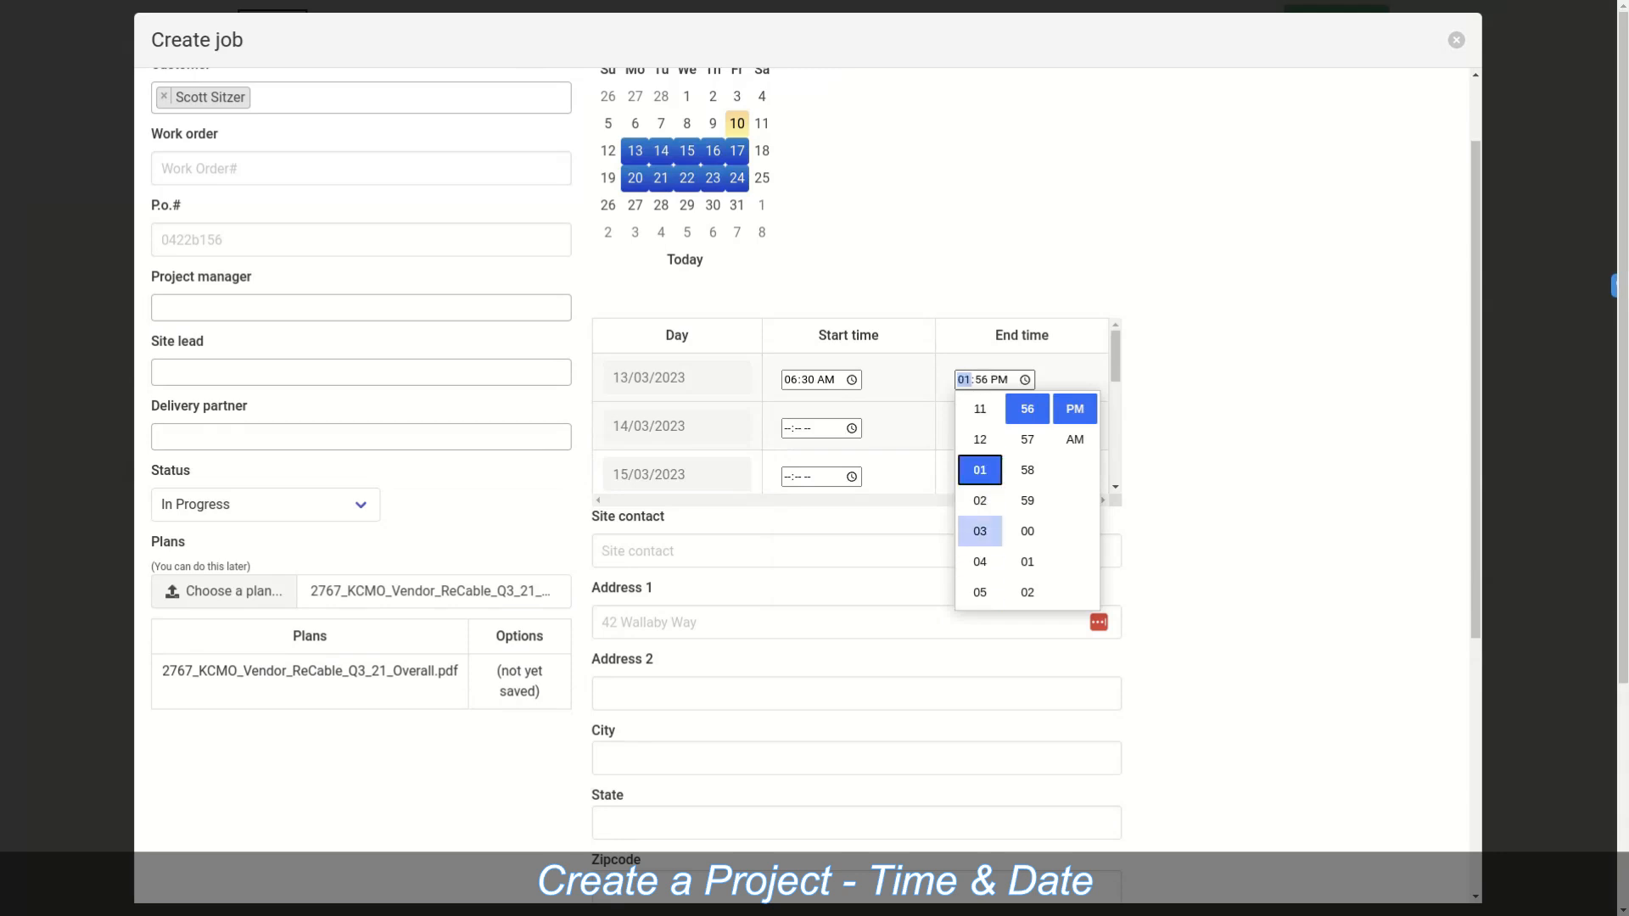
left_click(980, 500)
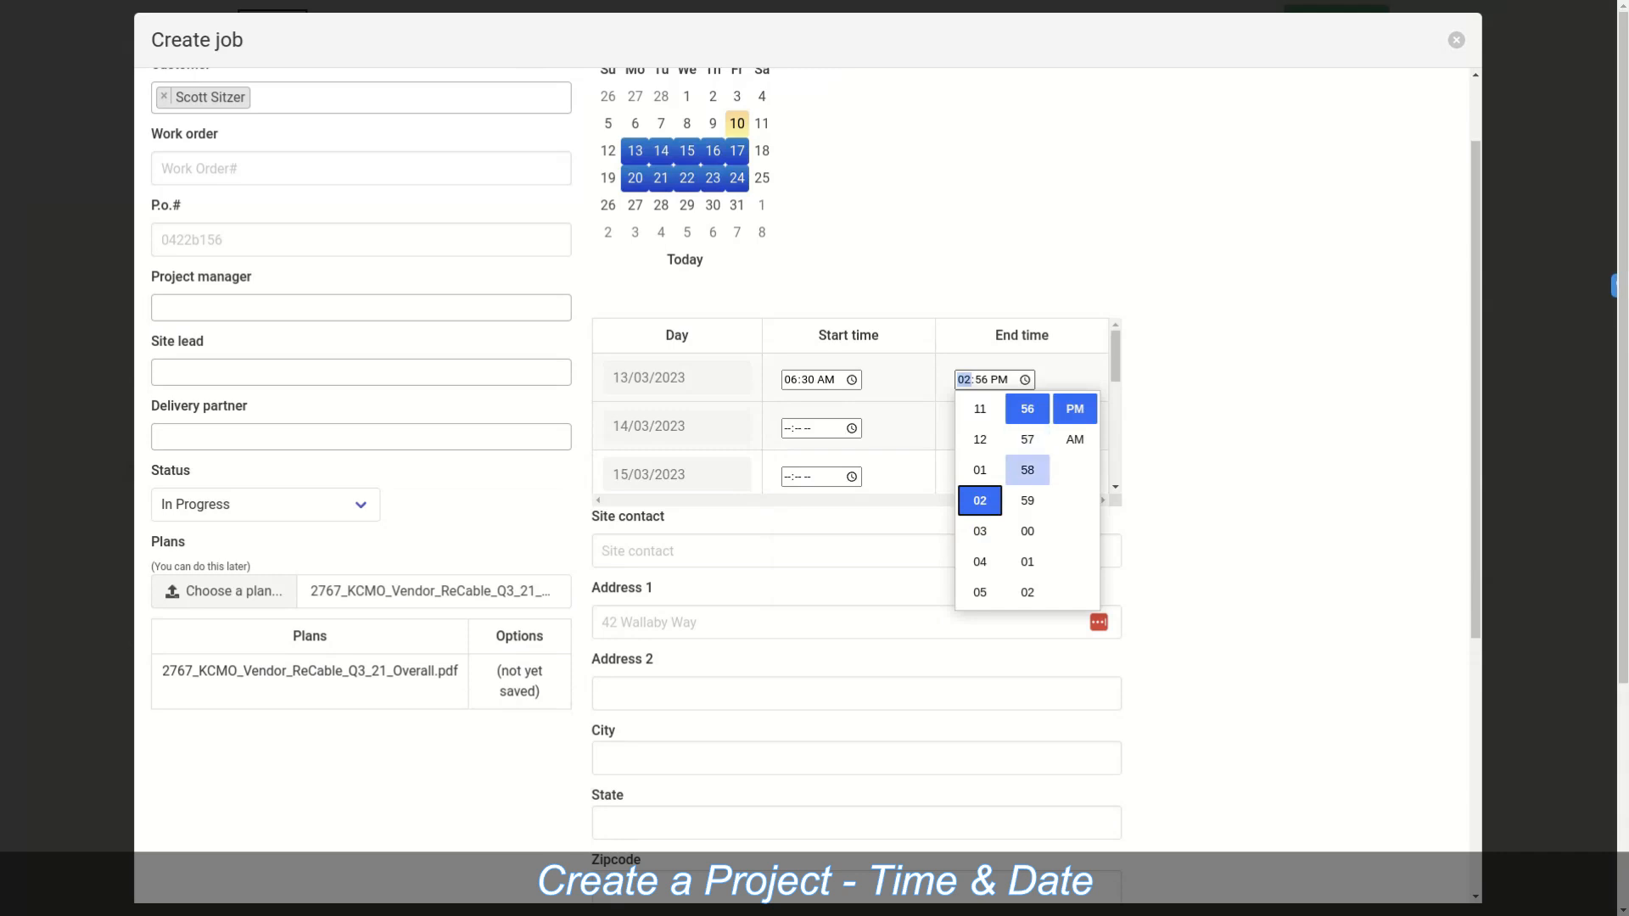
left_click(1028, 531)
key("Return")
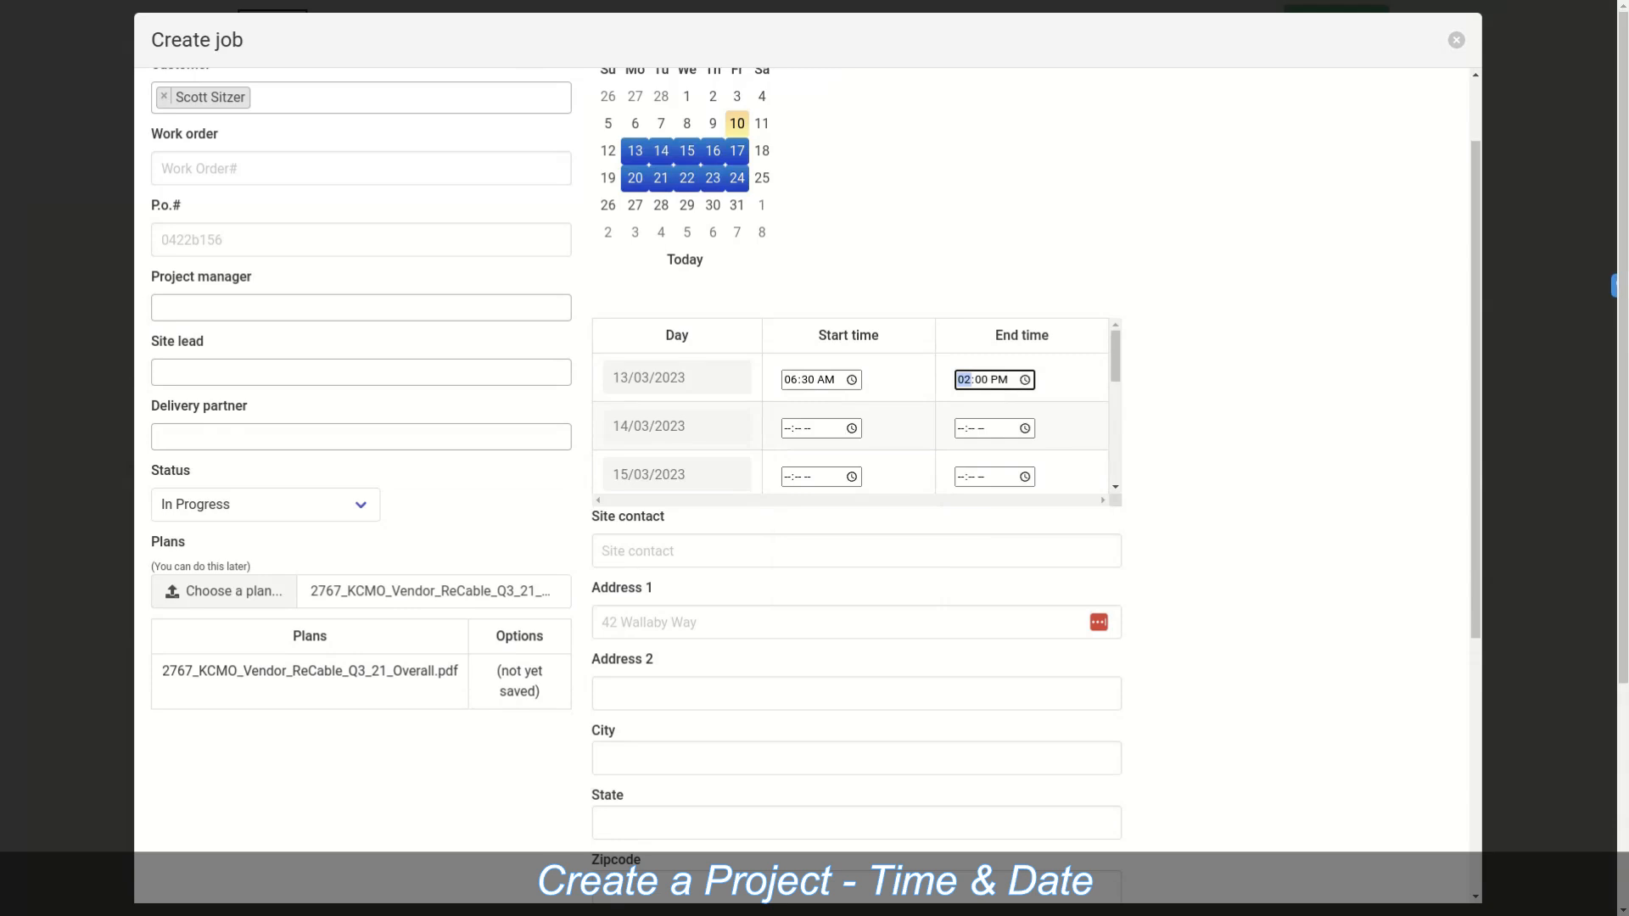
scroll(852, 403, "down", 5)
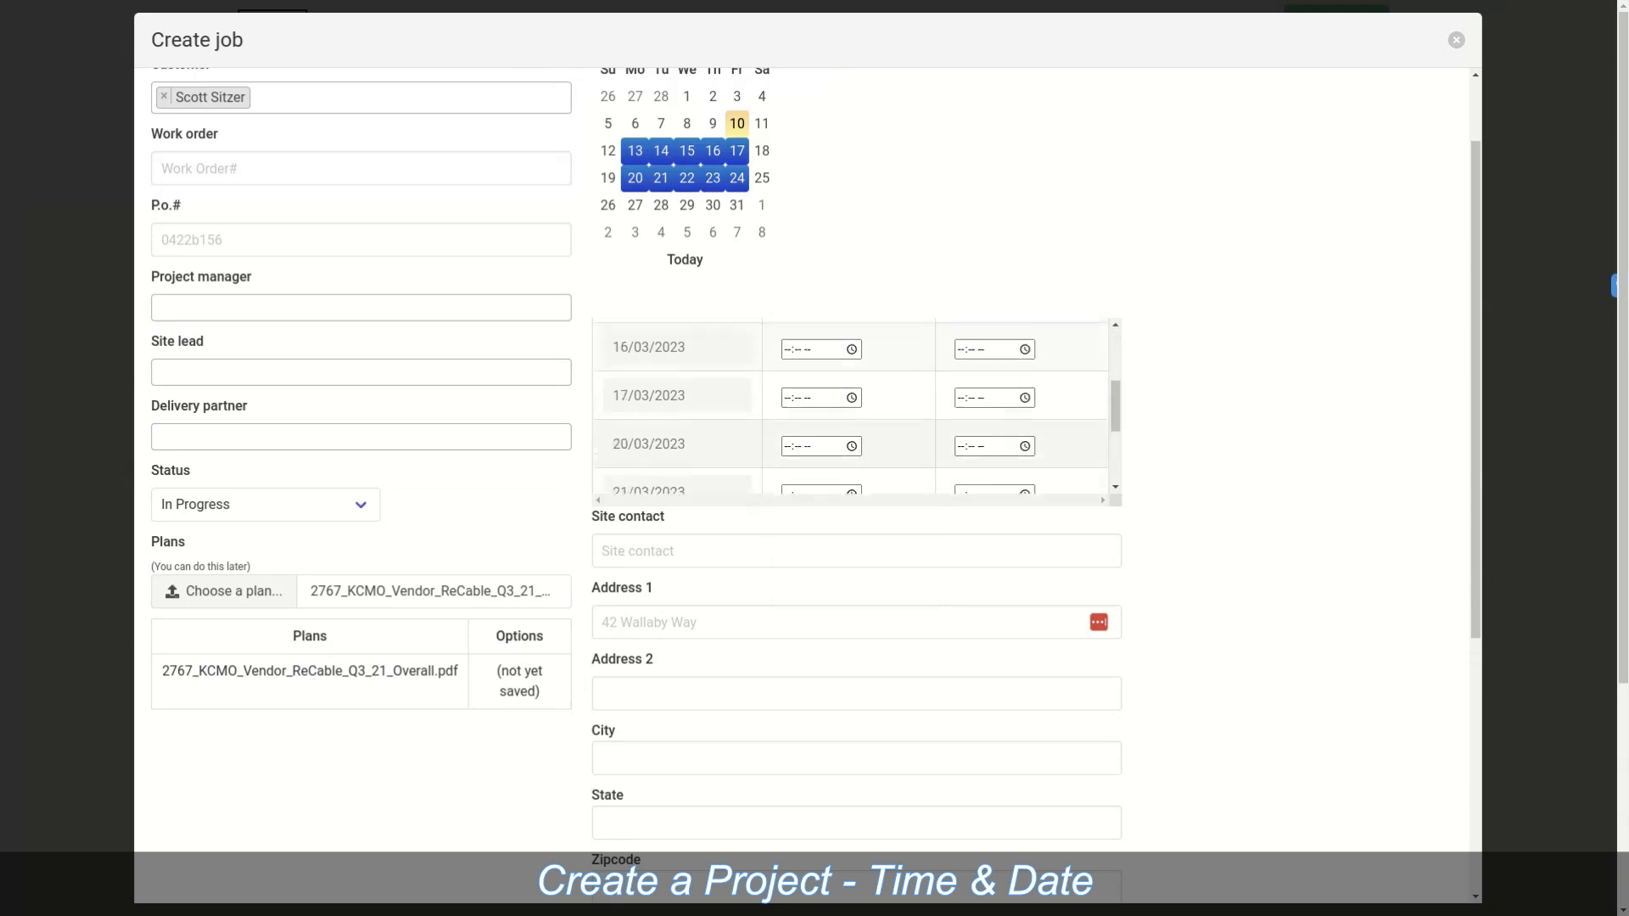
scroll(852, 403, "up", 5)
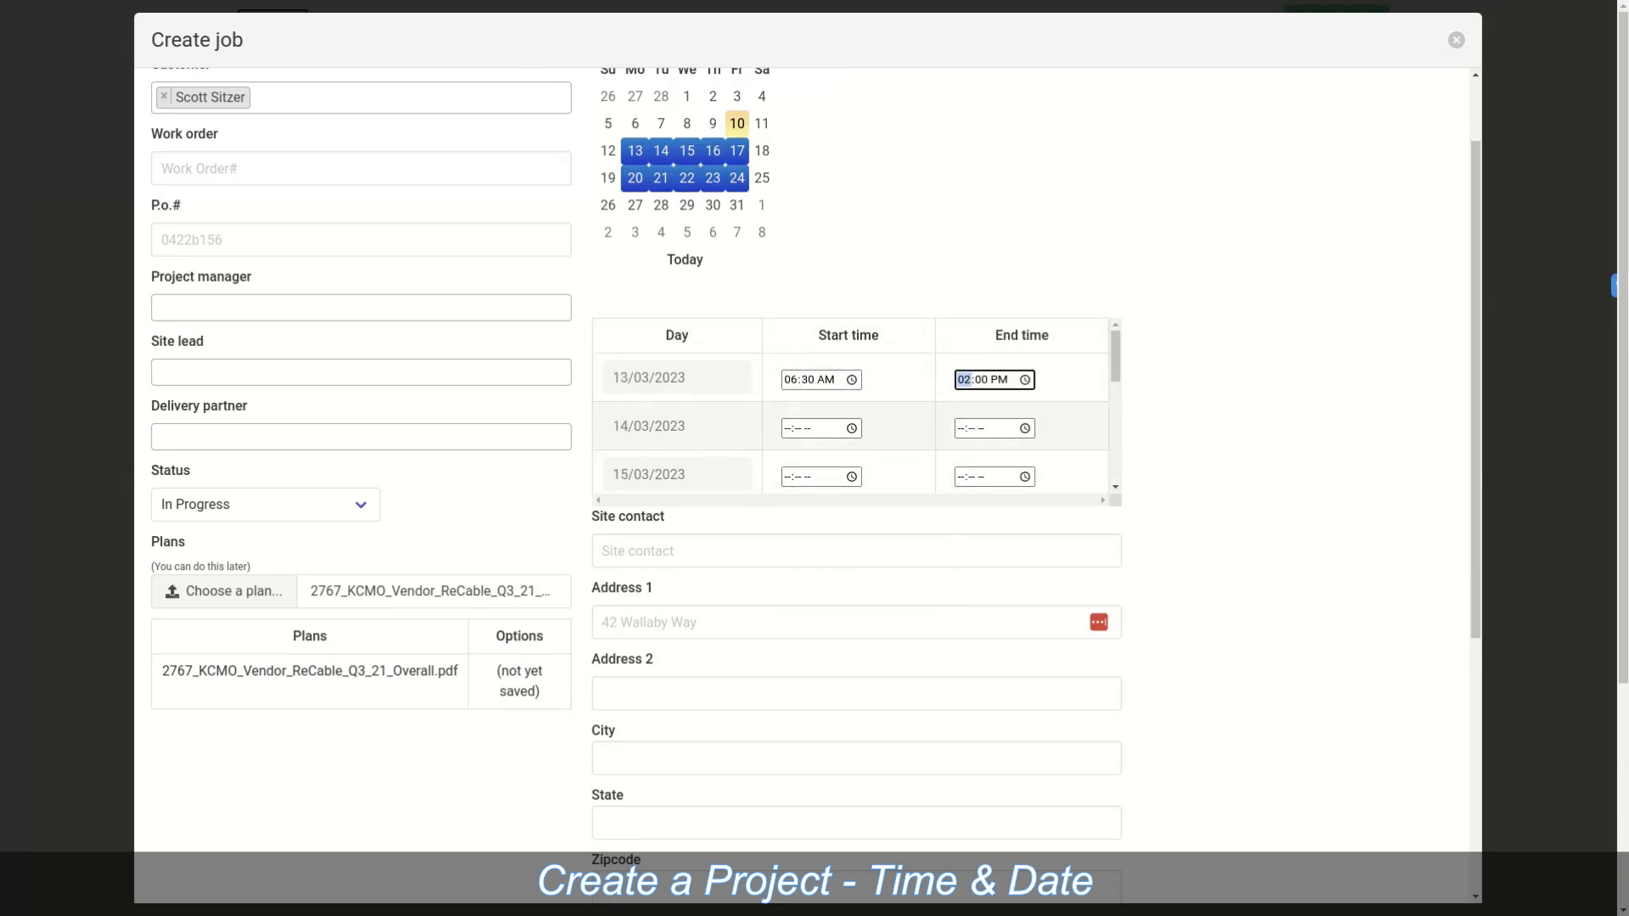
left_click(1201, 342)
scroll(852, 403, "down", 3)
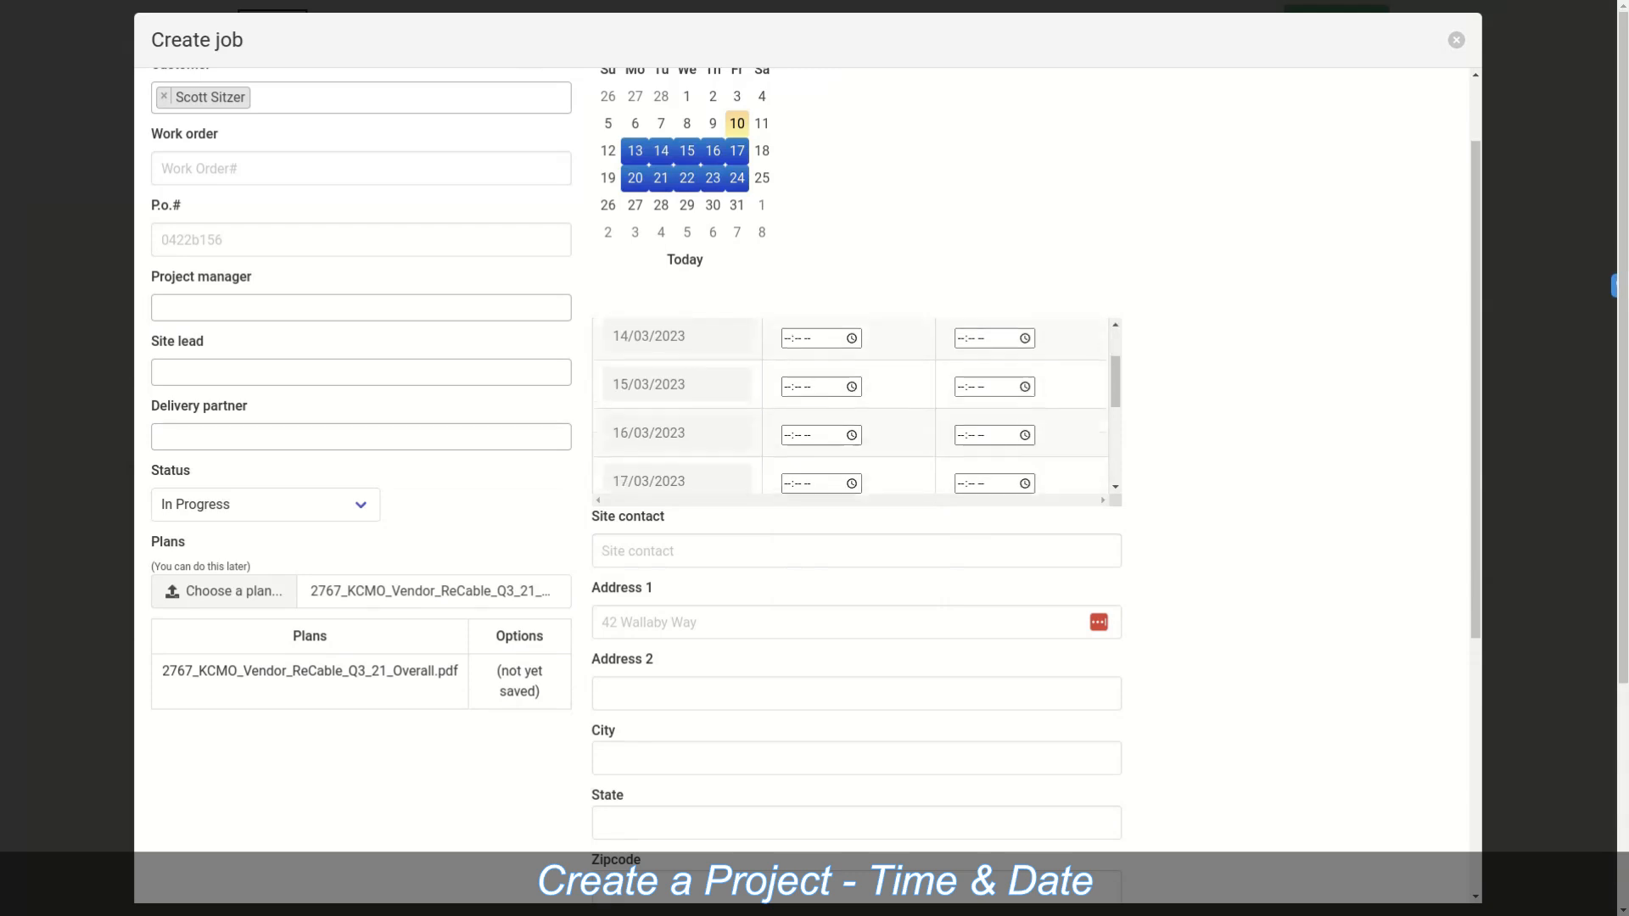
scroll(806, 467, "down", 4)
key("Tab")
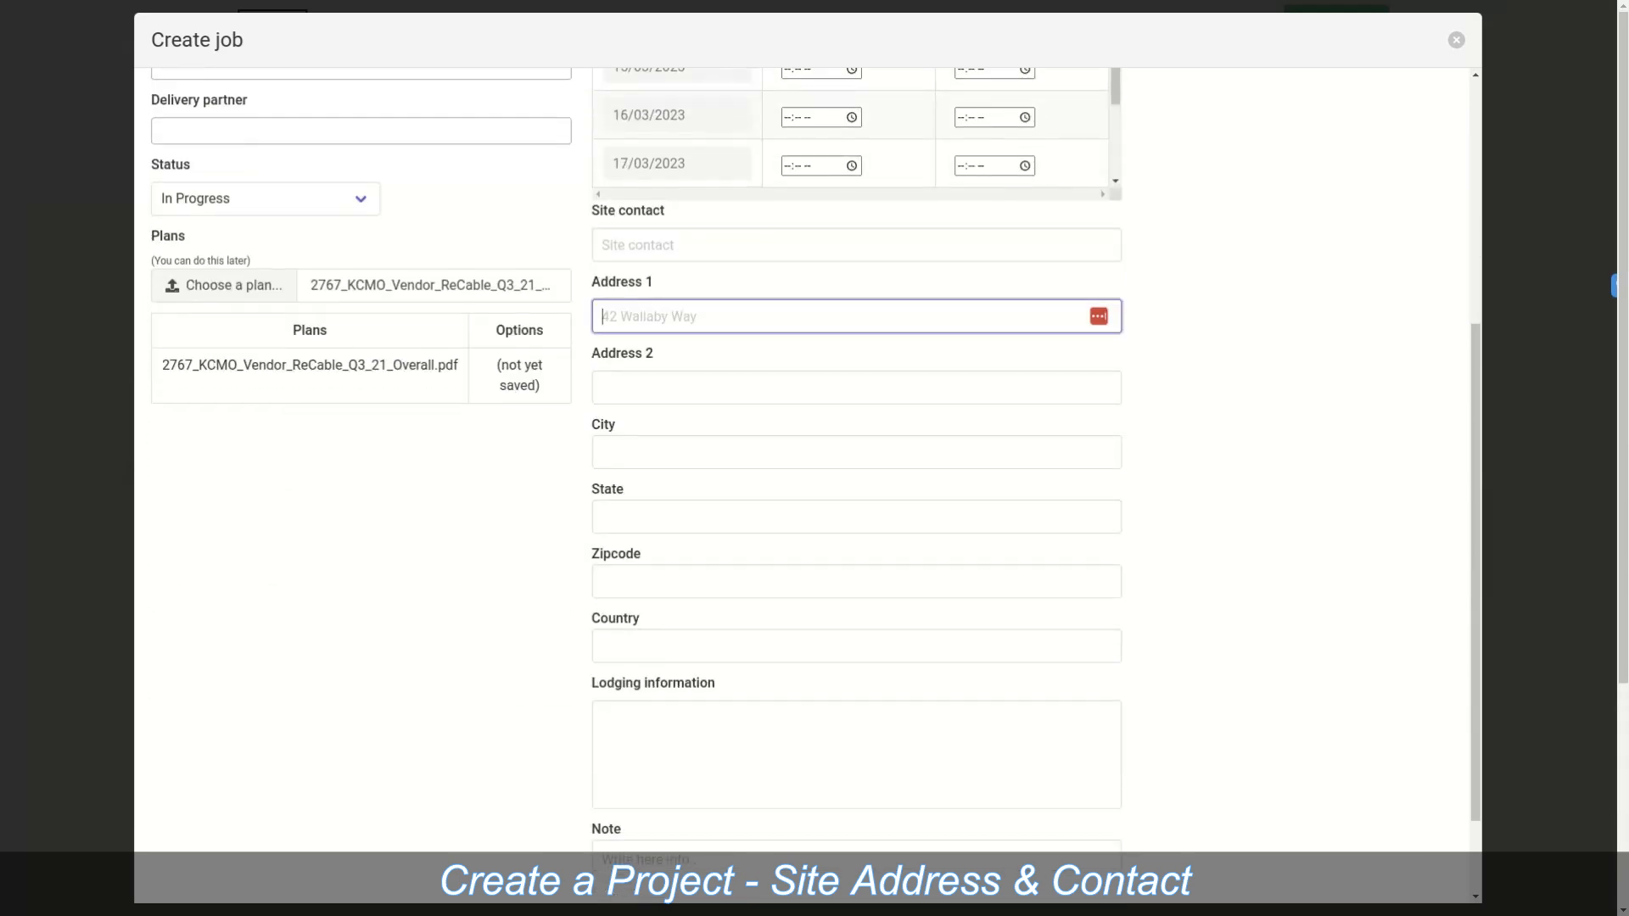
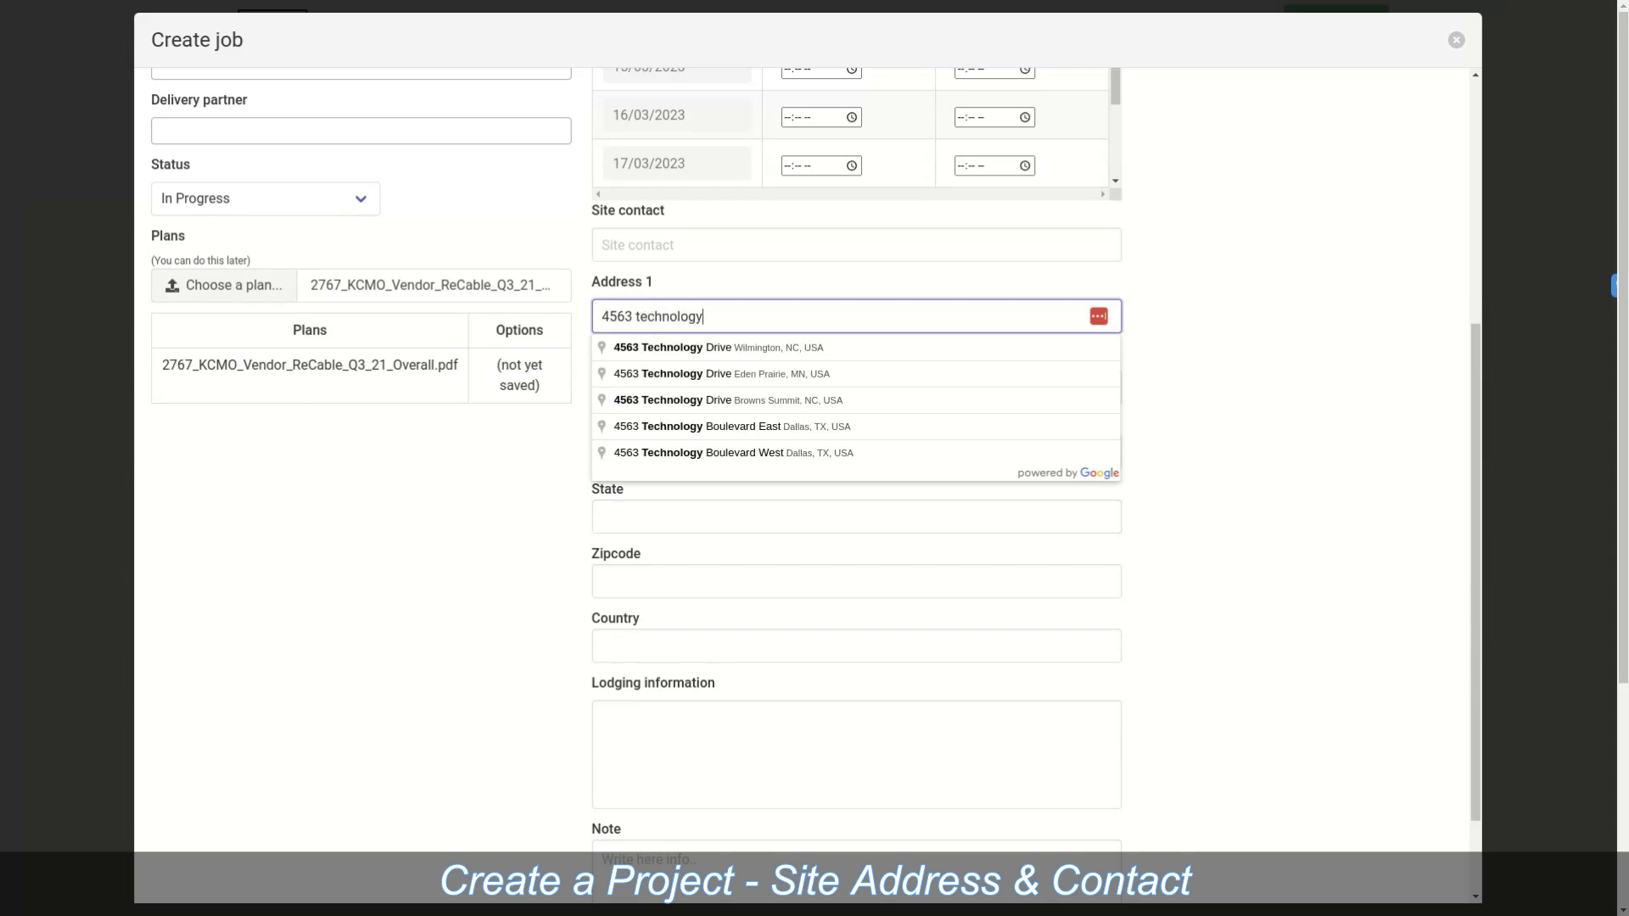
left_click(719, 348)
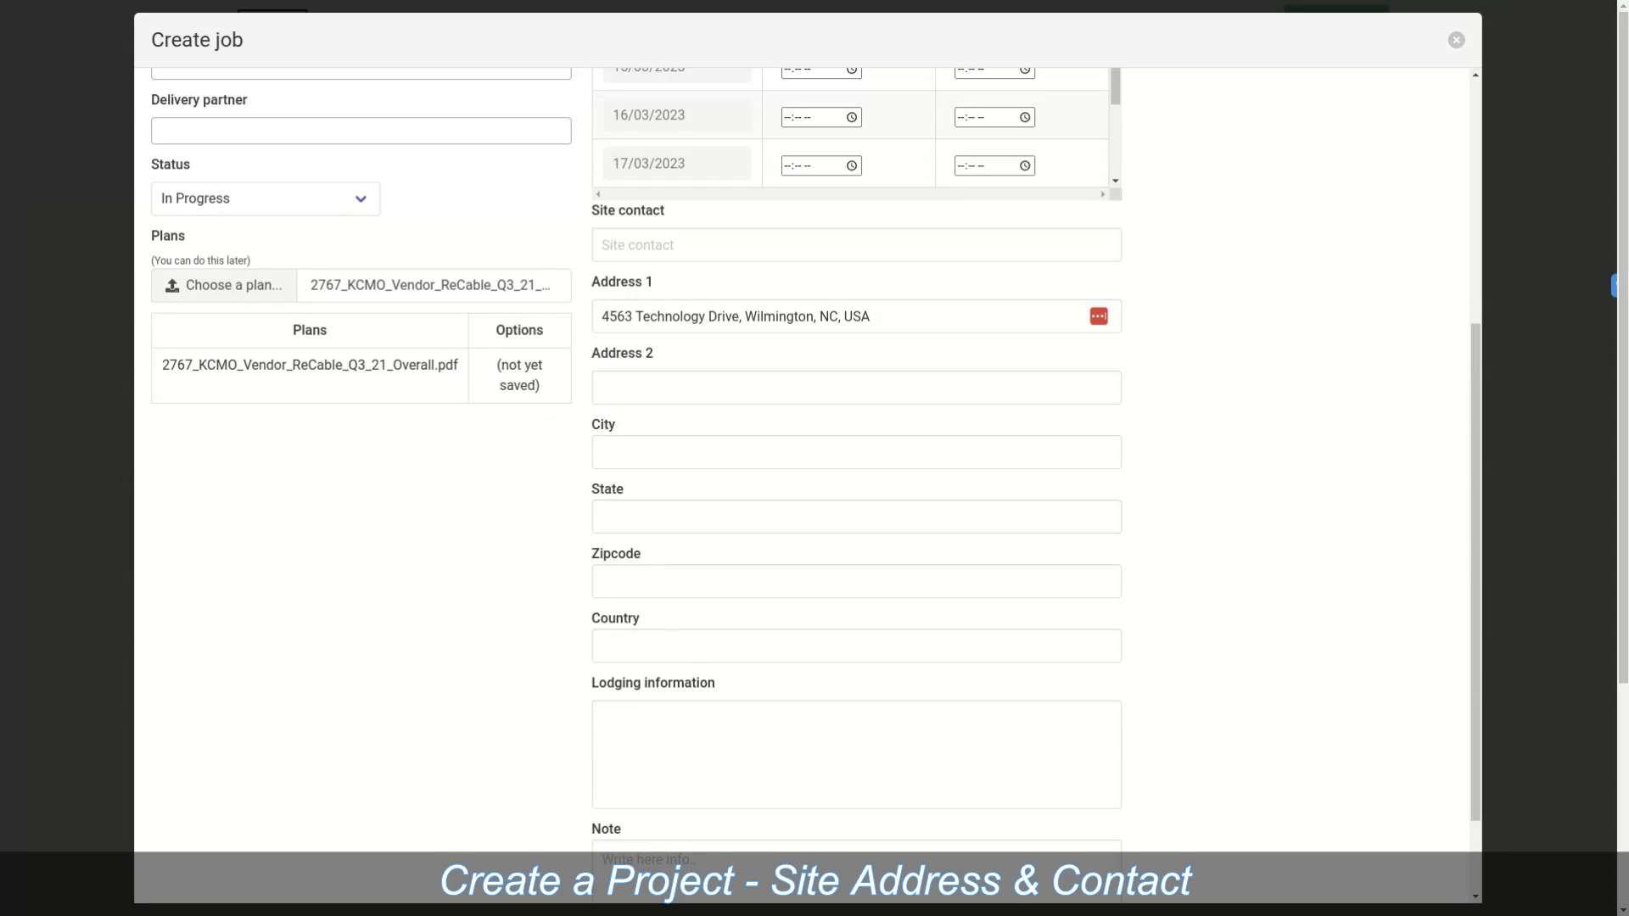
scroll(857, 594, "down", 3)
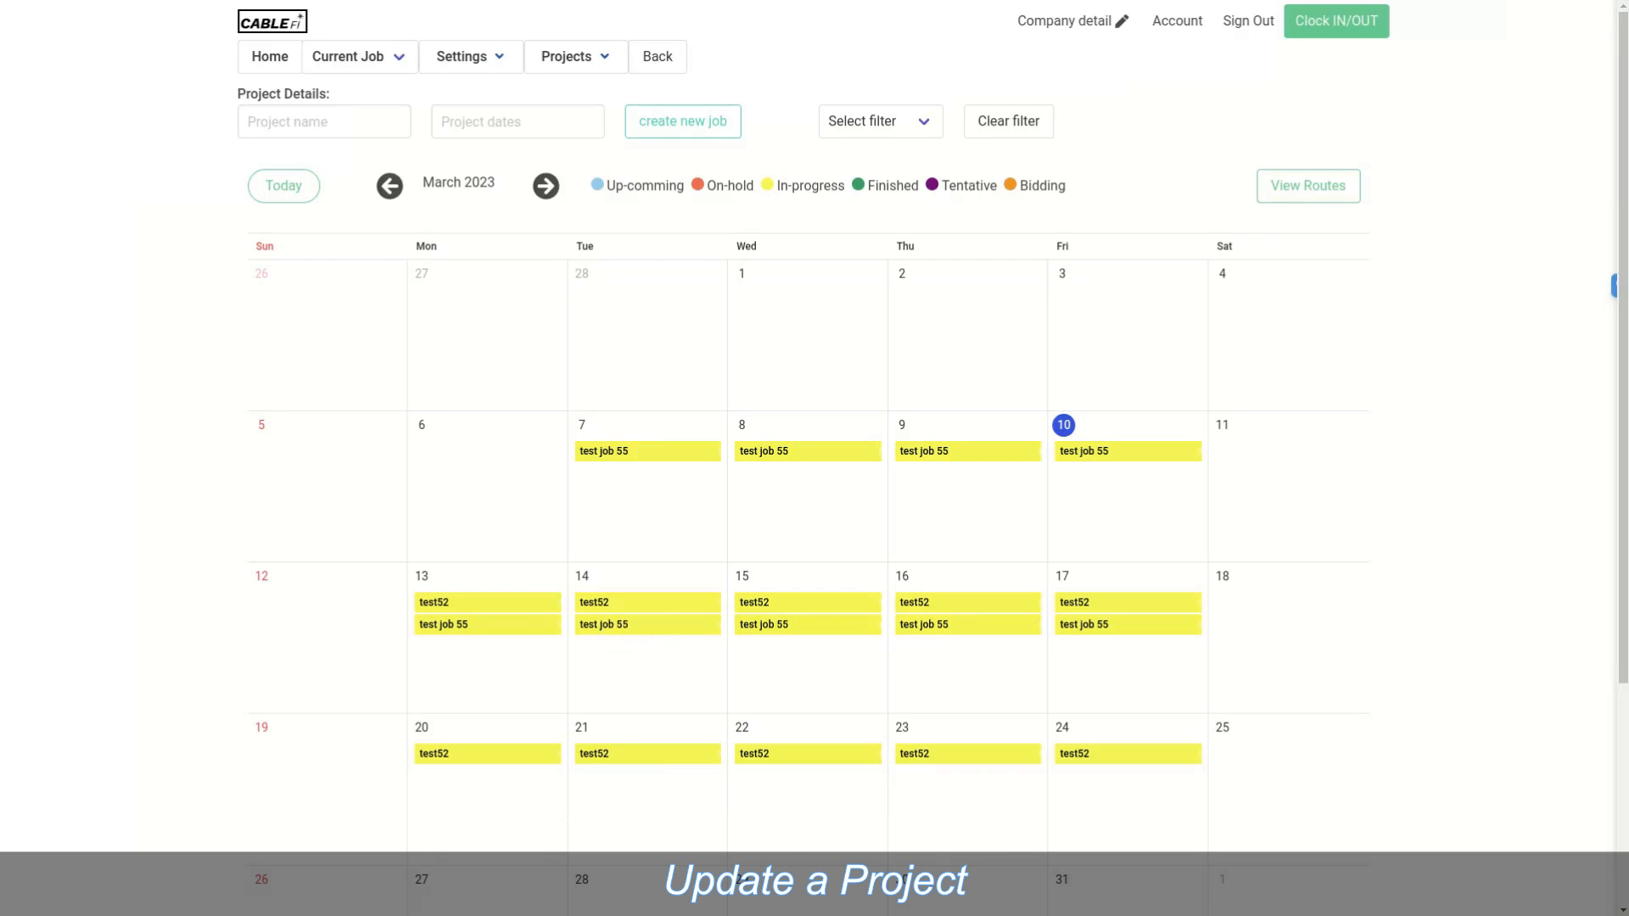
Step: Open job test52 for editing and schedule regular User as a technician
left_click(604, 606)
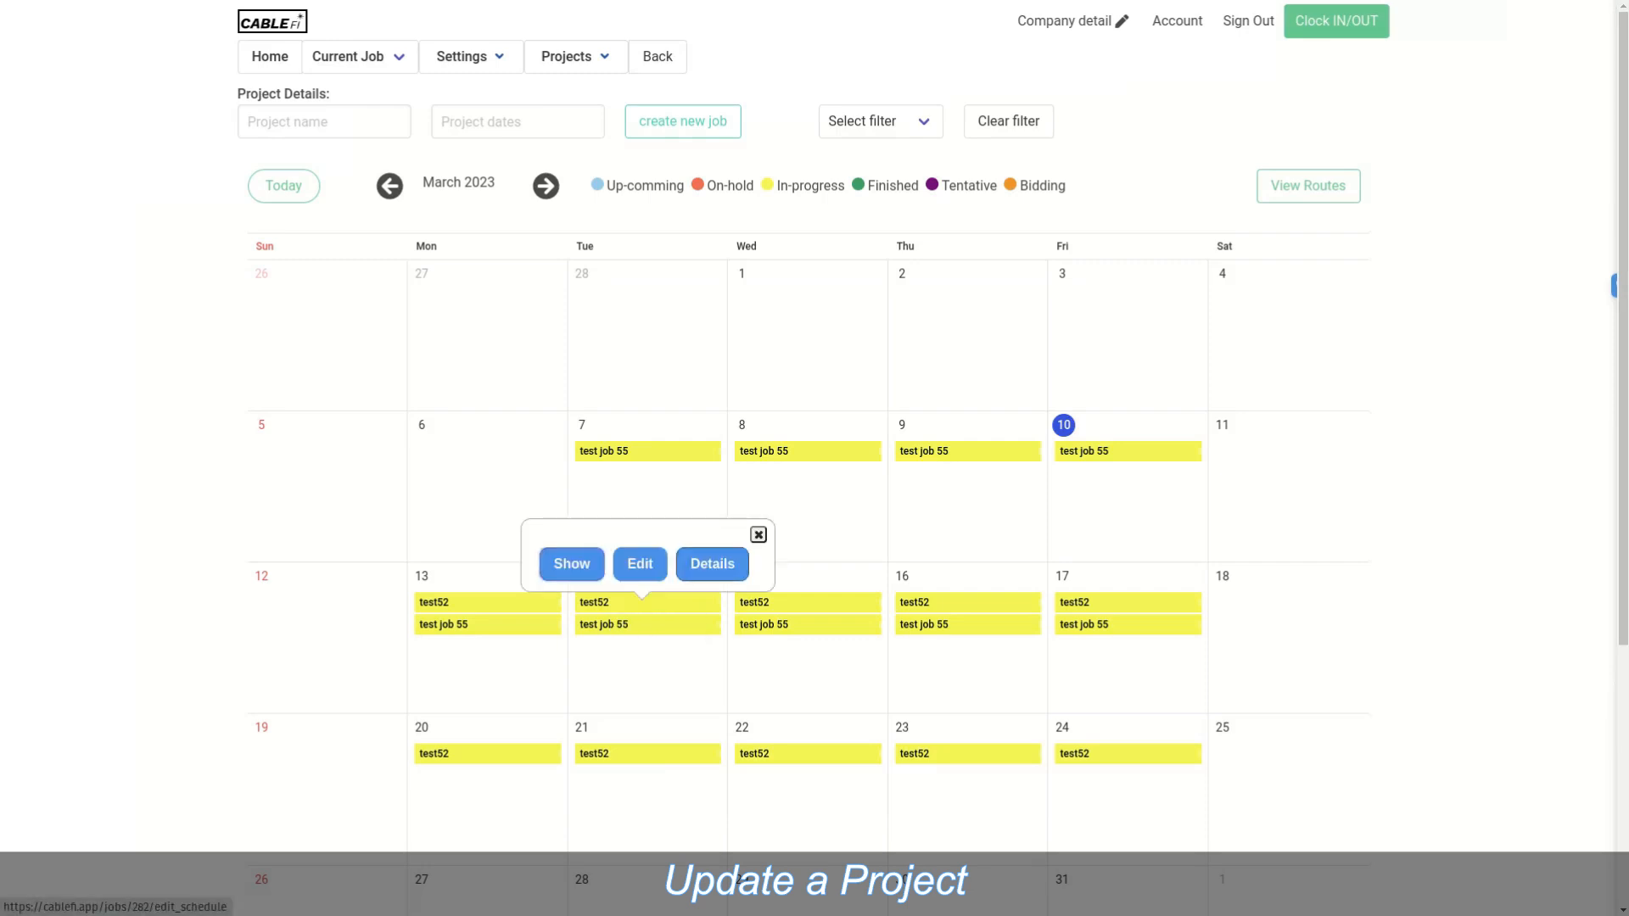
left_click(639, 564)
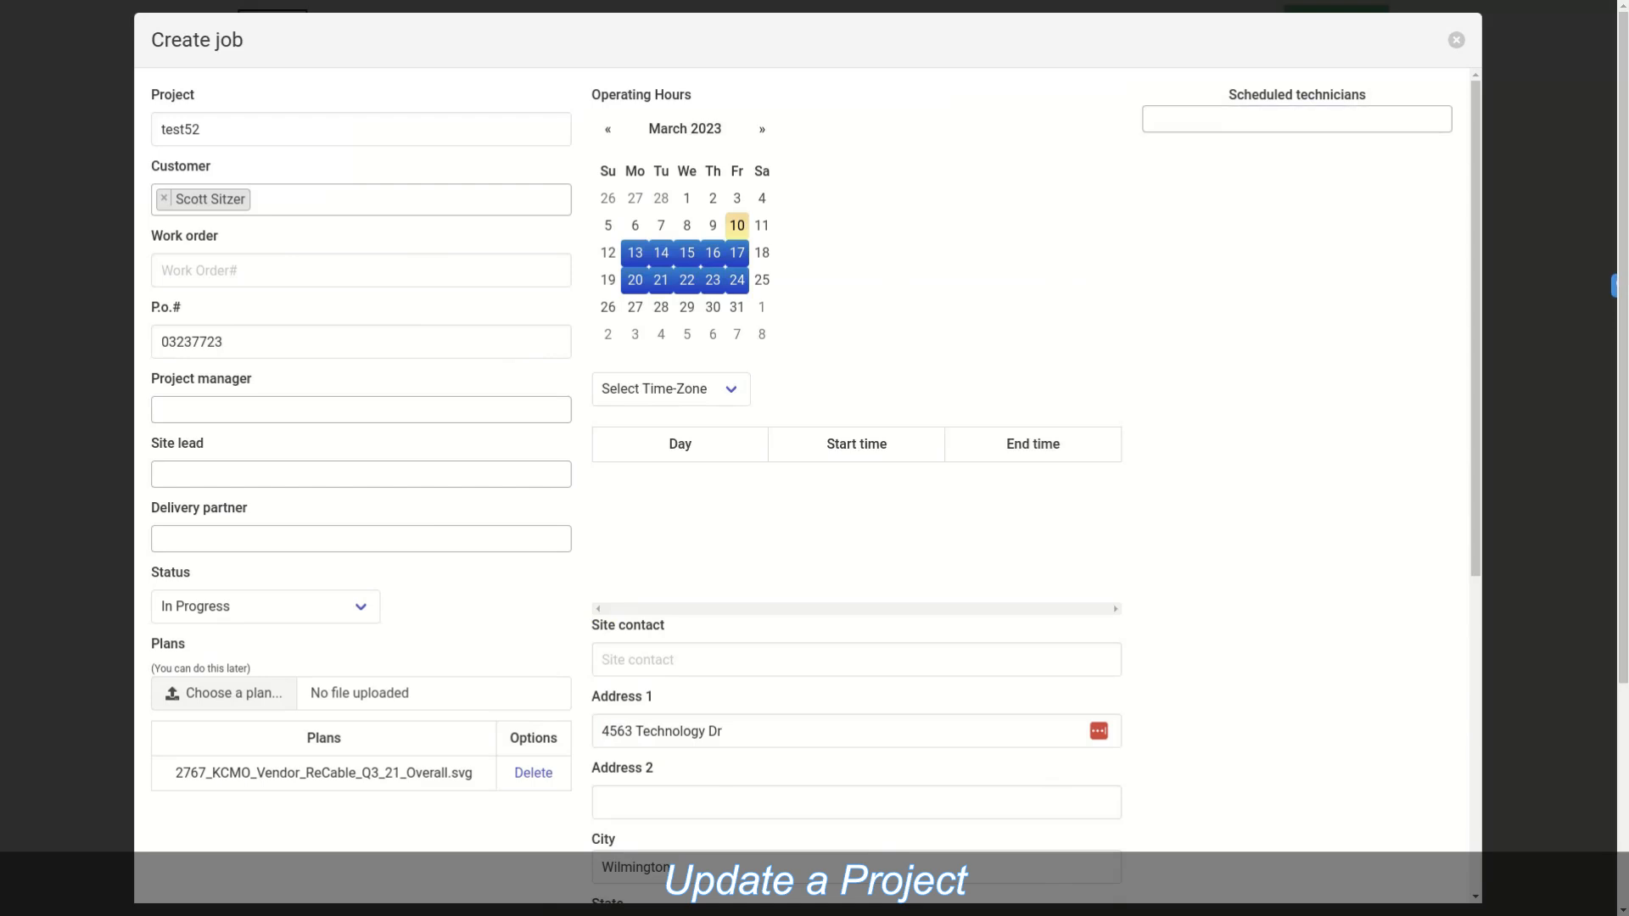
left_click(1296, 119)
key("Down")
key("Return")
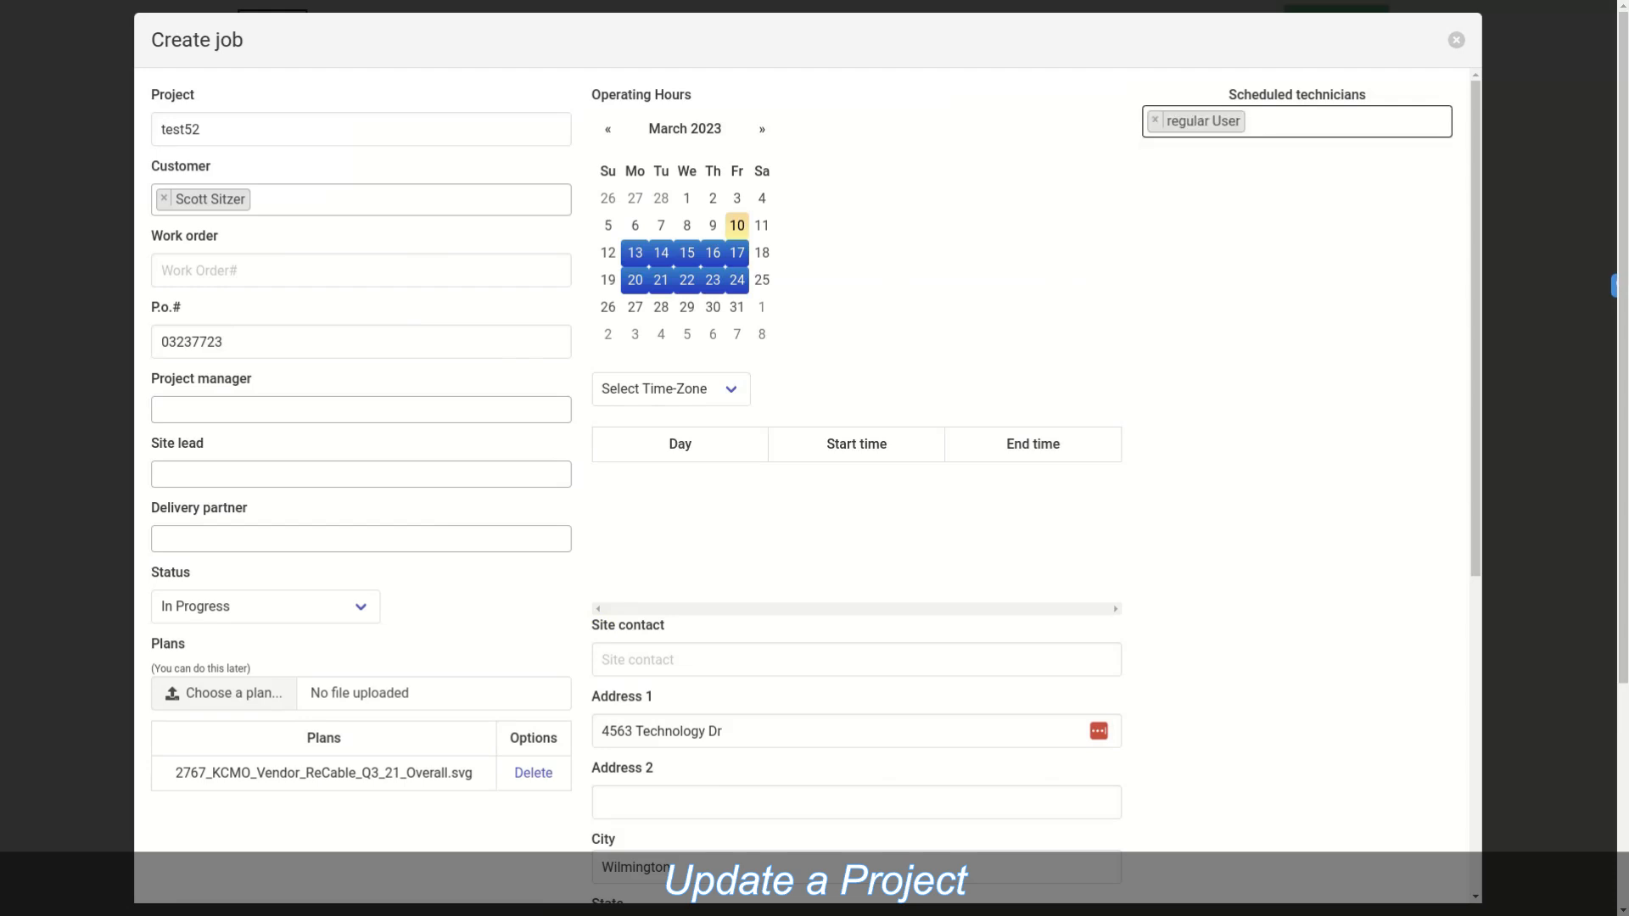
Step: Add super user as a second scheduled technician and update the job
left_click(1296, 122)
scroll(1296, 225, "down", 4)
scroll(1297, 229, "down", 5)
key("Down")
key("Down")
key("Return")
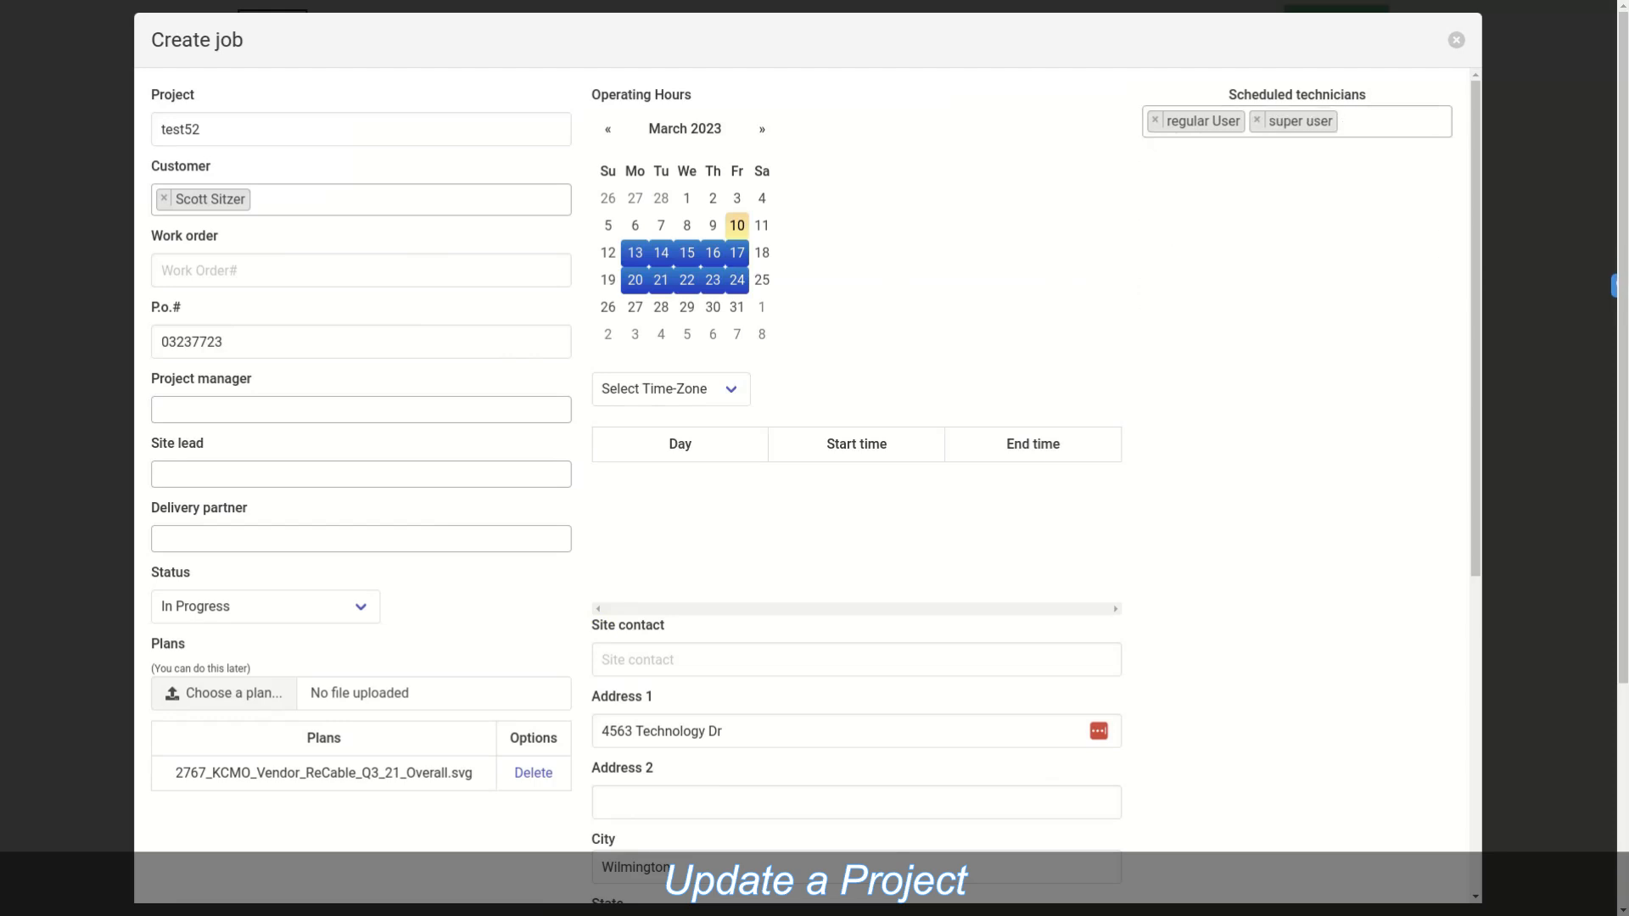
scroll(806, 458, "down", 6)
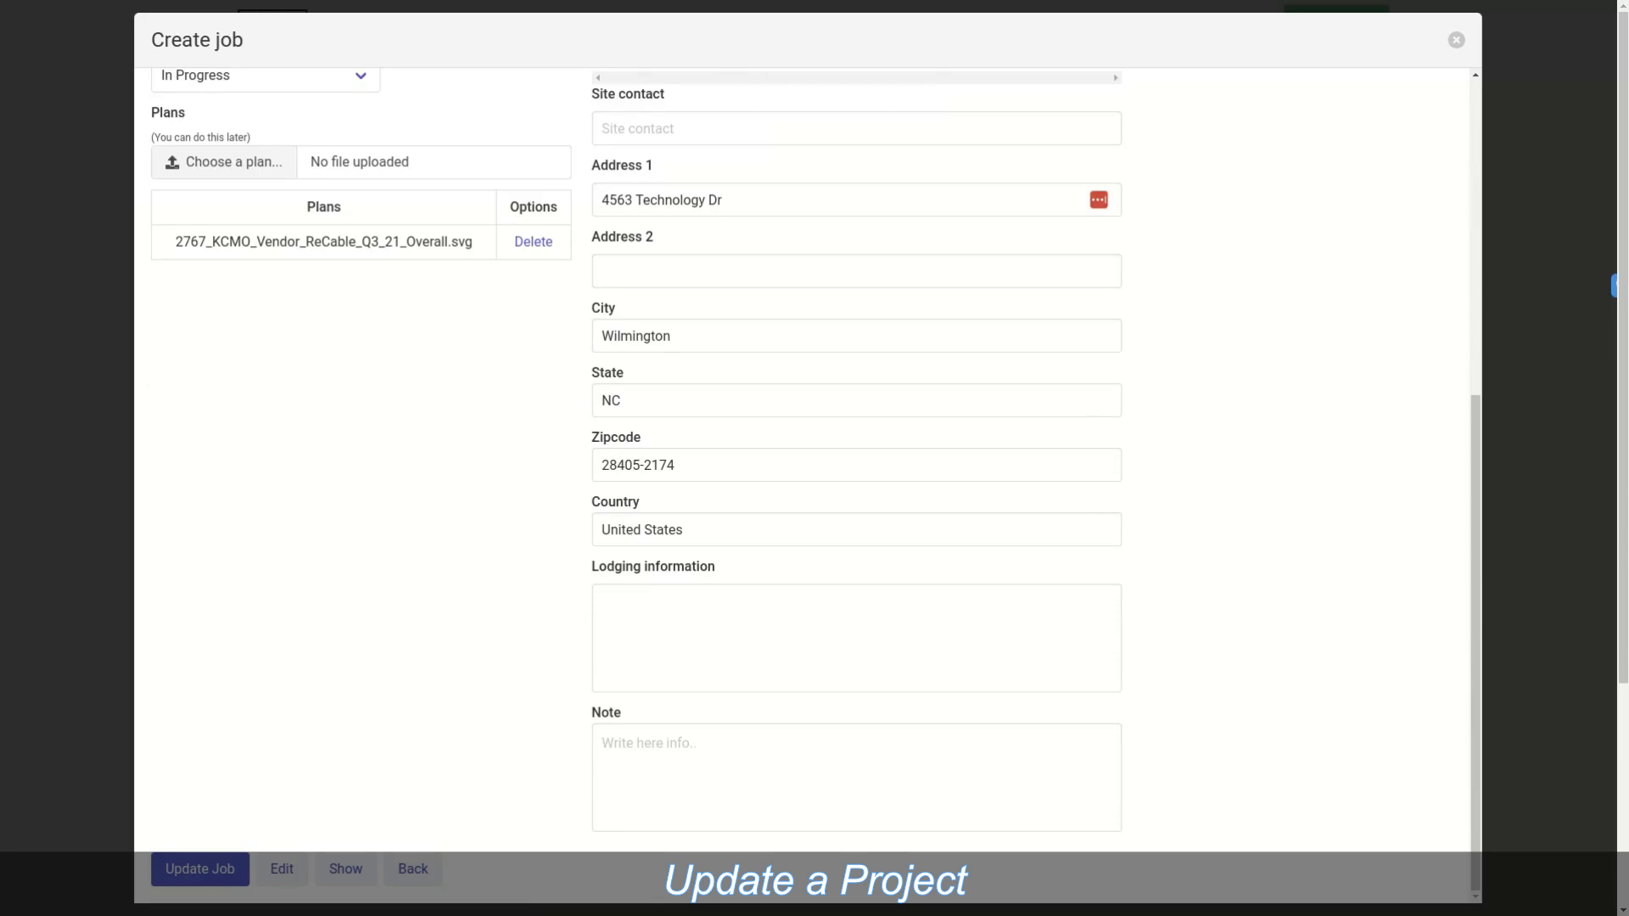
left_click(201, 870)
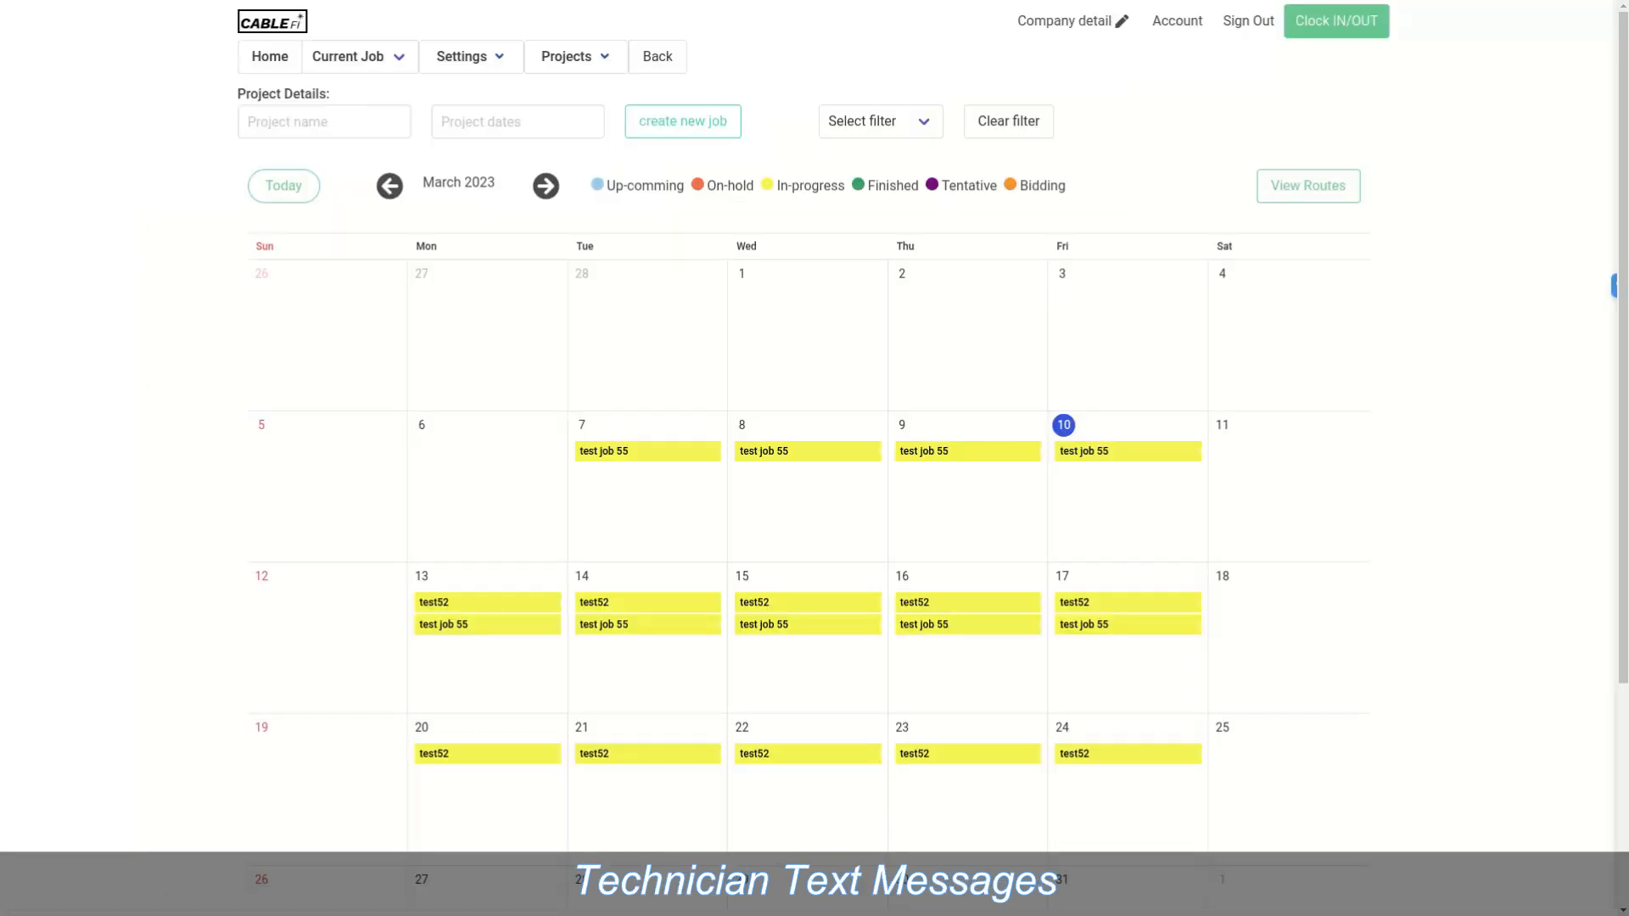
Step: Send the confirmation SMS from test52's details, then close the job dialog
left_click(644, 601)
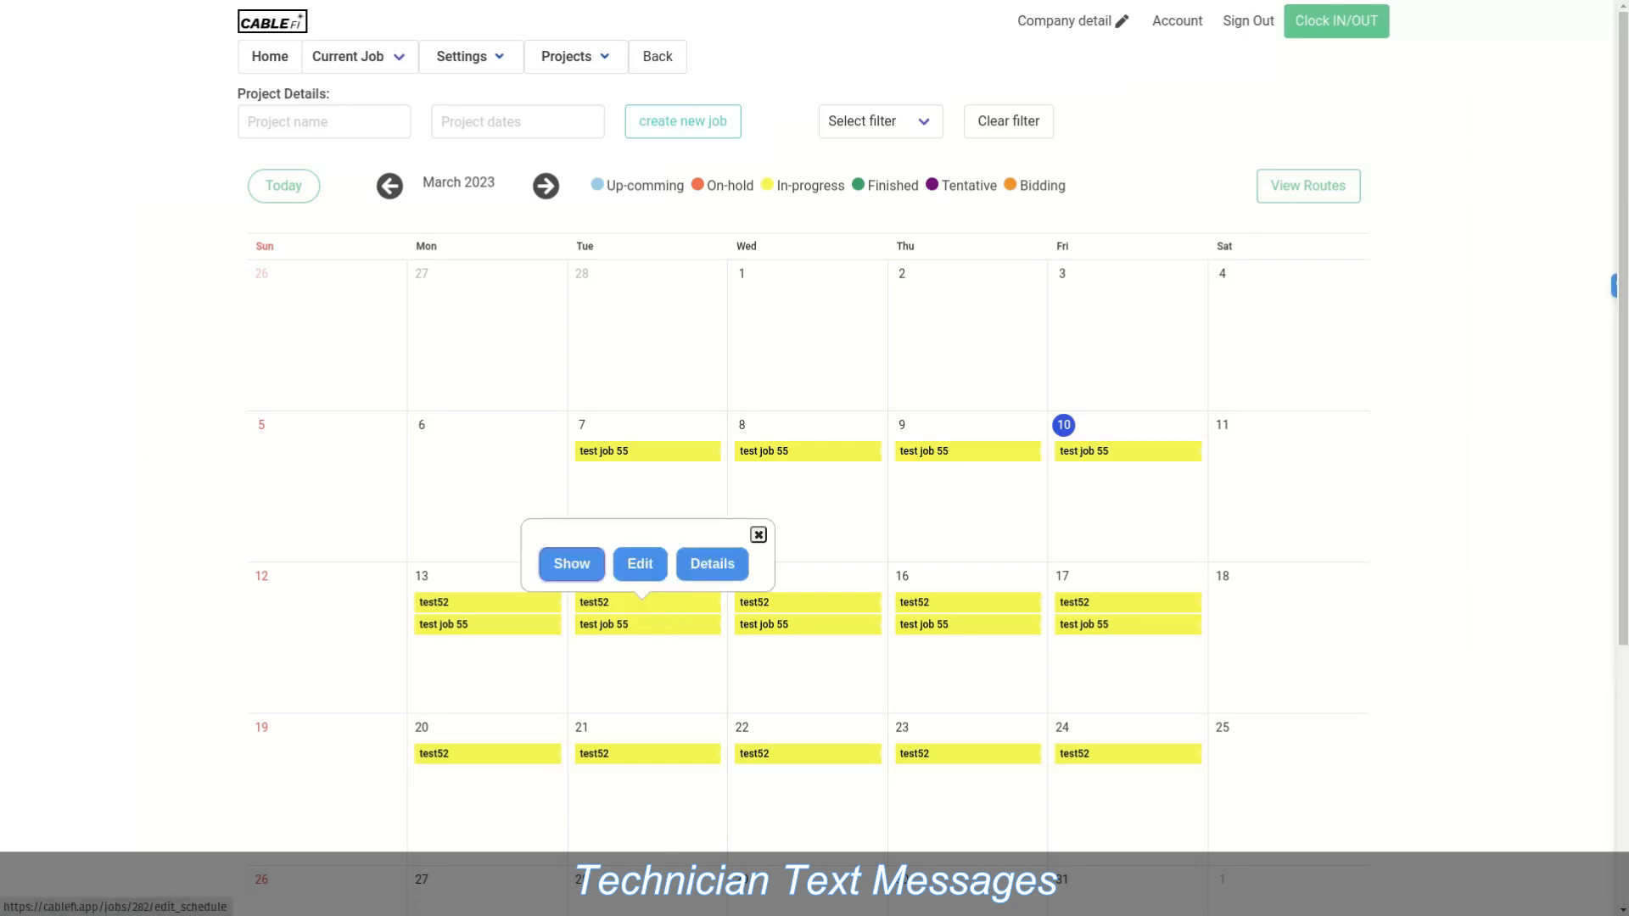
left_click(711, 564)
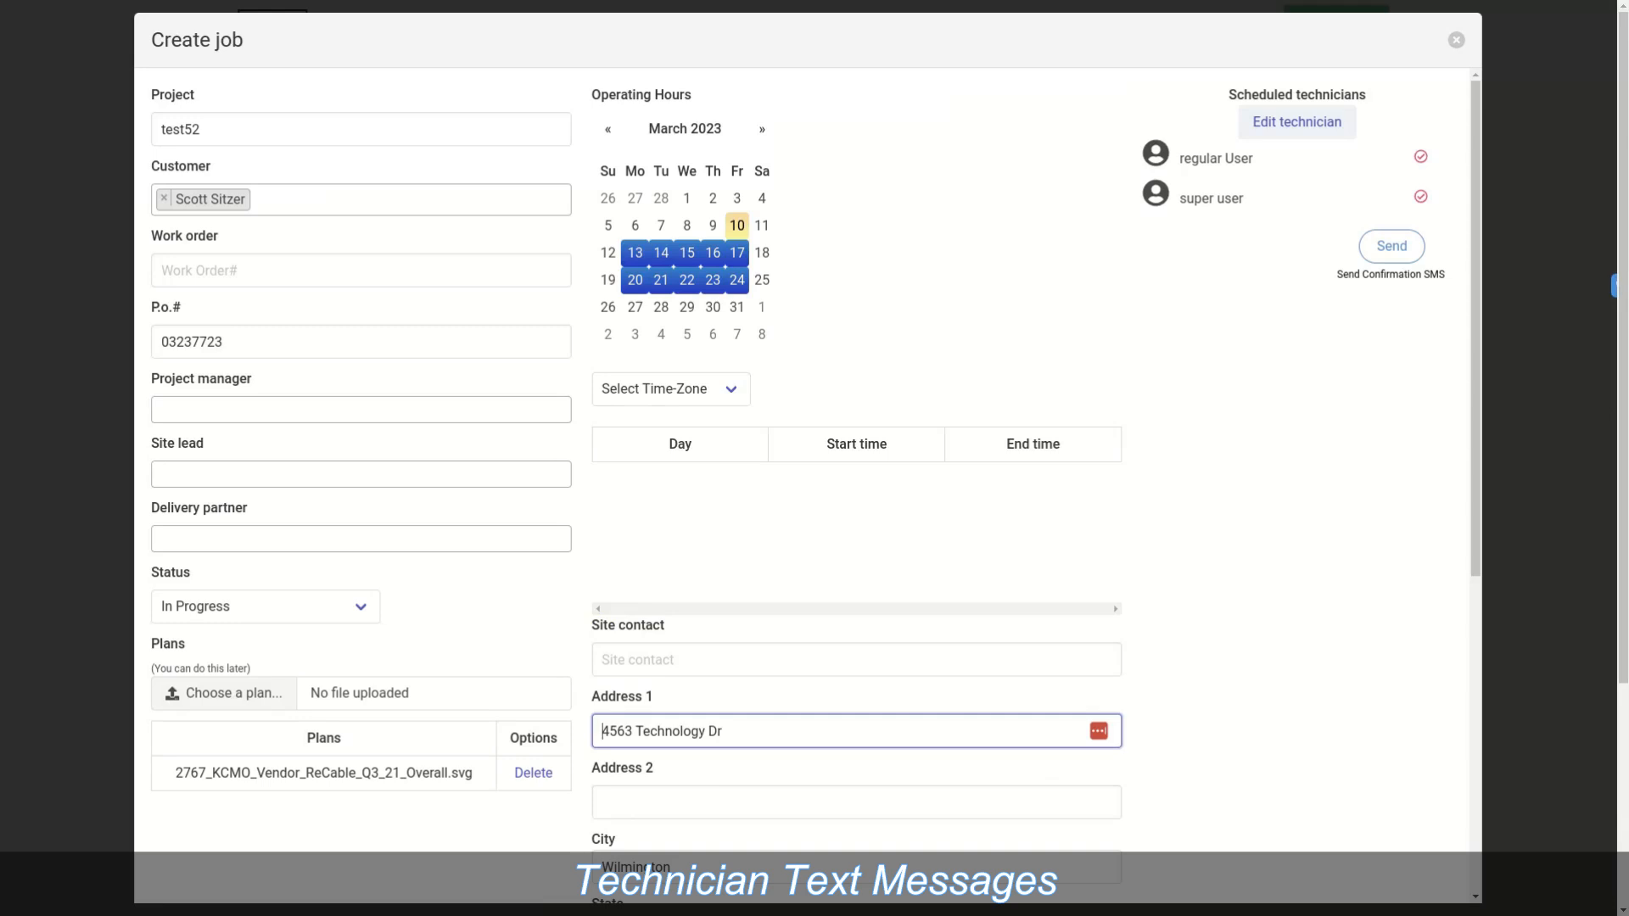
left_click(1391, 247)
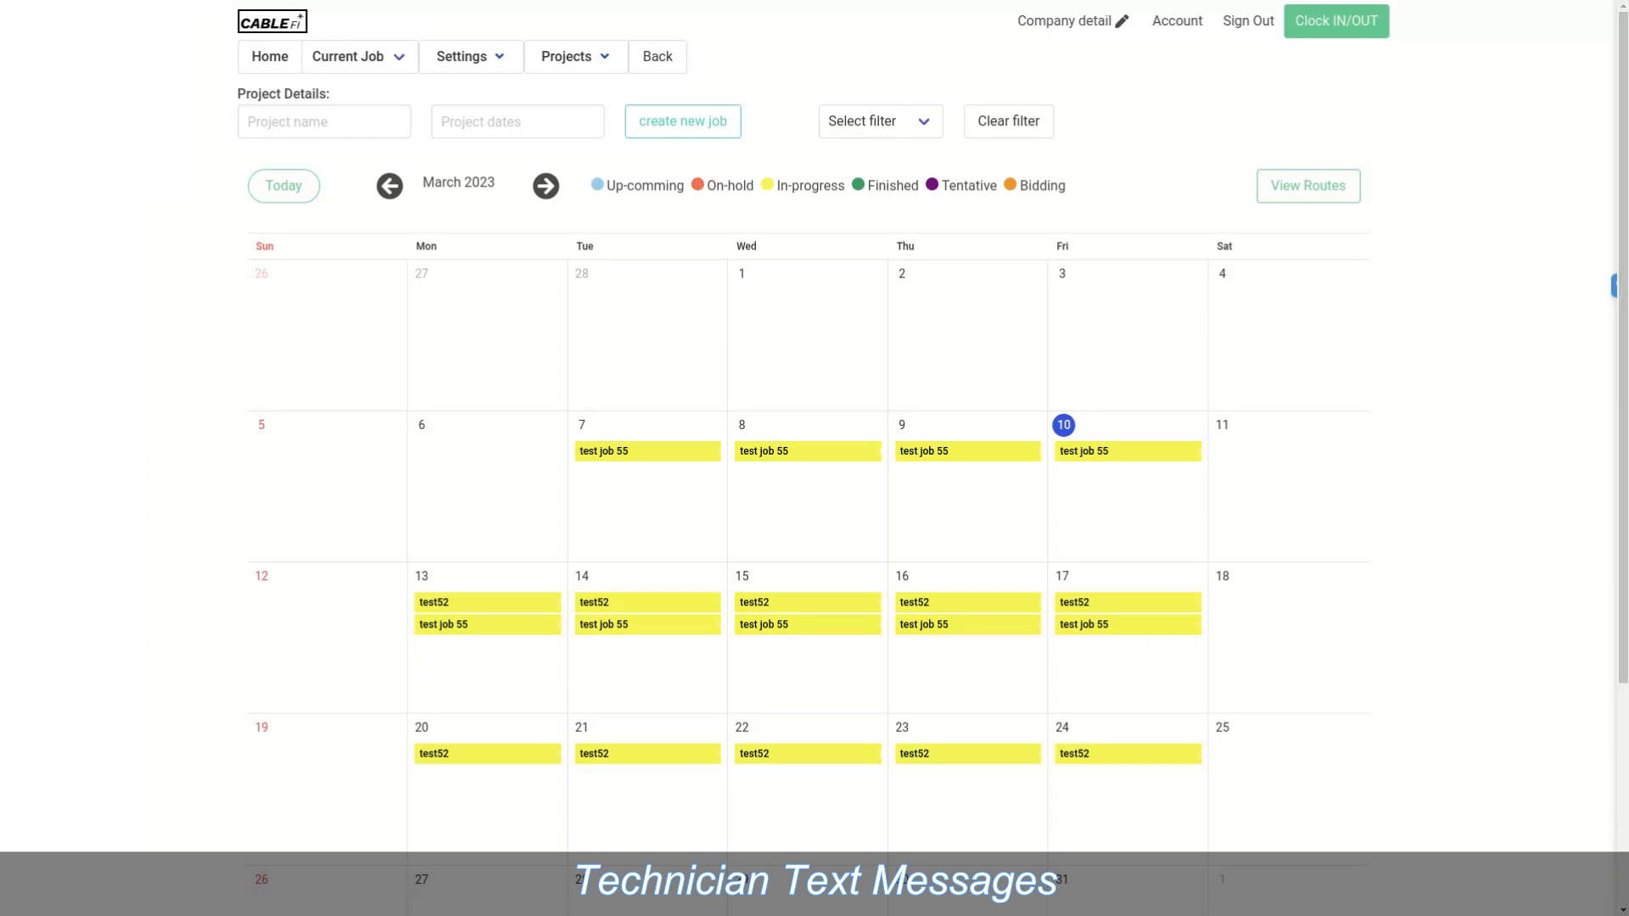
left_click(968, 602)
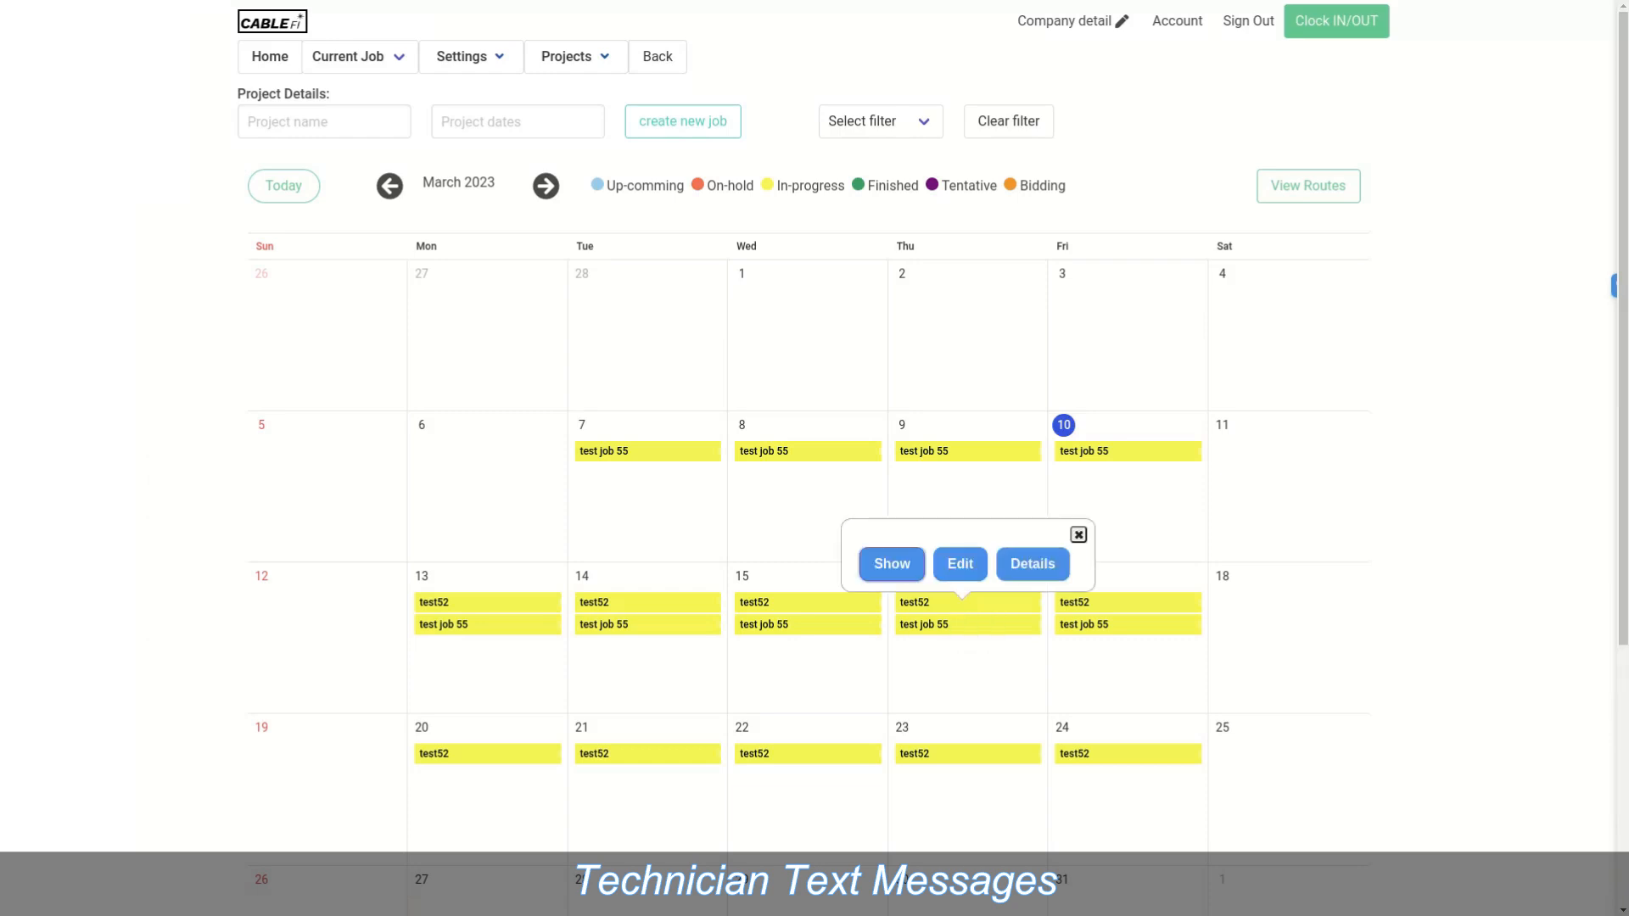
left_click(960, 564)
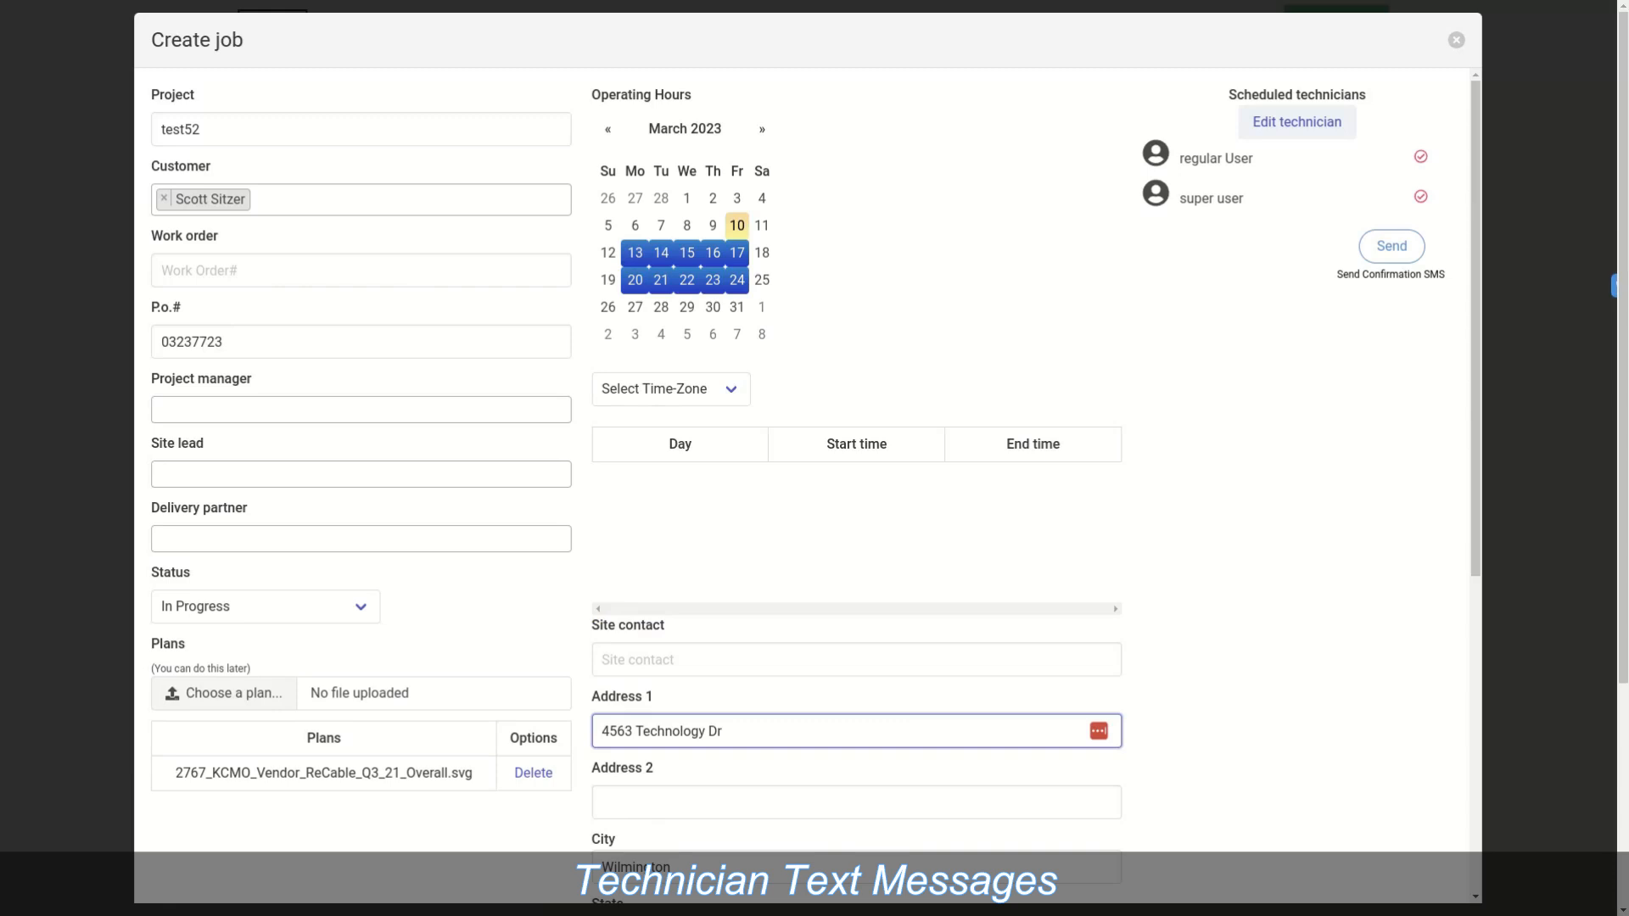
left_click(1457, 40)
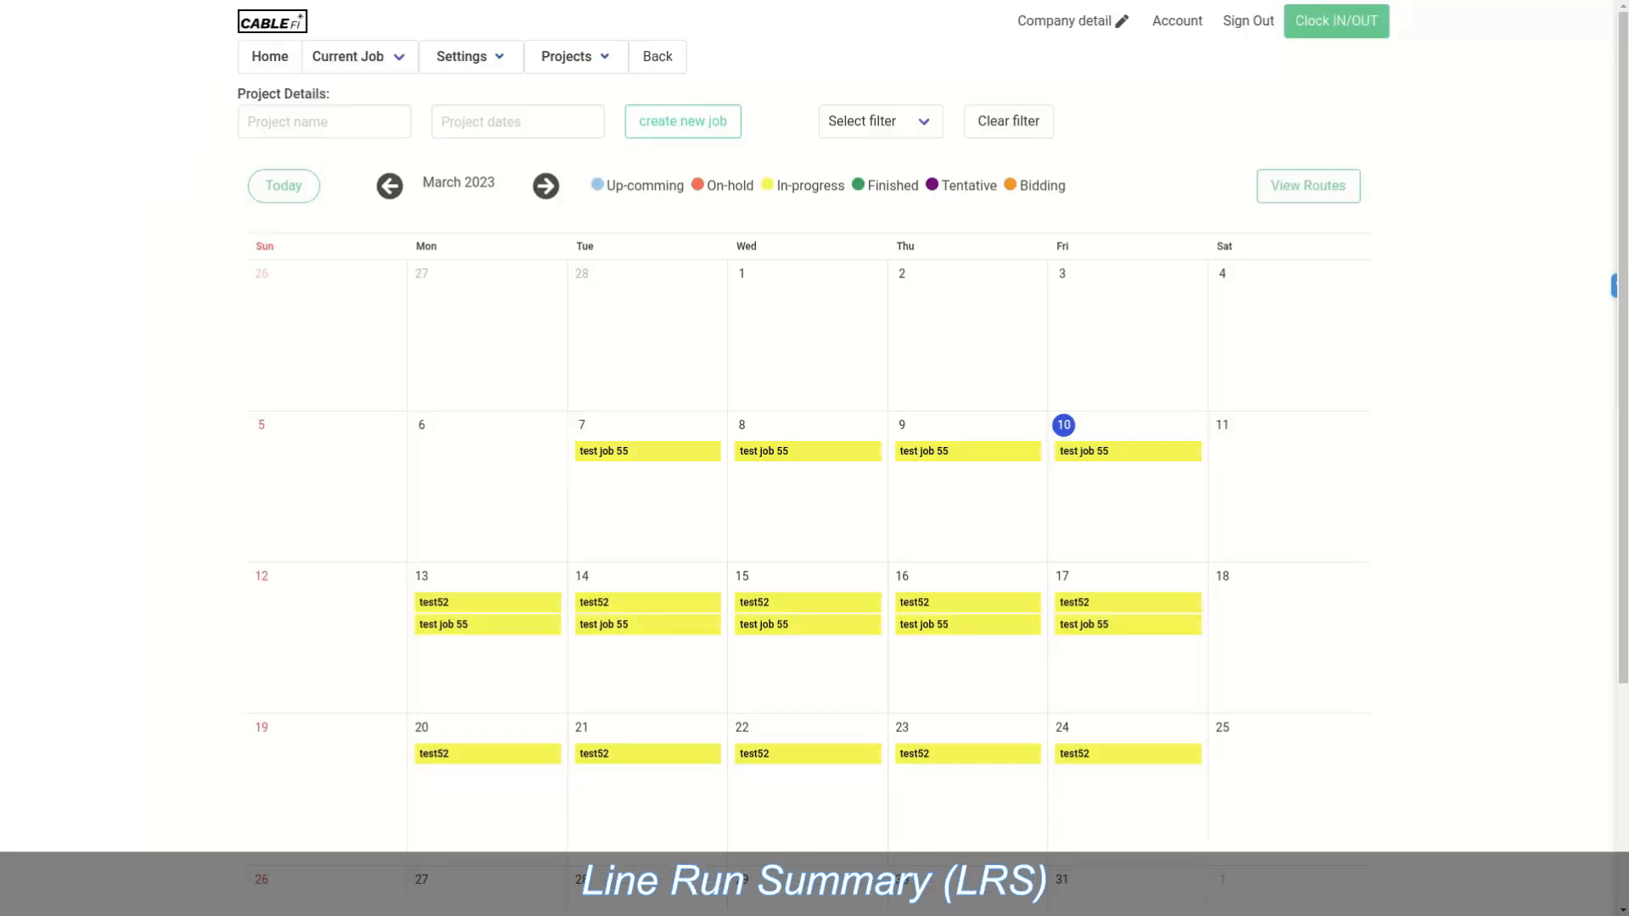
Step: Open test52's job page from the calendar and switch to its Cable distribution view
left_click(647, 602)
left_click(572, 565)
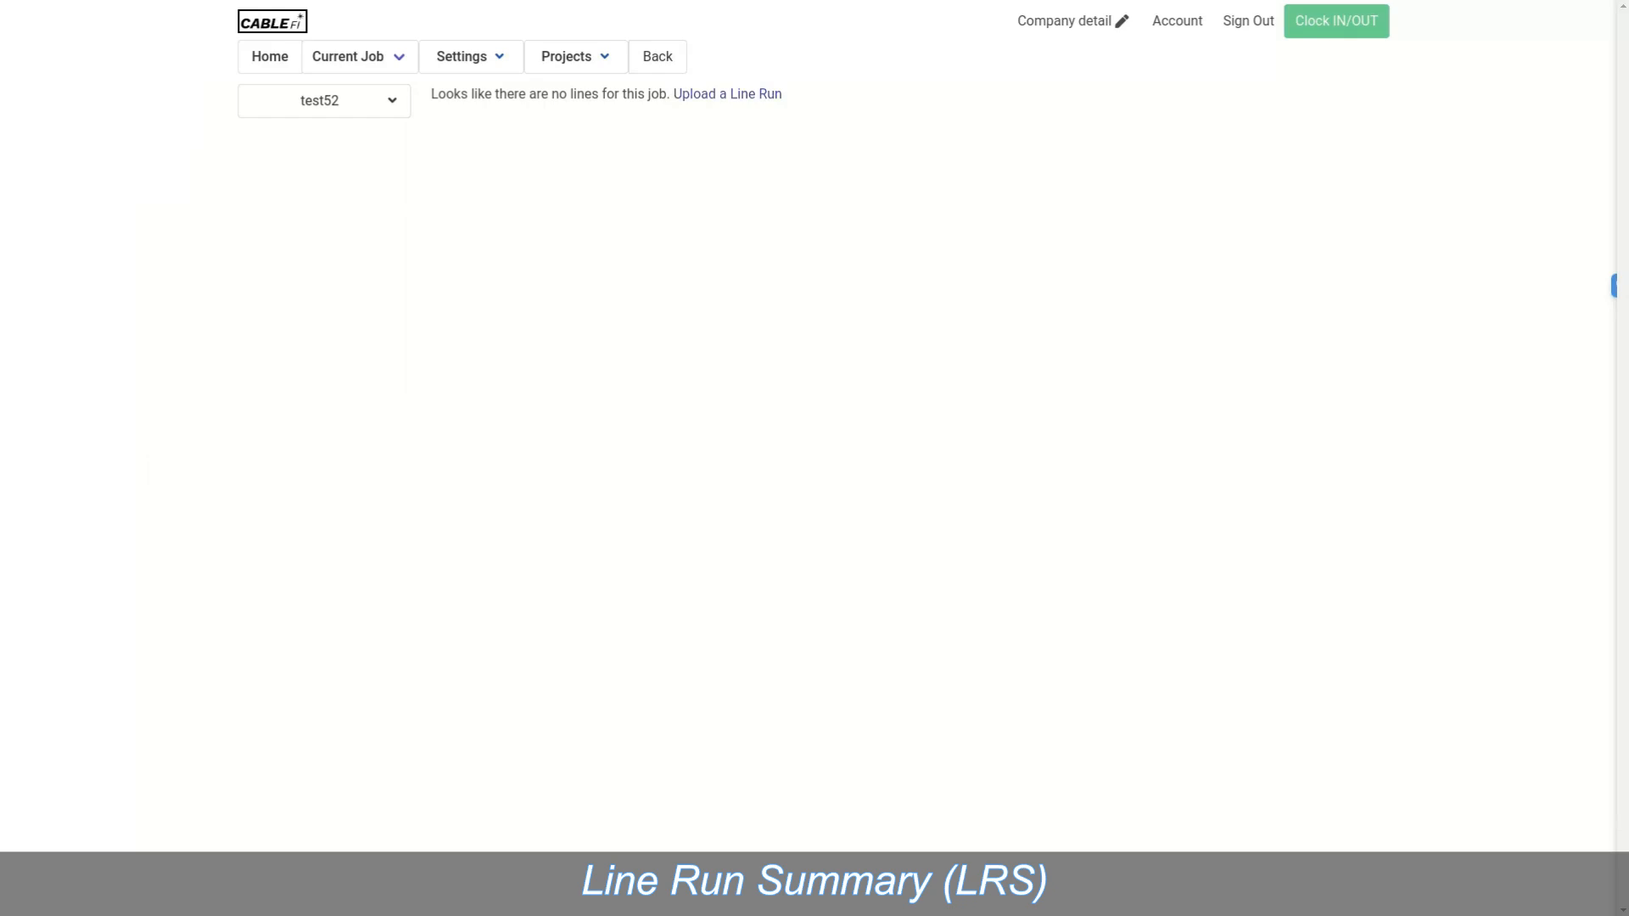
mouse_move(339, 101)
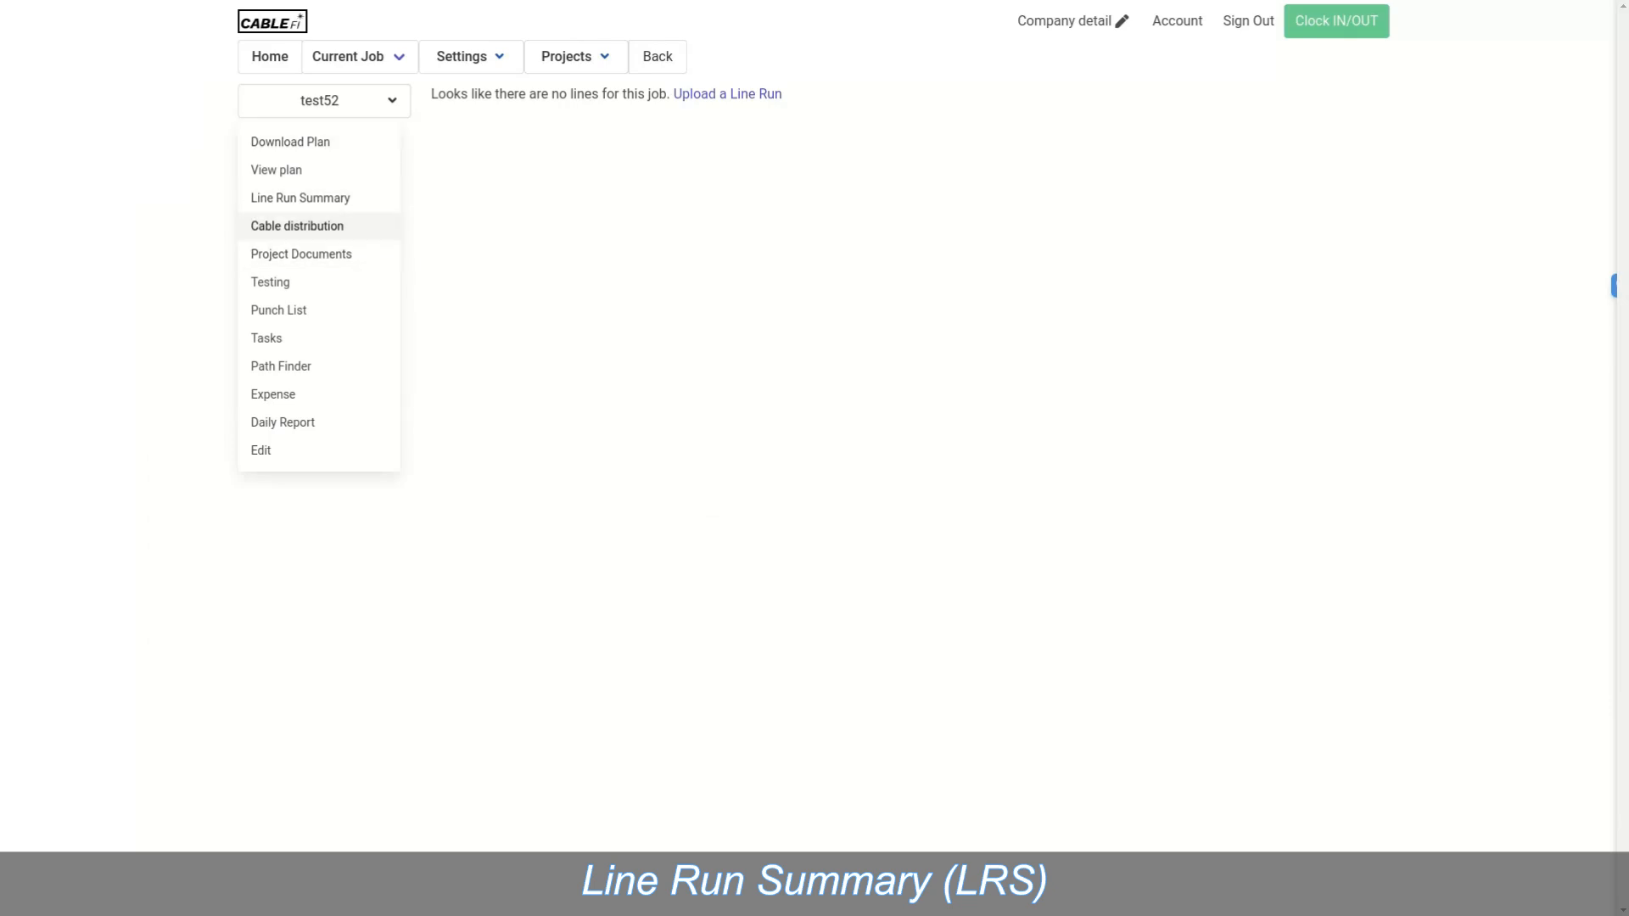
left_click(296, 225)
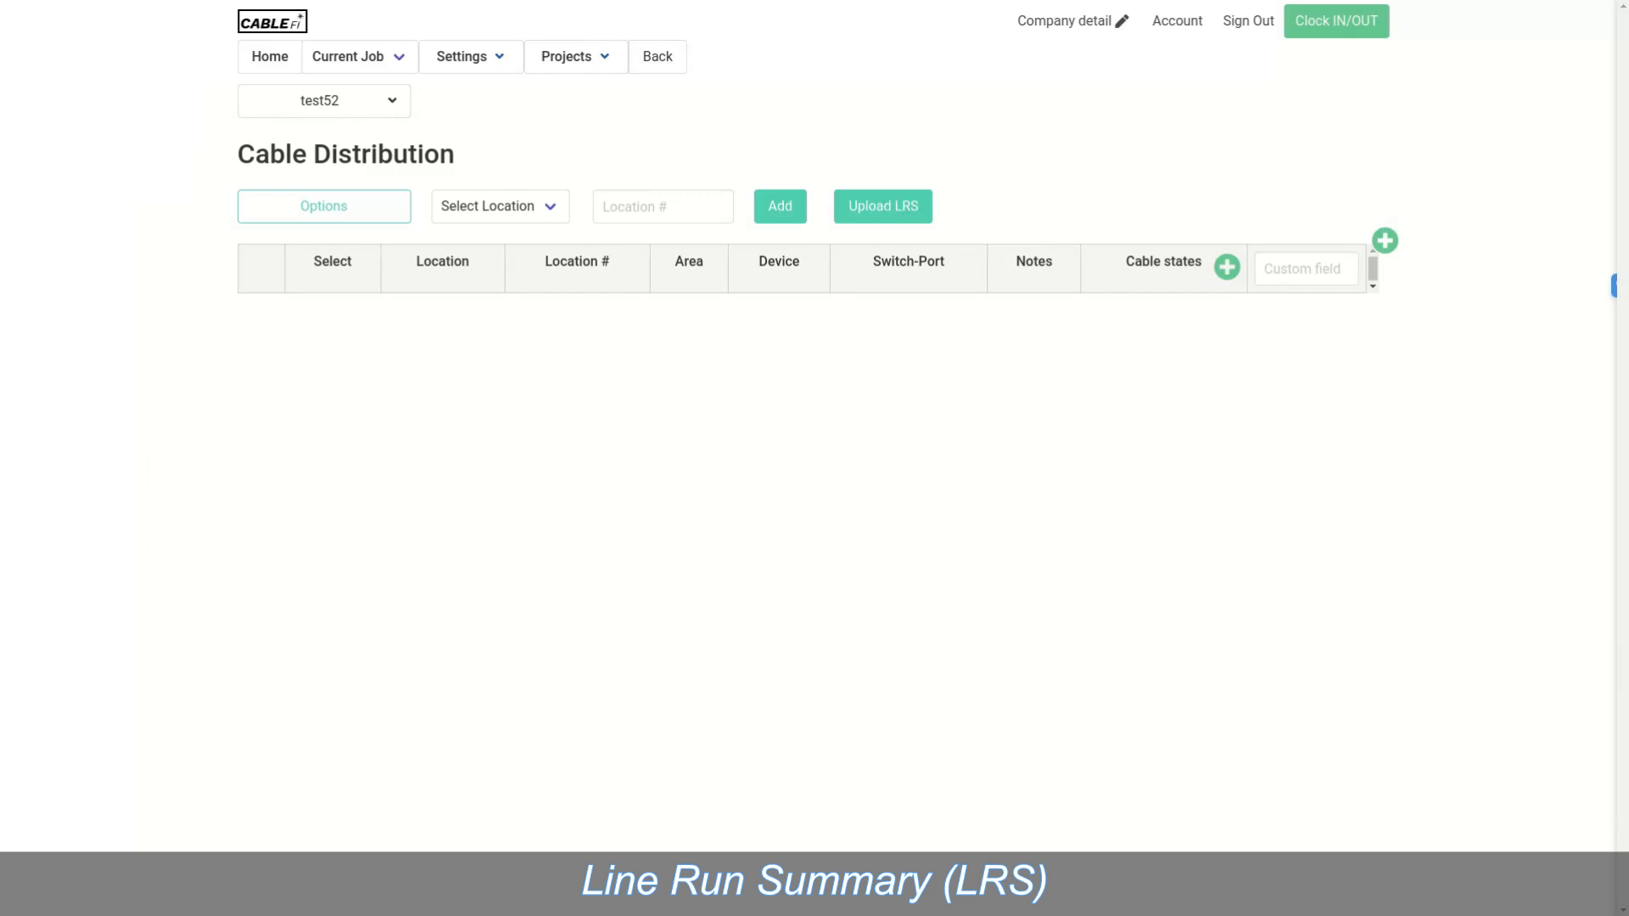
Step: Add location type IDF with location number 01
left_click(501, 206)
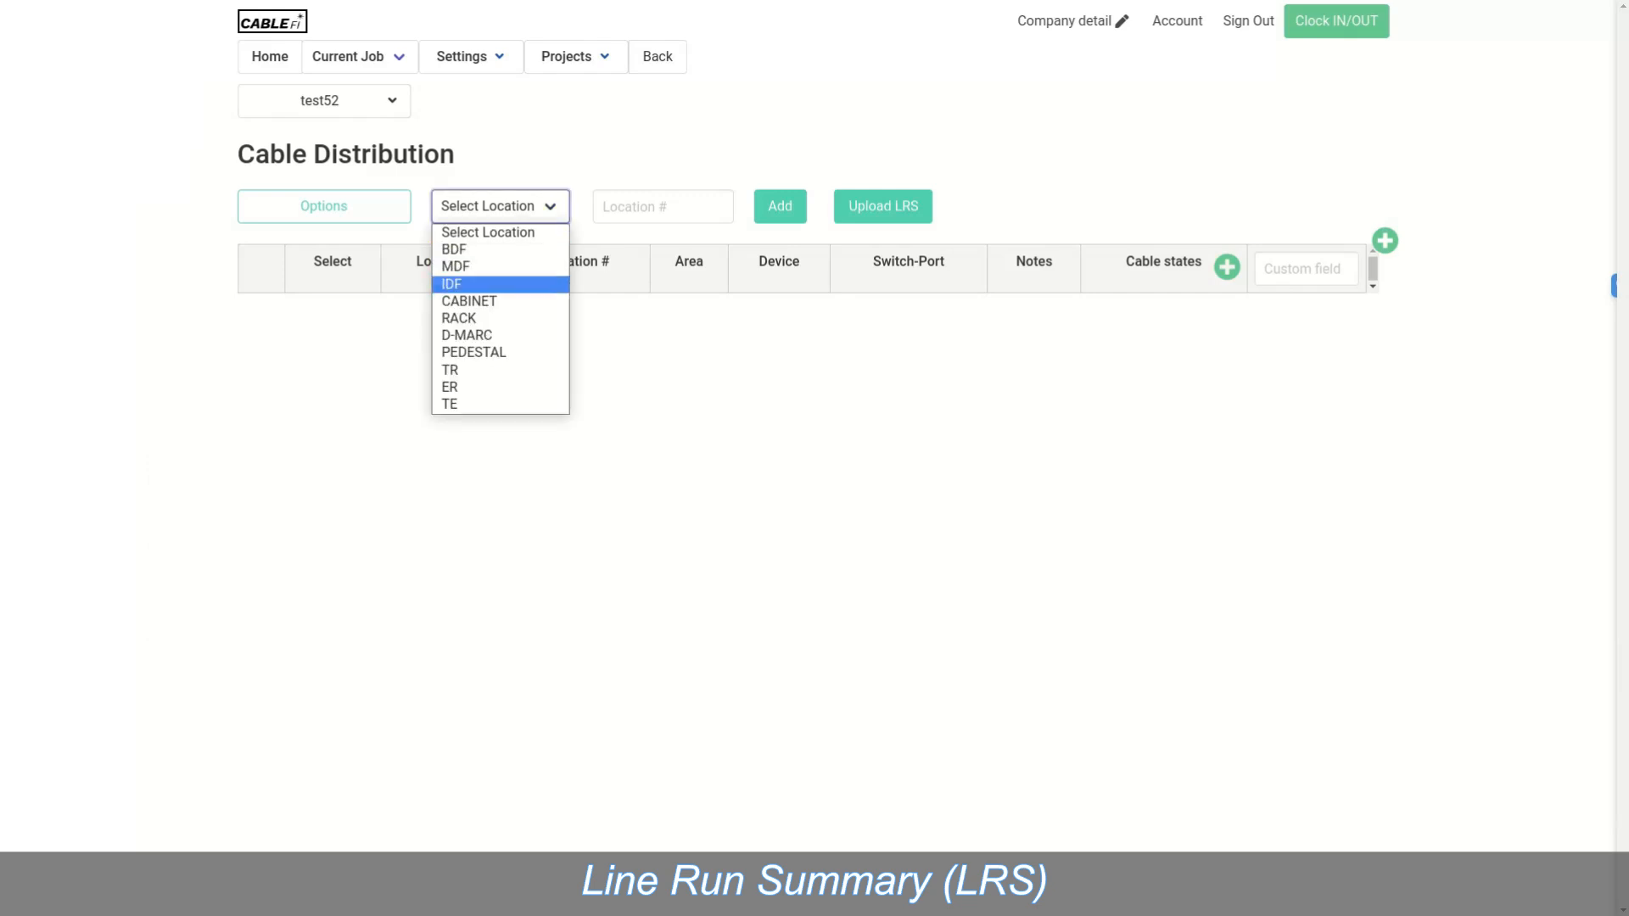
left_click(487, 284)
left_click(662, 207)
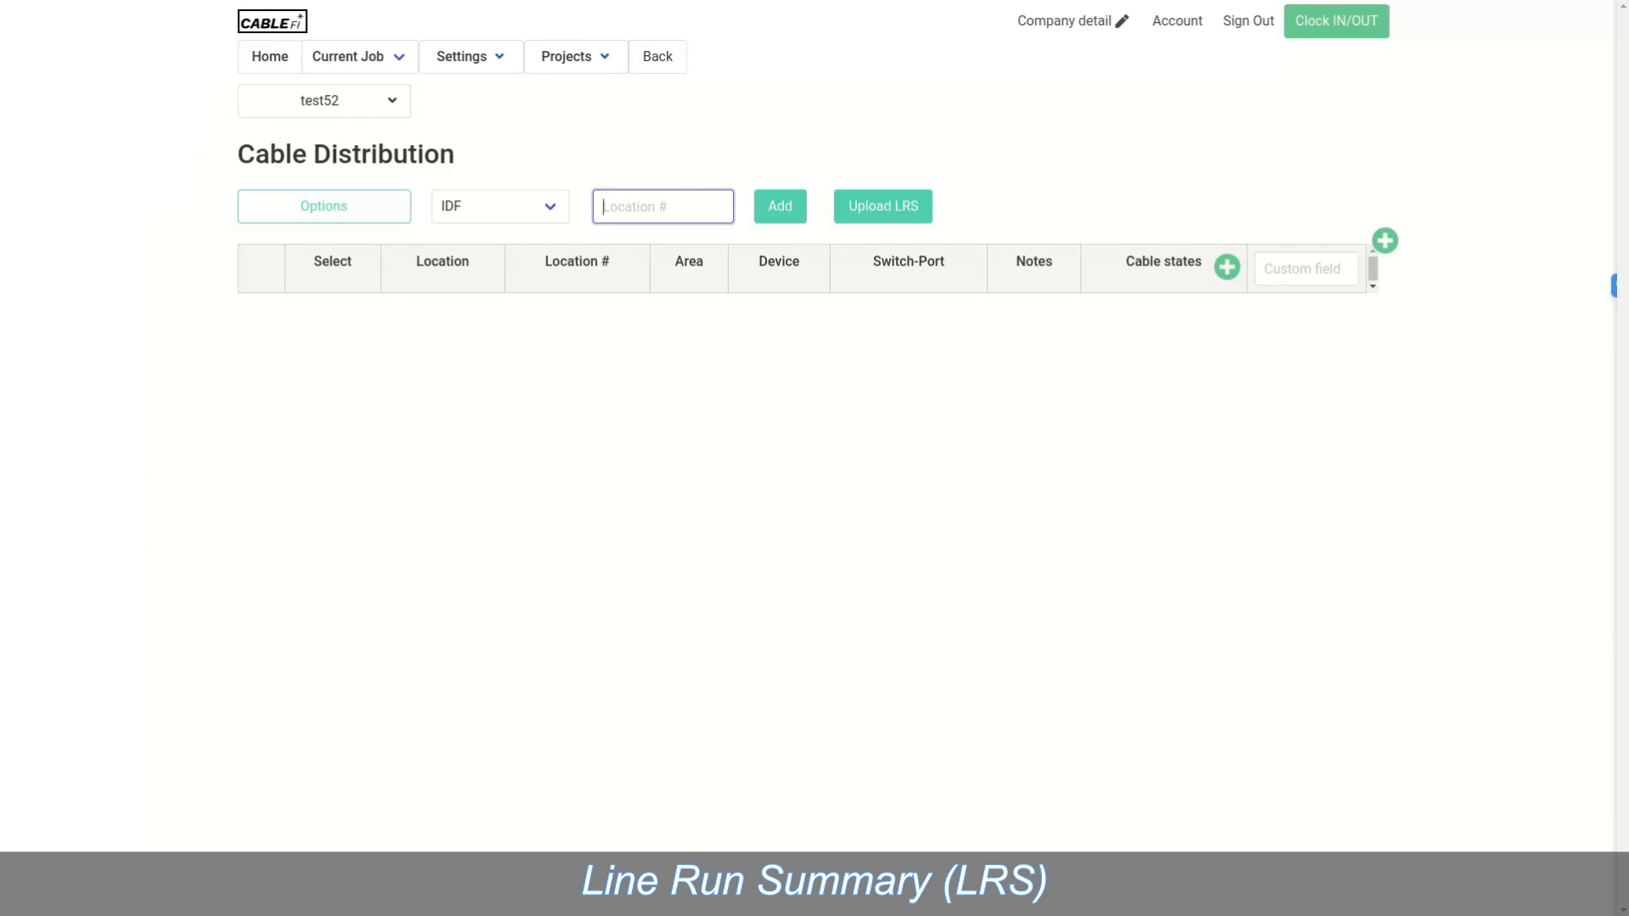
type("01")
left_click(780, 206)
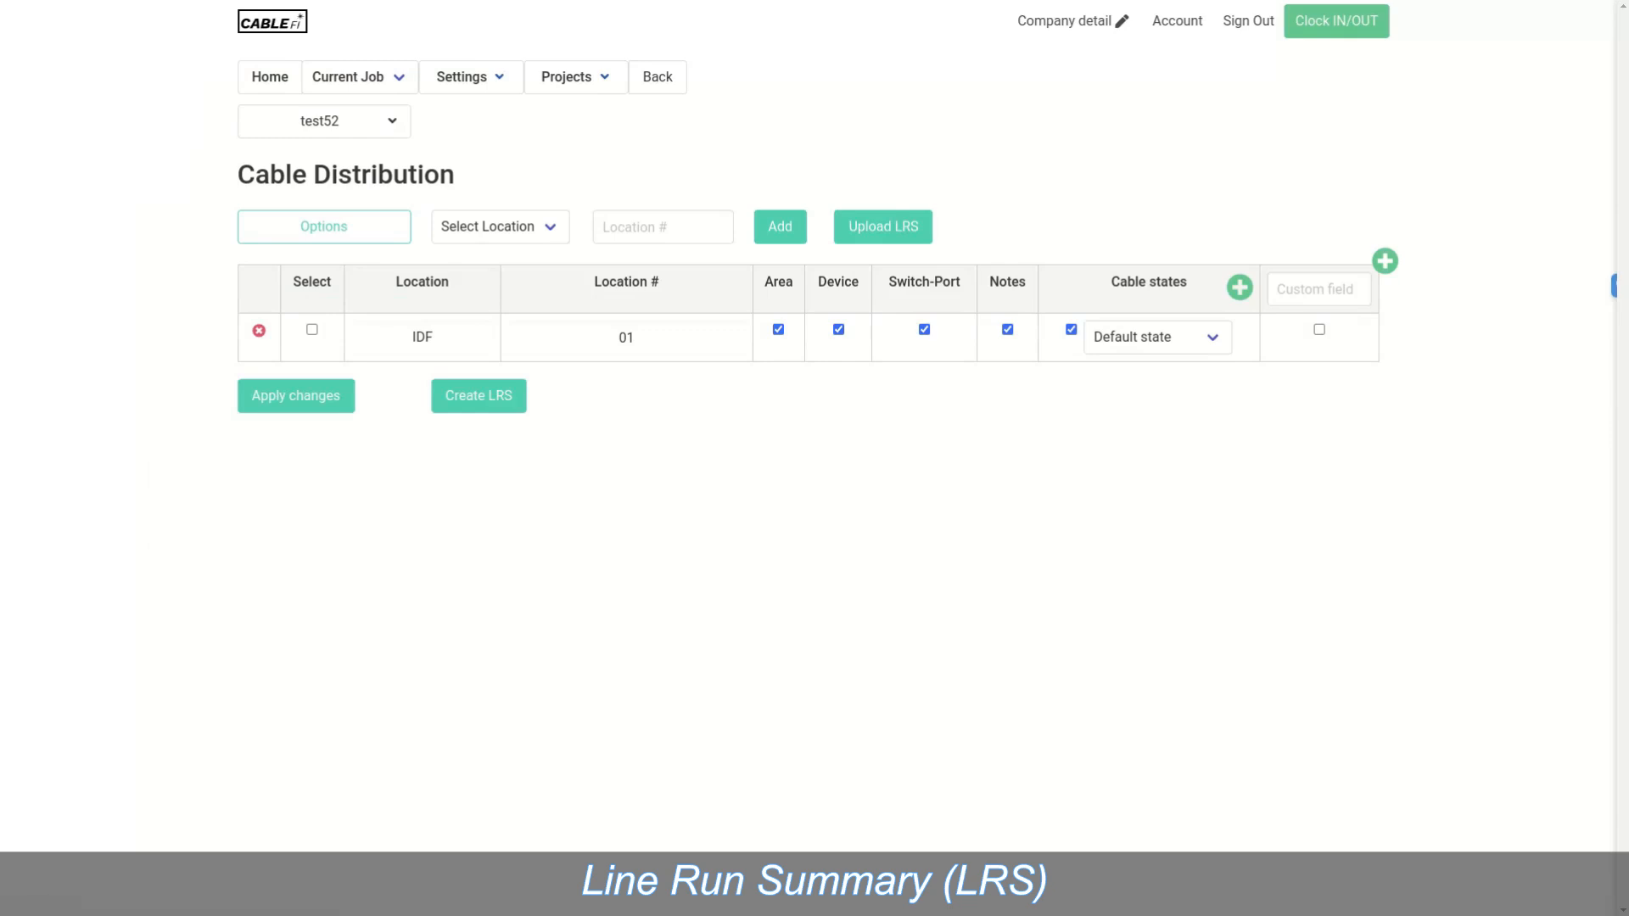
Step: Create a cable state list named 'test kist01' with a first state, Pulled
left_click(1240, 287)
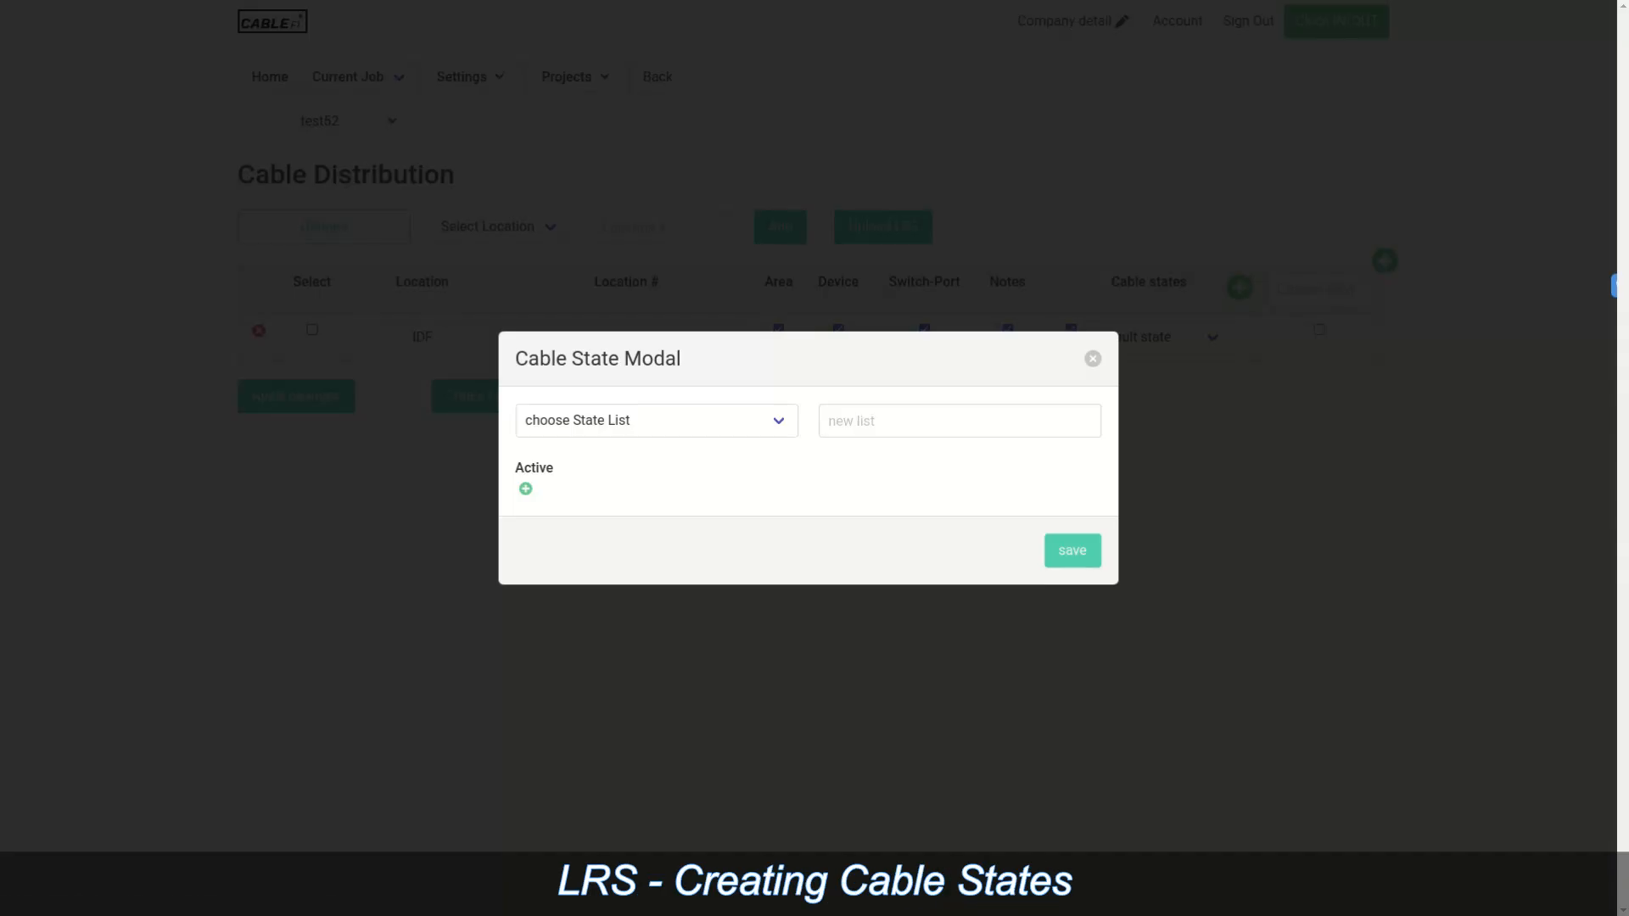
left_click(960, 421)
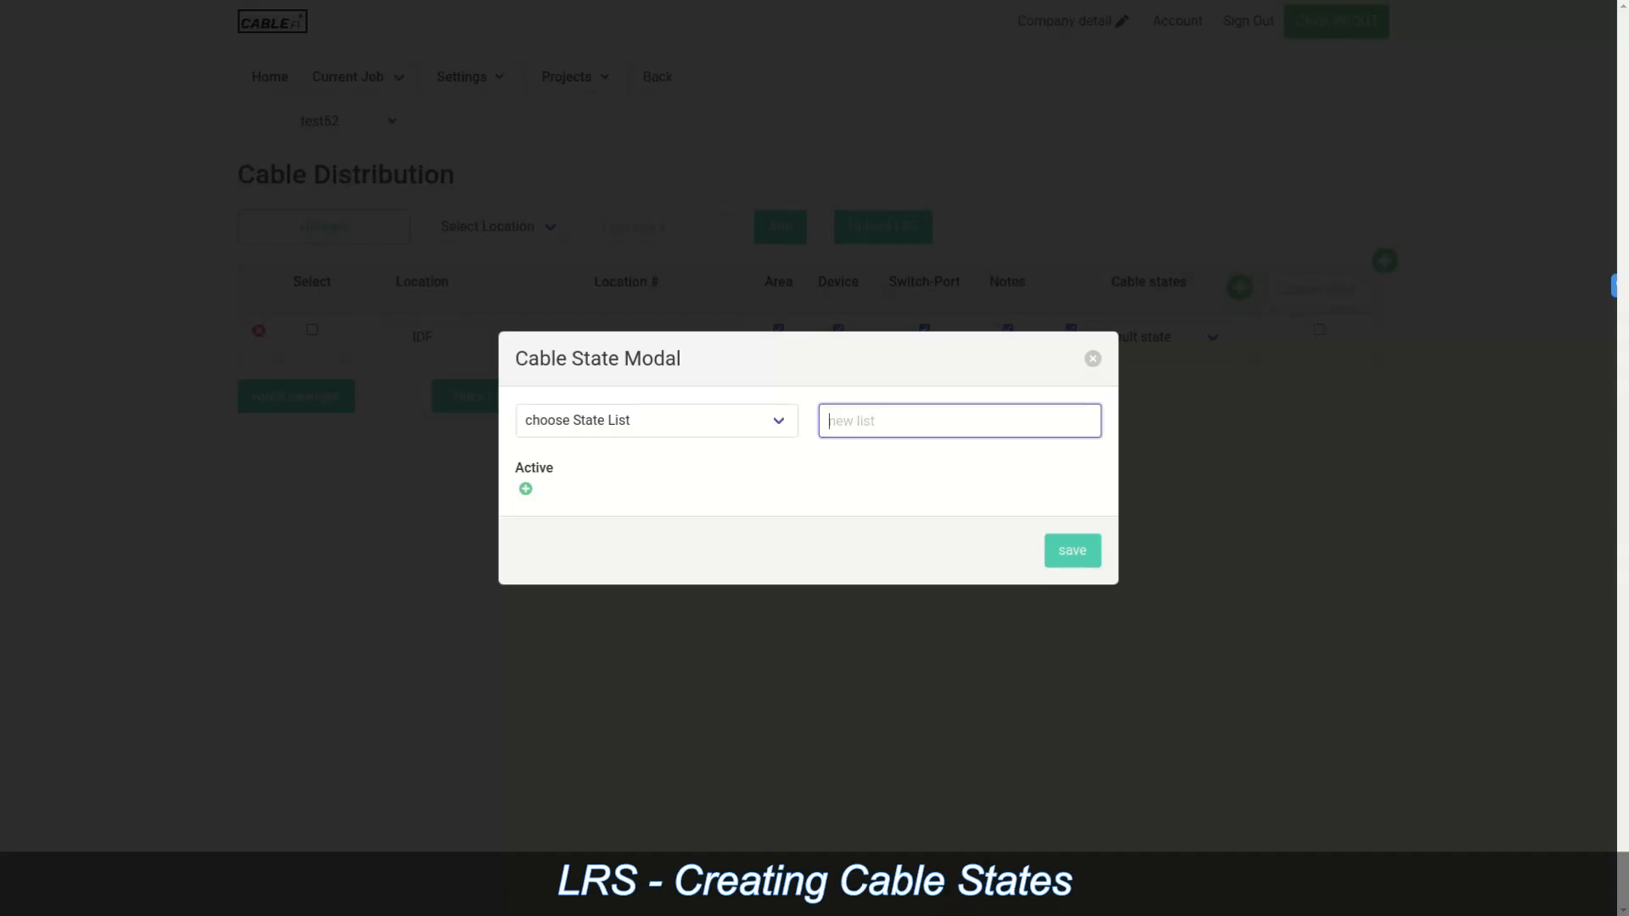
type("test kist01")
left_click(526, 488)
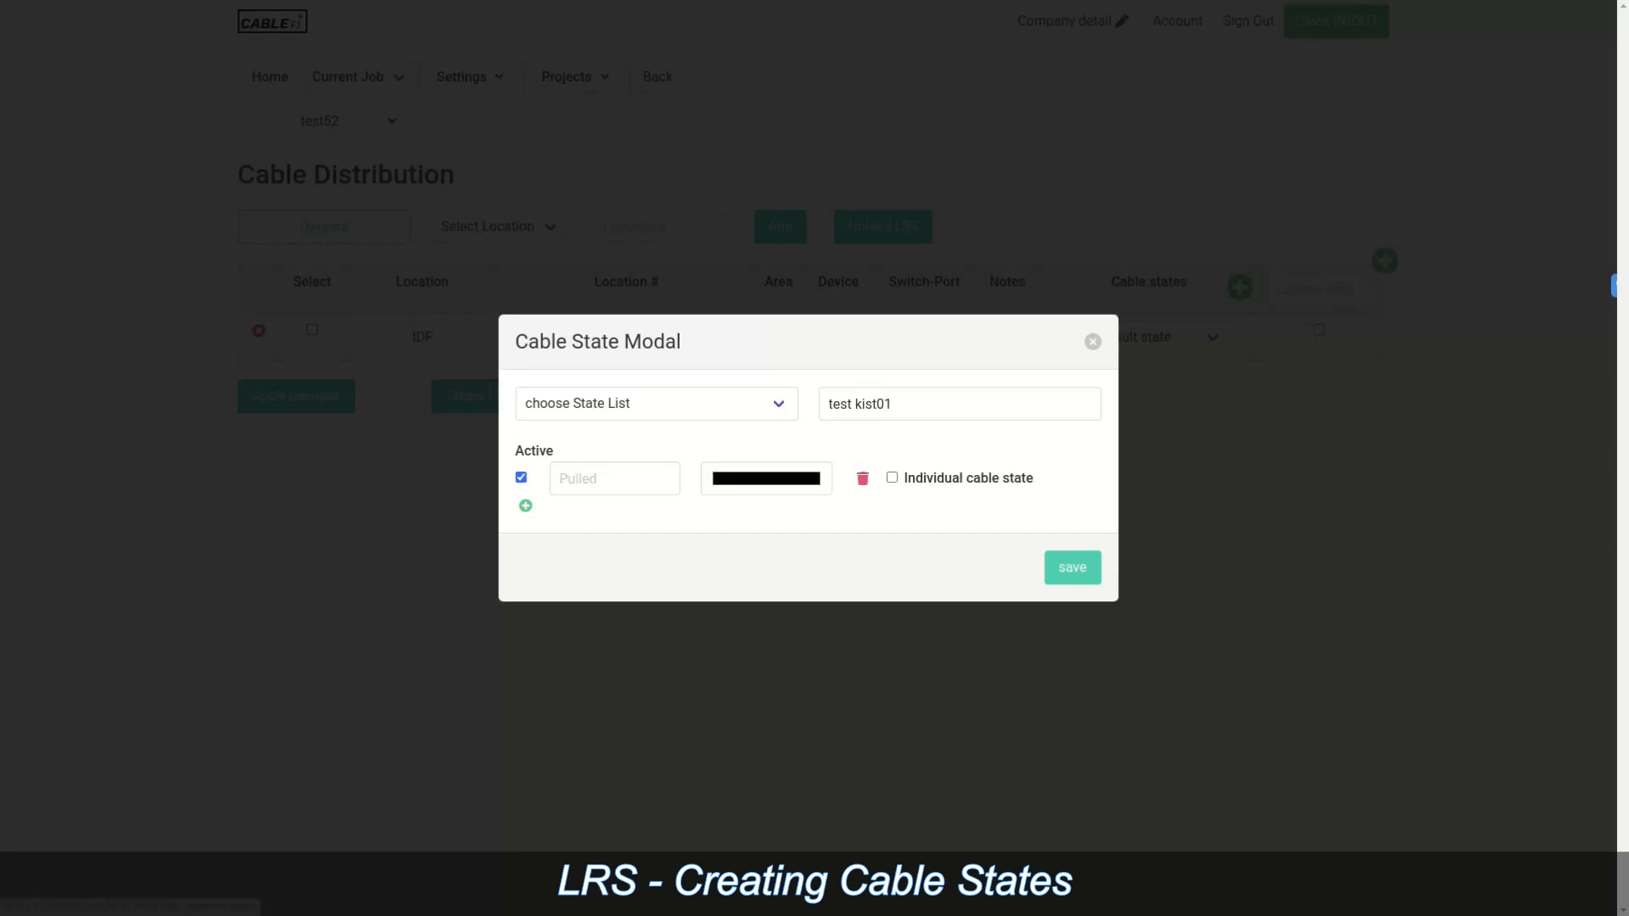
left_click(614, 479)
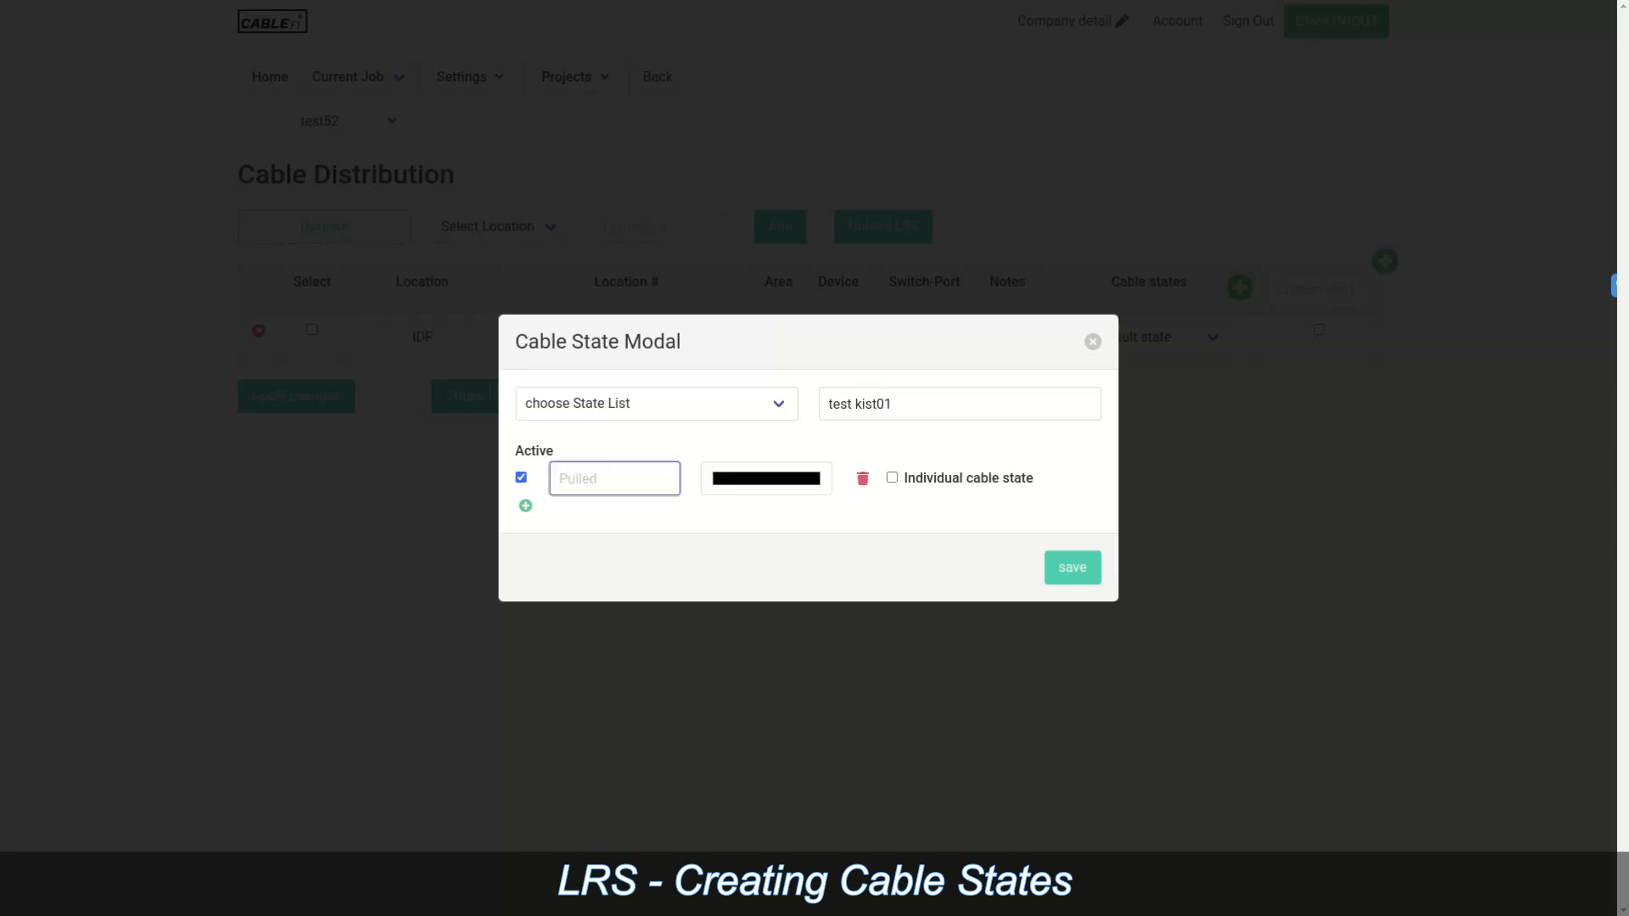
type("Pulled")
Step: Add three more states named Dropped, Dressed and Terminated
left_click(525, 506)
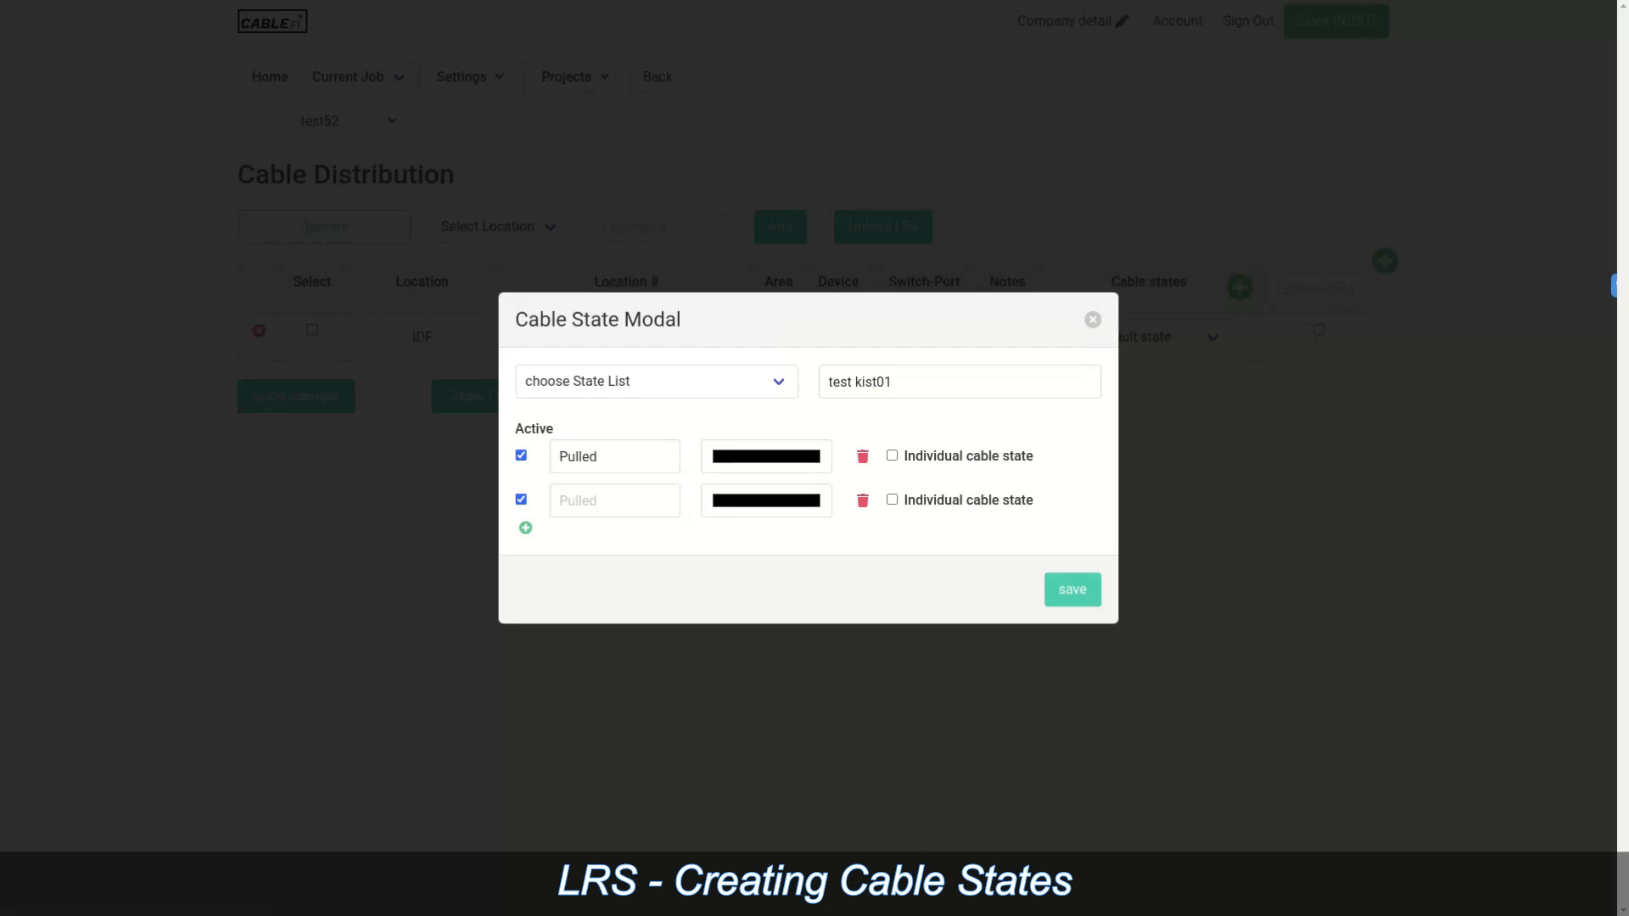
left_click(525, 528)
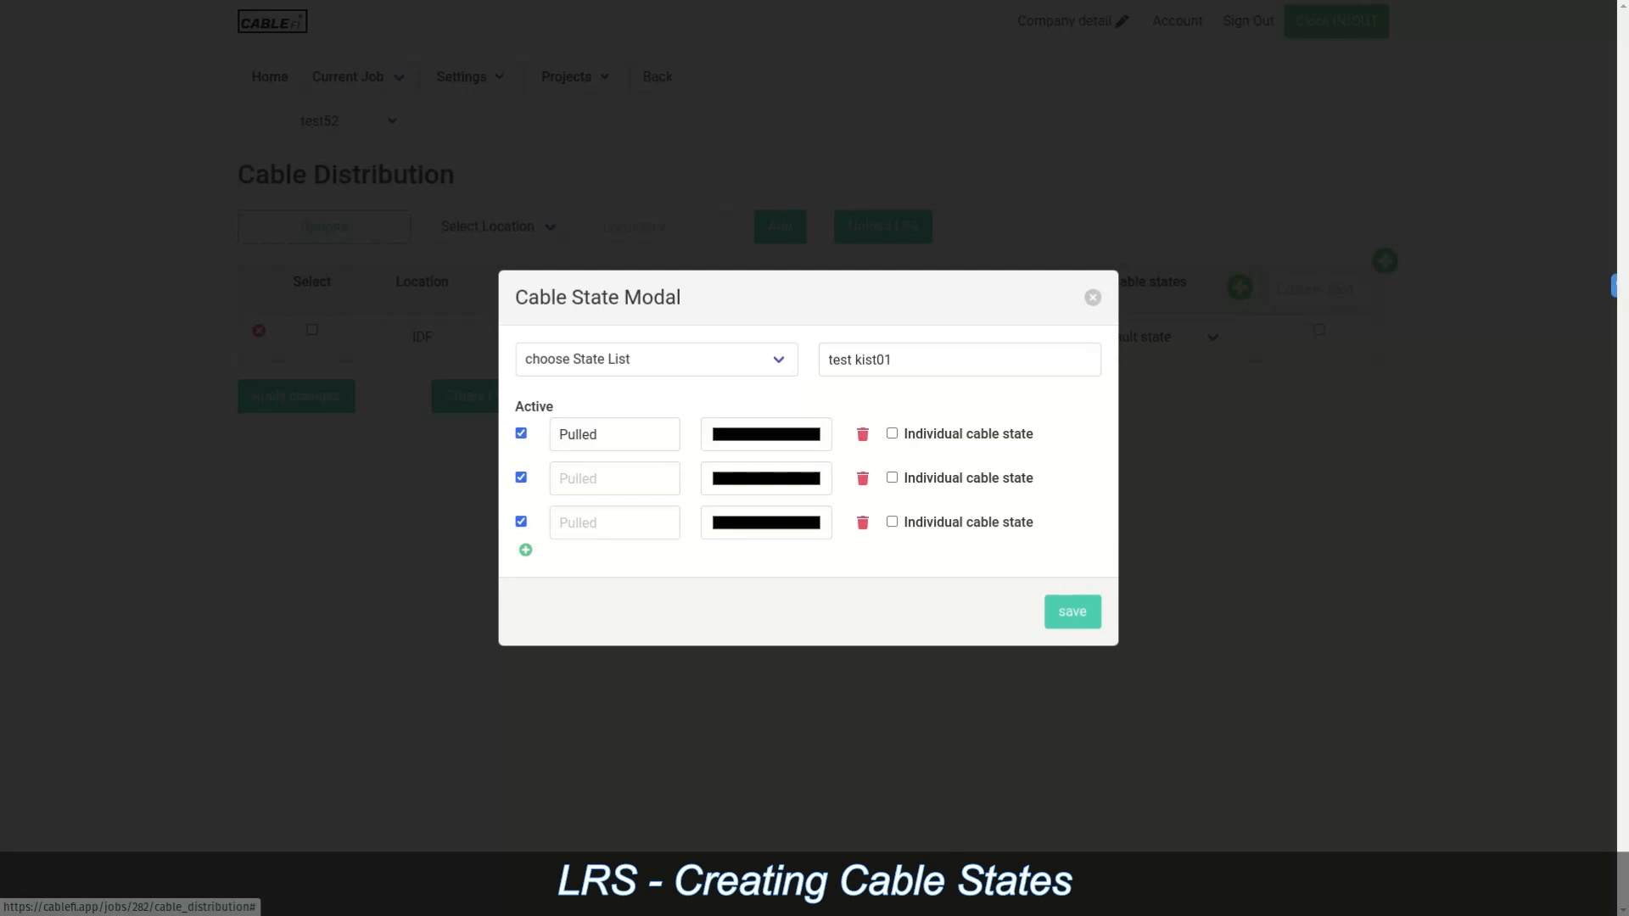
left_click(525, 550)
left_click(614, 457)
type("Dropped")
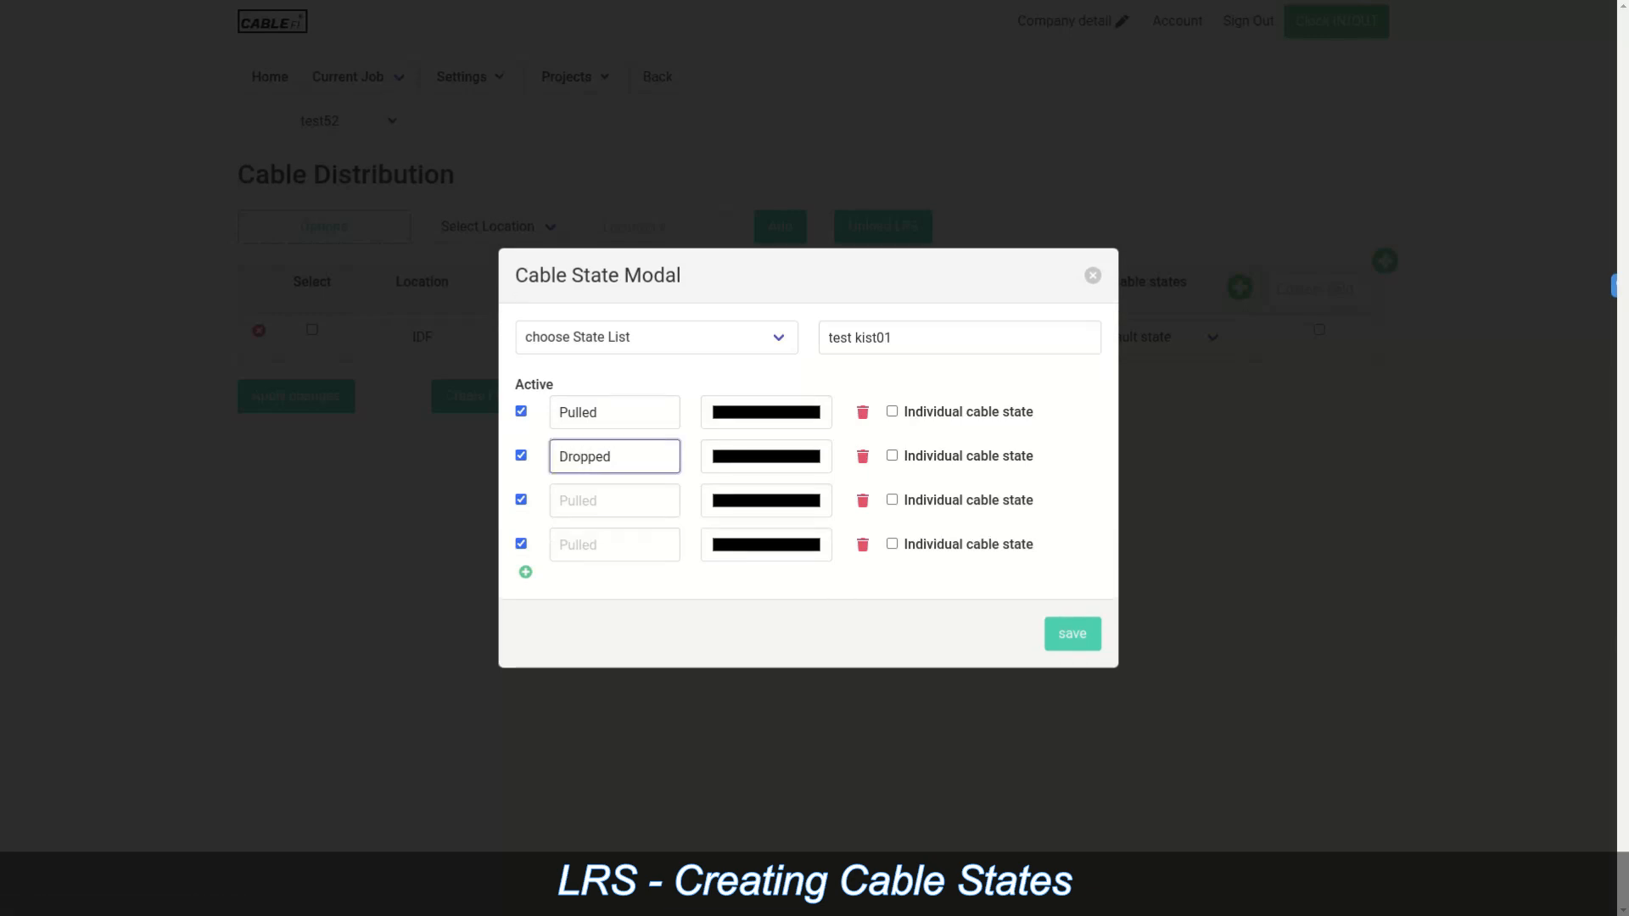
left_click(614, 501)
type("Dressed")
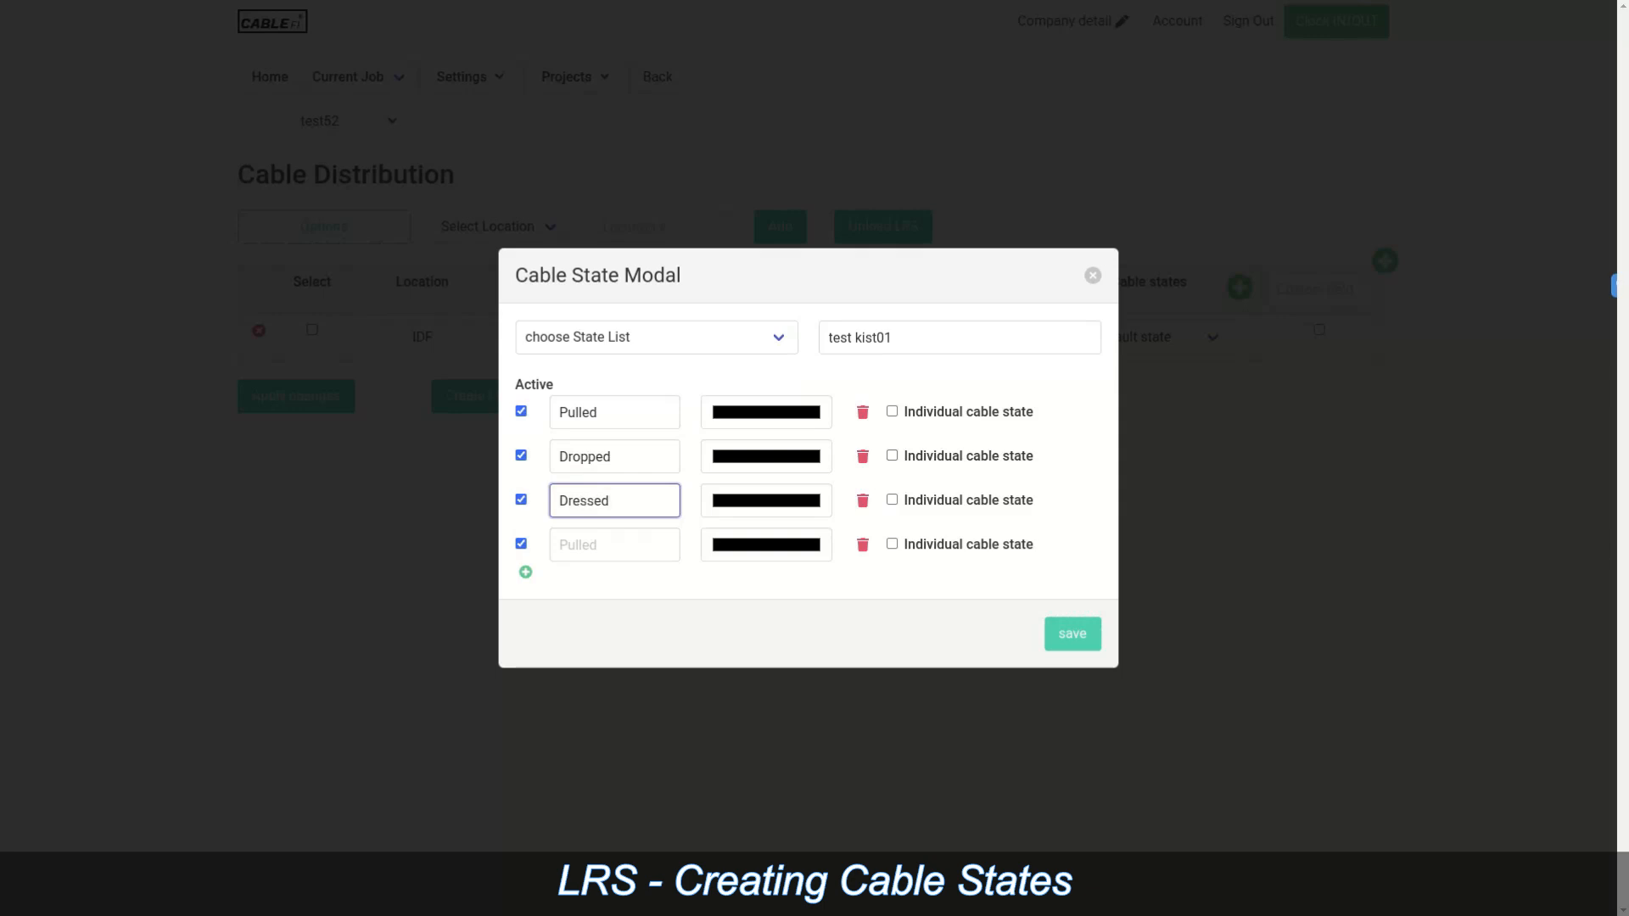
left_click(614, 545)
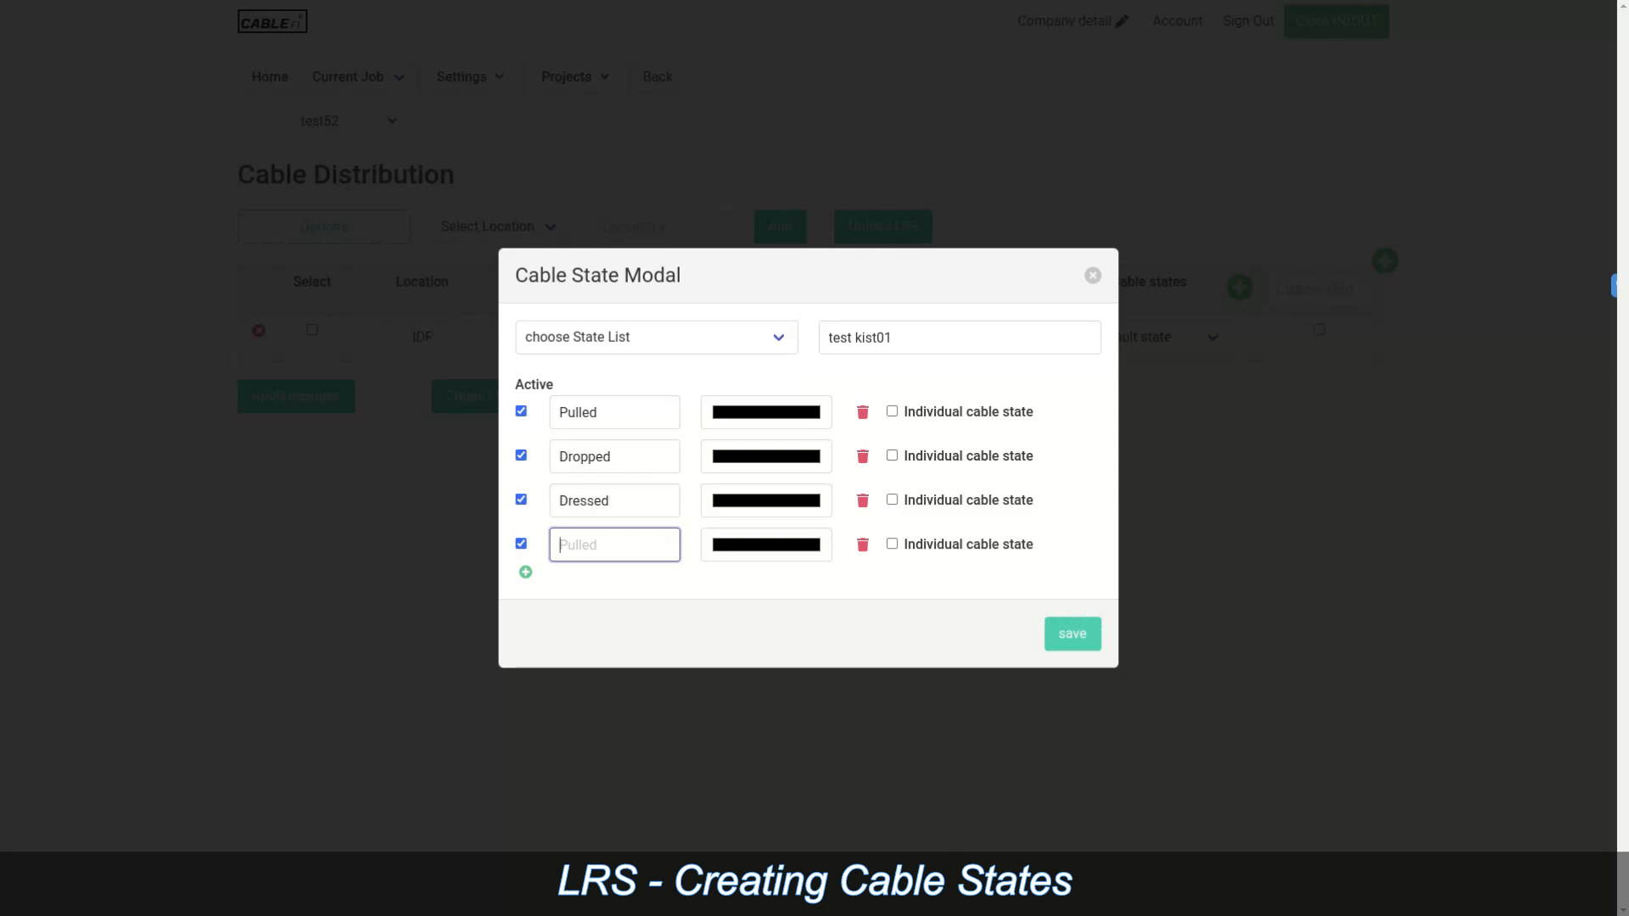
type("Terminated")
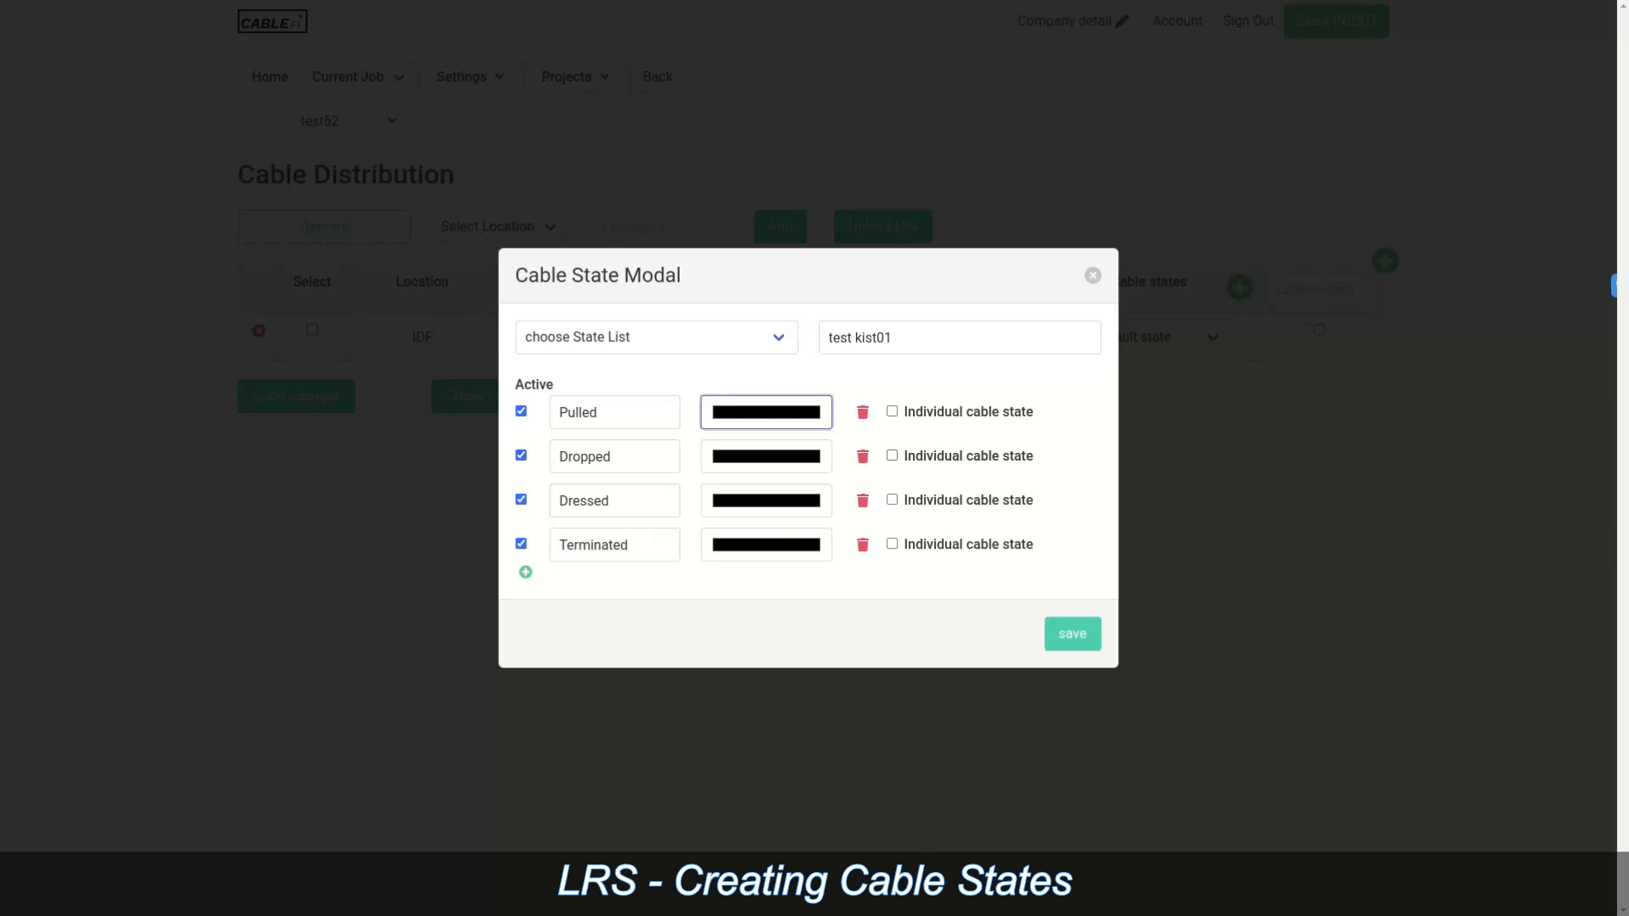
Step: Colour Pulled vivid magenta and Dropped vivid blue-violet
left_click(766, 412)
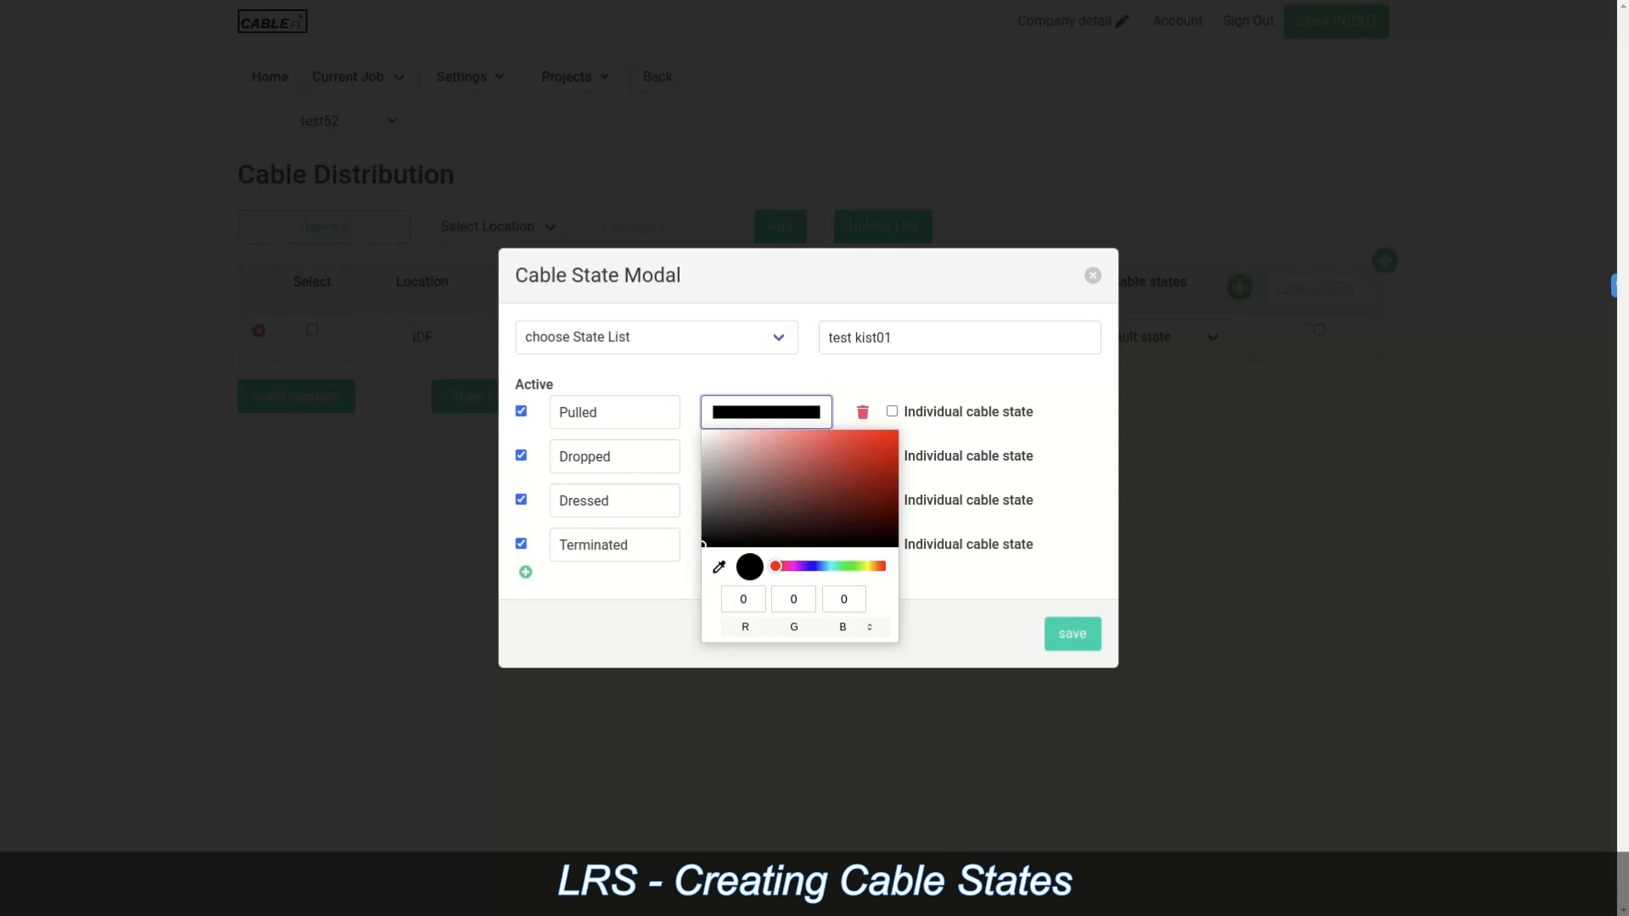
left_click(791, 566)
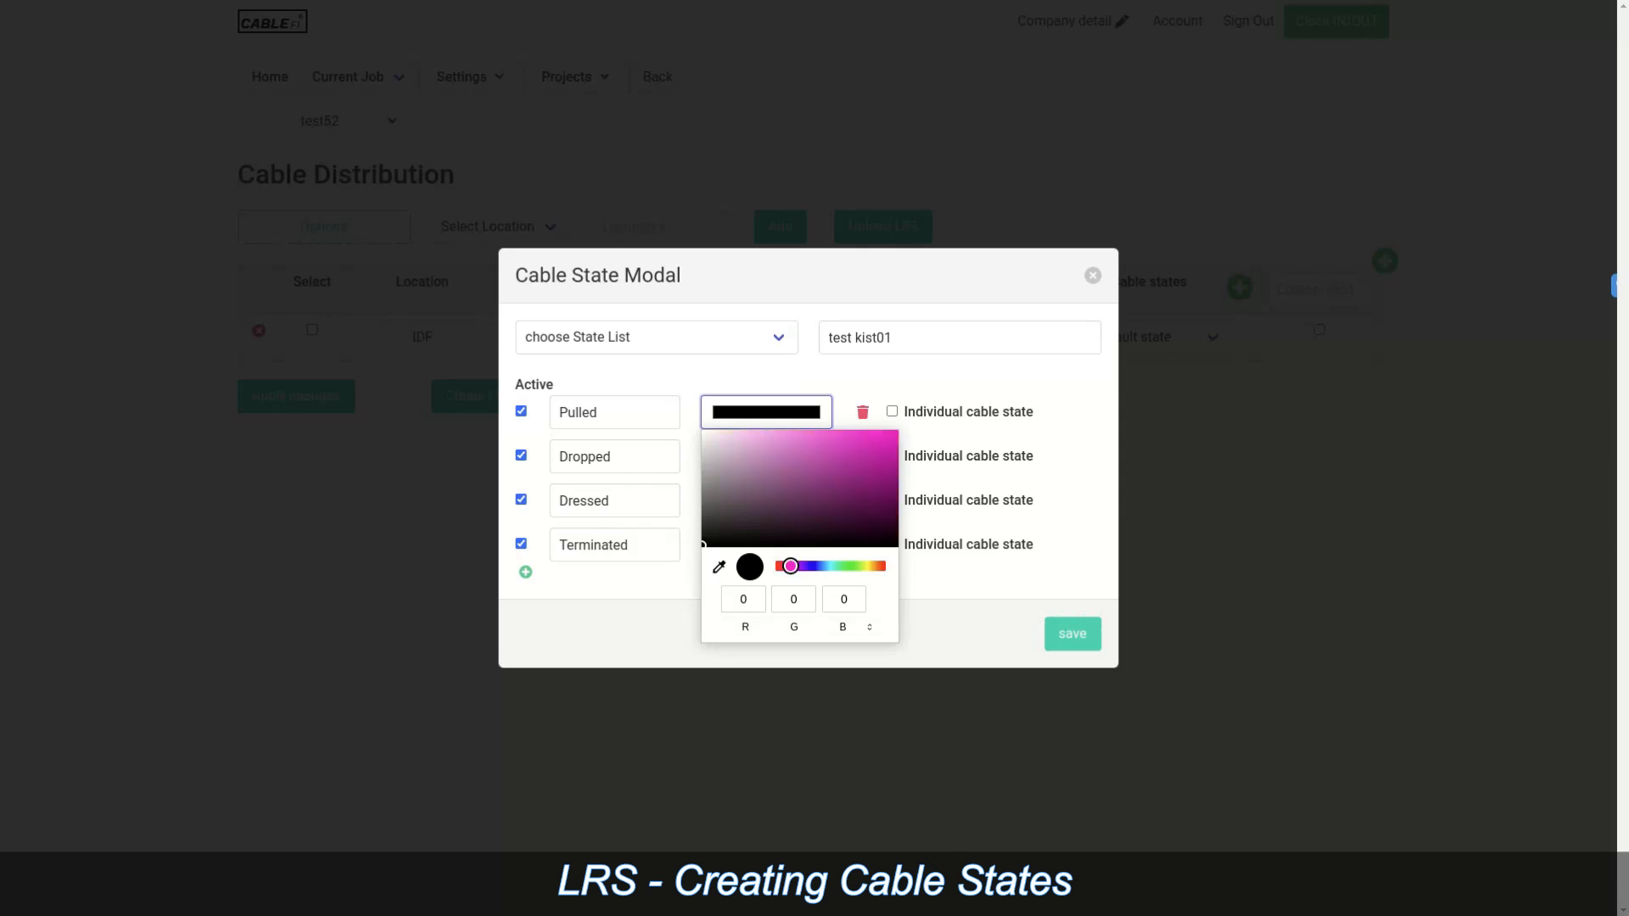
left_click(878, 445)
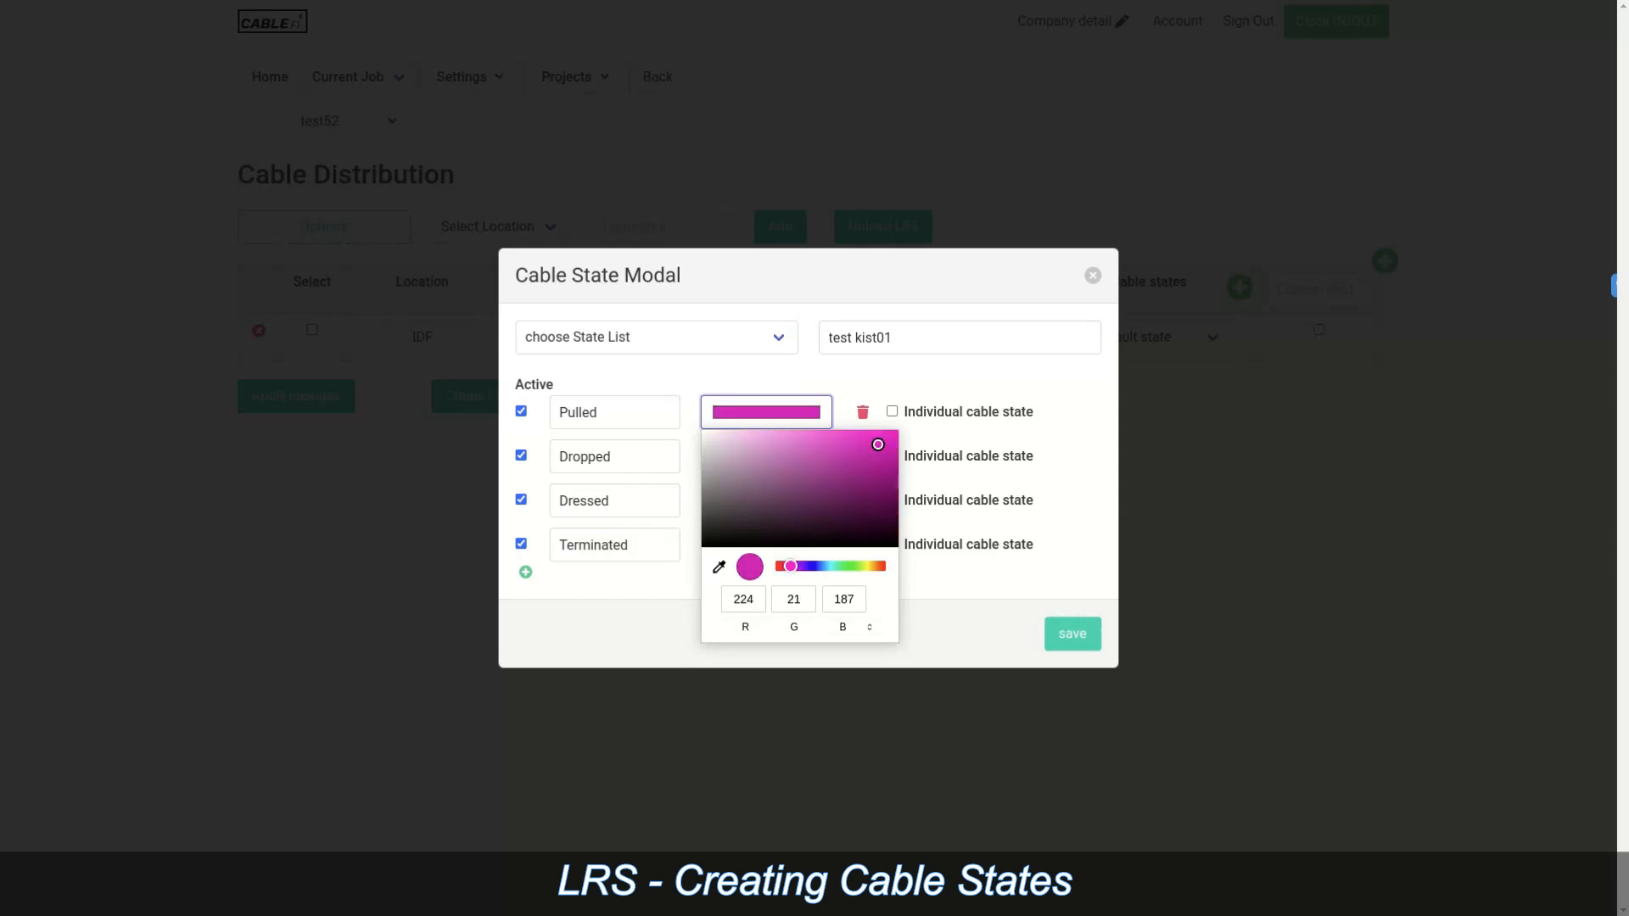
left_click(766, 456)
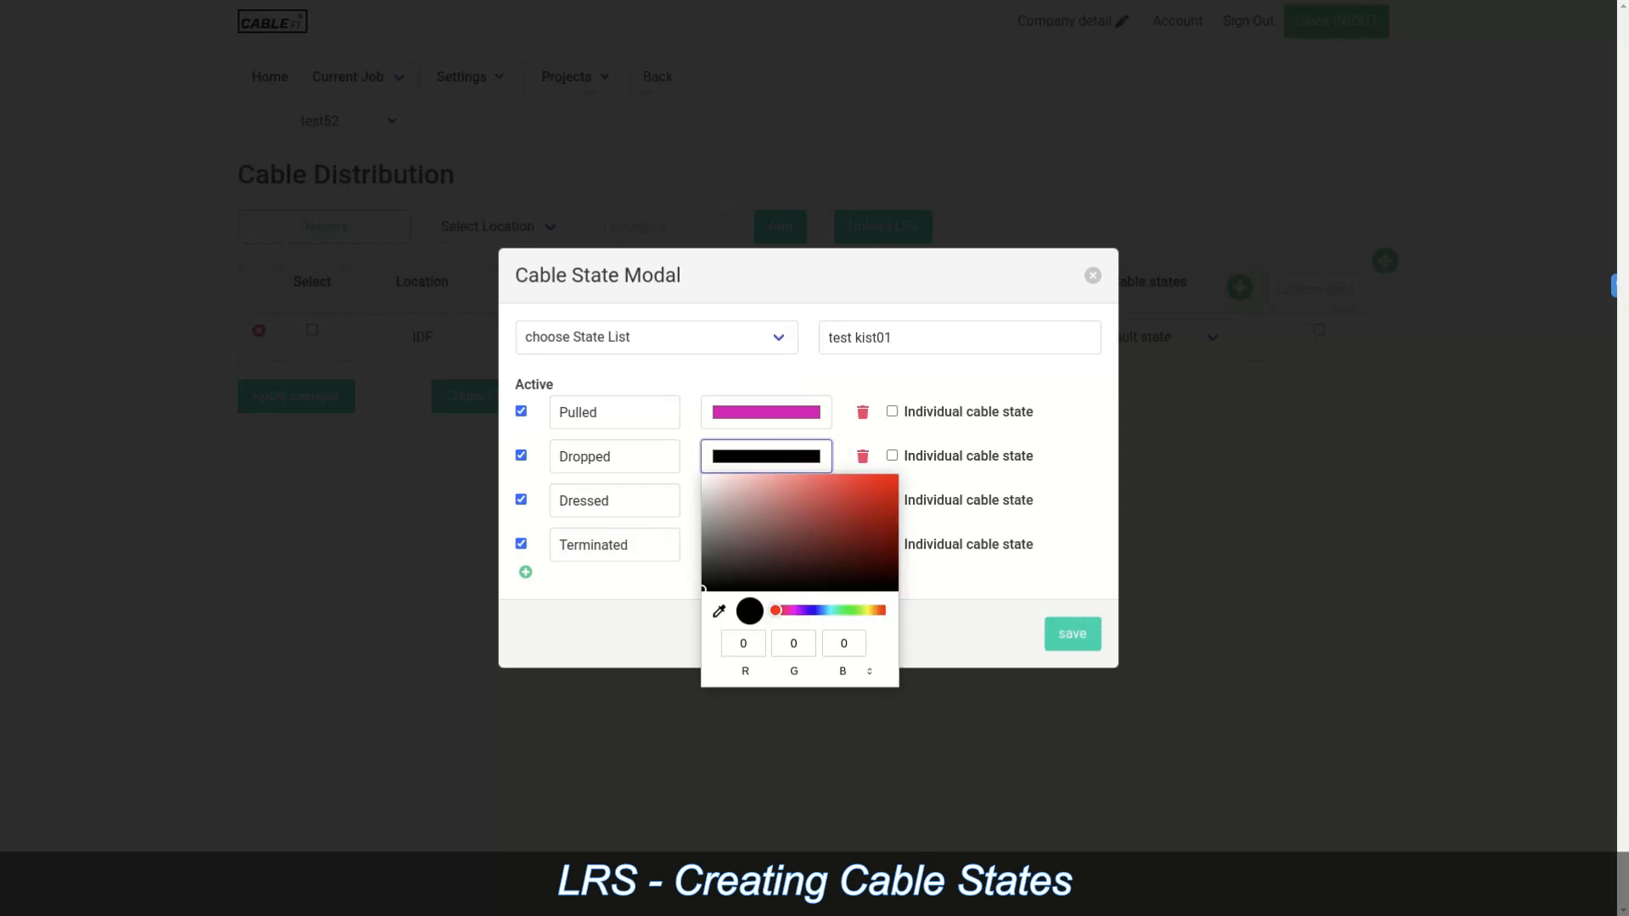
left_click(806, 610)
left_click(889, 488)
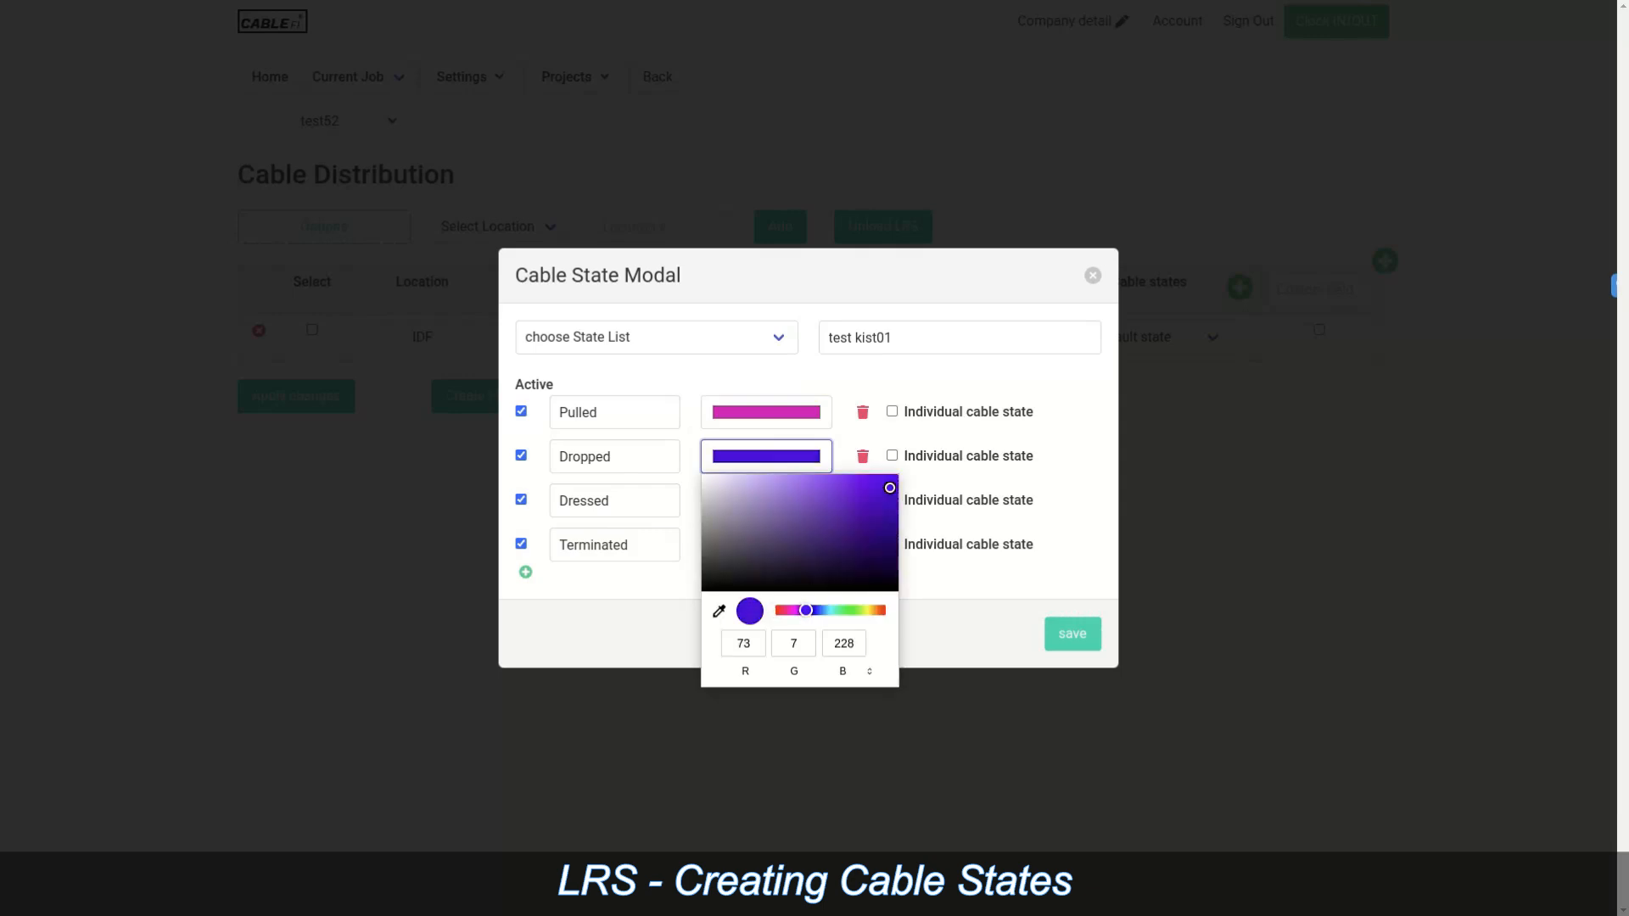
left_click(766, 456)
Step: Colour Dressed bright light blue and Terminated bright green
left_click(766, 501)
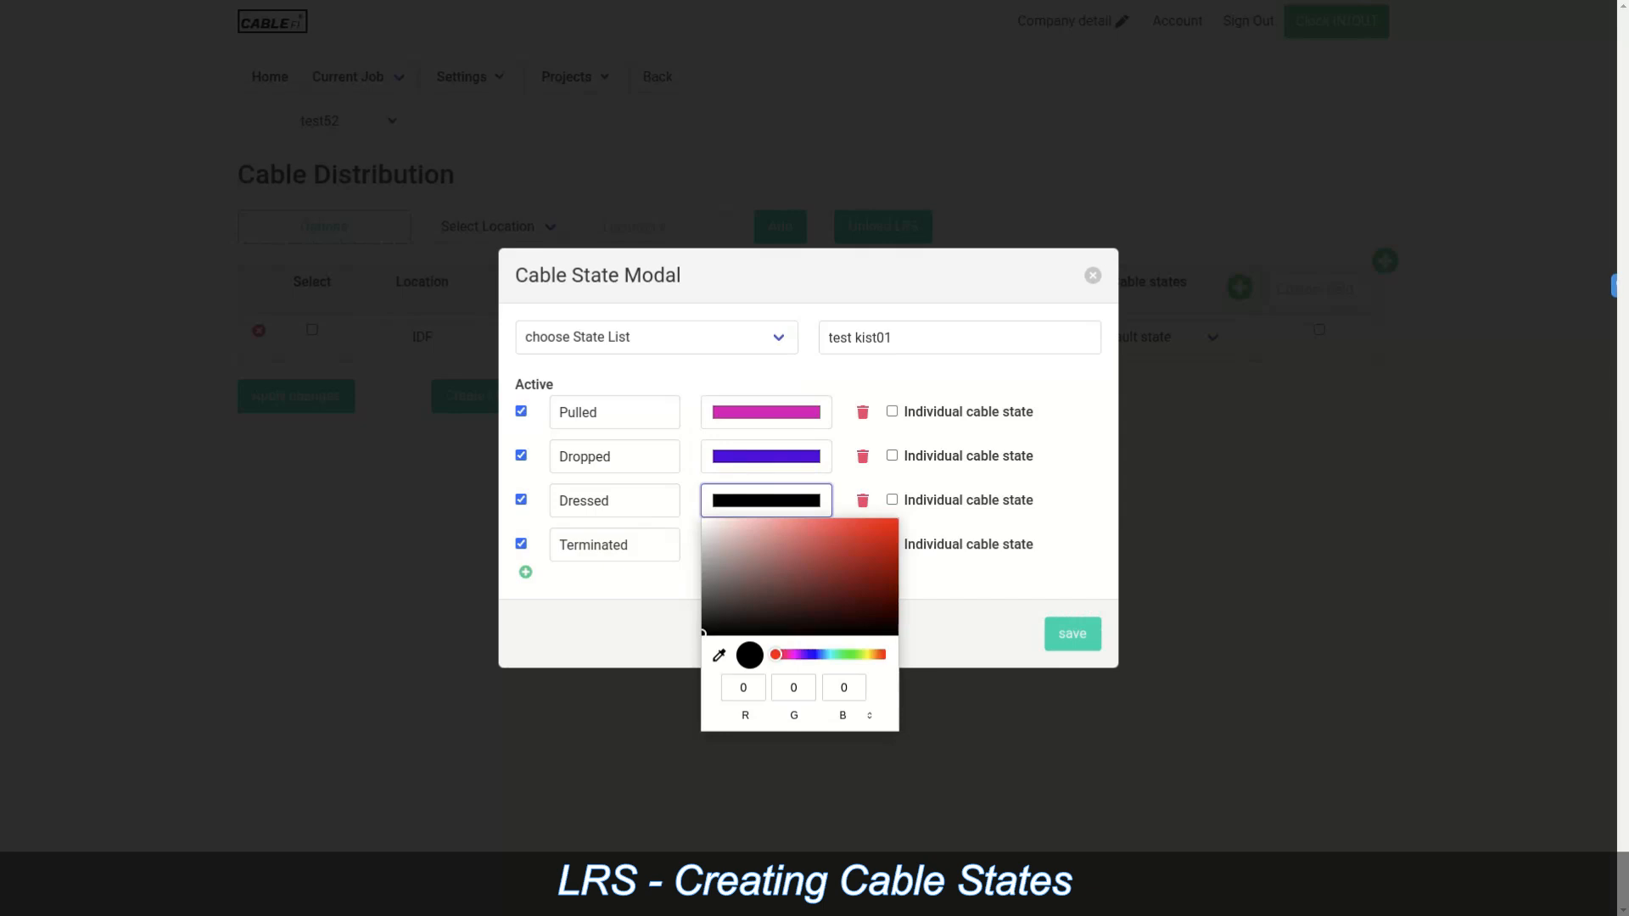
left_click(827, 654)
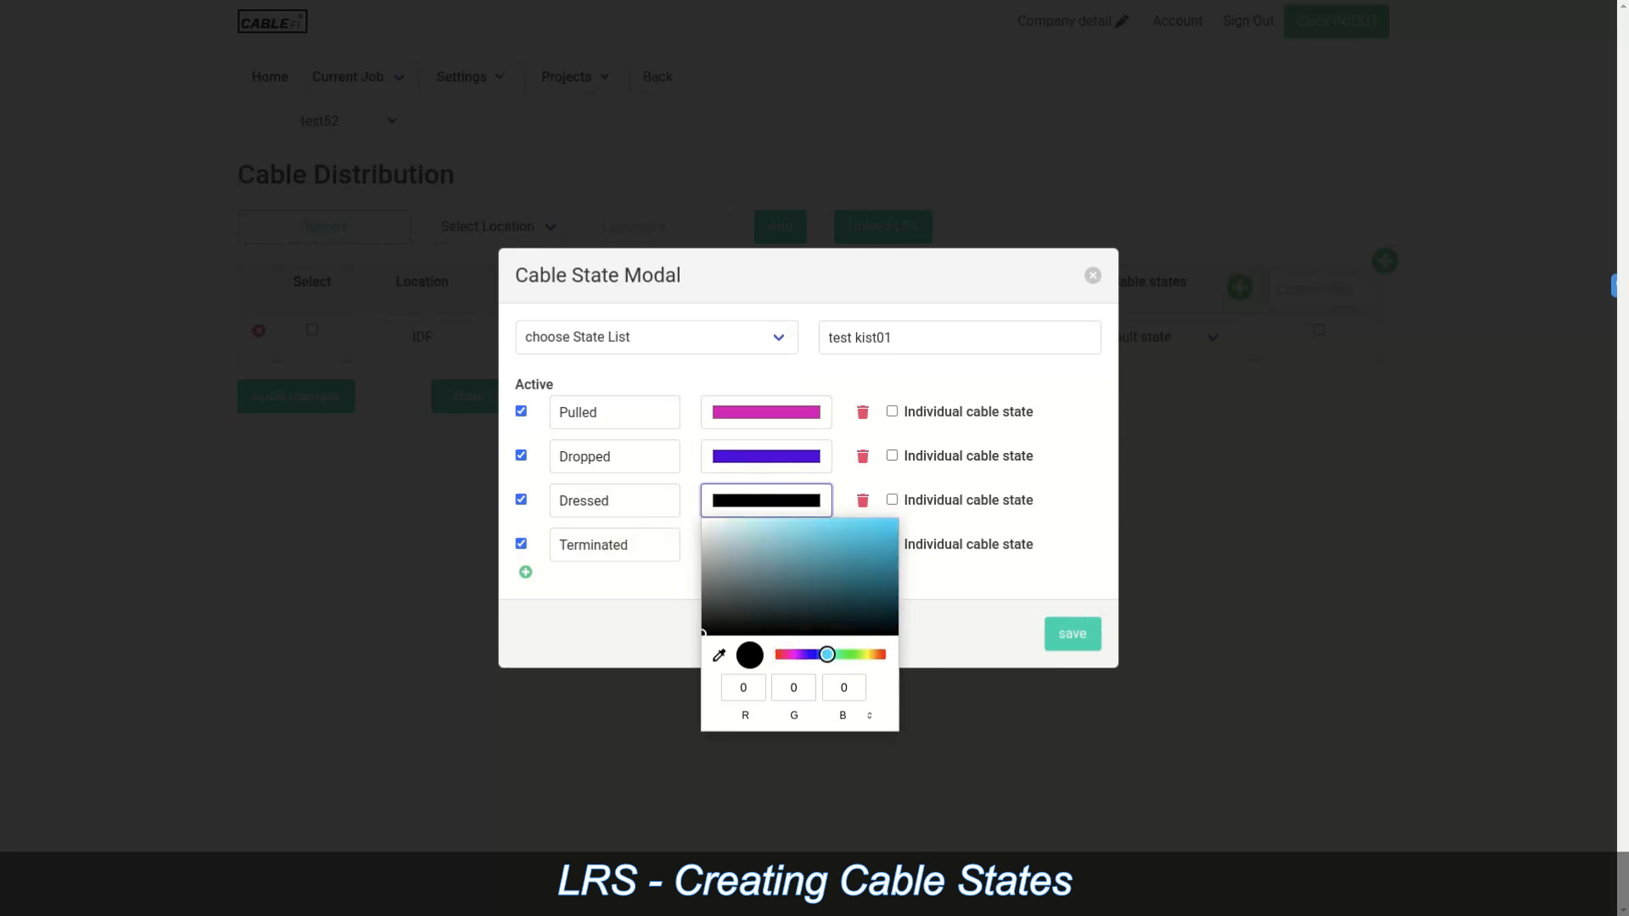
left_click(883, 528)
left_click(766, 501)
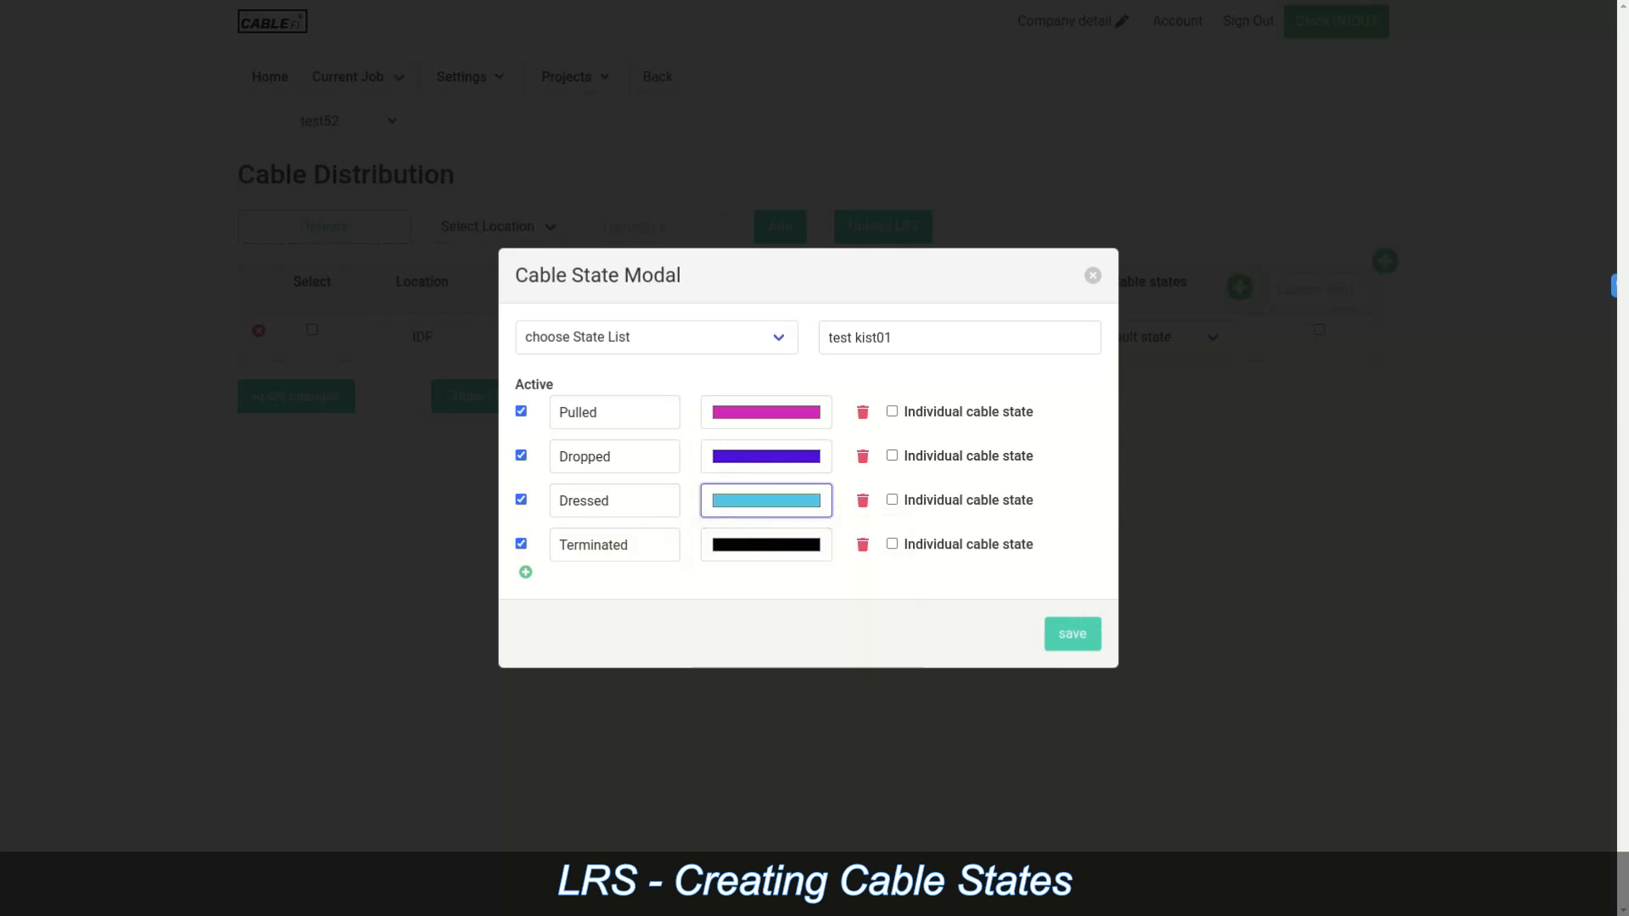
left_click(766, 545)
left_click(847, 698)
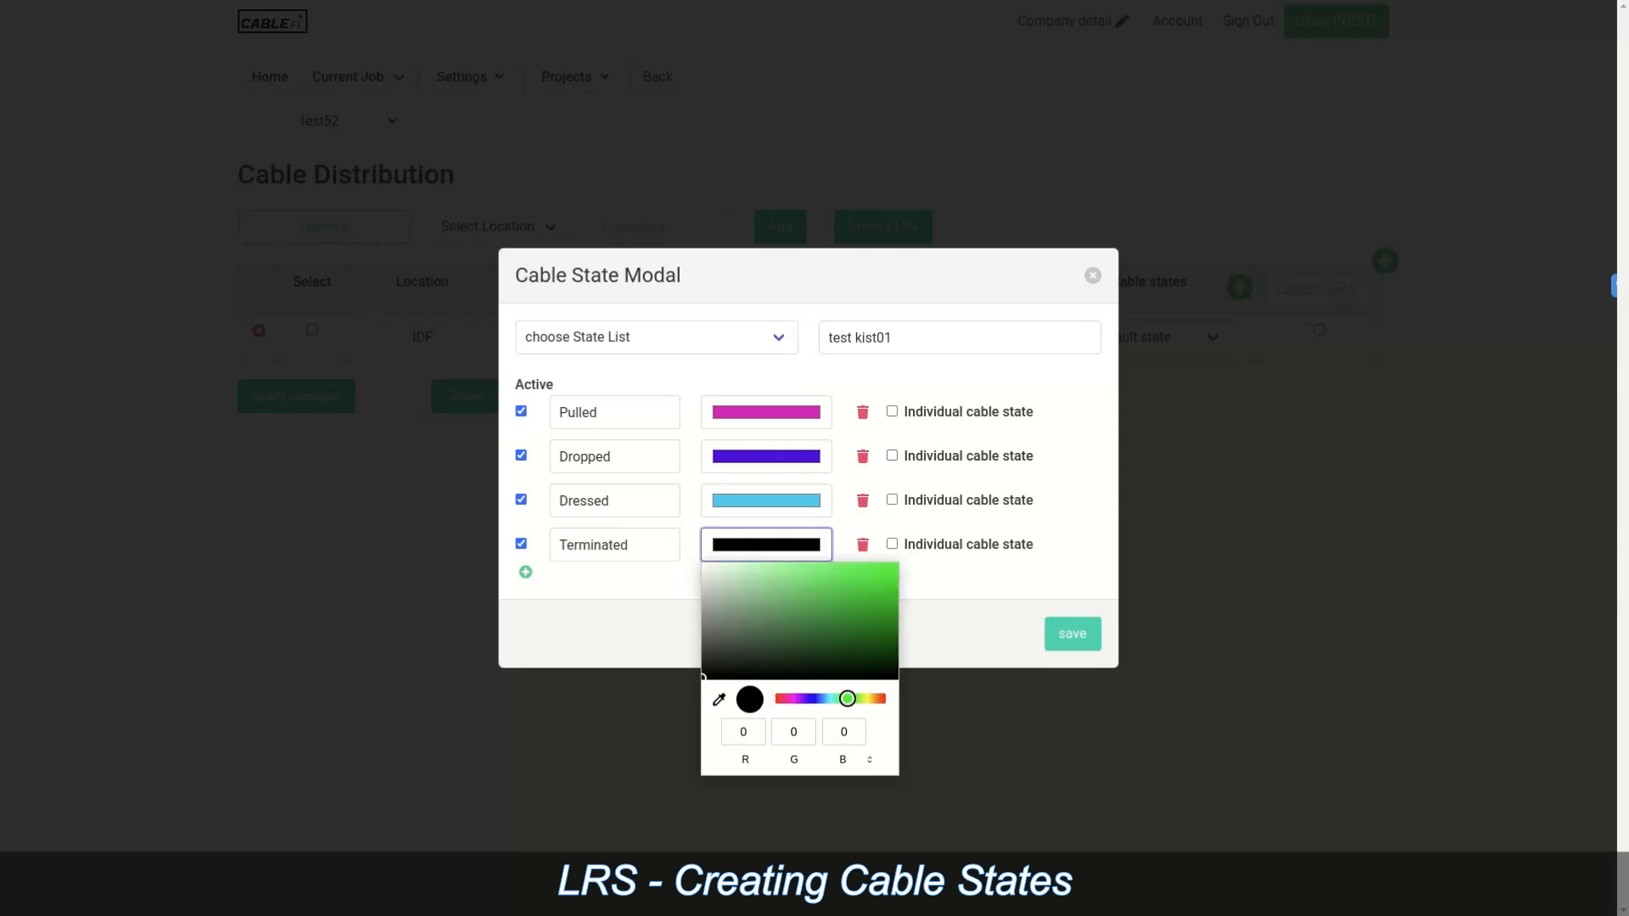
left_click(883, 571)
left_click(766, 544)
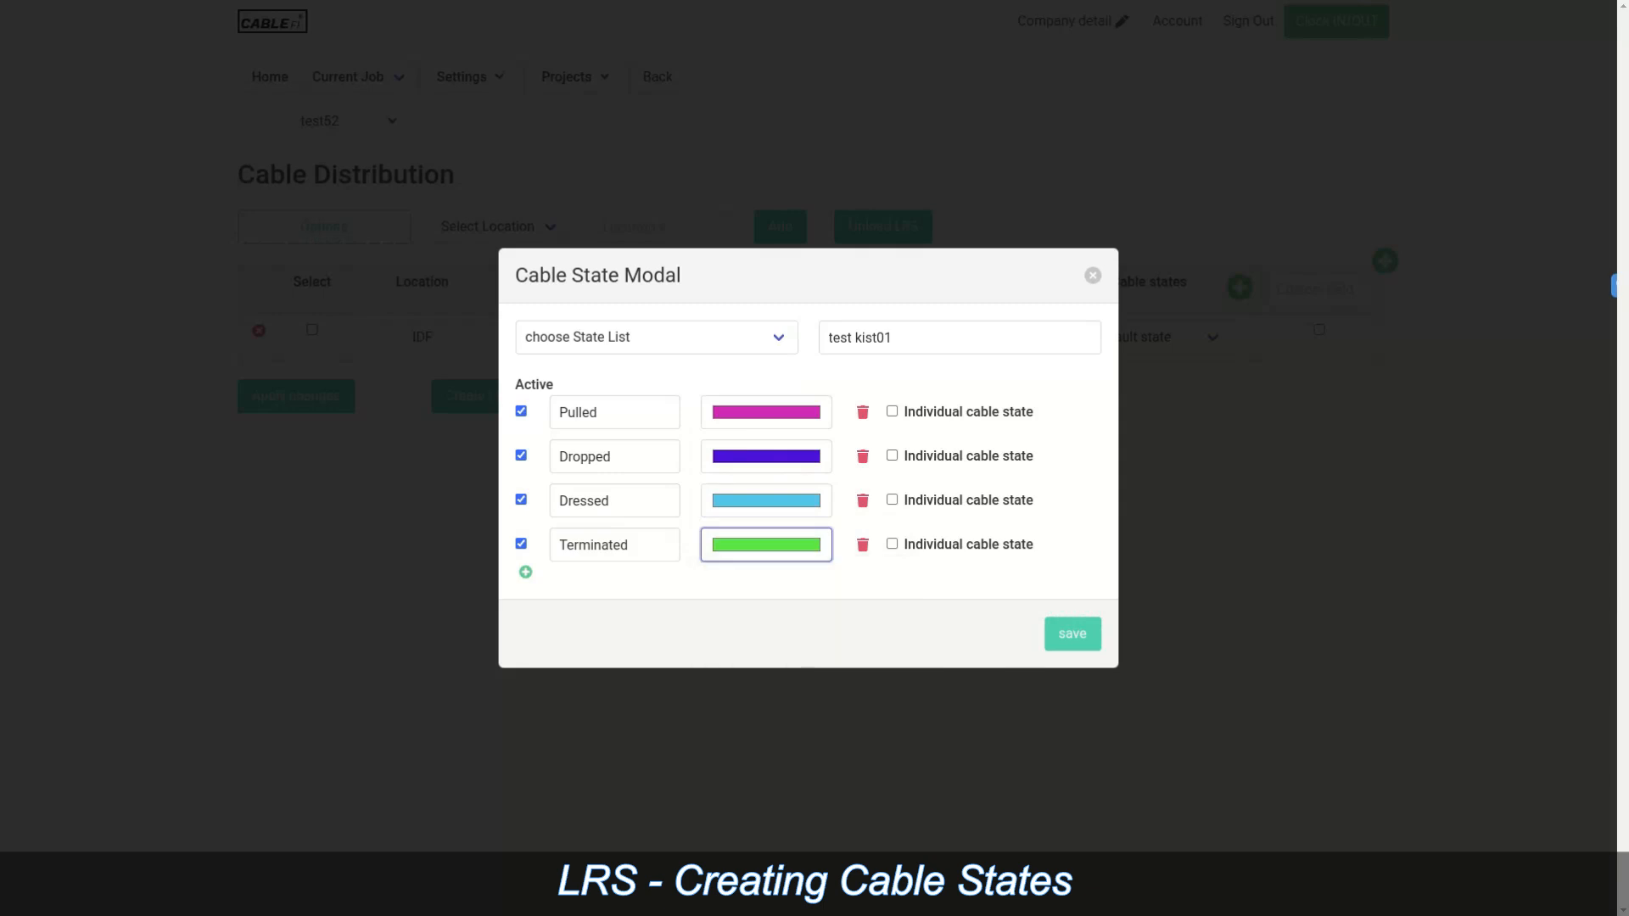
Step: Correct the list name to 'test list01', make Terminated an individual cable state, and save
left_click(862, 337)
key("BackSpace")
type("l")
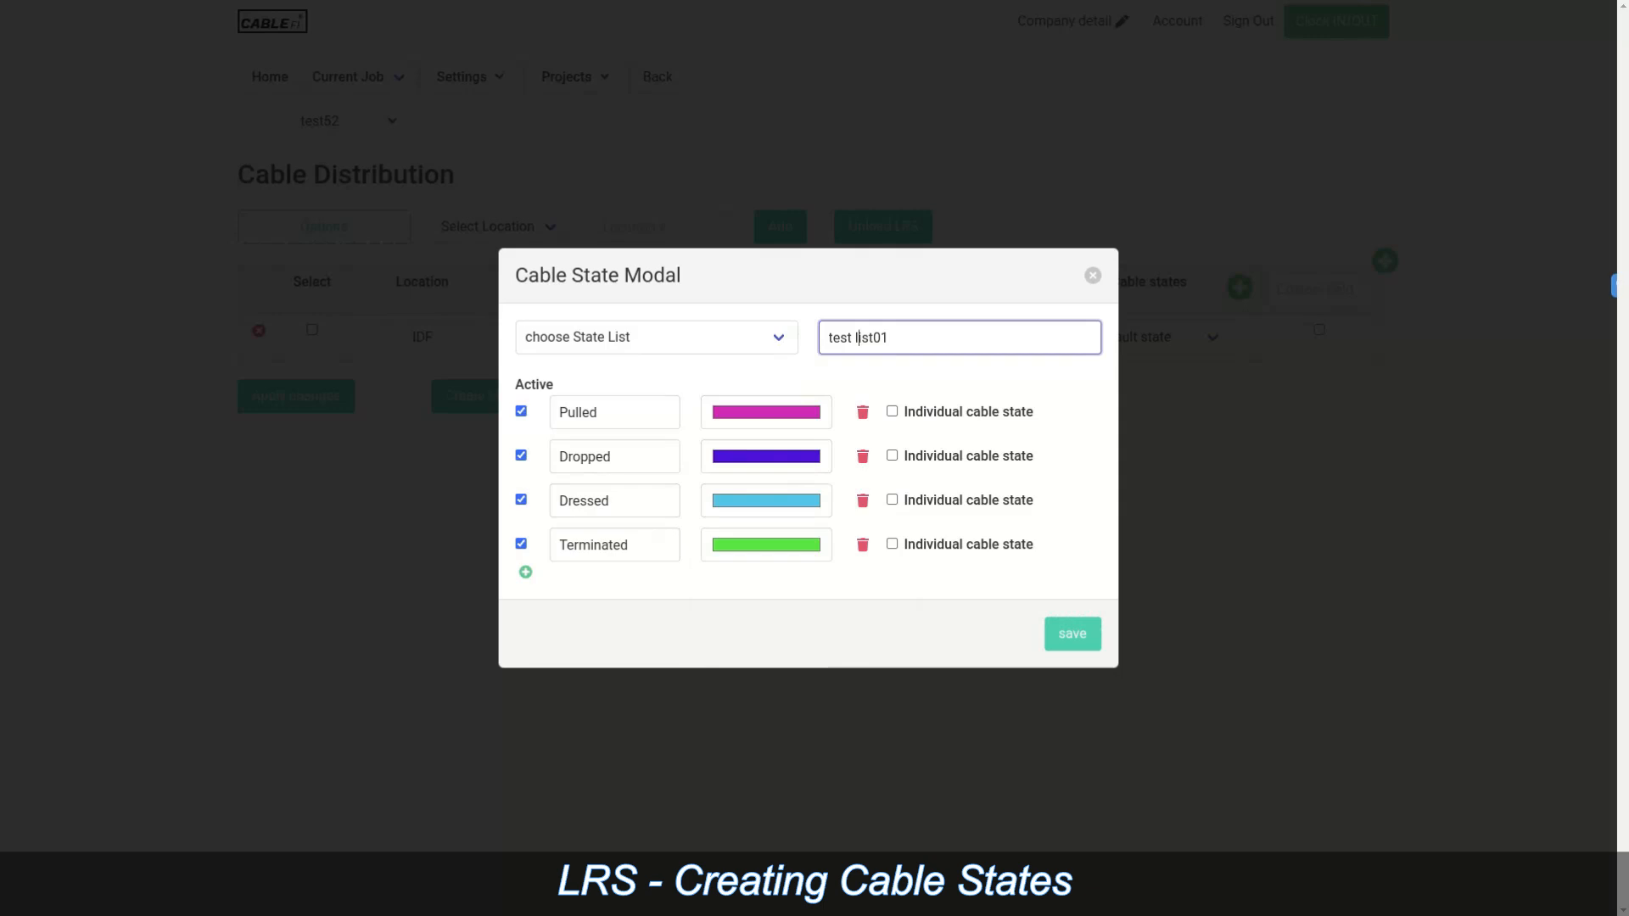
left_click(891, 544)
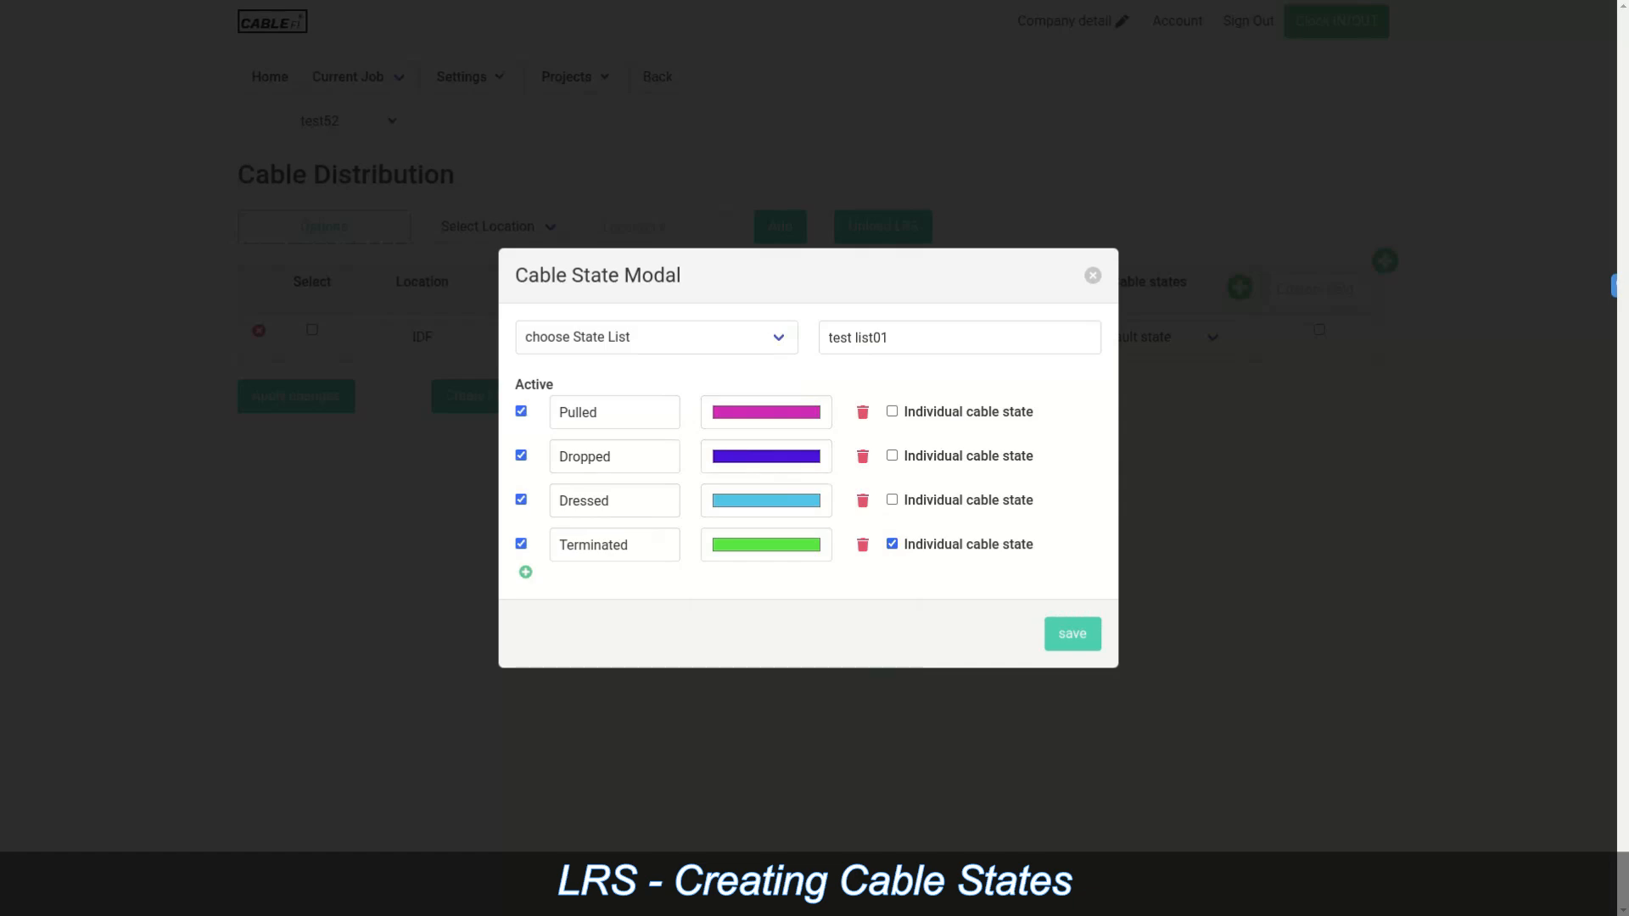
left_click(1072, 634)
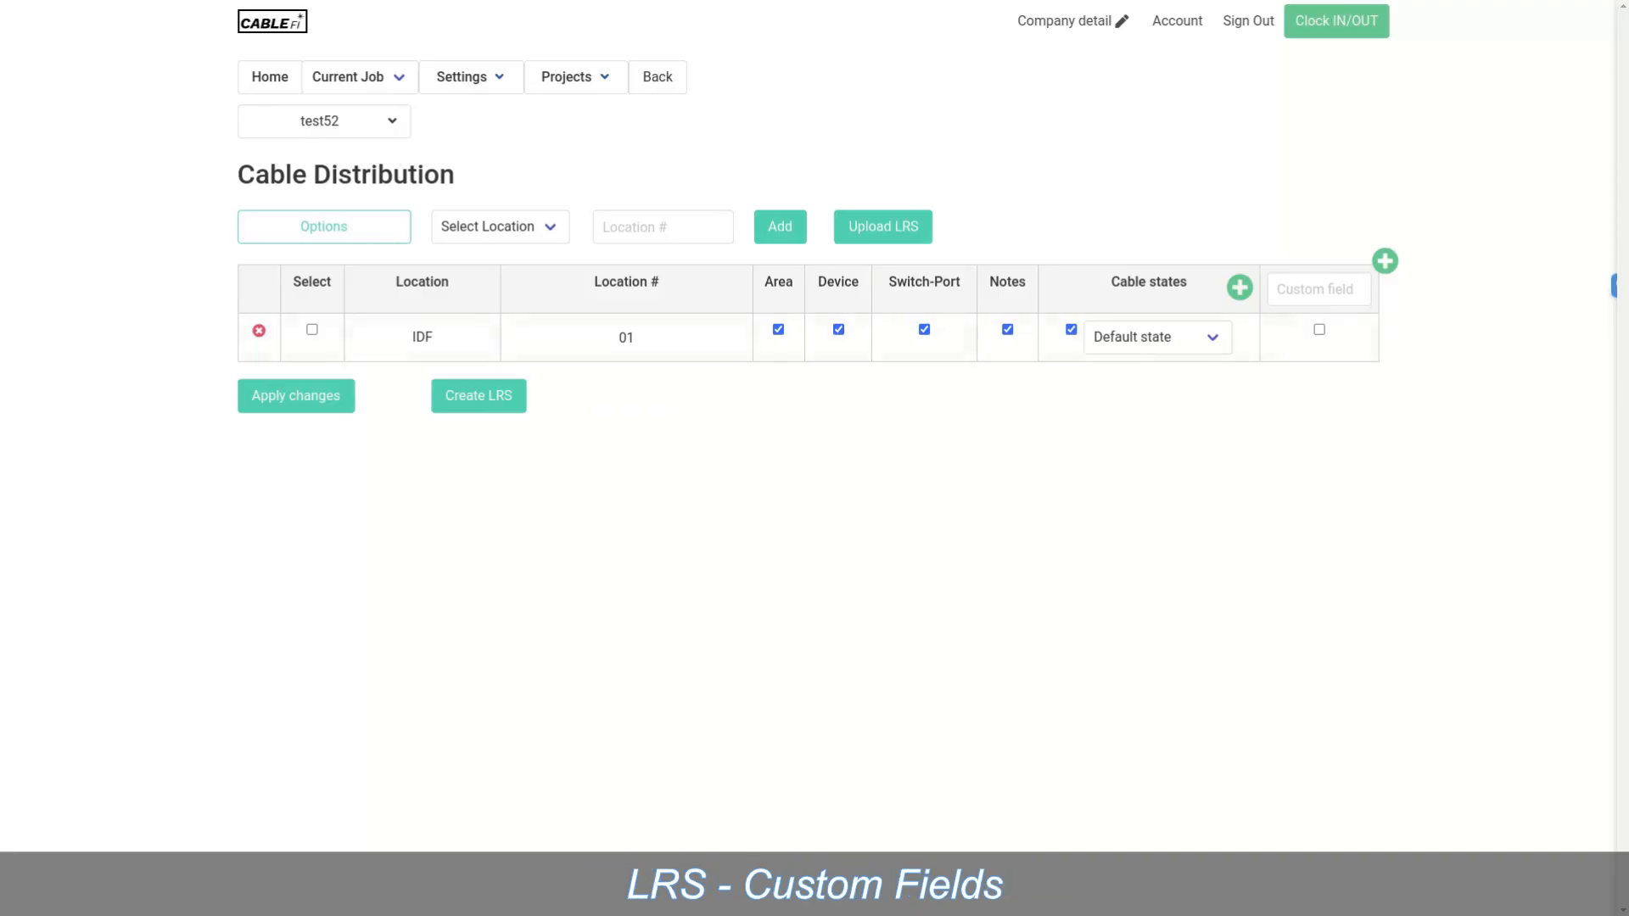
Step: Add an enabled 'Cable Color' custom column and move it in front of Cable states
left_click(1318, 289)
type("C")
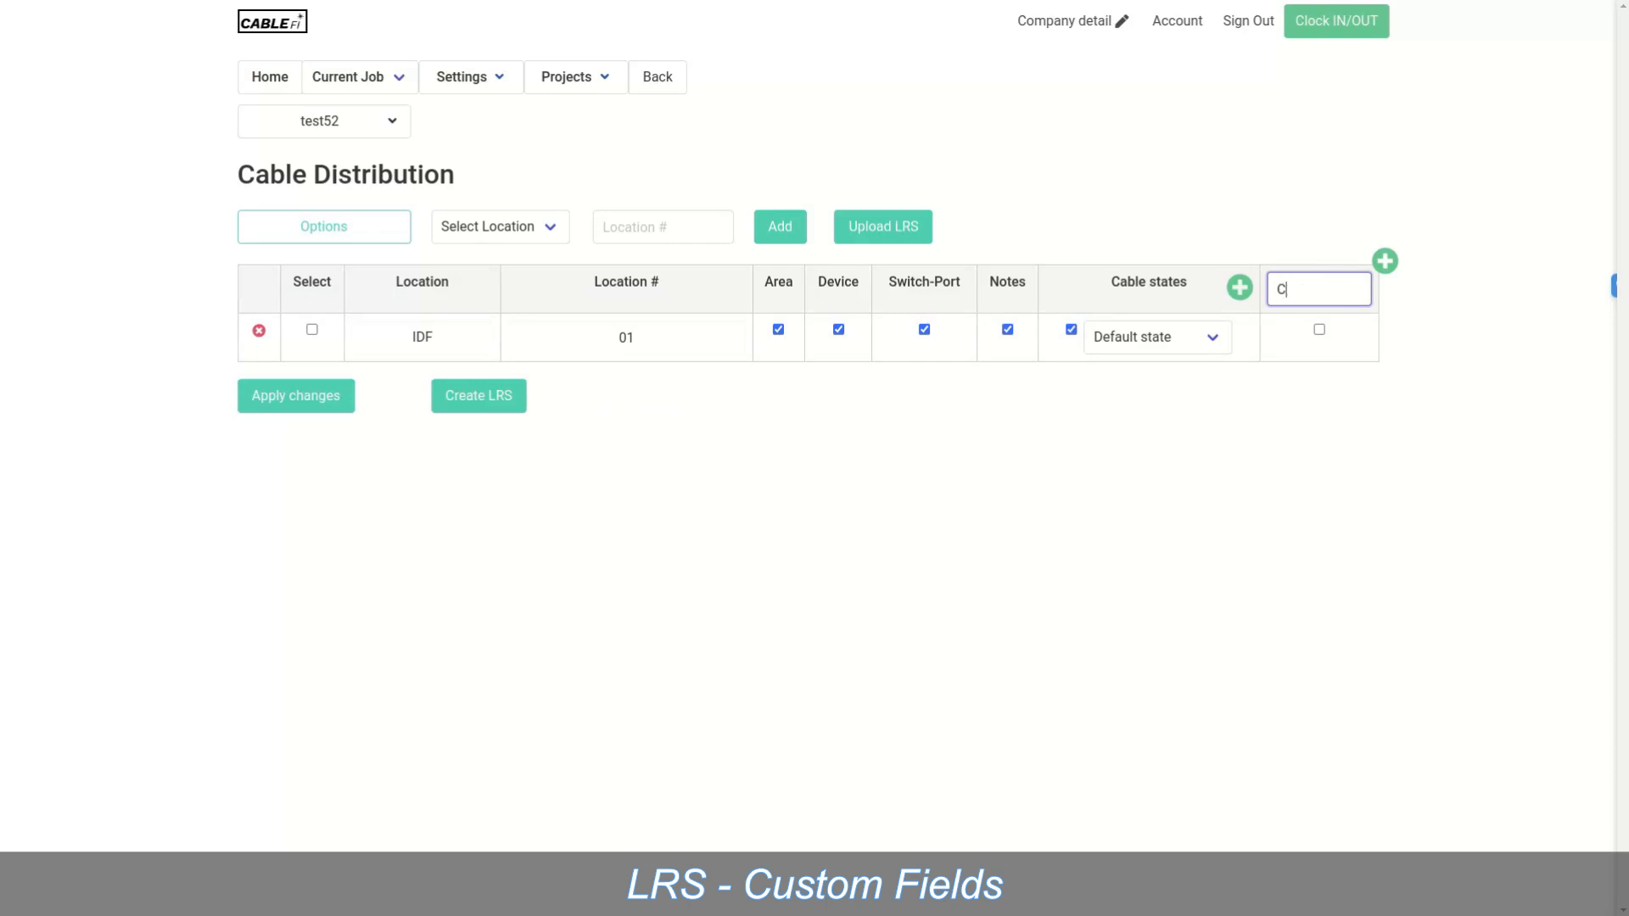
type("able Color")
left_click(1319, 329)
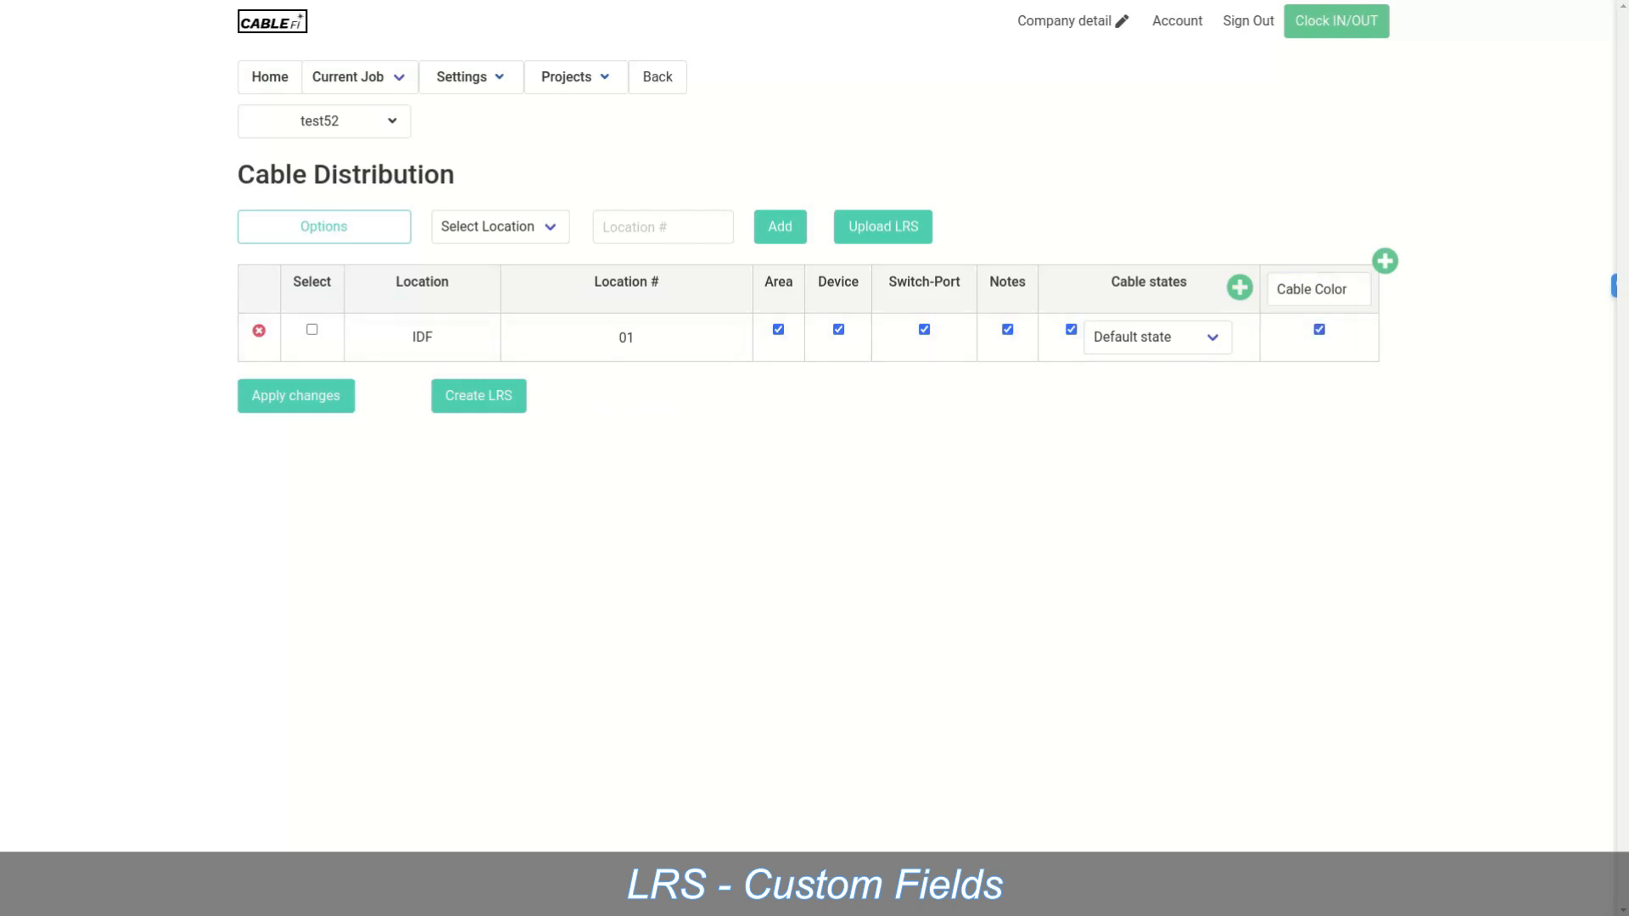
left_click(1384, 260)
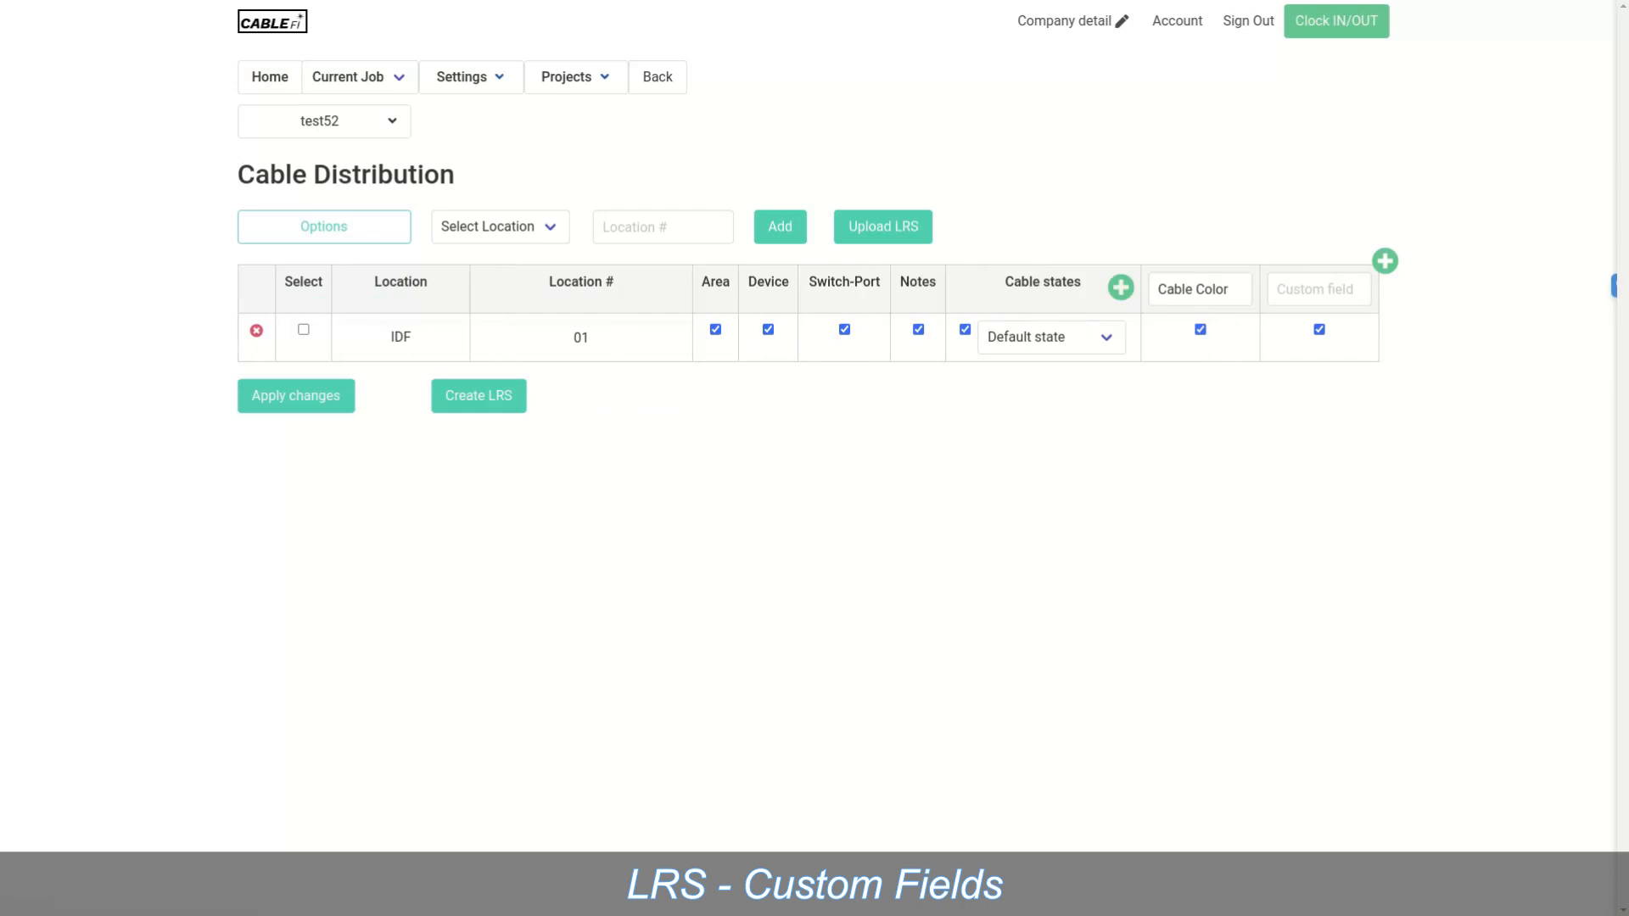
left_click_drag(1042, 283, 1177, 286)
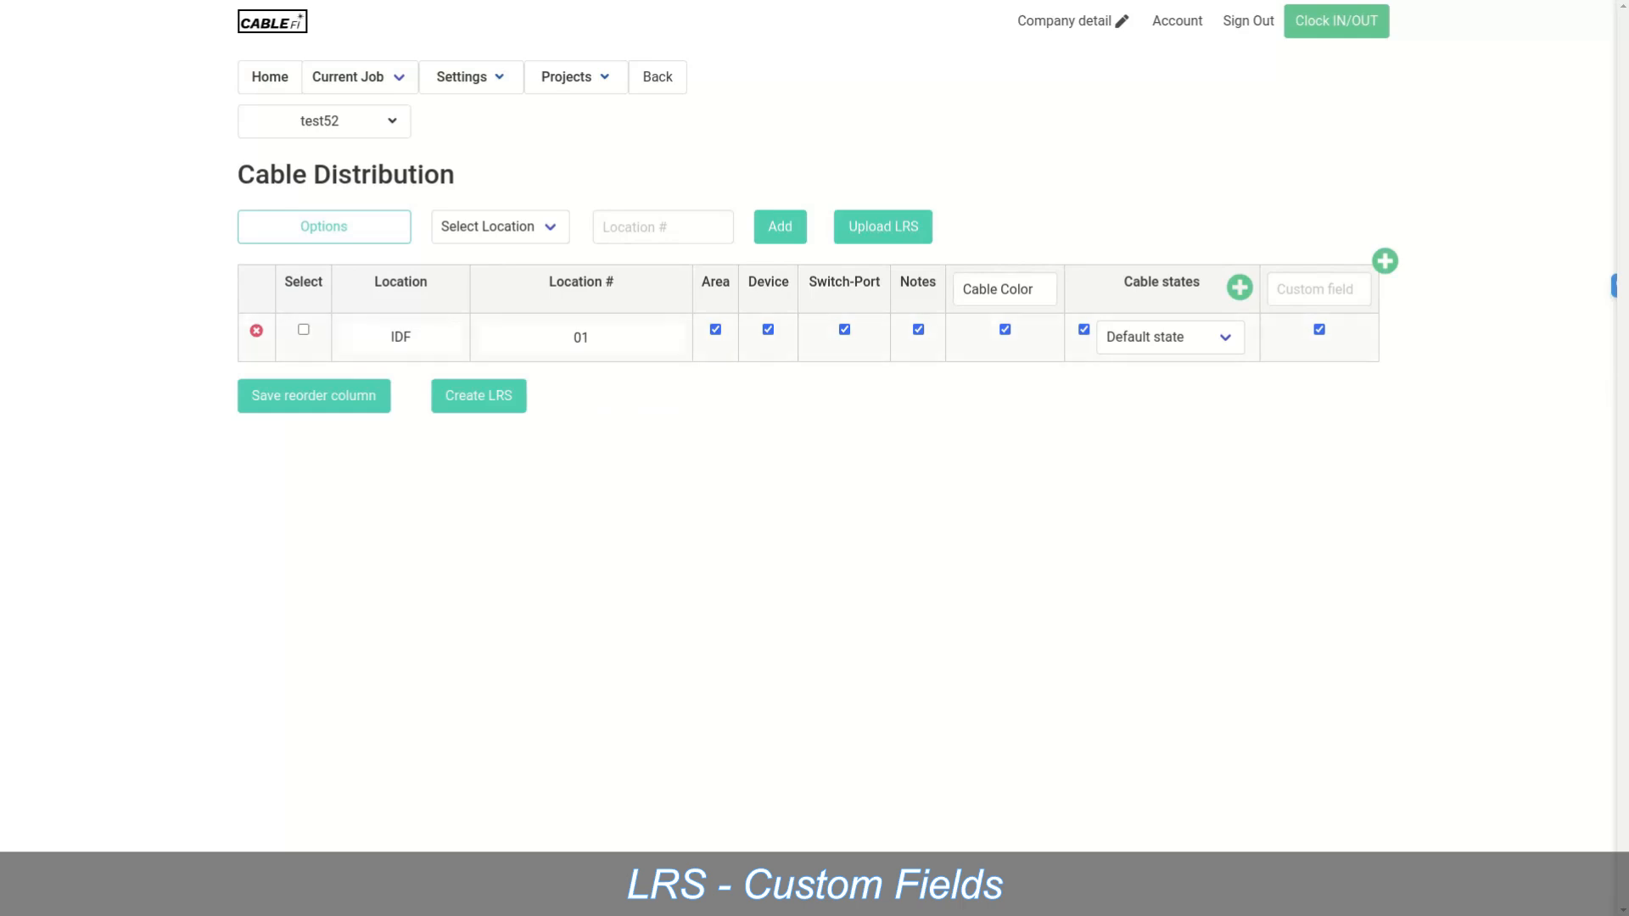
Step: Turn off the Area column, keep Notes and Switch-Port on, and save the column layout
left_click(918, 329)
left_click(844, 329)
left_click(918, 329)
left_click(715, 329)
left_click(844, 330)
left_click(313, 395)
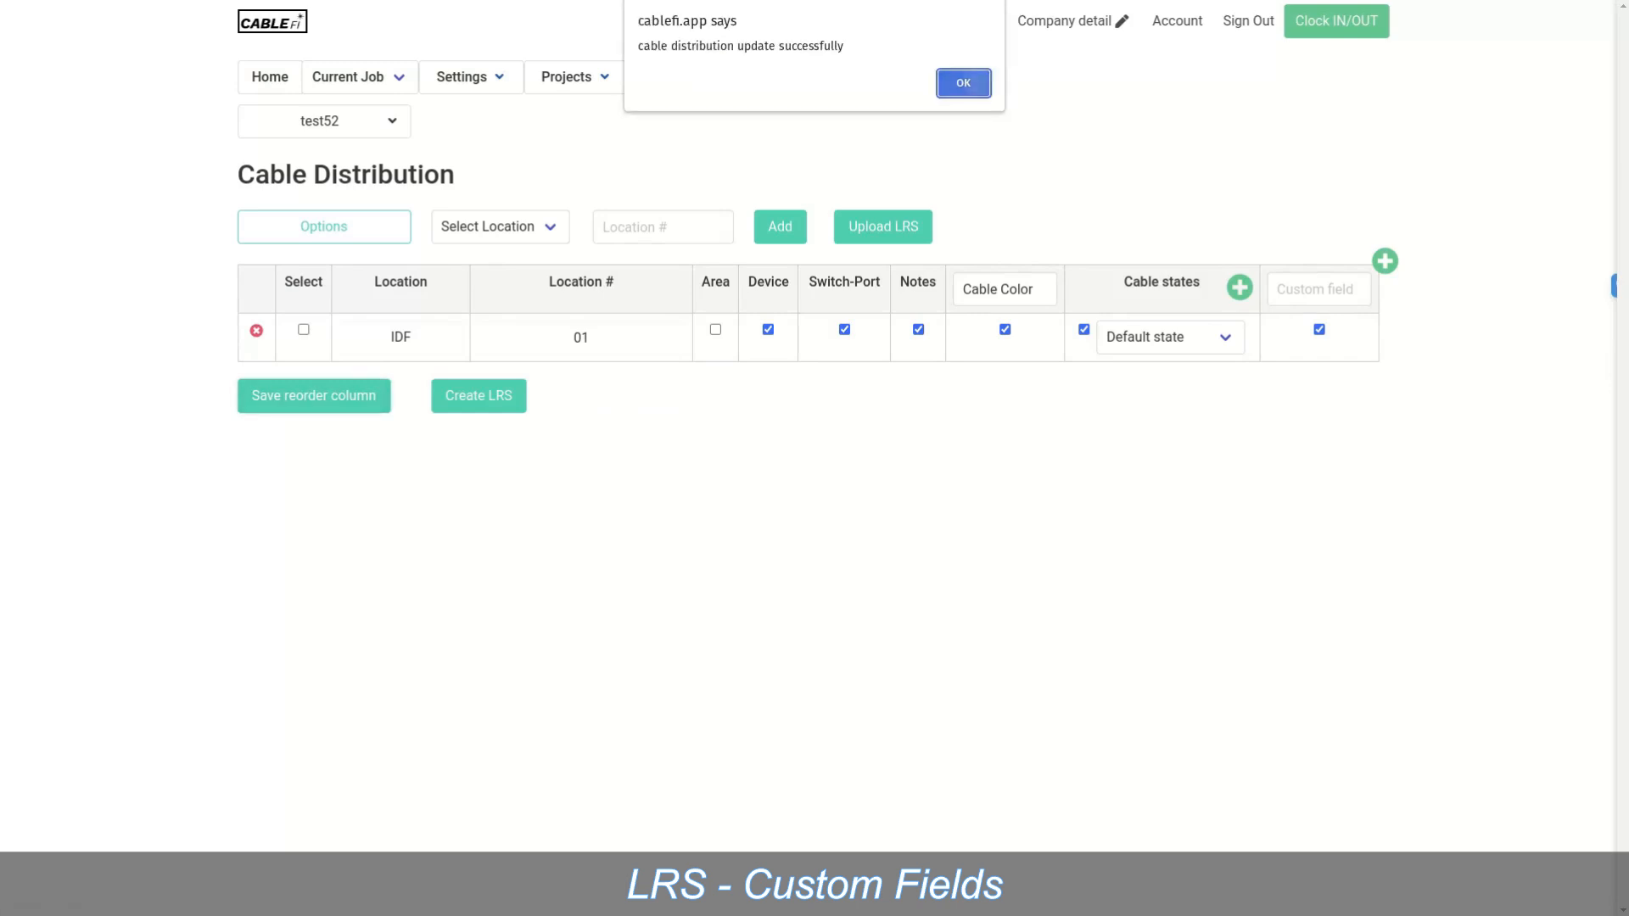
key("Return")
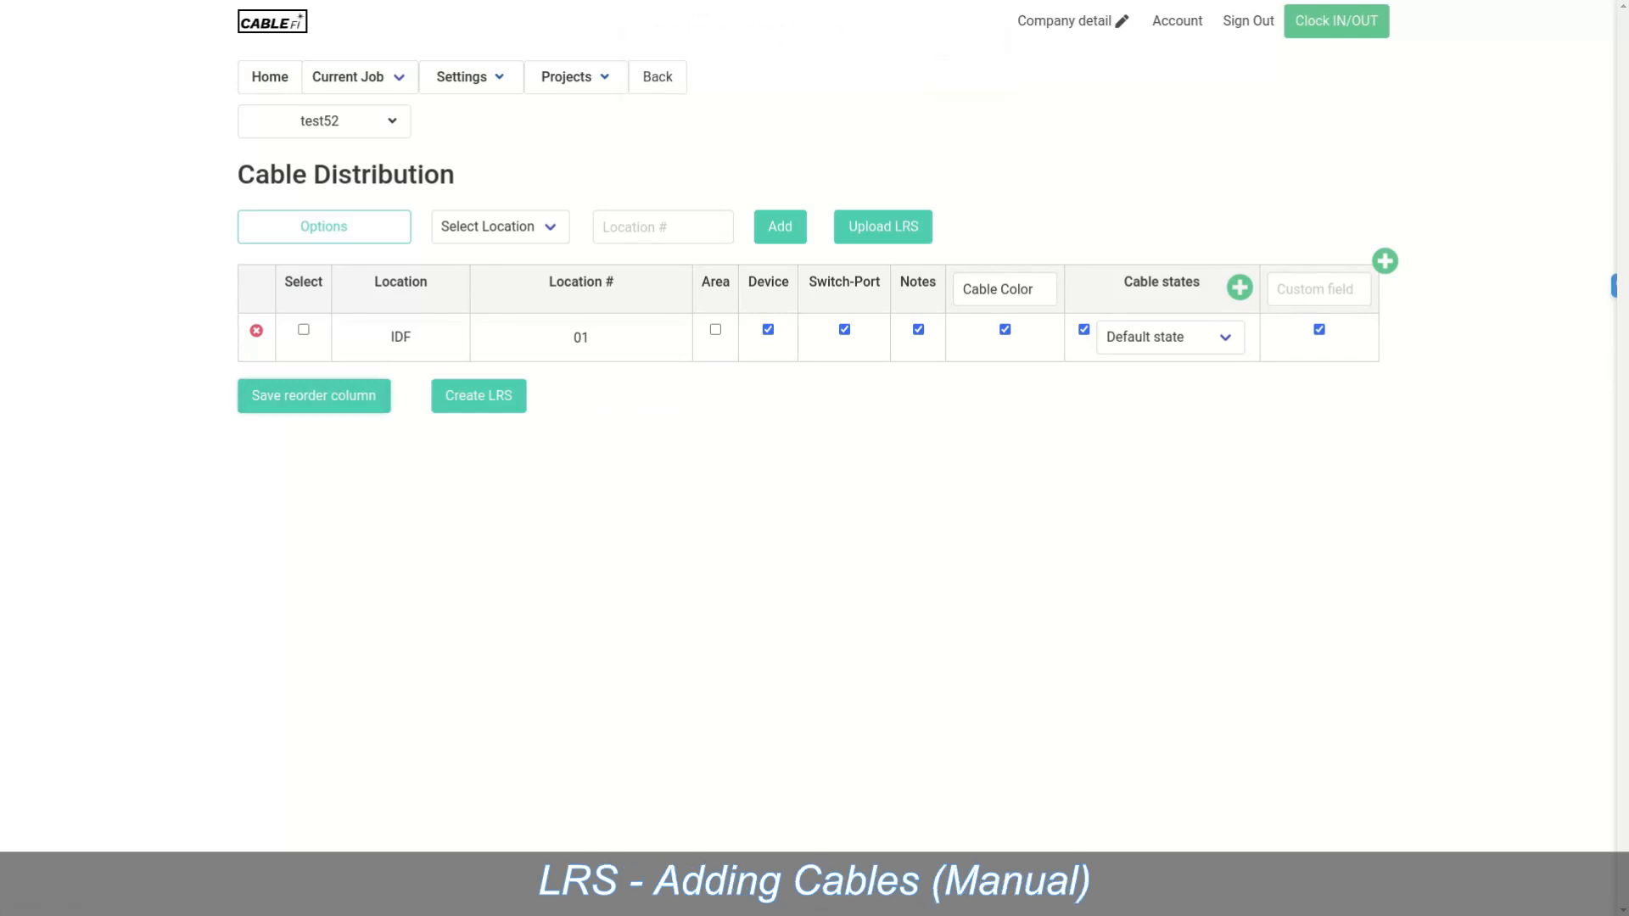
Step: From test52's Line Run Summary, expand IDF-01 and start a new cable line there
mouse_move(324, 122)
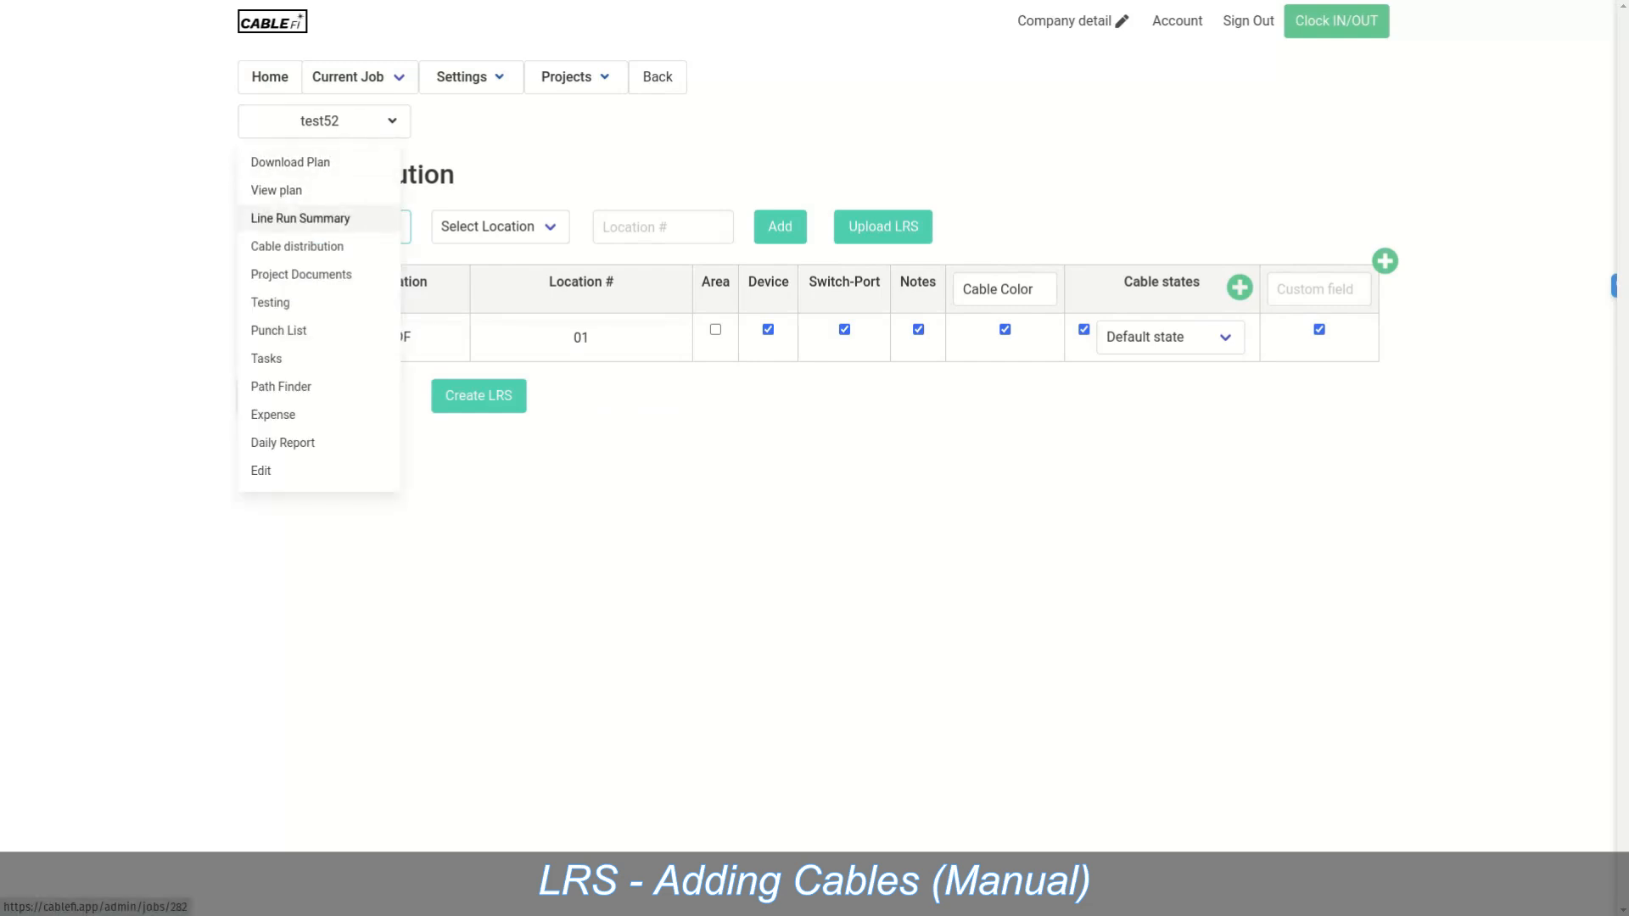
left_click(300, 218)
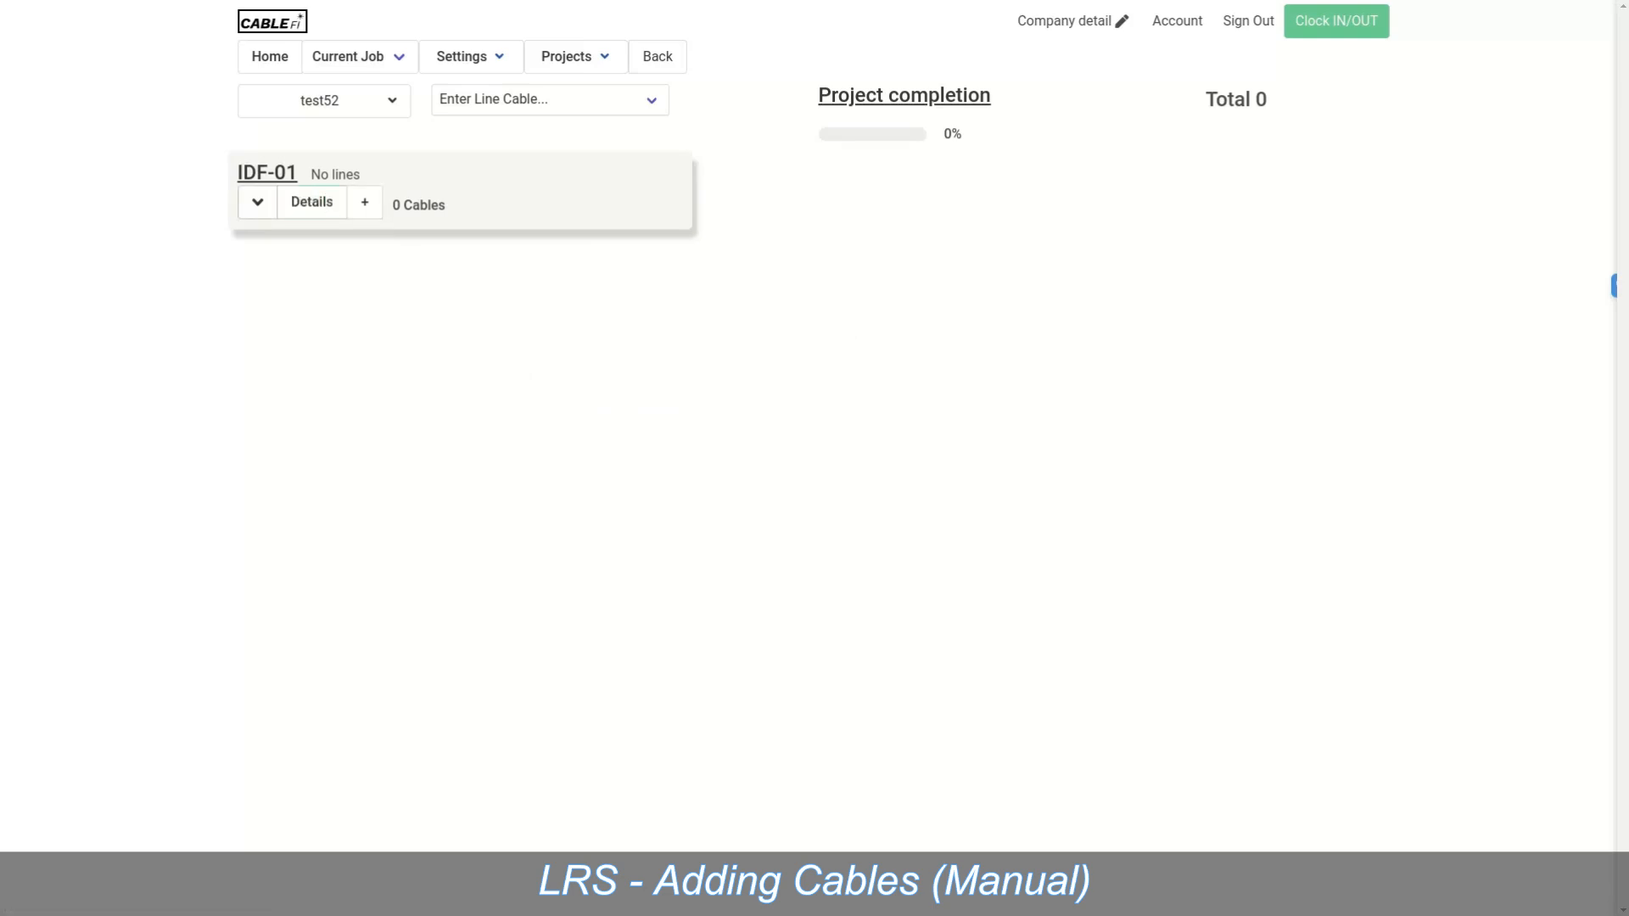
left_click(258, 203)
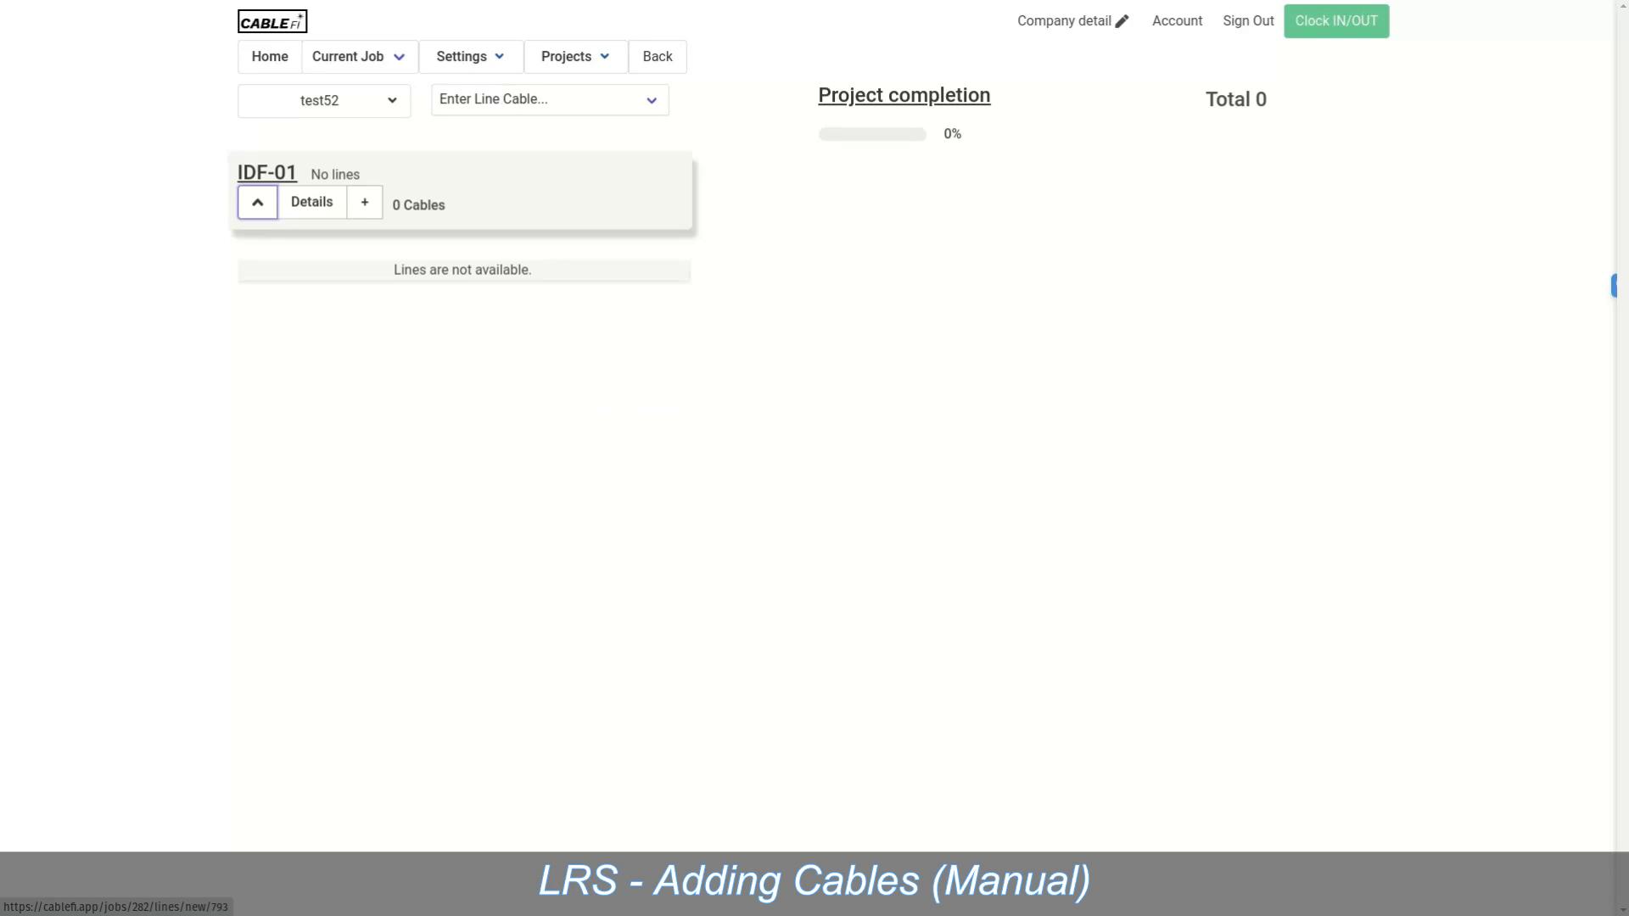
left_click(365, 202)
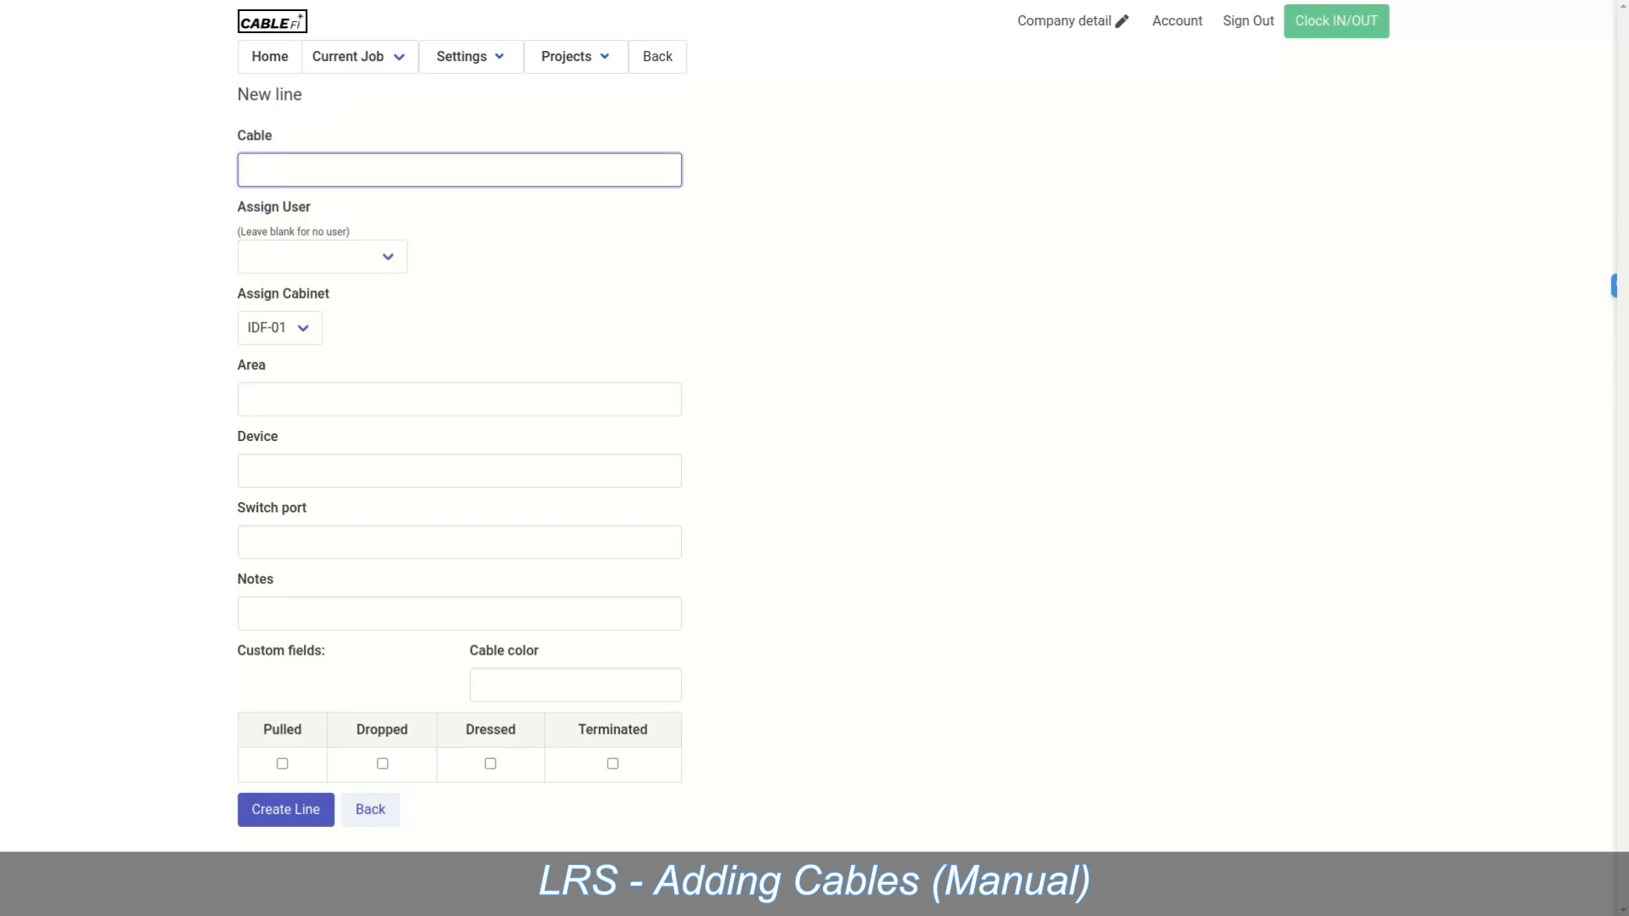
Step: Enter cable 1-101 with area Office, device Computer and cable colour White
type("1-101")
left_click(459, 399)
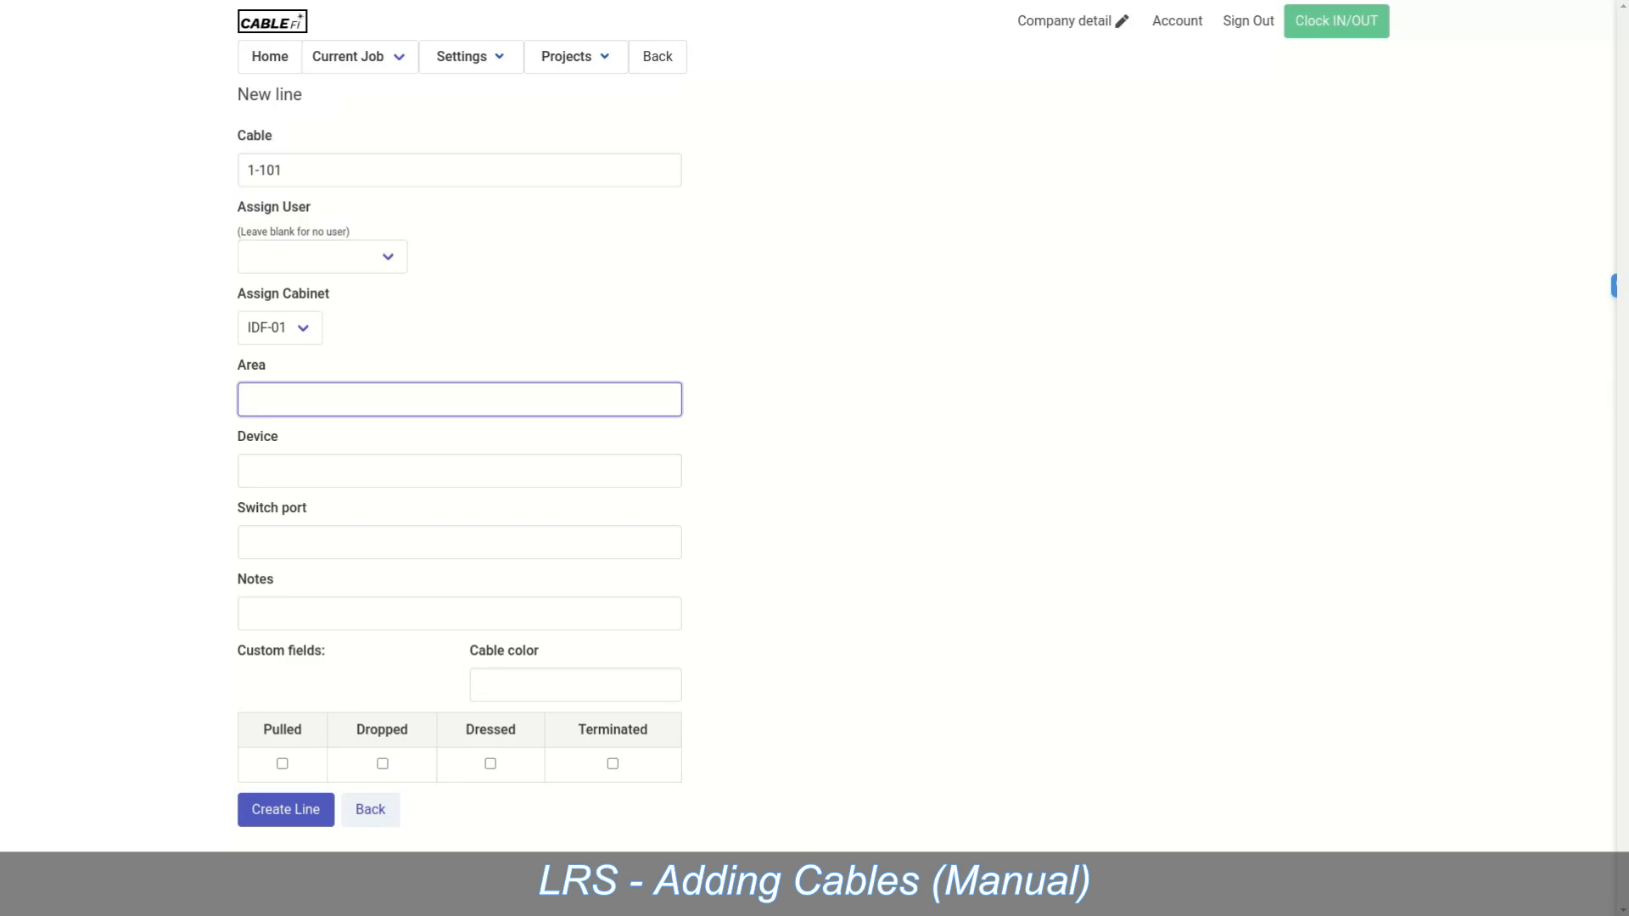
type("Office")
left_click(459, 471)
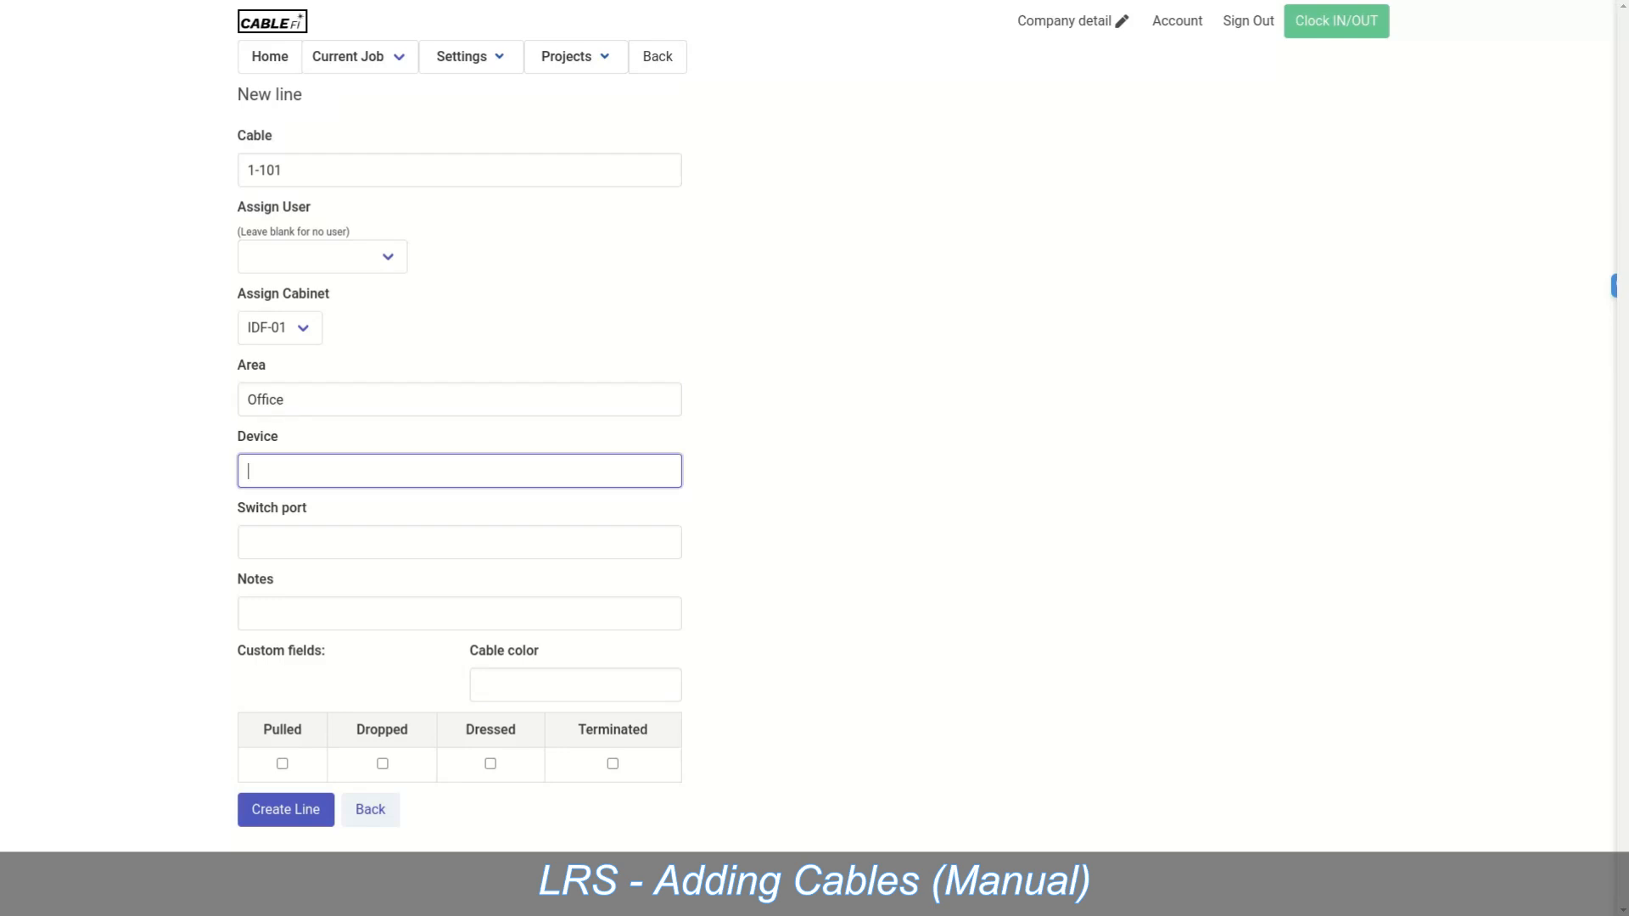
type("Computer")
left_click(575, 685)
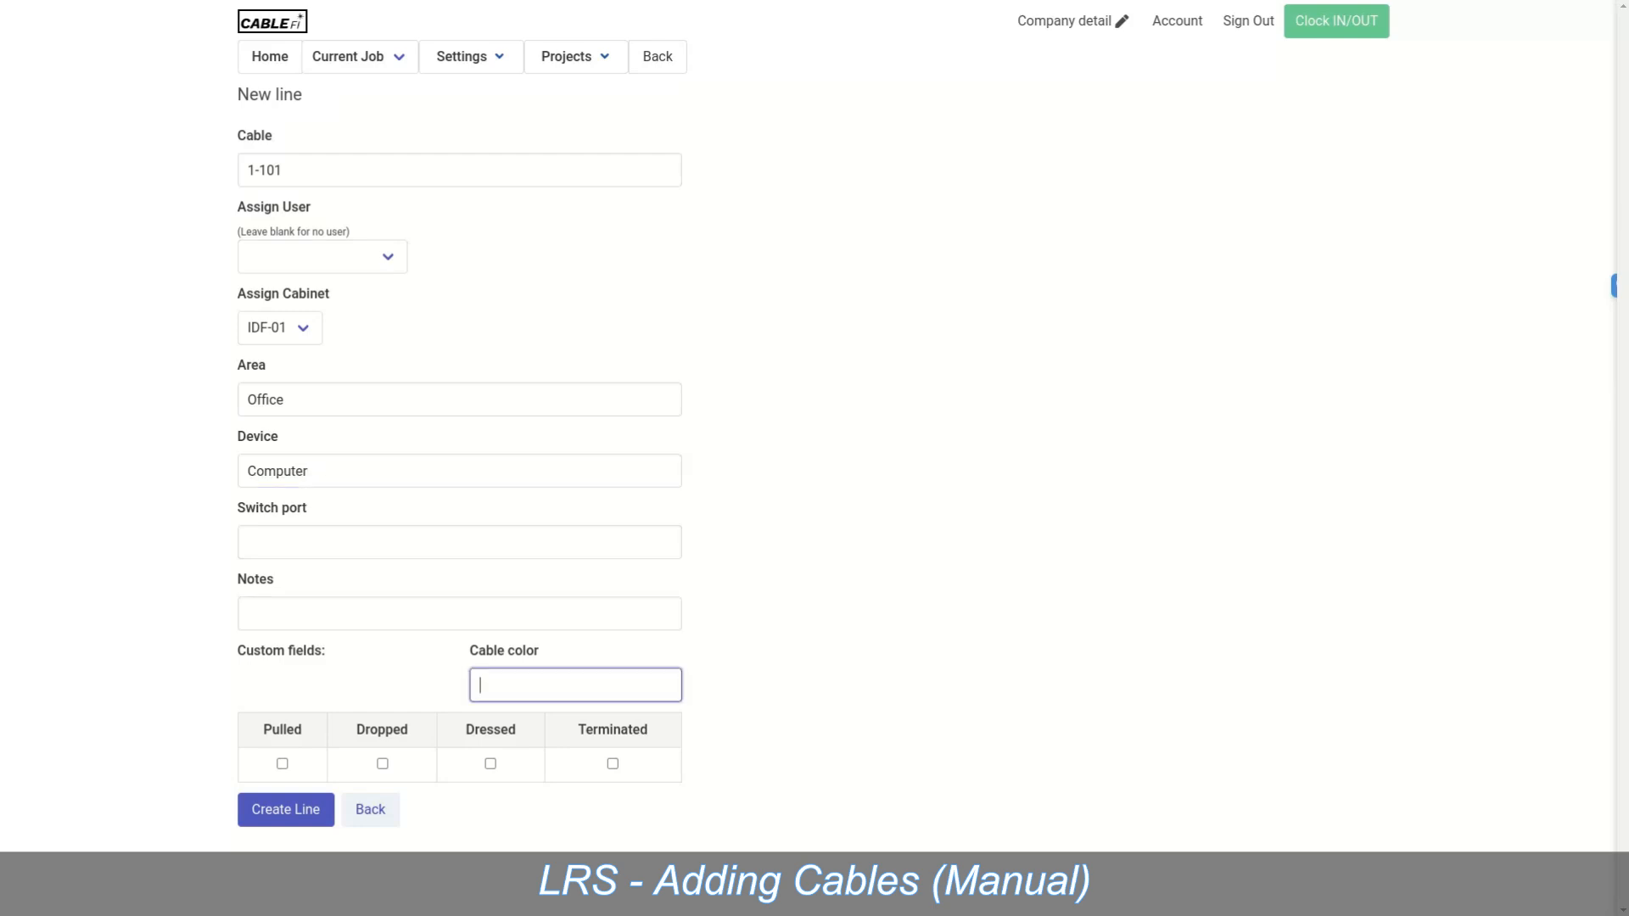
type("White")
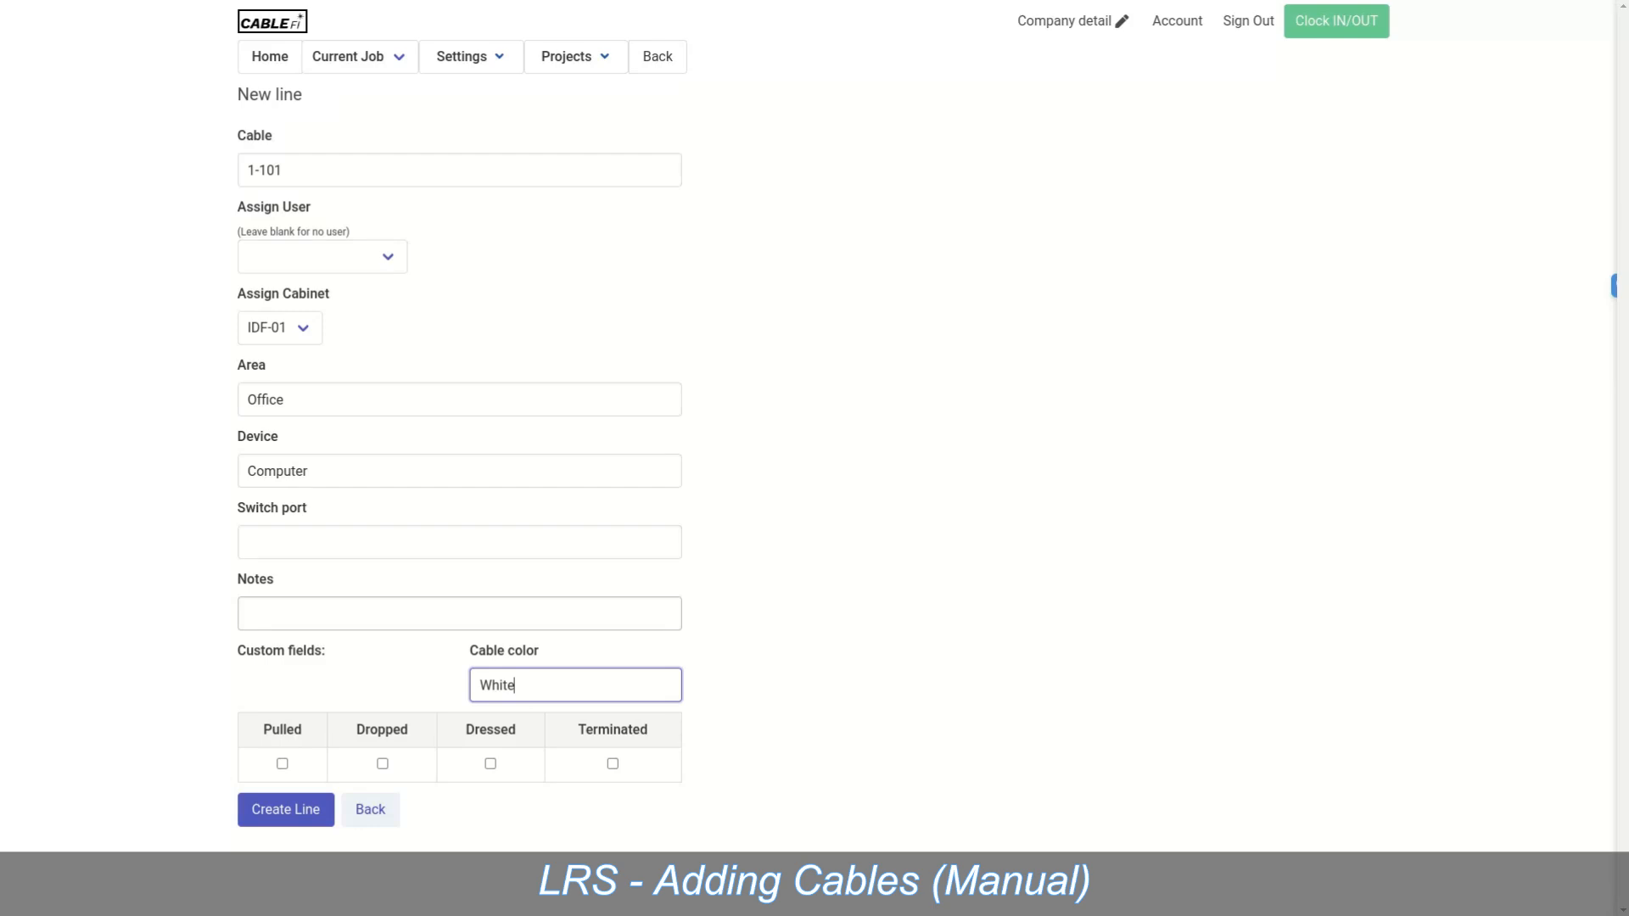
left_click(459, 613)
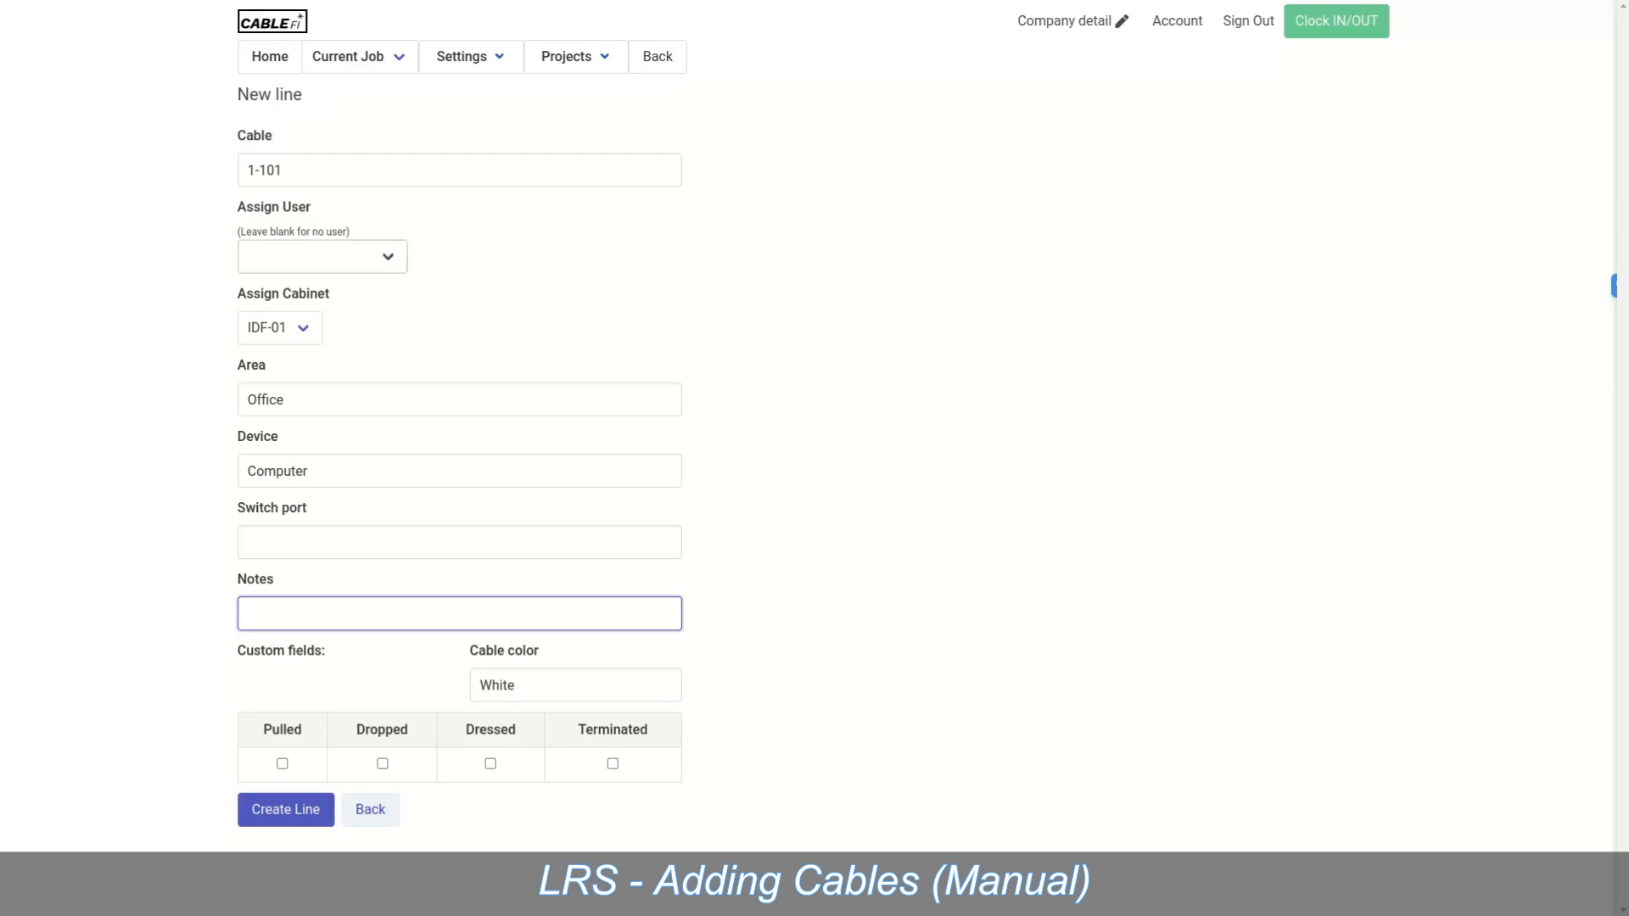
Step: Leave Assign User empty, create the line, and show IDF-01's cable table
left_click(339, 258)
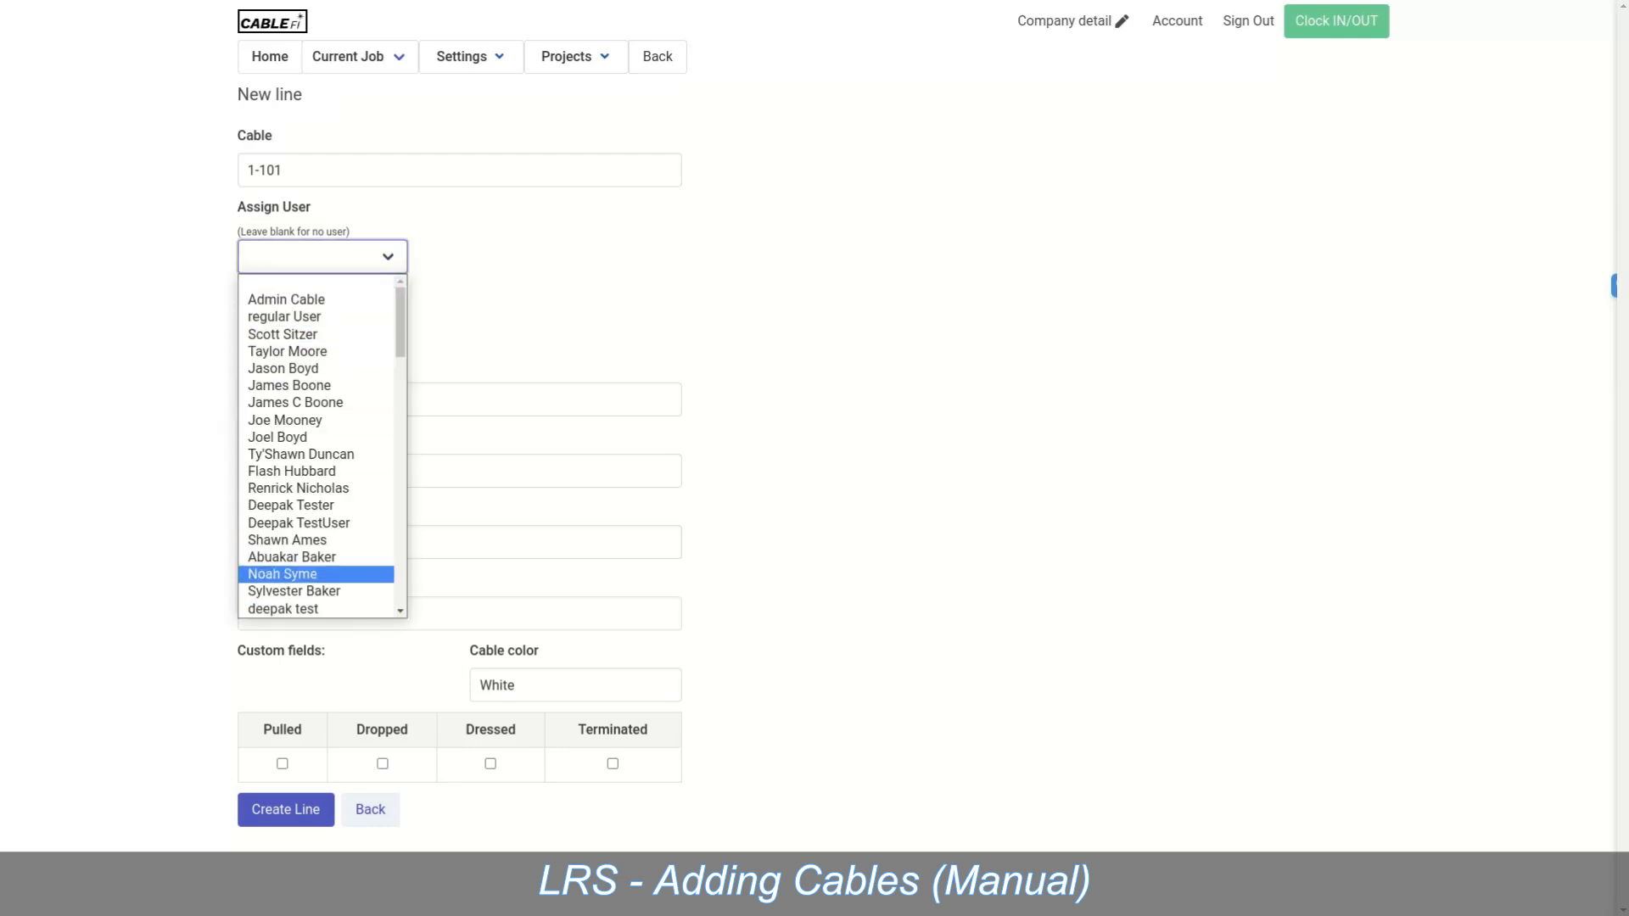
key("Escape")
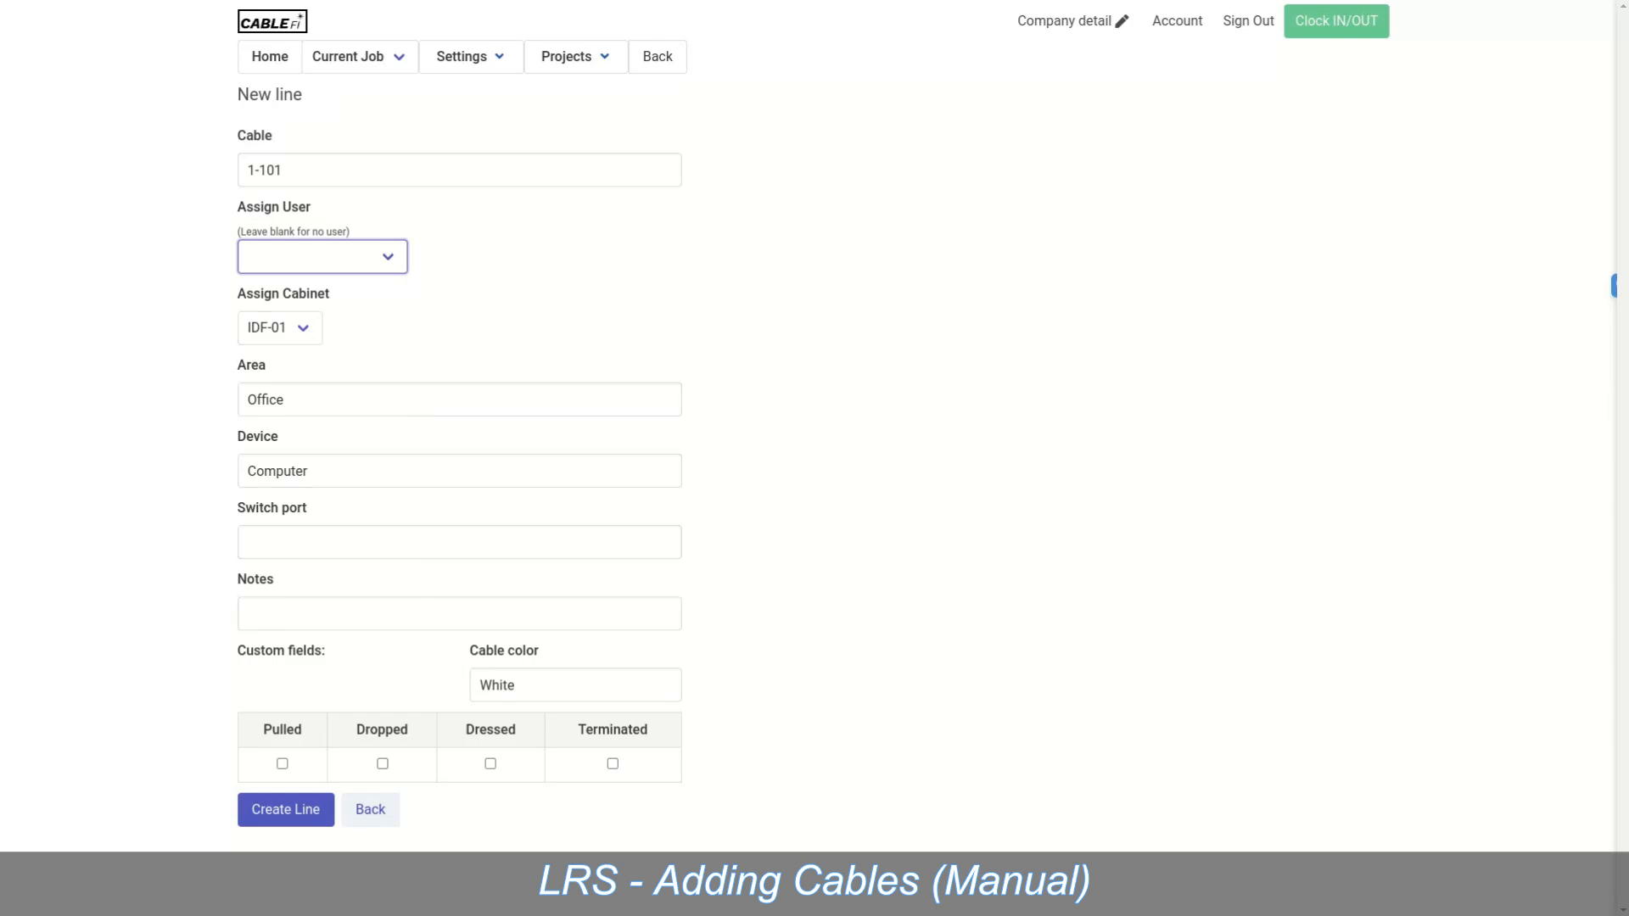
left_click(285, 809)
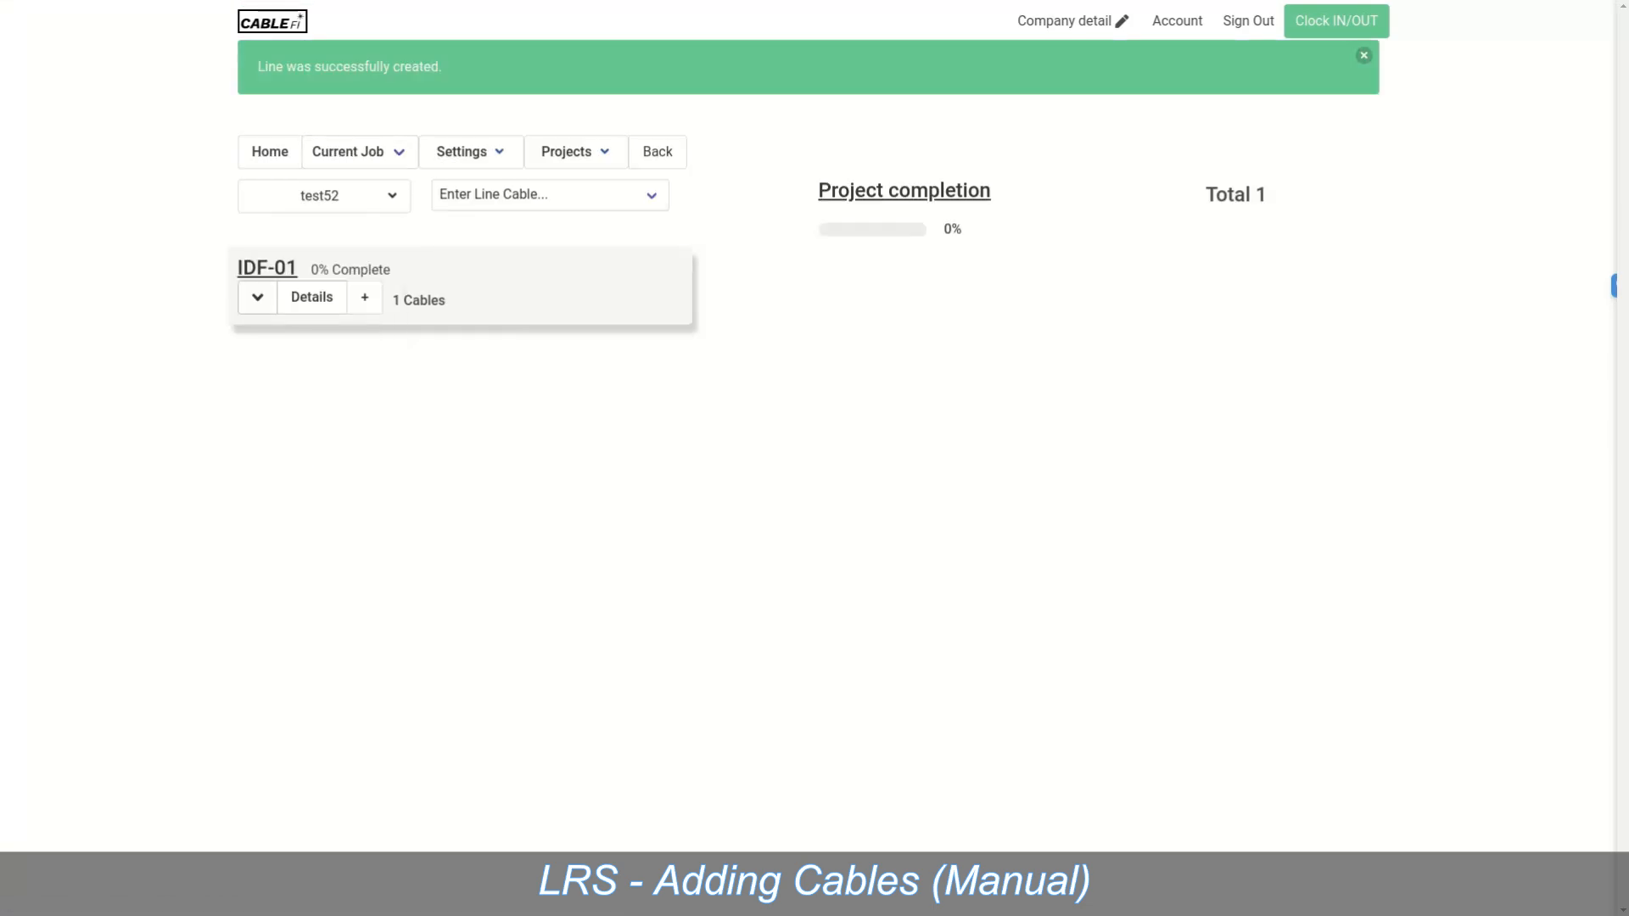
left_click(257, 297)
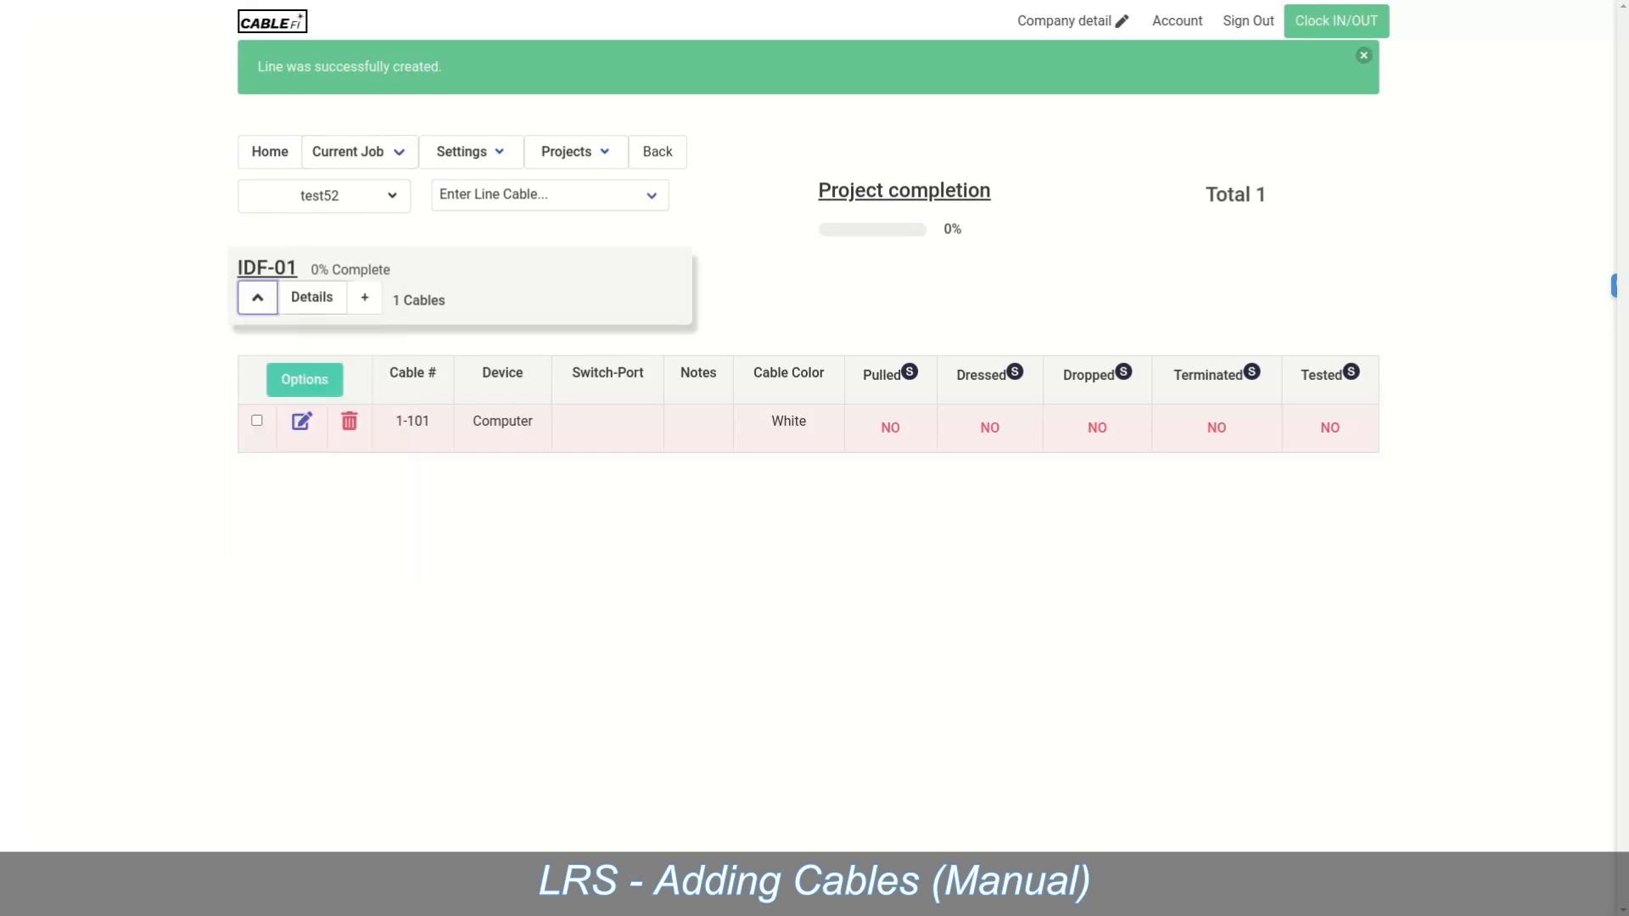
Step: Apply the test list01 cable states in Cable distribution, then go back to Line Run Summary
mouse_move(324, 196)
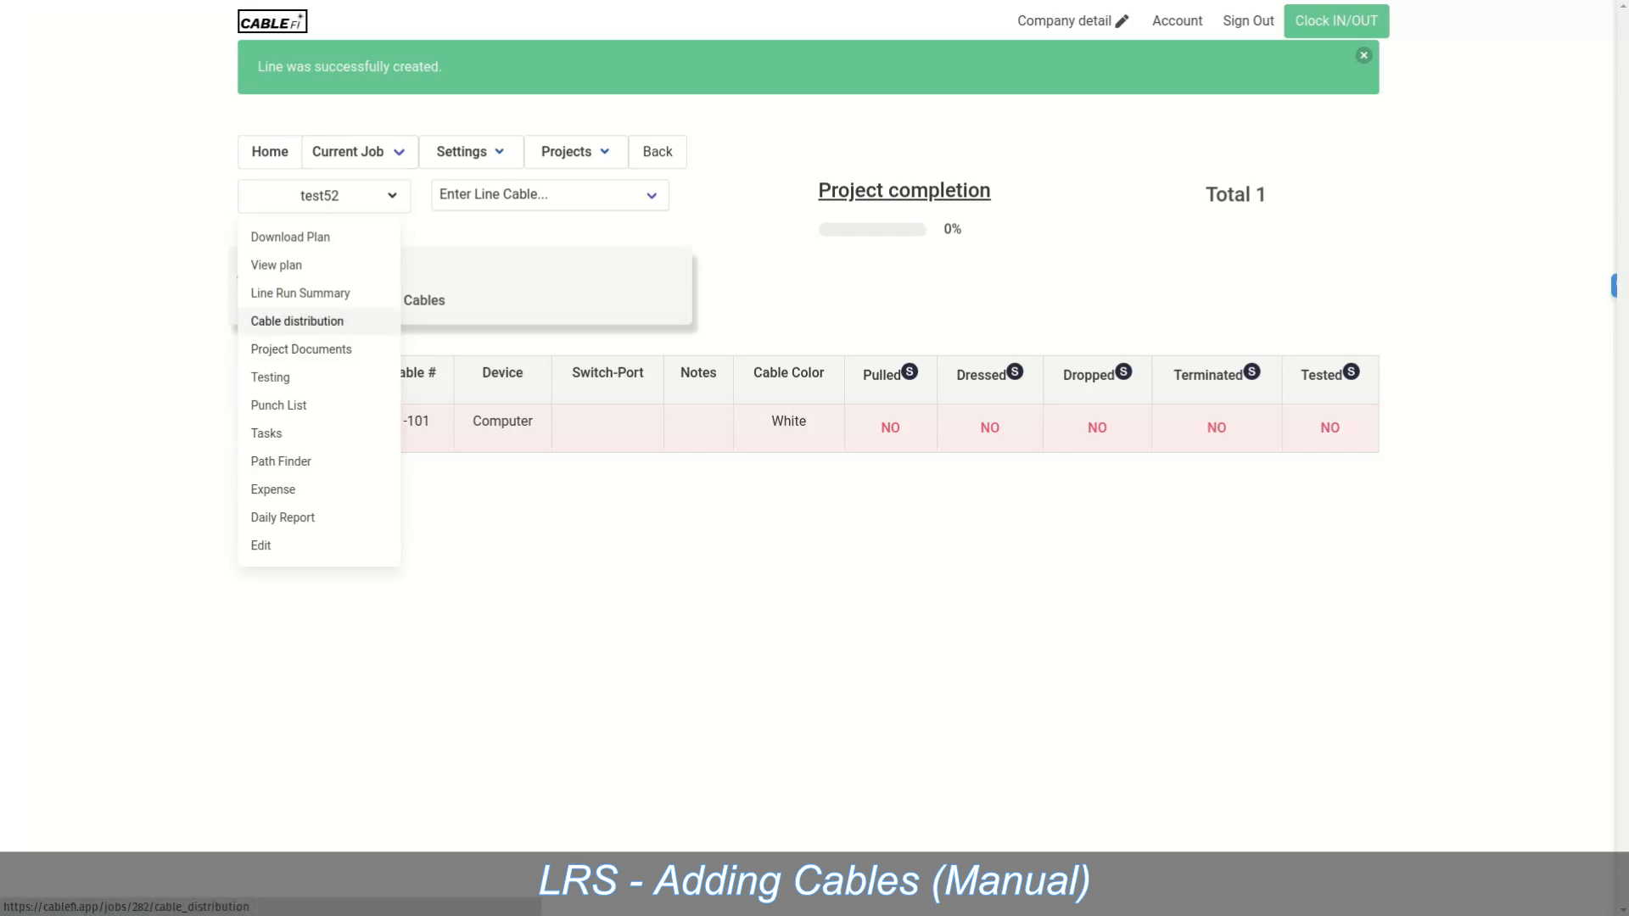
left_click(297, 320)
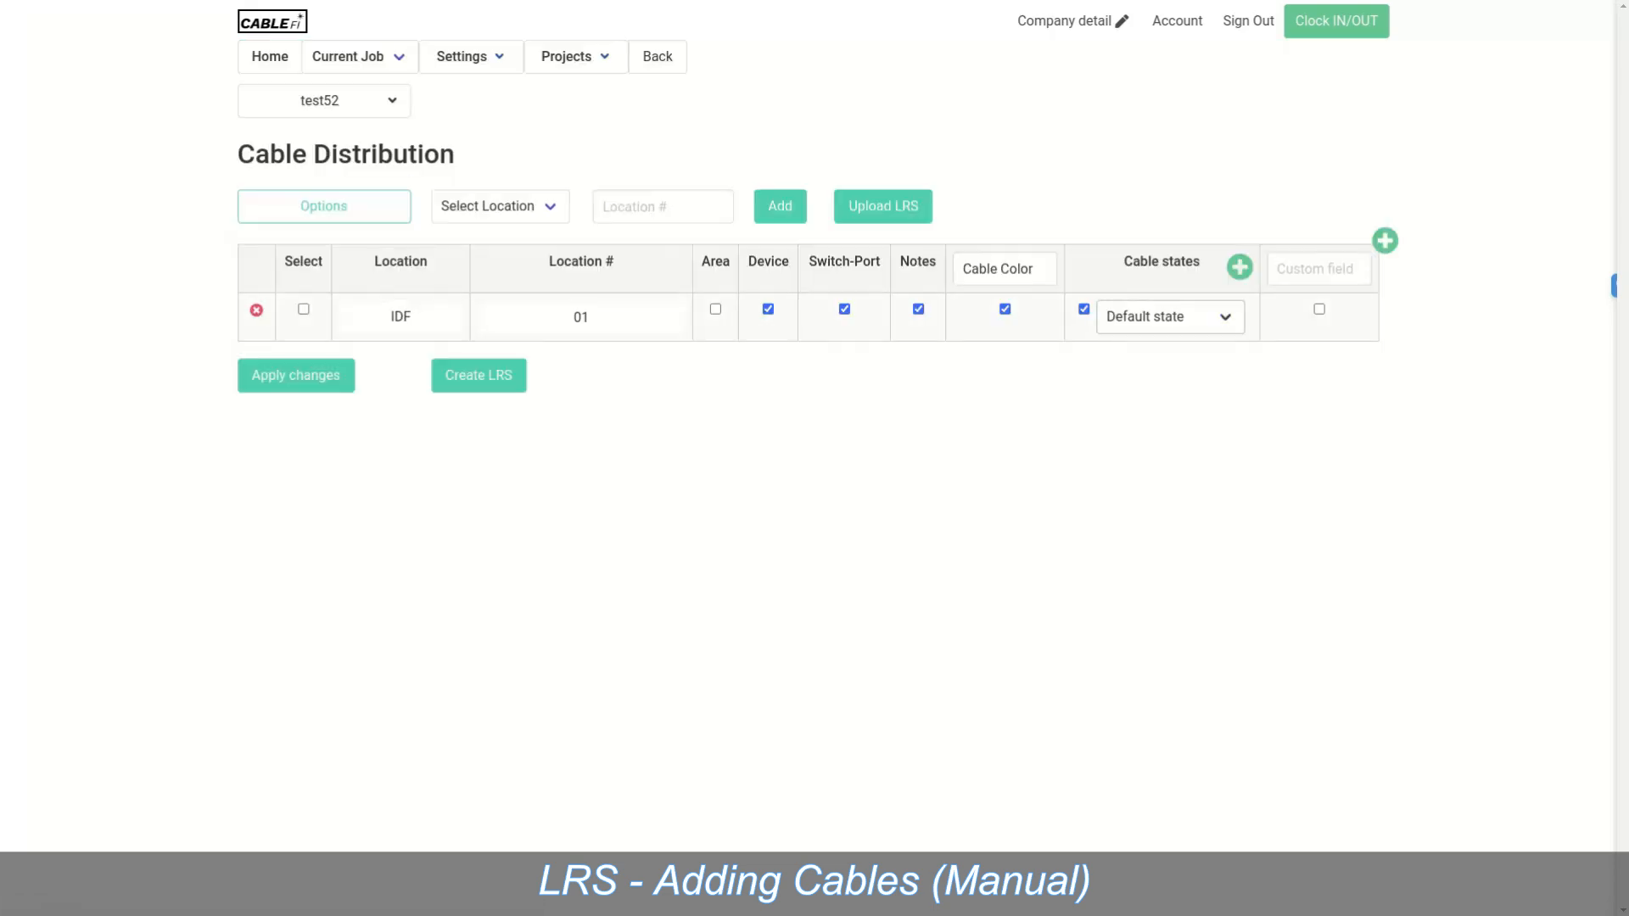
left_click(1171, 318)
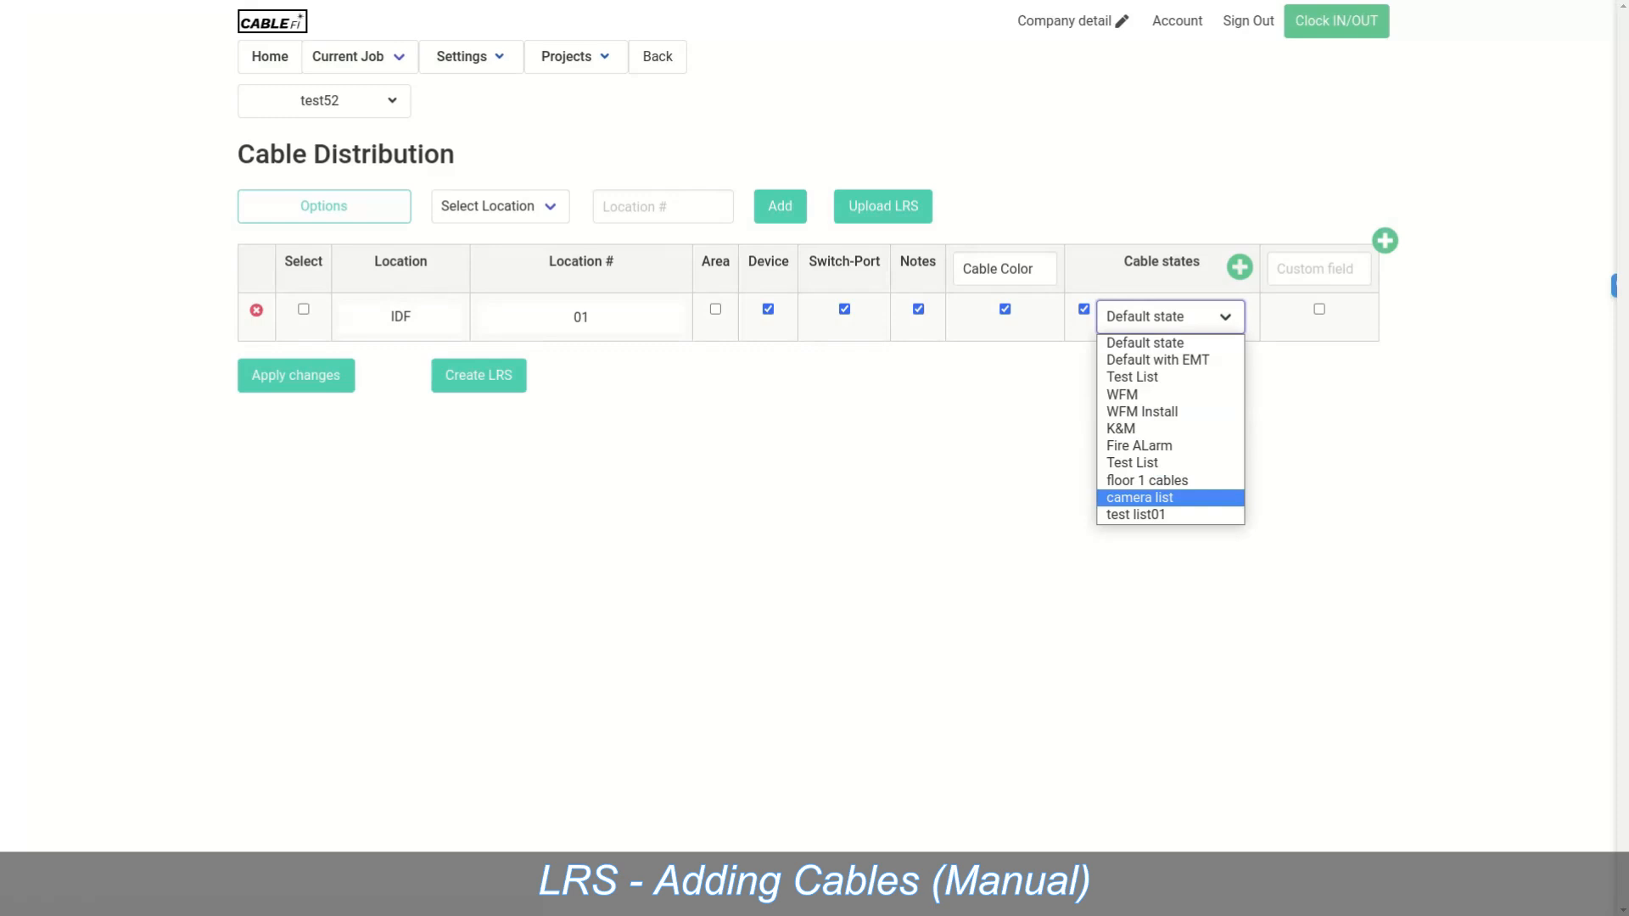
left_click(1136, 515)
left_click(296, 376)
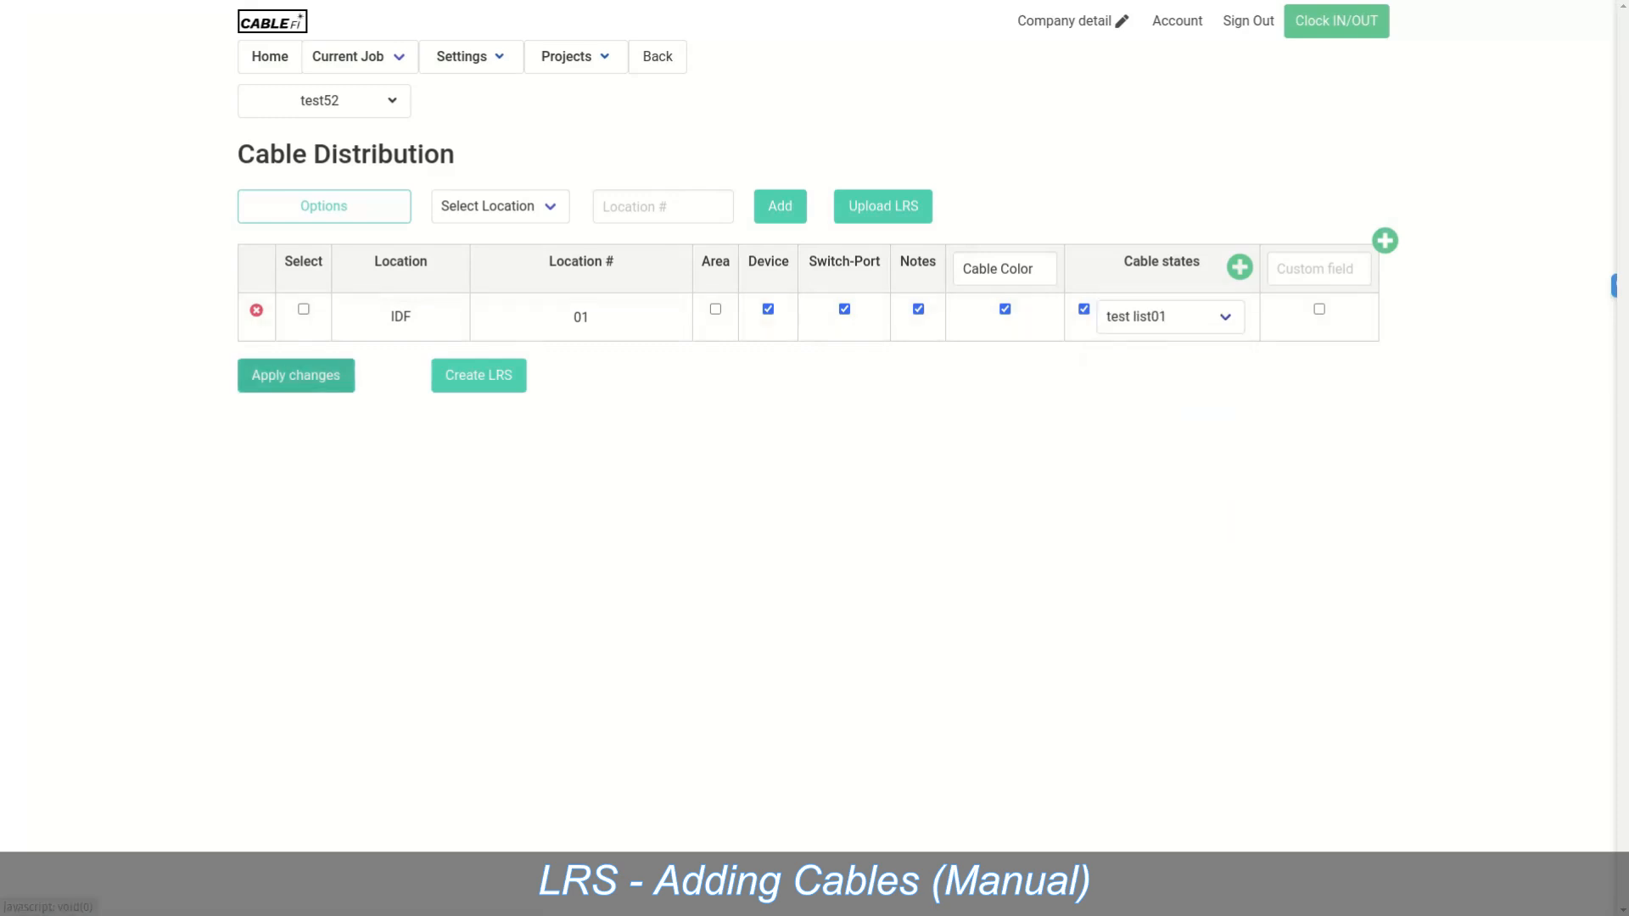
left_click(963, 83)
left_click(347, 56)
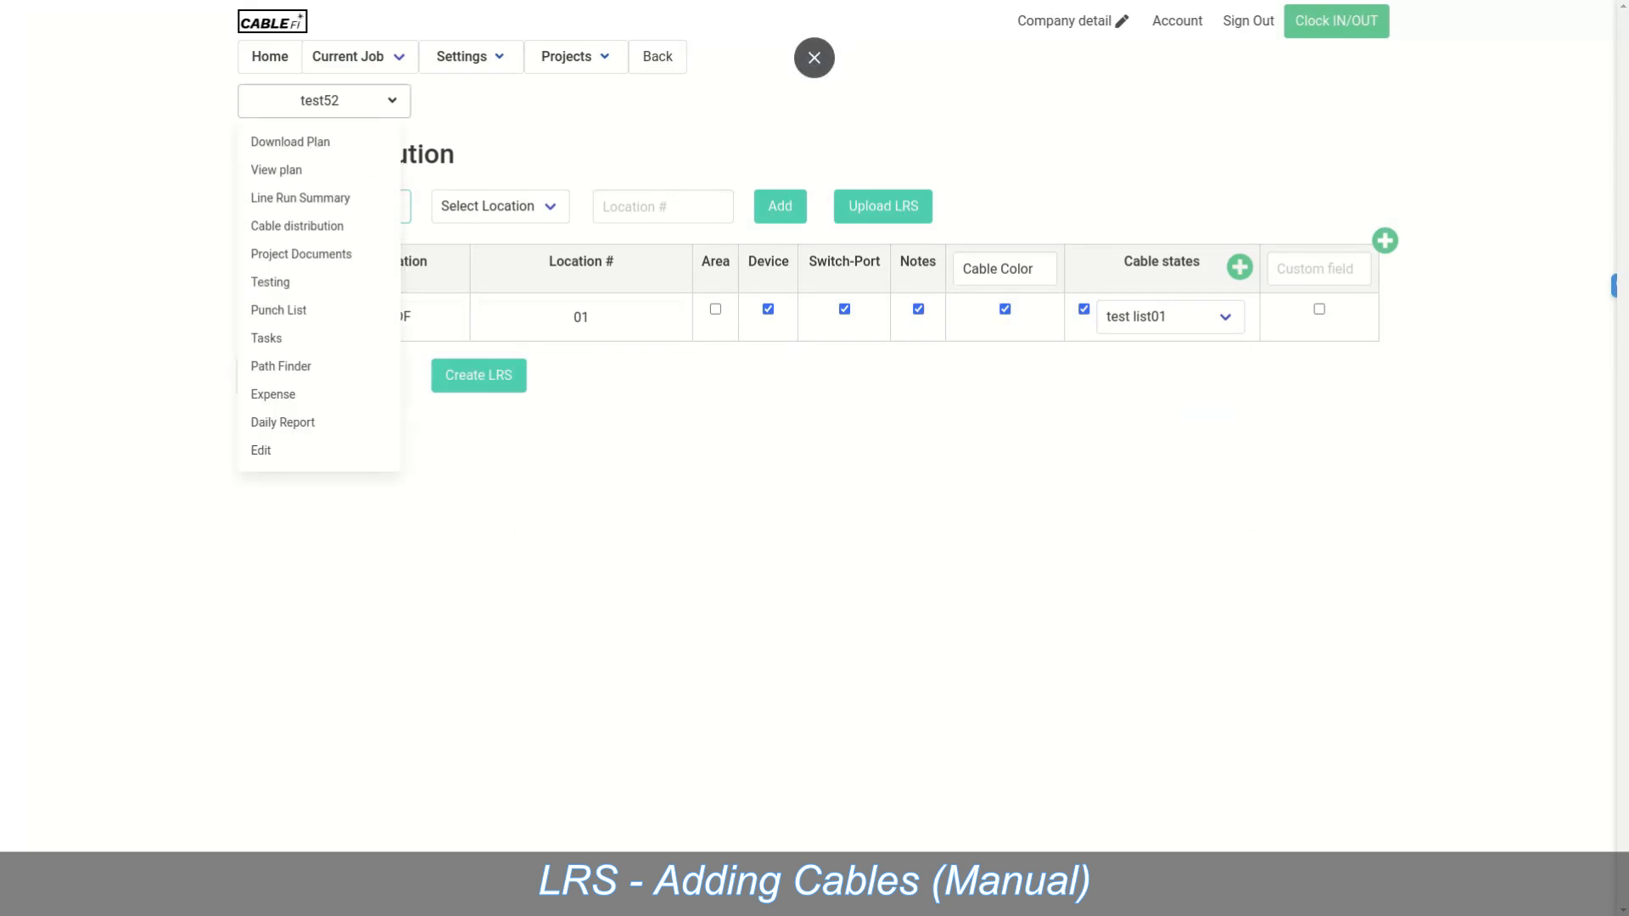
left_click(293, 198)
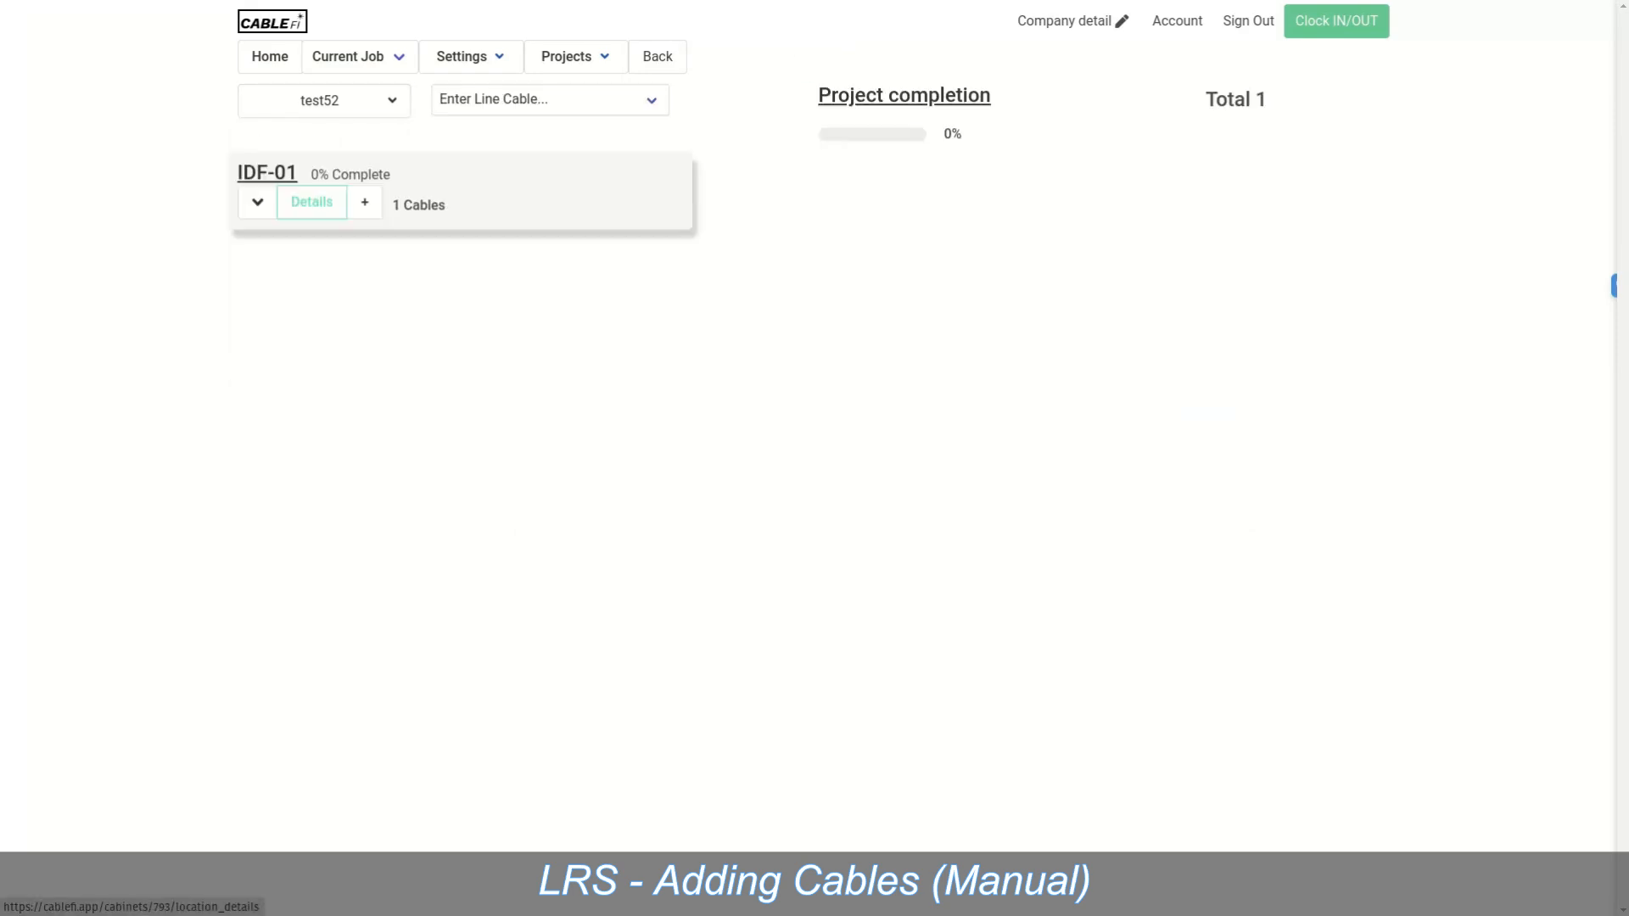
Step: Expand IDF-01 and open row 1-101 in the Editing line form
left_click(257, 202)
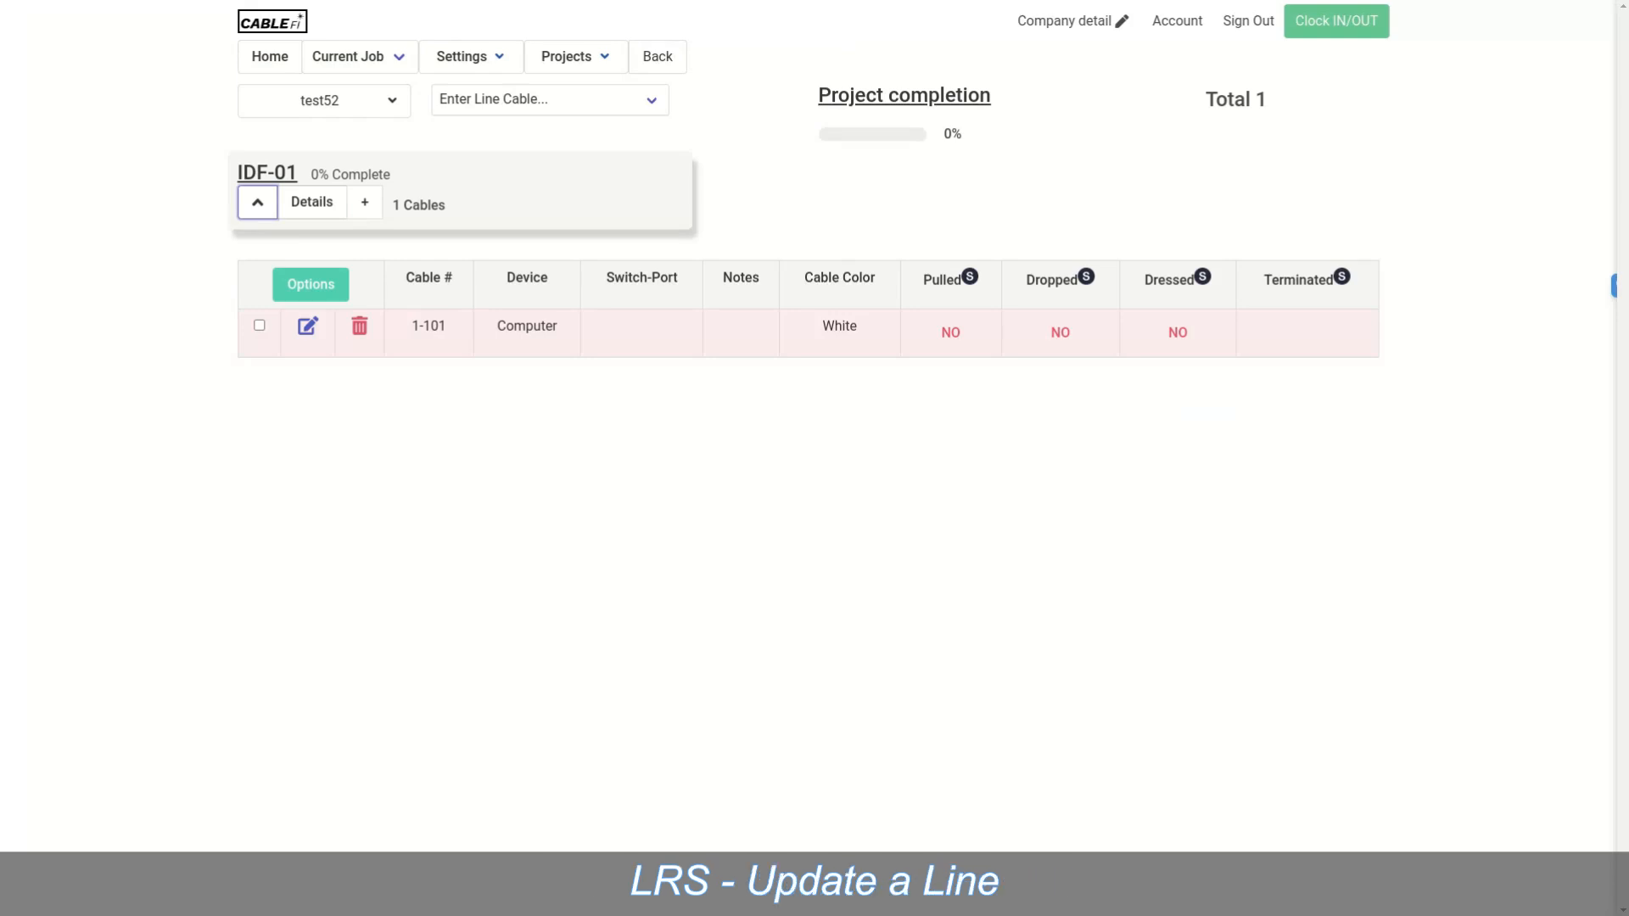
left_click(308, 326)
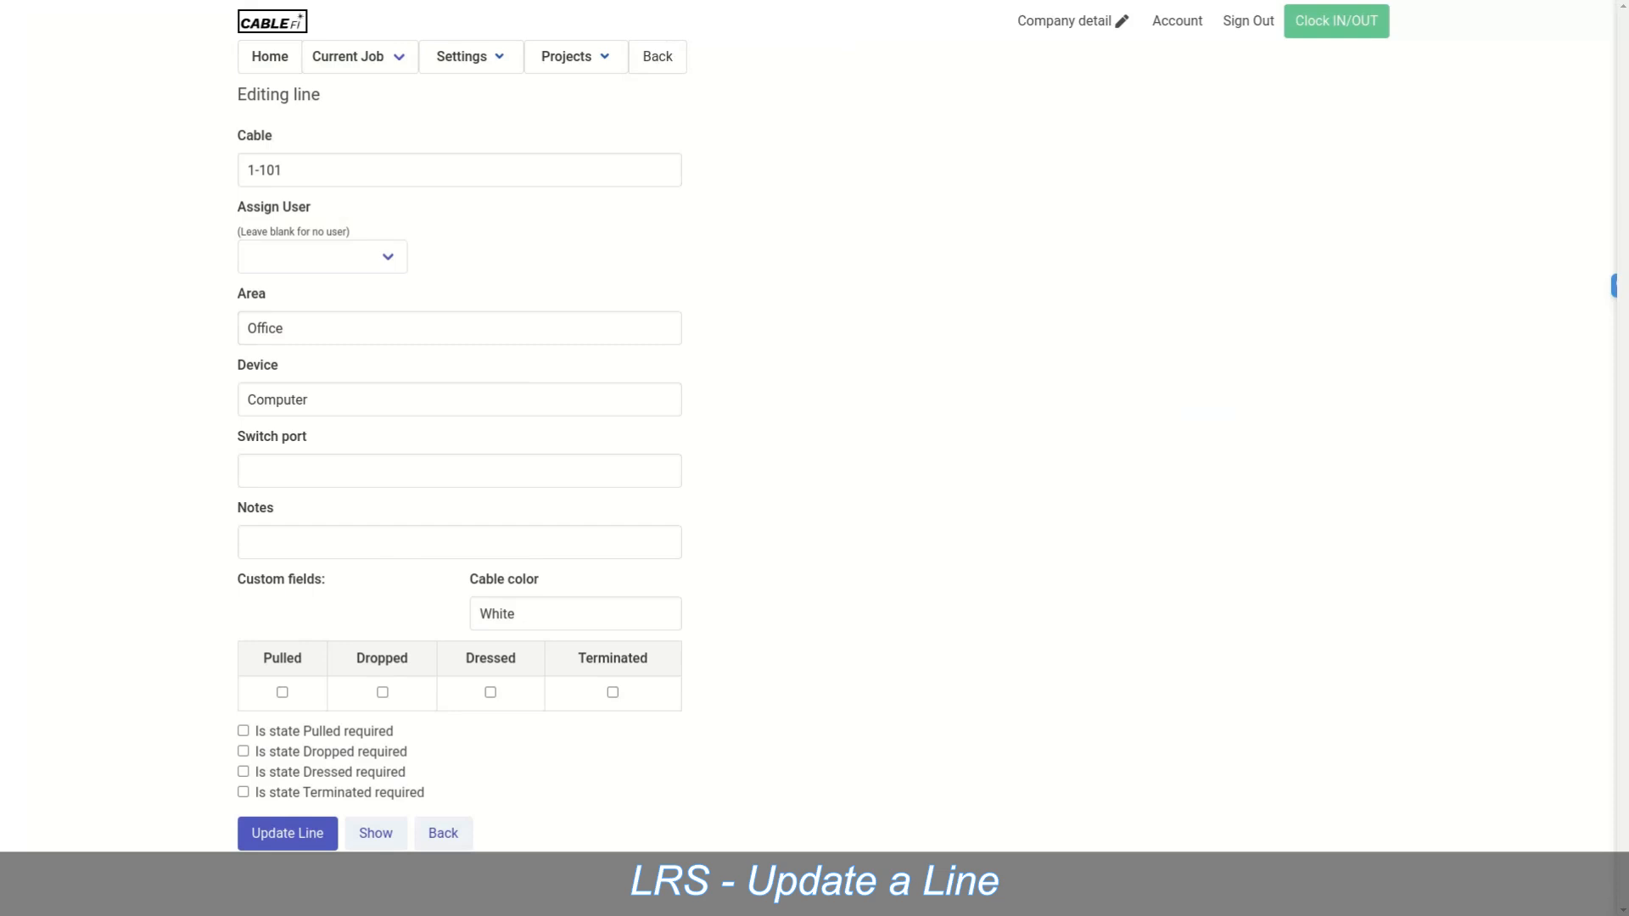
Step: Require the Terminated state for cable 1-101, update the line, and select its row under IDF-01
left_click(244, 792)
left_click(287, 833)
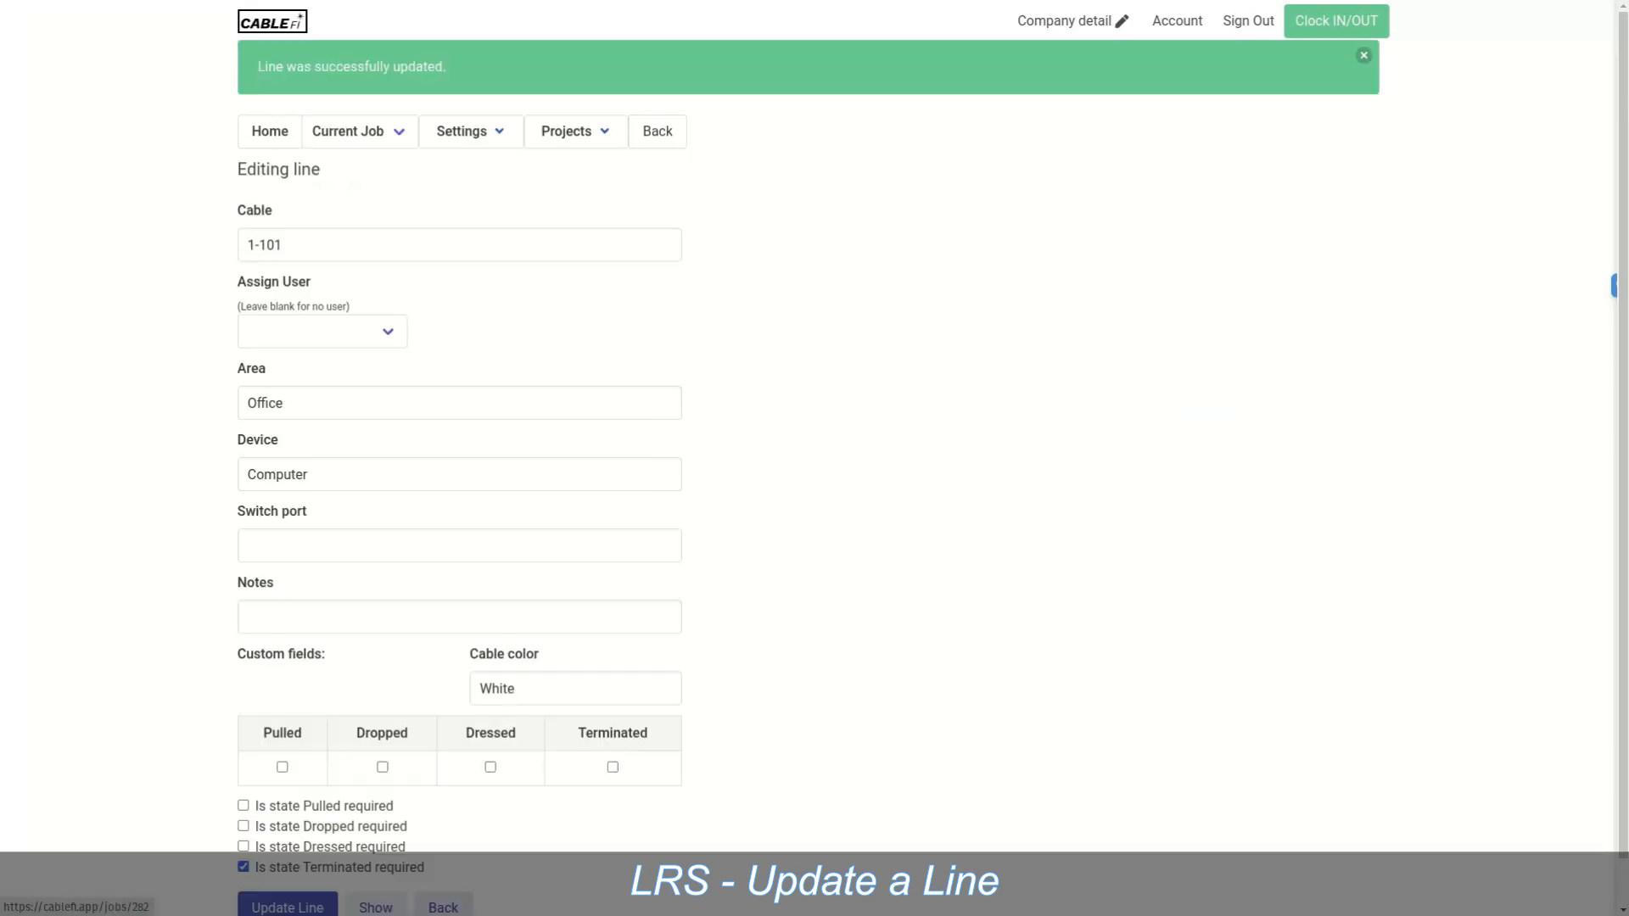
left_click(270, 131)
left_click(257, 202)
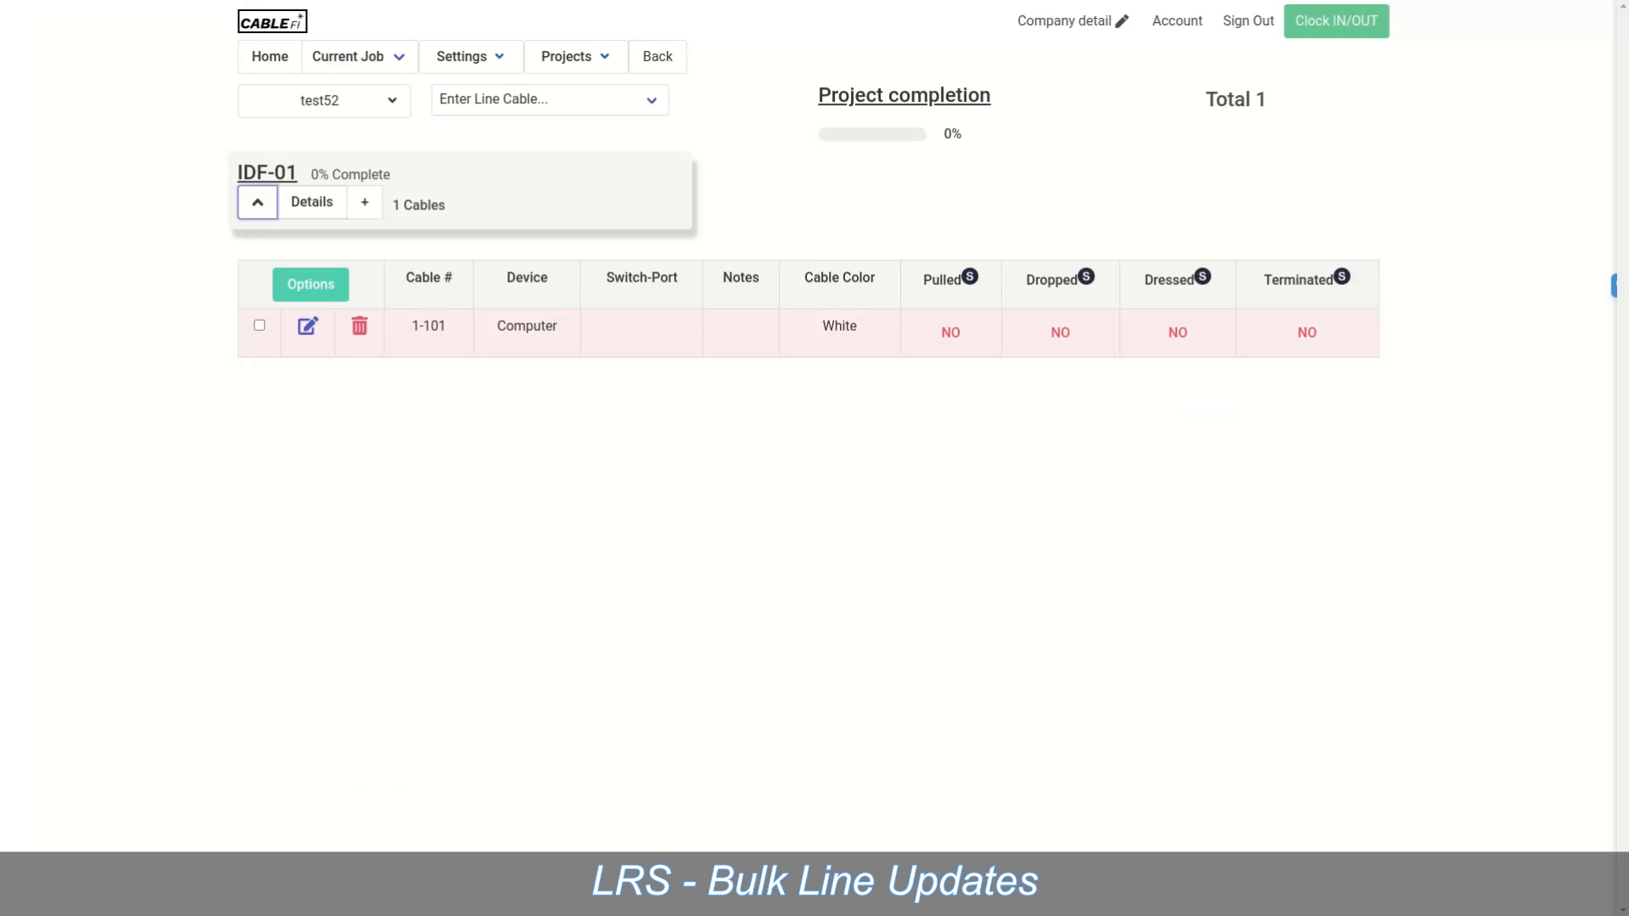
left_click(259, 326)
Step: In IDF Options, save Terminated as a required state for the selected cable, then close the dialog
left_click(311, 285)
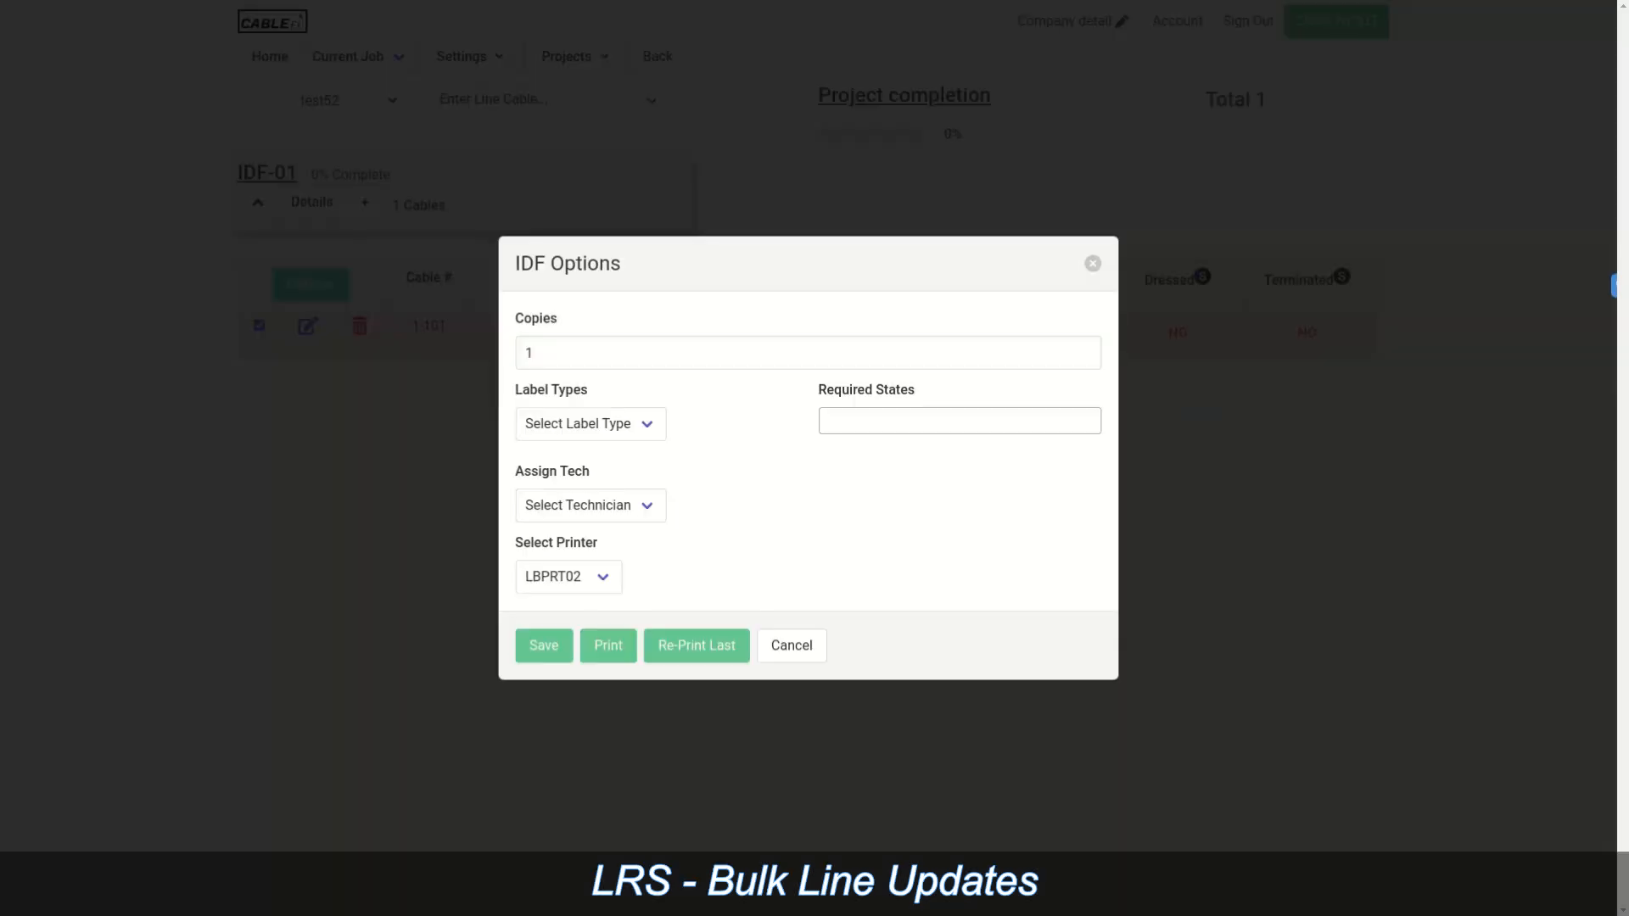
left_click(959, 421)
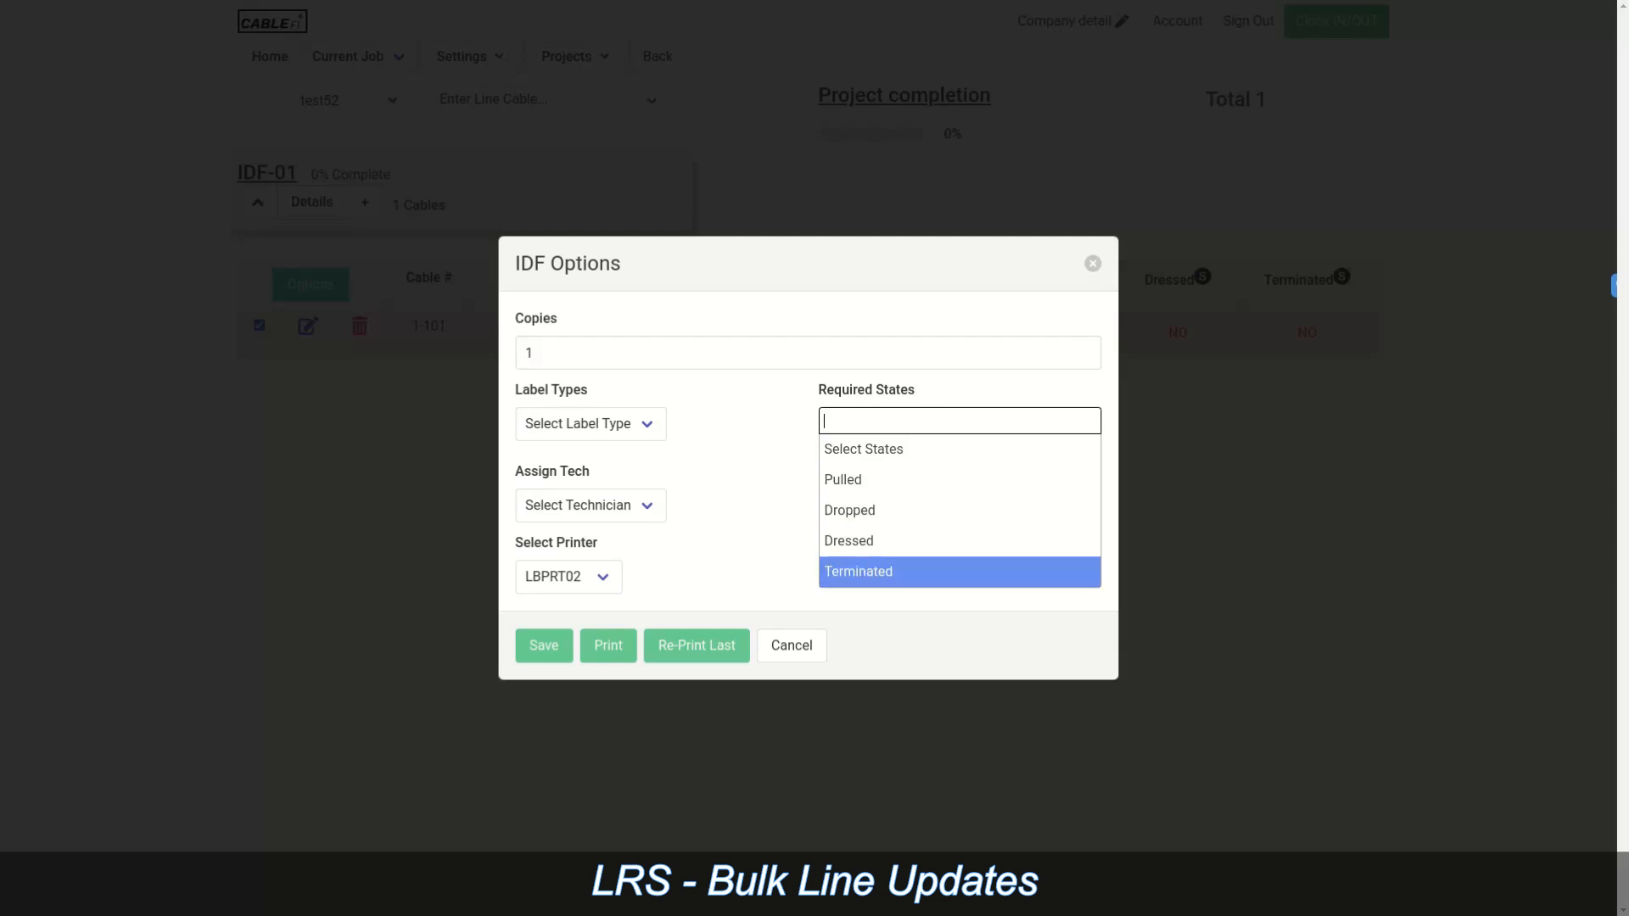
key("Return")
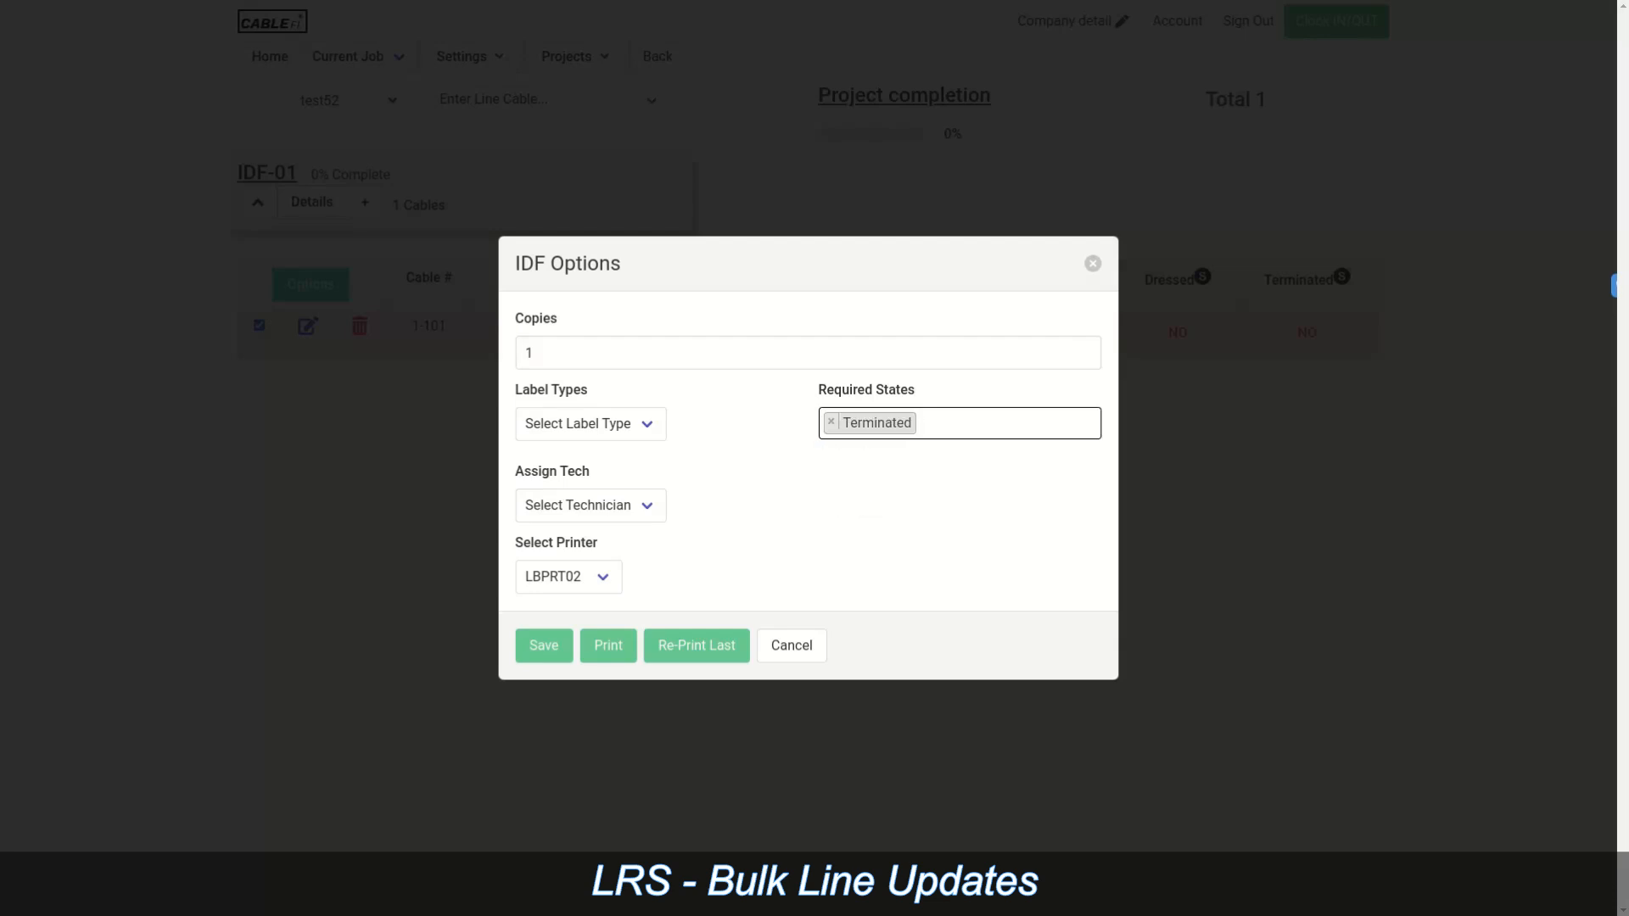
left_click(543, 645)
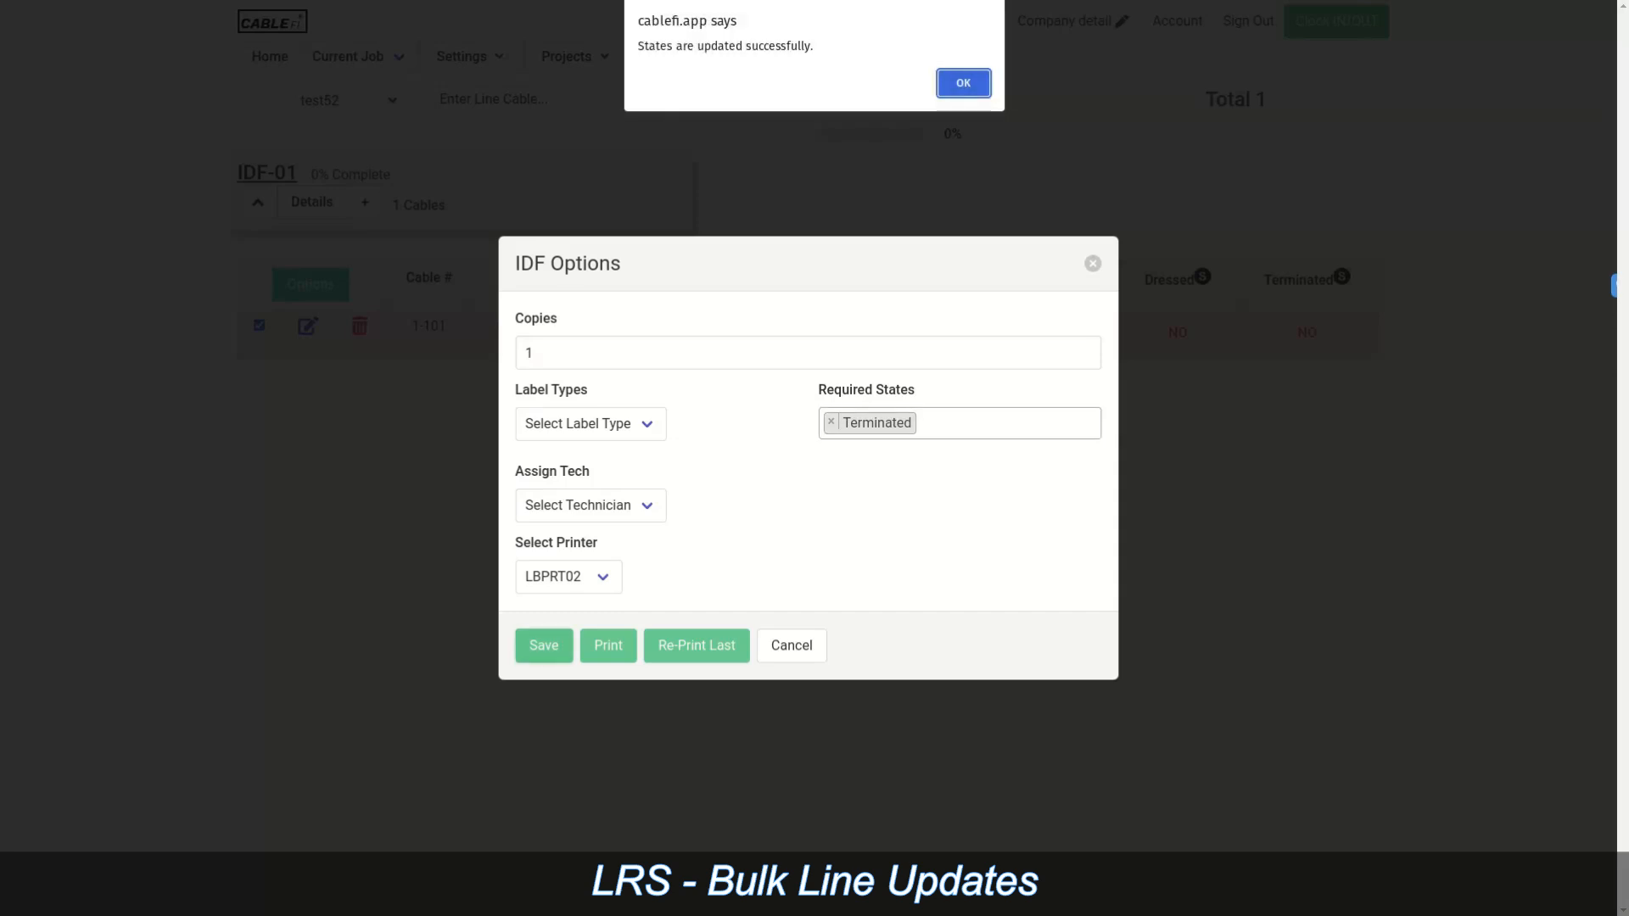
key("Return")
left_click(1092, 263)
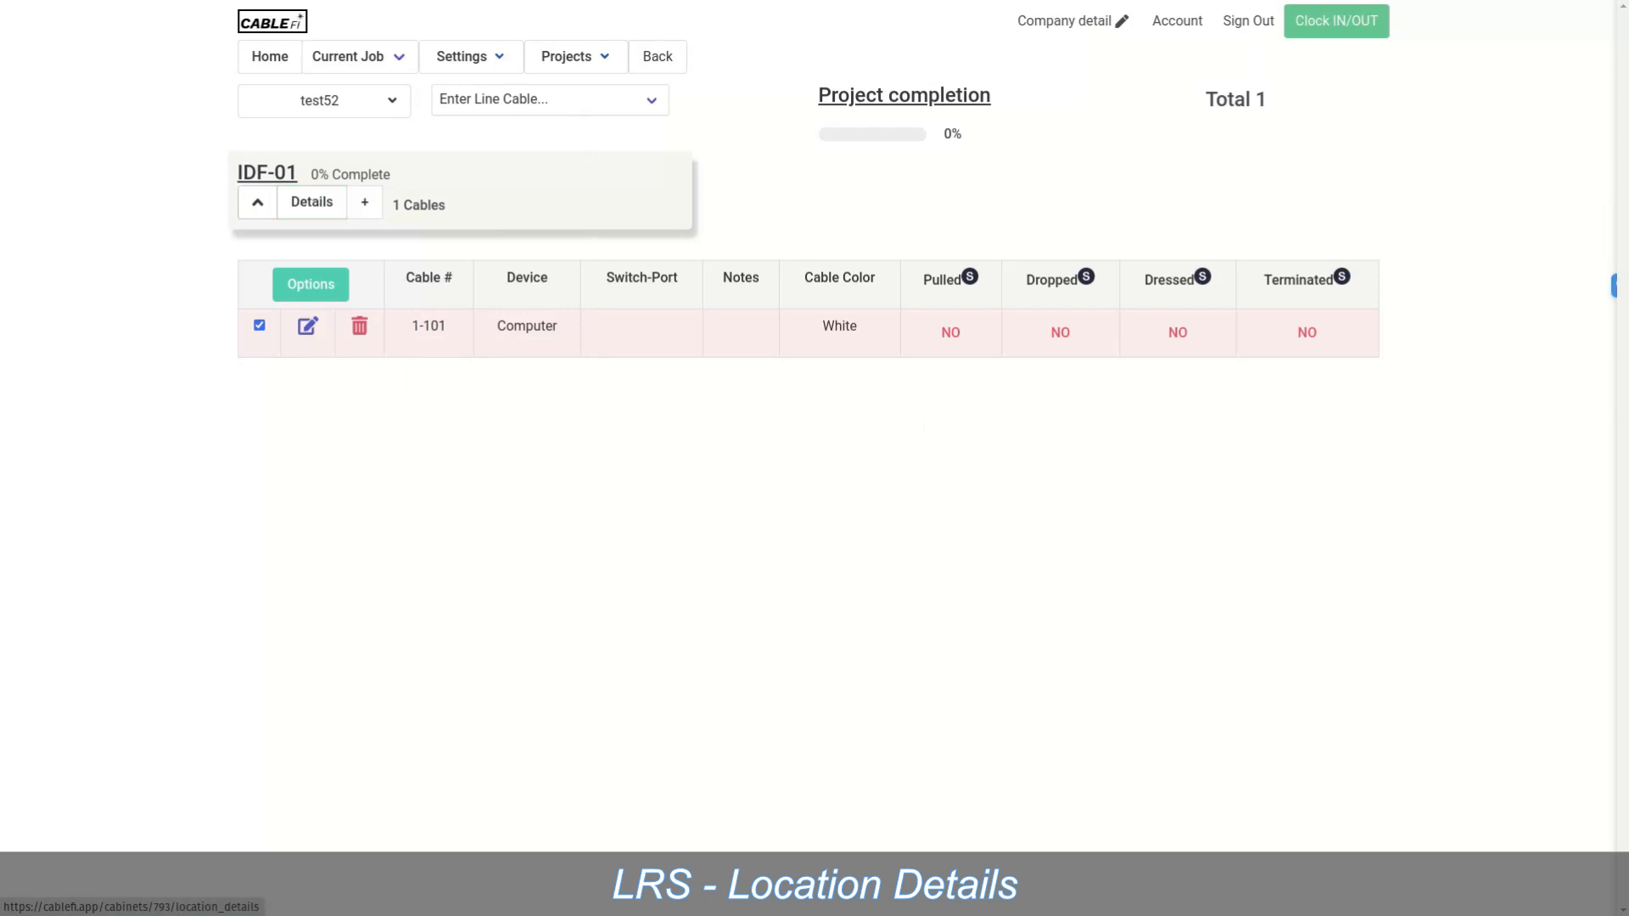
Step: In IDF-01's location details, set EMT risers to 2 and mark them installed
left_click(311, 202)
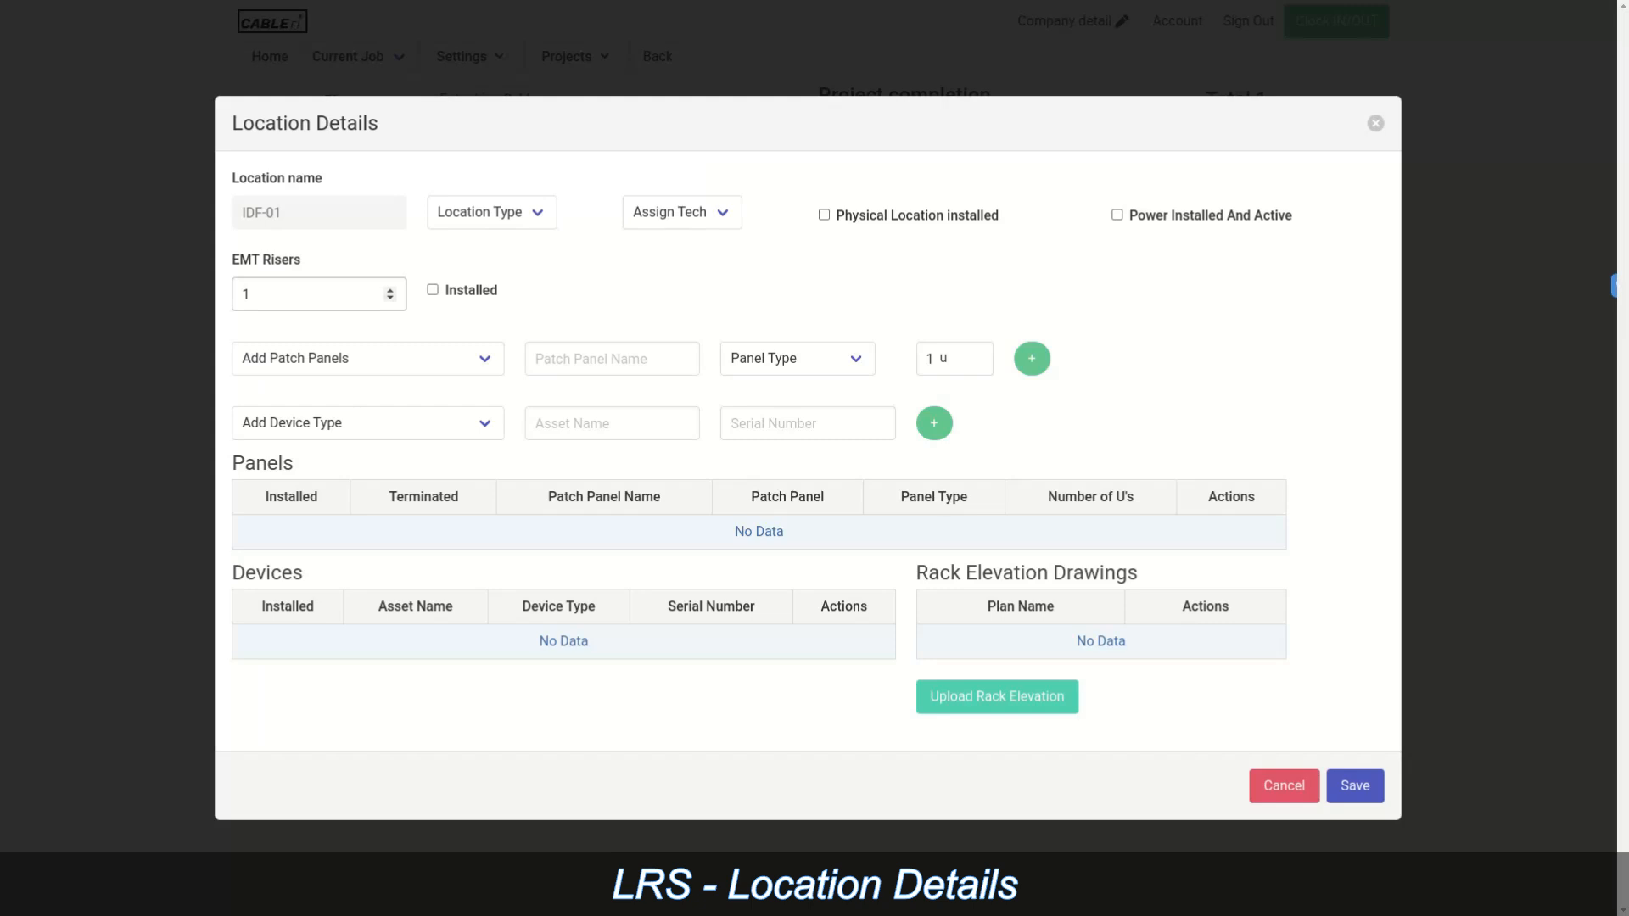
left_click(391, 290)
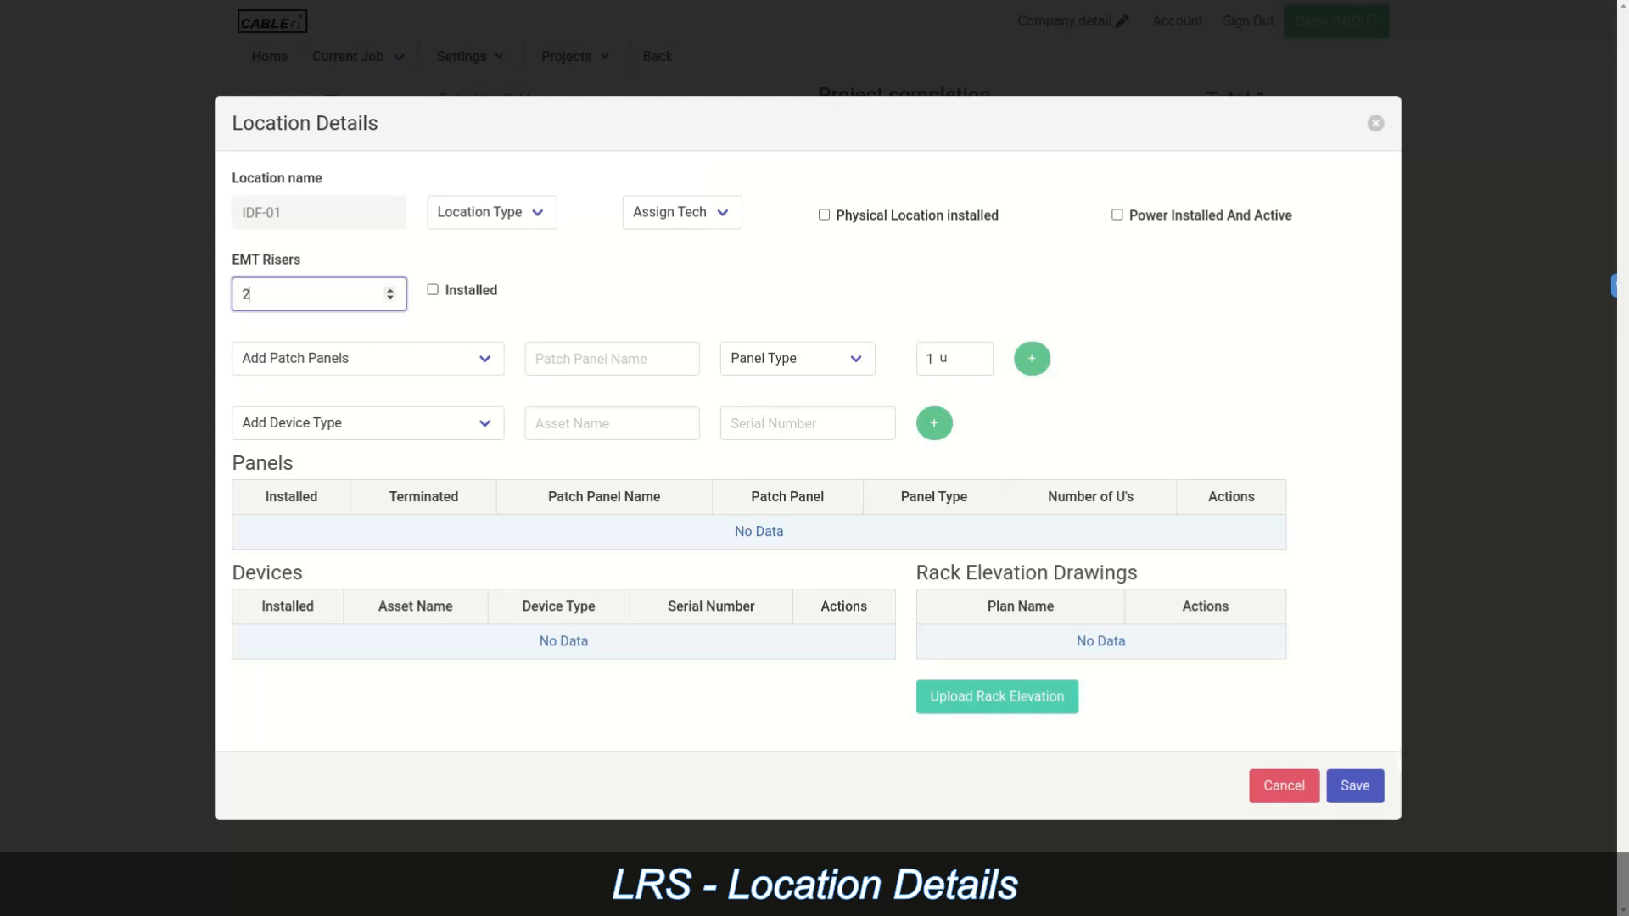
left_click(433, 289)
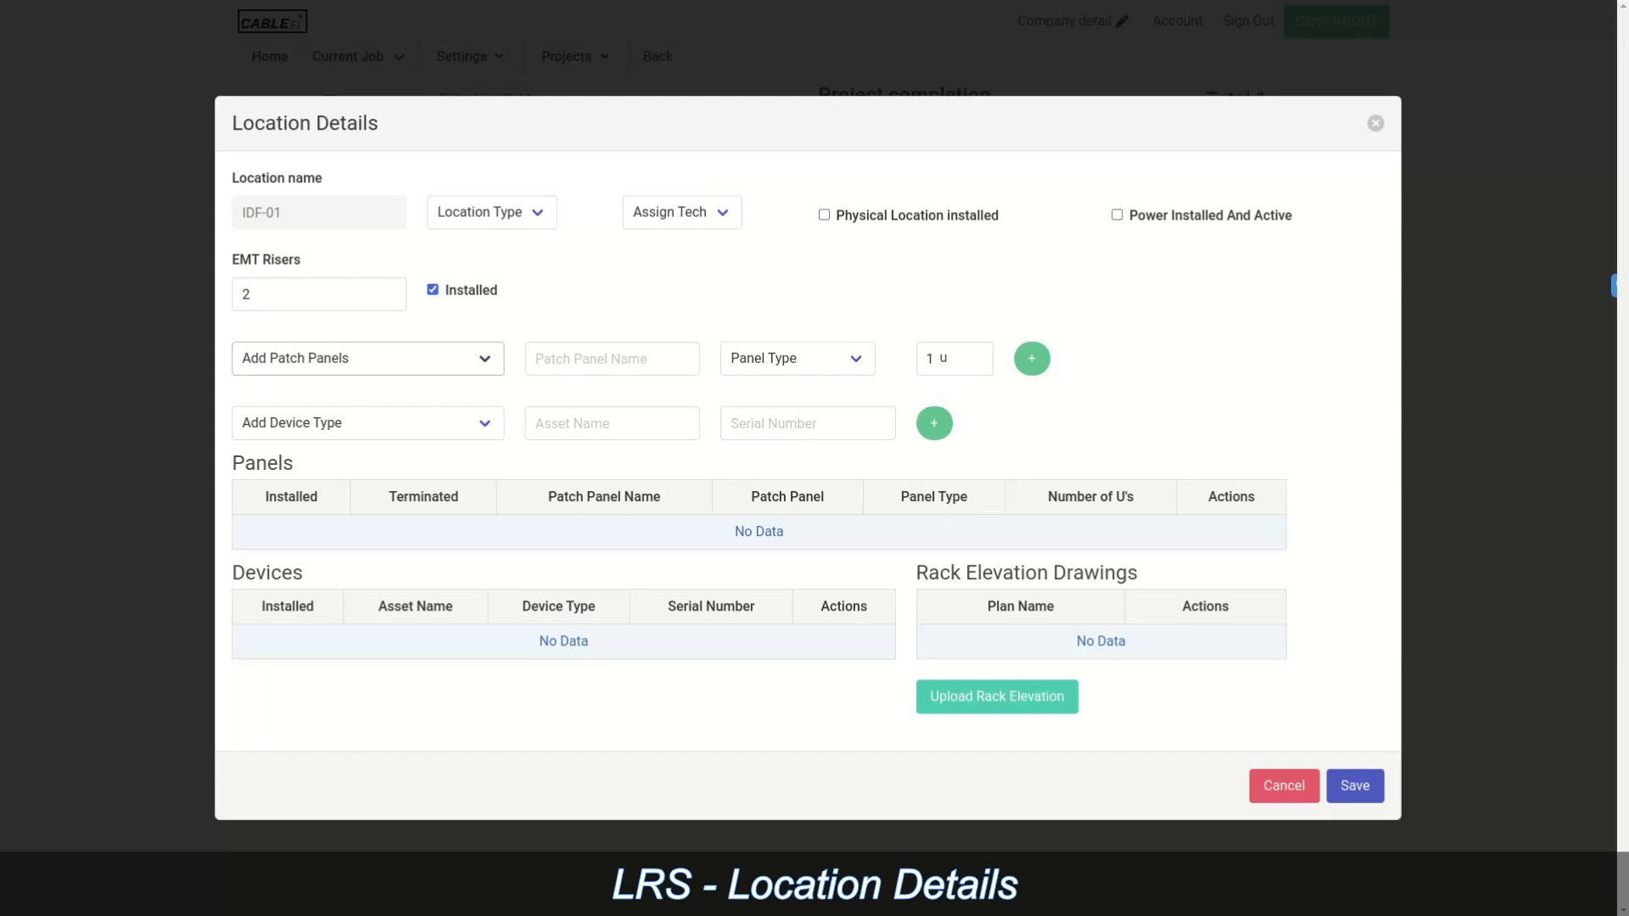
Step: Add a 48 Port Keystone patch panel PP01, 2 U high, to the Panels table
left_click(368, 359)
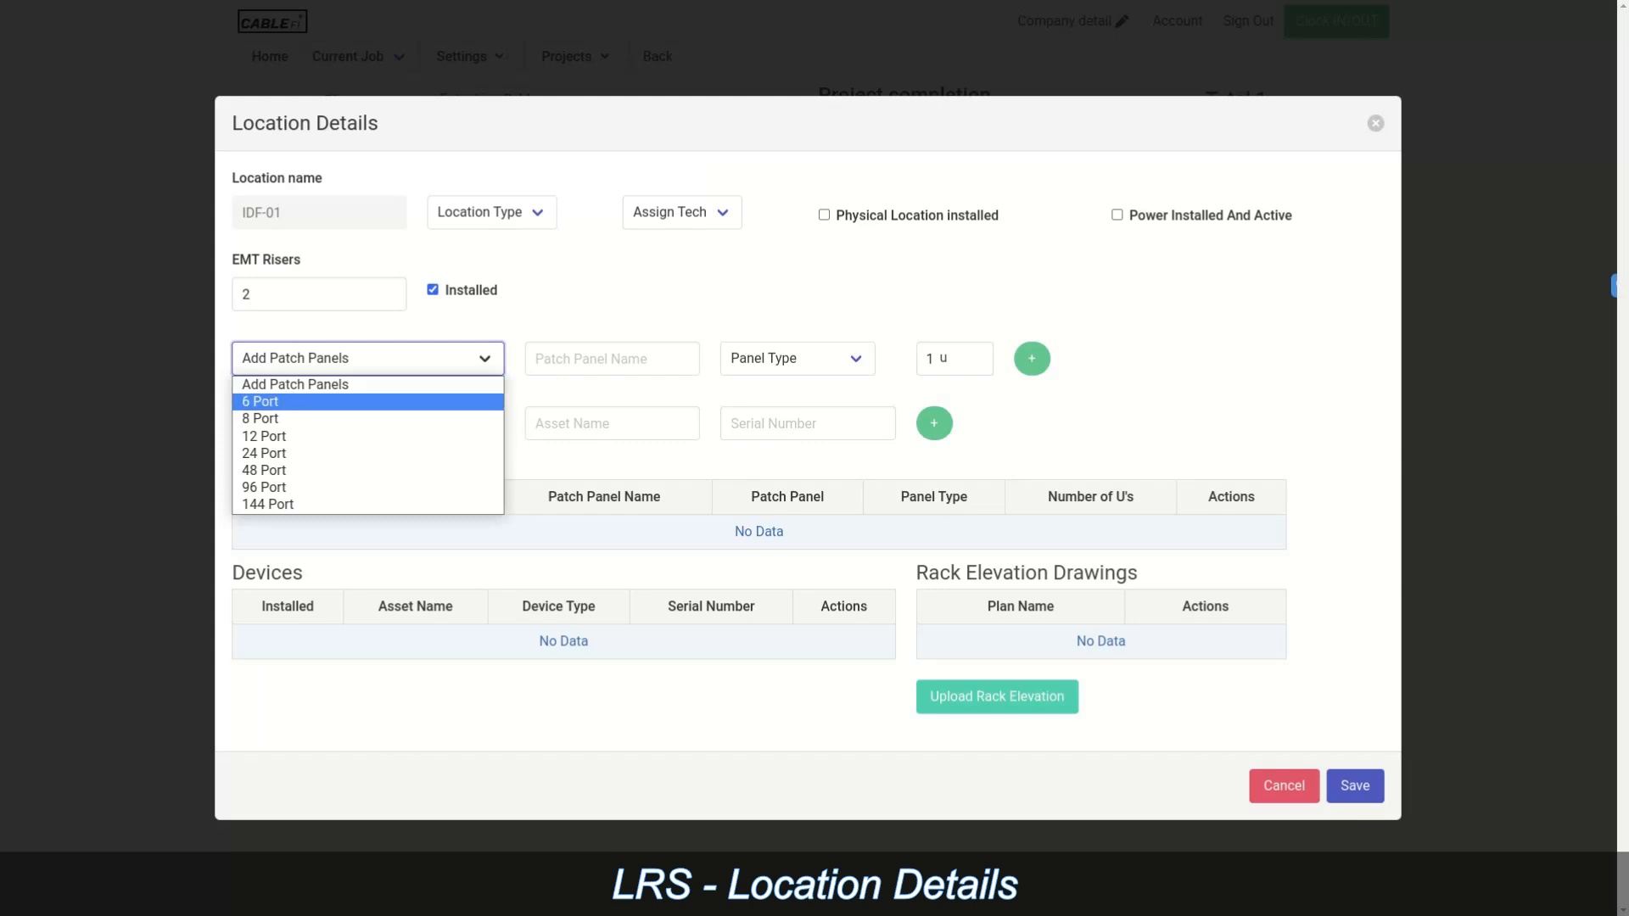
left_click(369, 470)
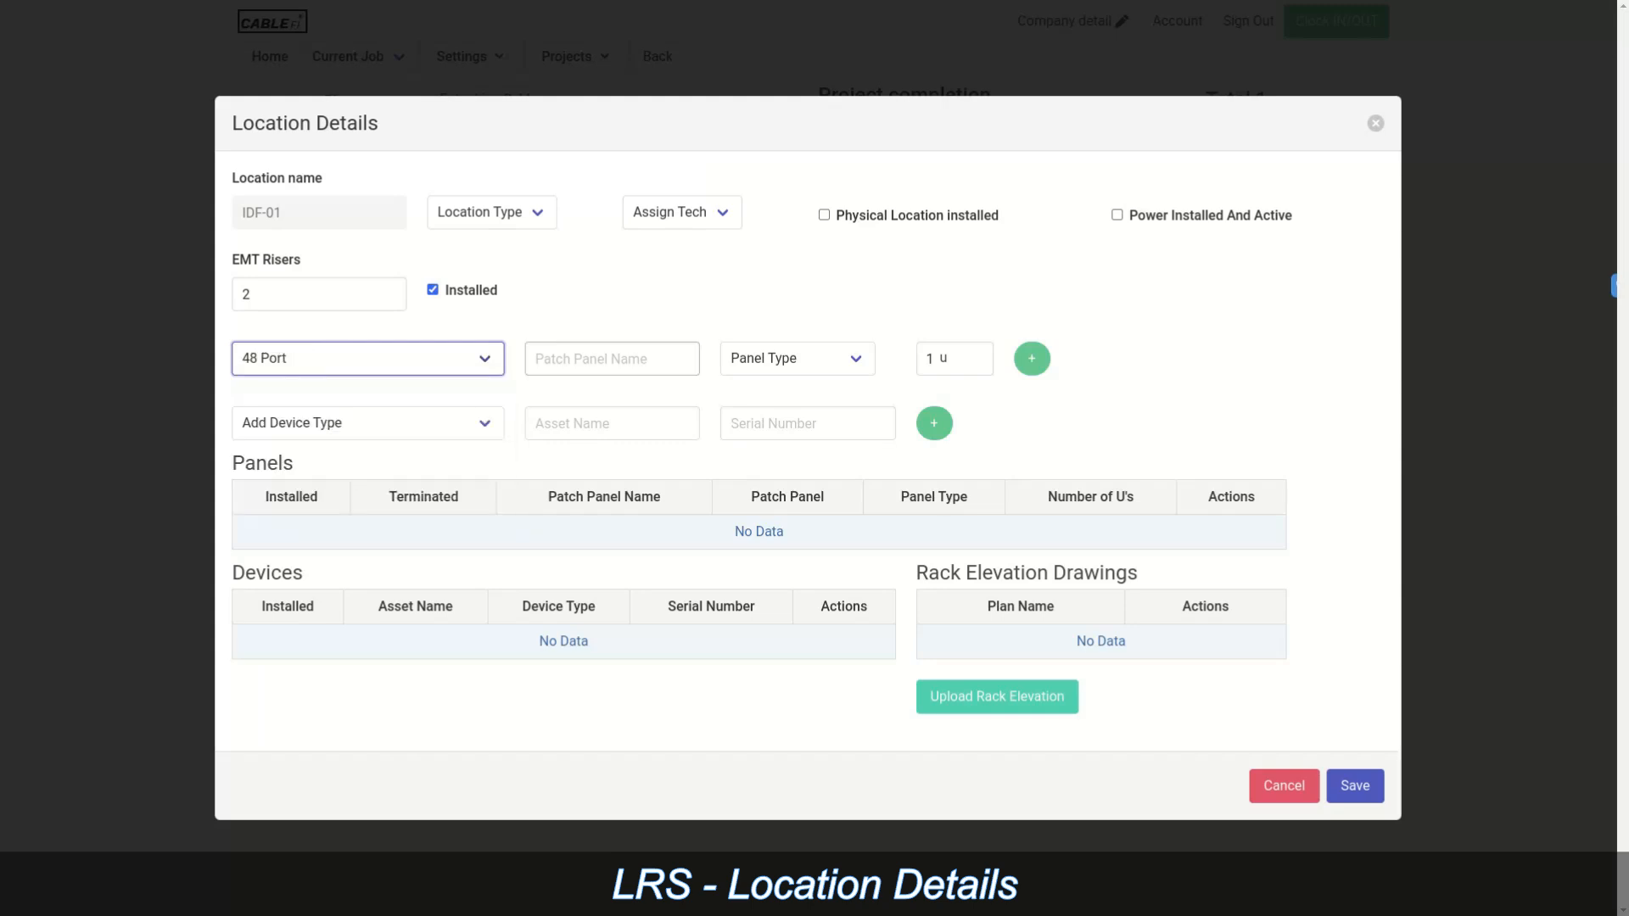
left_click(612, 359)
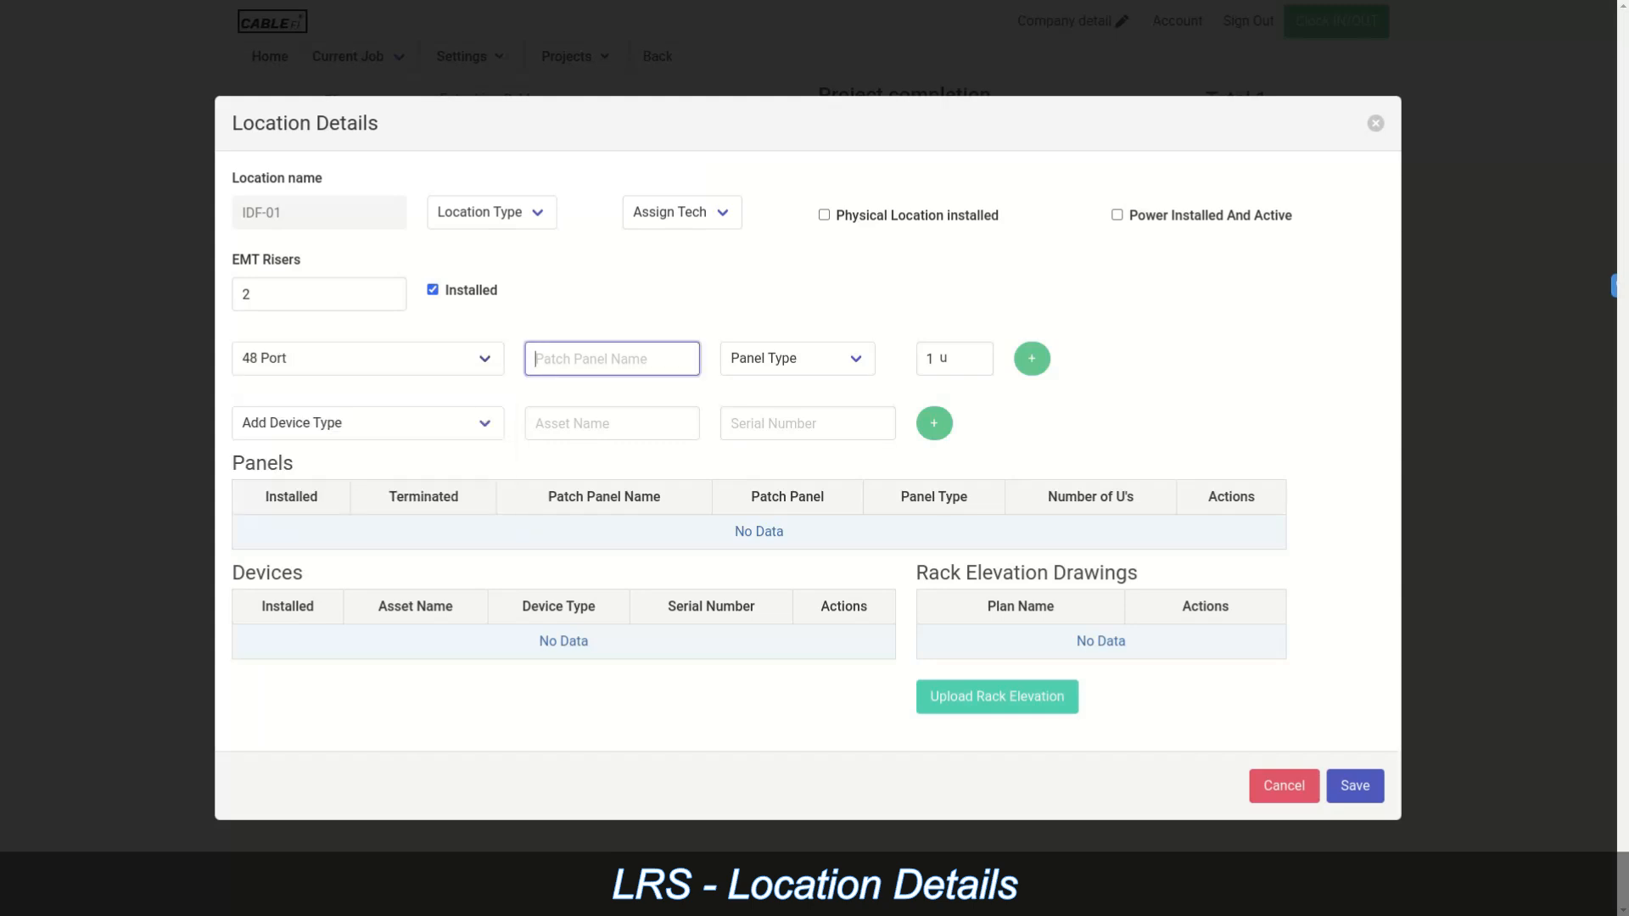
type("PP01")
left_click(797, 359)
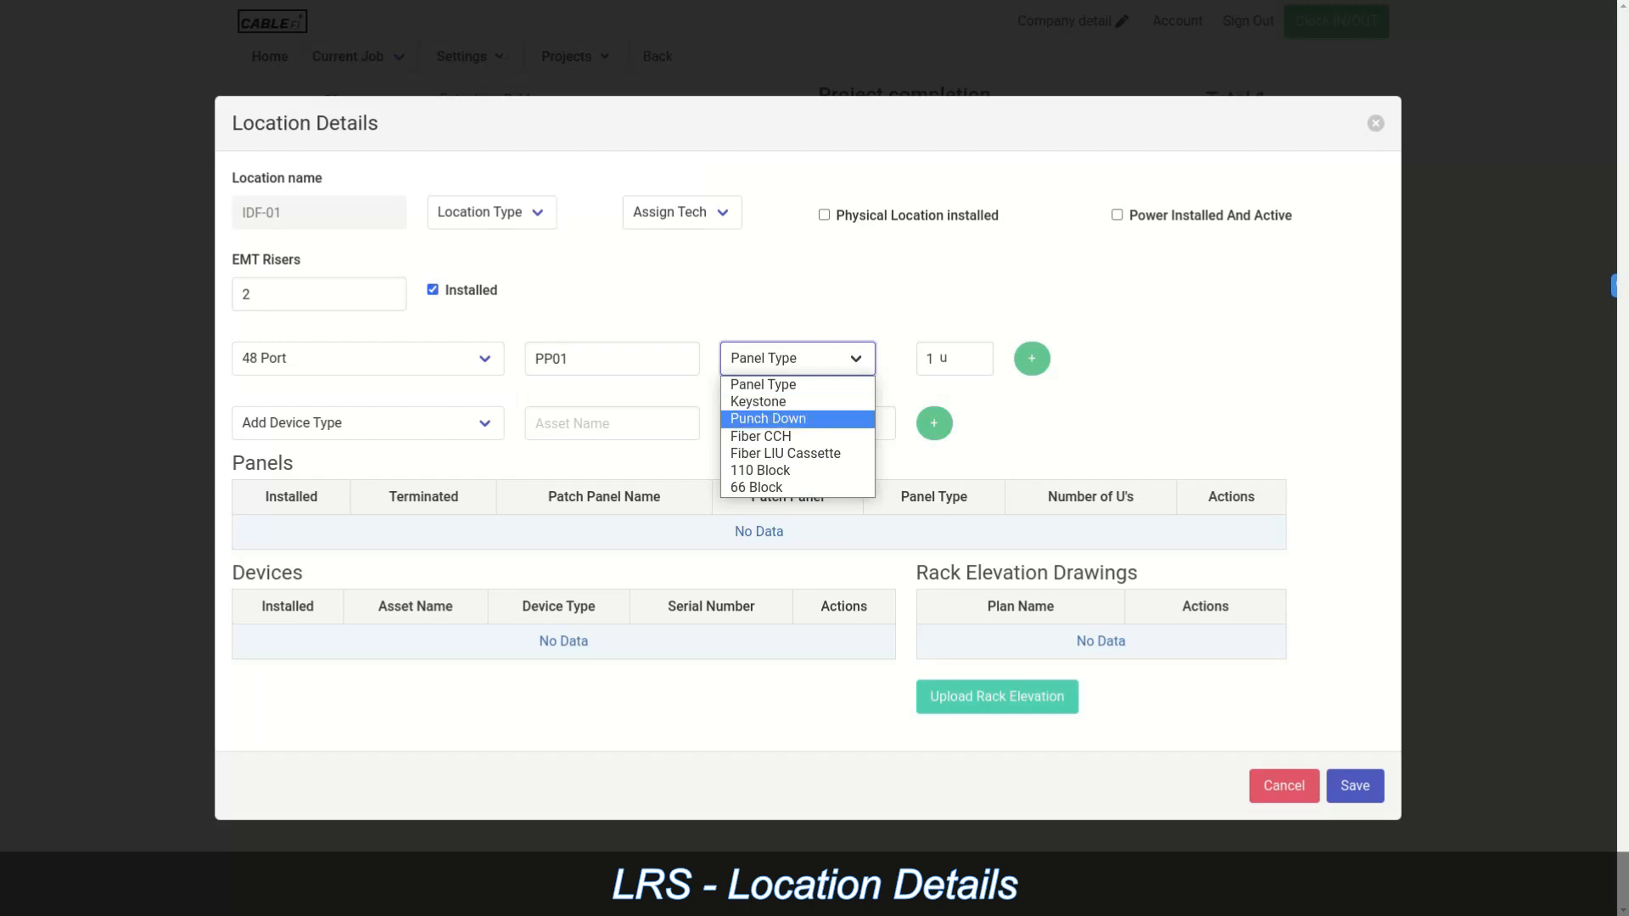
left_click(764, 404)
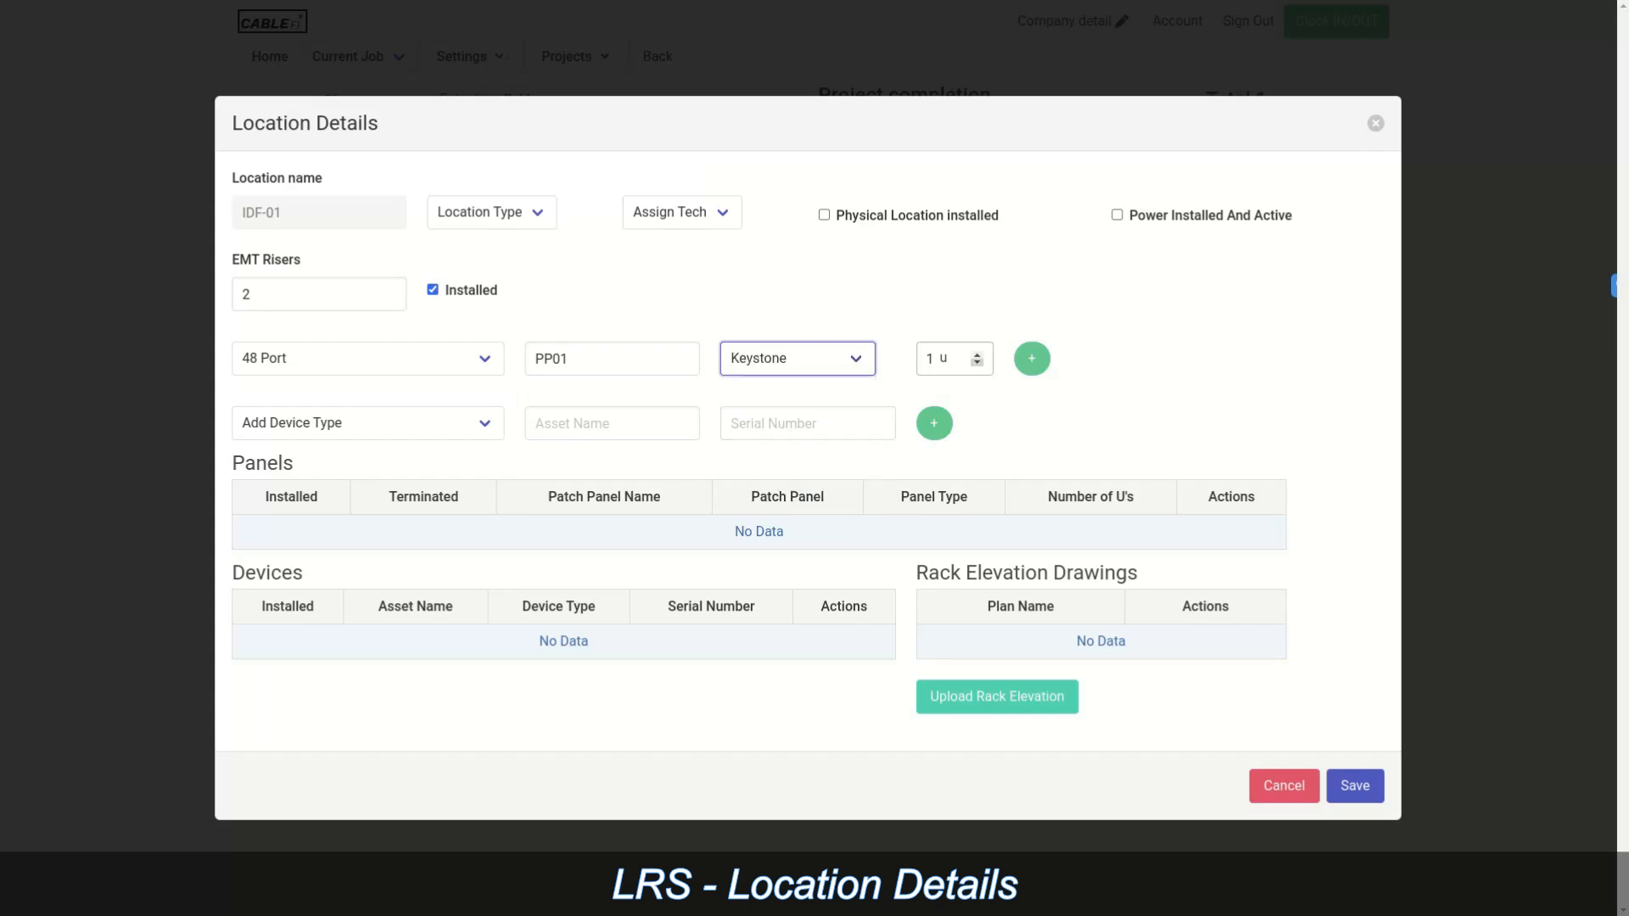
left_click(977, 354)
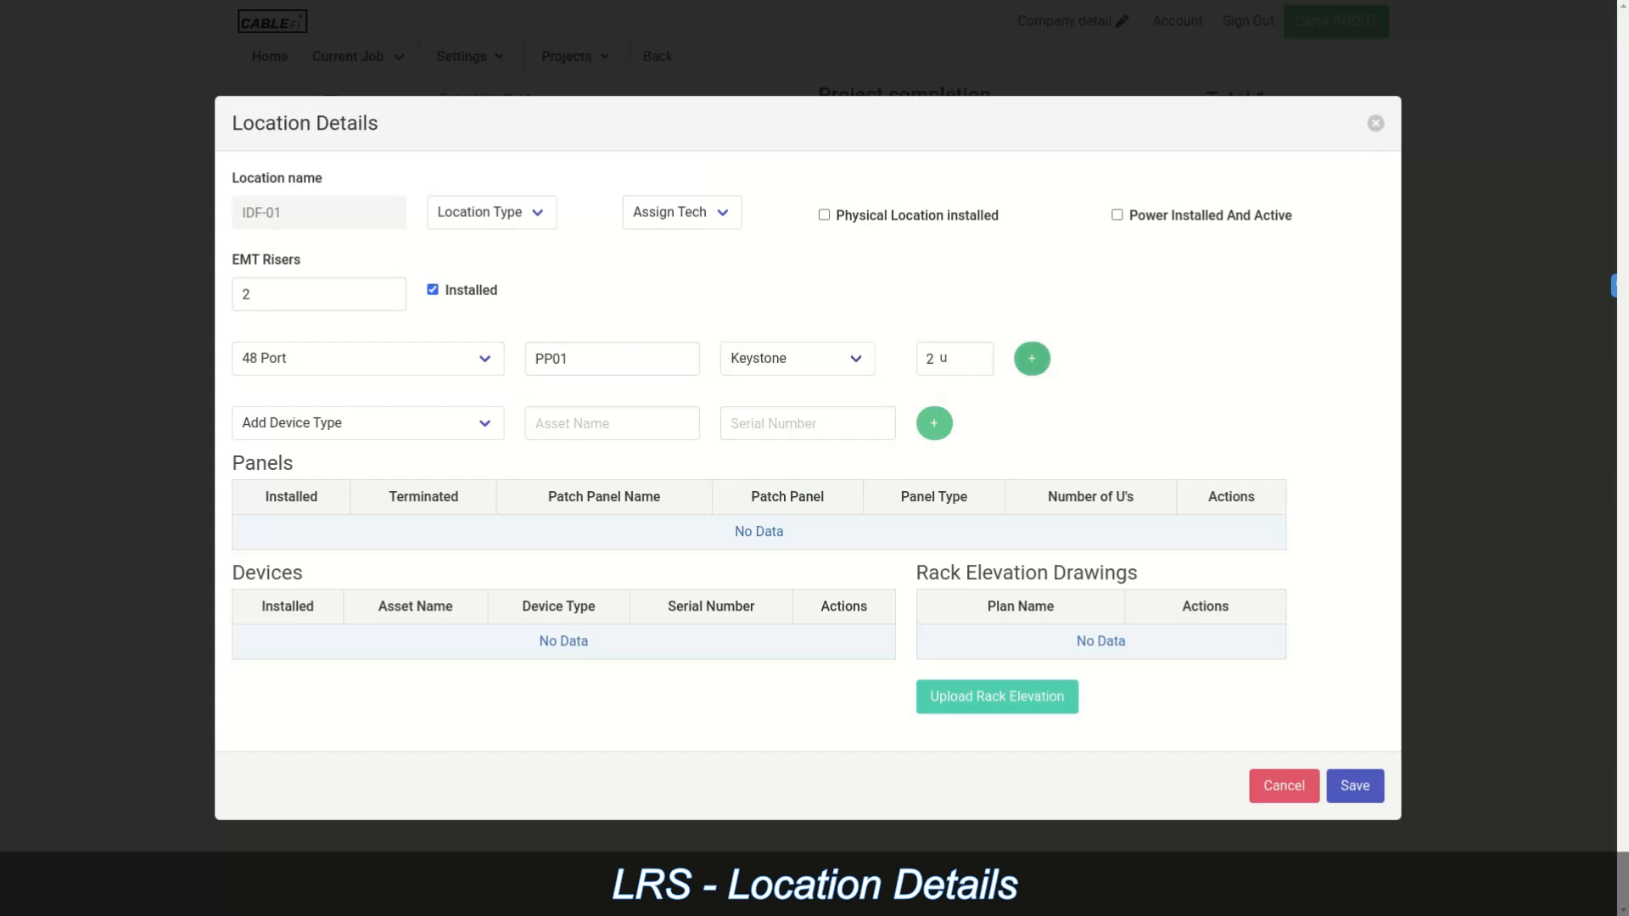
left_click(1031, 359)
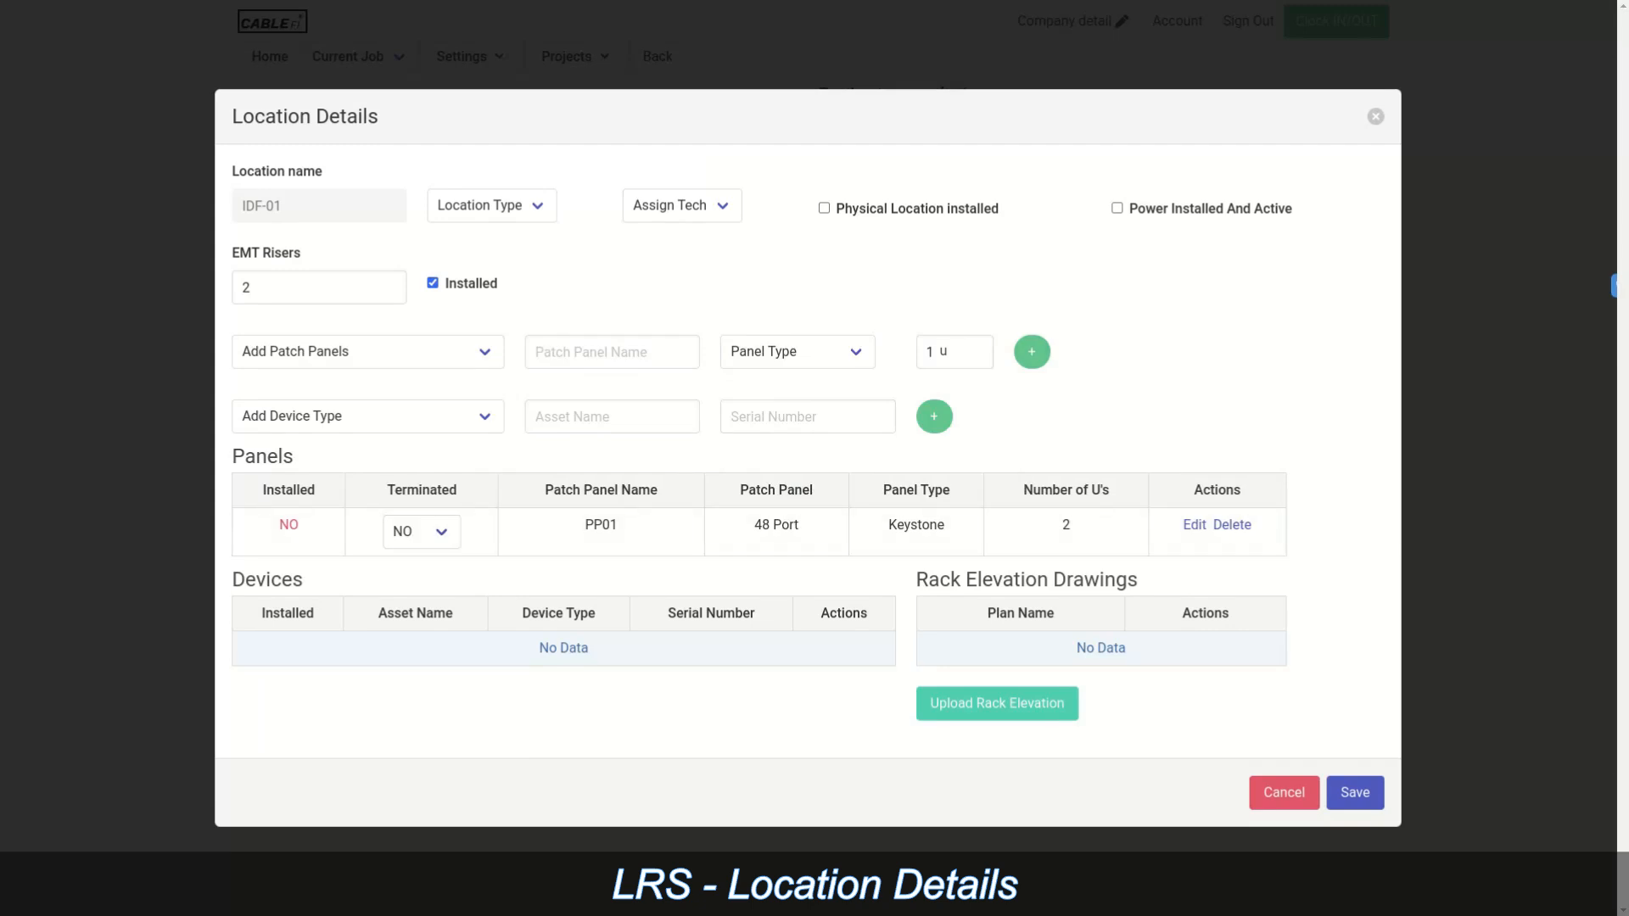
Step: Add UPS device Asset01 with serial number 2225649hdd5 to IDF-01's Devices table
left_click(365, 415)
left_click(255, 460)
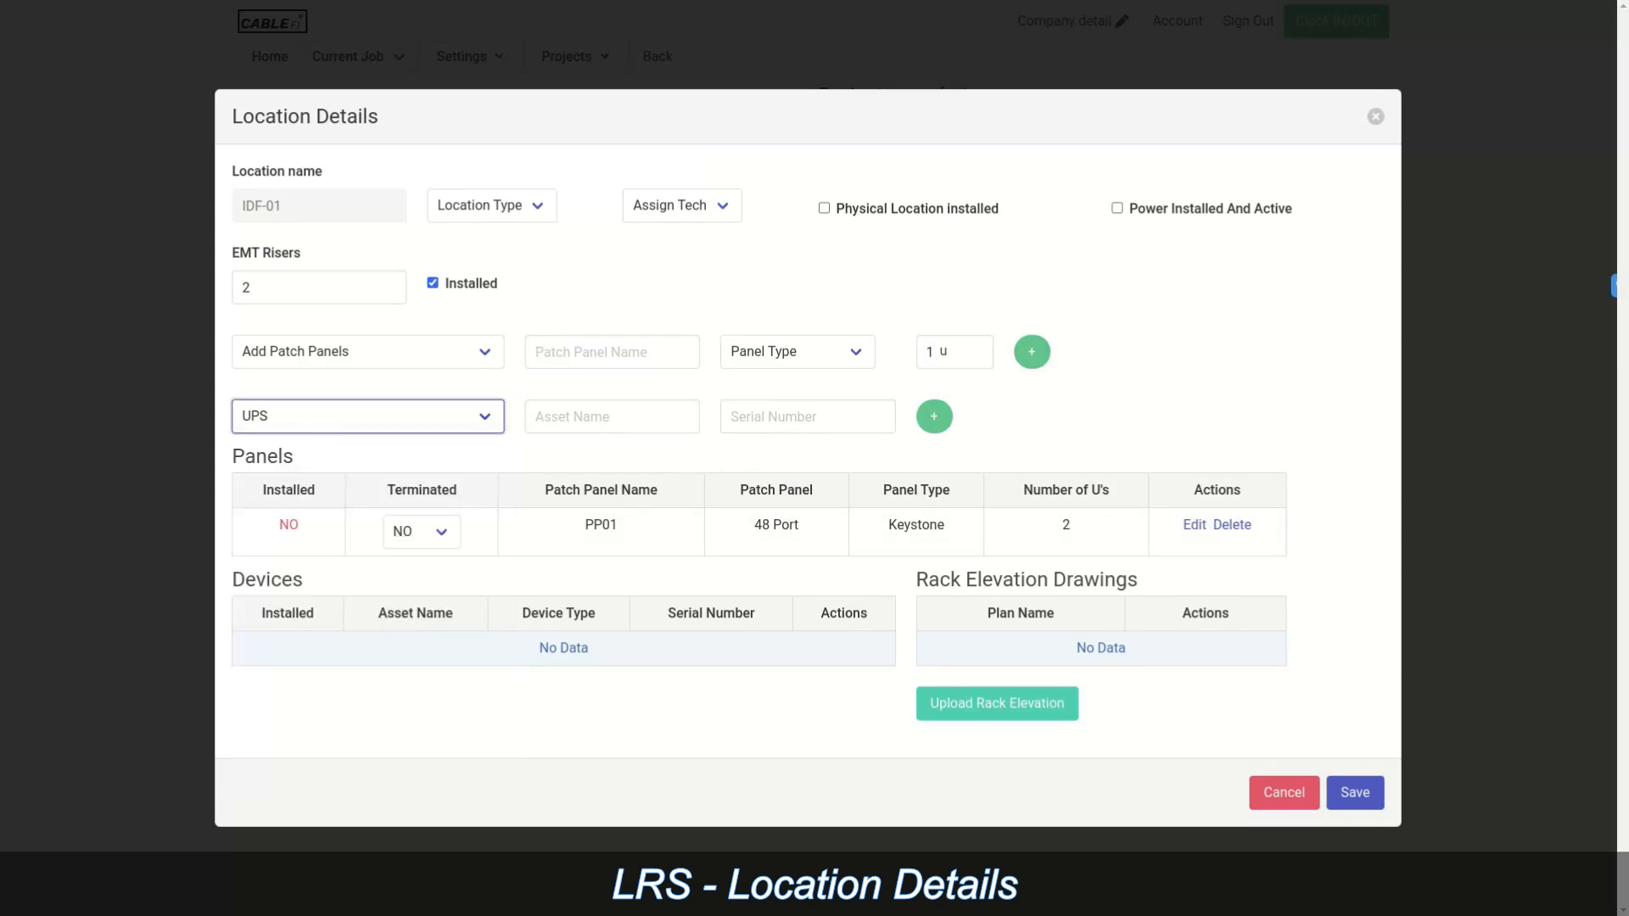
left_click(612, 417)
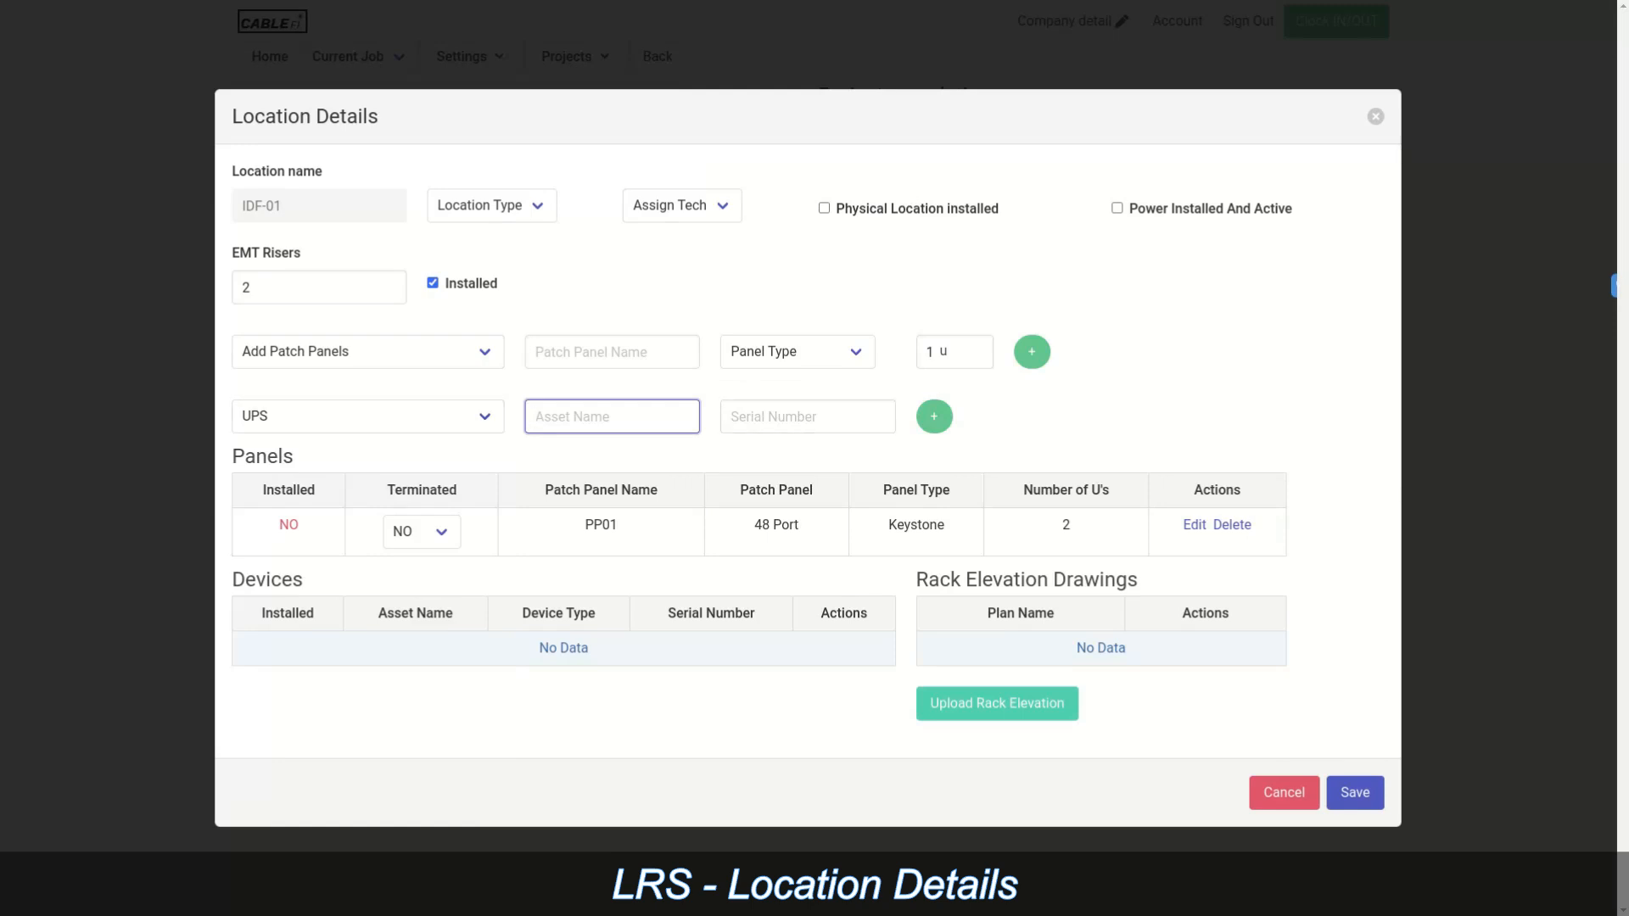
type("Asset")
type("01")
key("Tab")
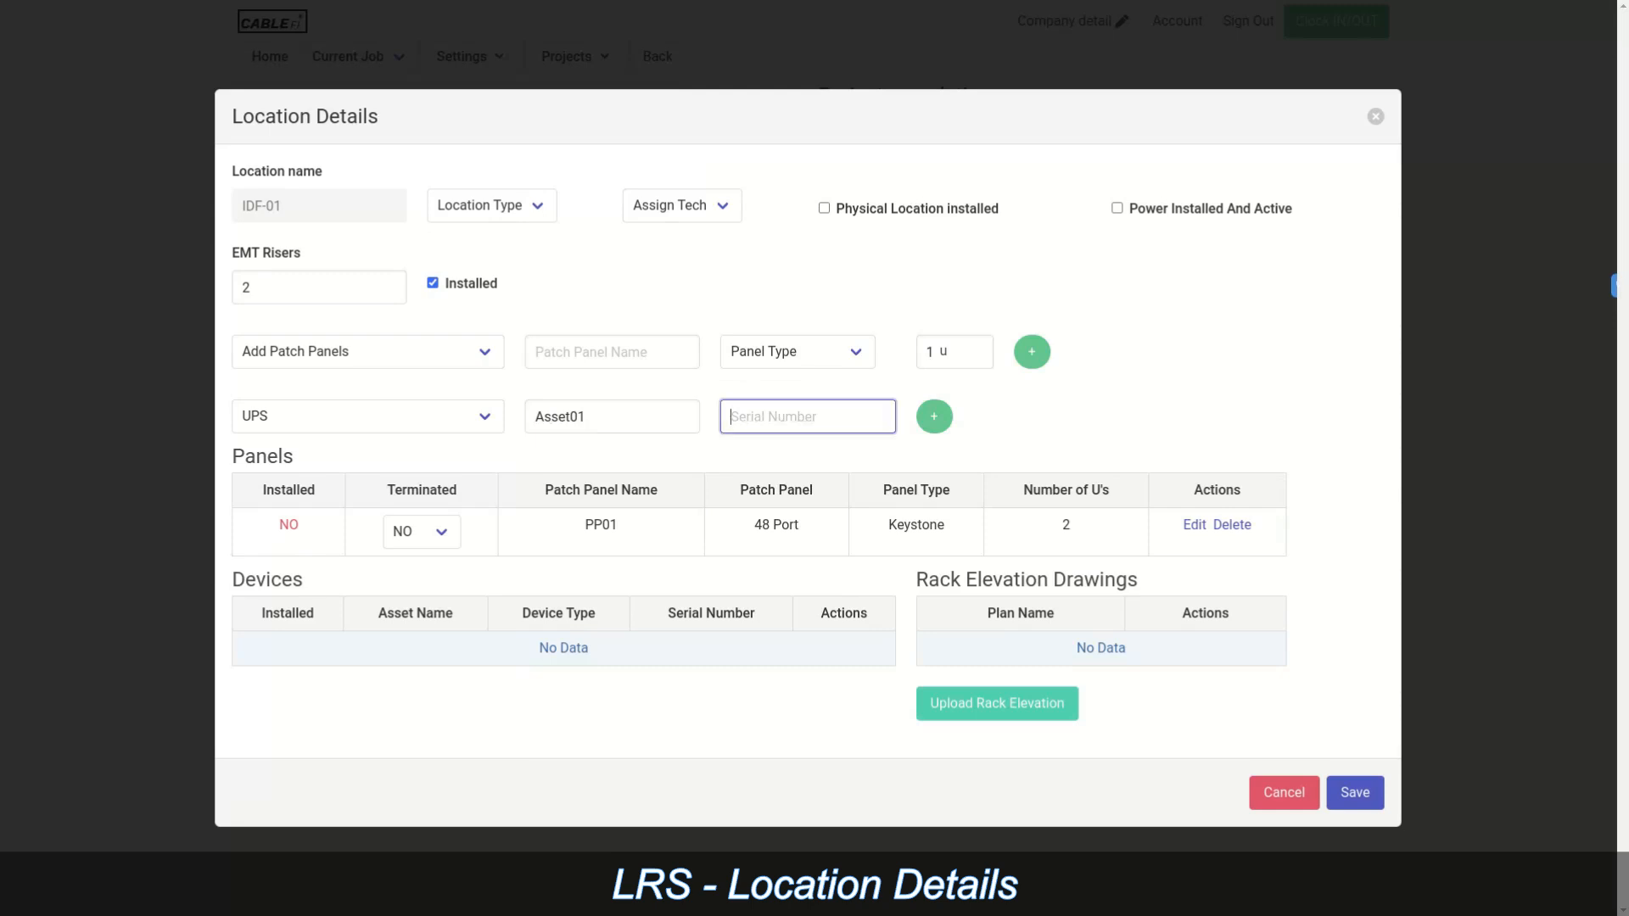
type("2225649hdd5")
left_click(934, 417)
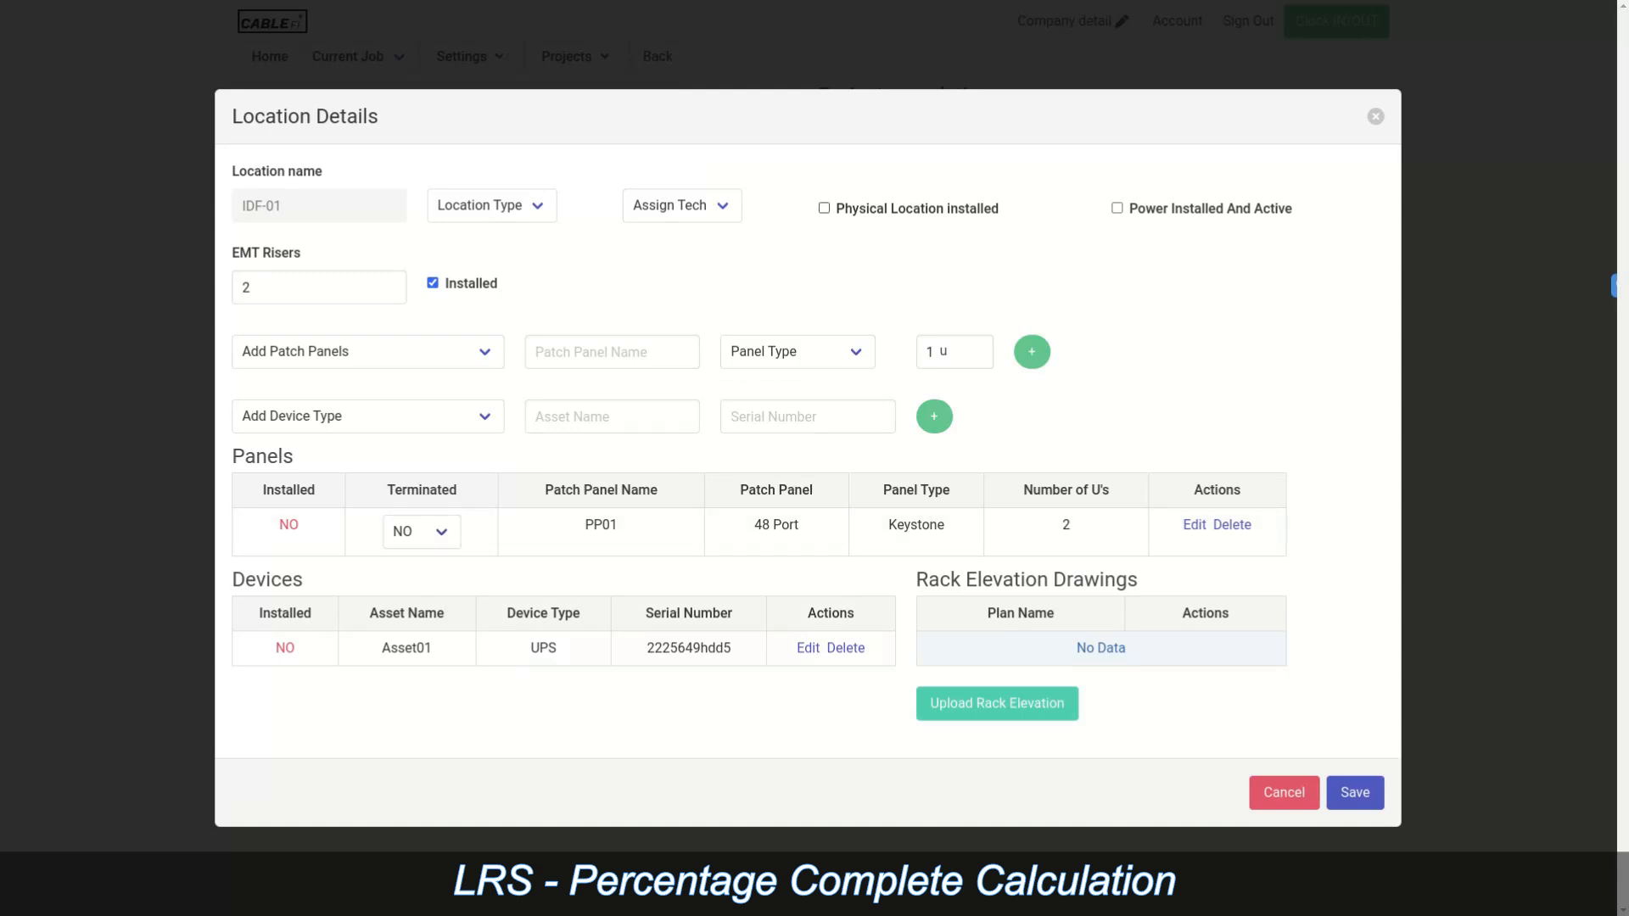
Step: Mark location, power, PP01 and Asset01 installed, set PP01 to 100% terminated, and save
left_click(823, 207)
left_click(1116, 208)
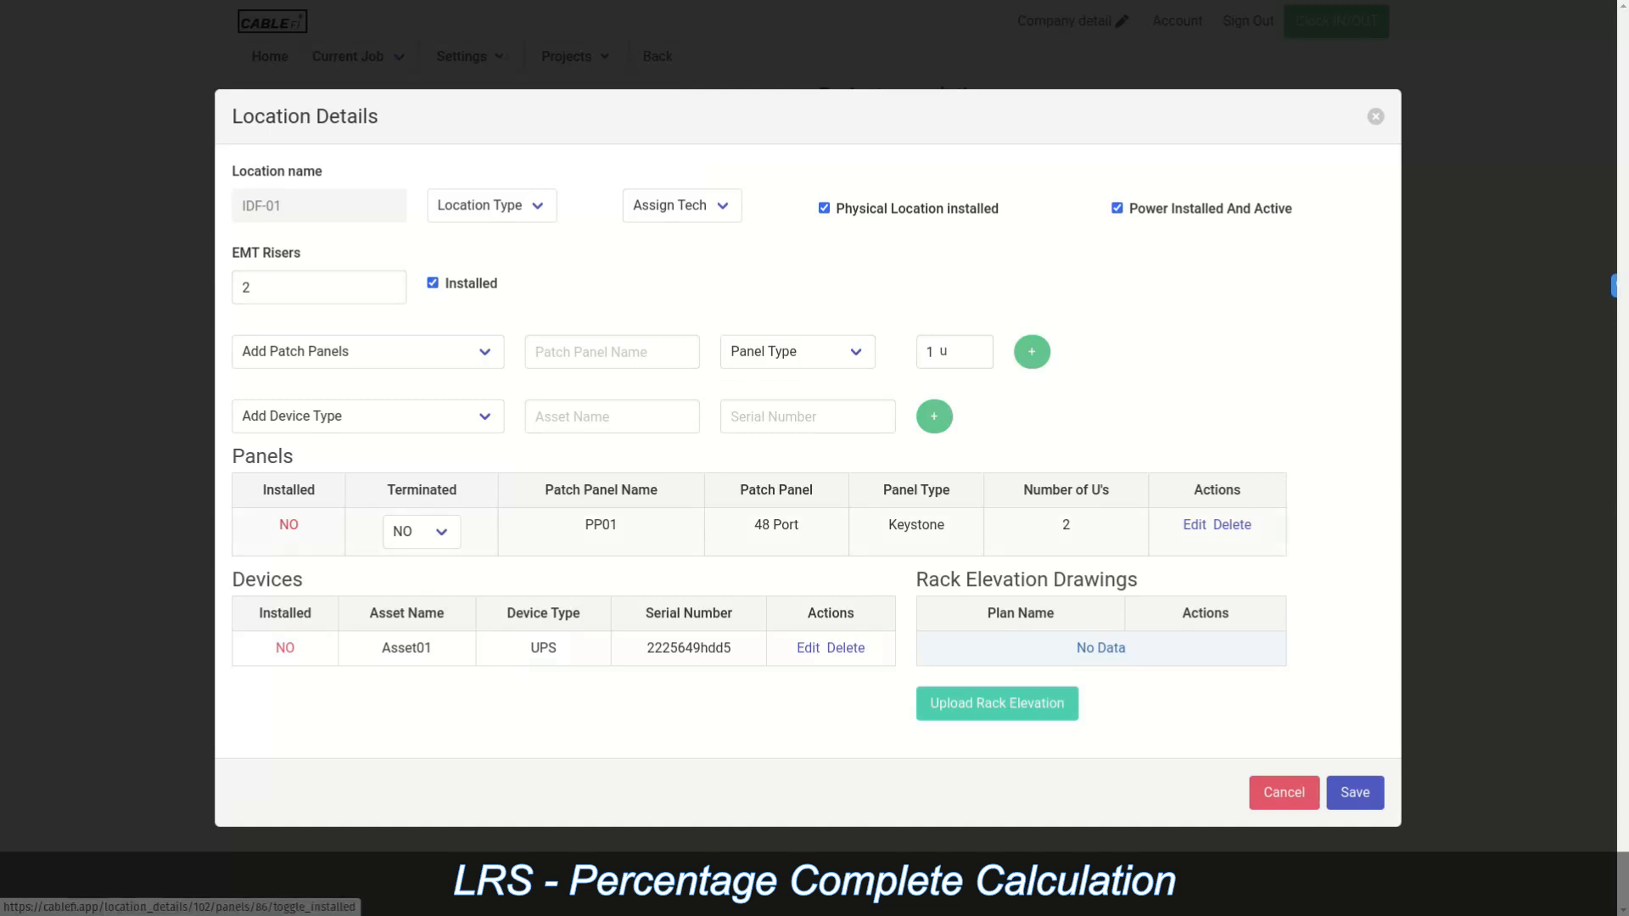
left_click(288, 524)
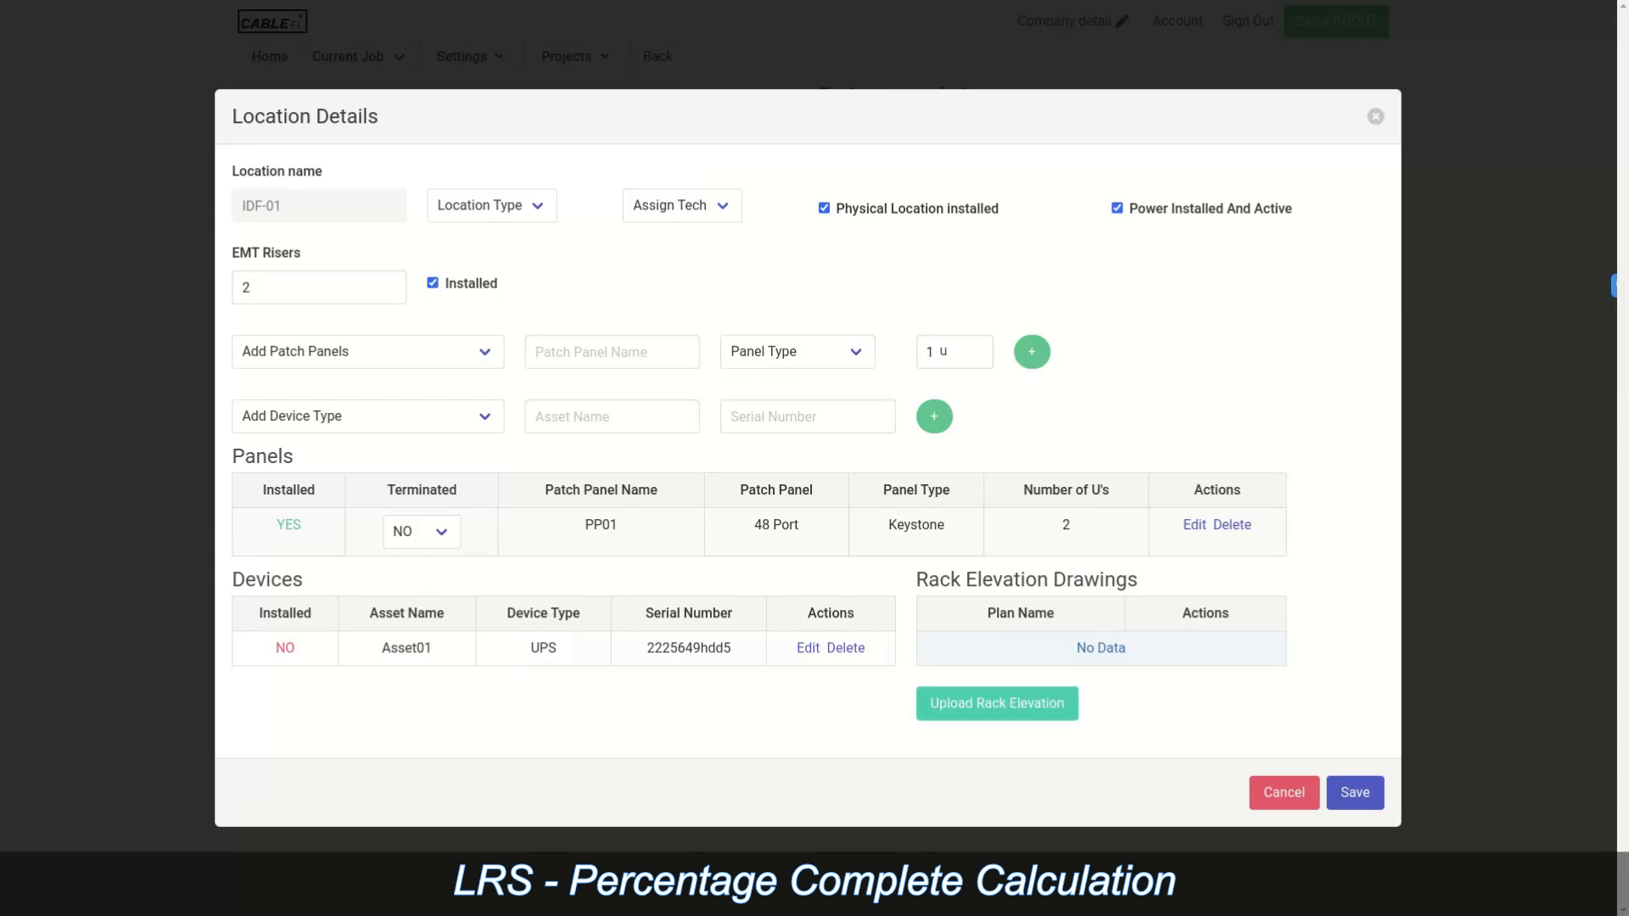
left_click(422, 531)
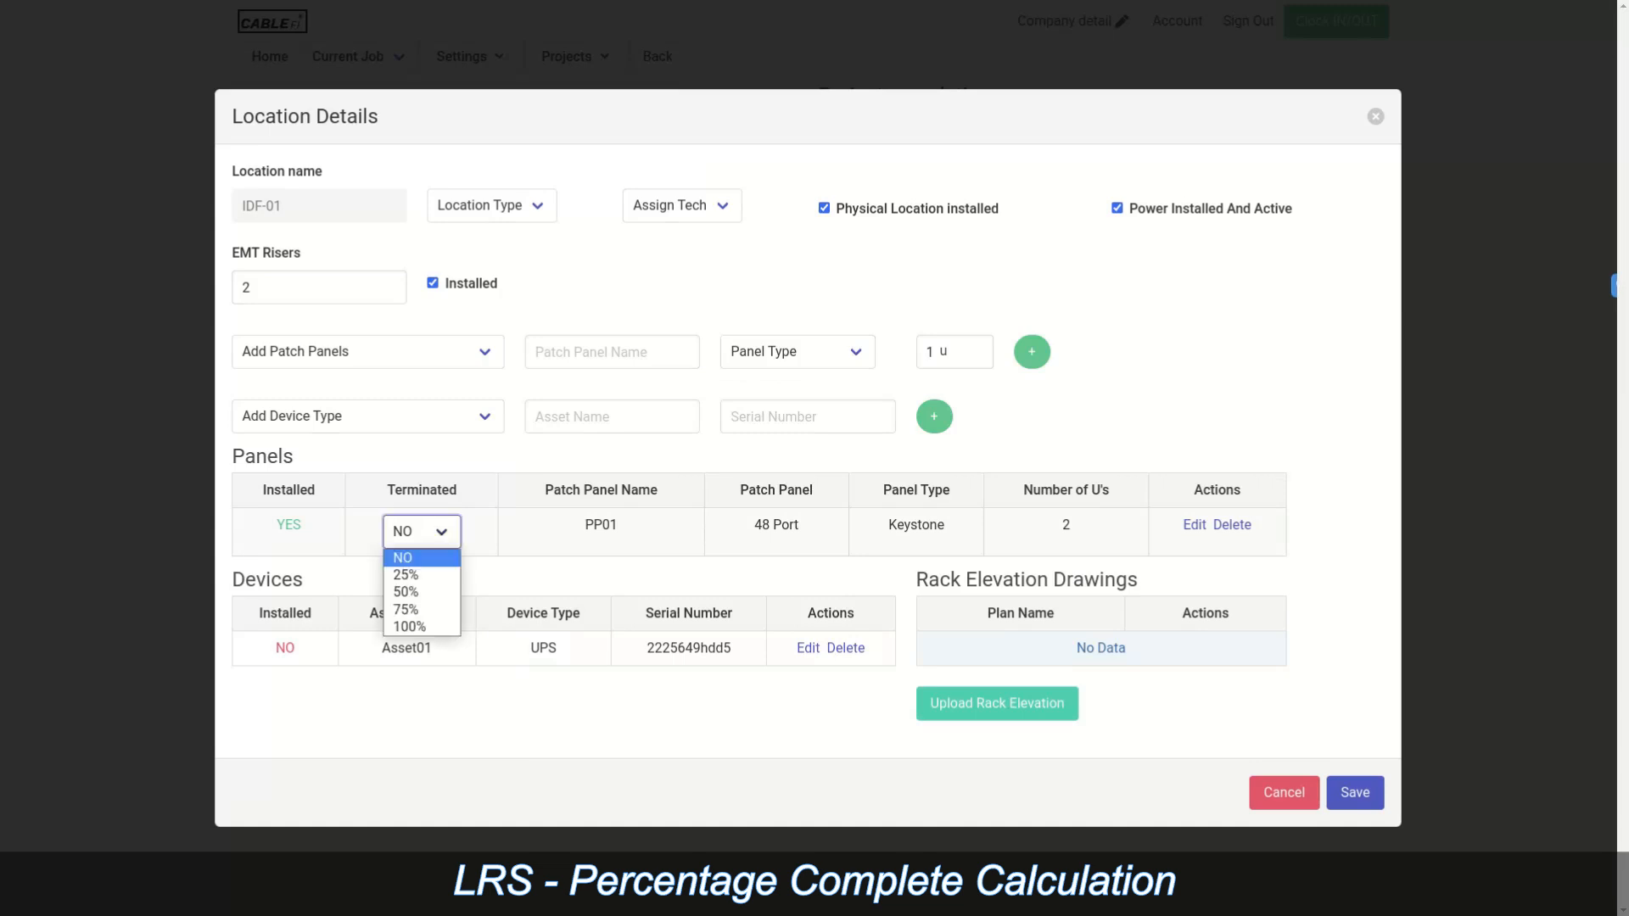
left_click(406, 592)
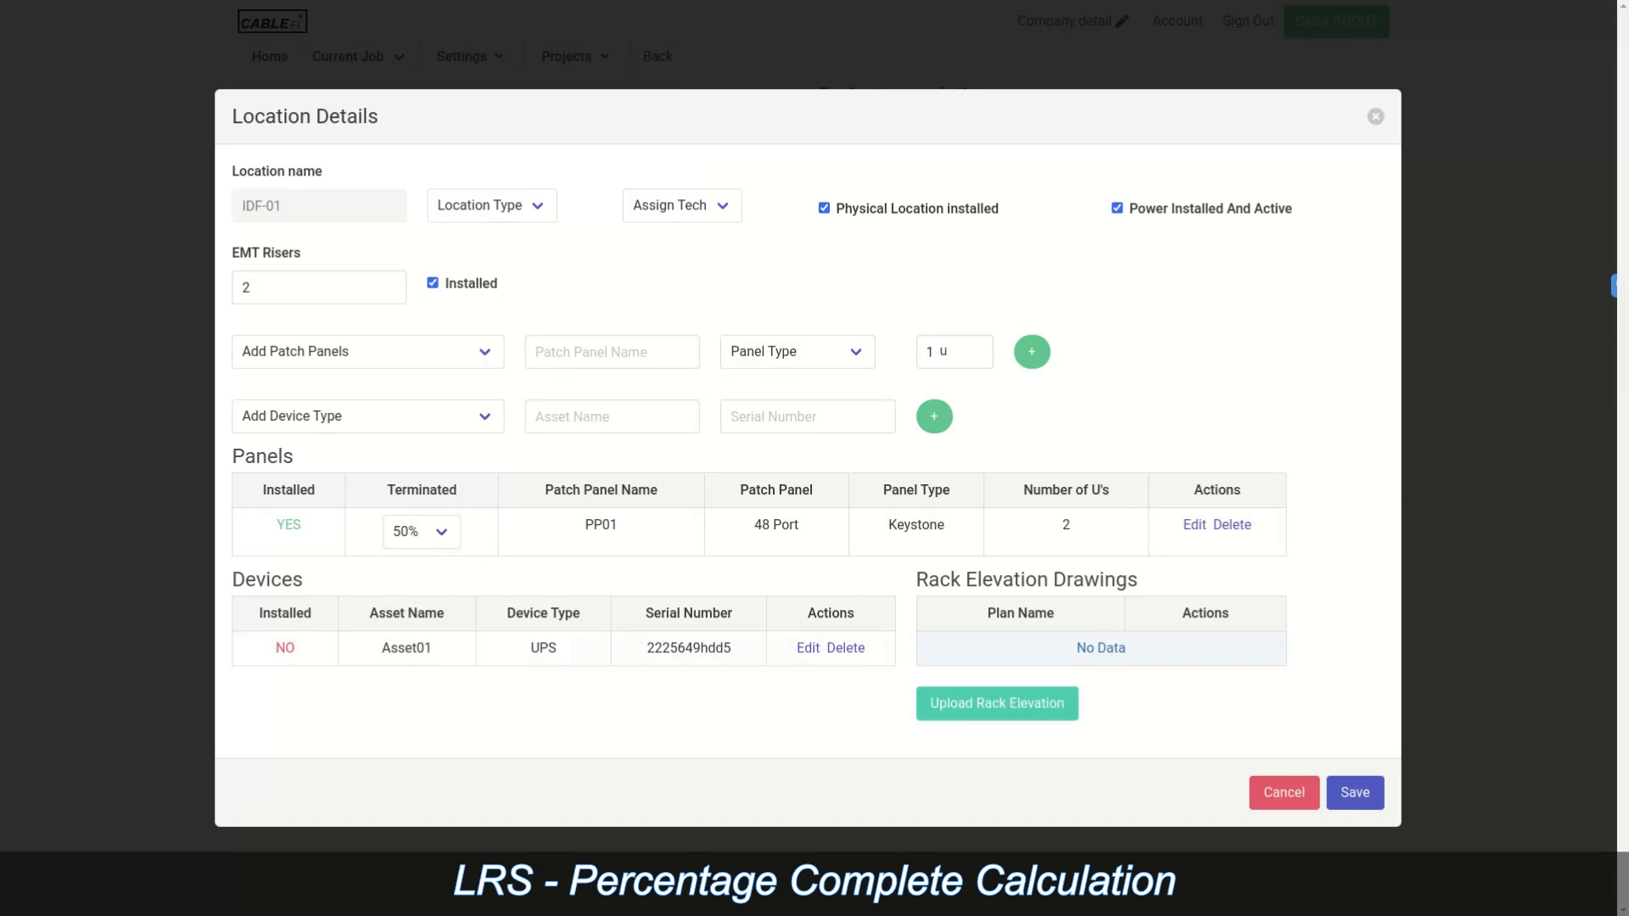
left_click(422, 531)
left_click(407, 626)
left_click(285, 648)
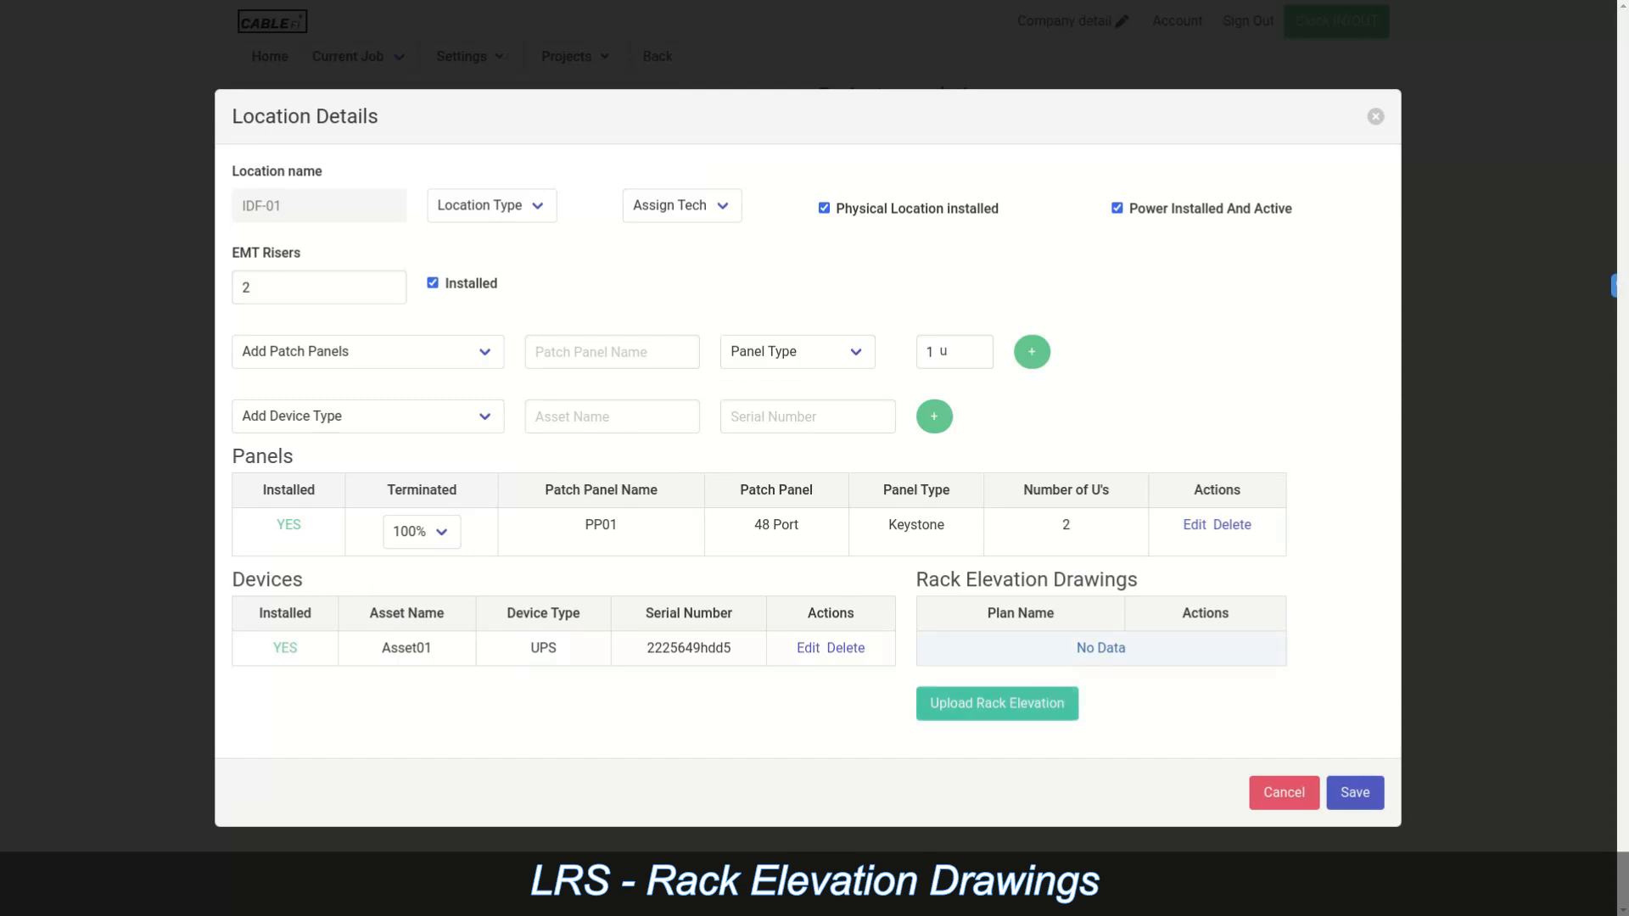
left_click(1355, 793)
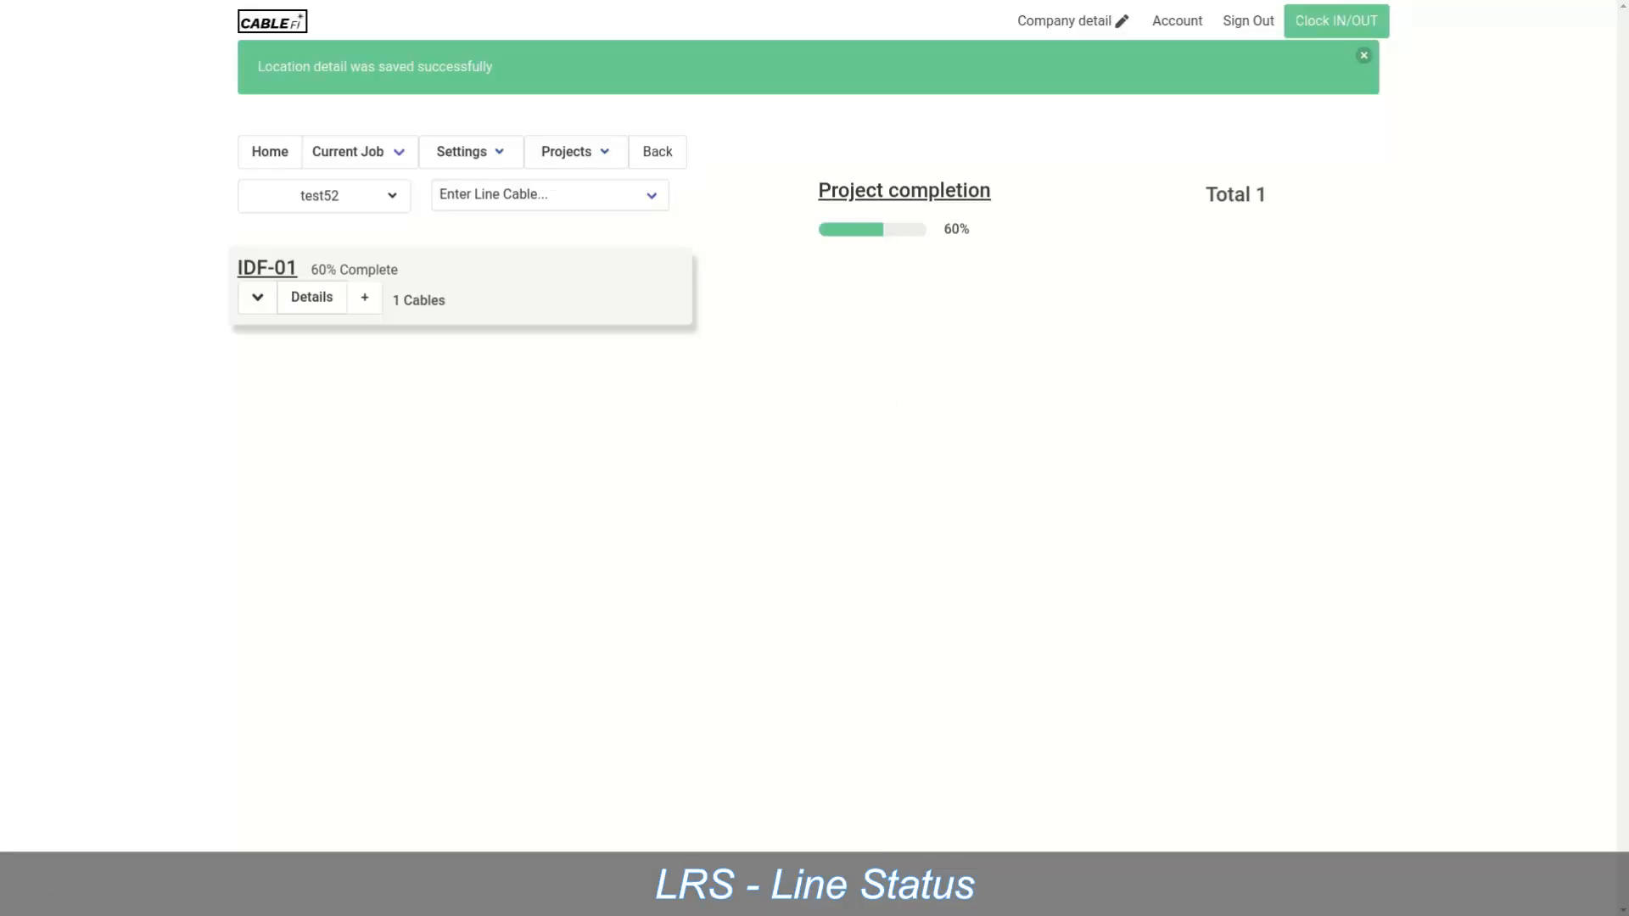
Step: Set cable 1-101's Pulled, Dropped, Dressed and Terminated cells to YES under IDF-01
left_click(1363, 55)
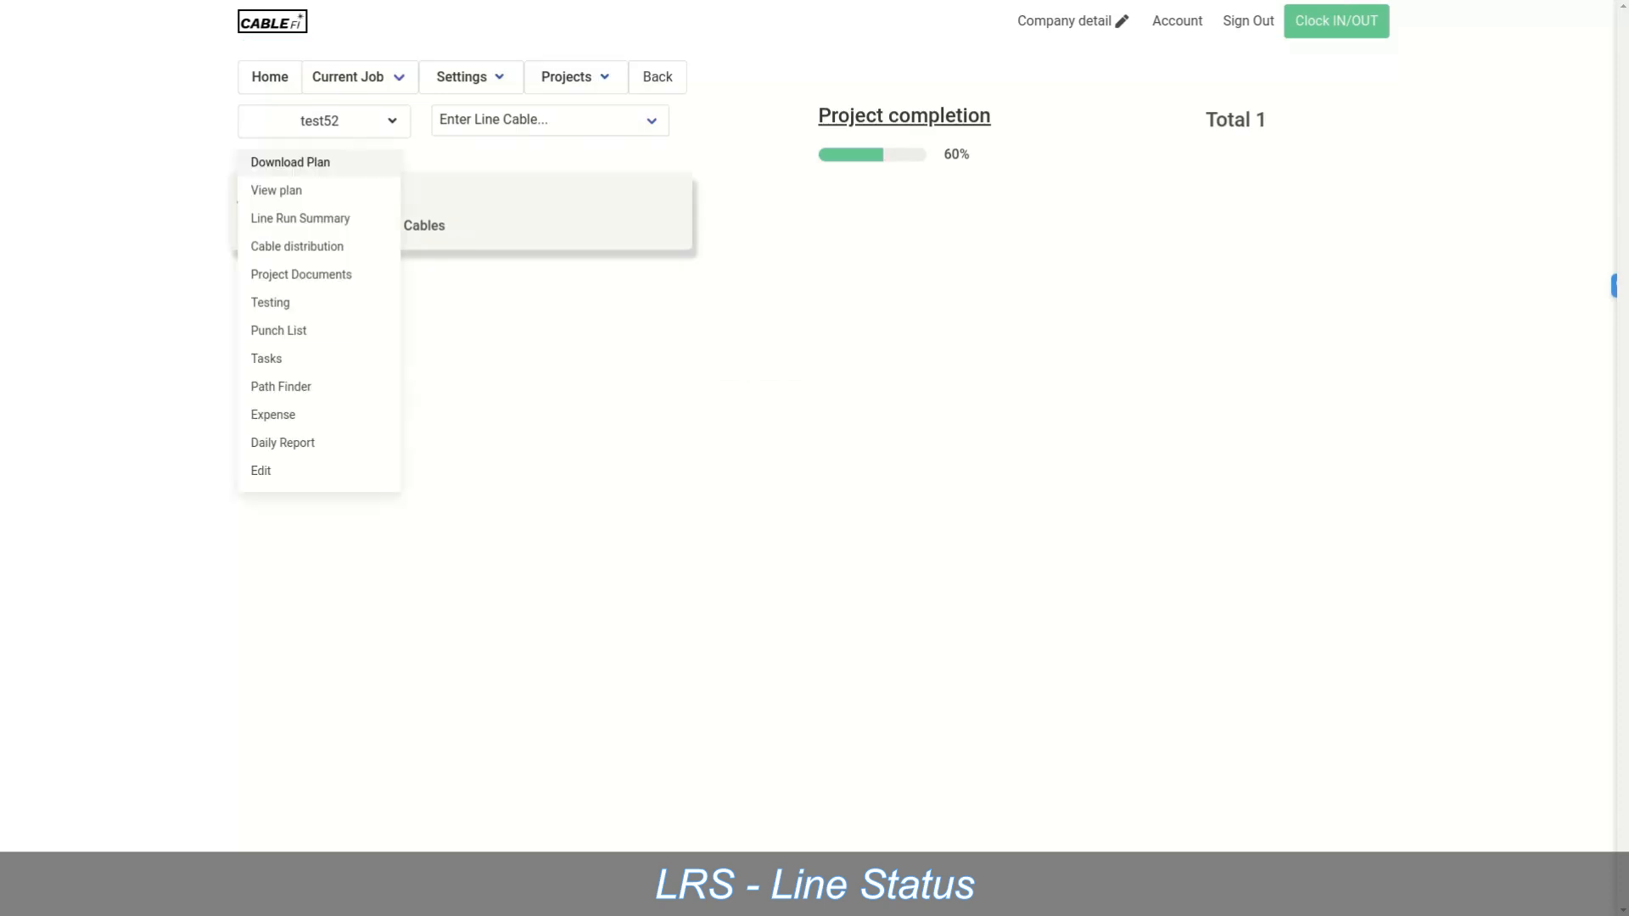
left_click(257, 222)
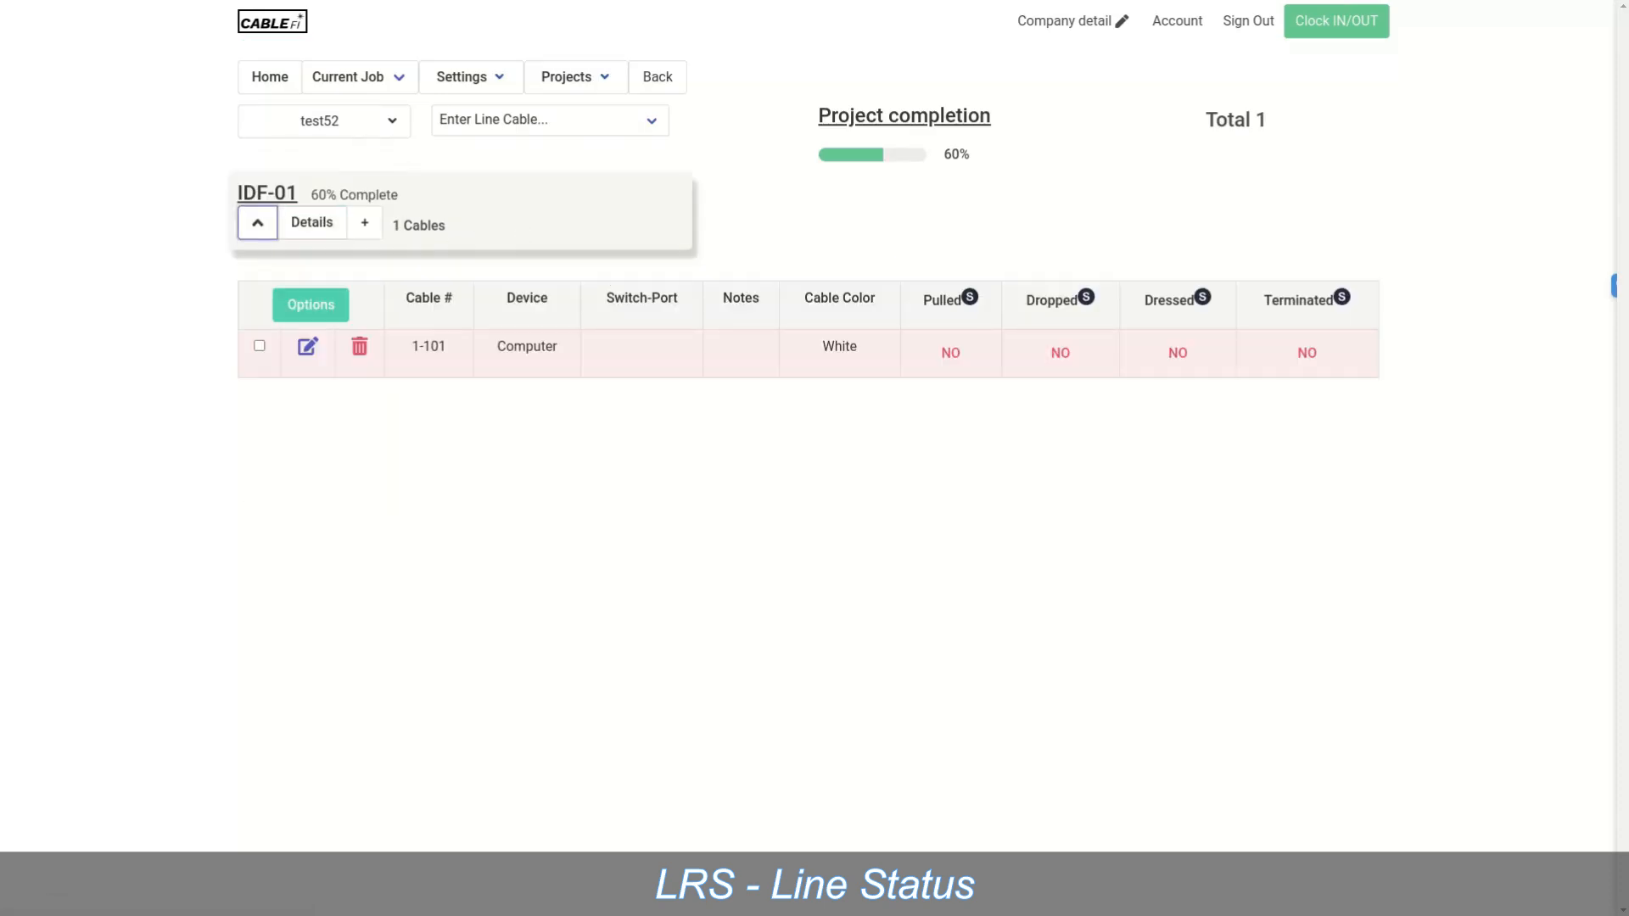
left_click(950, 352)
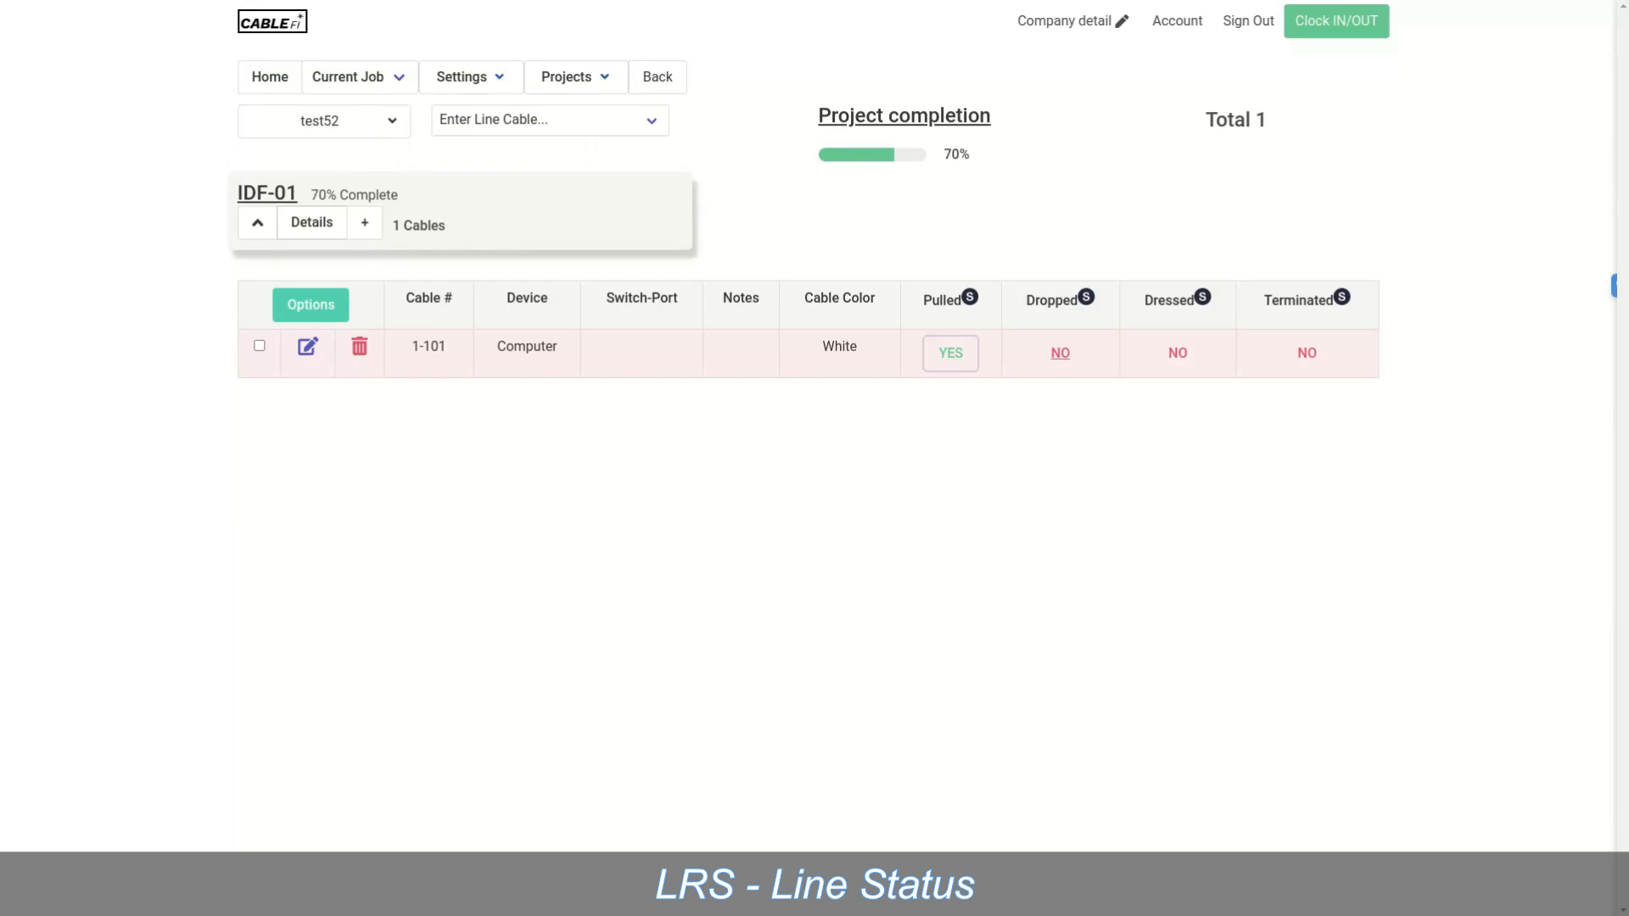
left_click(1060, 352)
left_click(1178, 352)
left_click(1307, 353)
left_click(1306, 353)
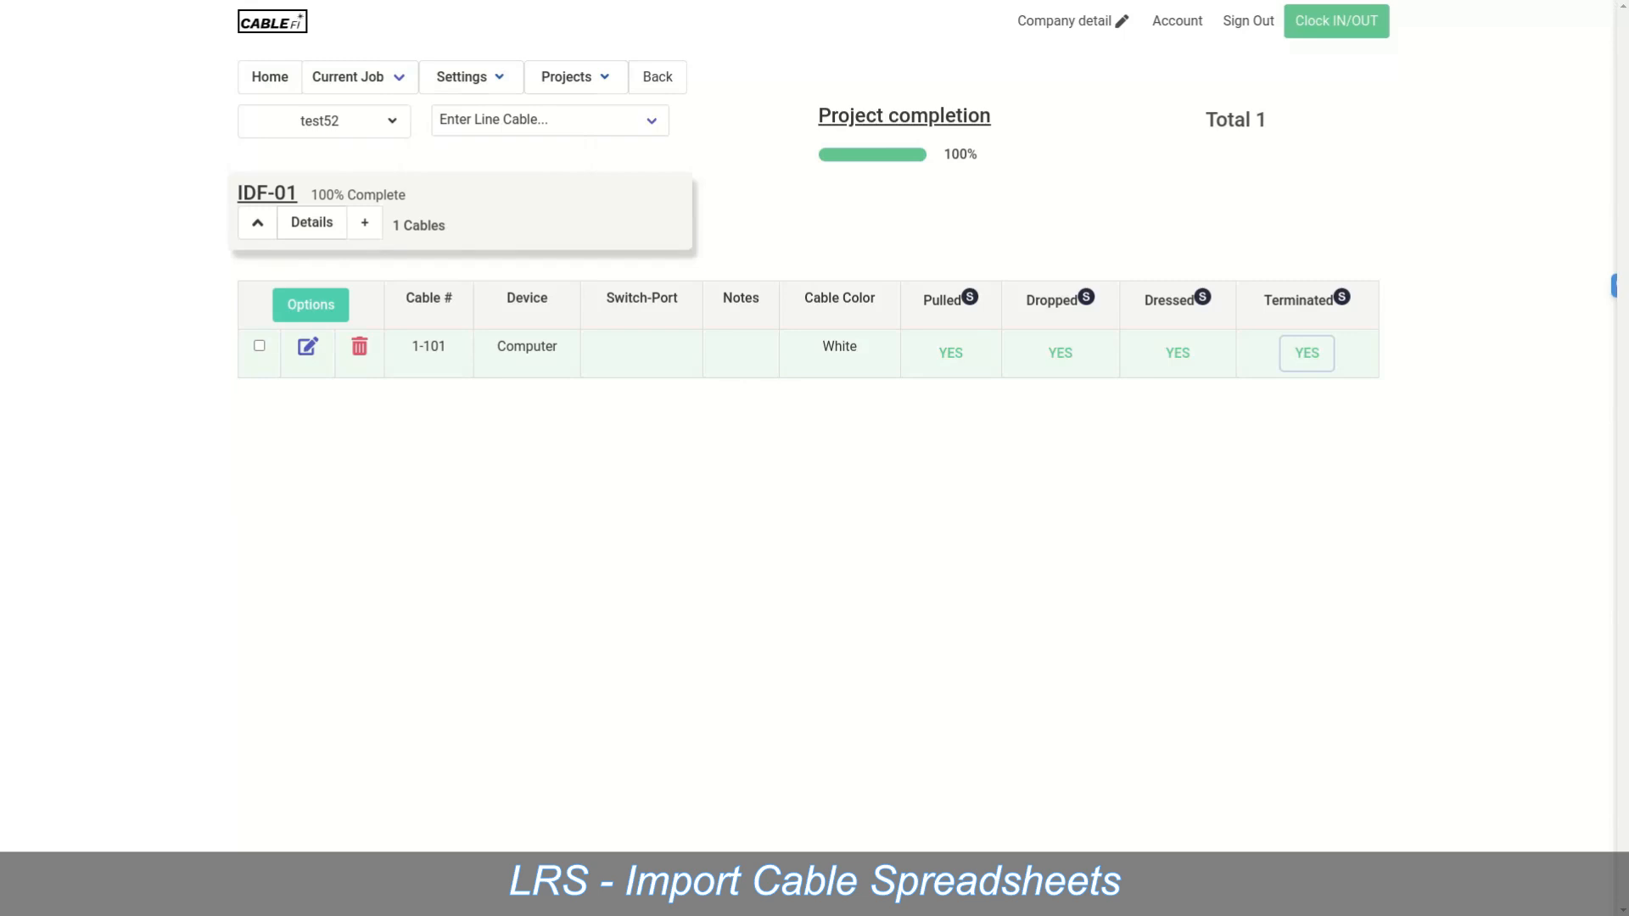
mouse_move(324, 121)
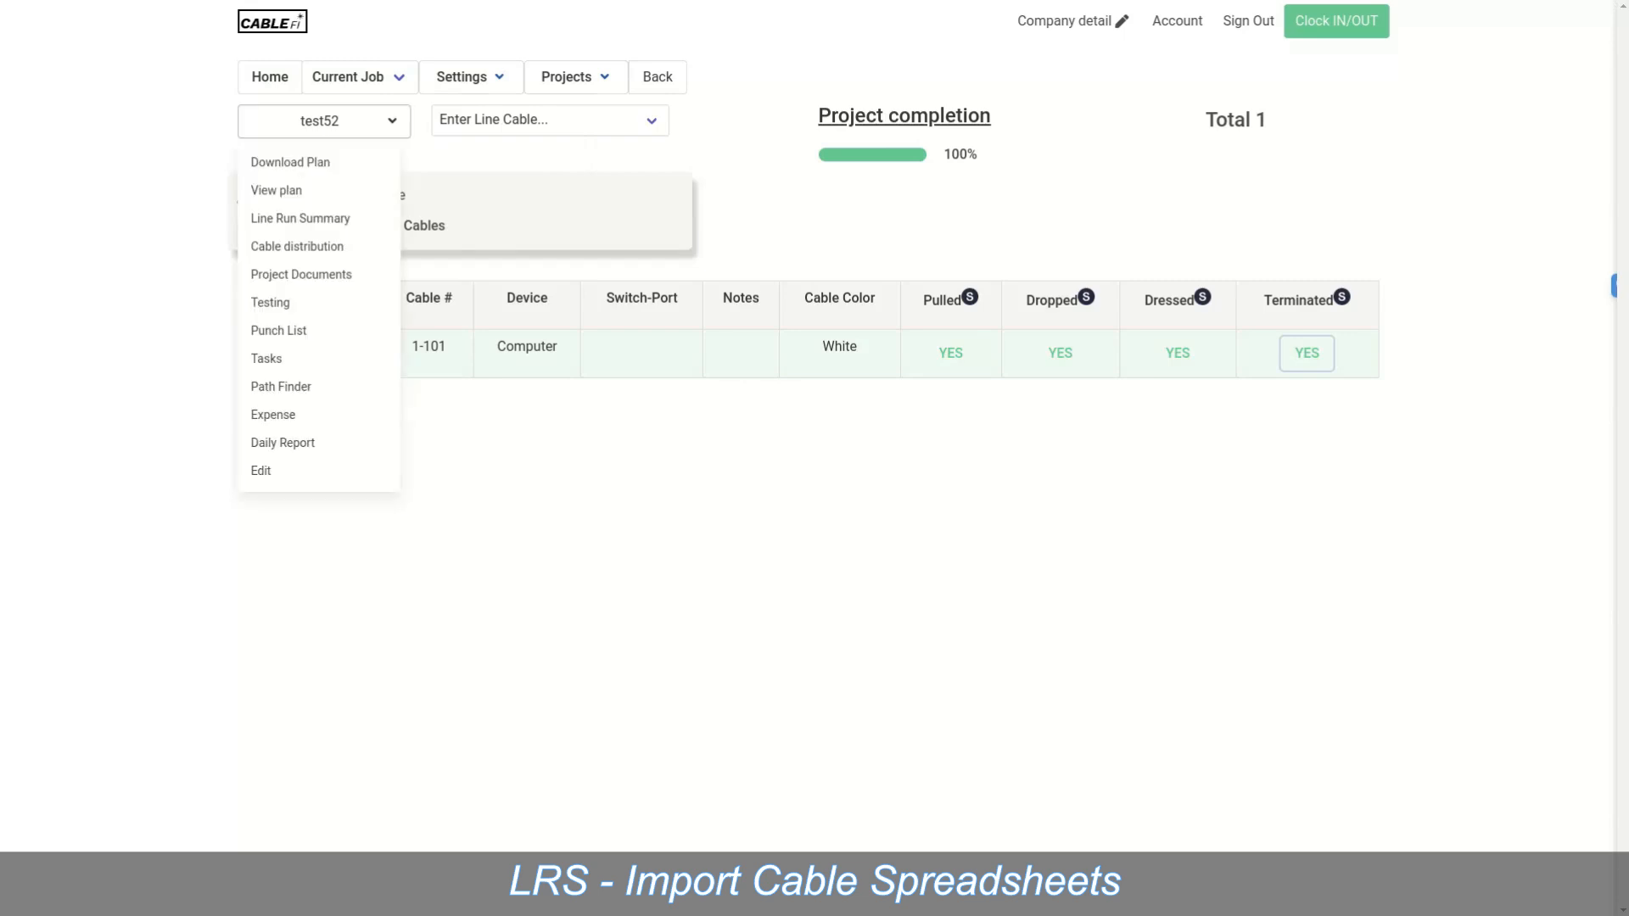
Step: Delete the IDF 01 entry from test52's cable distribution and dismiss the success banner
left_click(296, 246)
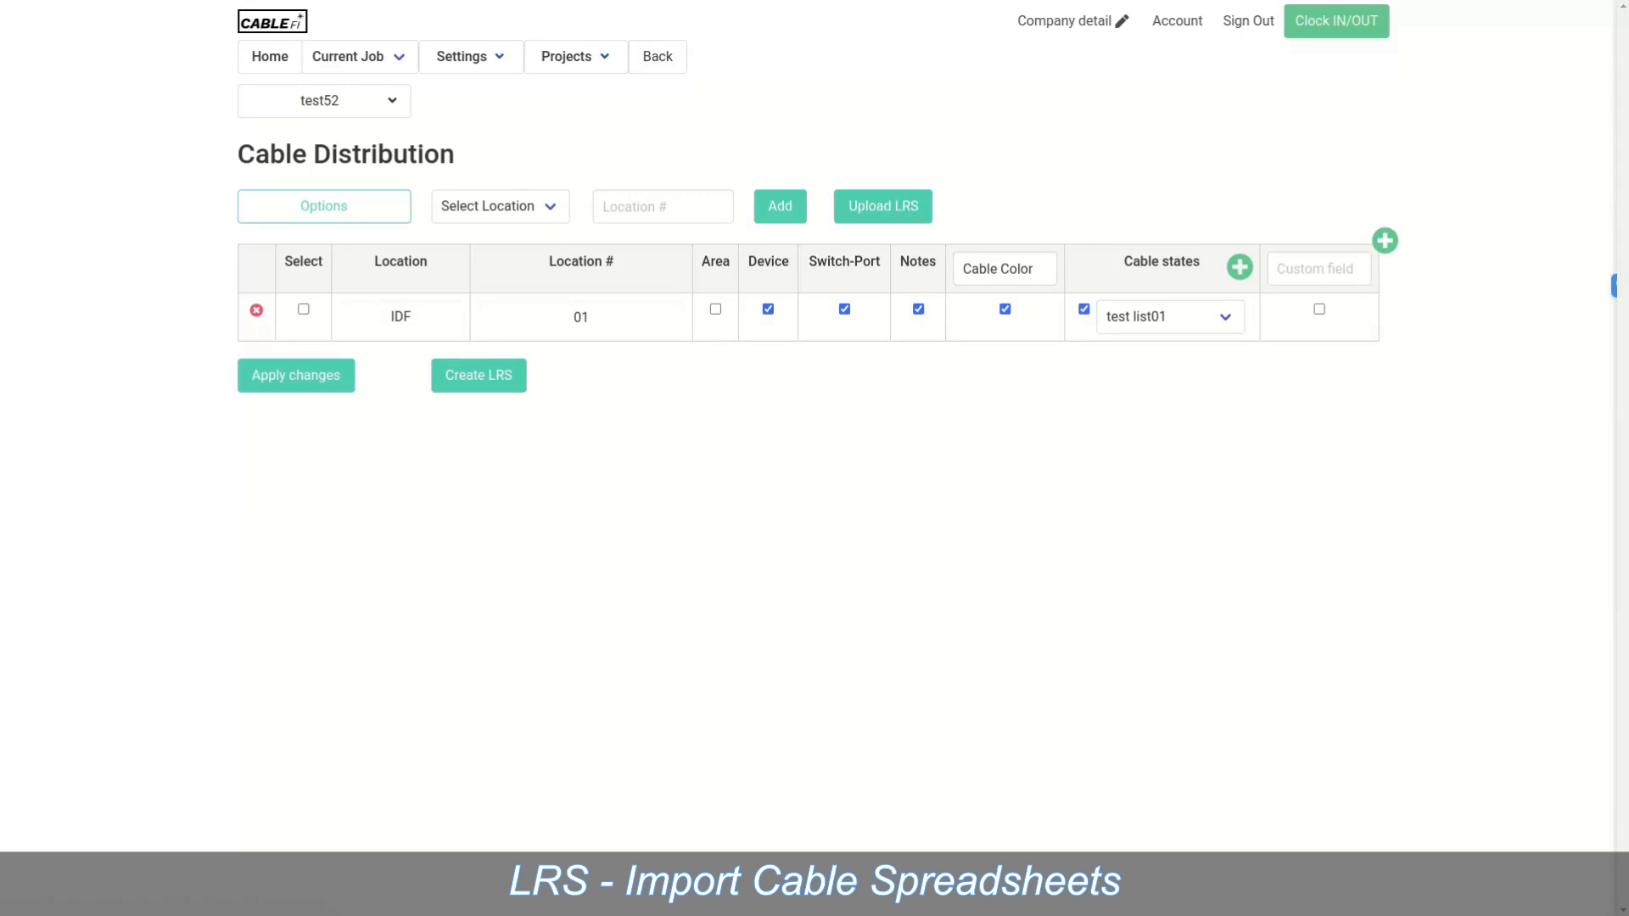
left_click(256, 311)
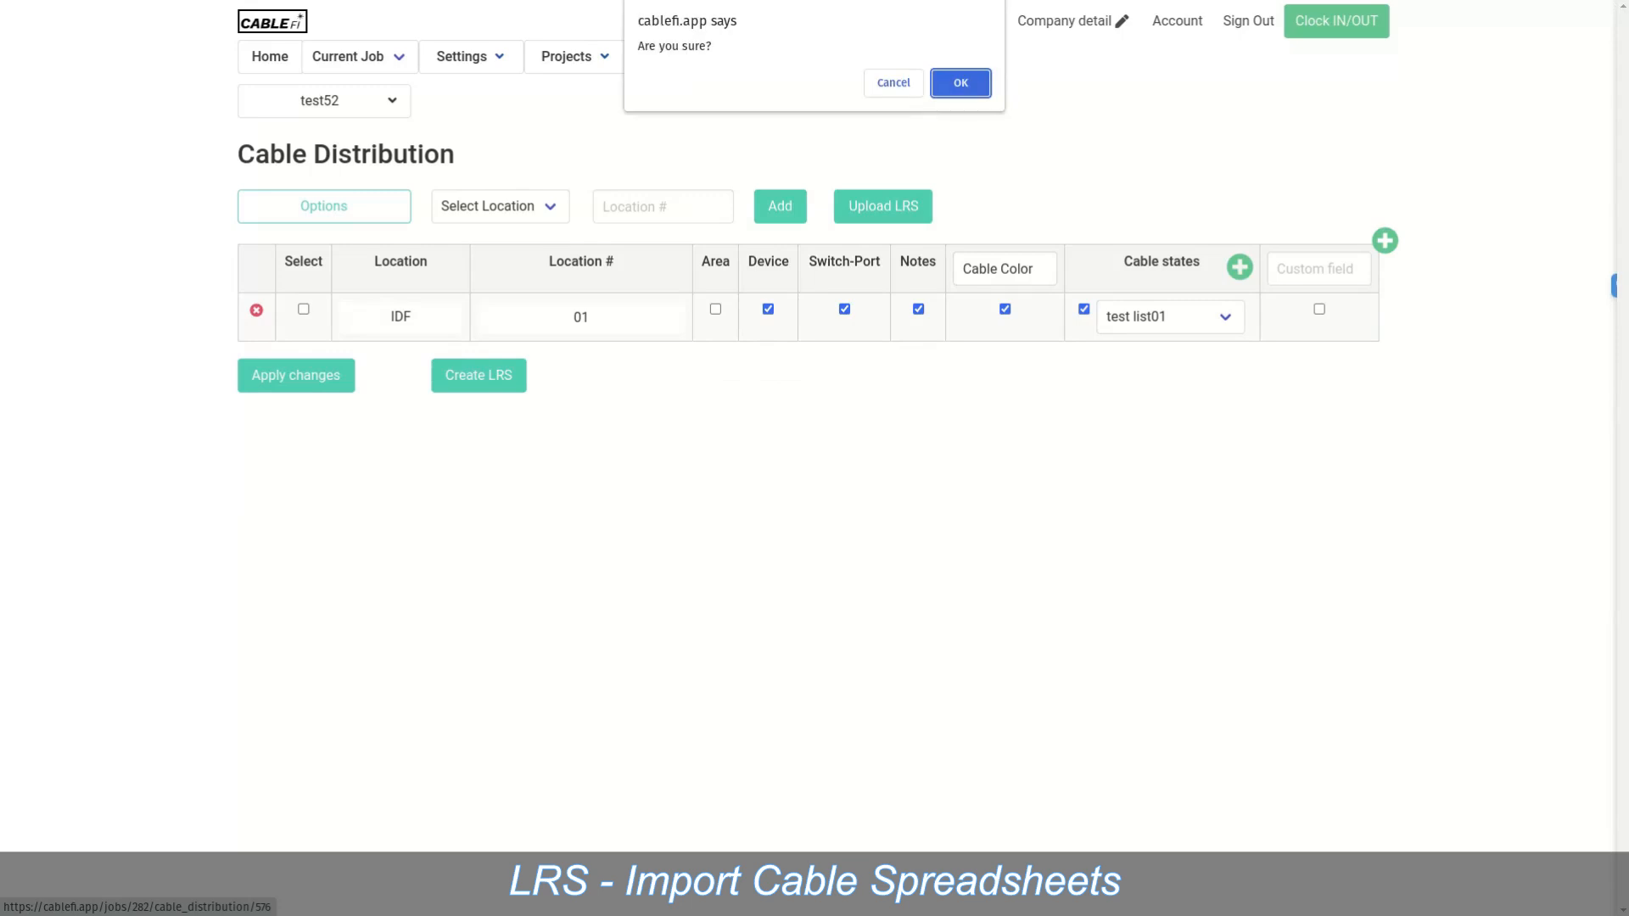
key("Return")
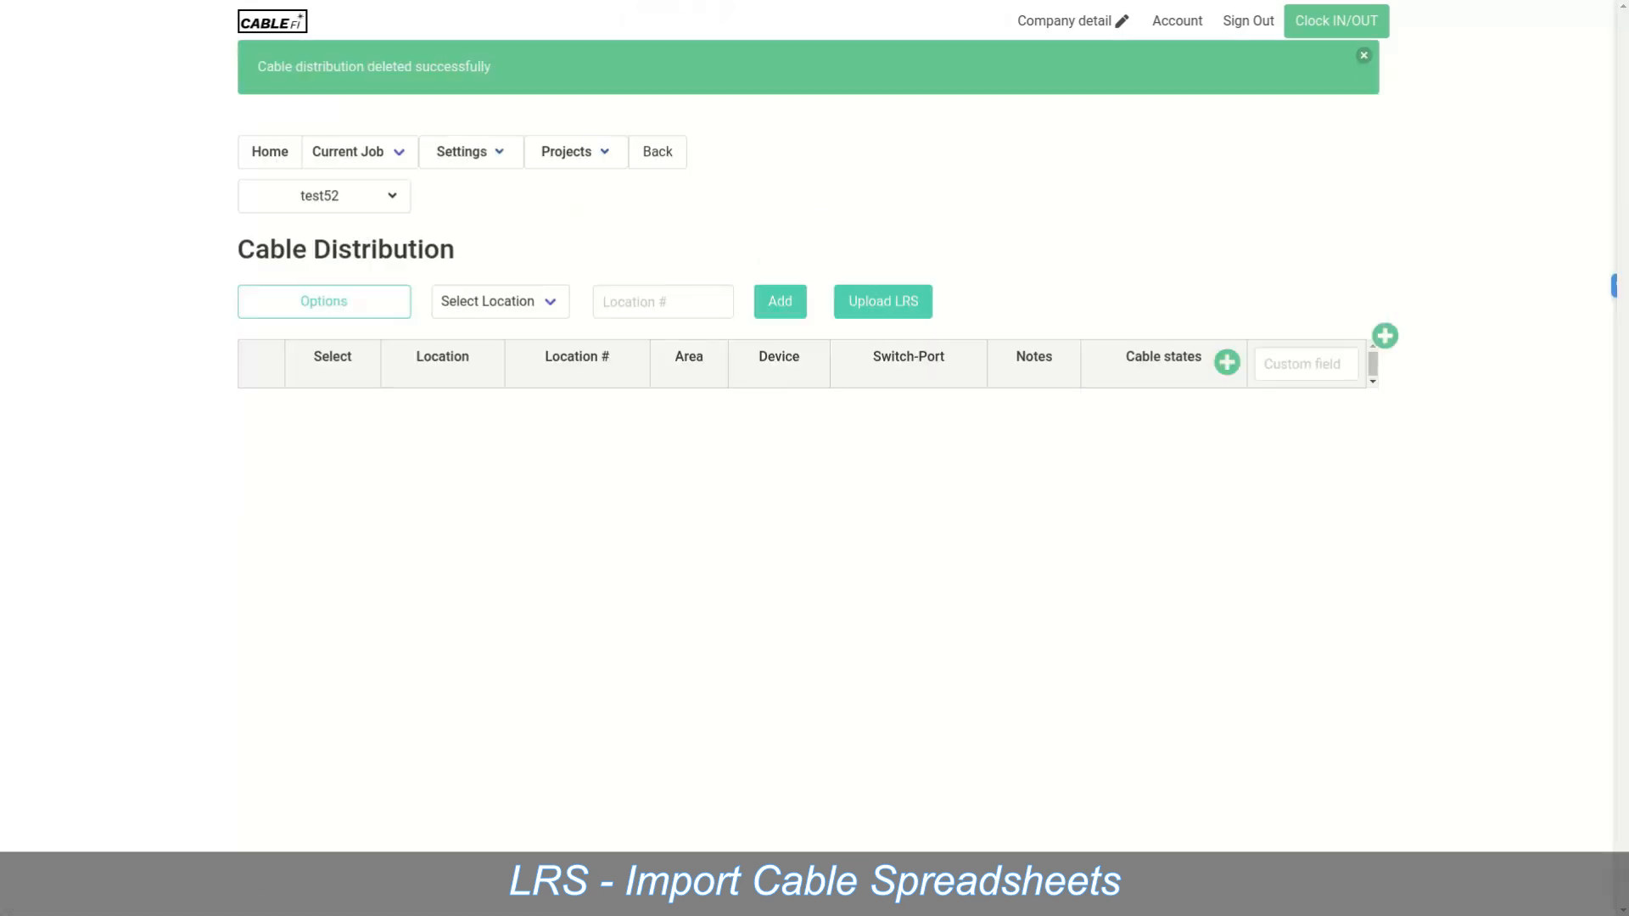
left_click(1363, 55)
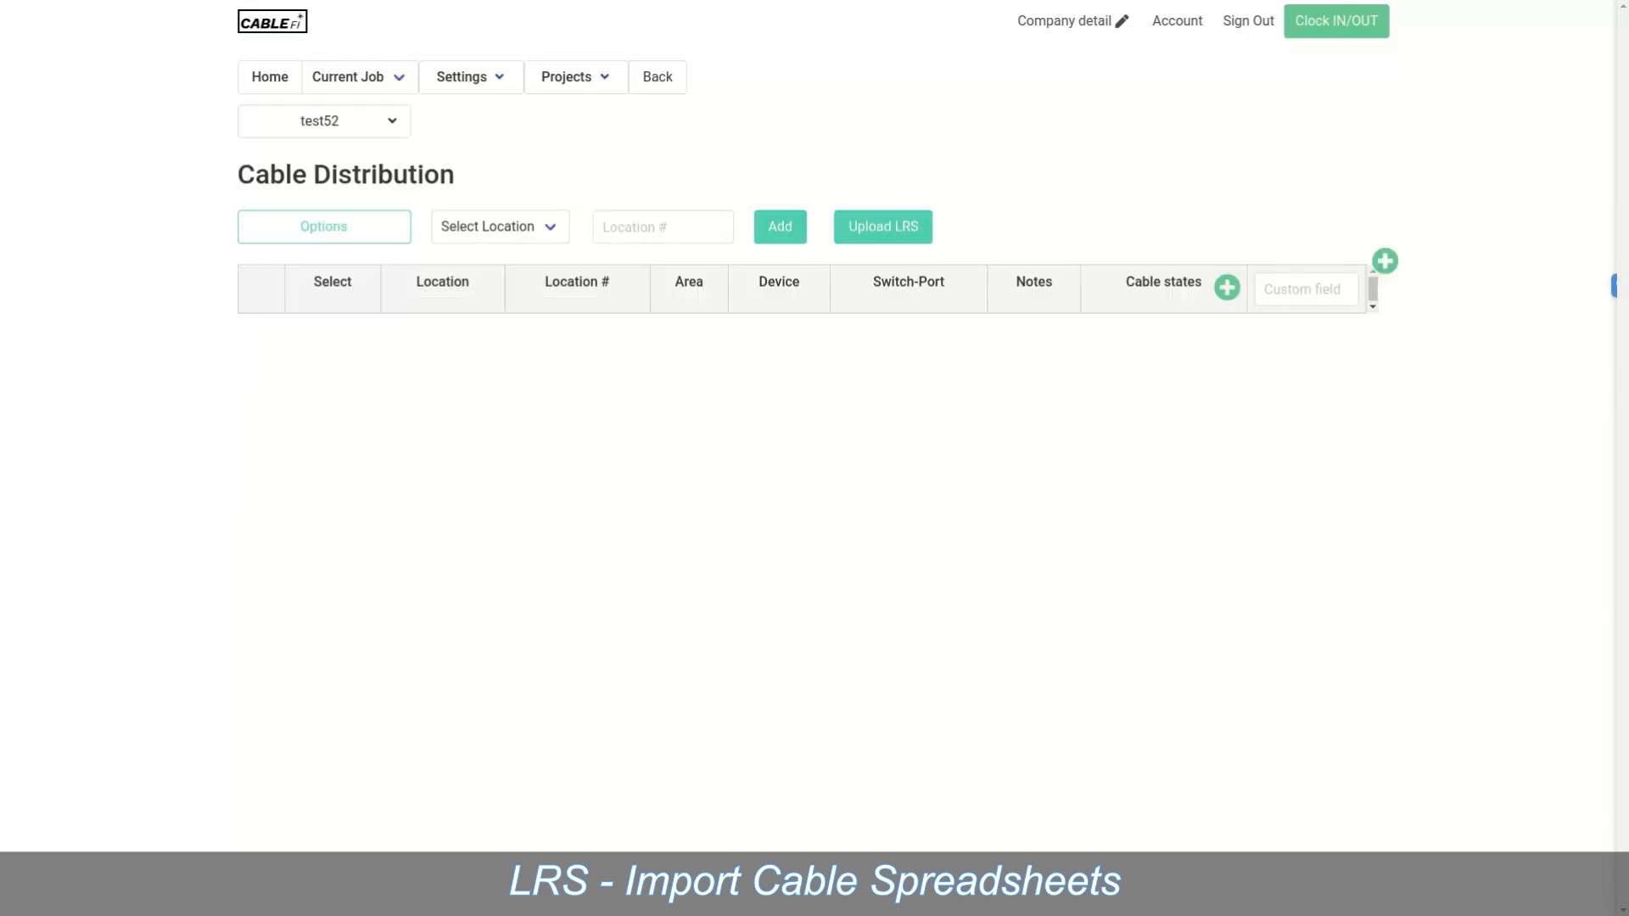
Step: Upload Lowes 2767 LRS.xlsx from Downloads > Demo Docs as test52's line run spreadsheet
left_click(883, 226)
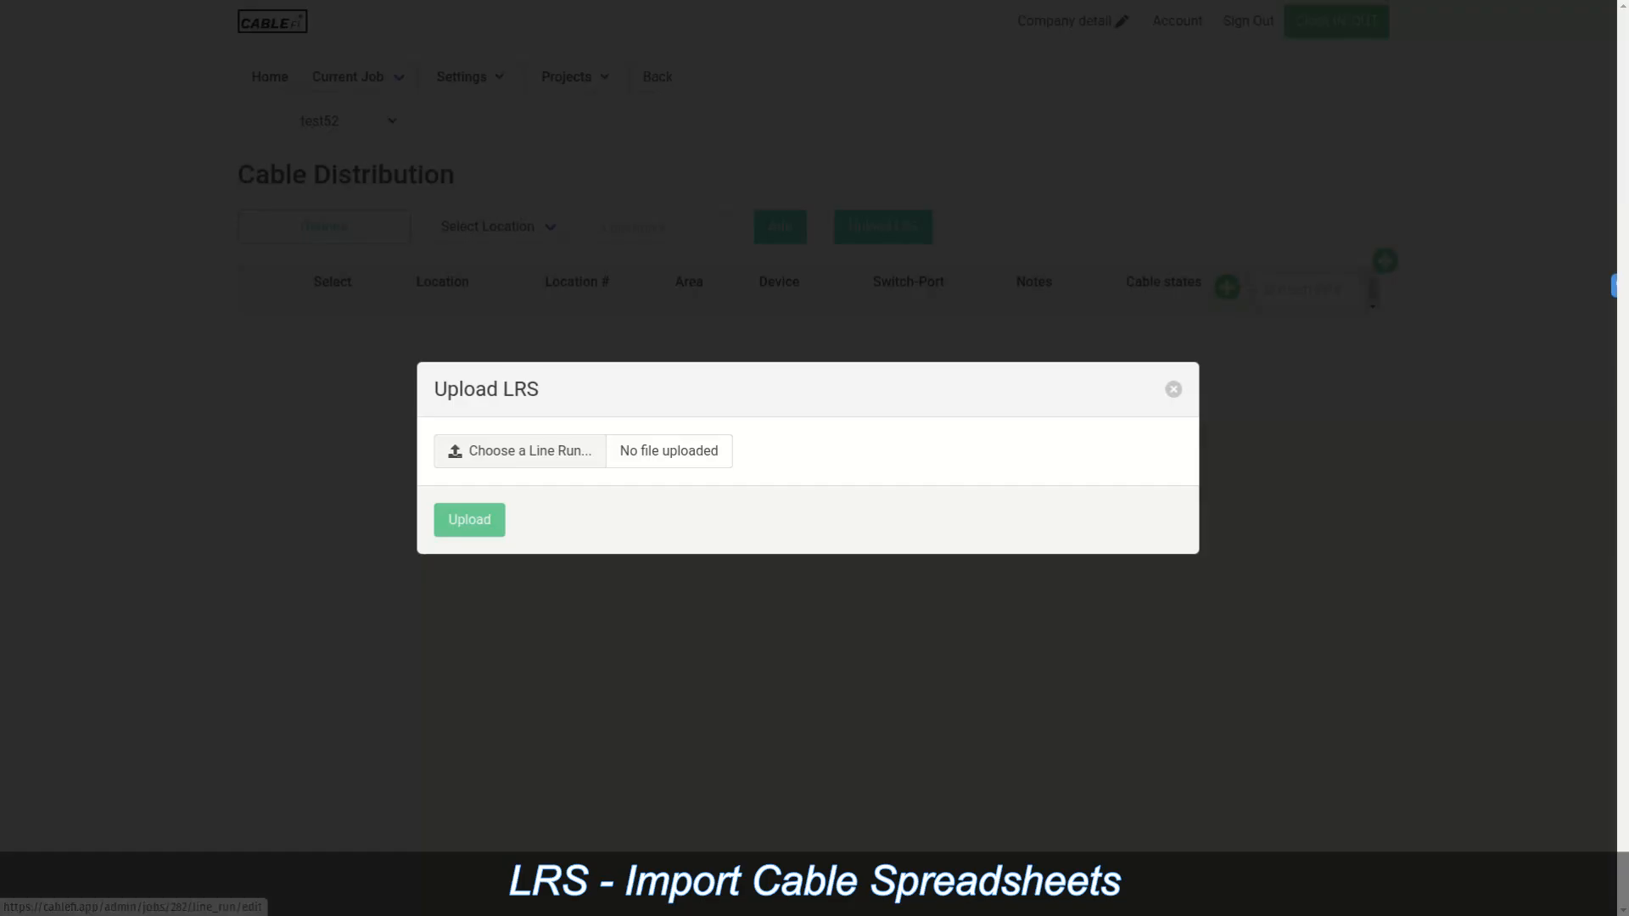
left_click(519, 450)
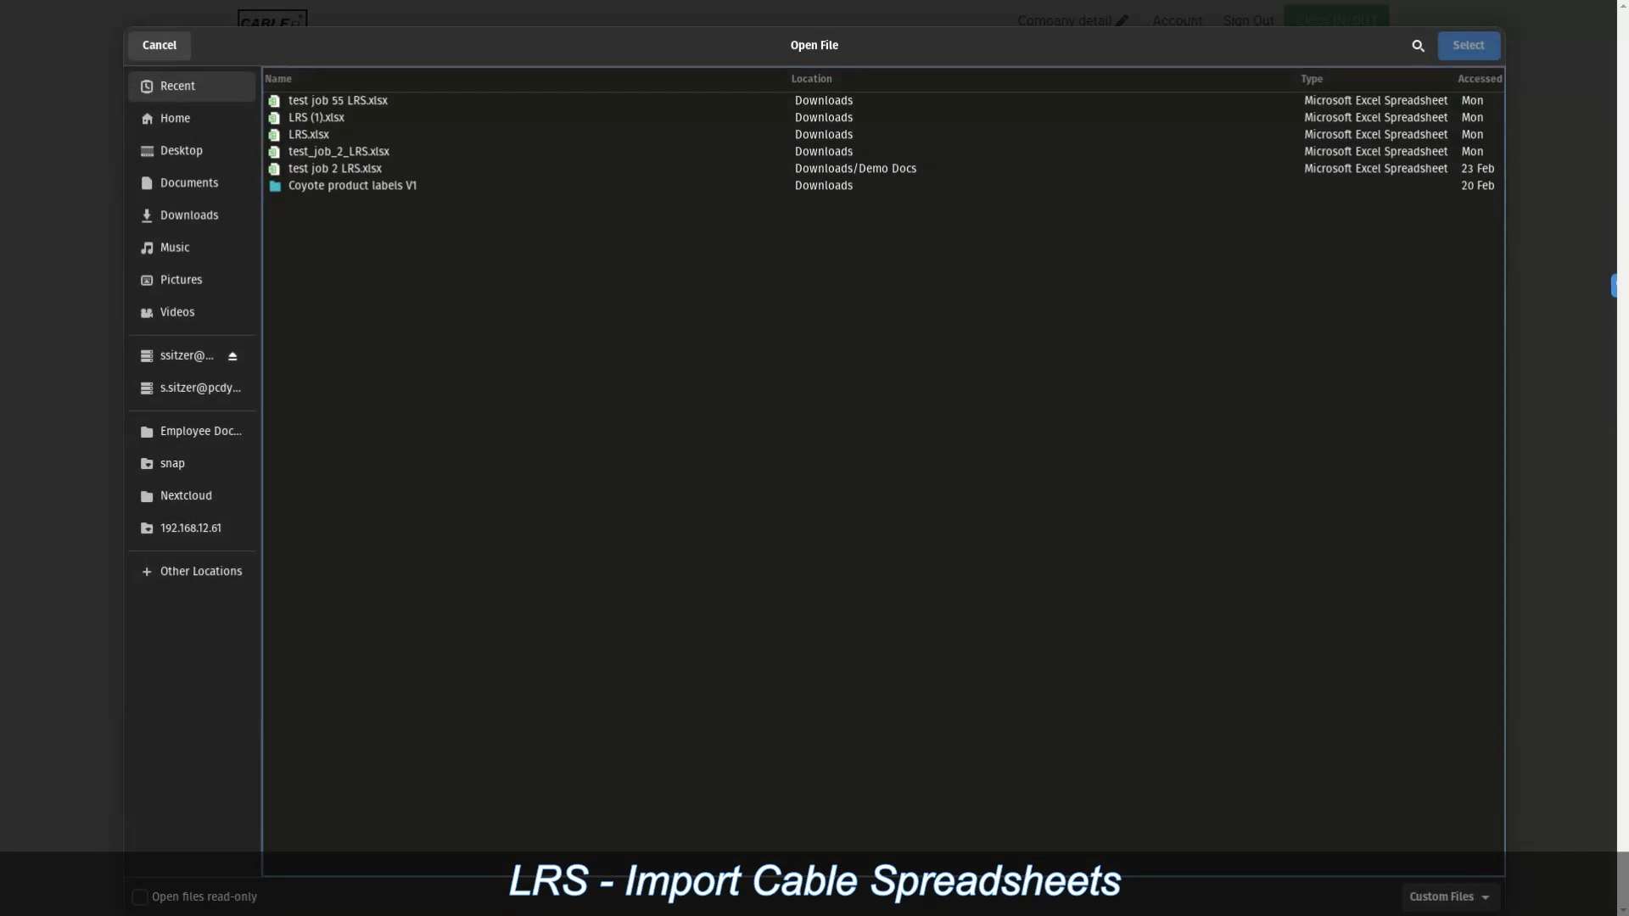
left_click(190, 183)
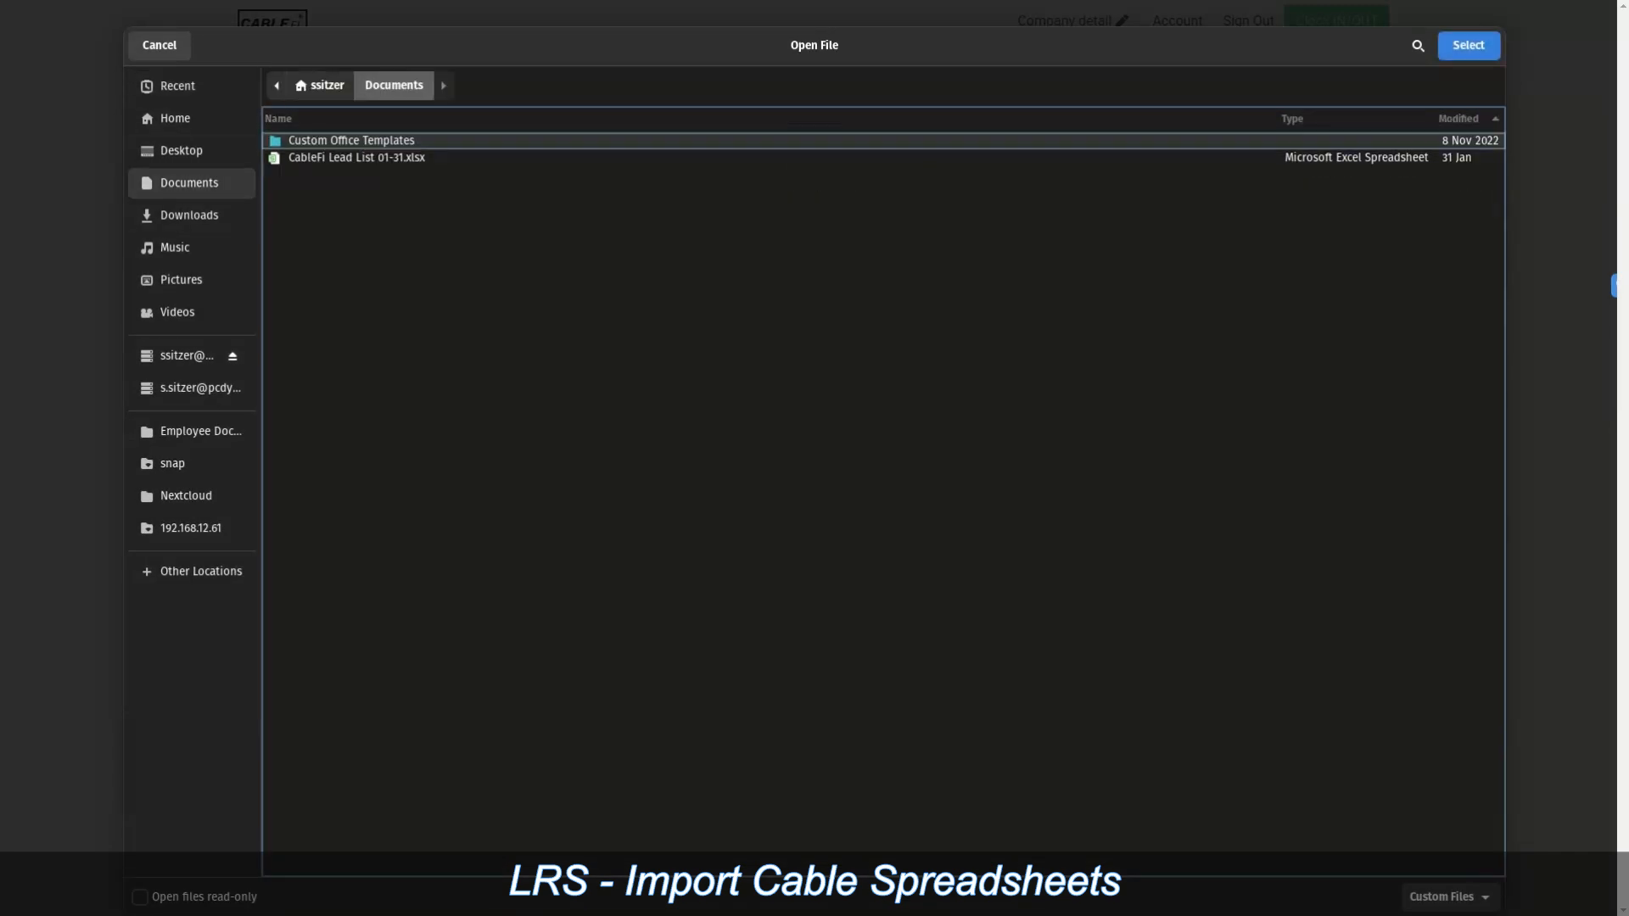
double_click(351, 141)
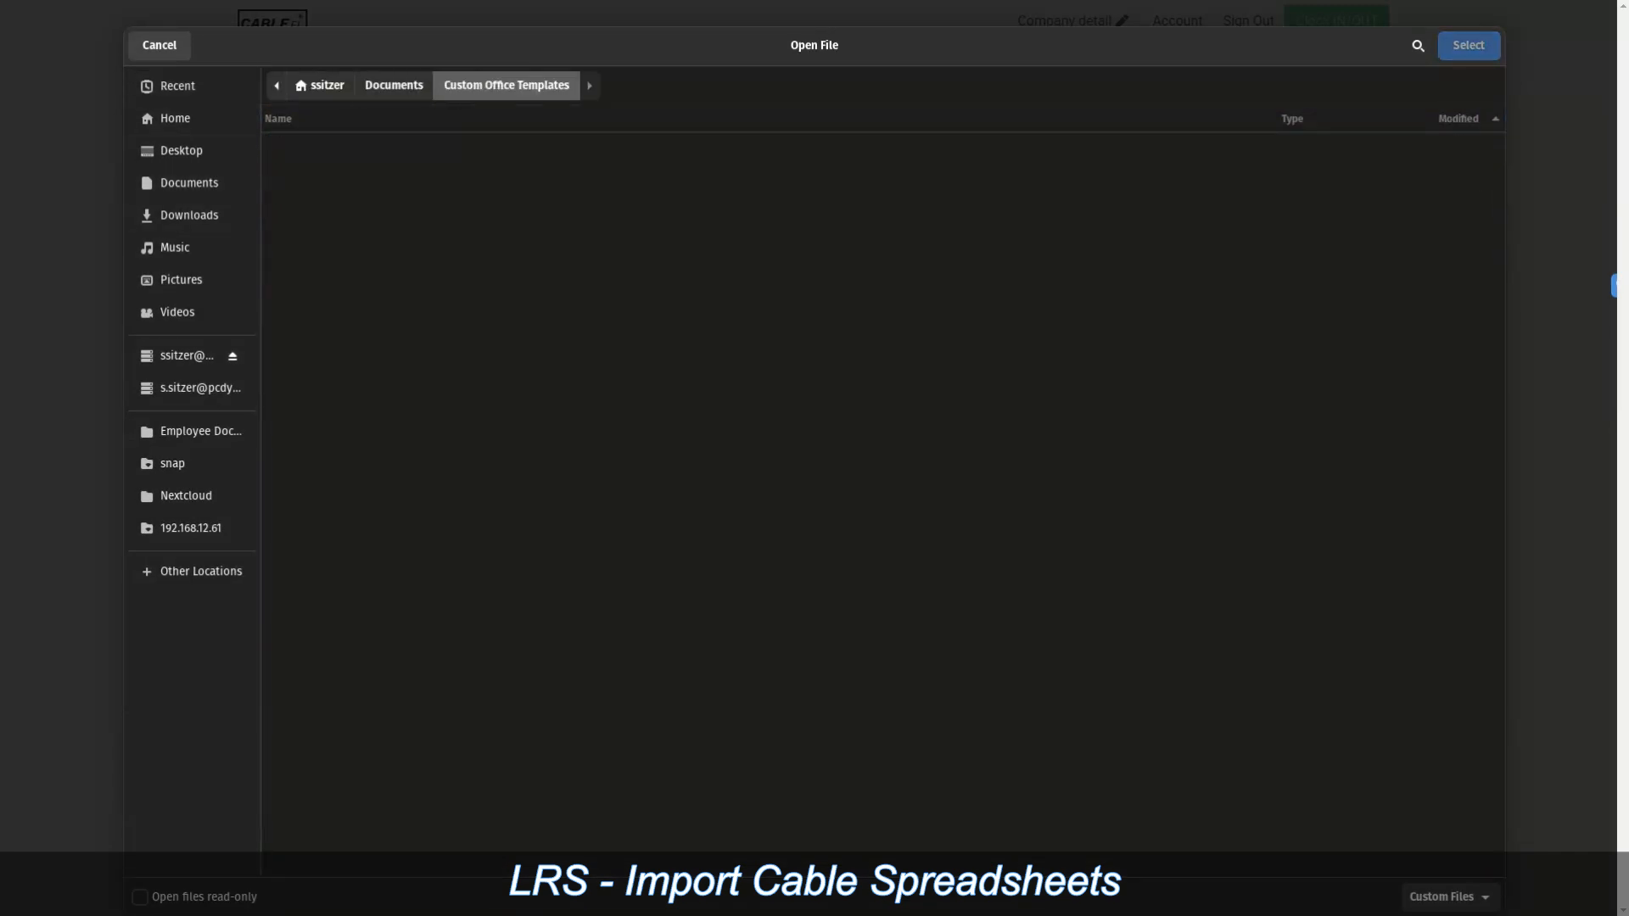
left_click(394, 86)
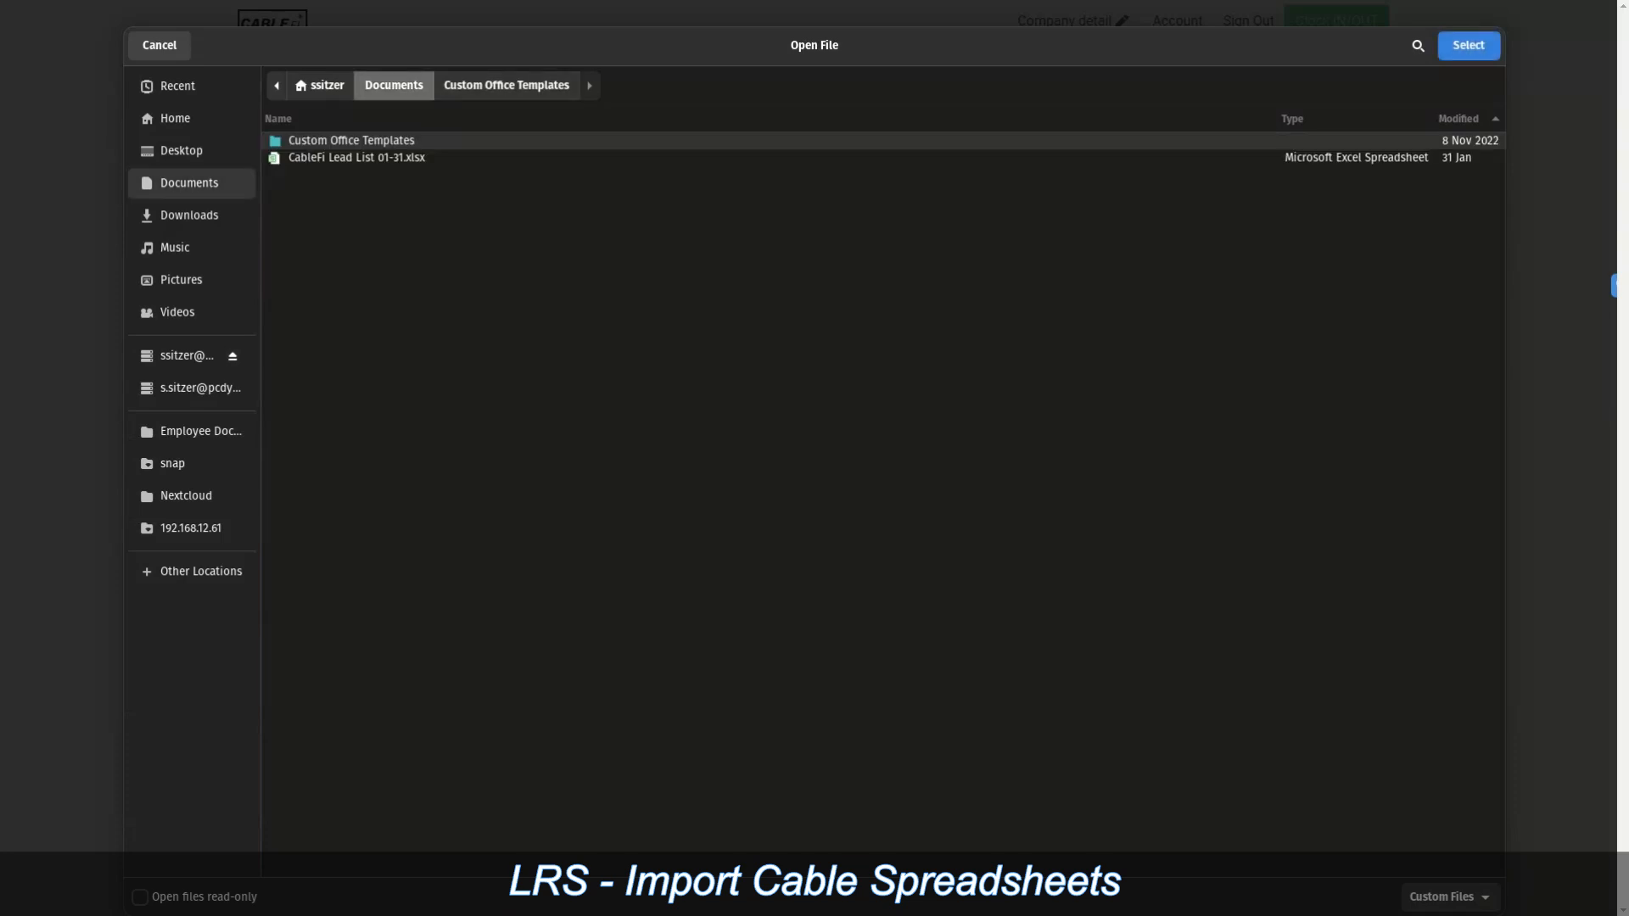
left_click(190, 216)
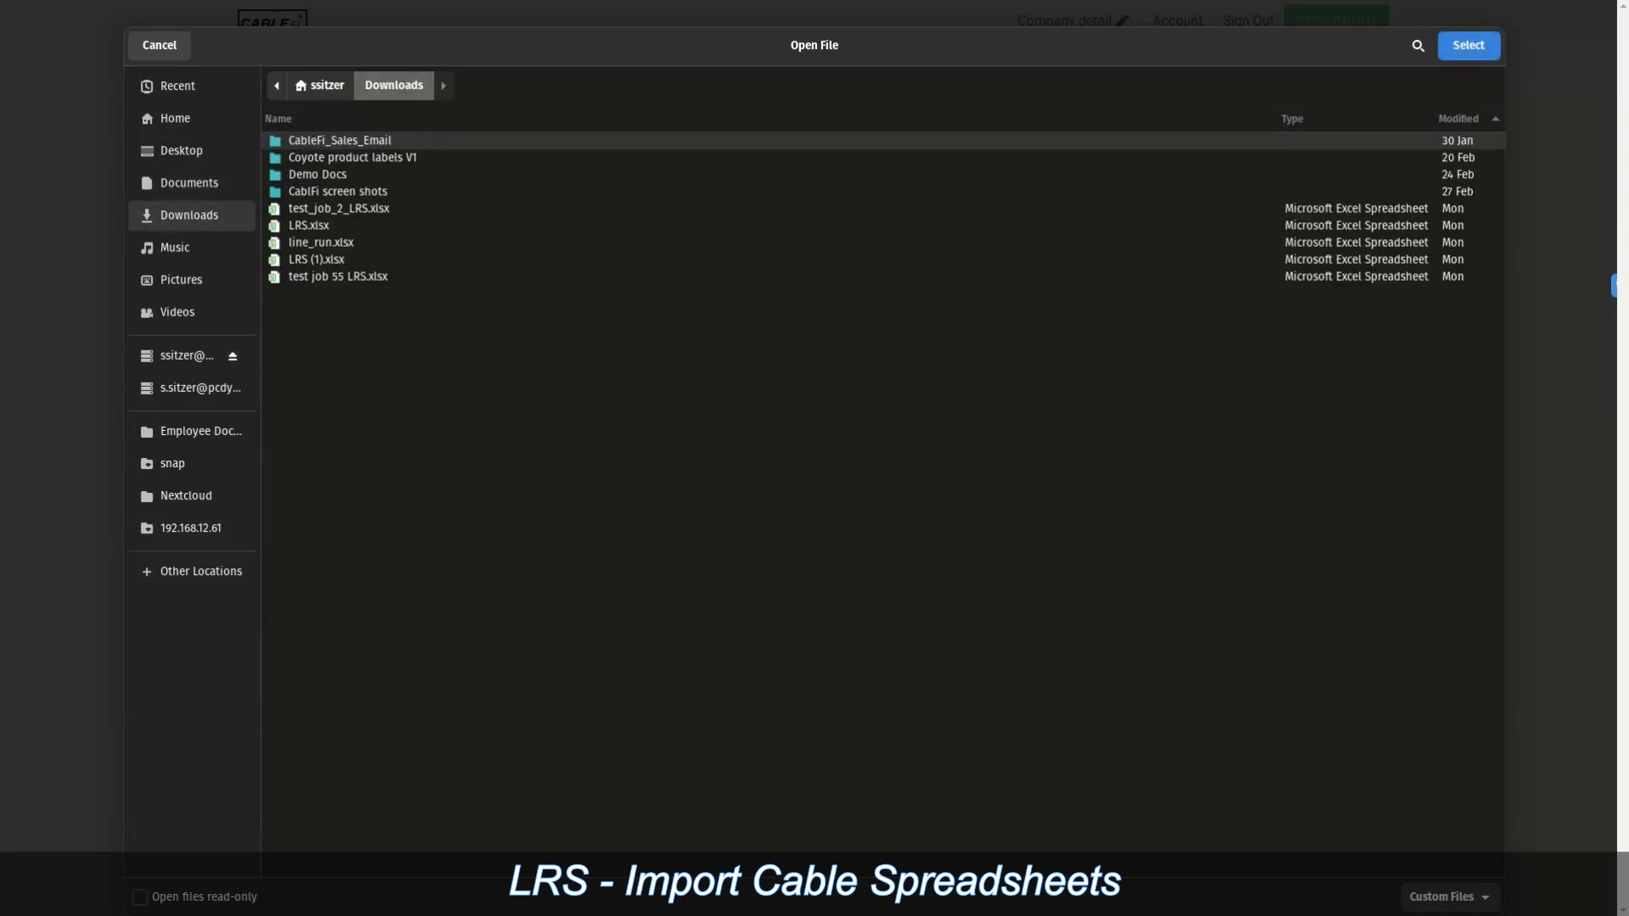
double_click(317, 175)
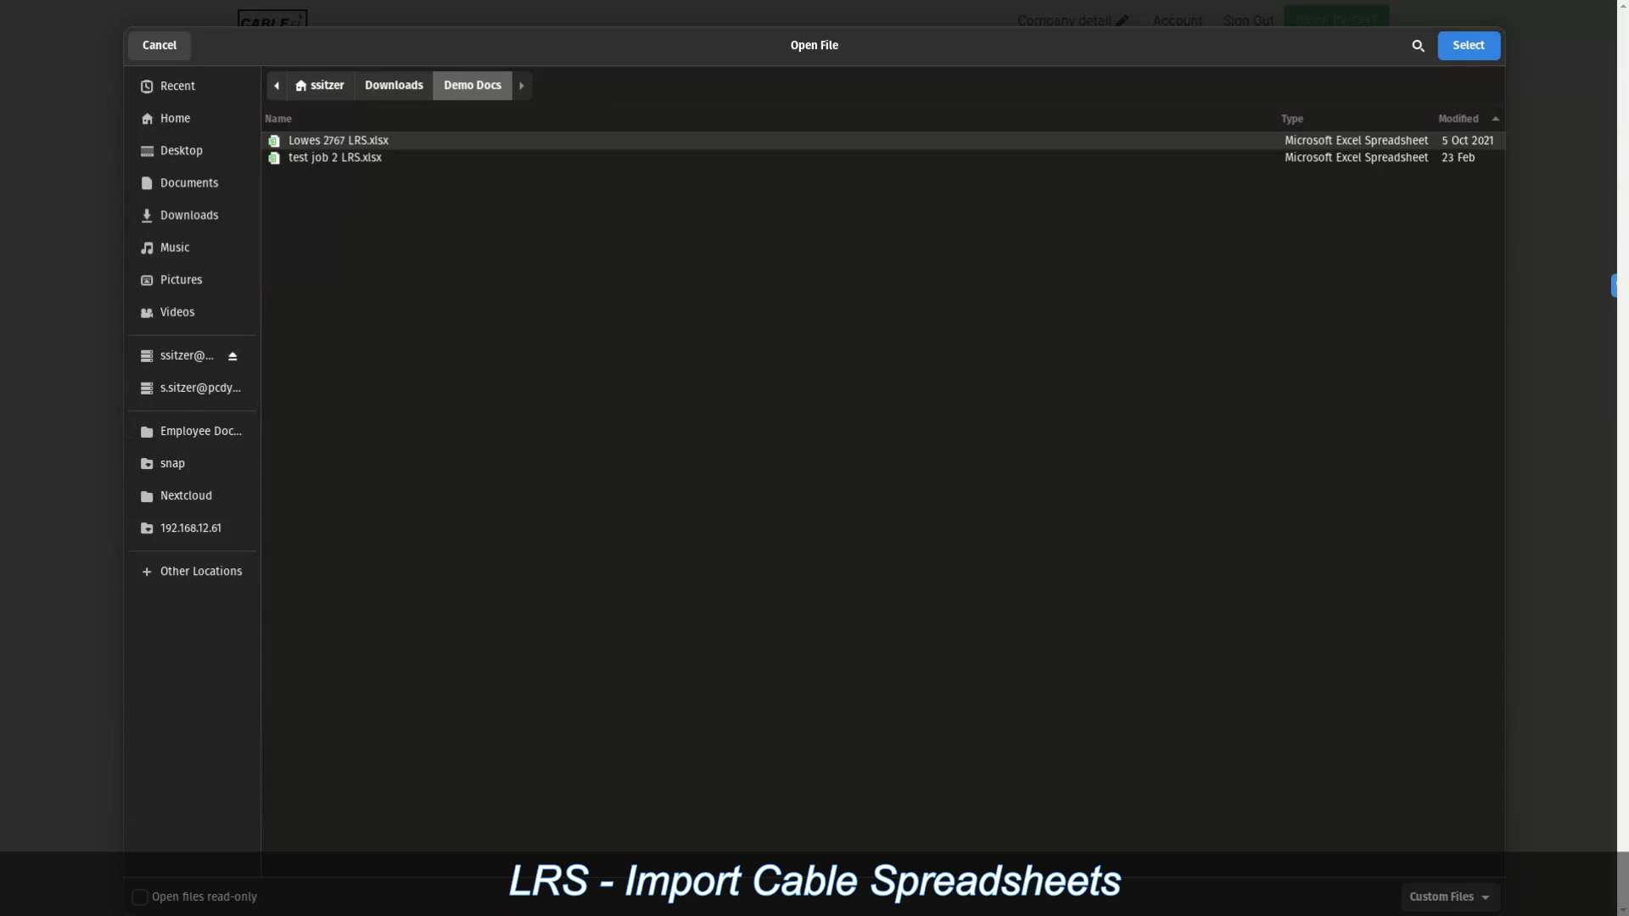
left_click(1469, 46)
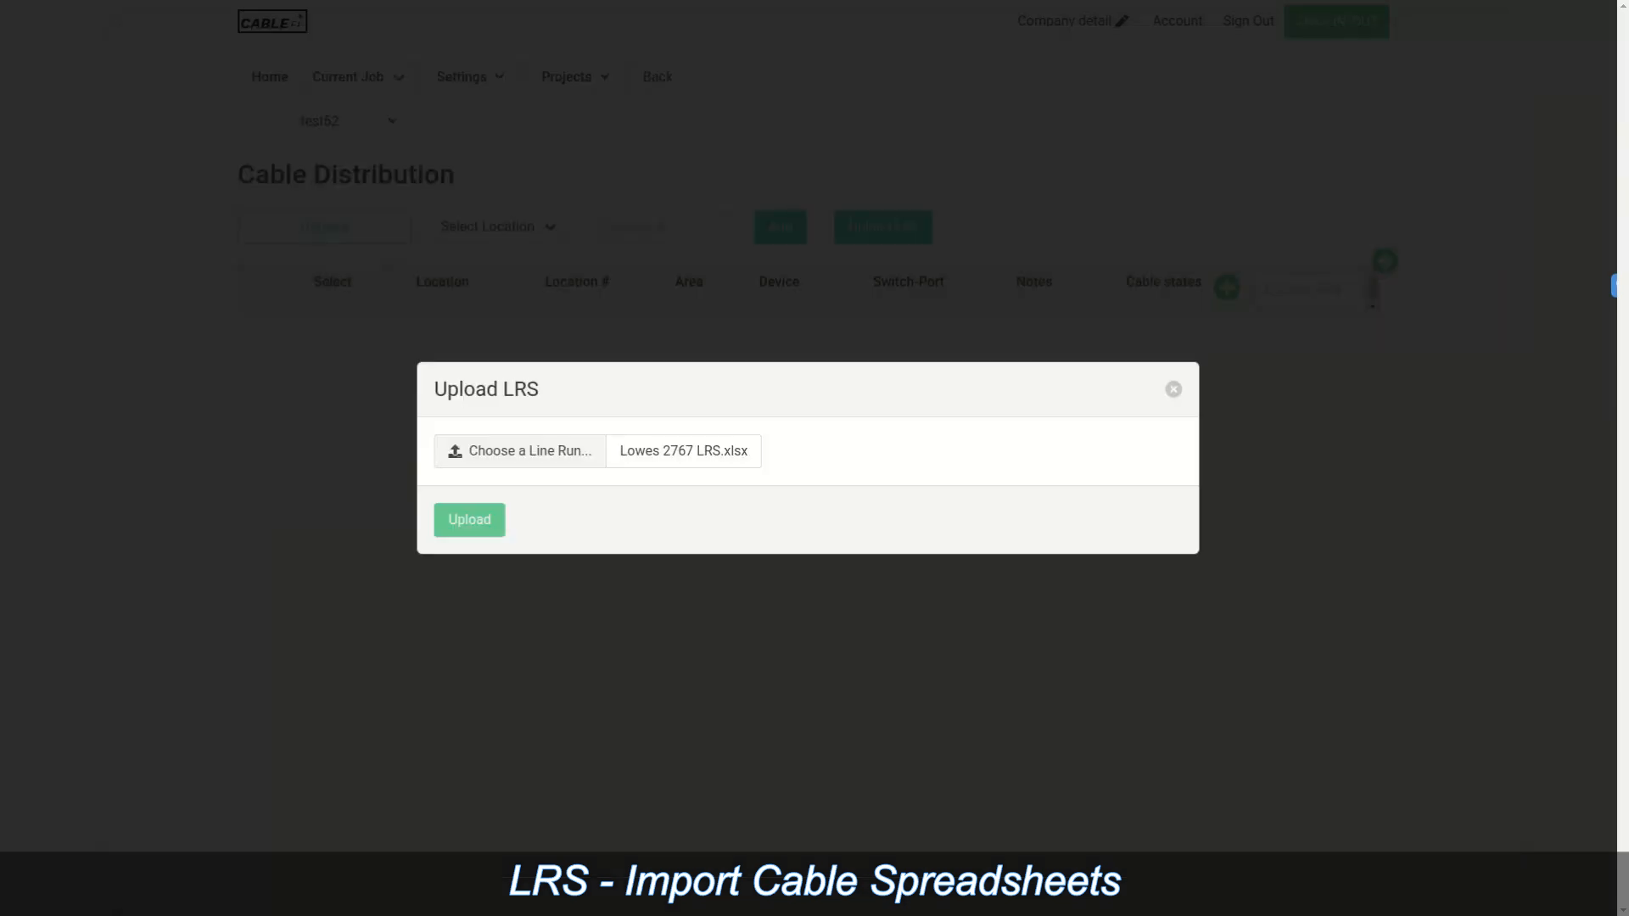
left_click(469, 520)
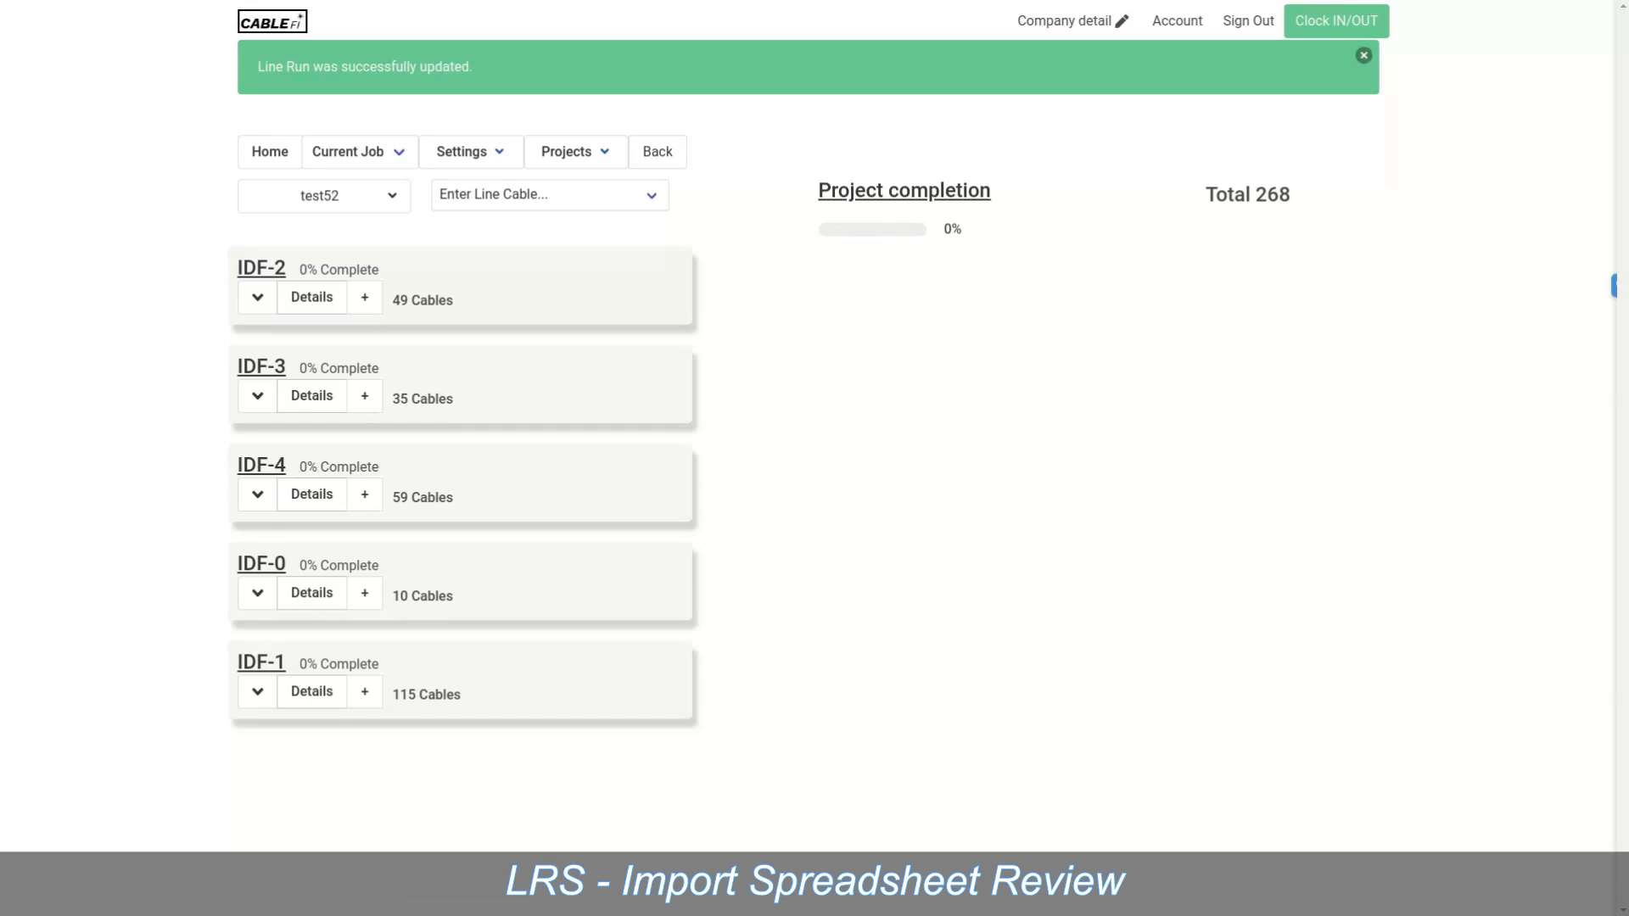
Step: Close the line run success banner and bring up the test52 job menu
left_click(1364, 55)
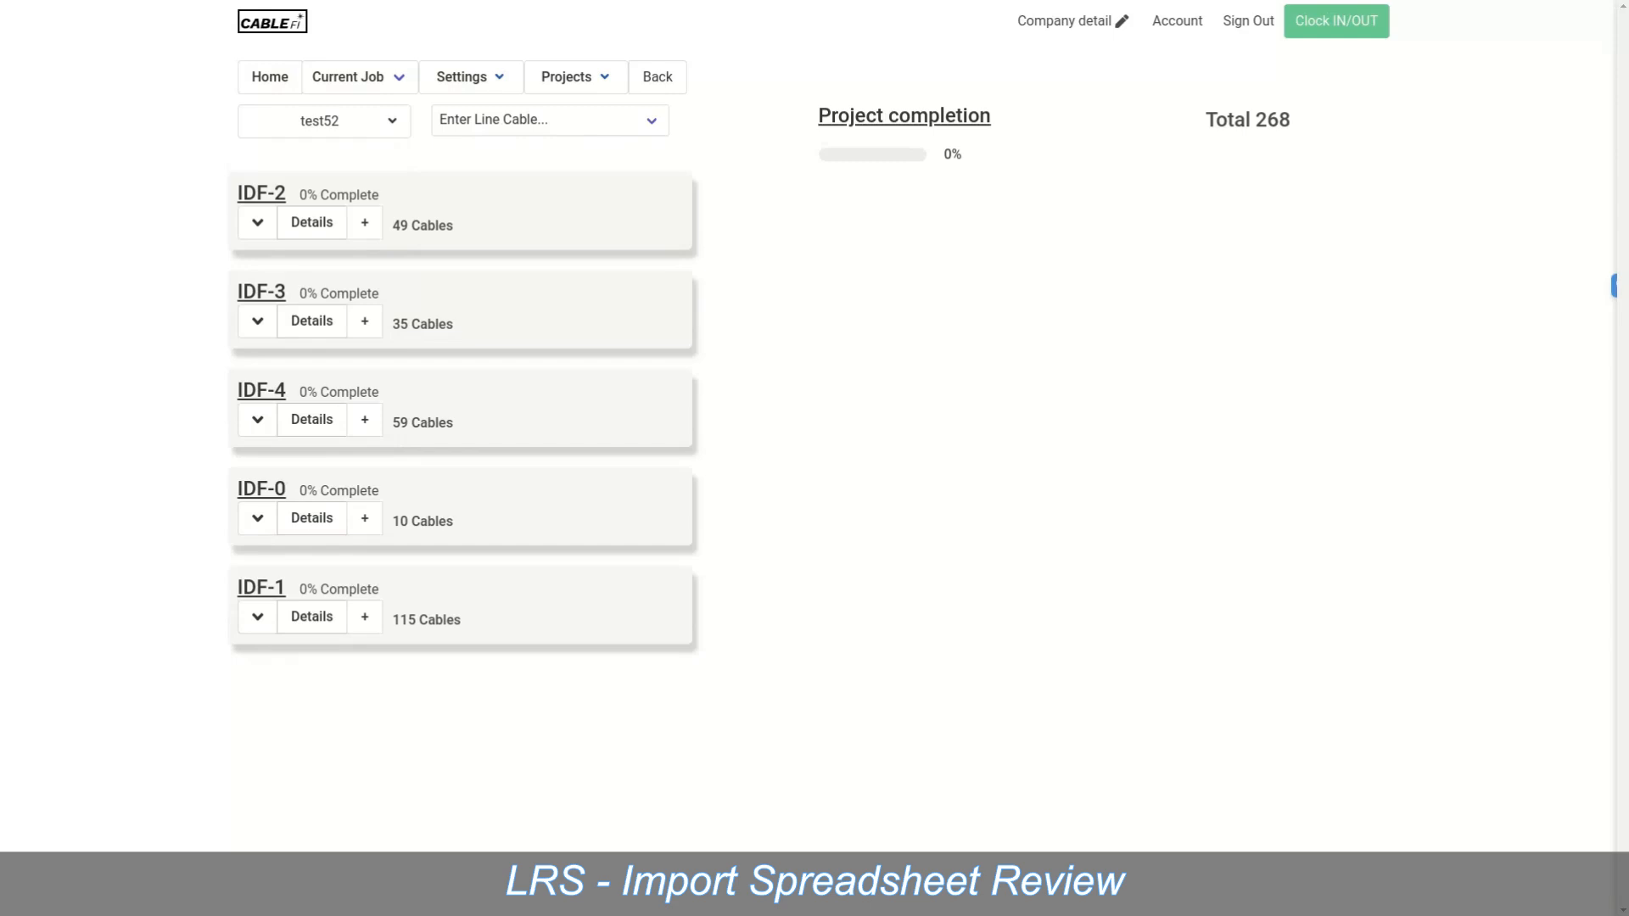
mouse_move(324, 121)
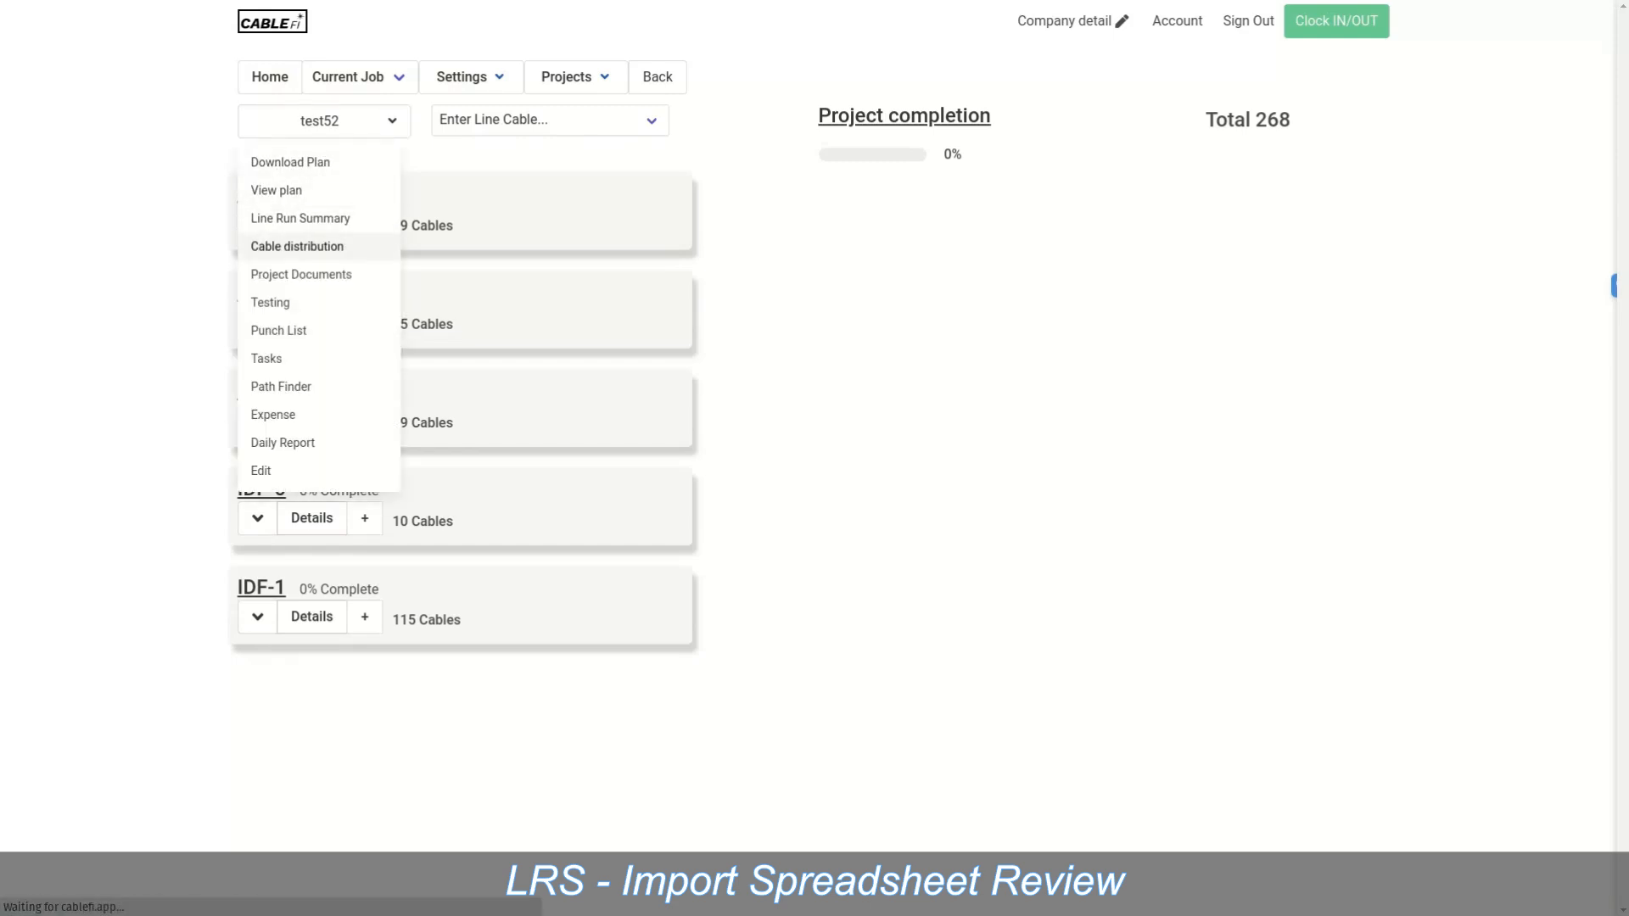
Step: Set IDF location 0's cable states to Default with EMT and apply the change
left_click(296, 246)
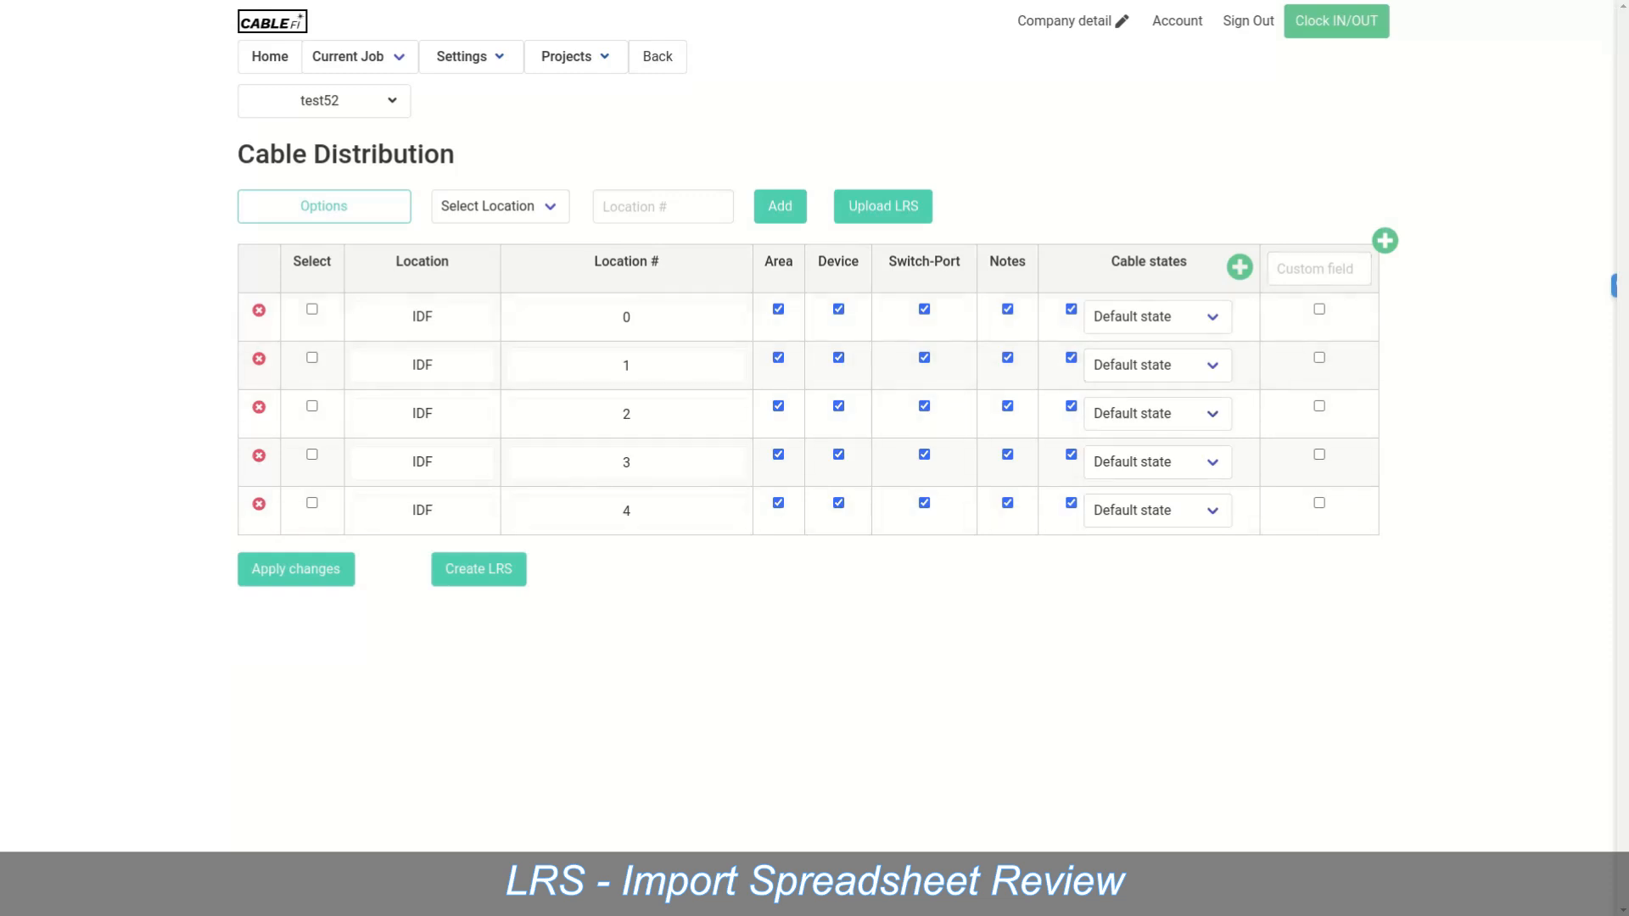
left_click(1157, 317)
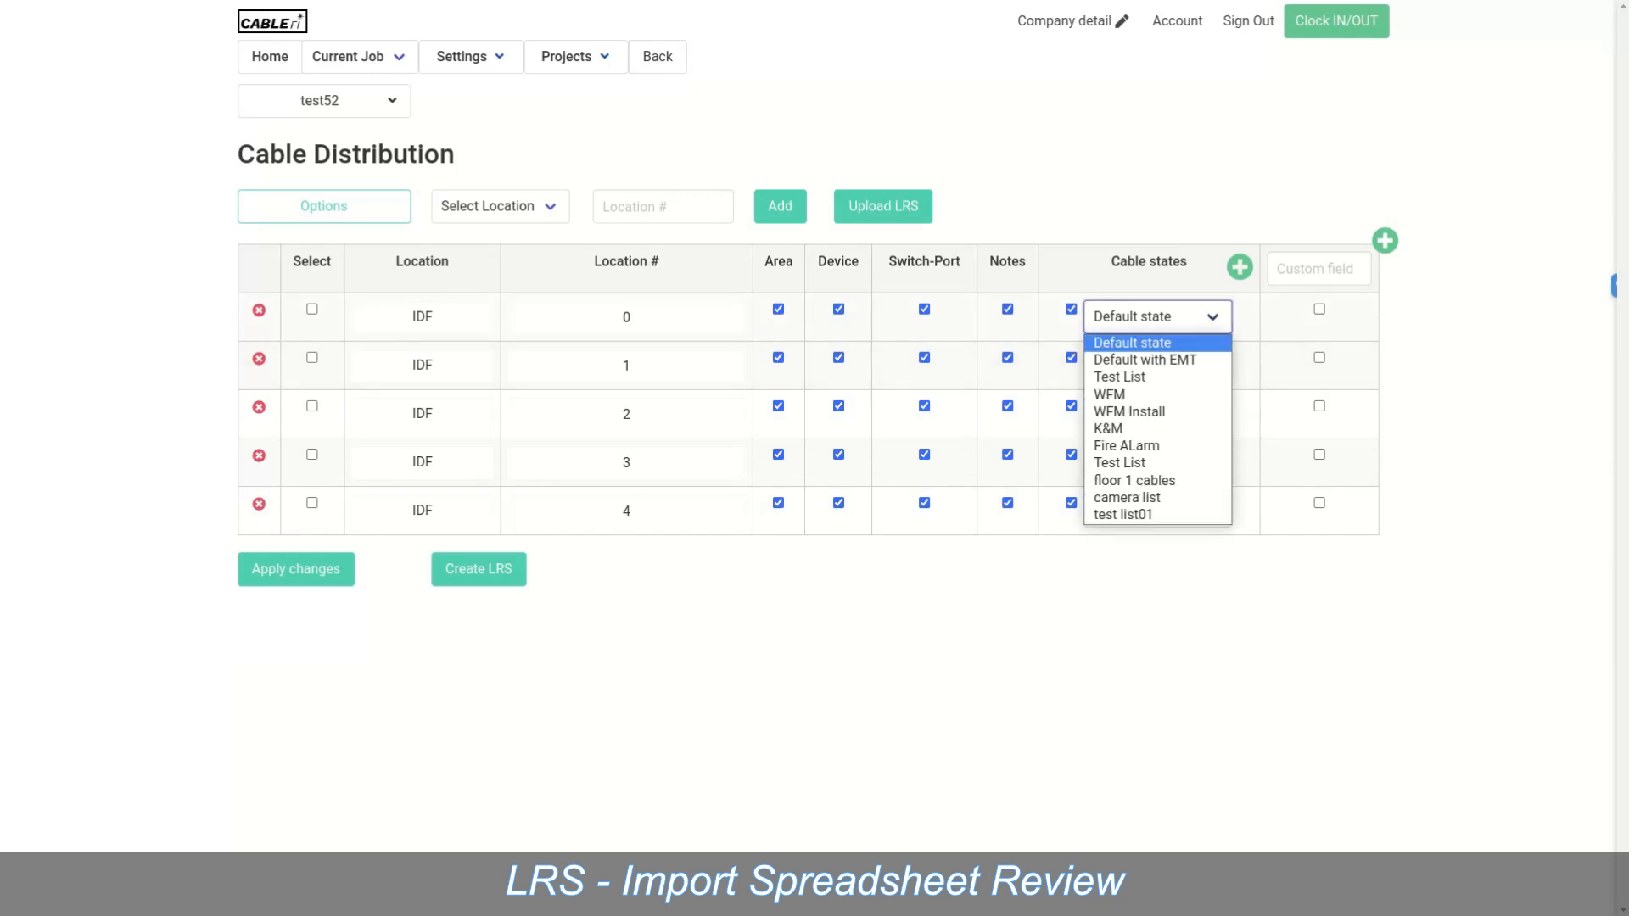
left_click(1145, 360)
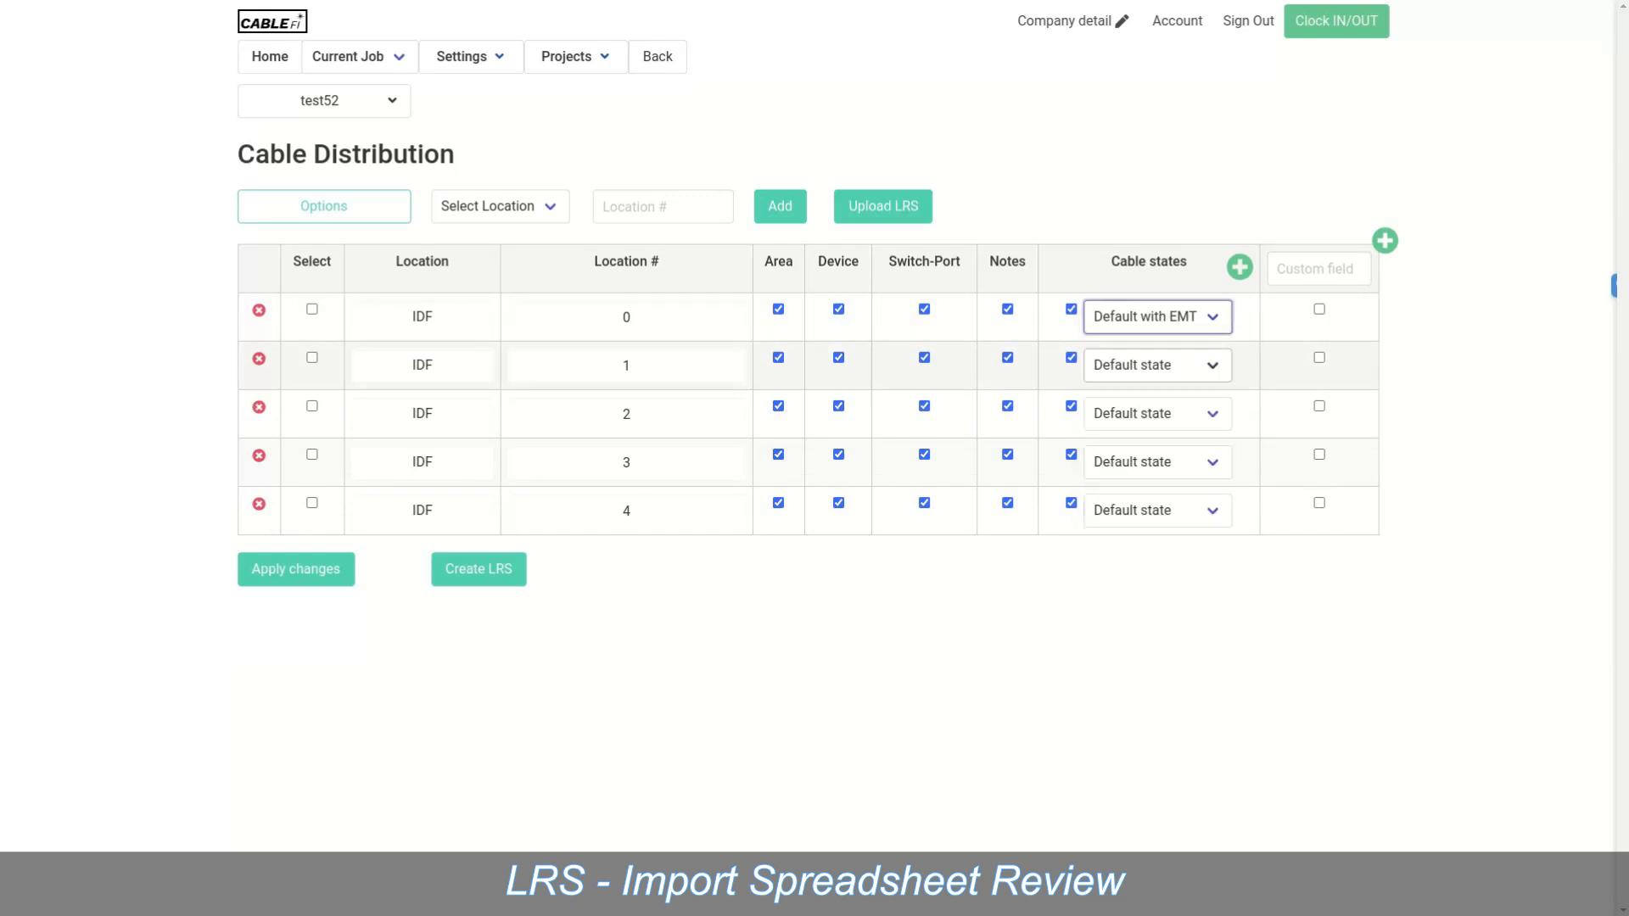
left_click(296, 568)
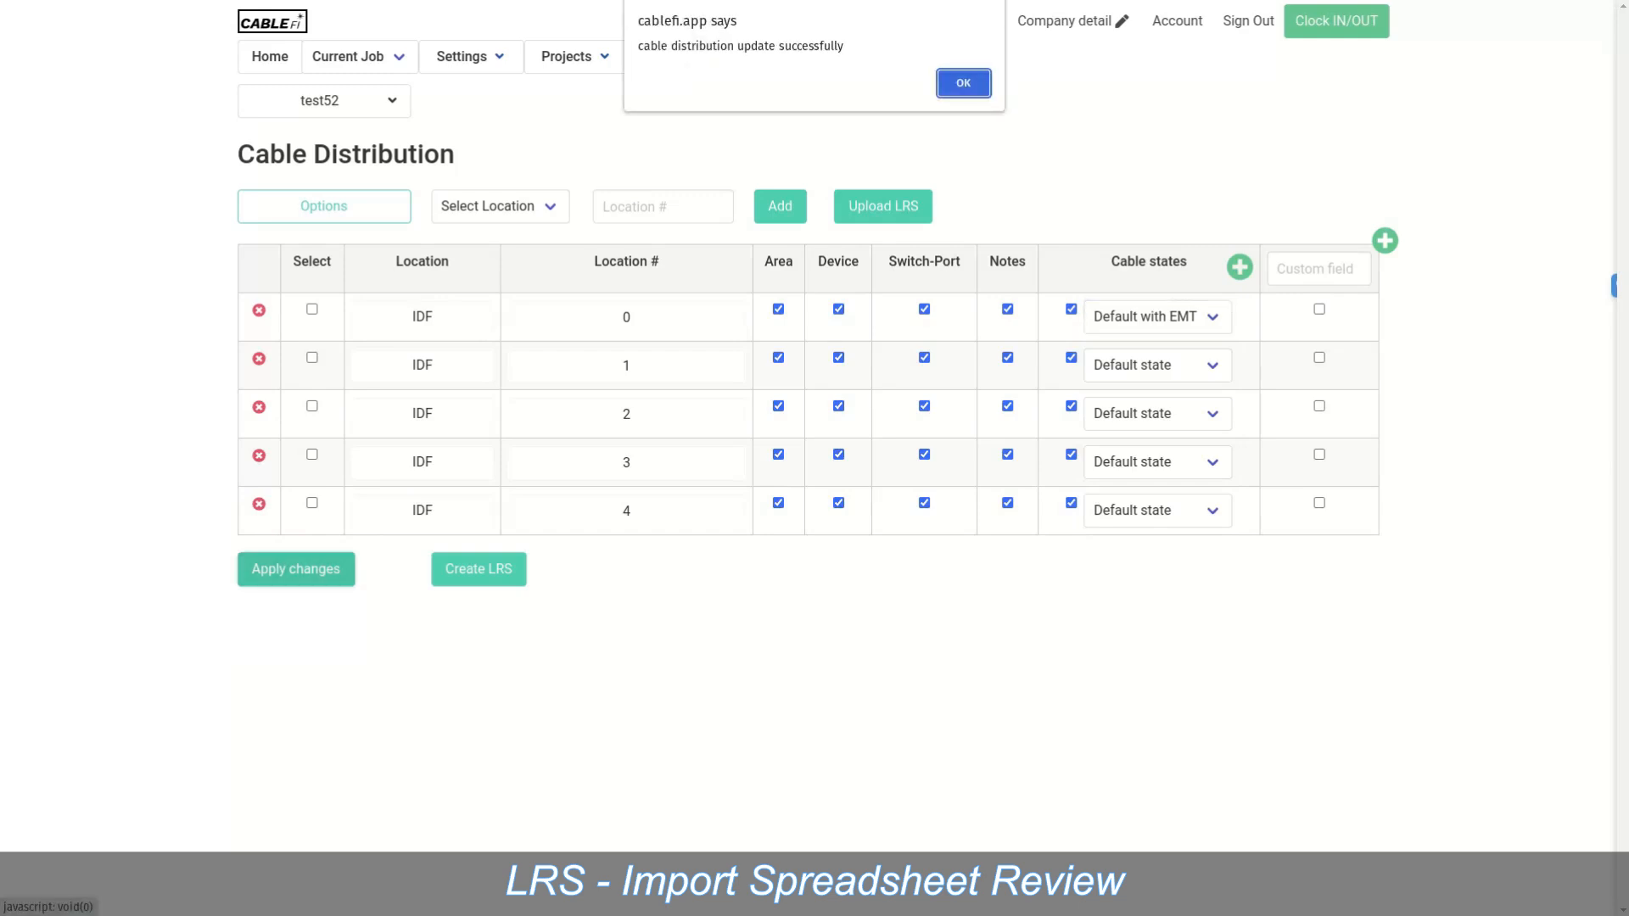
key("Return")
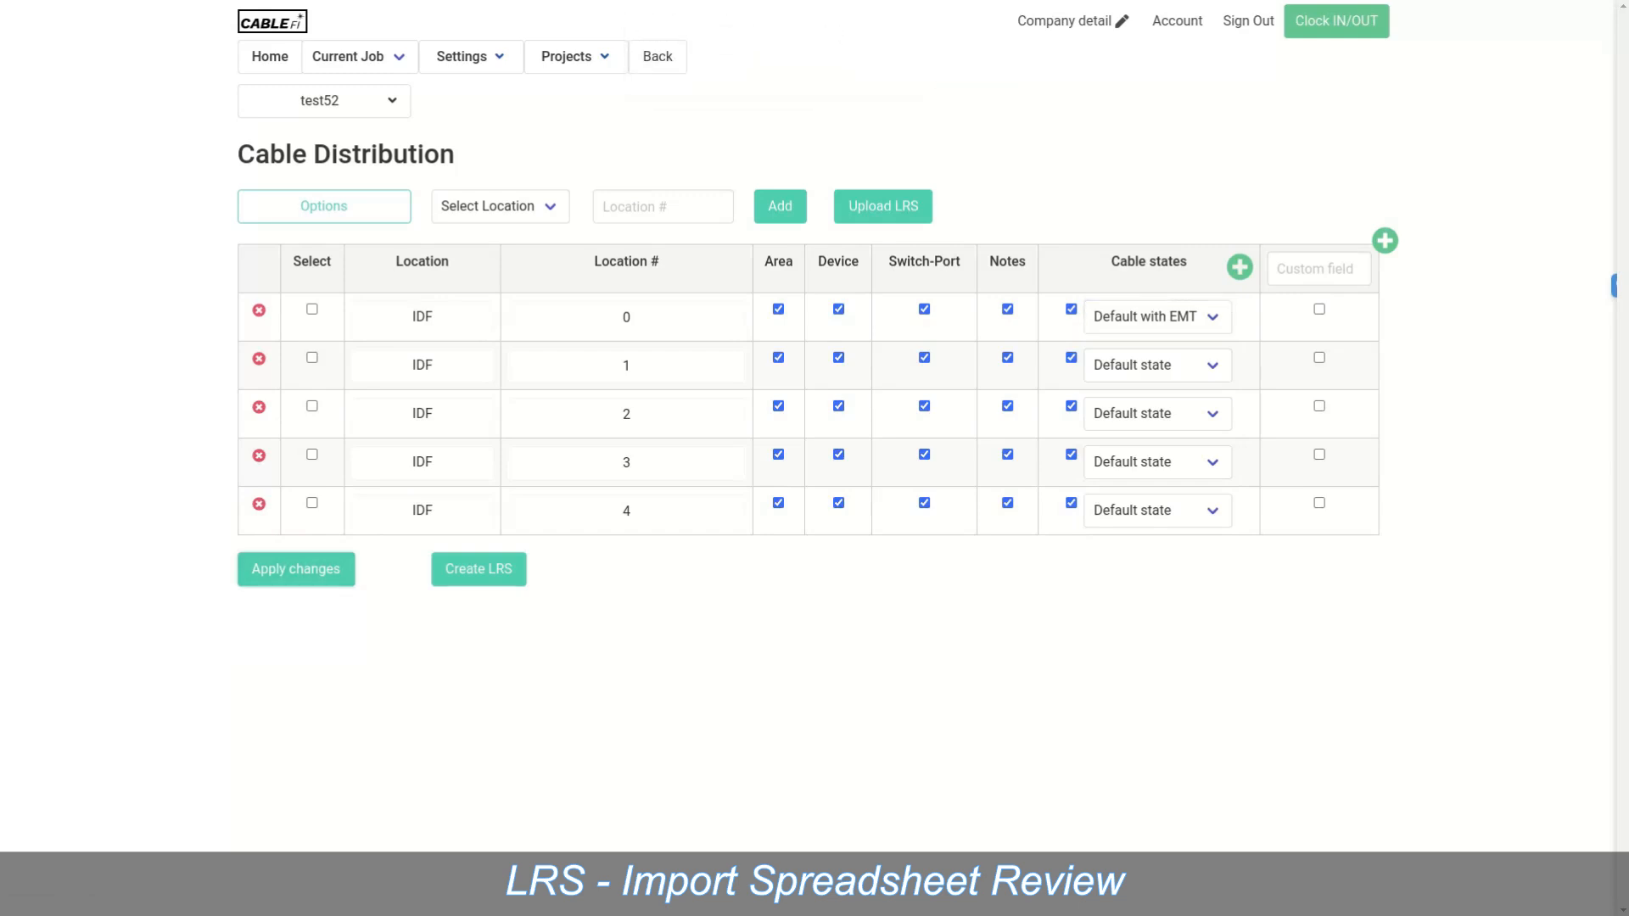
left_click(348, 56)
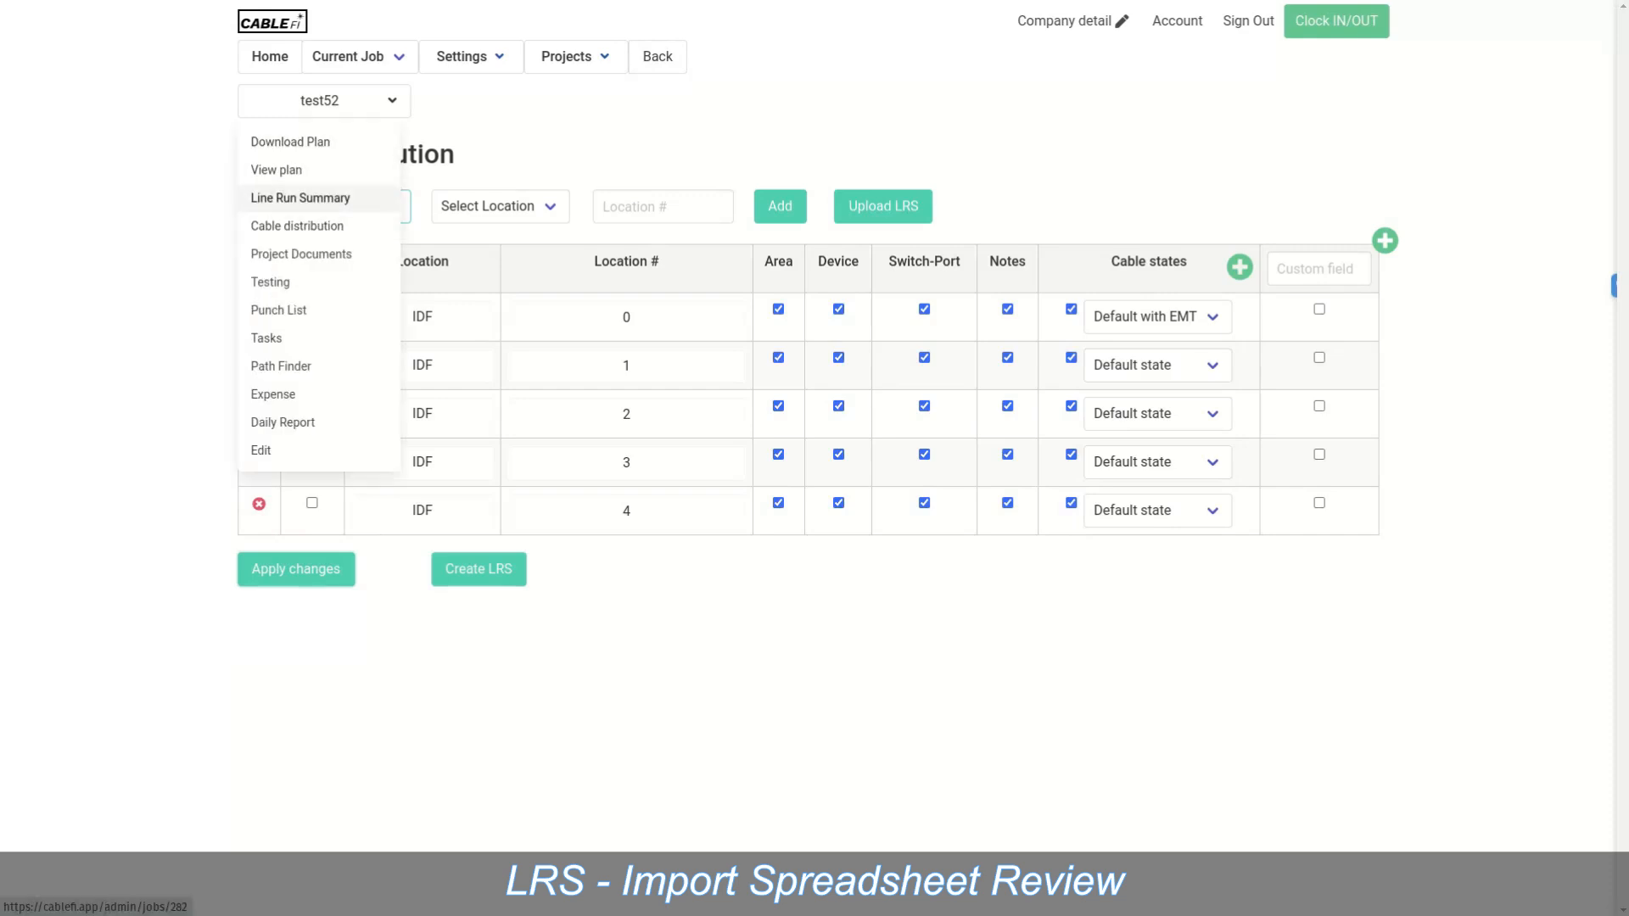
Step: In the Line Run Summary, select IDF-0 cables 0-101 through 0-105 and 0-112
left_click(289, 199)
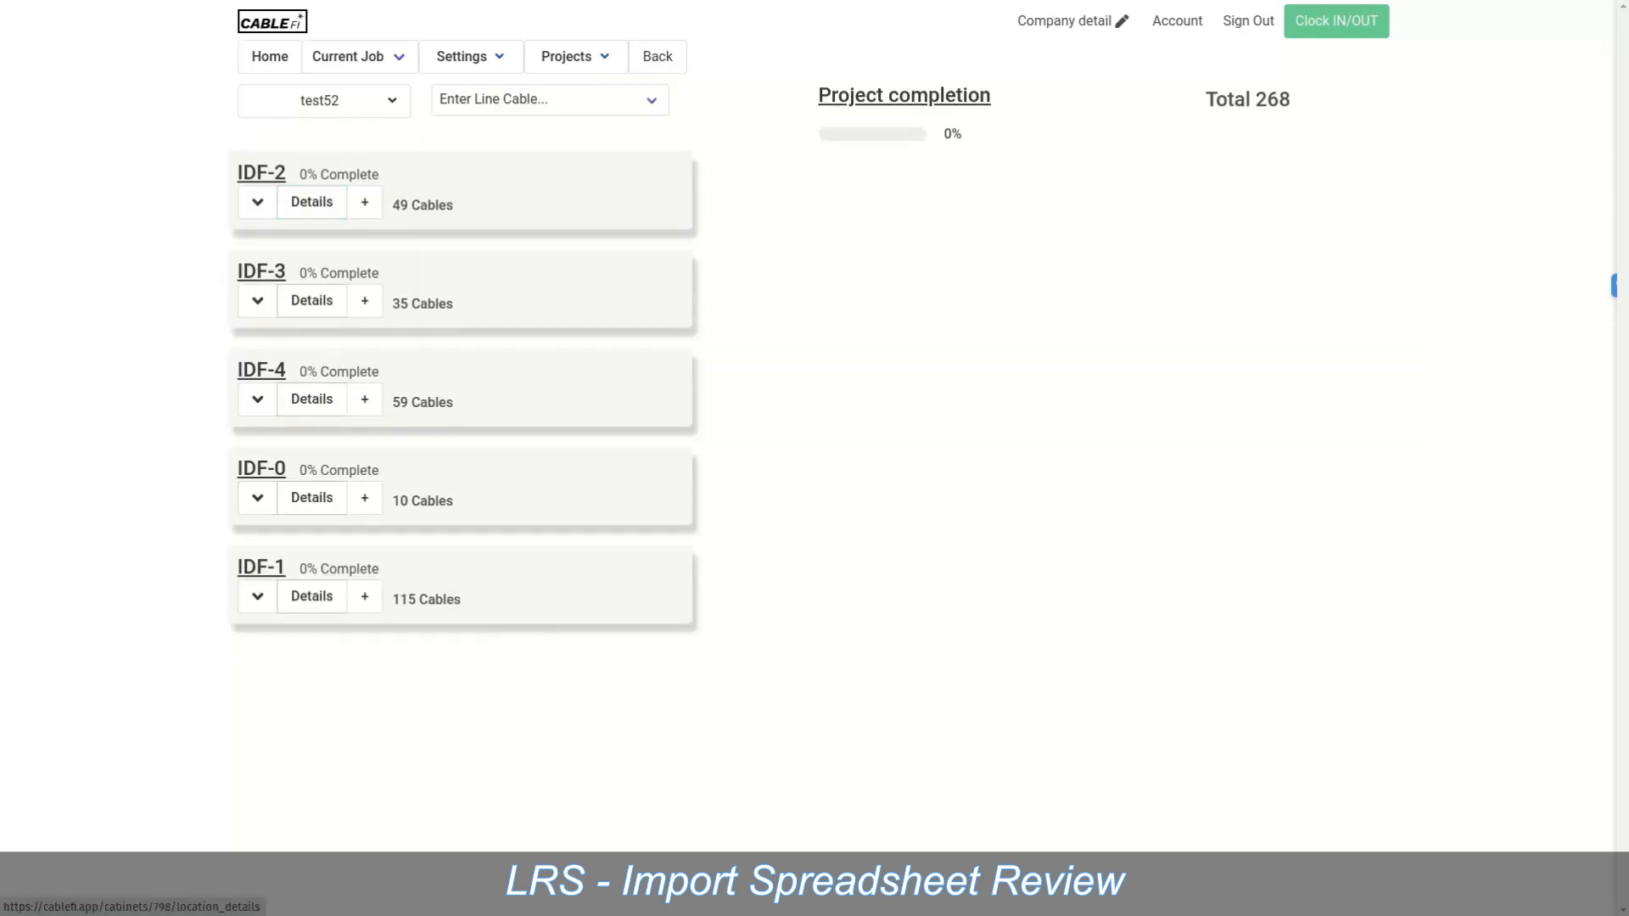
left_click(258, 498)
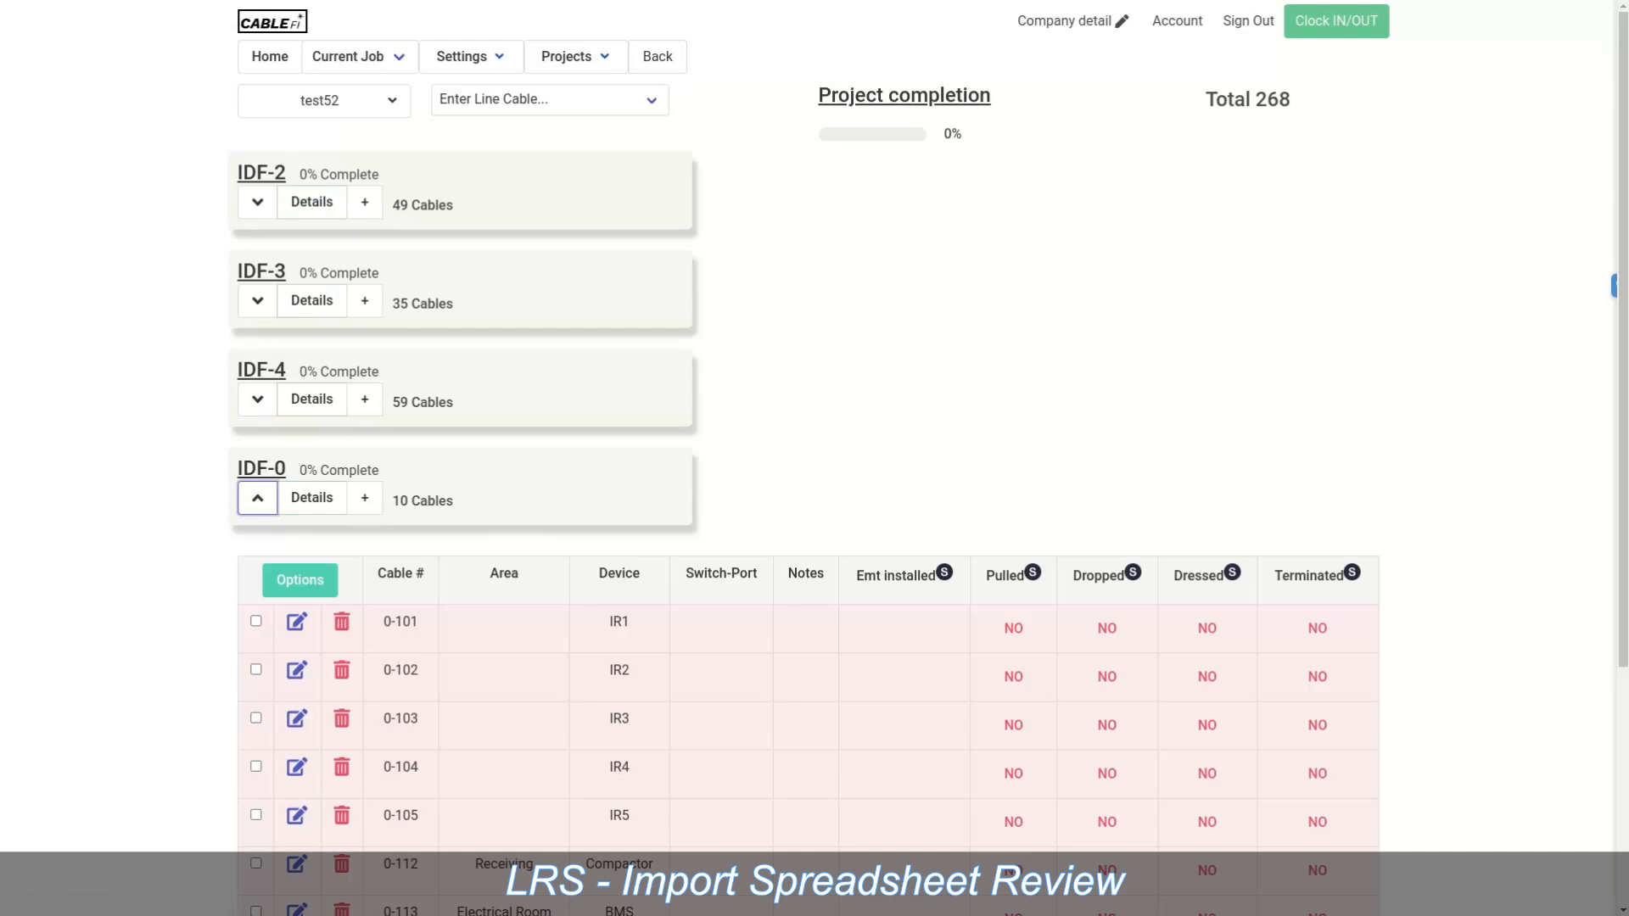
scroll(806, 458, "down", 3)
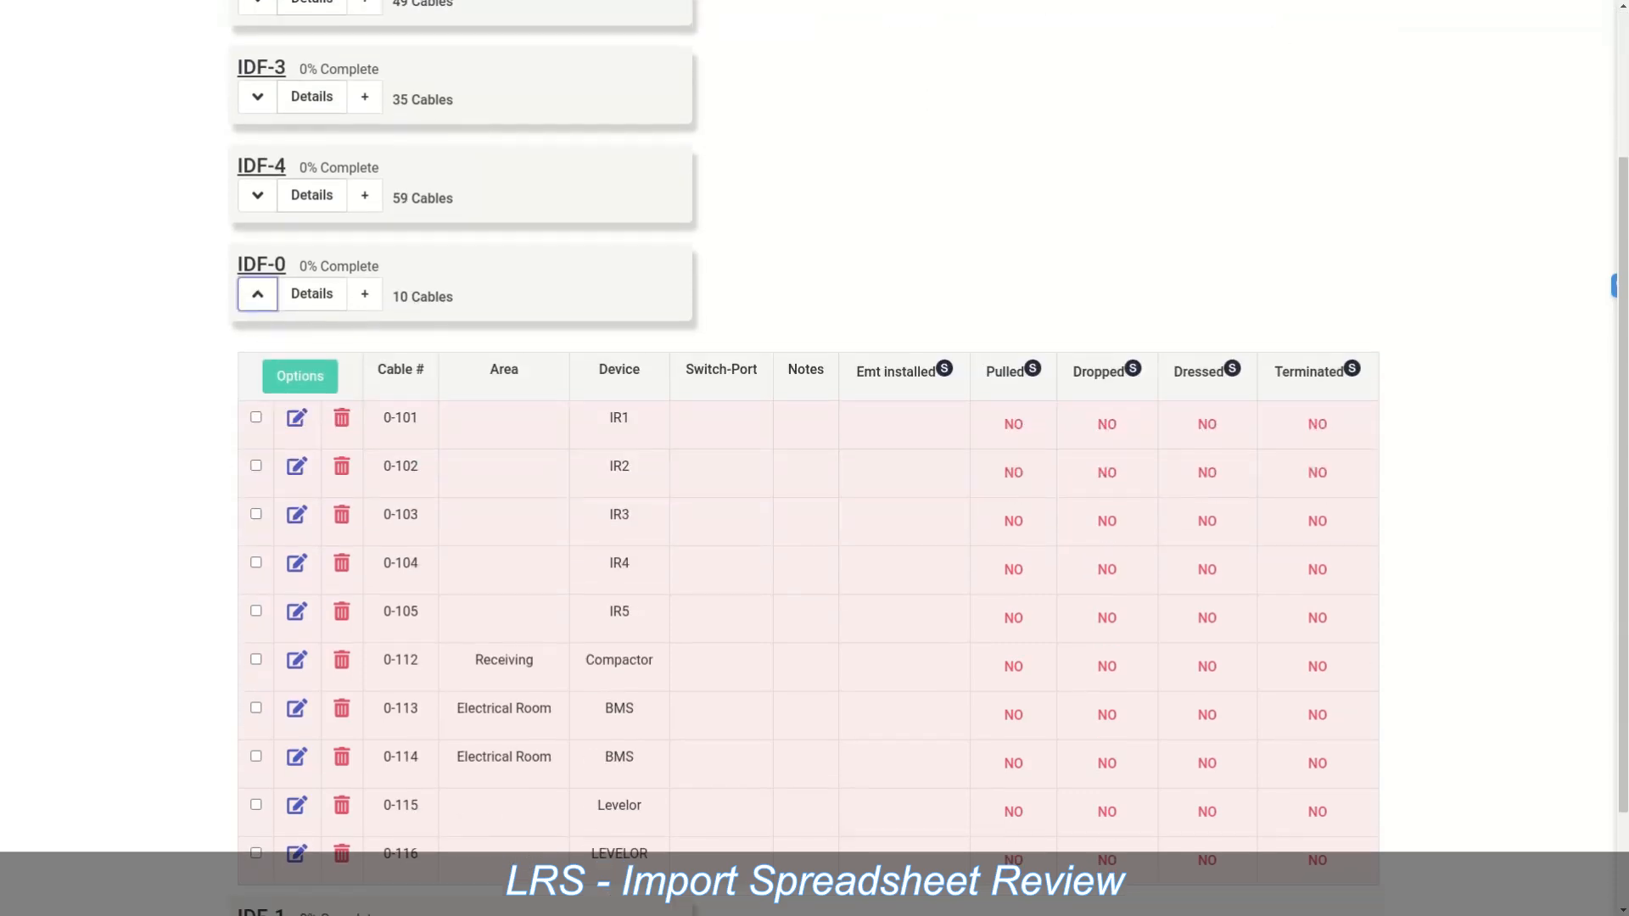
left_click(256, 417)
left_click(257, 466)
left_click(256, 515)
left_click(256, 562)
left_click(256, 611)
left_click(256, 659)
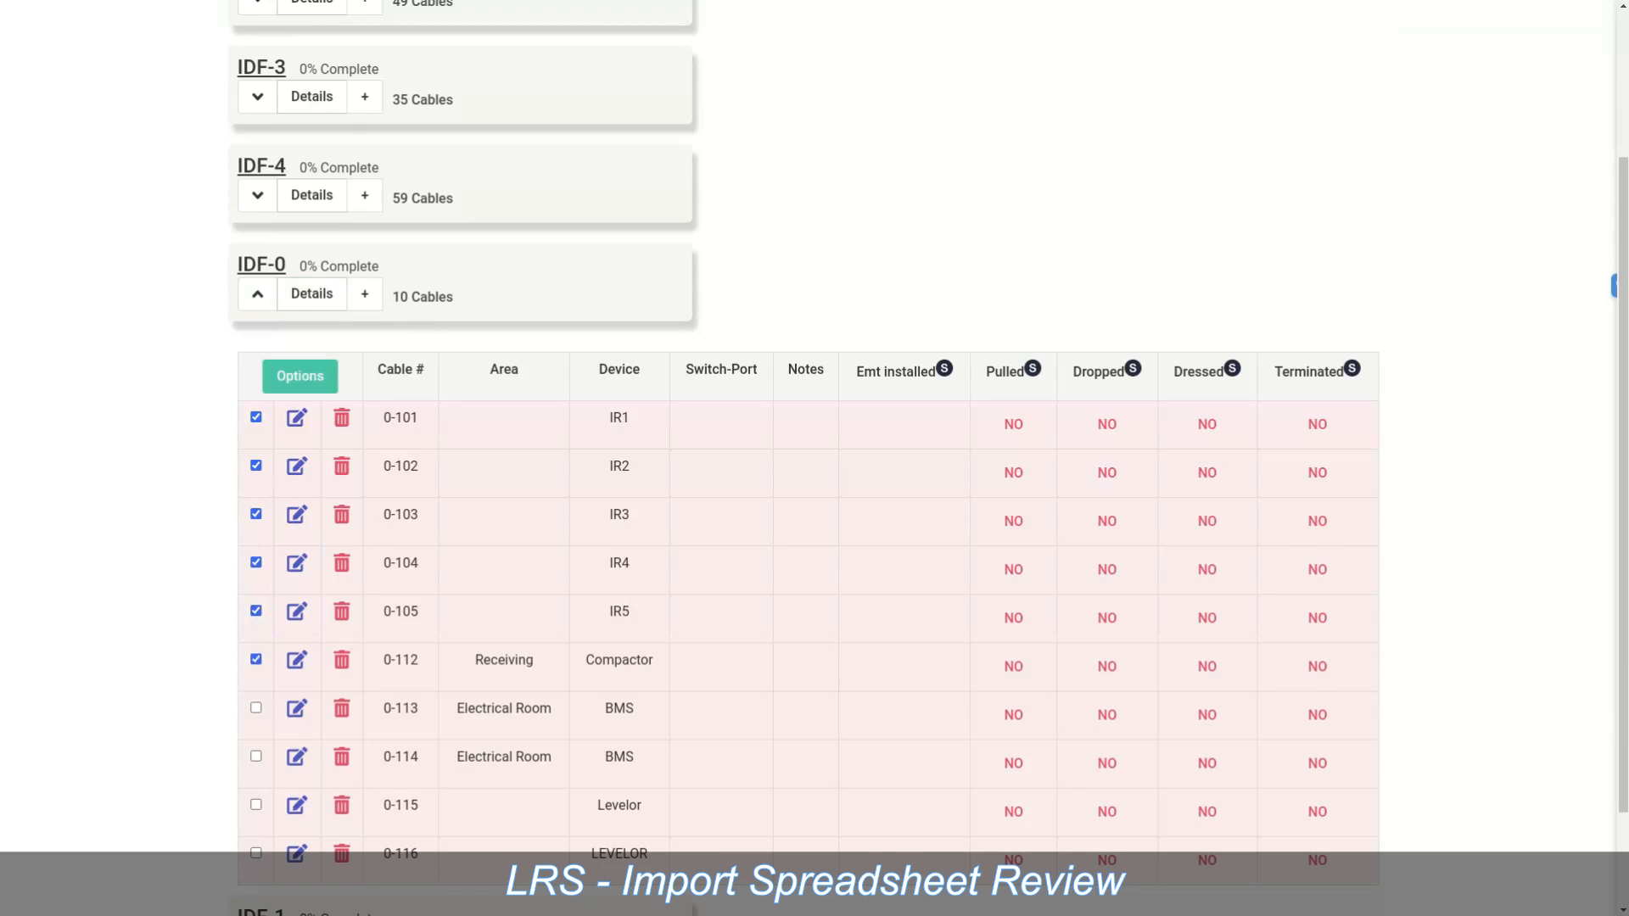
Step: Add EMT Installed as a required state for the selected cables and save
left_click(299, 376)
left_click(959, 421)
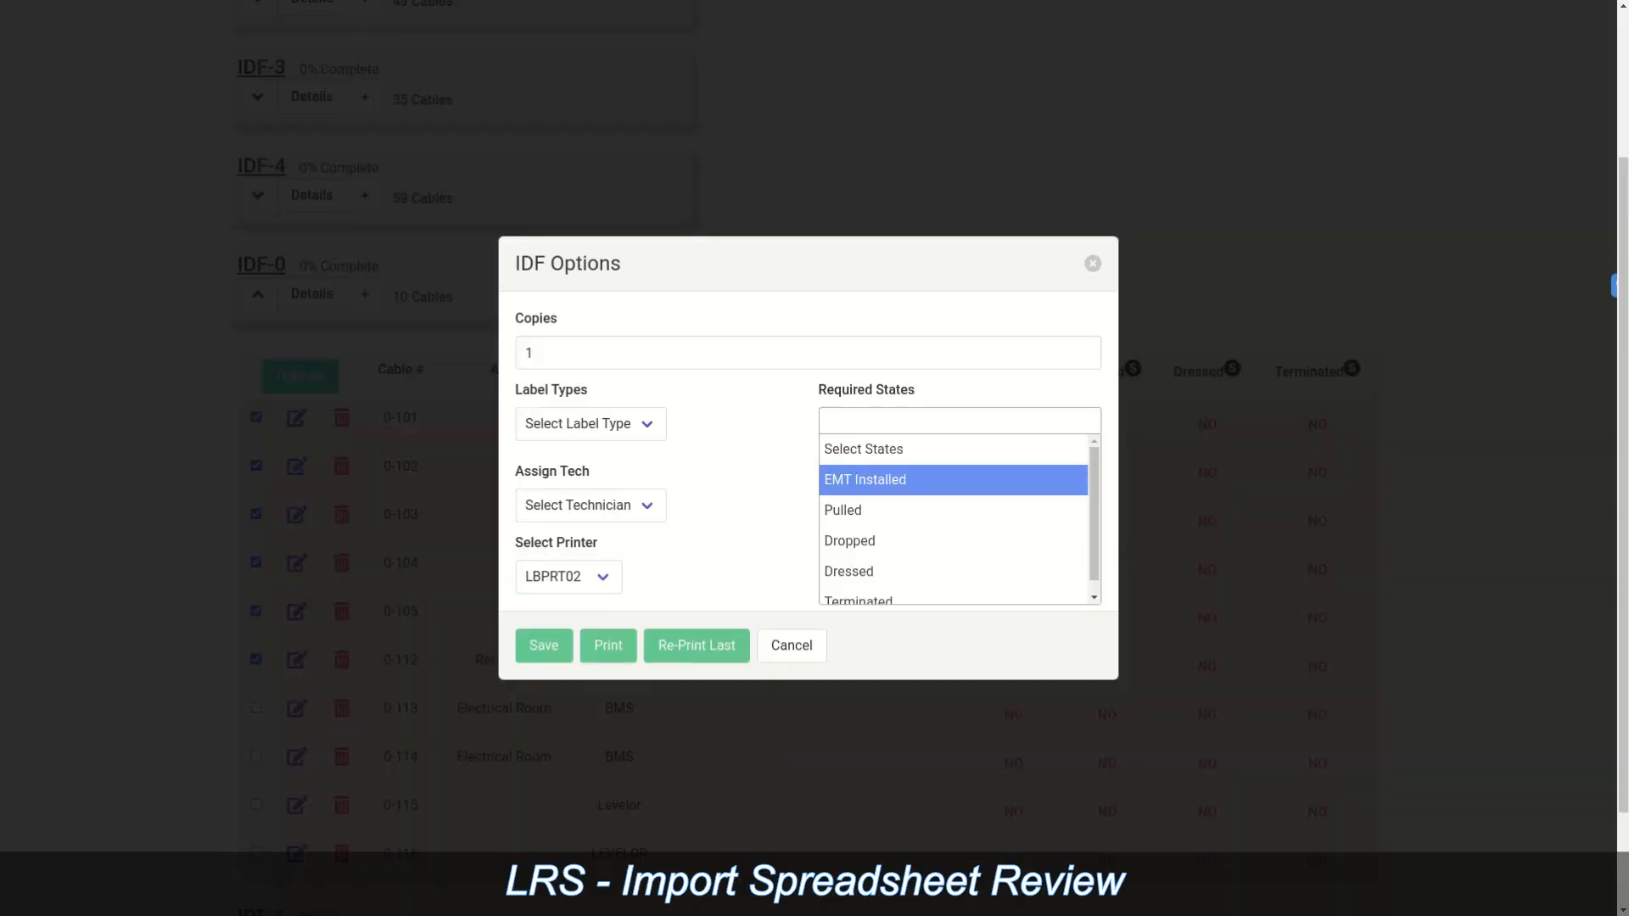
key("Return")
left_click(543, 645)
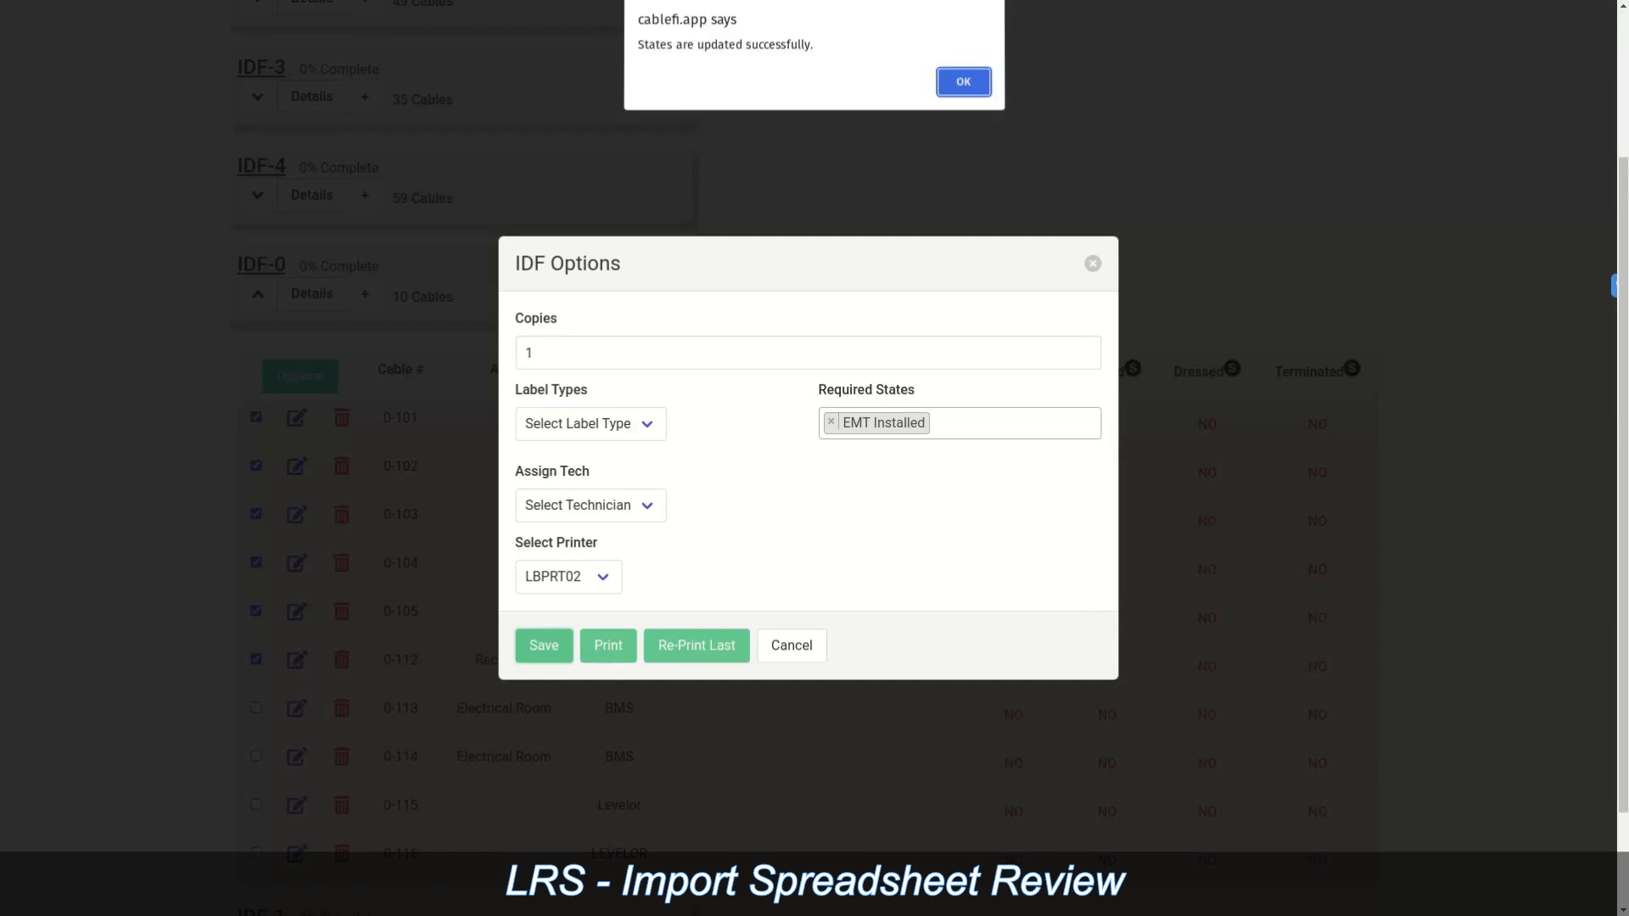
left_click(963, 81)
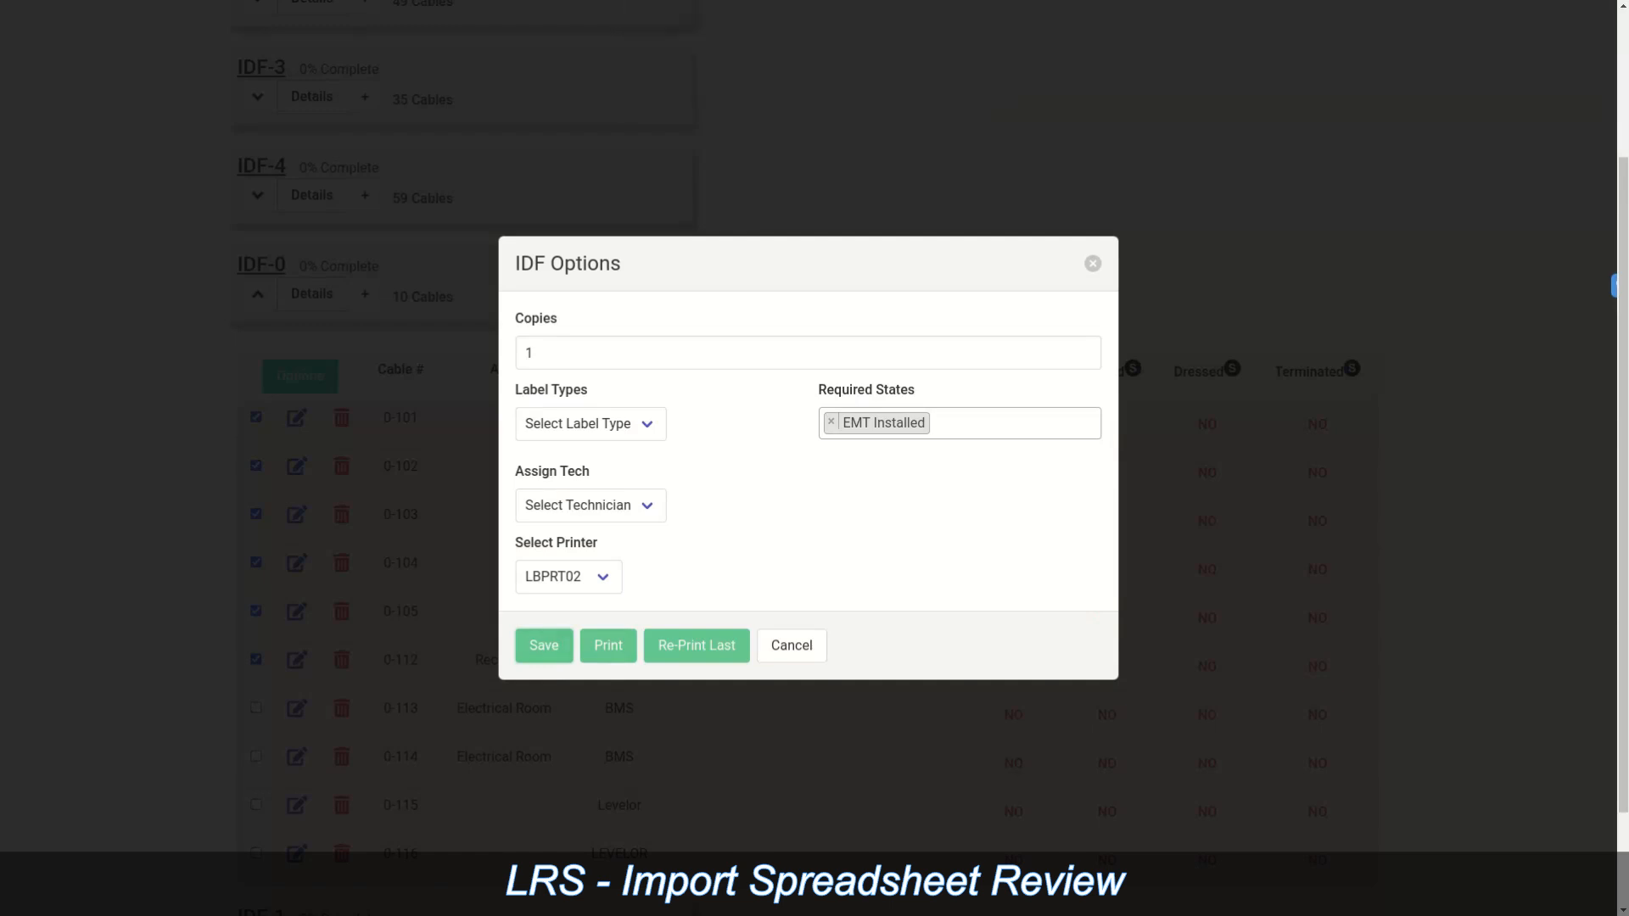
left_click(1092, 264)
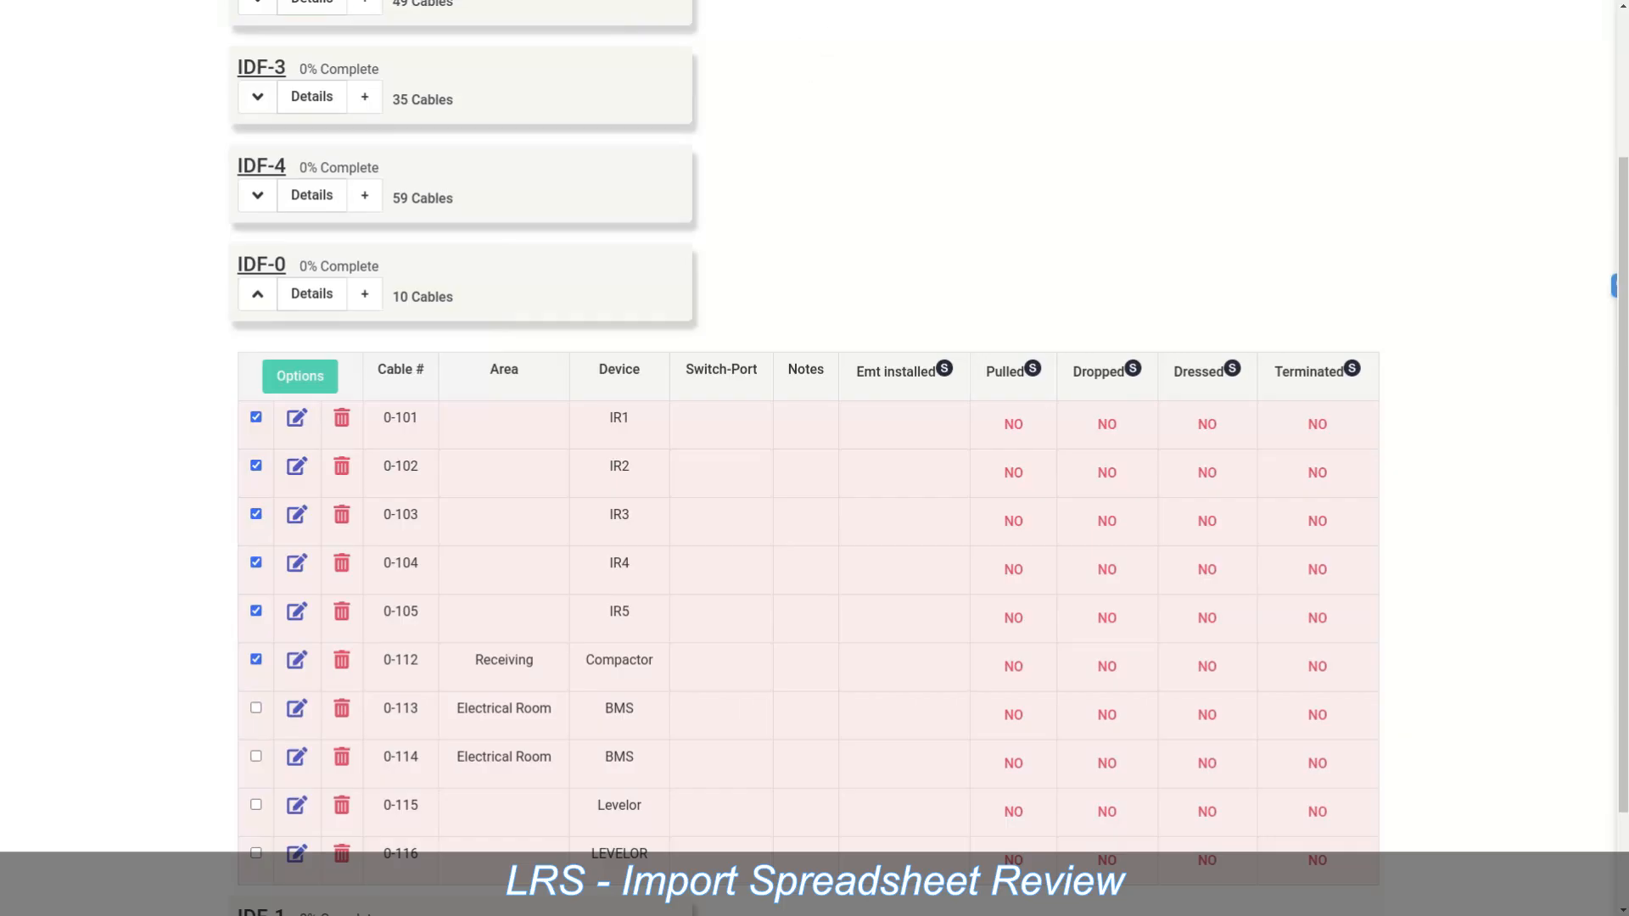
scroll(808, 458, "up", 3)
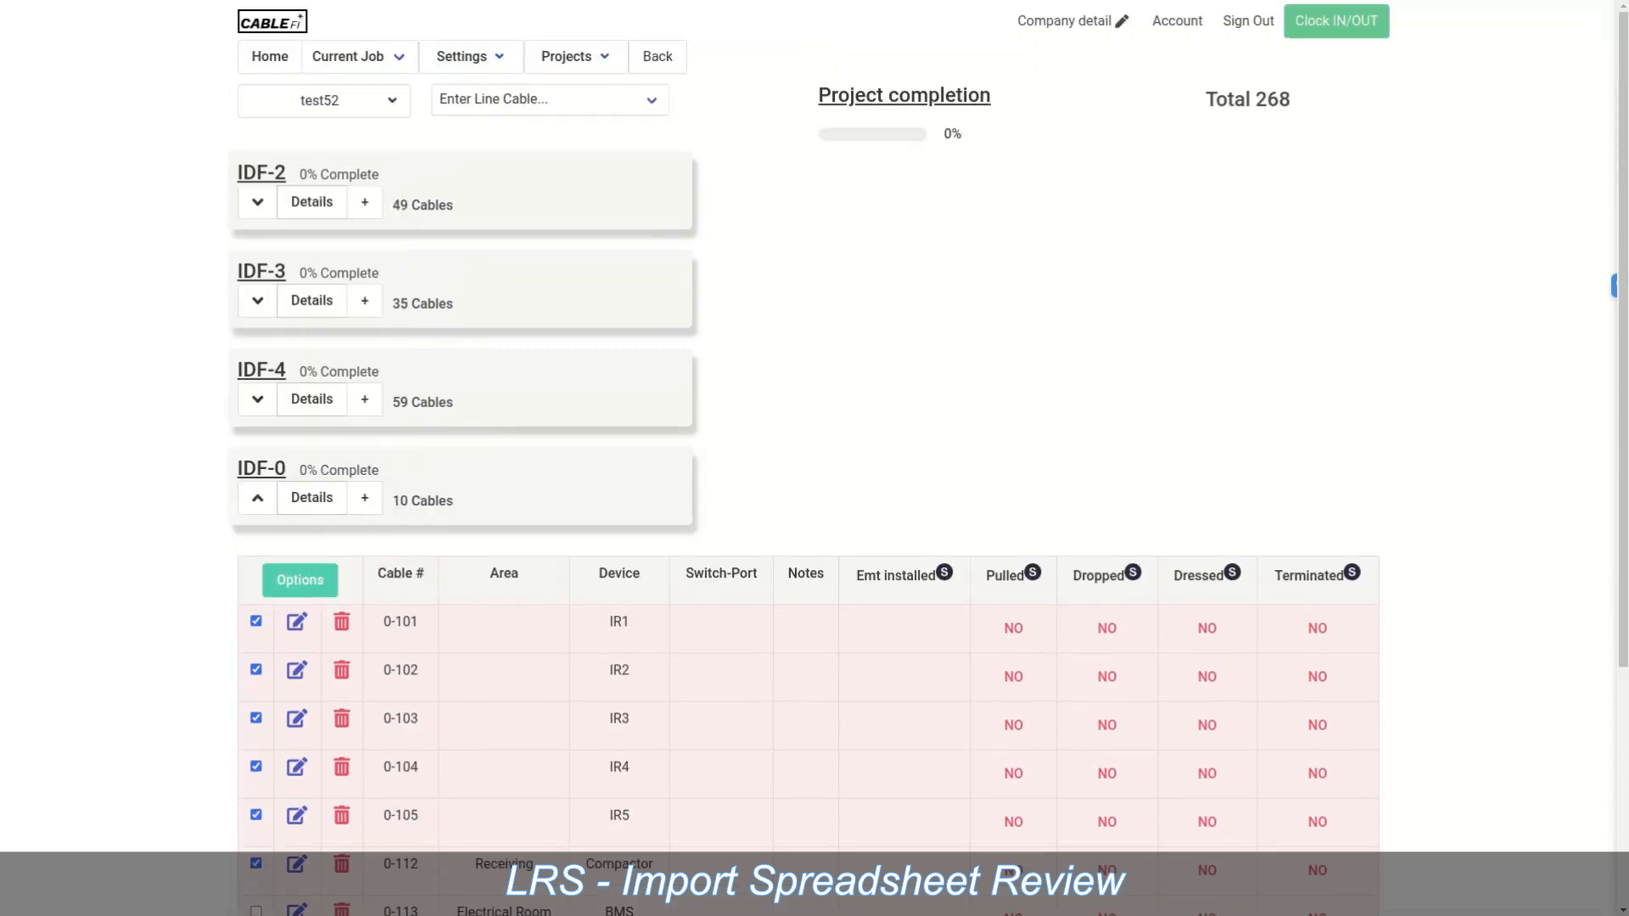
Step: Reload the Line Run Summary and expand IDF-0 to check its Emt installed column reads NO
mouse_move(324, 101)
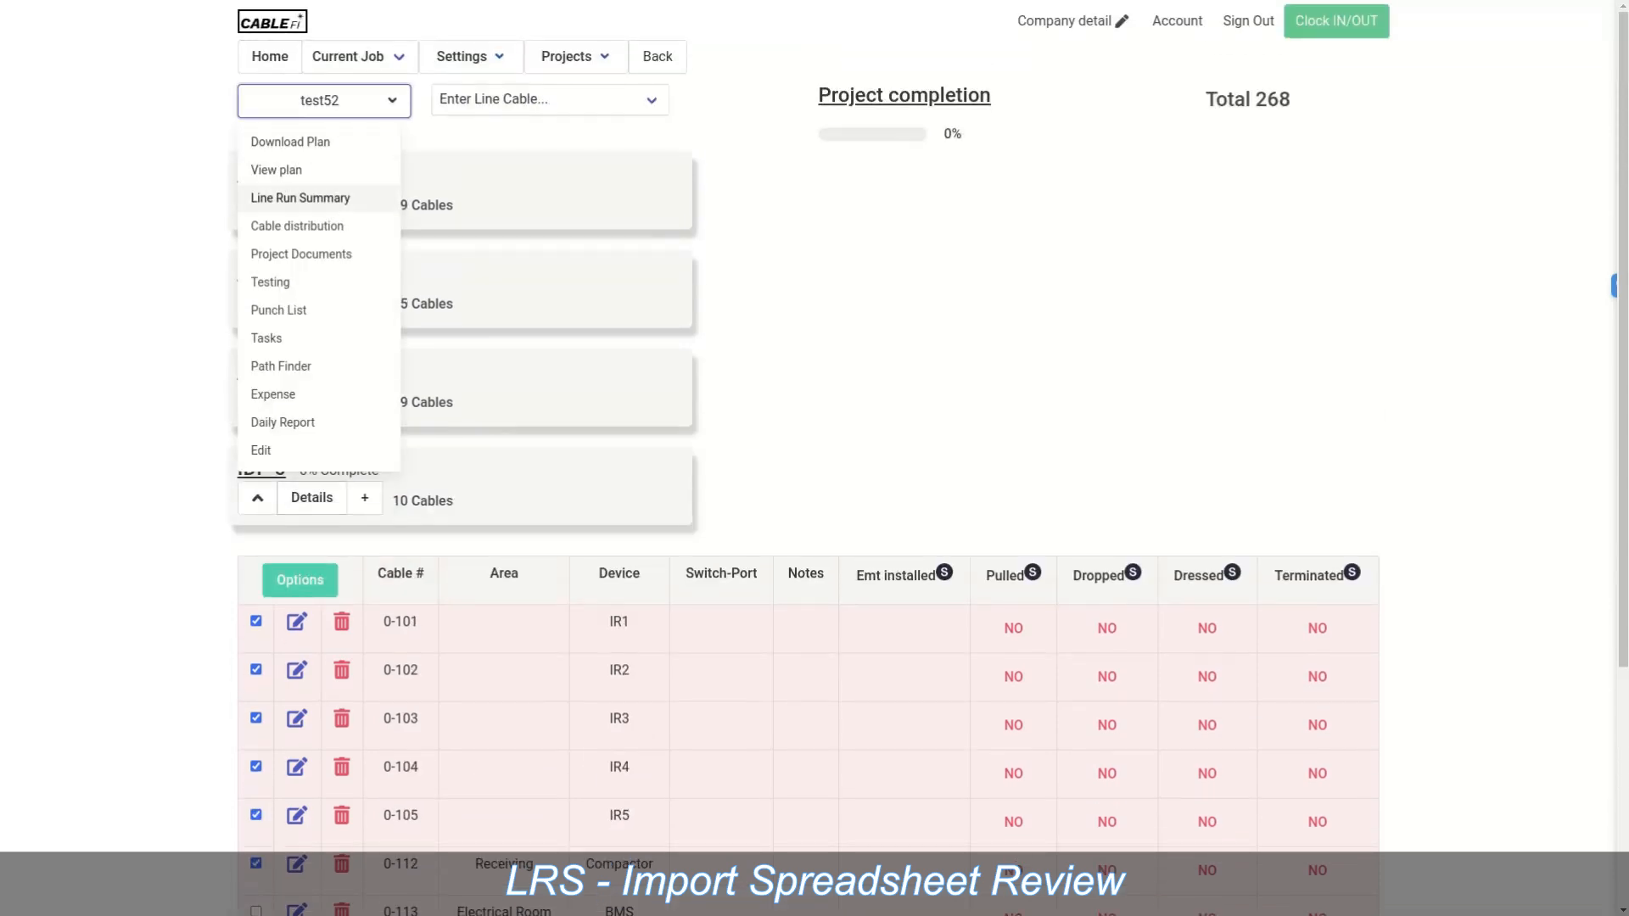
left_click(311, 199)
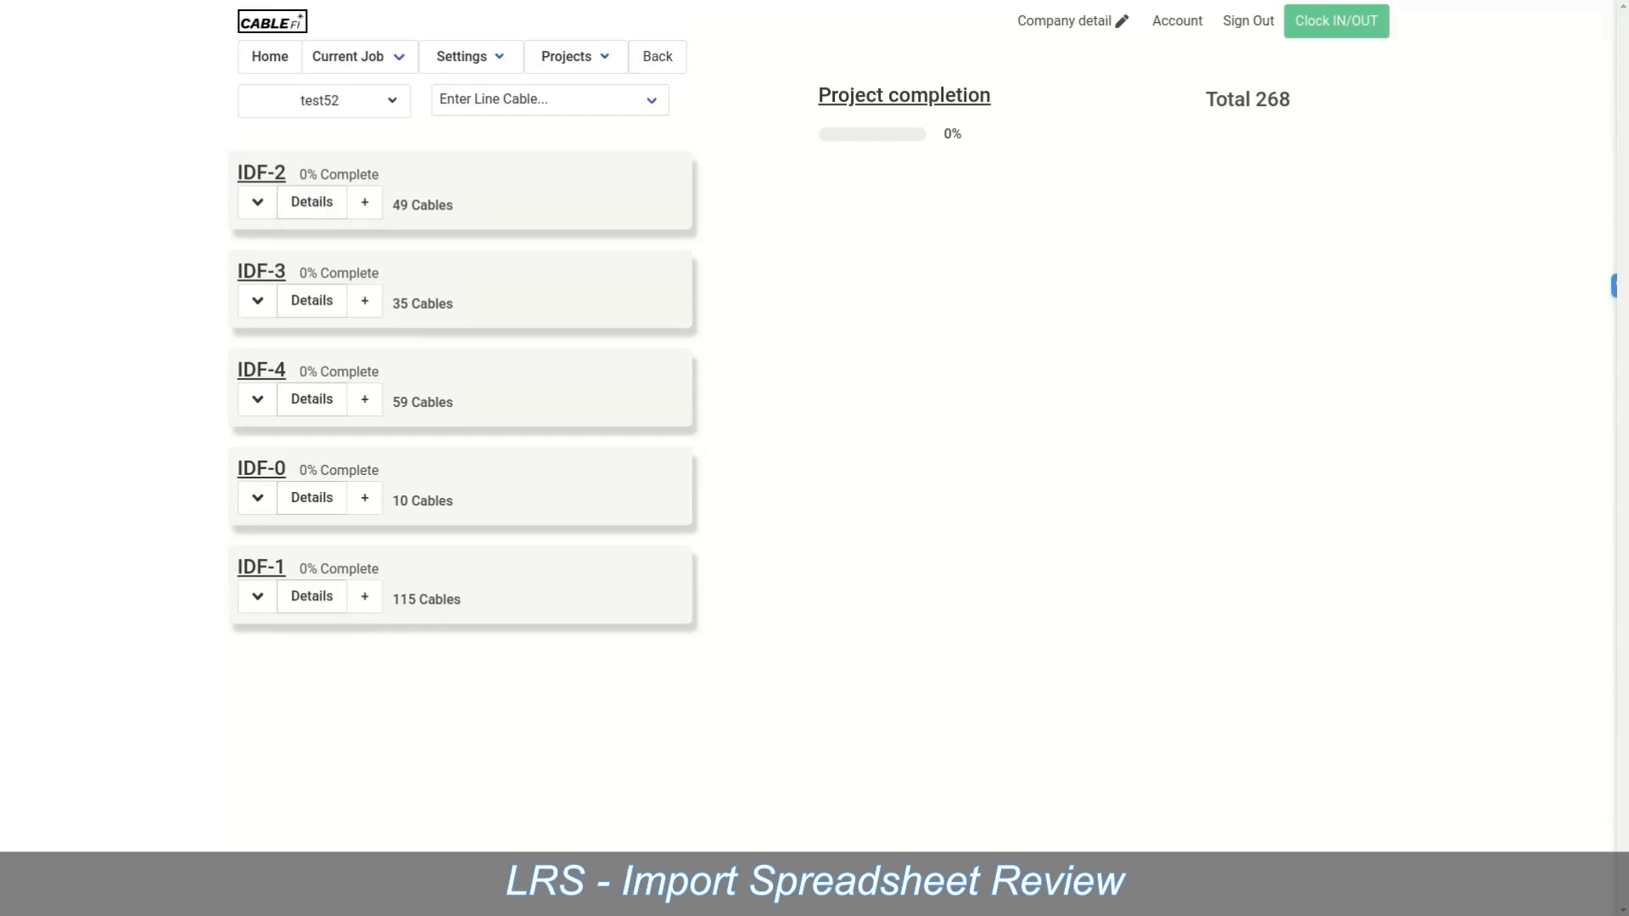
left_click(257, 497)
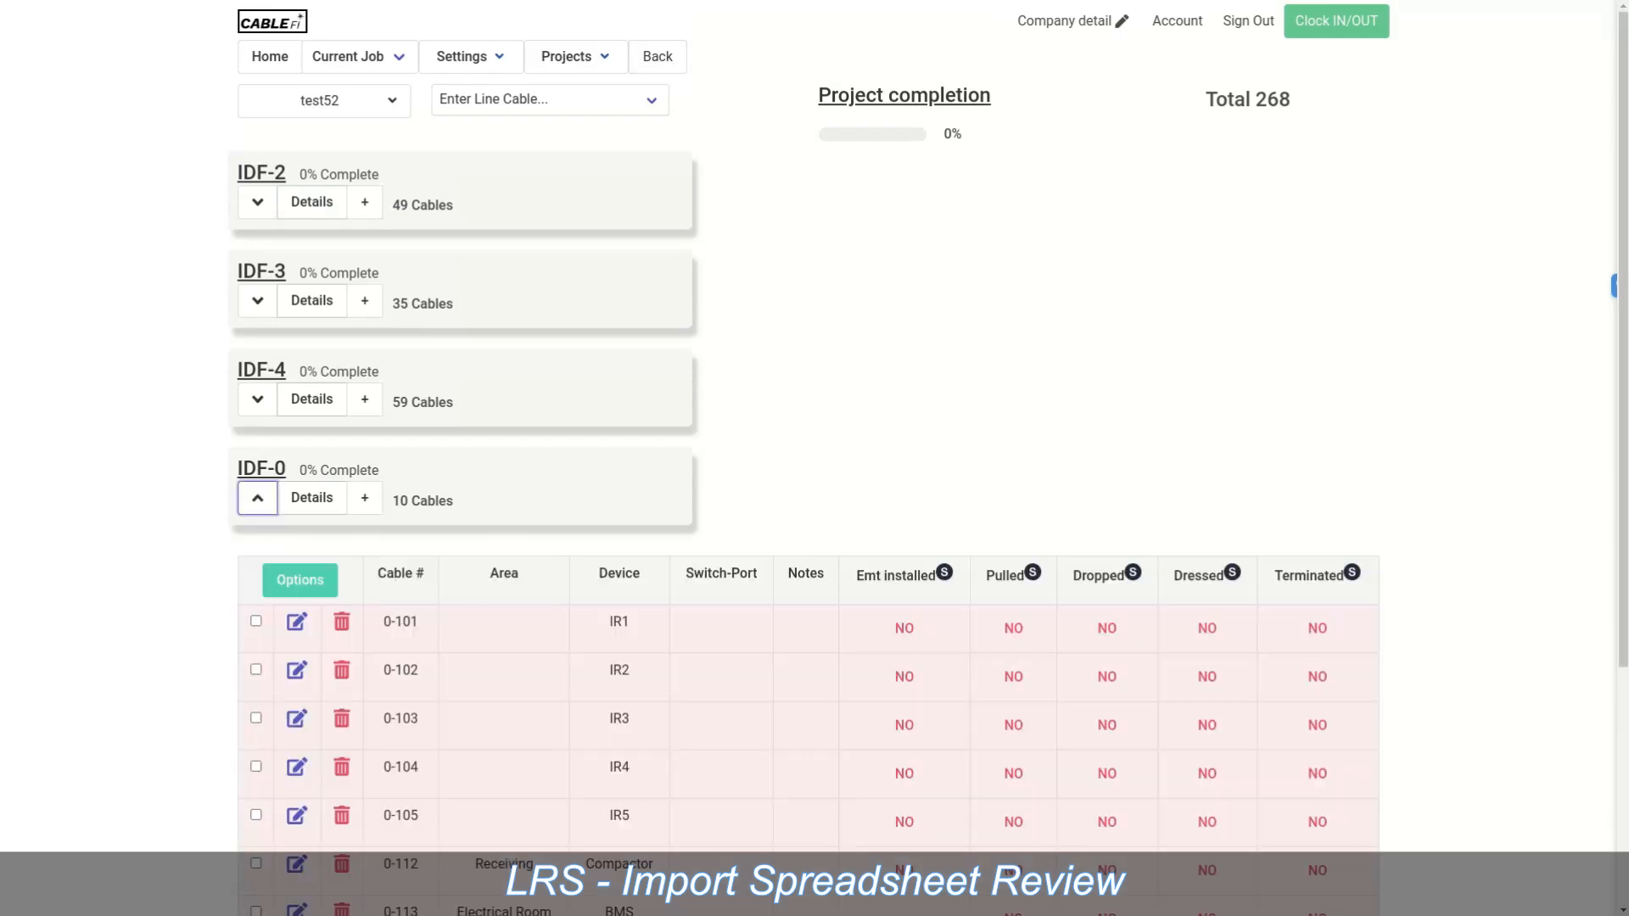
scroll(808, 458, "down", 4)
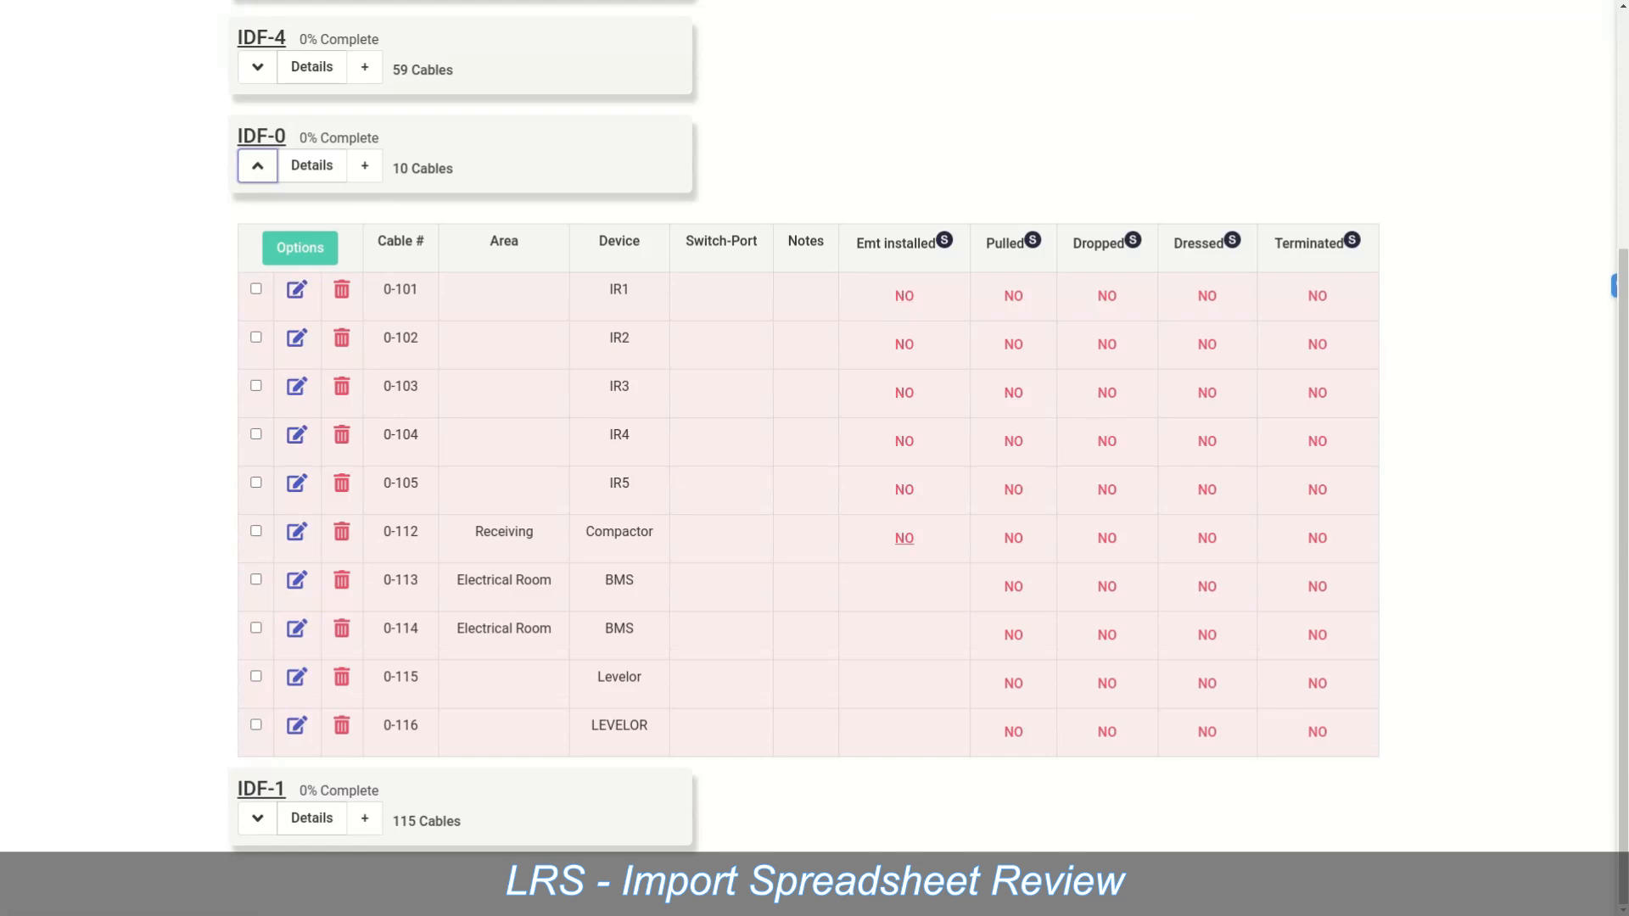
Step: Collapse IDF-0, edit job test52, and set the file type to Project Documents
left_click(258, 165)
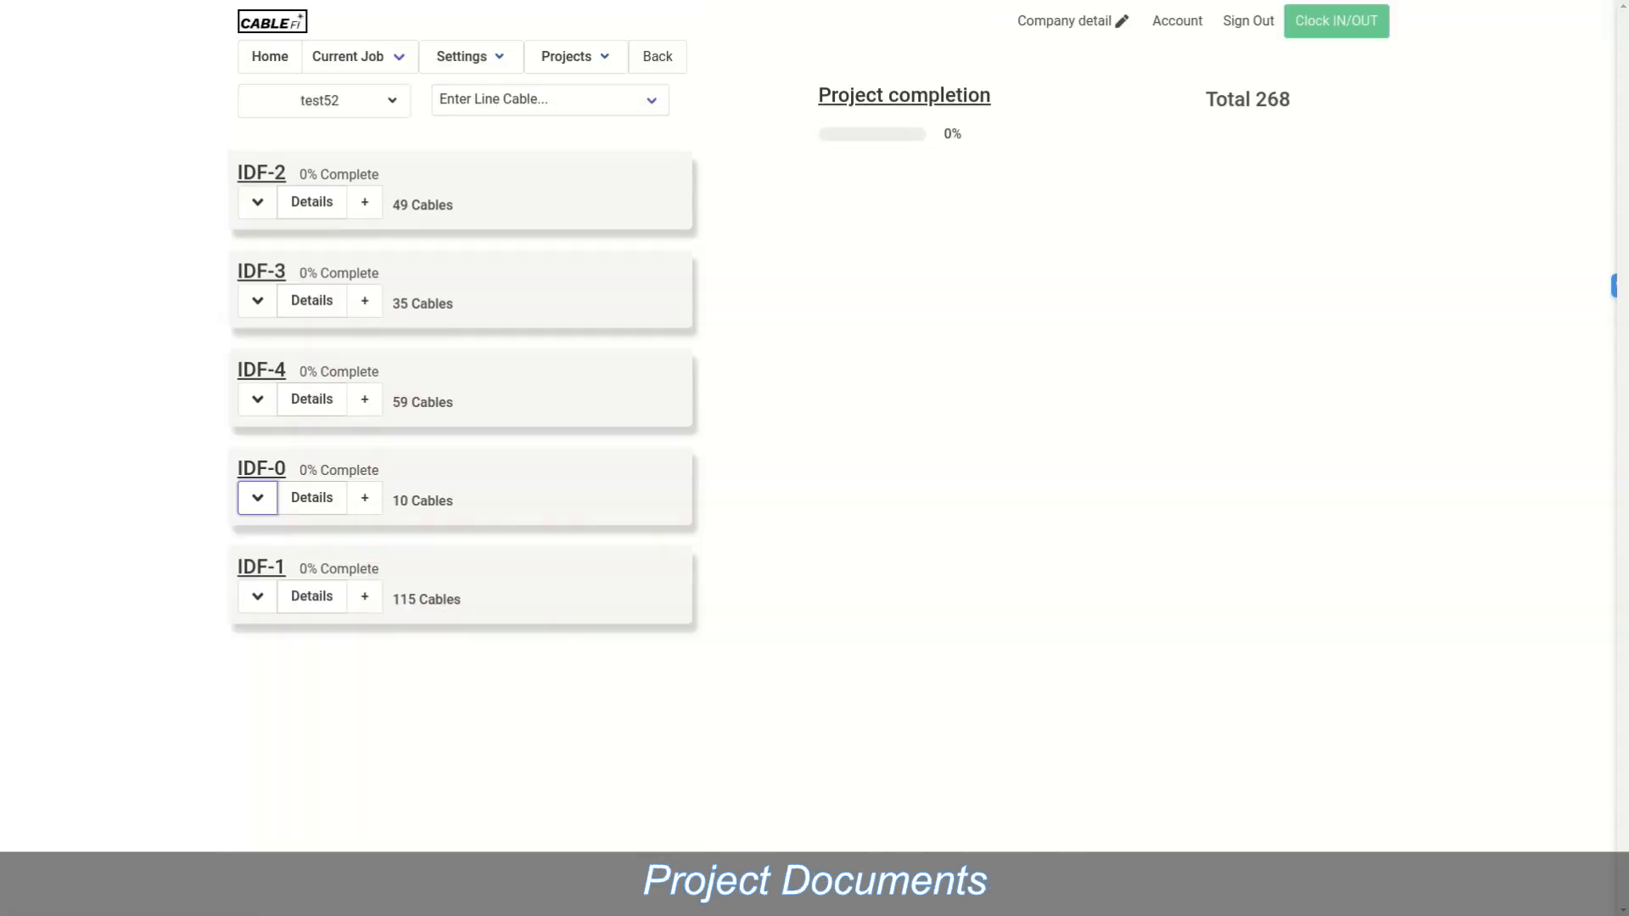
mouse_move(324, 101)
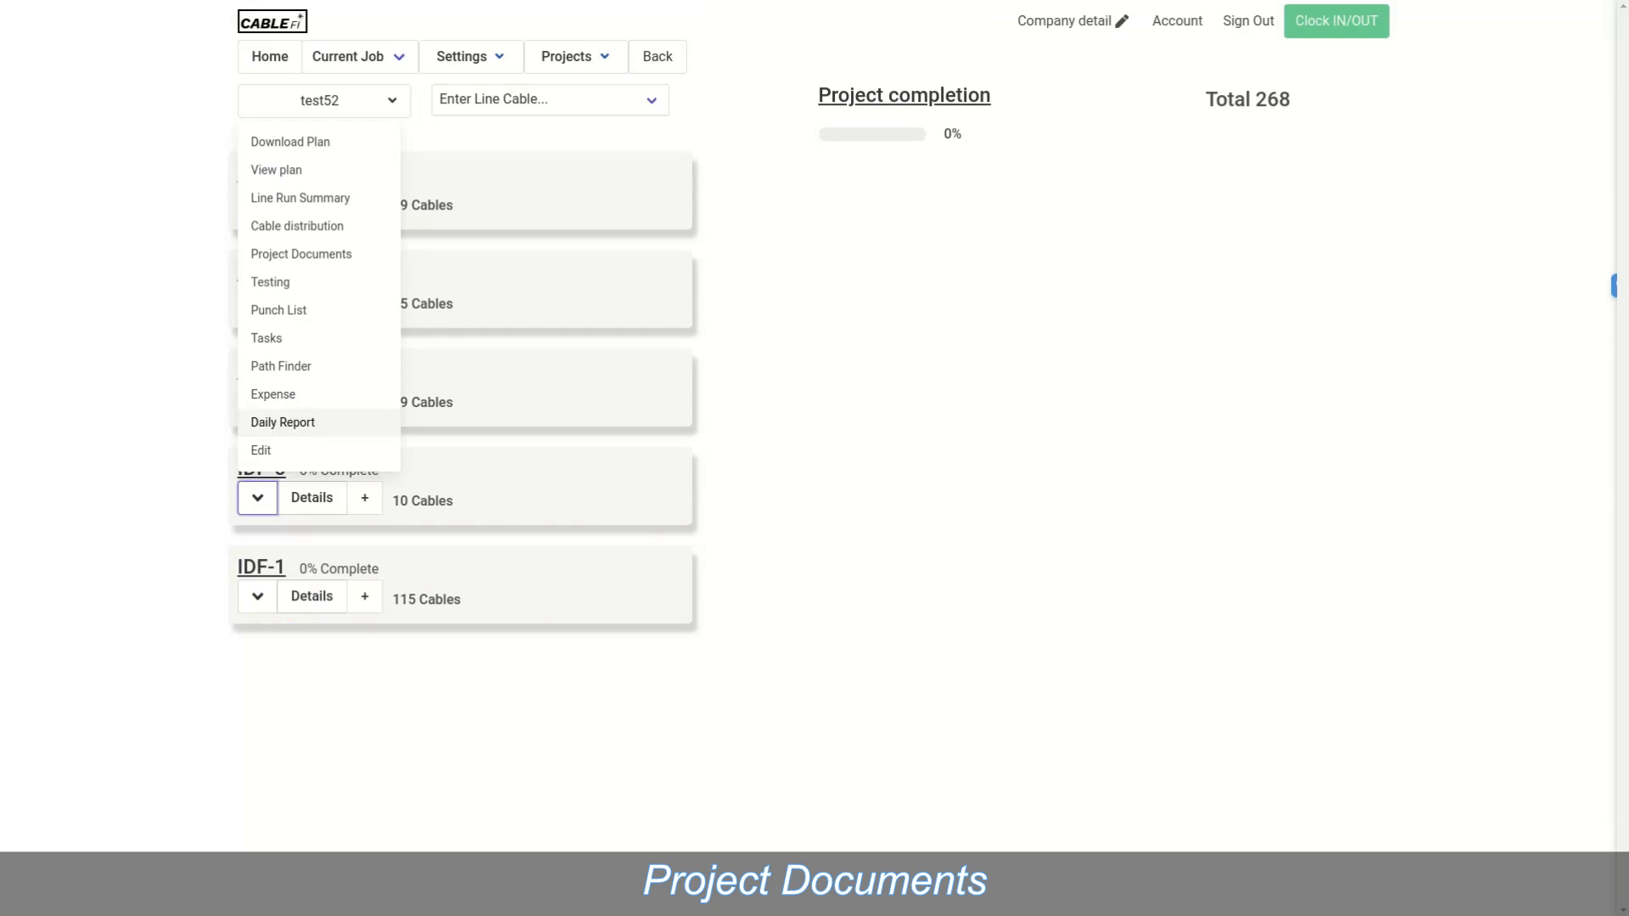
left_click(280, 450)
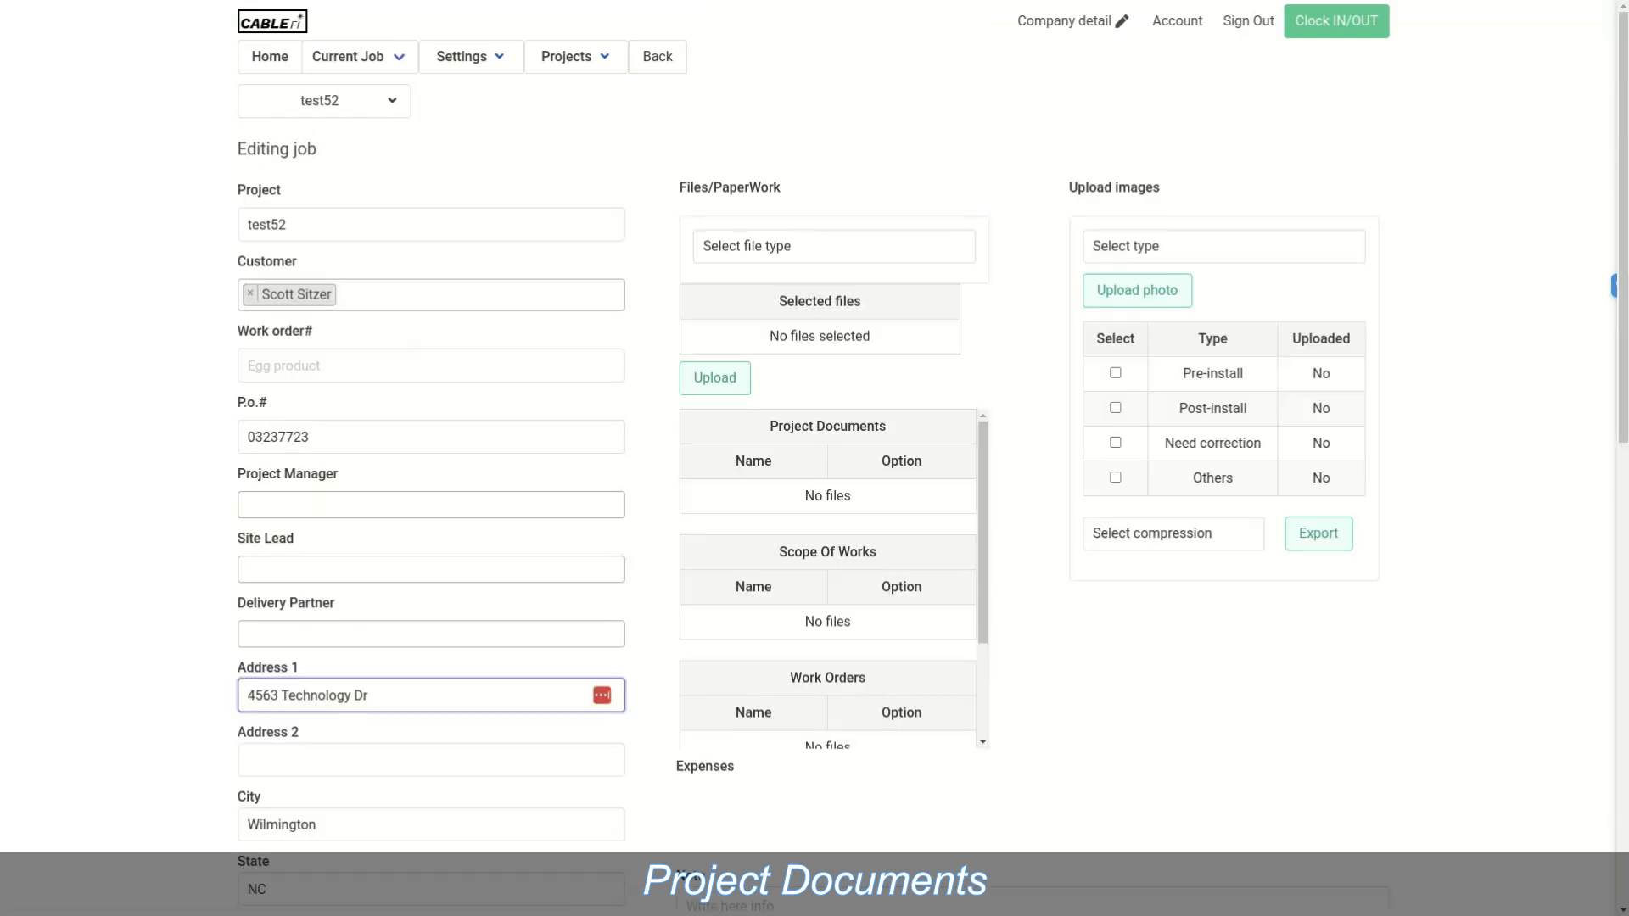
left_click(833, 247)
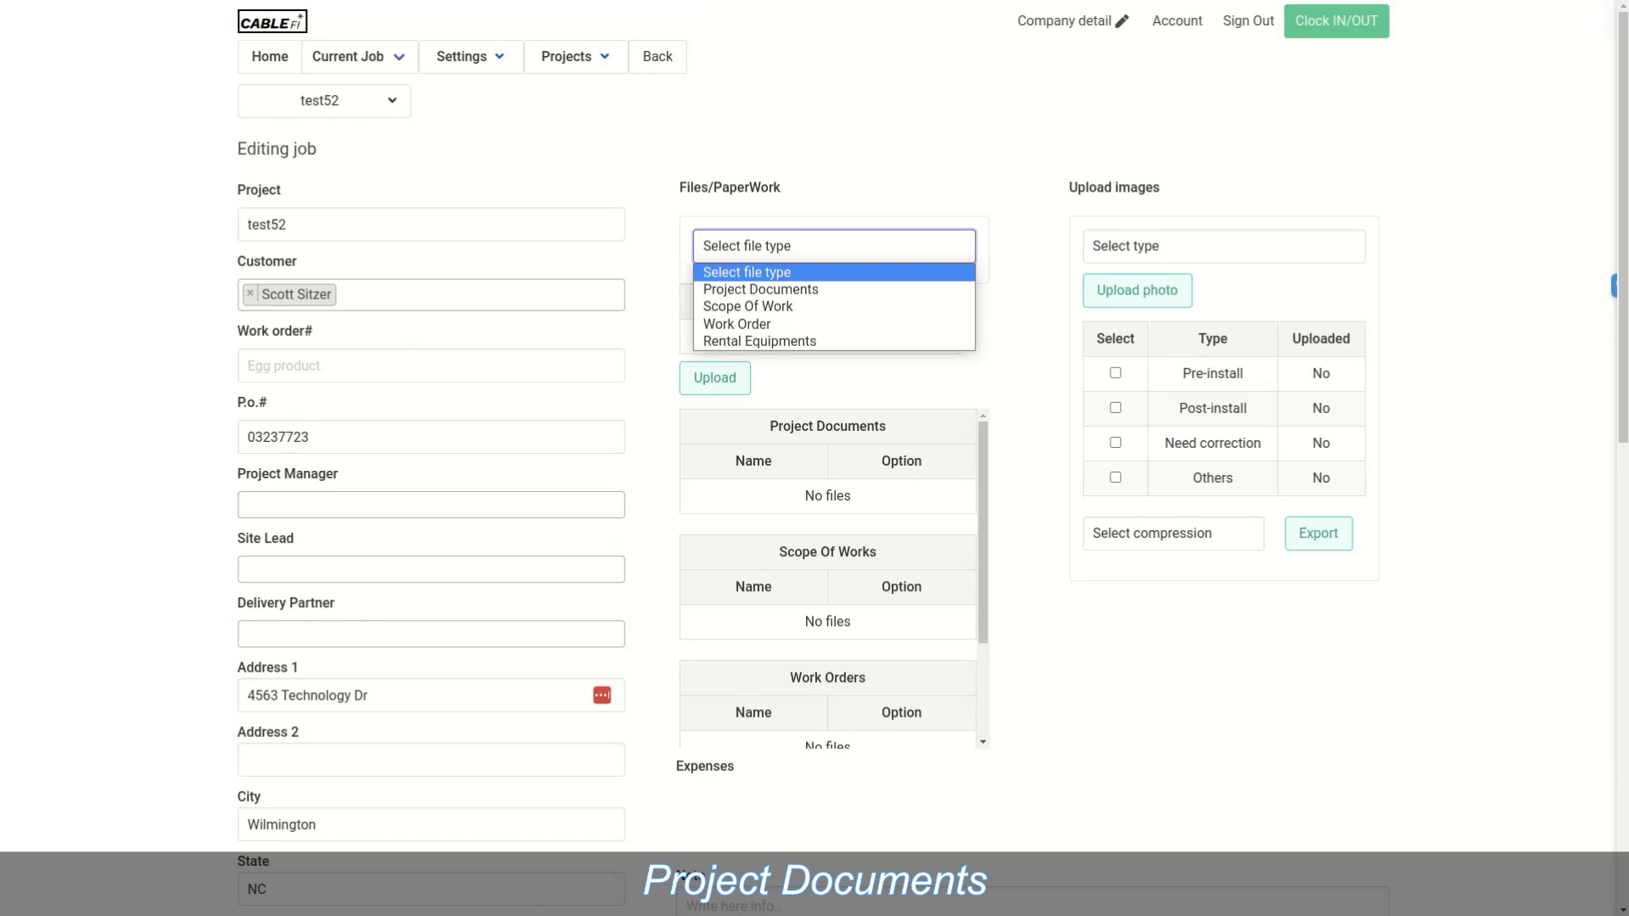
left_click(324, 101)
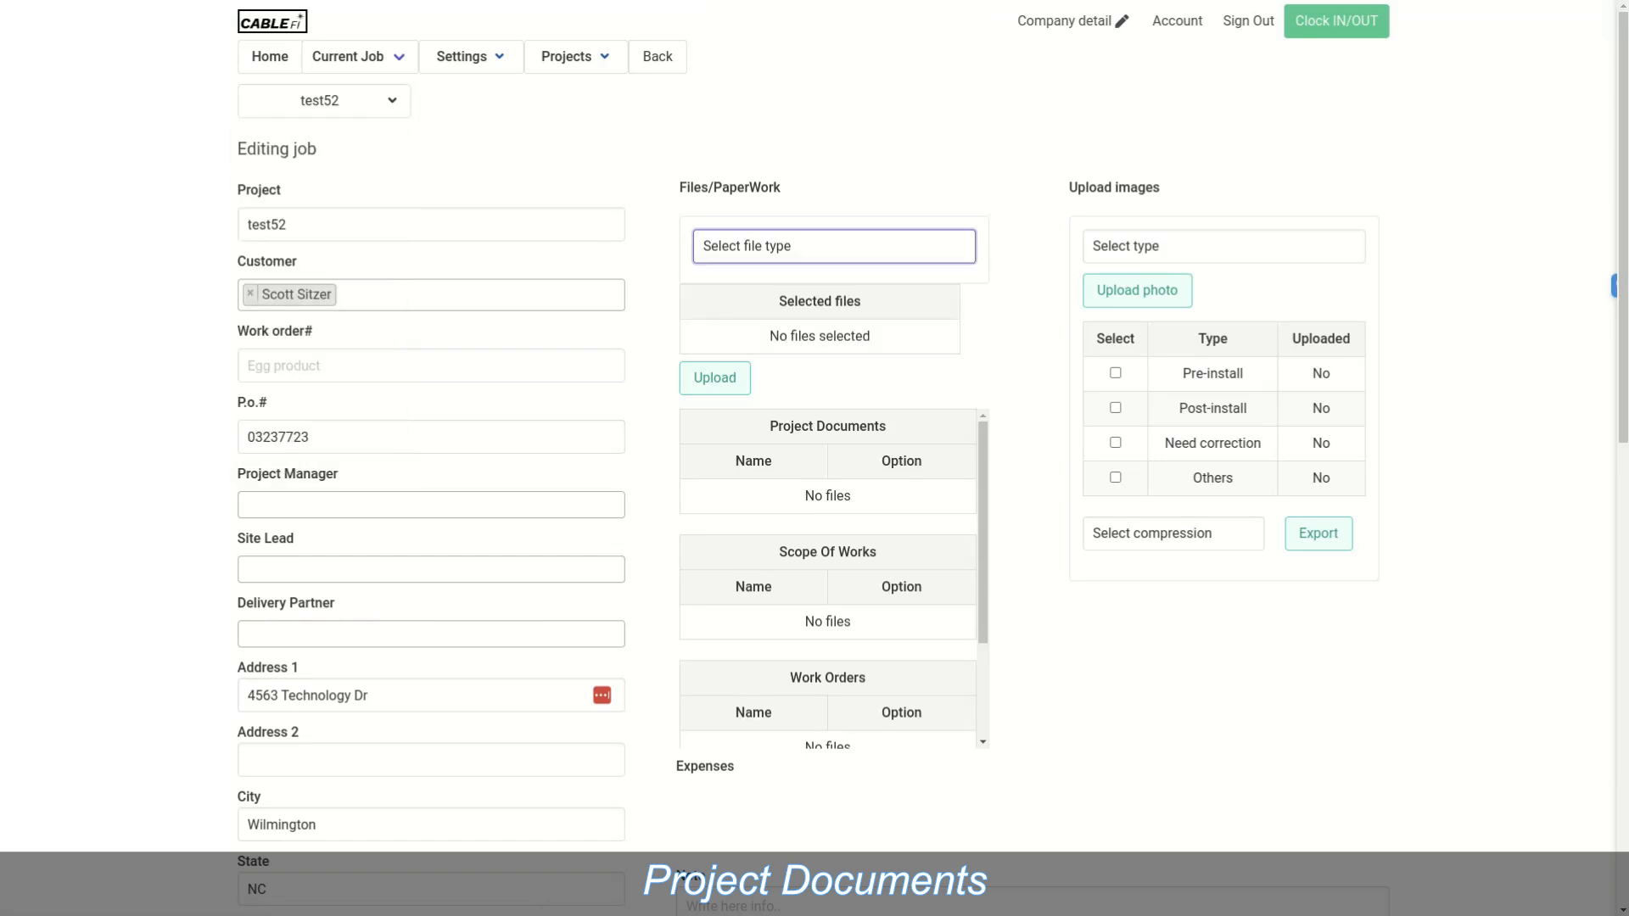
left_click(833, 246)
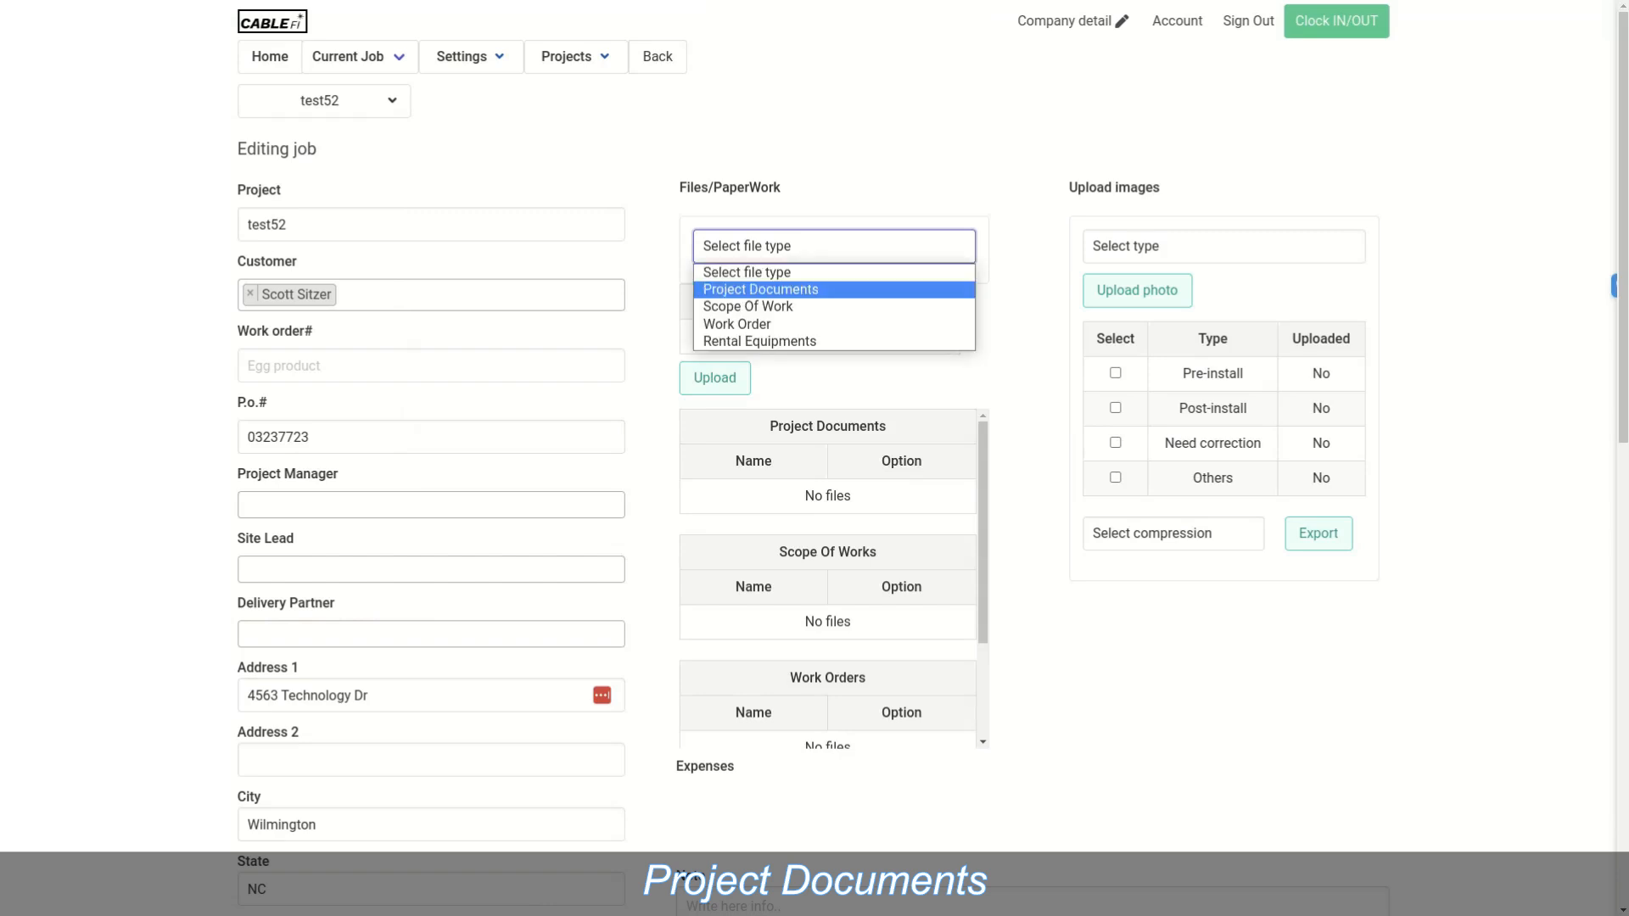
key("Return")
Step: Upload TheFieldHouse Building 3 Telecom Plan.pdf as a project document and dismiss the update message
left_click(739, 290)
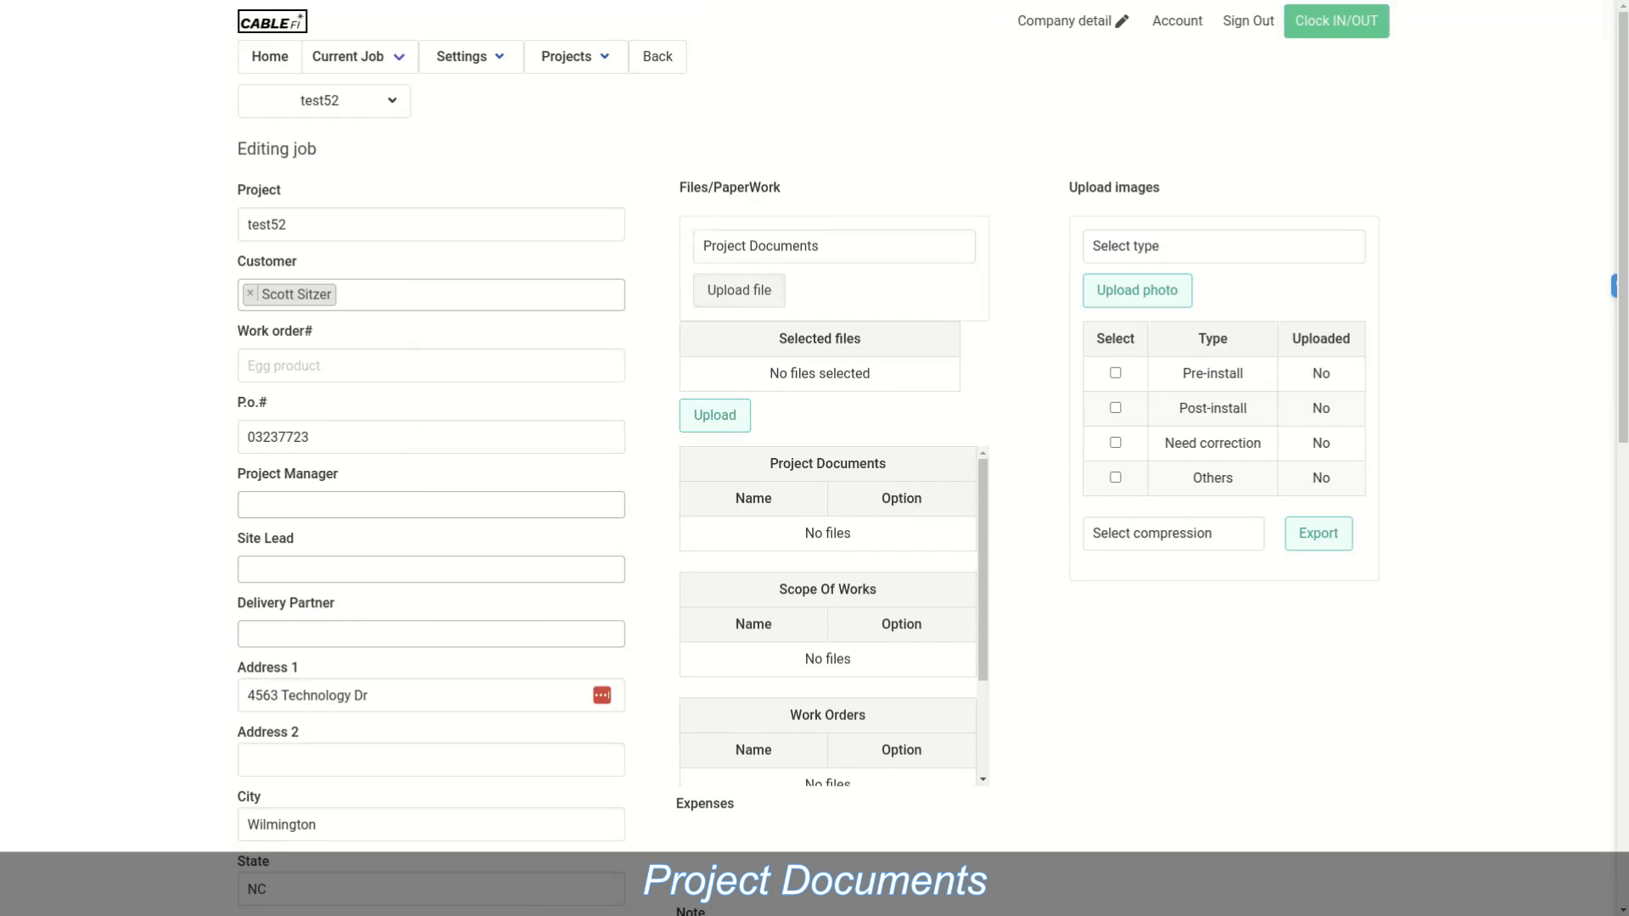
double_click(399, 484)
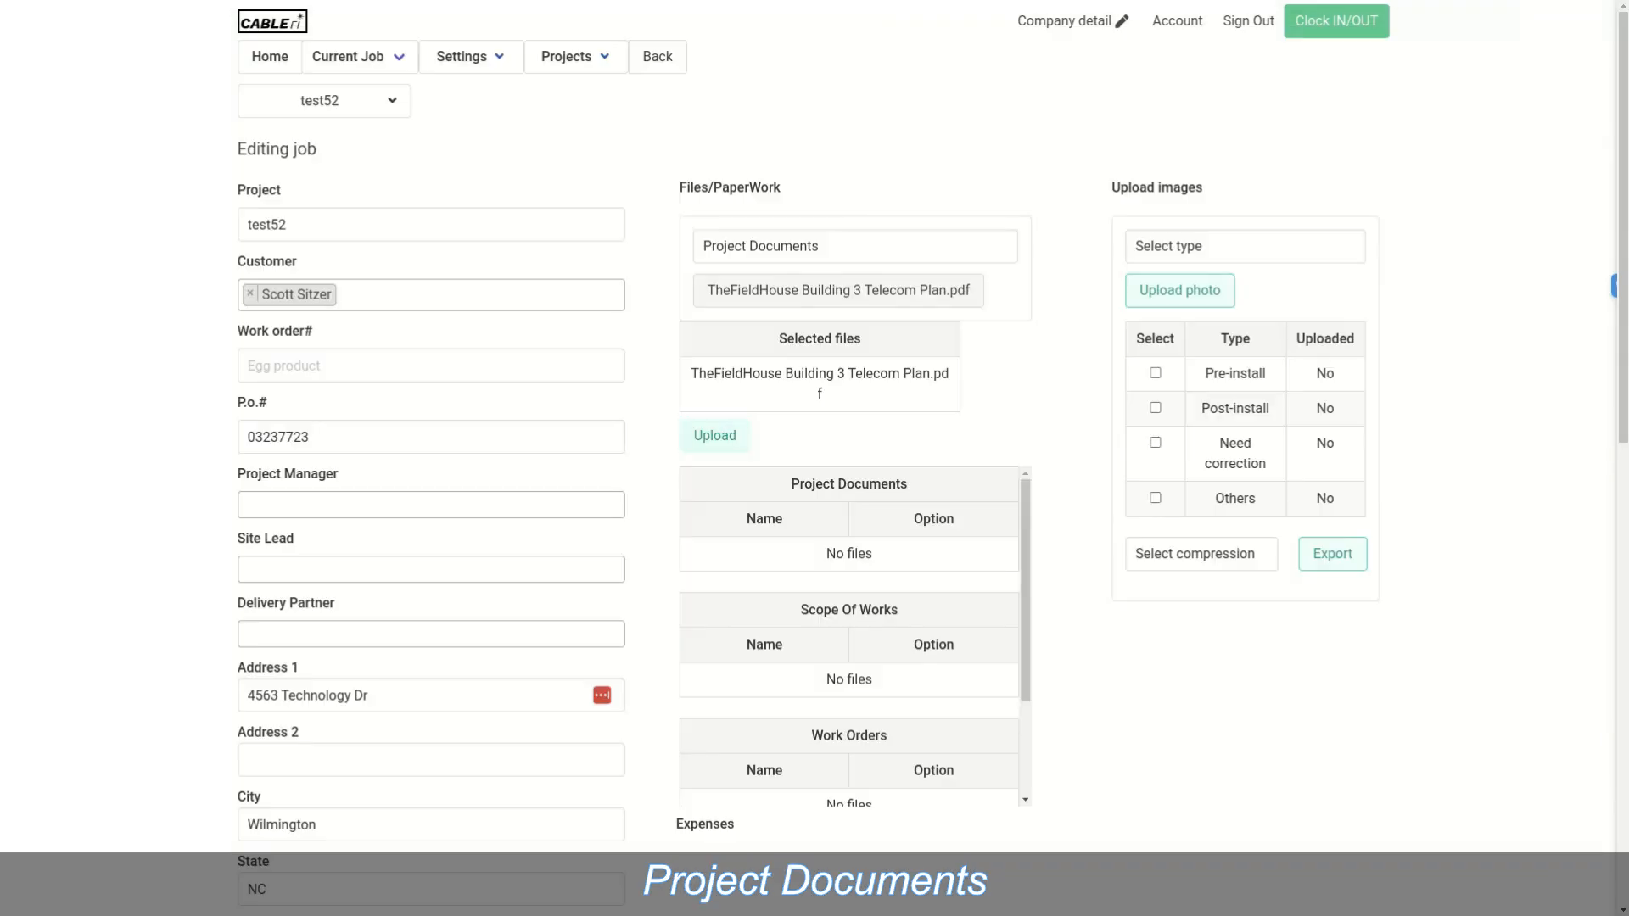
left_click(715, 436)
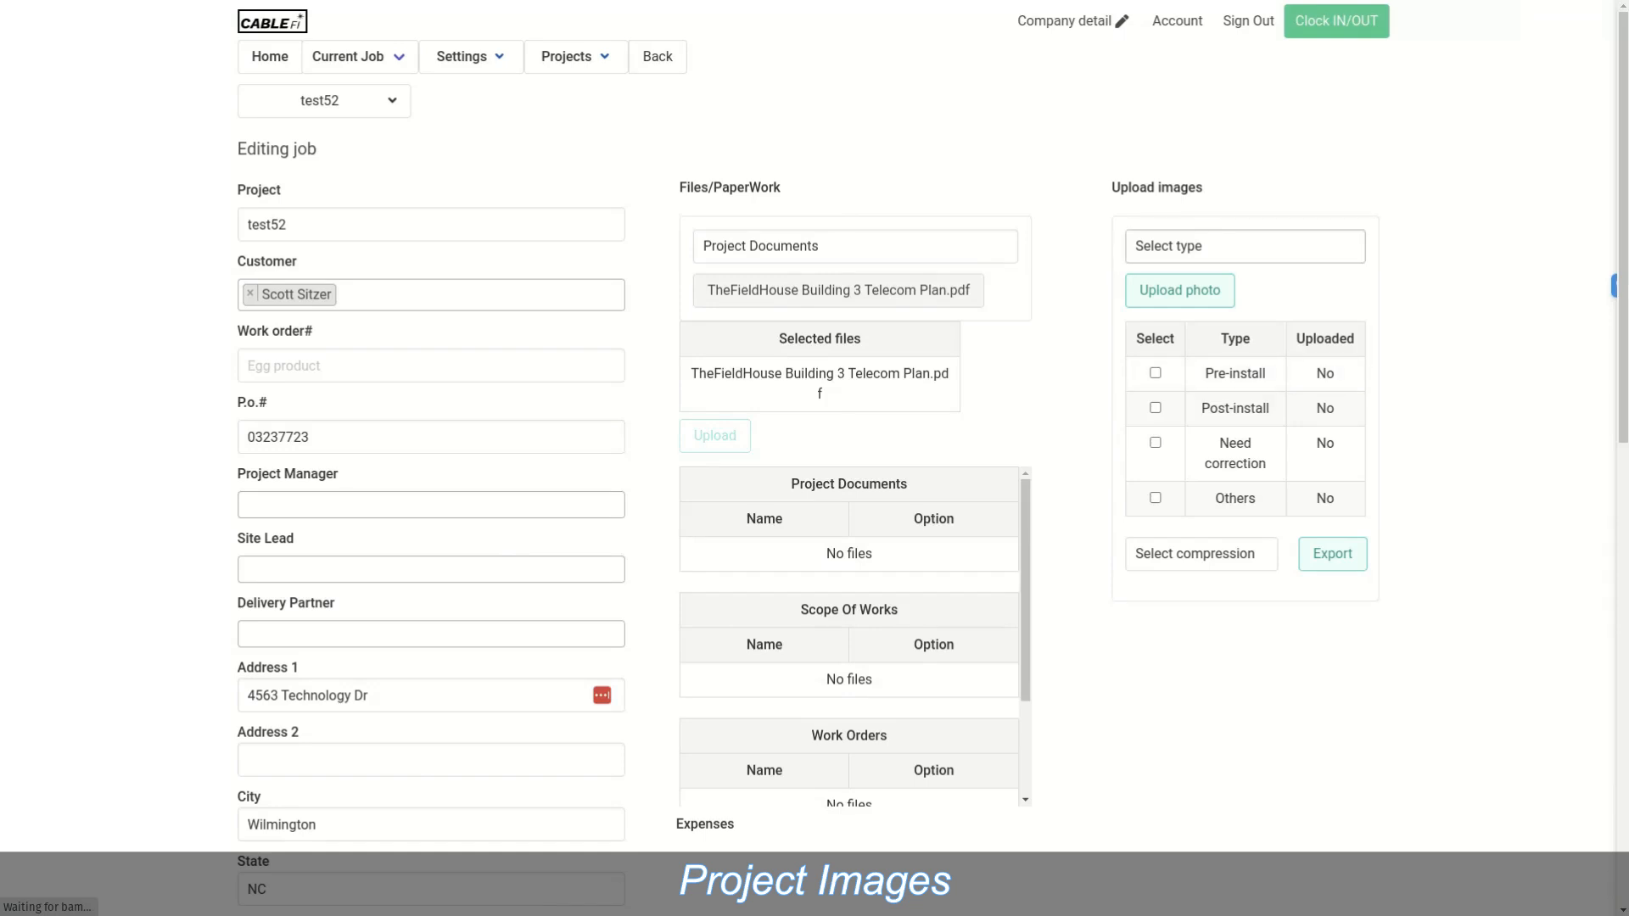
left_click(1245, 247)
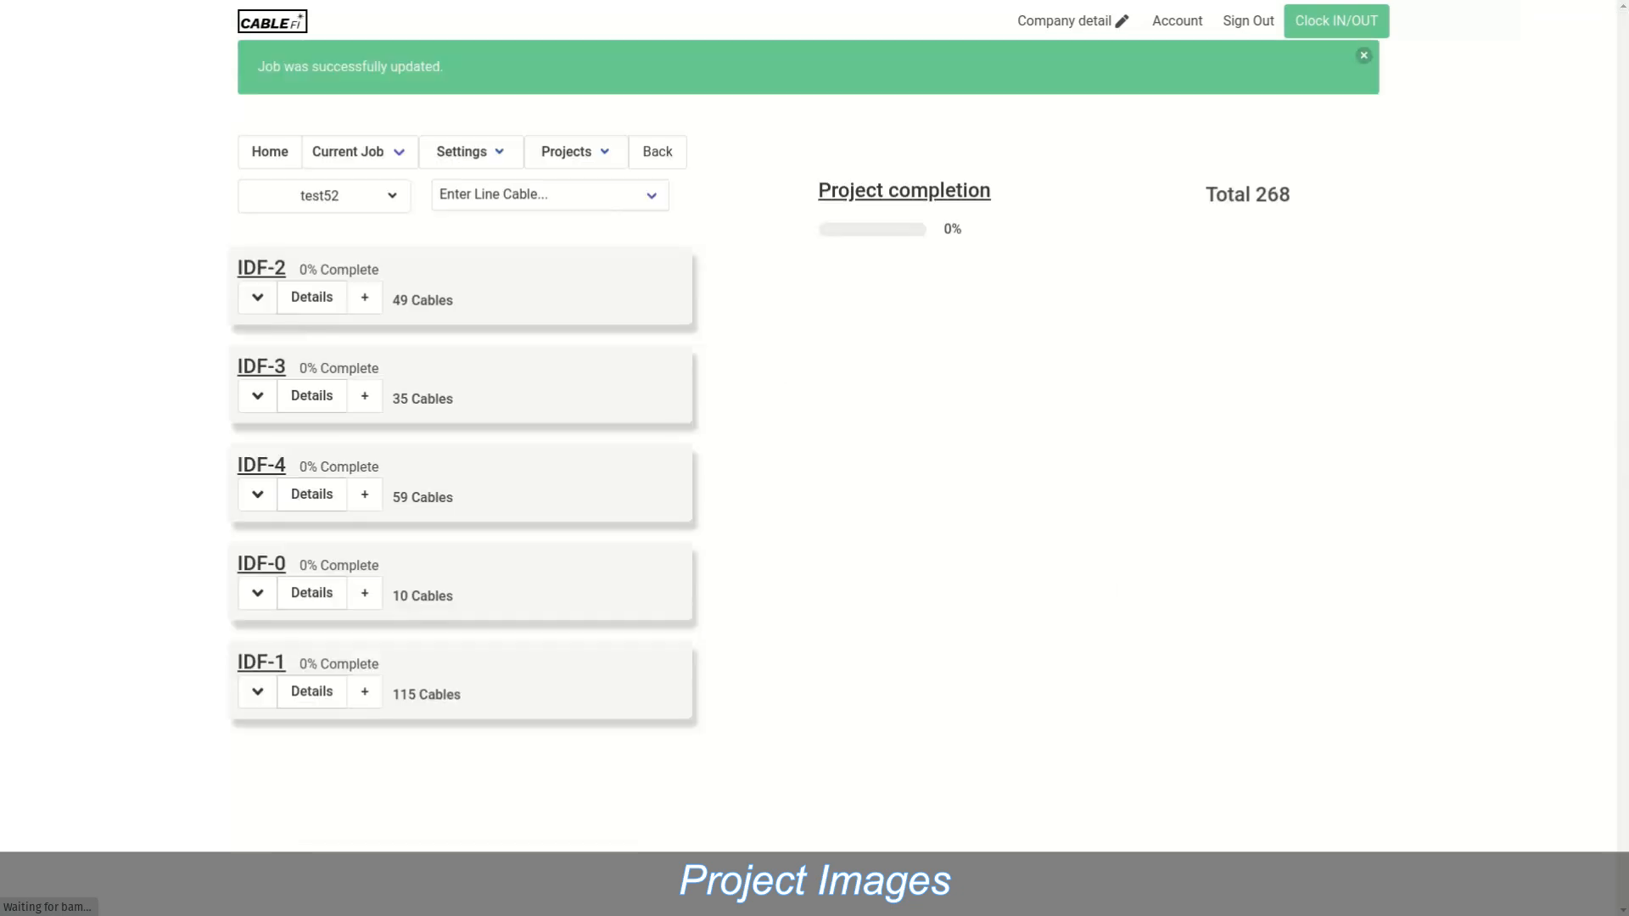
left_click(1363, 55)
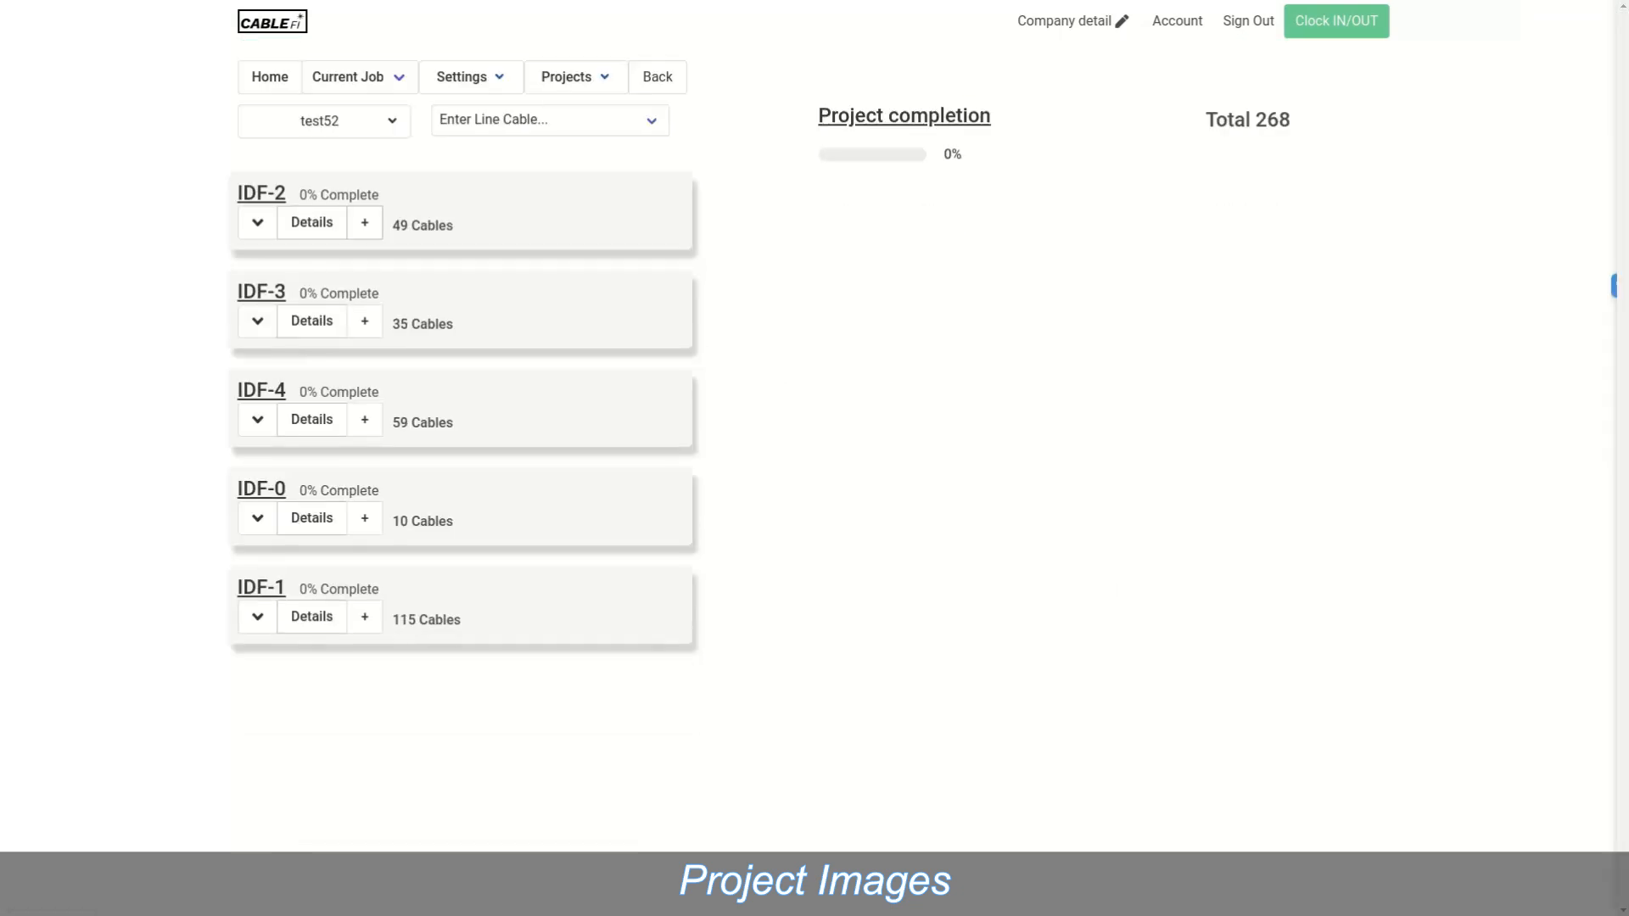
Step: Choose Post-install as test52's image type and tick Post-install images for export
left_click(318, 121)
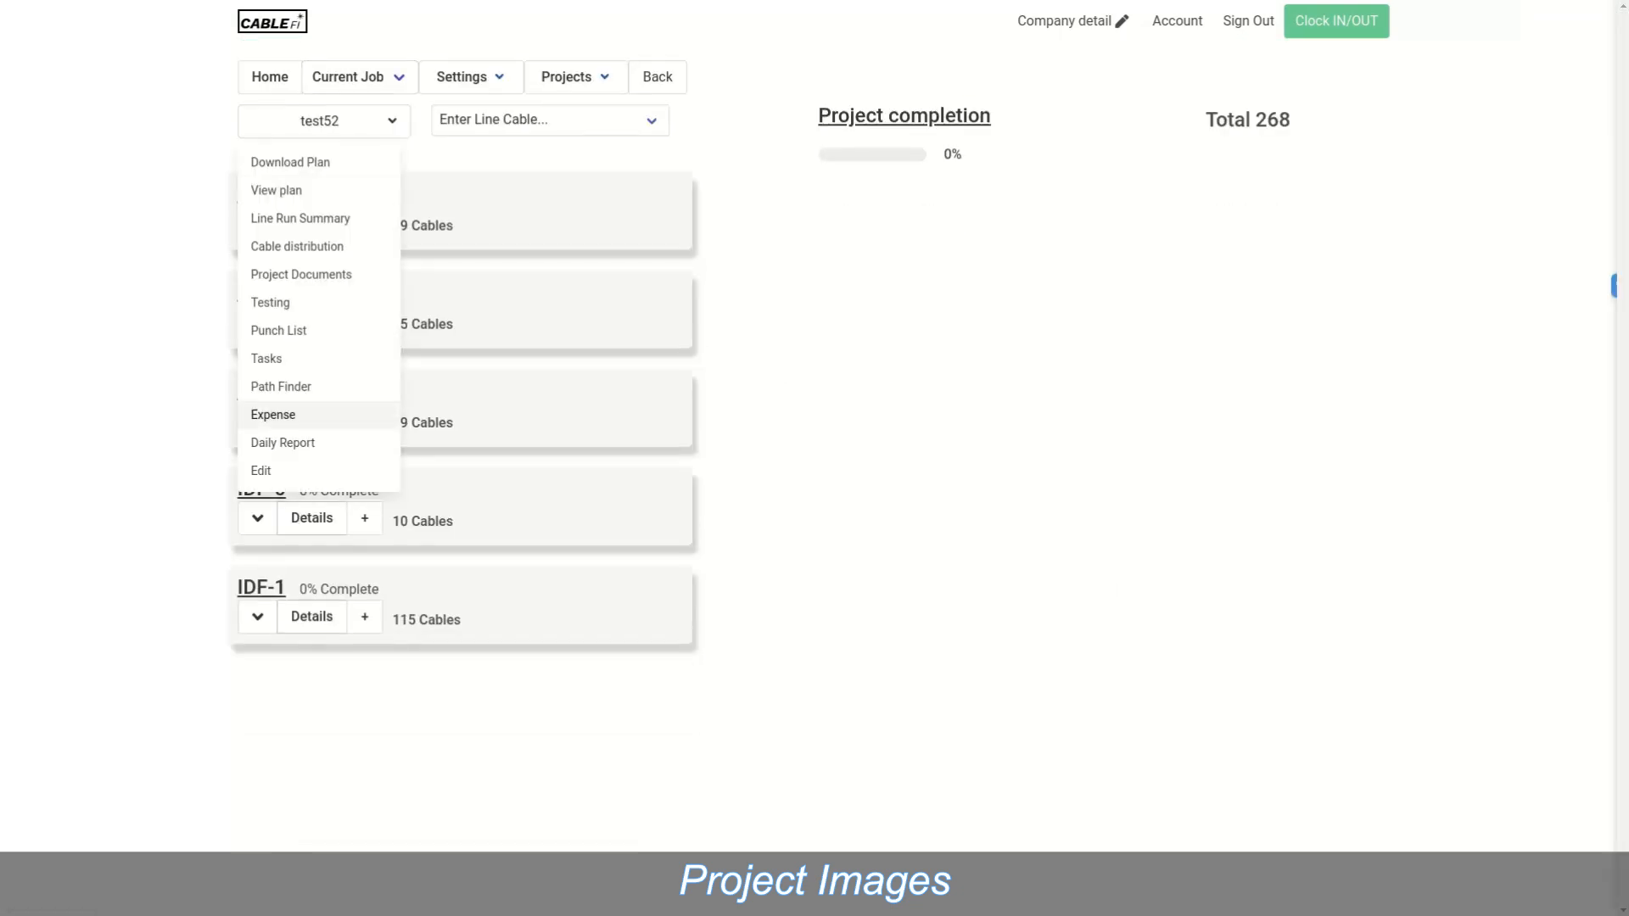
left_click(263, 470)
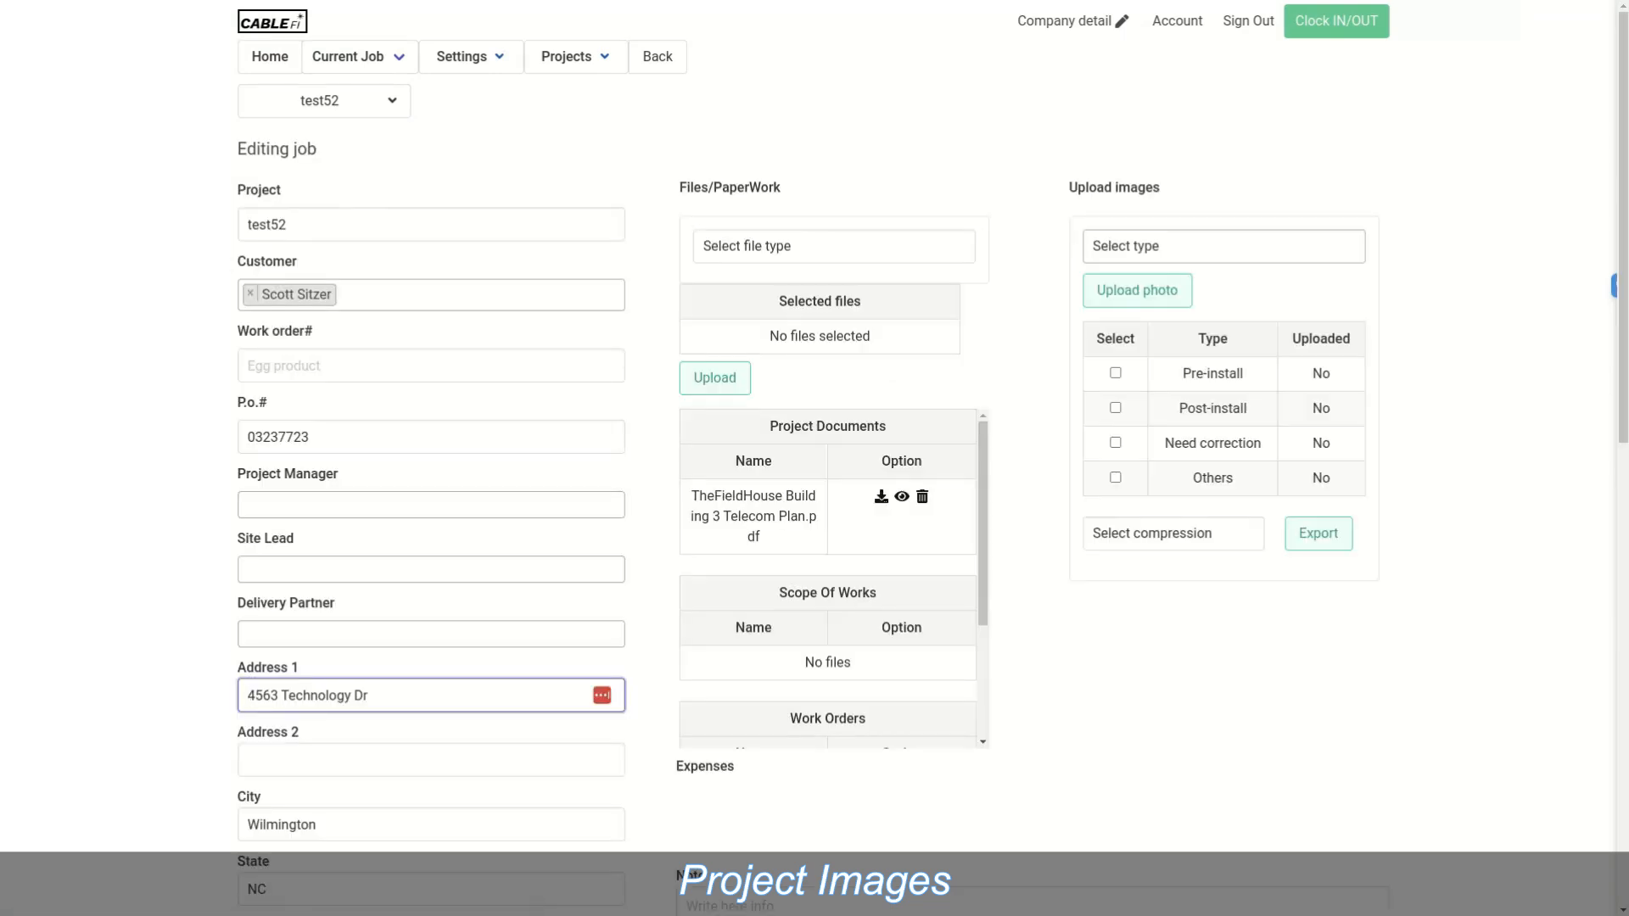
left_click(1224, 246)
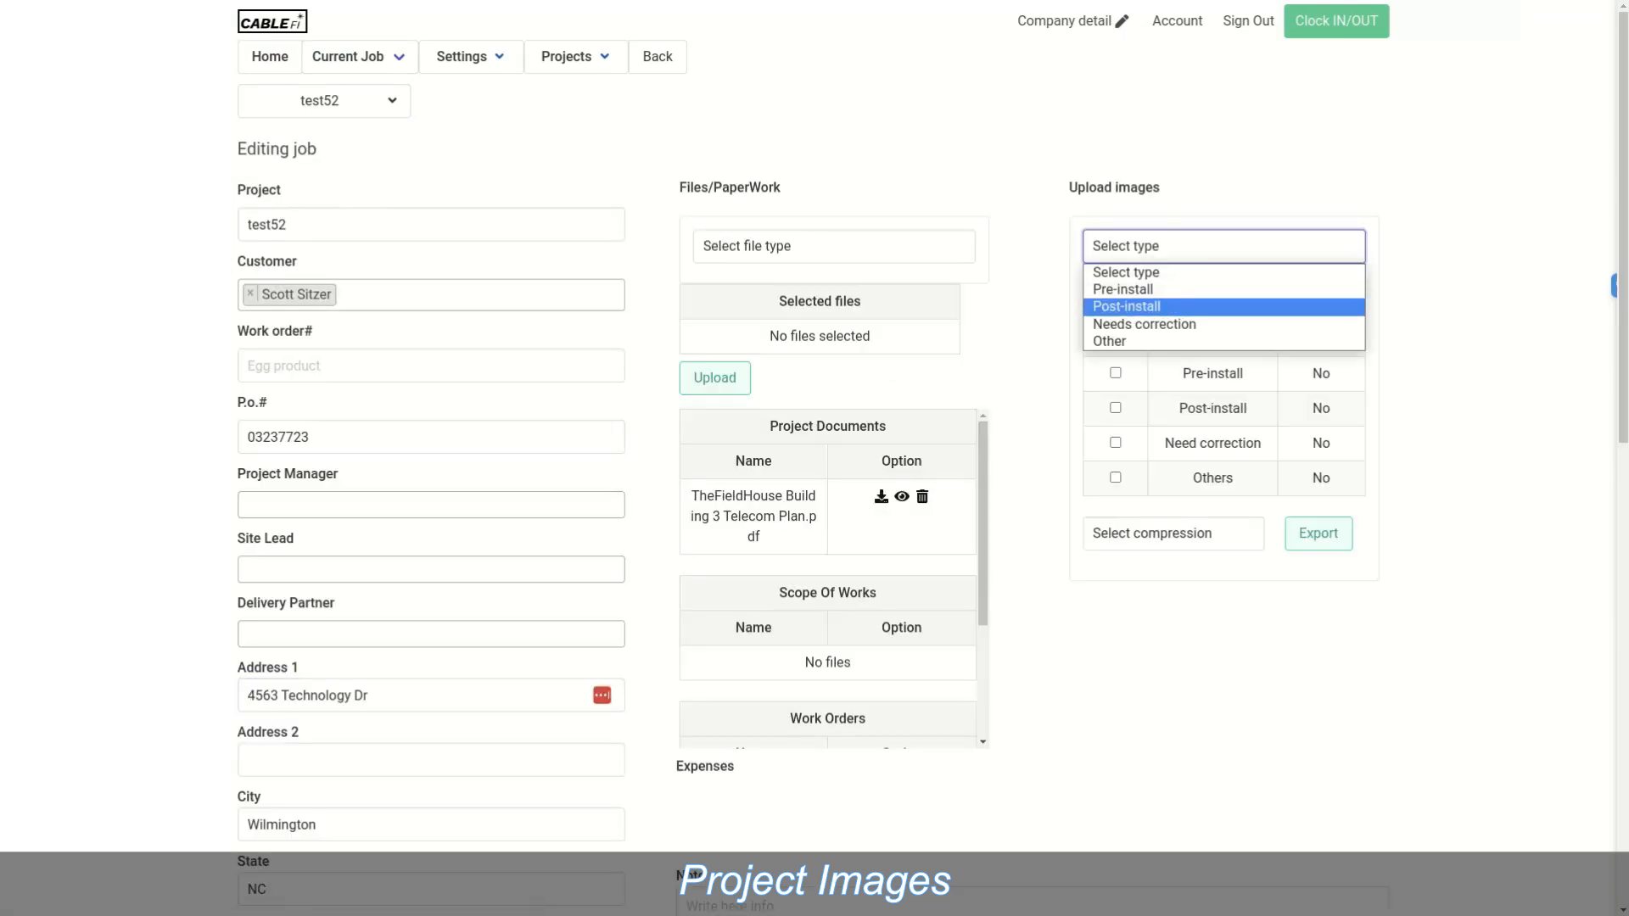
left_click(1126, 306)
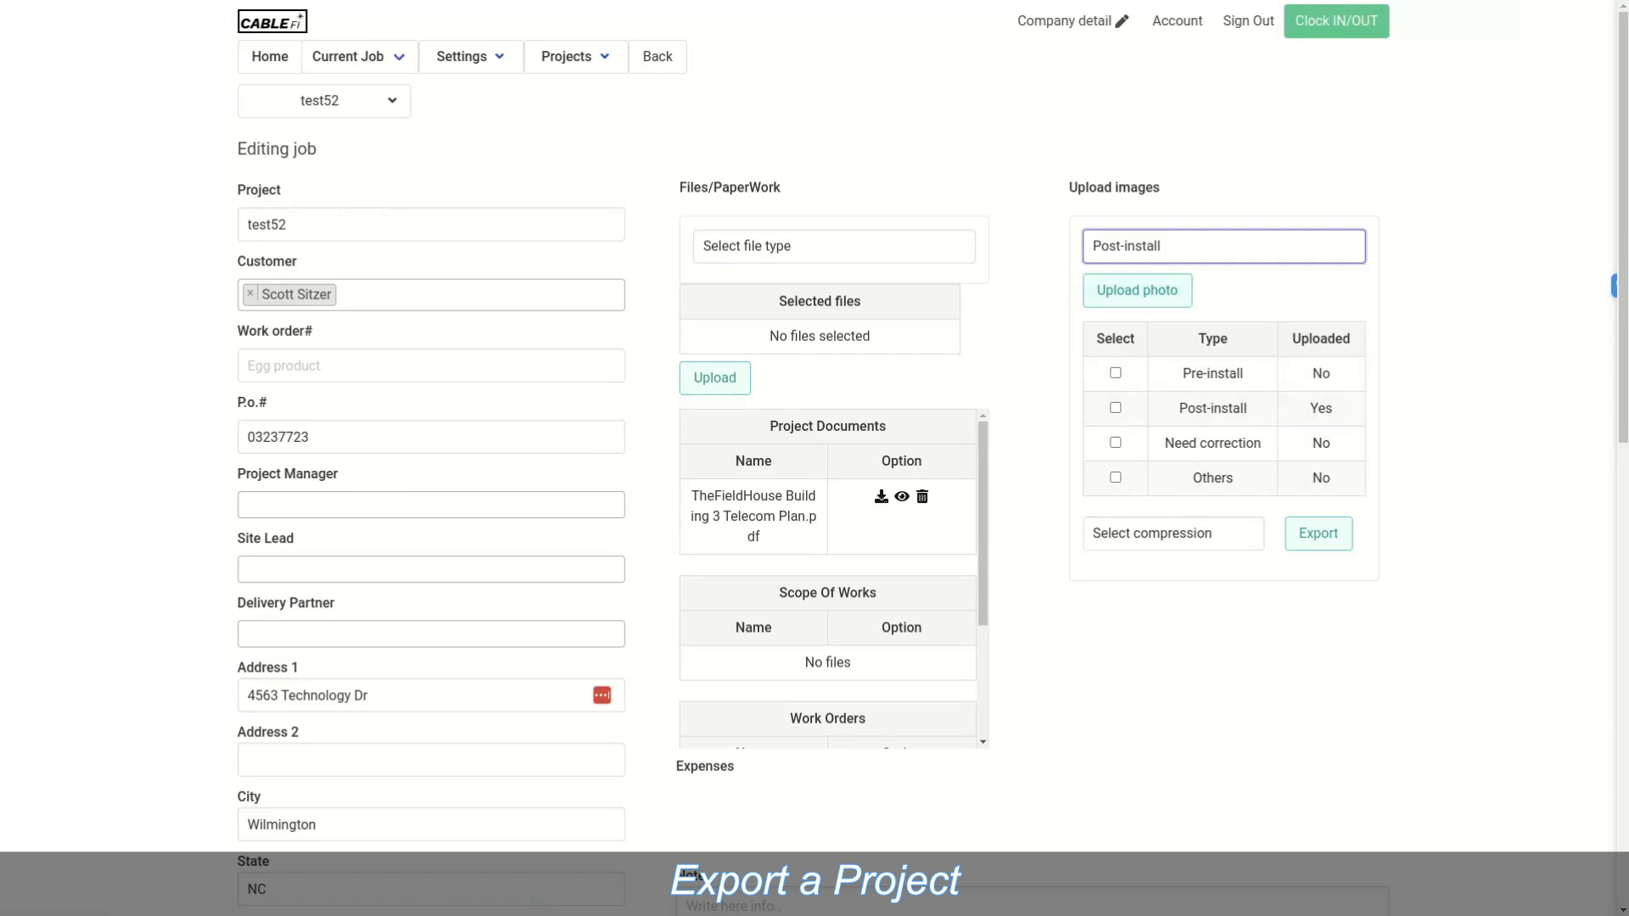
left_click(1115, 409)
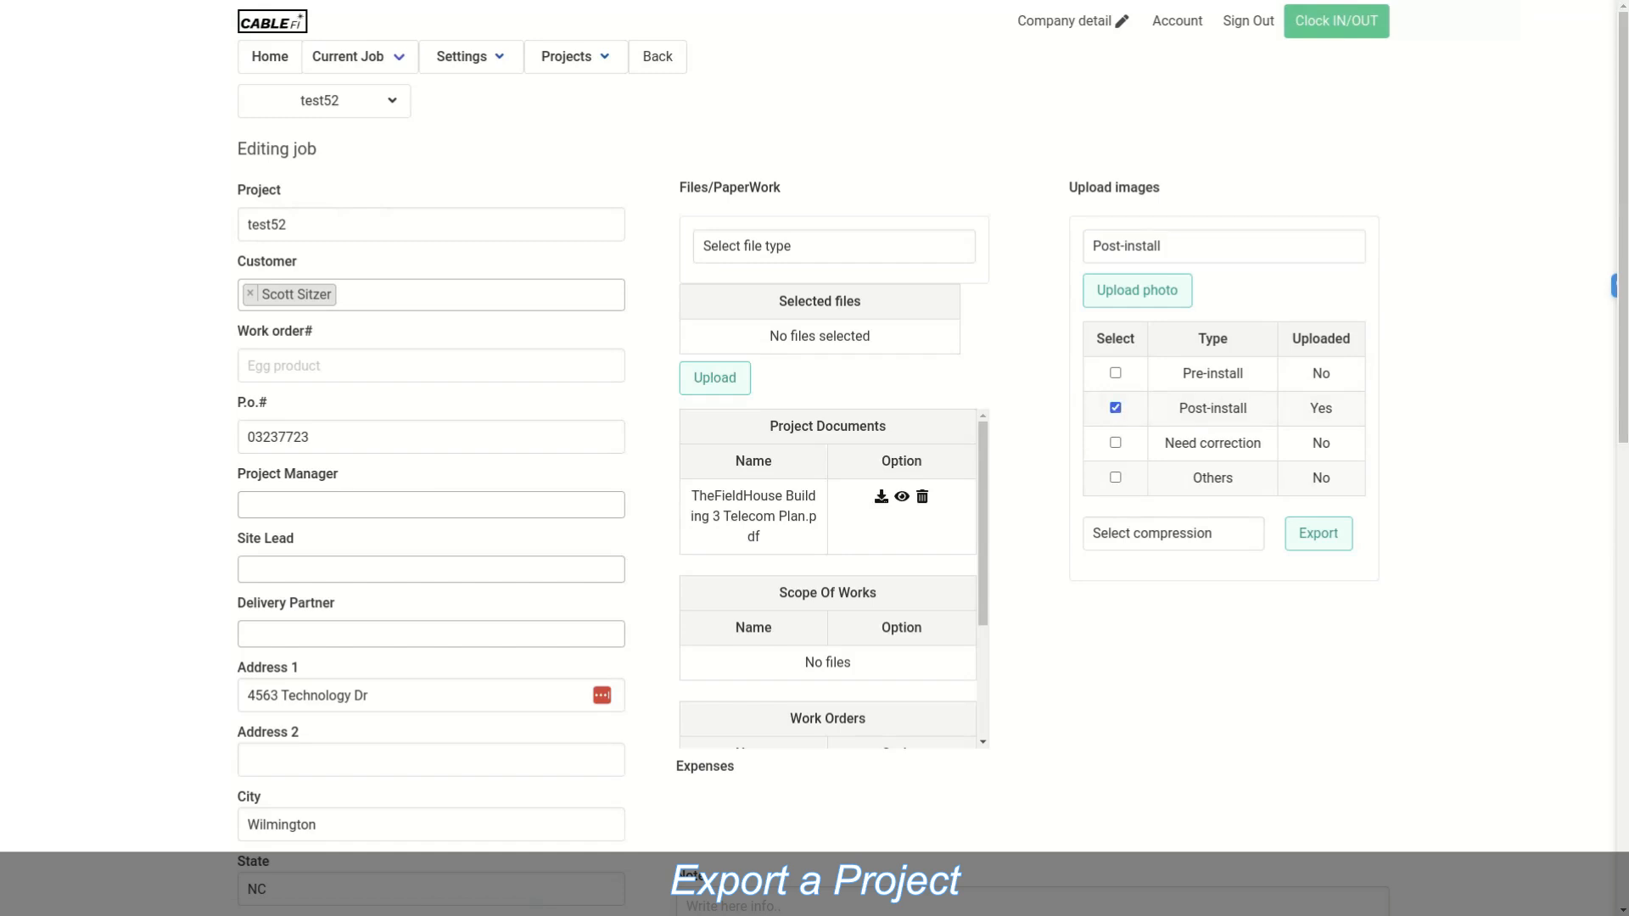
left_click(1173, 533)
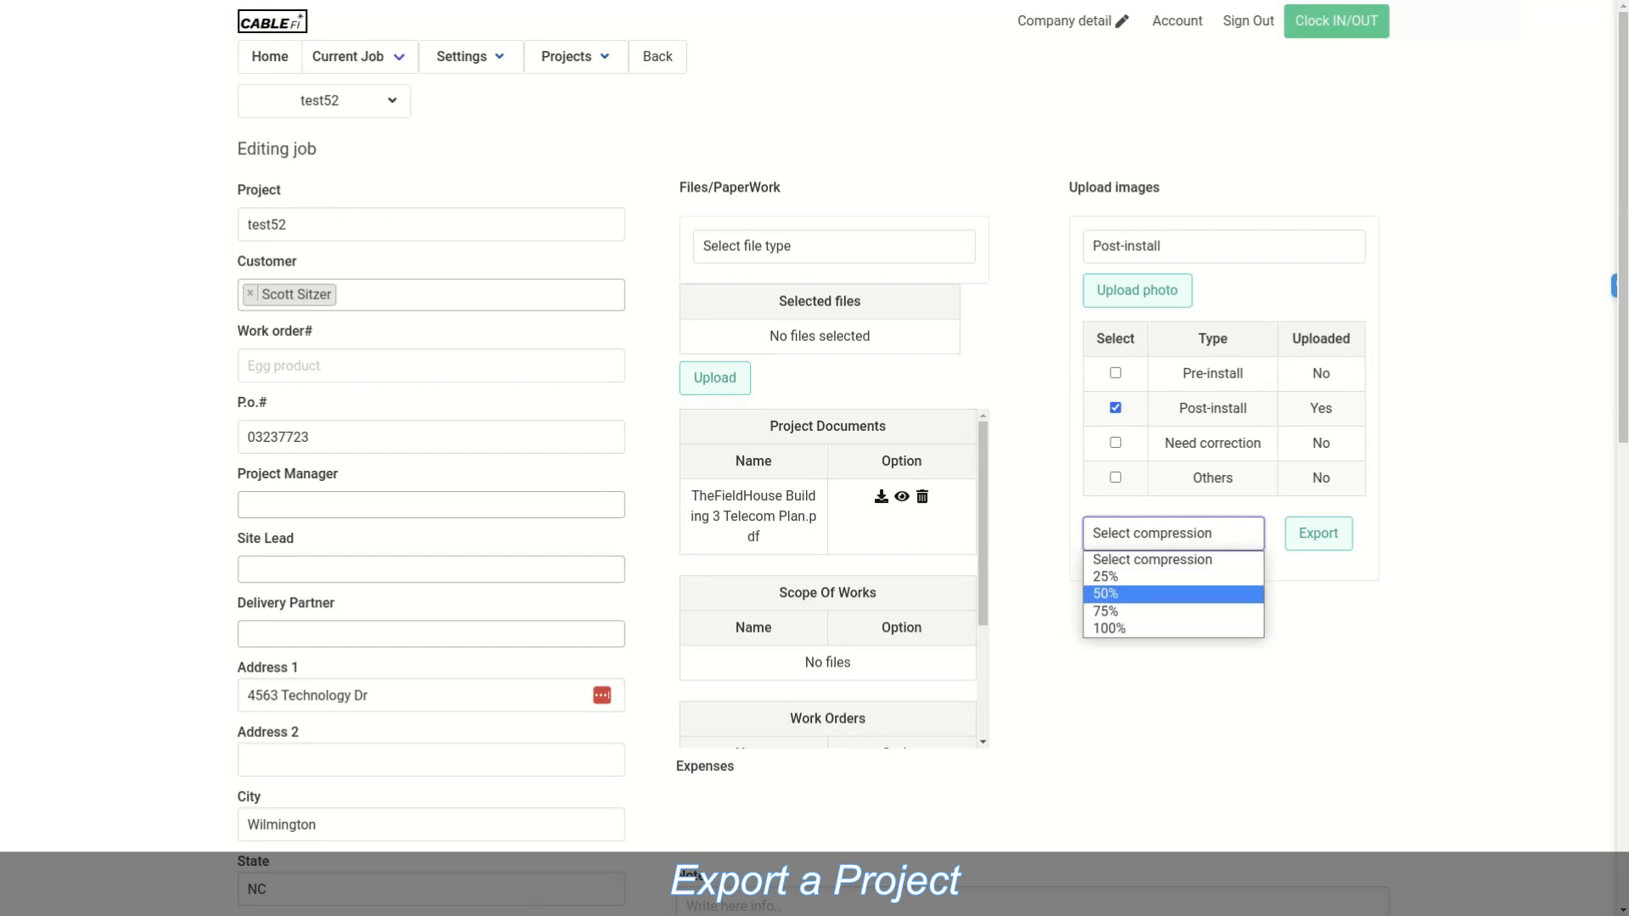
key("Escape")
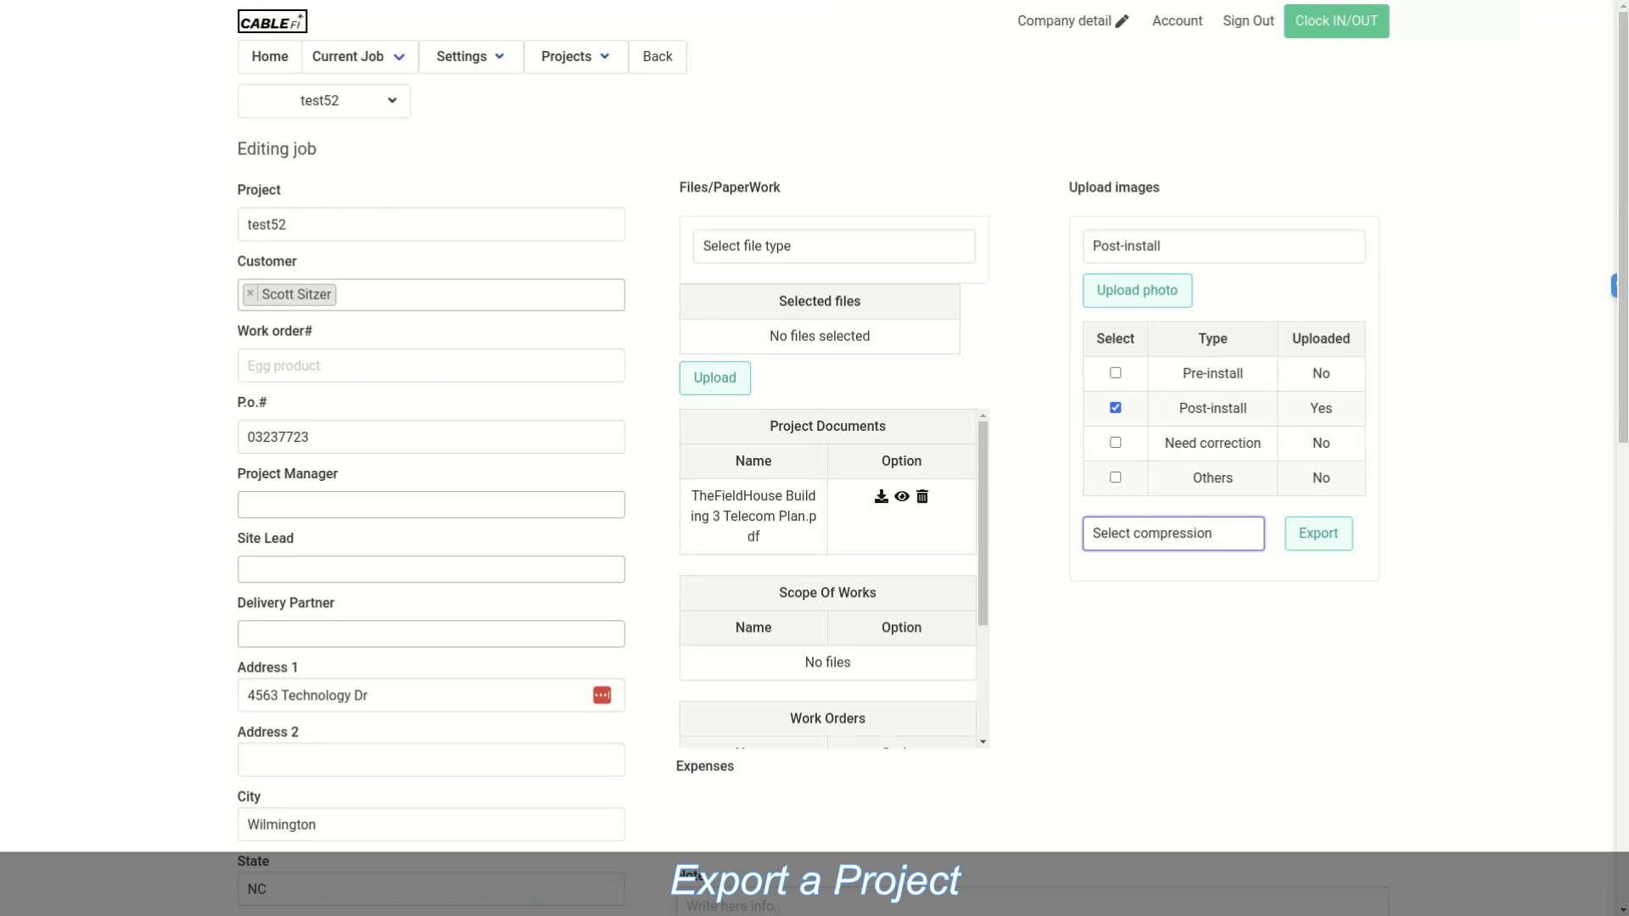
Step: Open job test52's View plan page from the job menu
mouse_move(324, 101)
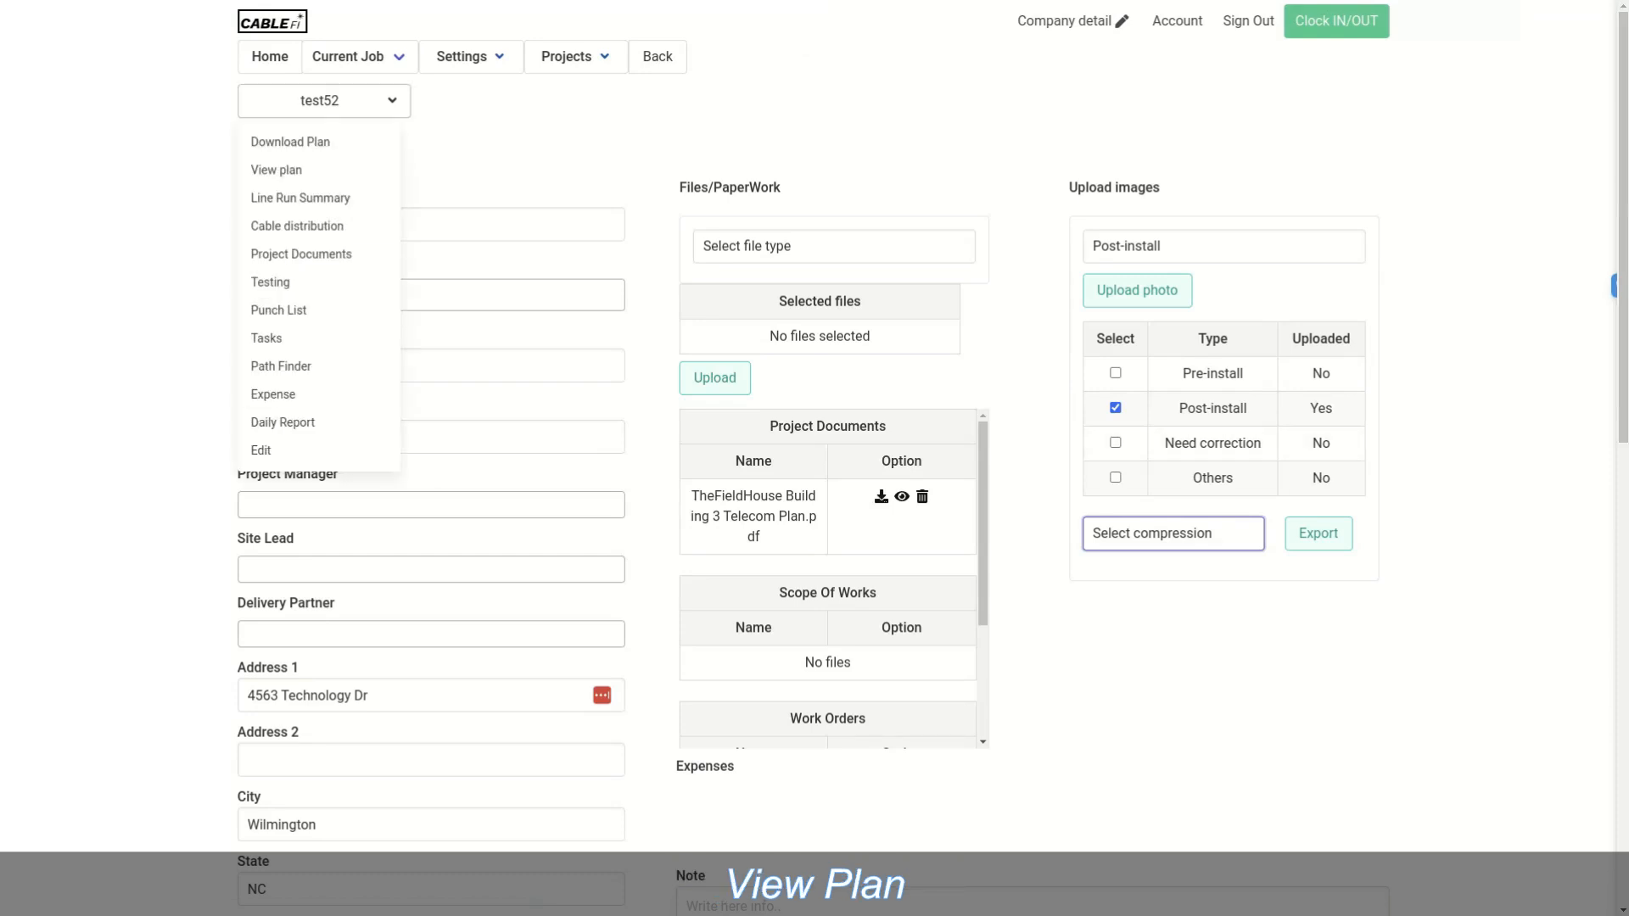
left_click(276, 170)
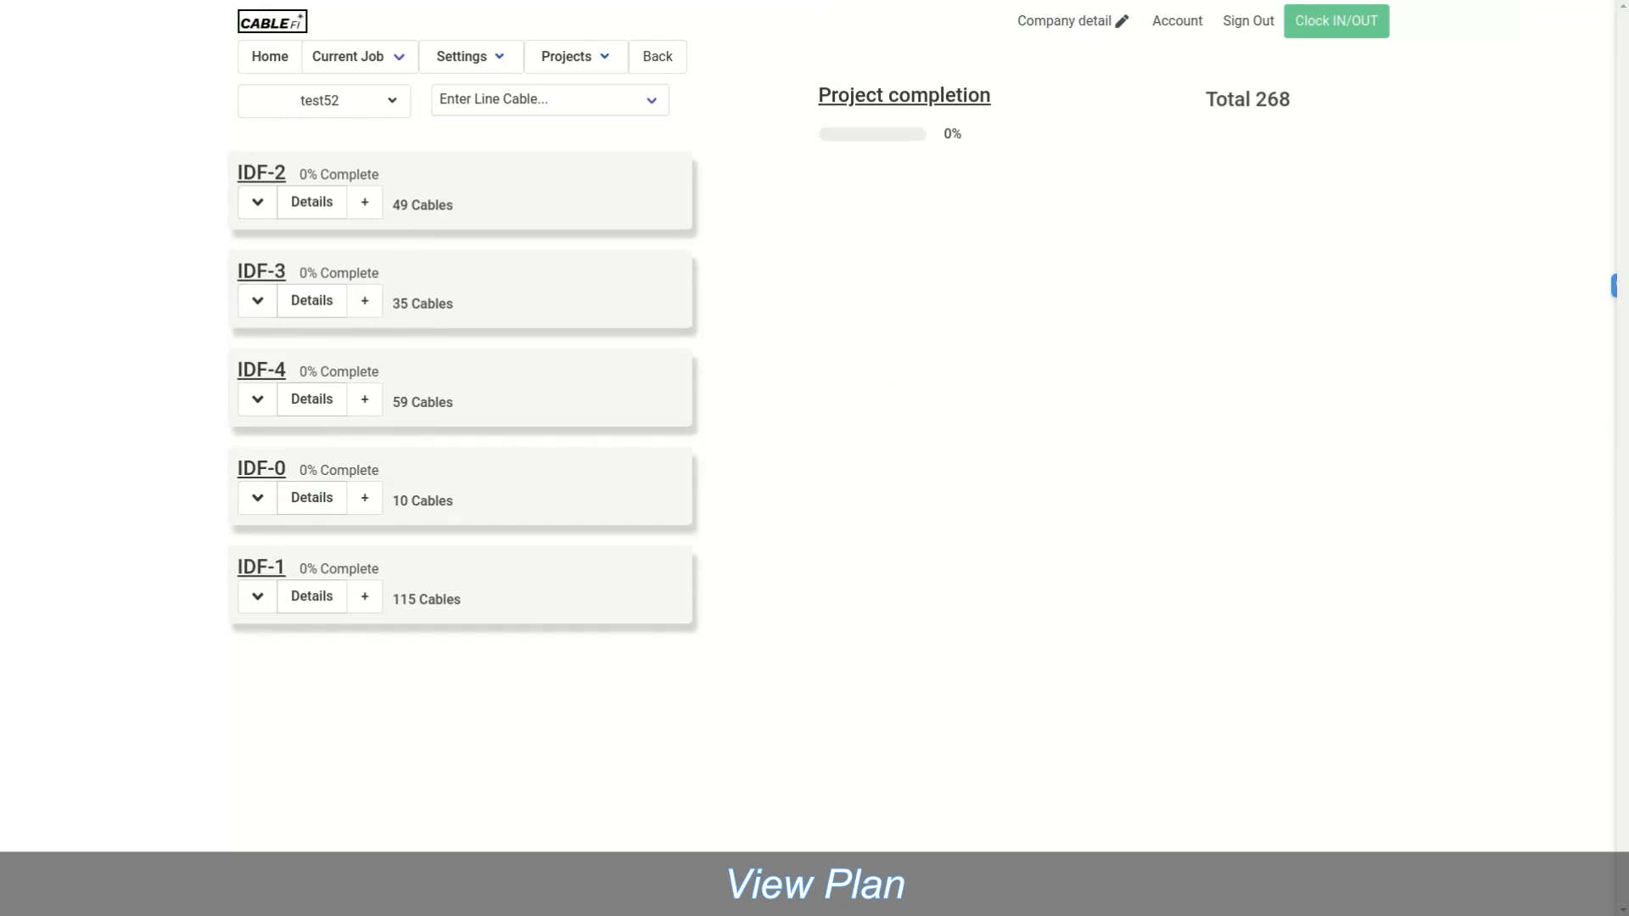
mouse_move(324, 101)
left_click(276, 170)
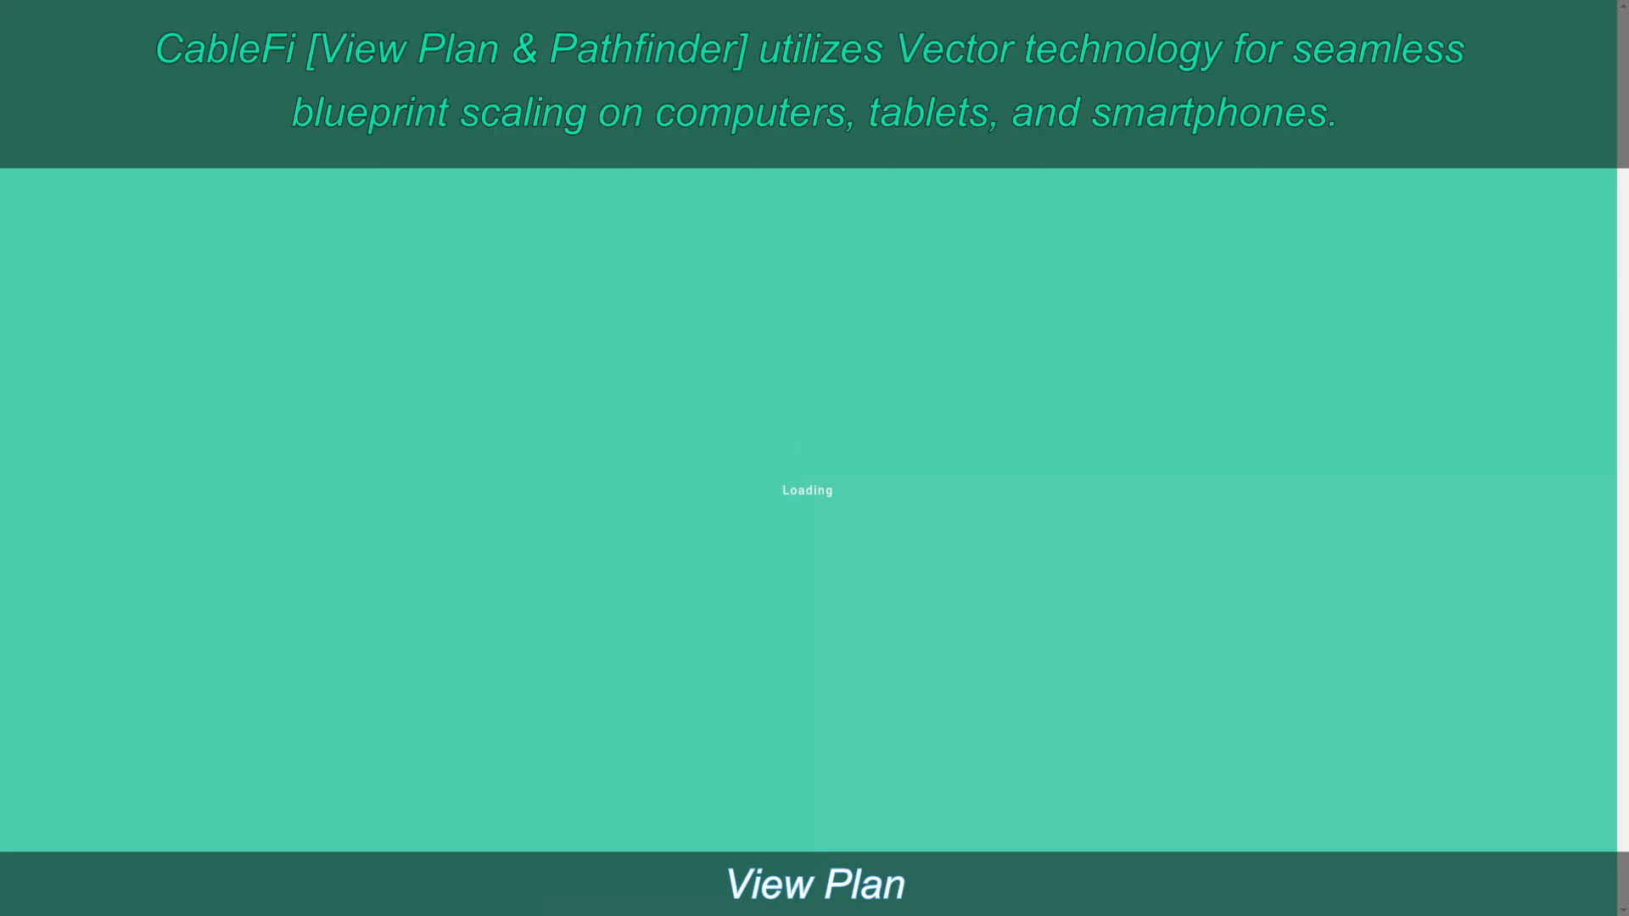
Step: Zoom out and pan across the 2767_KCMO_Vendor_ReCable_Q3_21_Overall.svg blueprint, then zoom in on SF25
scroll(840, 427, "down", 7)
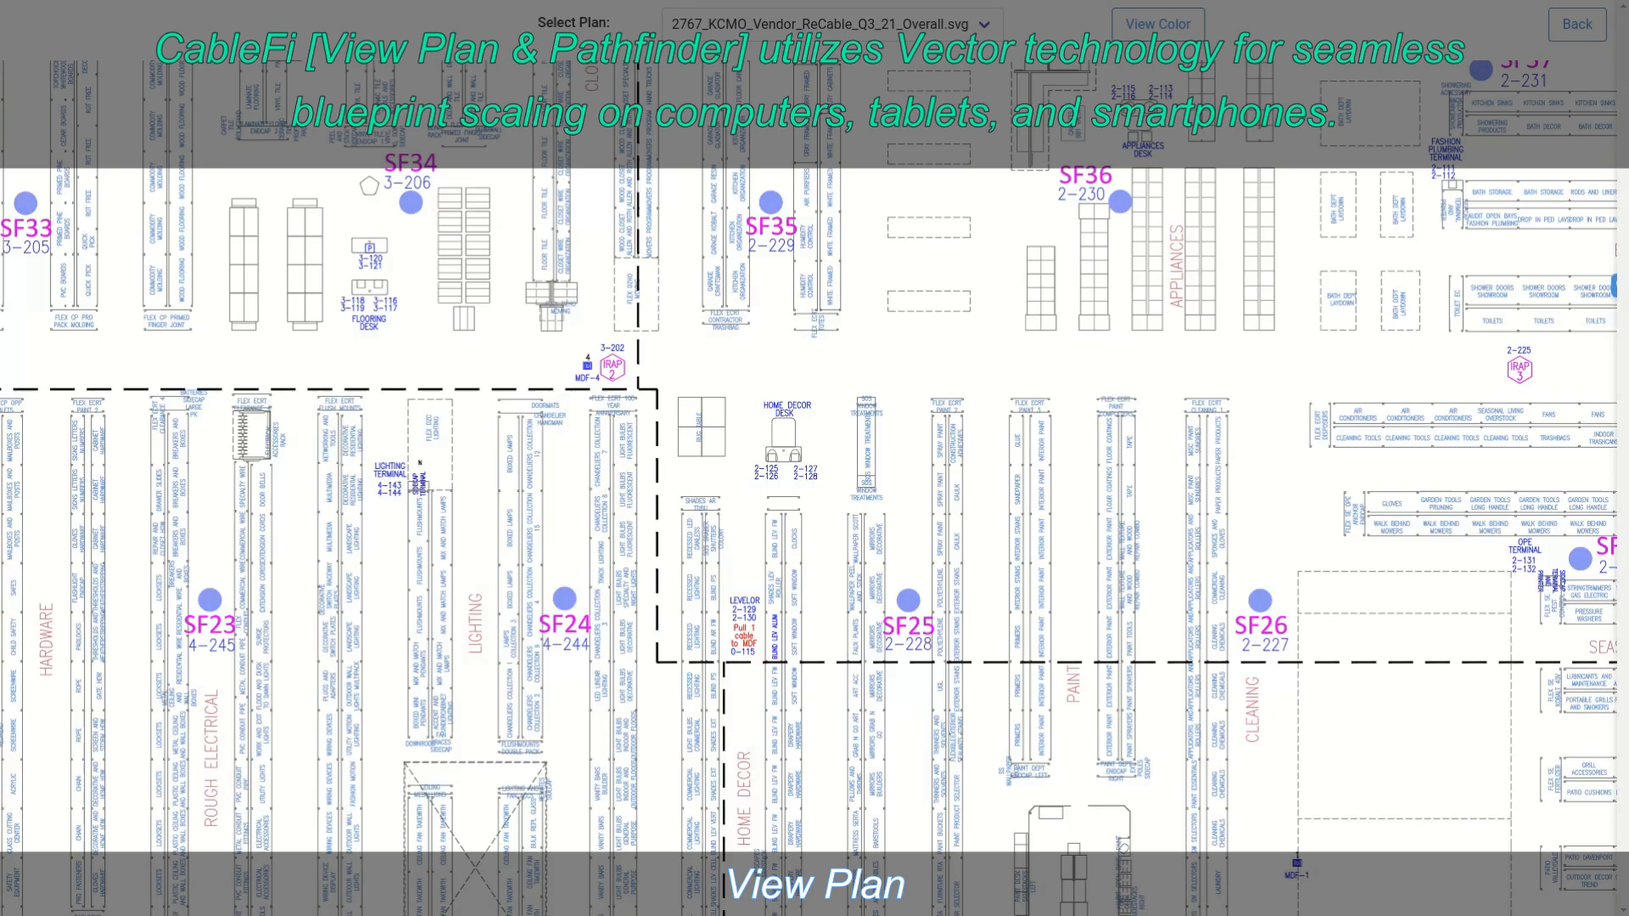
left_click_drag(815, 382, 872, 628)
scroll(855, 391, "down", 6)
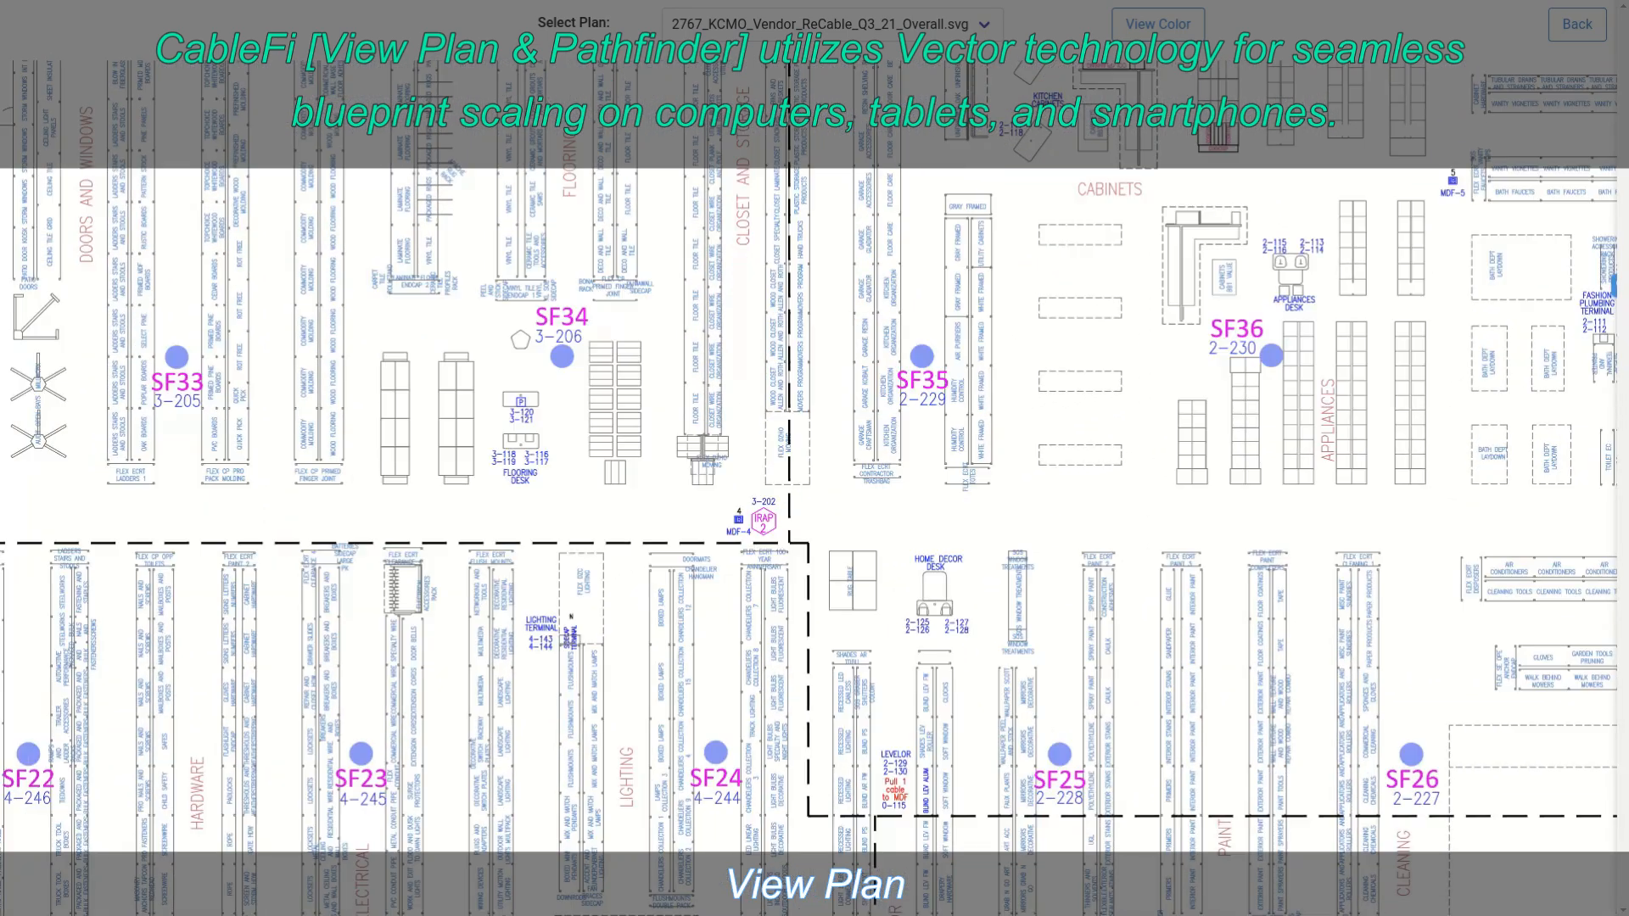
scroll(955, 588, "up", 10)
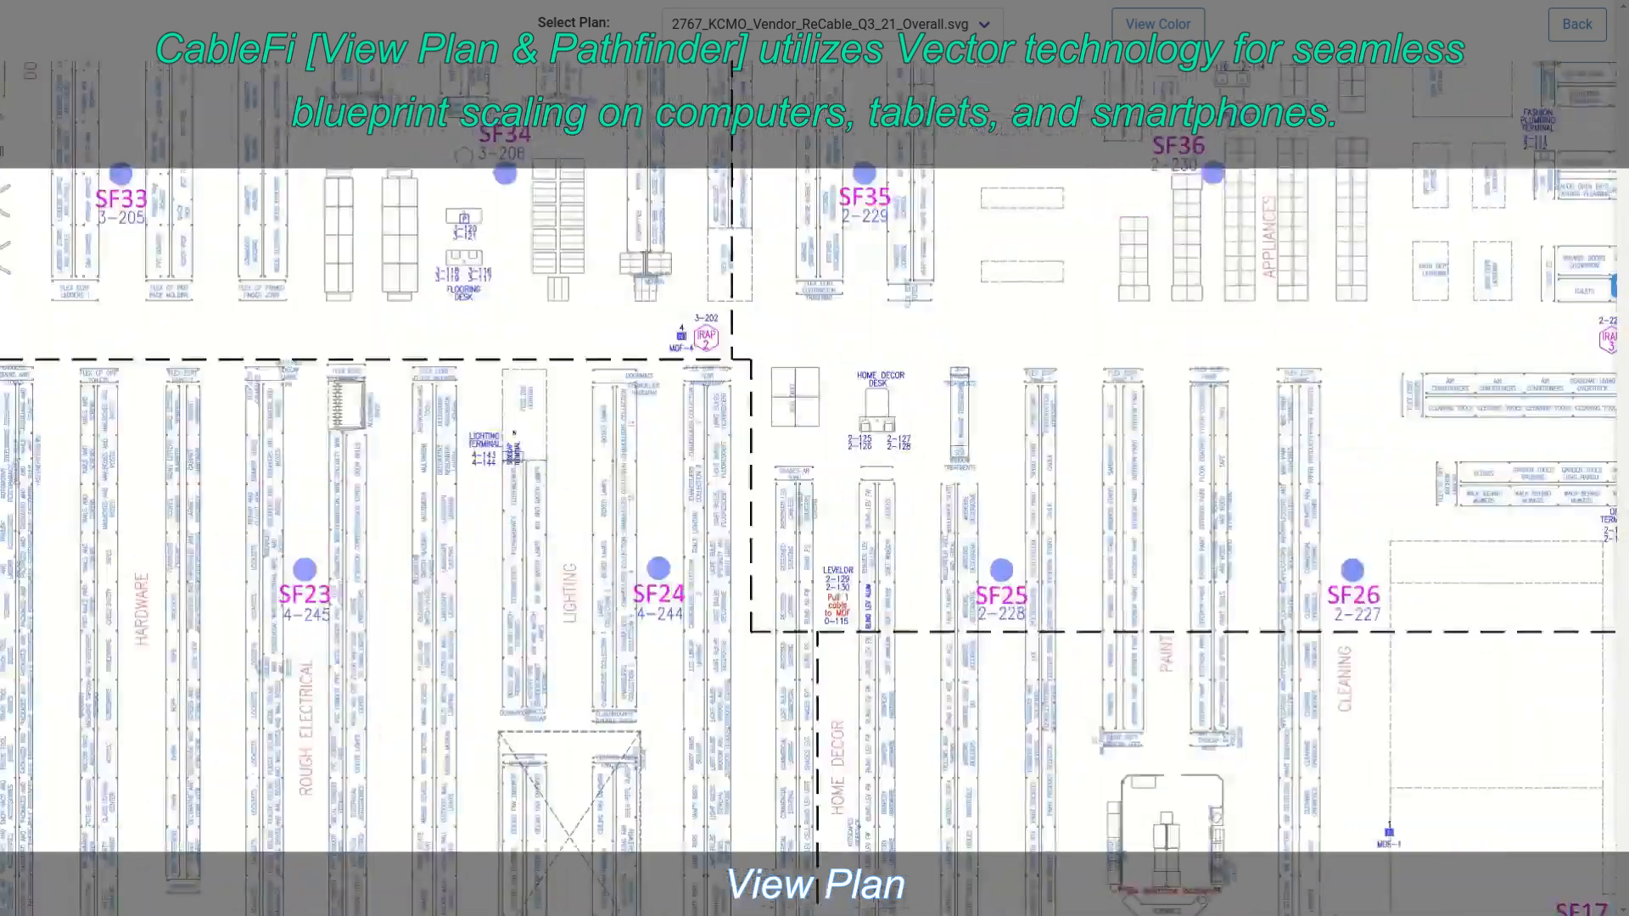
scroll(1096, 586, "up", 5)
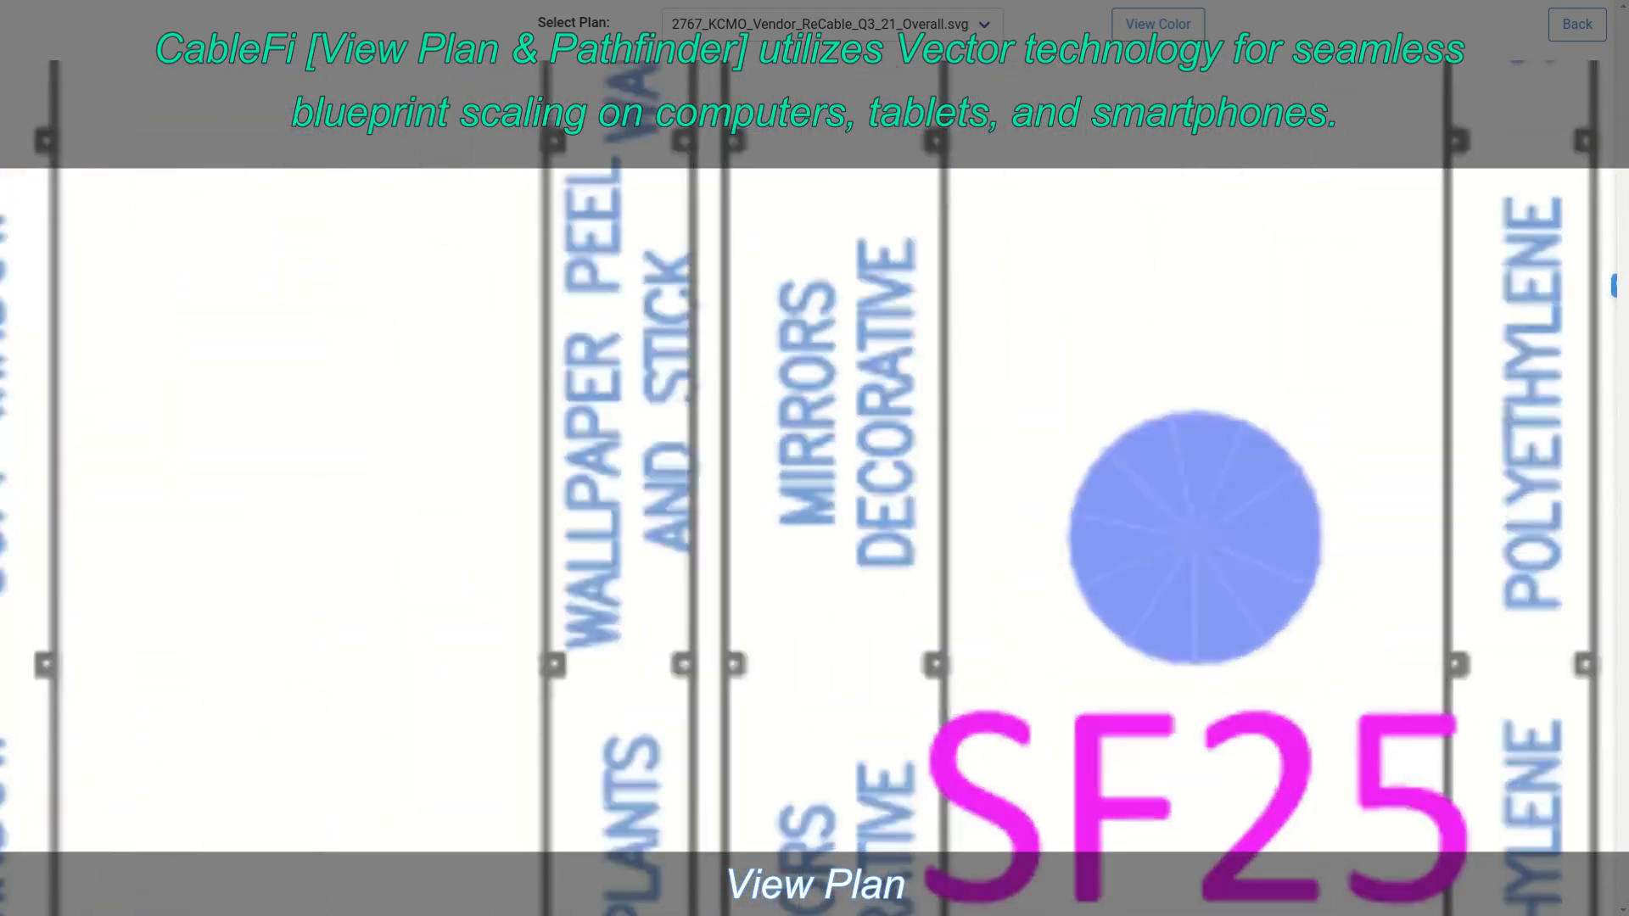
scroll(1044, 586, "up", 6)
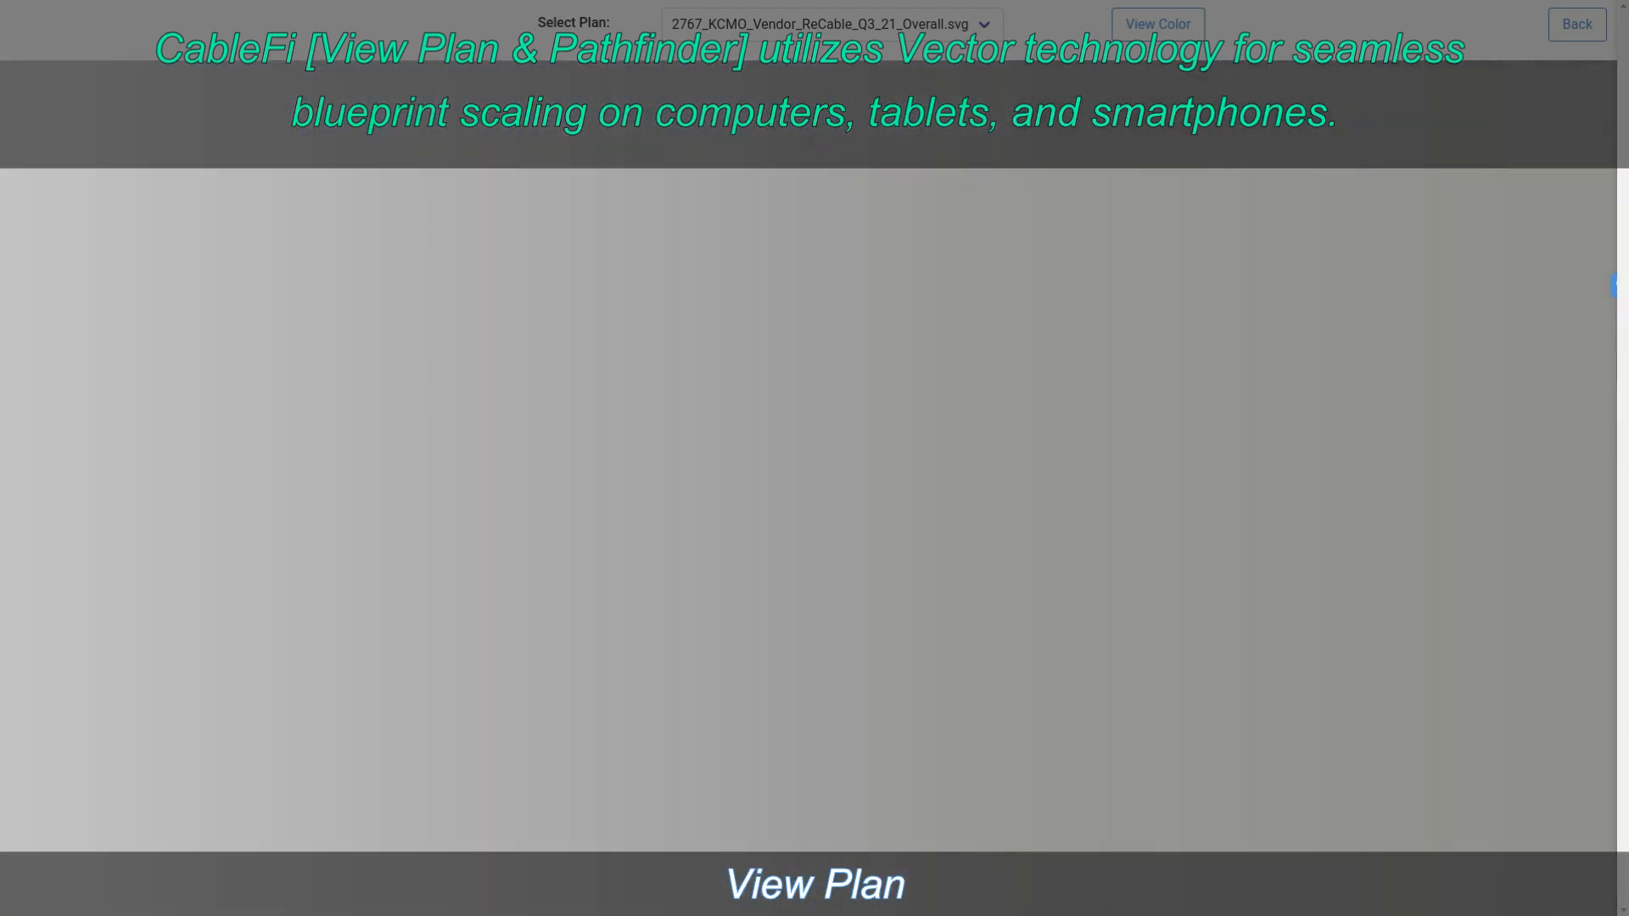
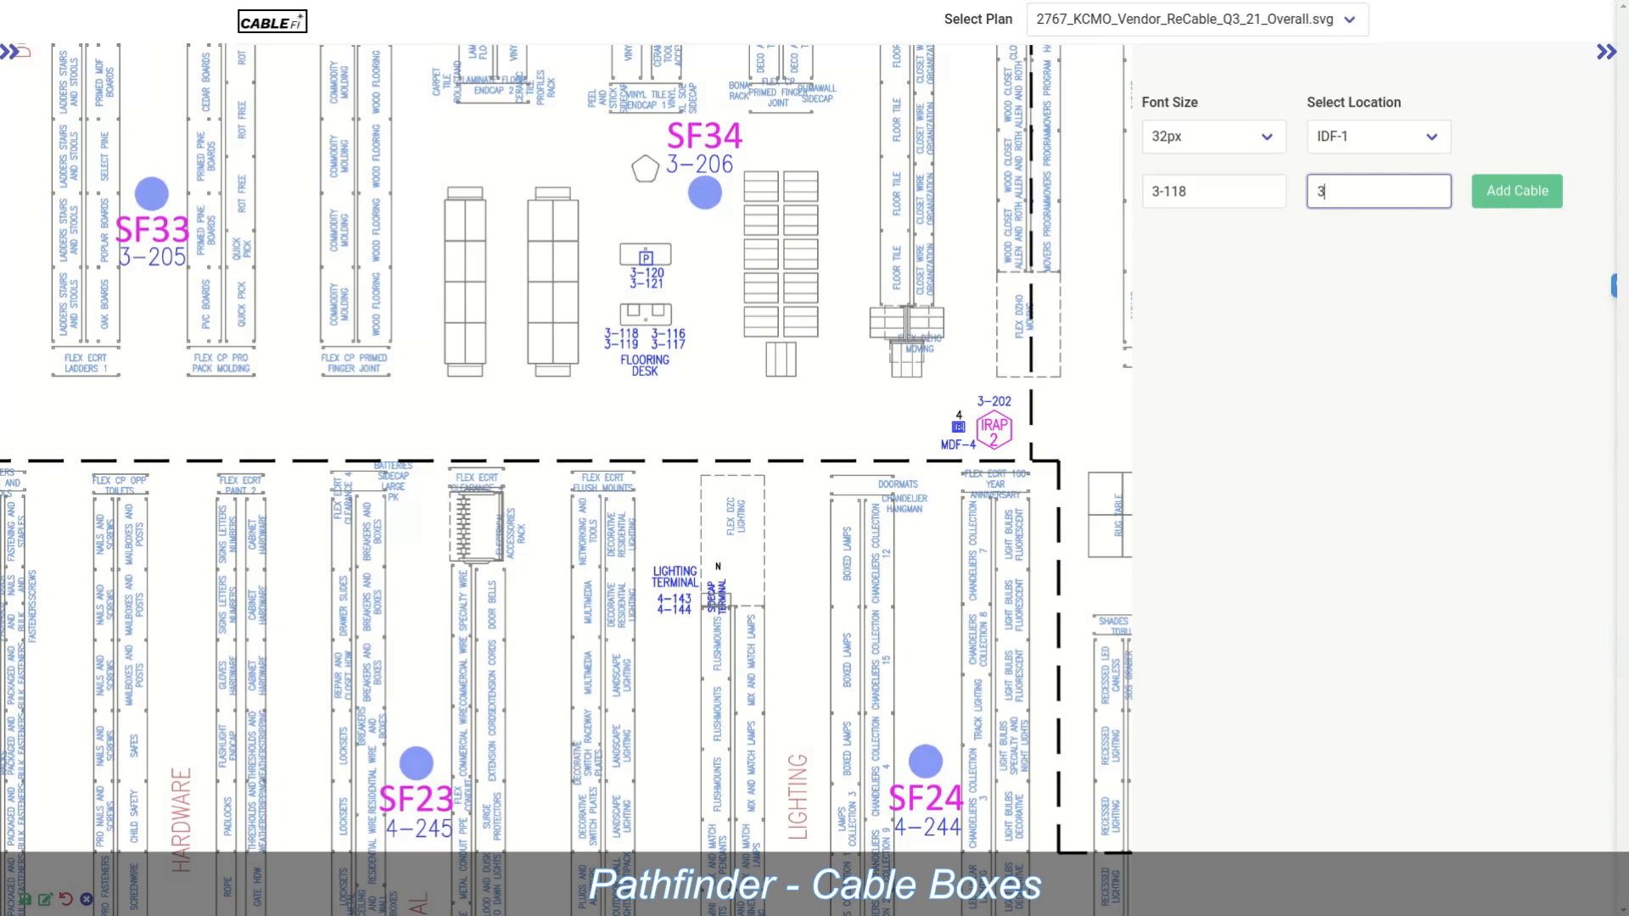
Step: Add the cable range 3-118 to 3-119 at location IDF-3
type("9")
left_click(1379, 136)
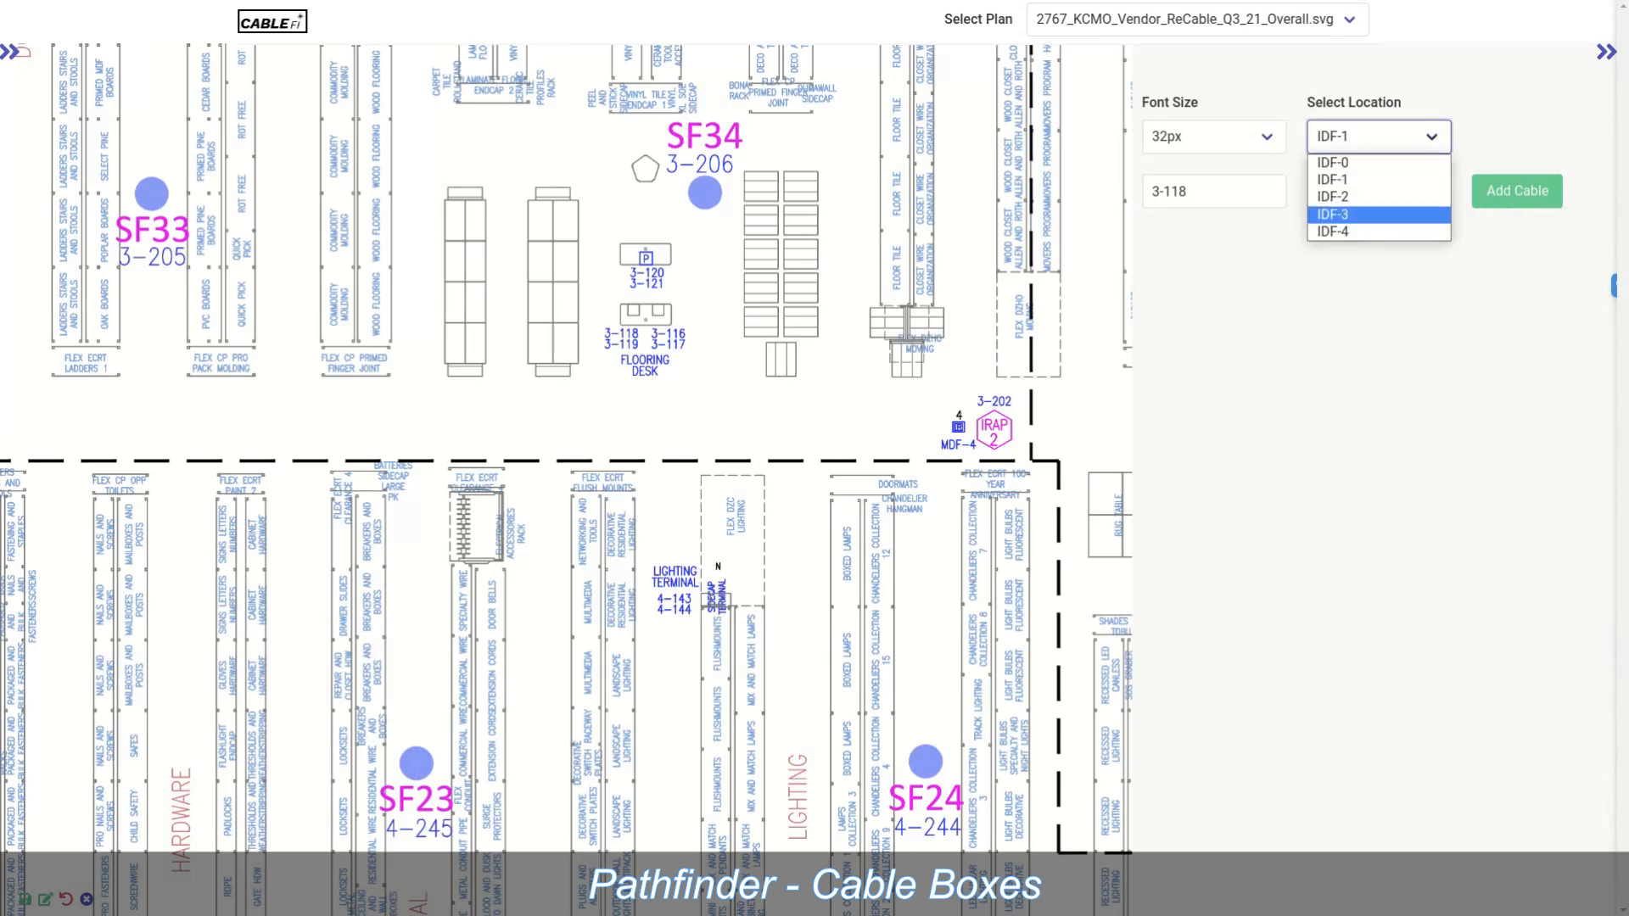
key("Return")
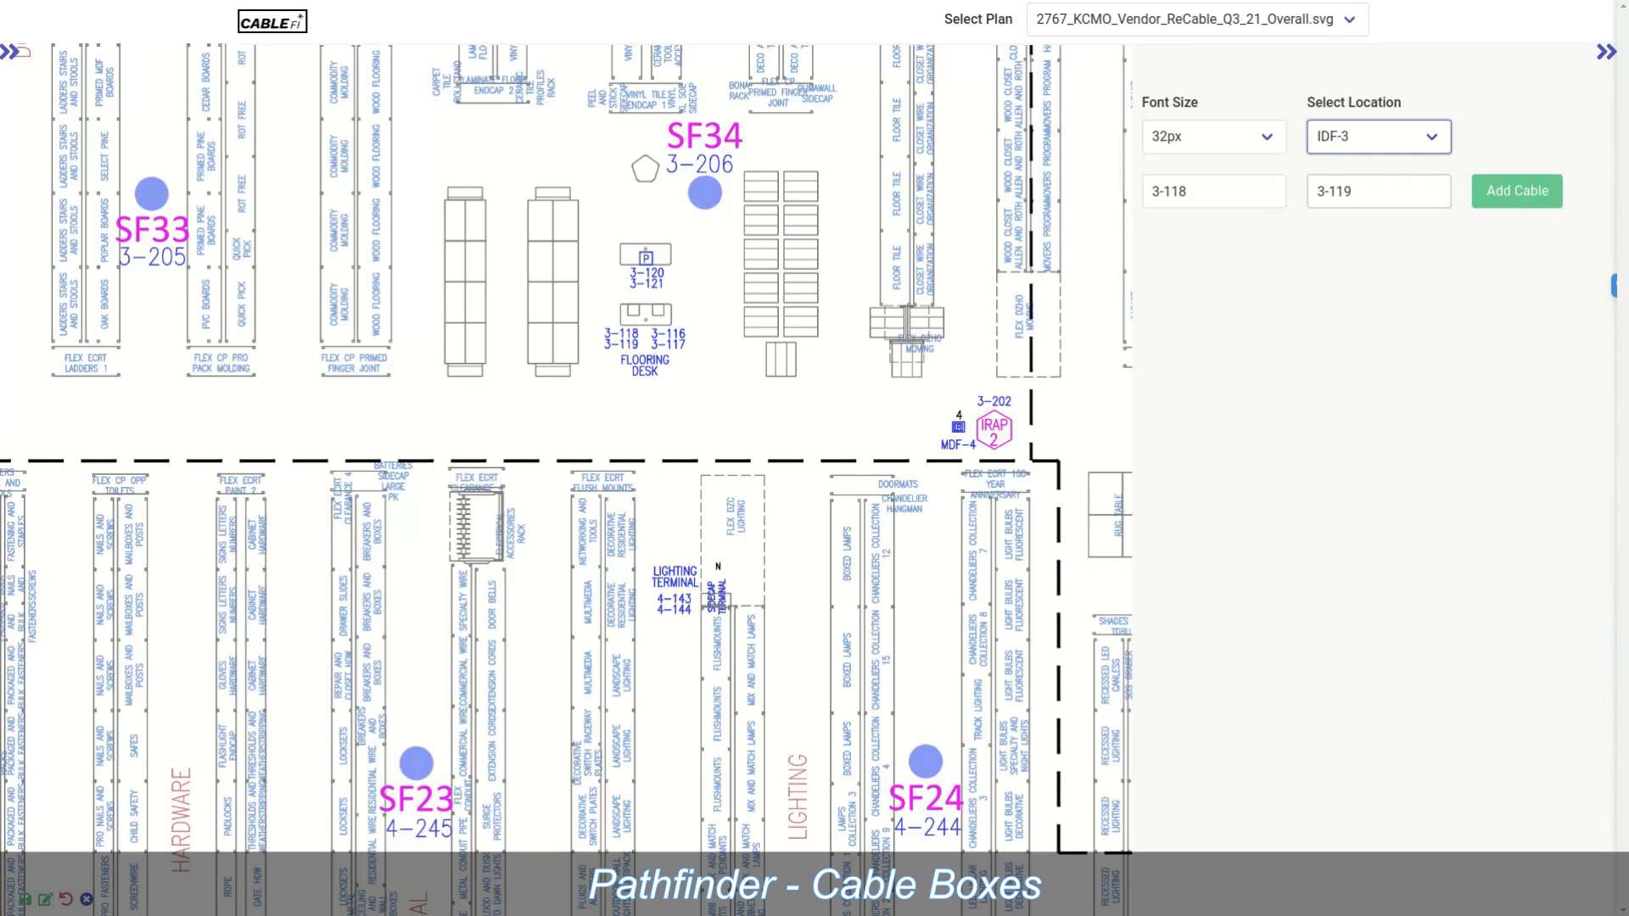
left_click(1517, 192)
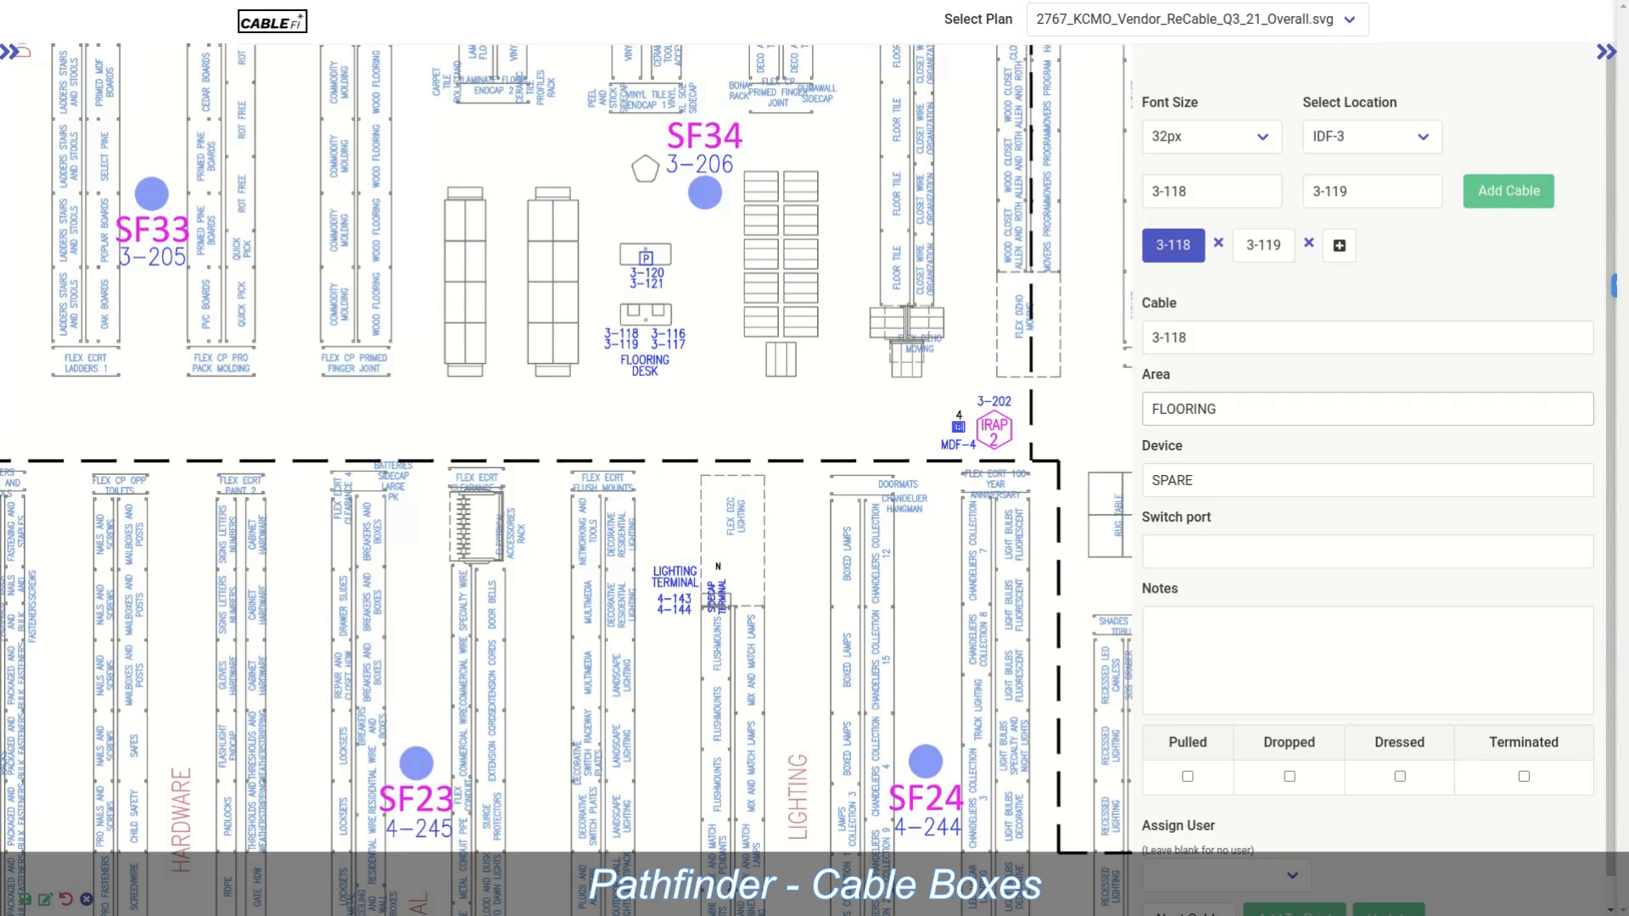
Step: Place the cable box on the Flooring Desk and shrink its text to 14px
scroll(1368, 395, "down", 1)
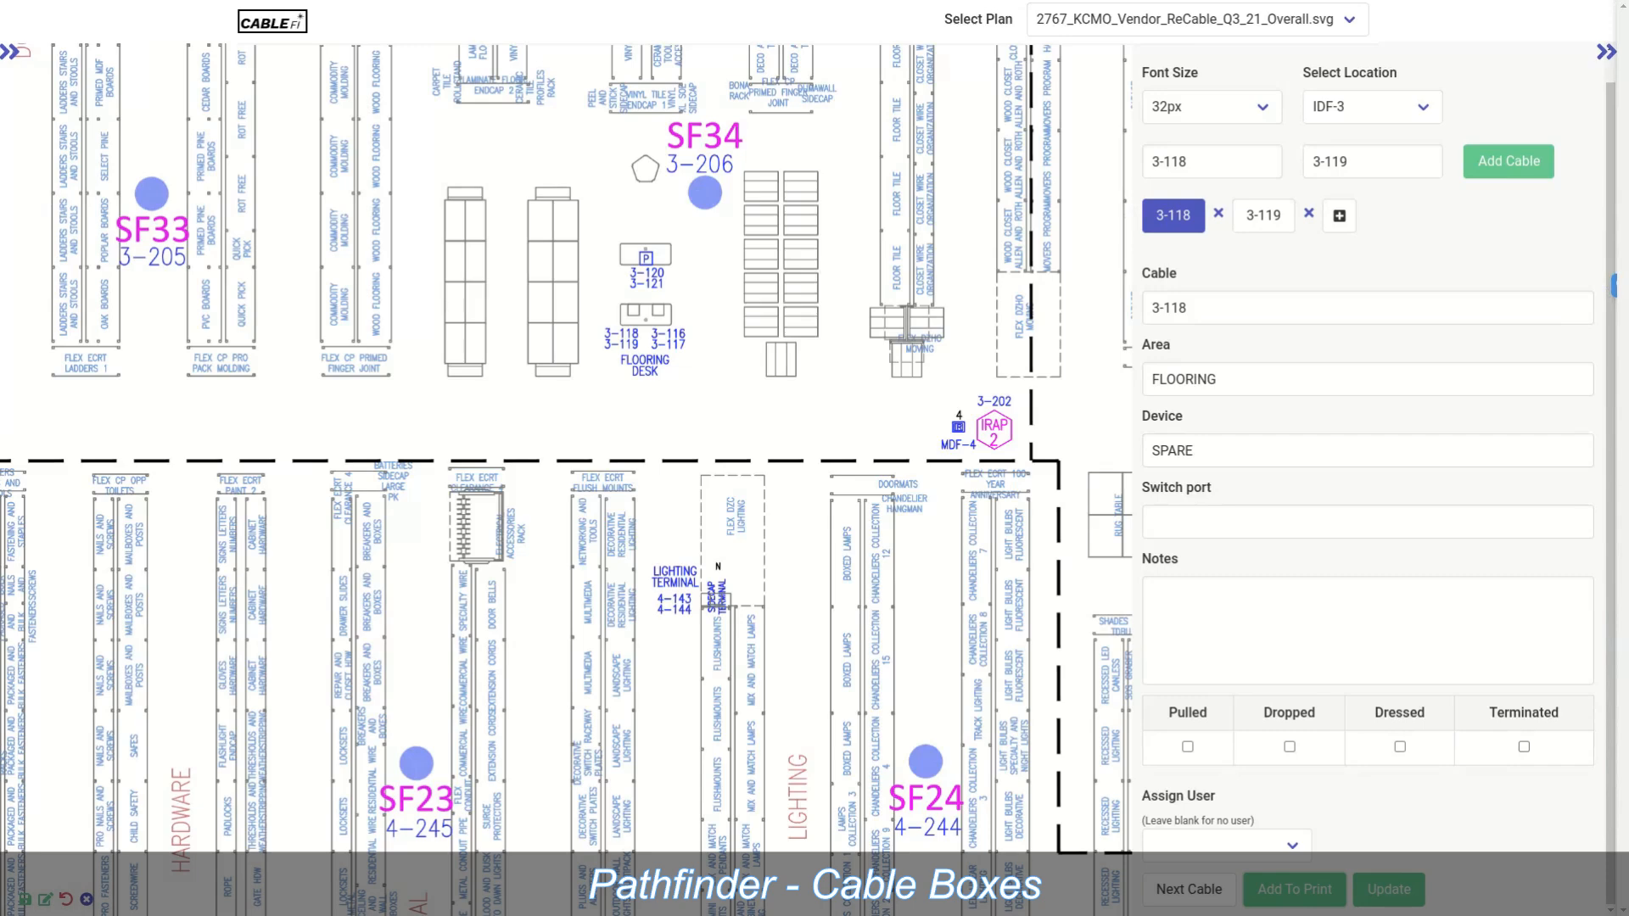
left_click(603, 328)
left_click_drag(642, 357, 596, 360)
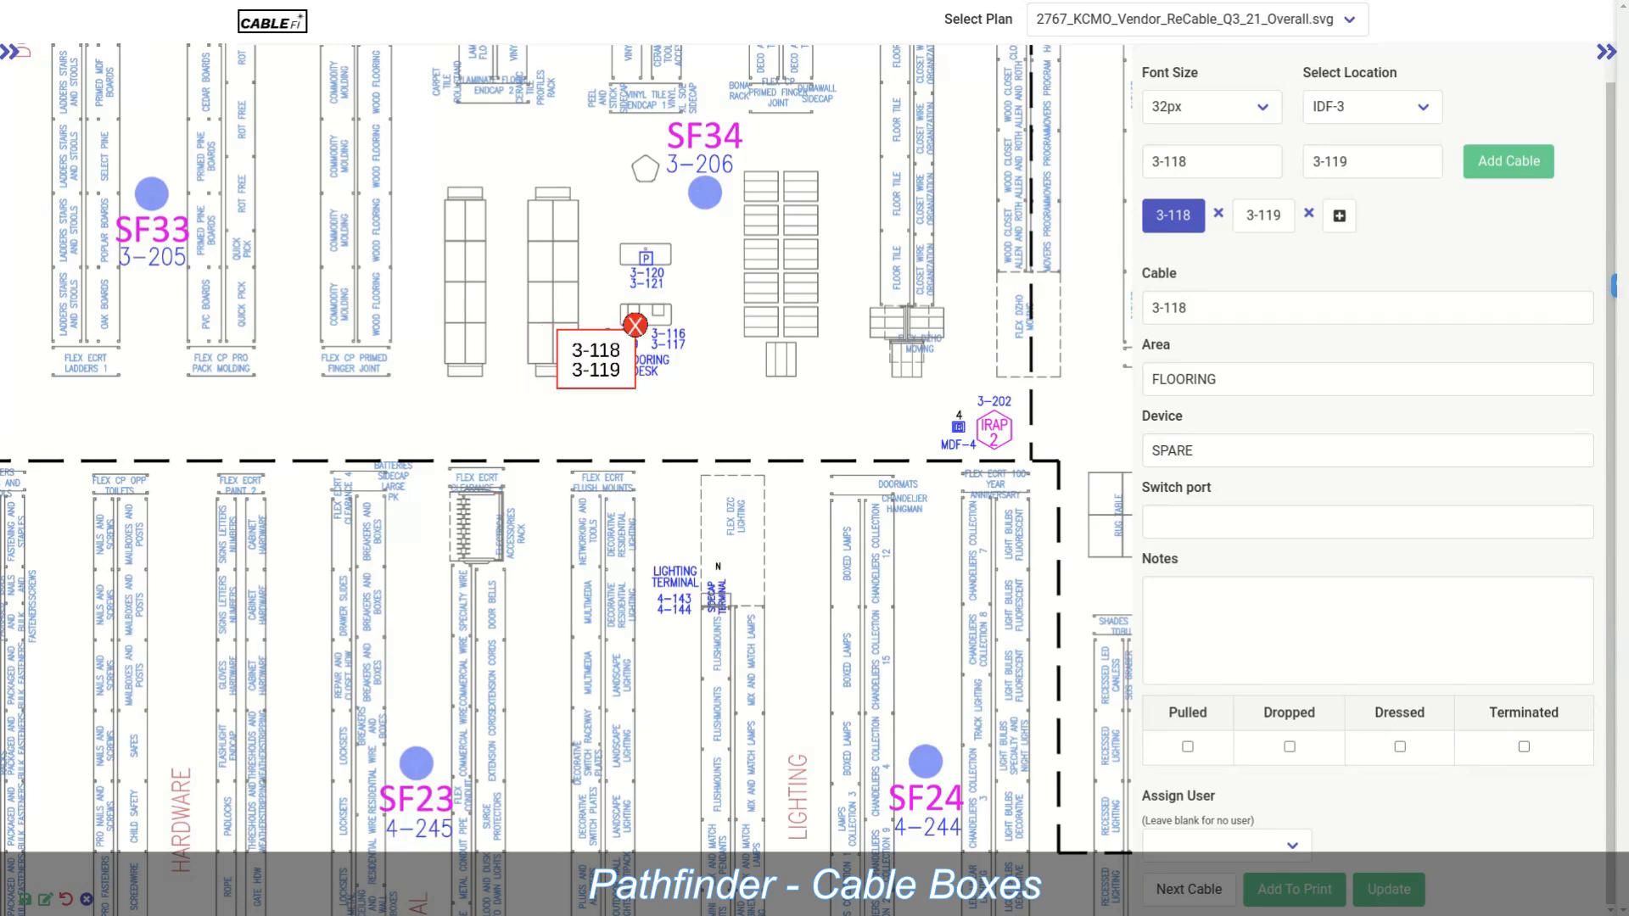
left_click(1212, 106)
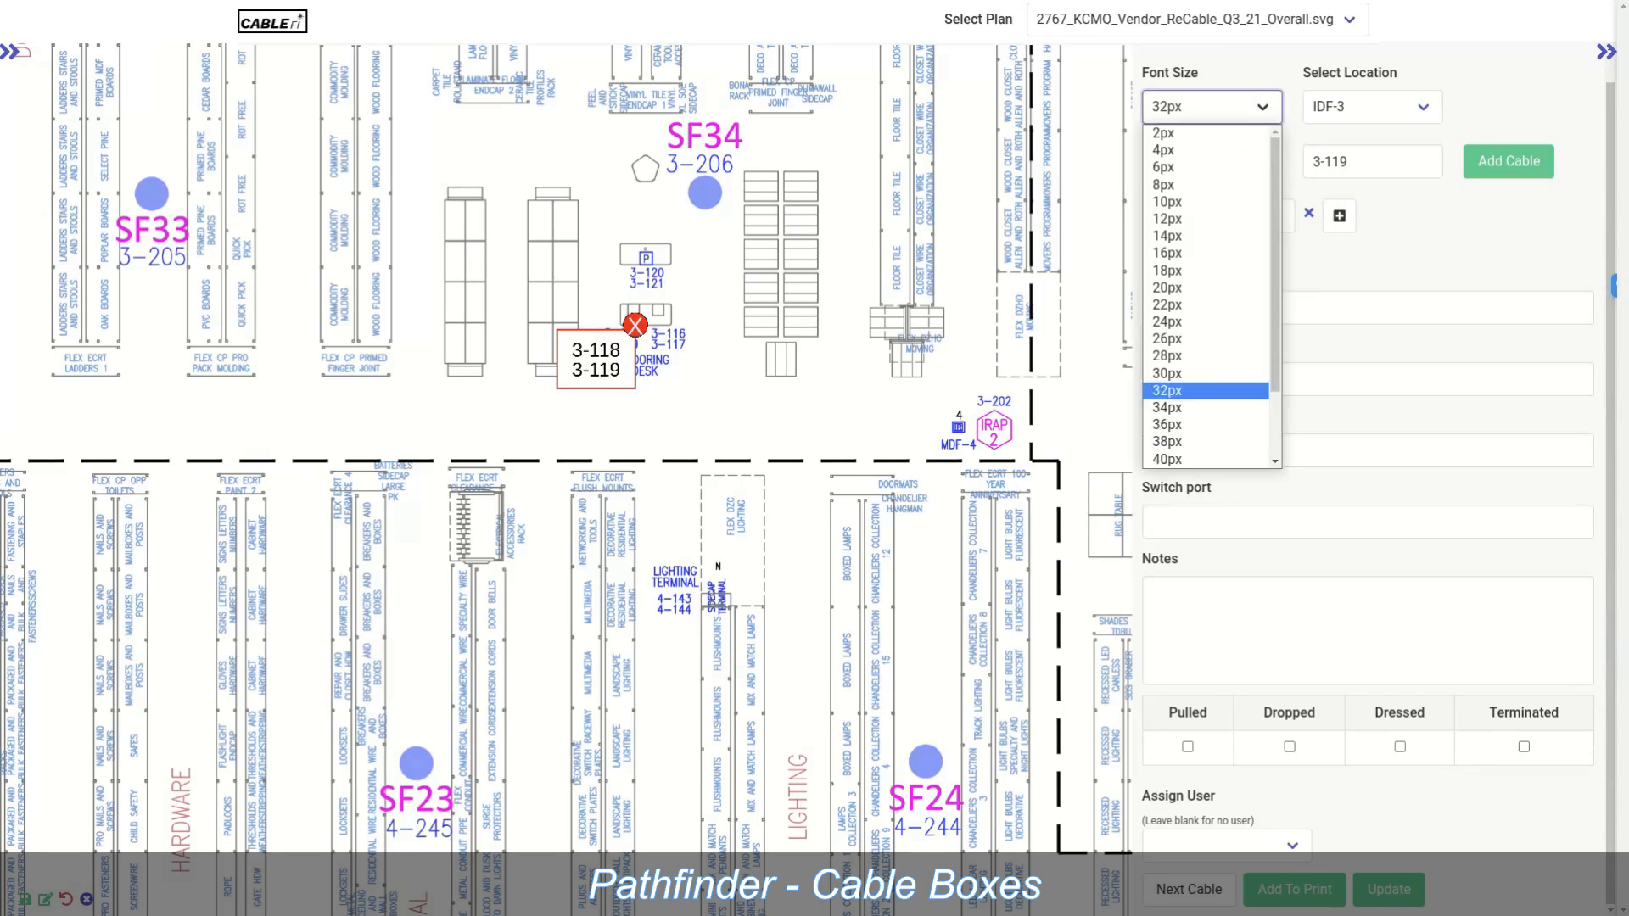
left_click(1204, 288)
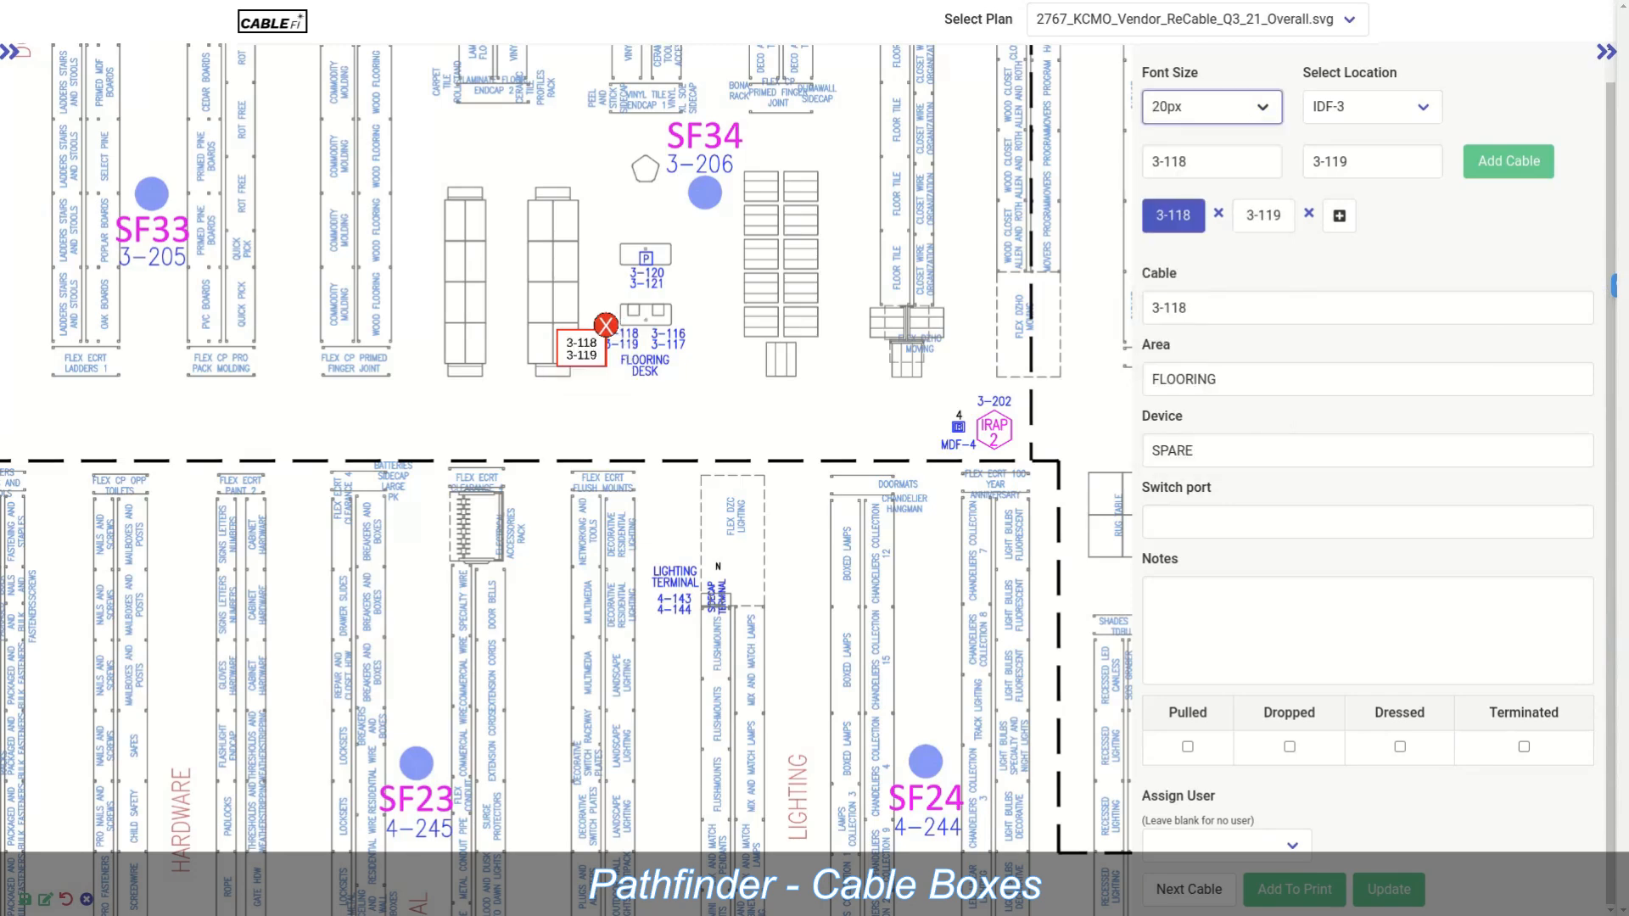
left_click(1211, 107)
left_click(1205, 235)
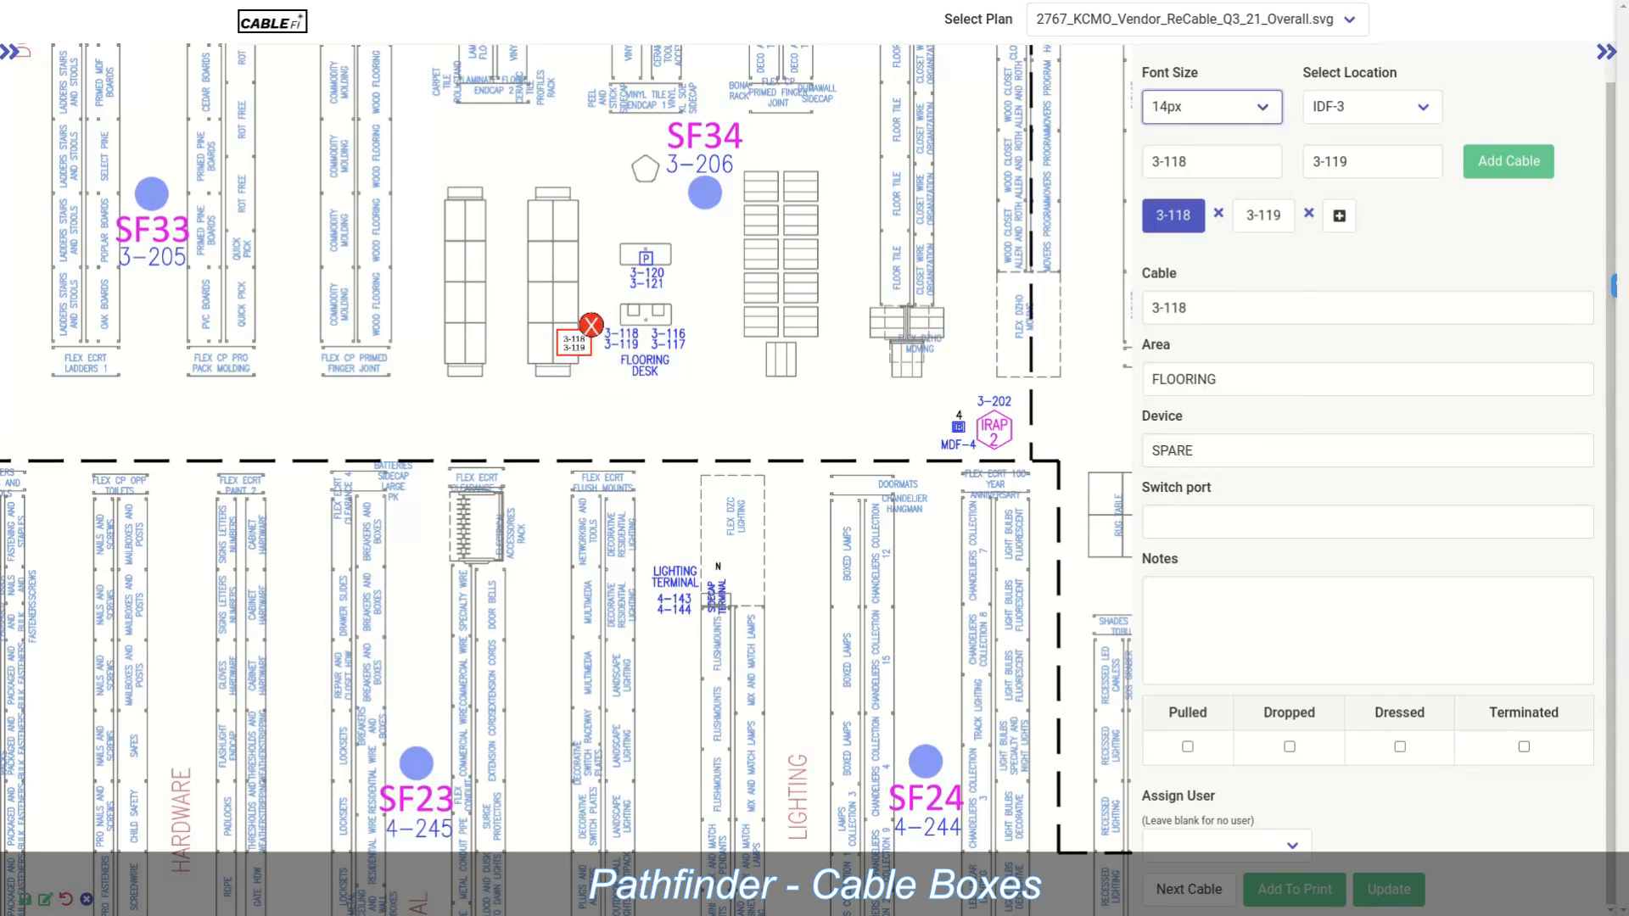
left_click_drag(575, 342, 620, 340)
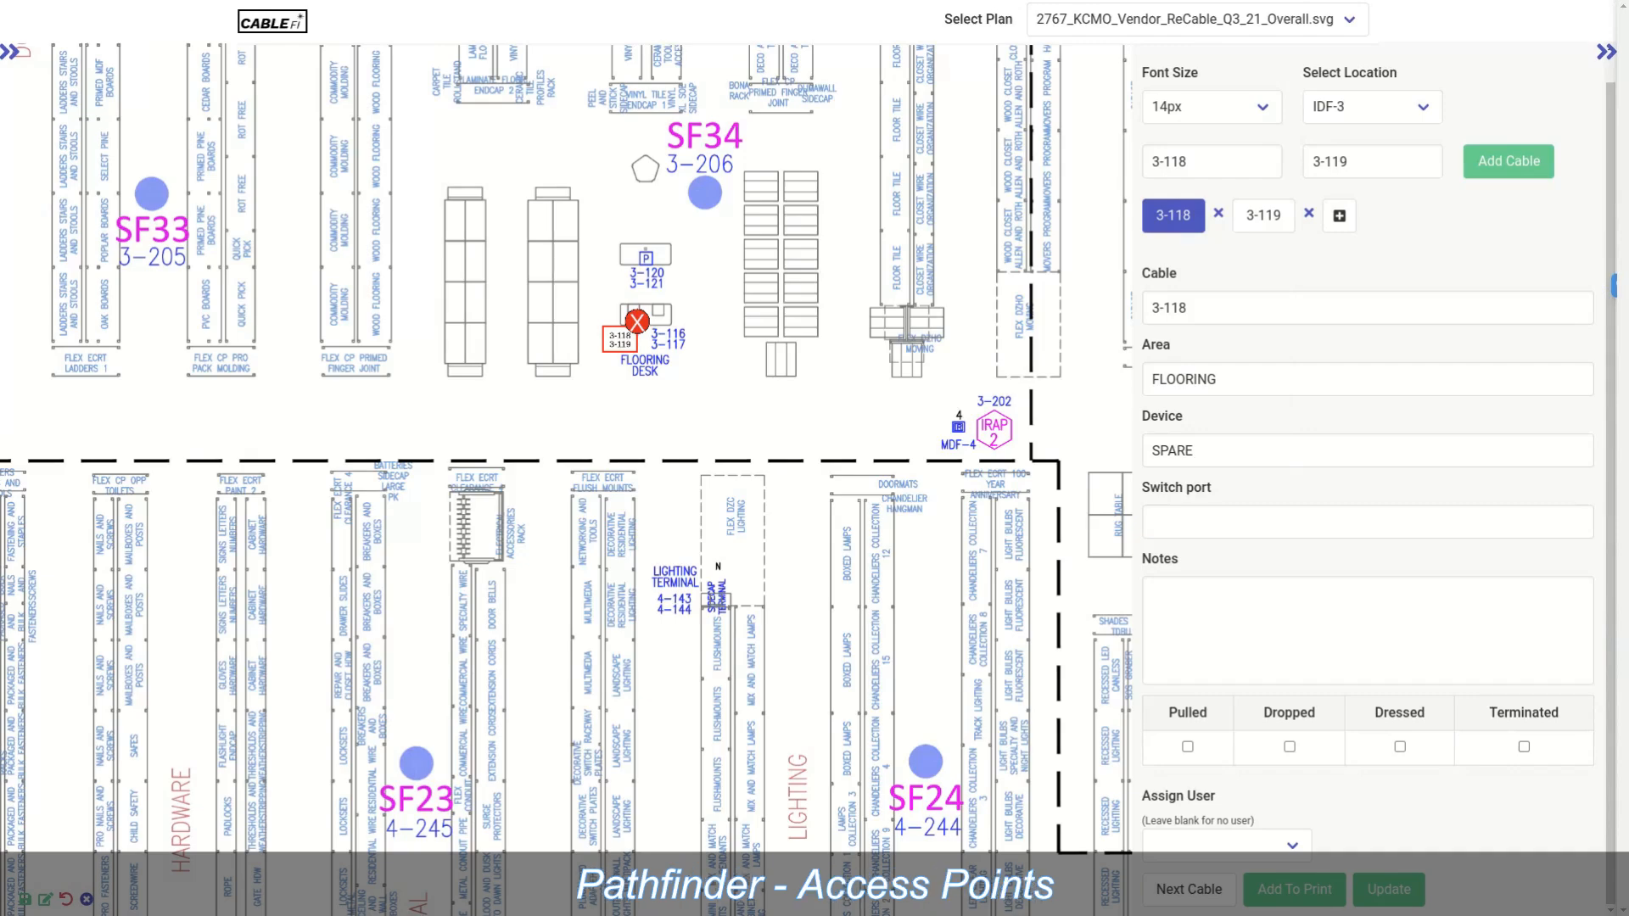
Step: Pan to the SF32 area and set the device type to Access point
left_click_drag(373, 509, 1075, 508)
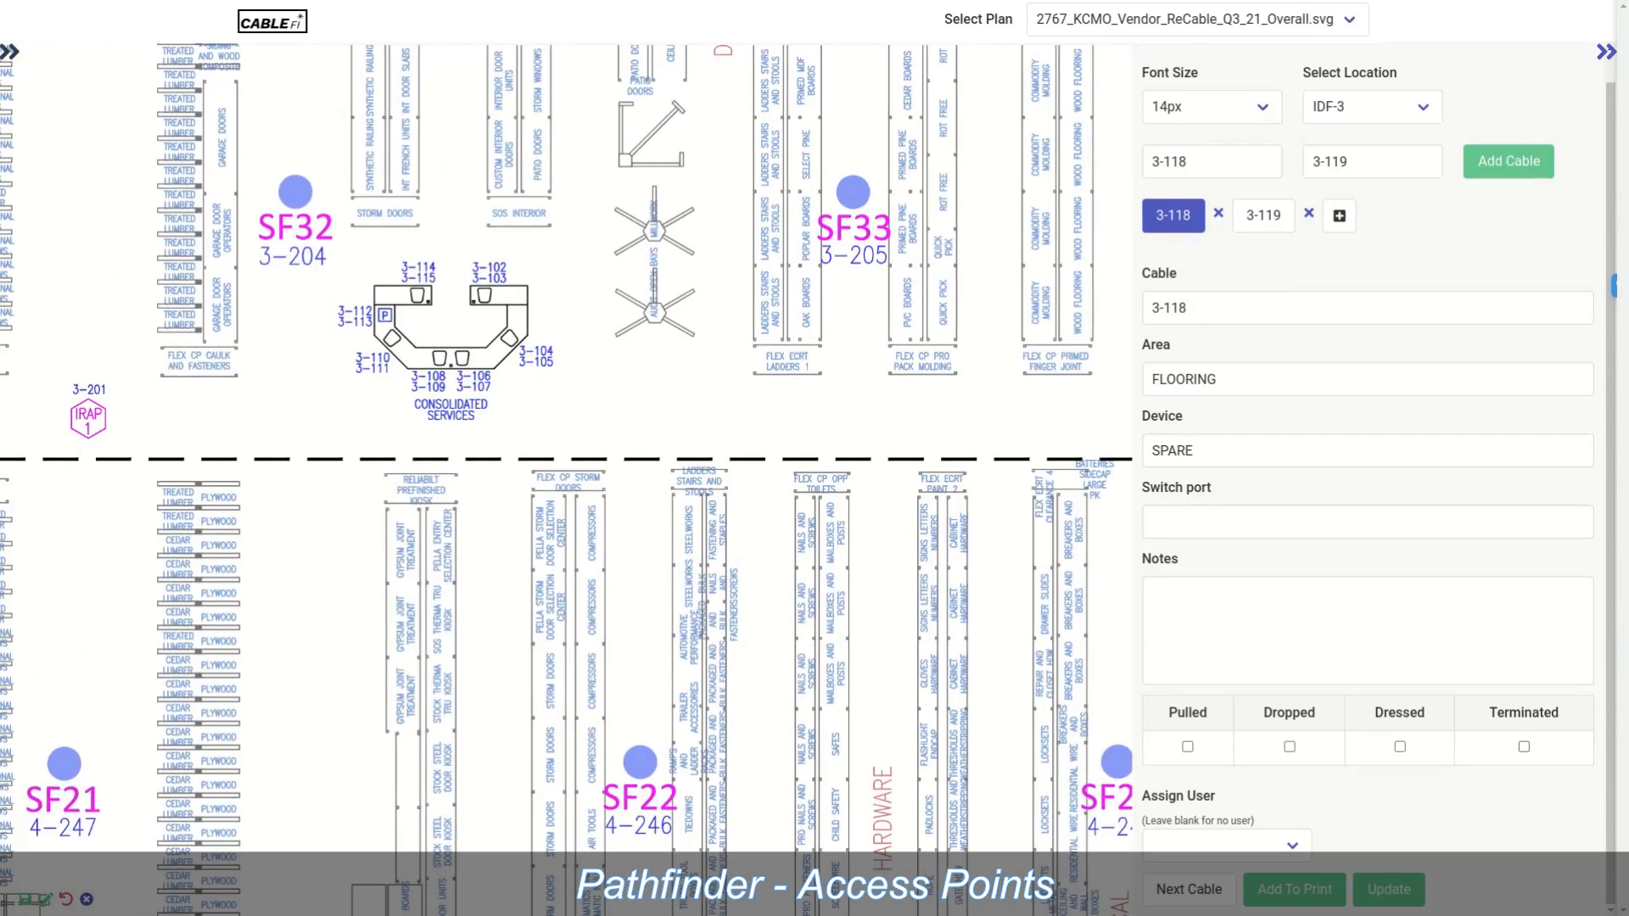
left_click(9, 52)
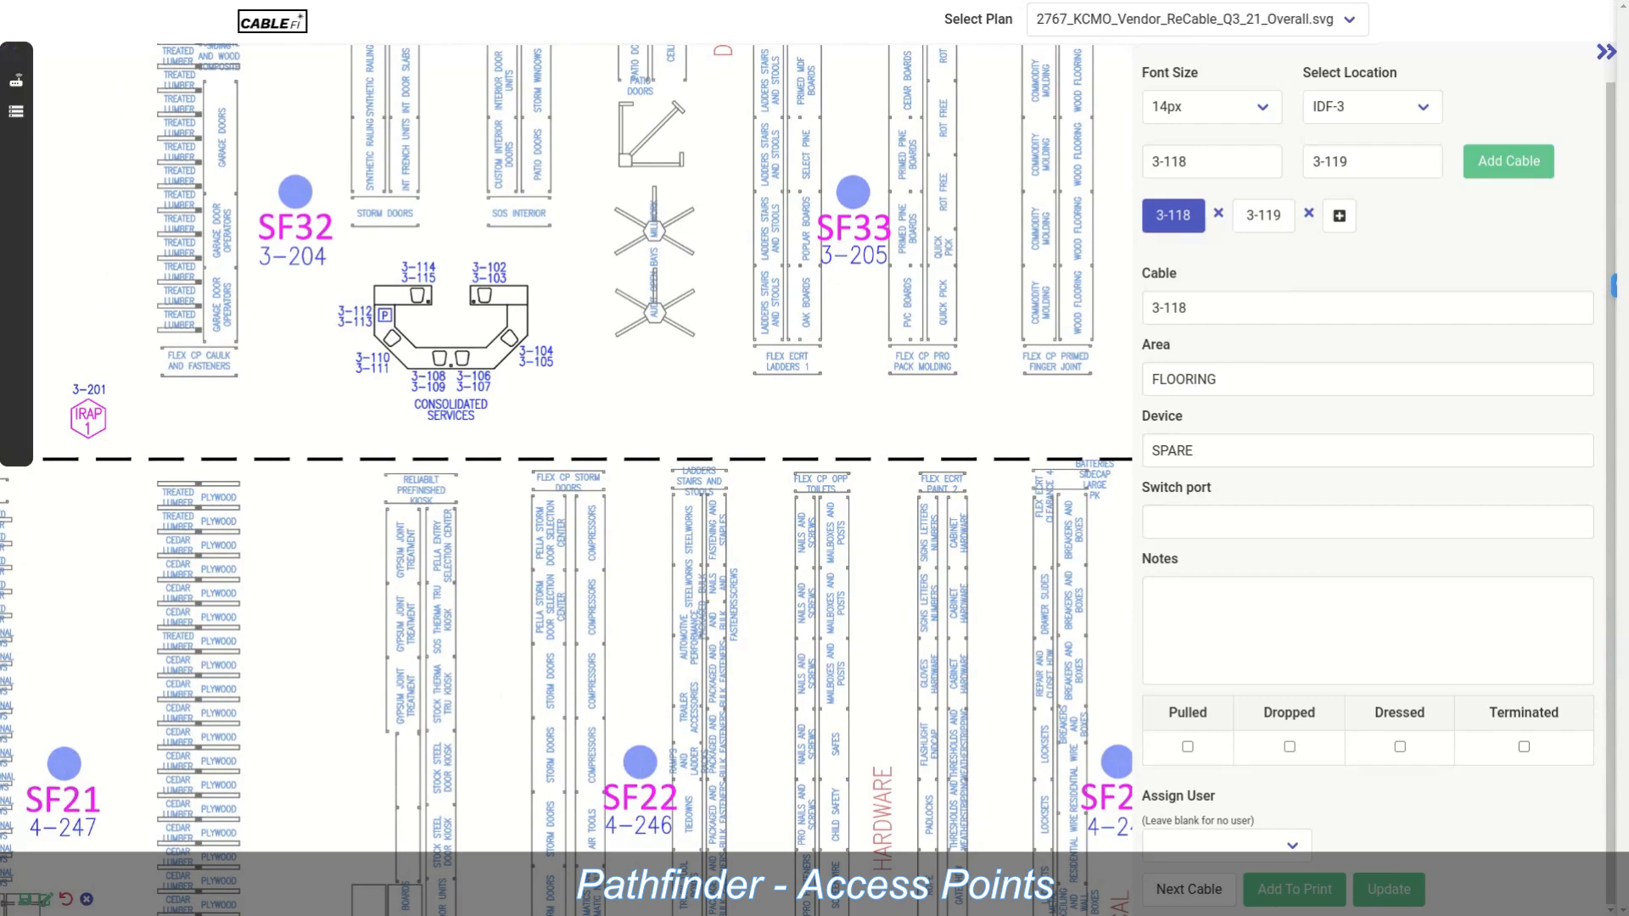
left_click(16, 81)
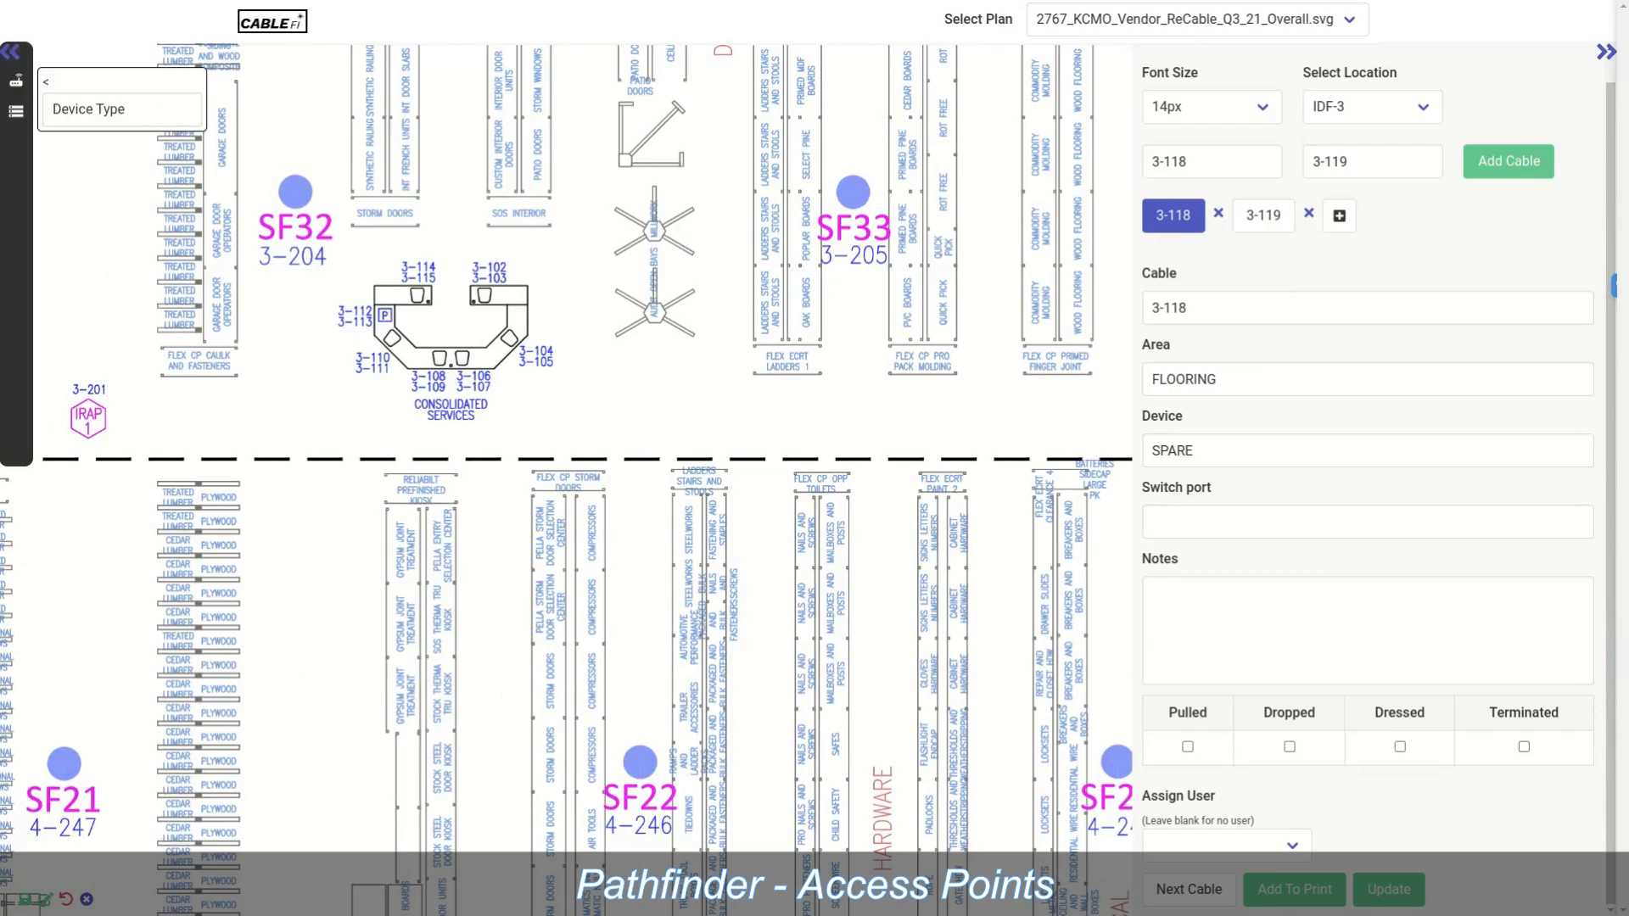
left_click(122, 110)
left_click(102, 154)
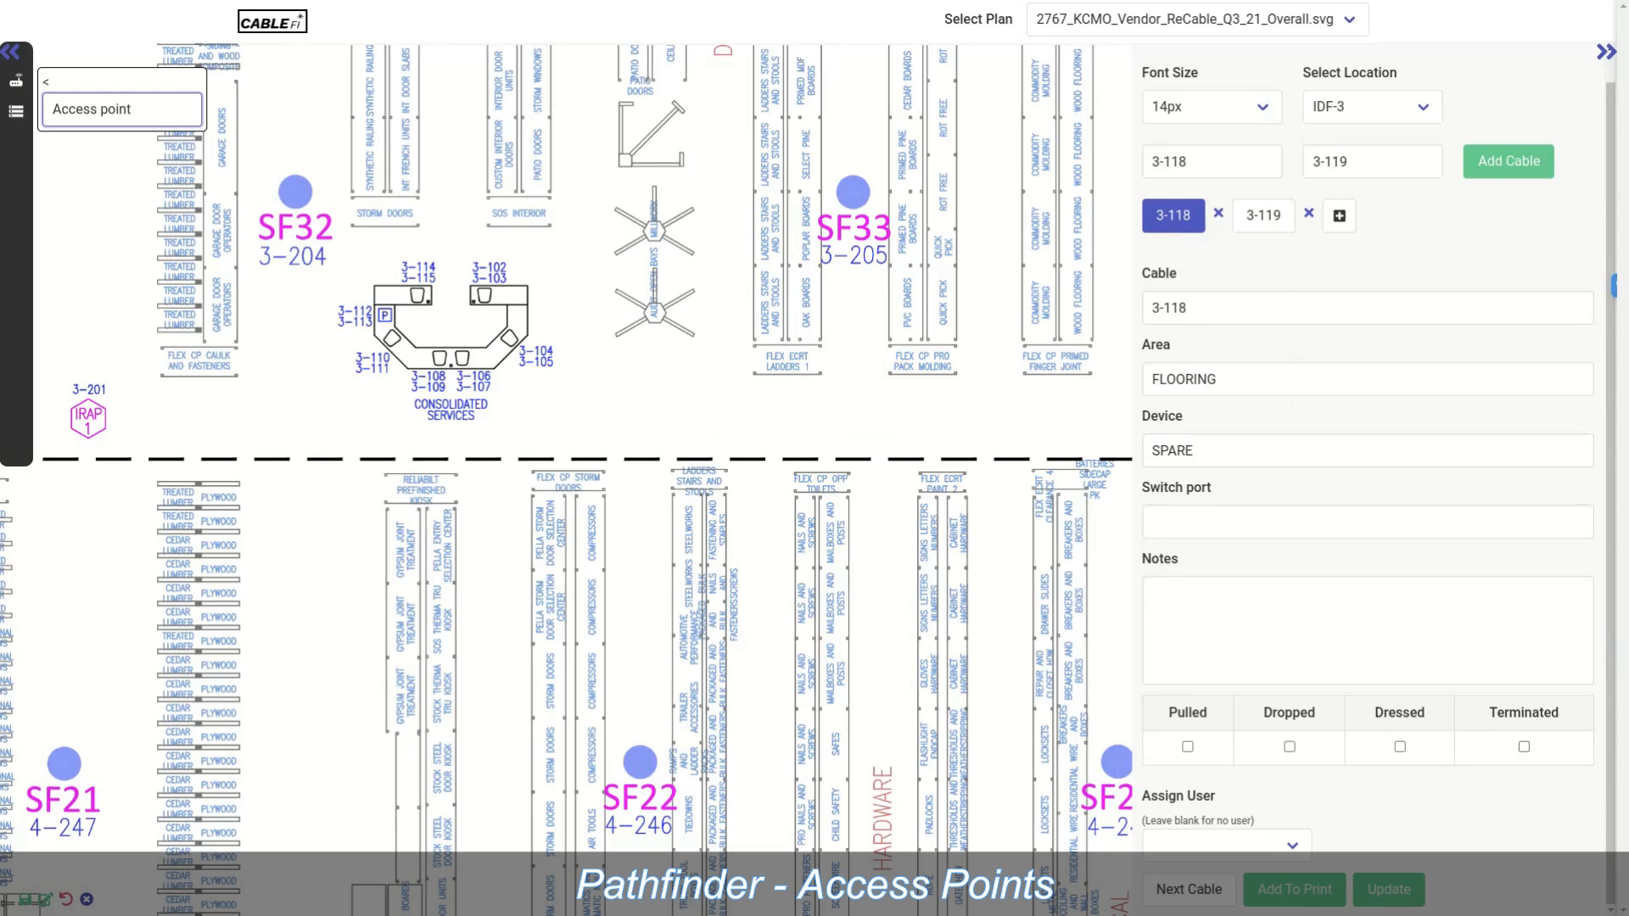
Step: Clear both cable fields, set font size to 50px, and enter 3-204 as the starting cable
left_click(1205, 161)
key("BackSpace")
key("BackSpace")
key("BackSpace")
key("BackSpace")
key("BackSpace")
left_click(1372, 161)
key("BackSpace")
key("BackSpace")
key("BackSpace")
key("BackSpace")
key("BackSpace")
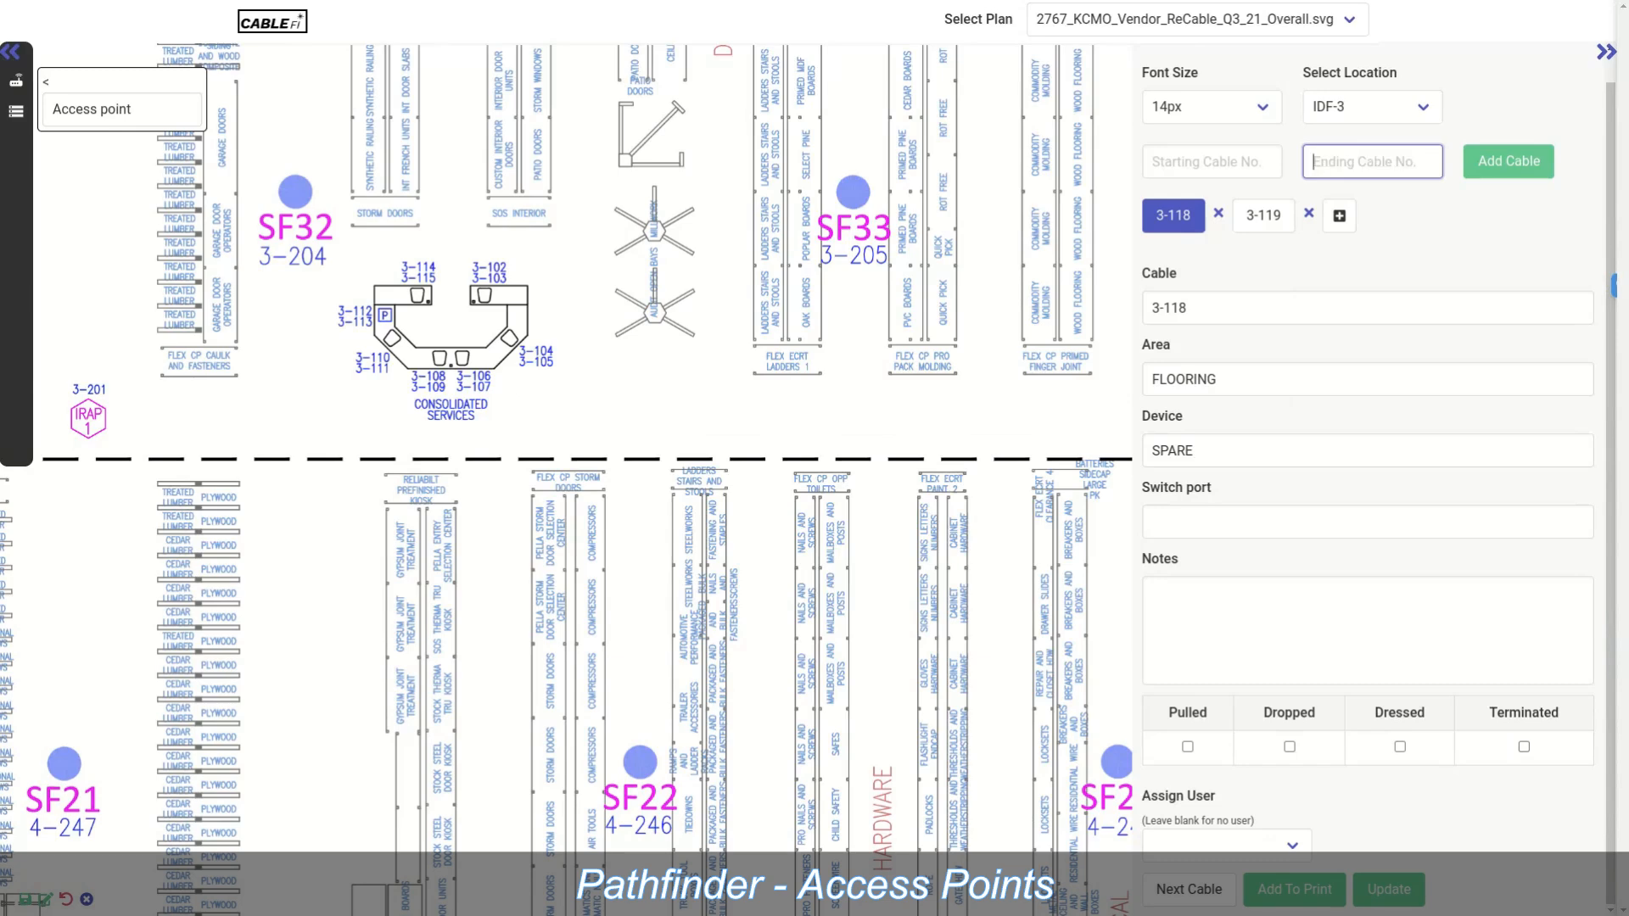
left_click(1211, 107)
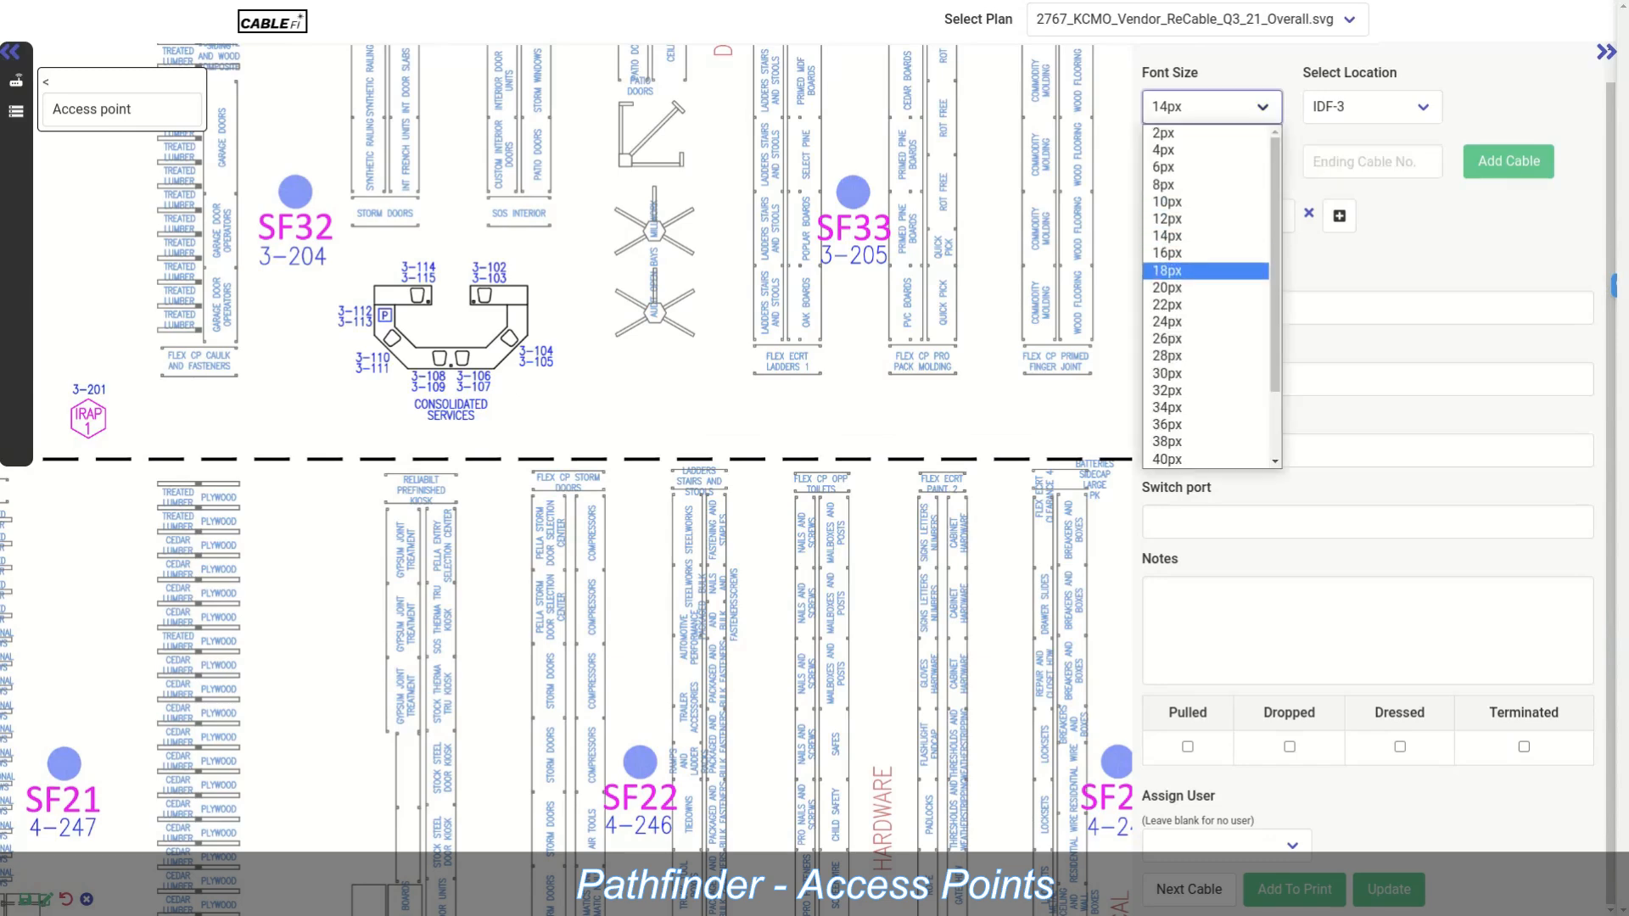
scroll(1209, 288, "down", 2)
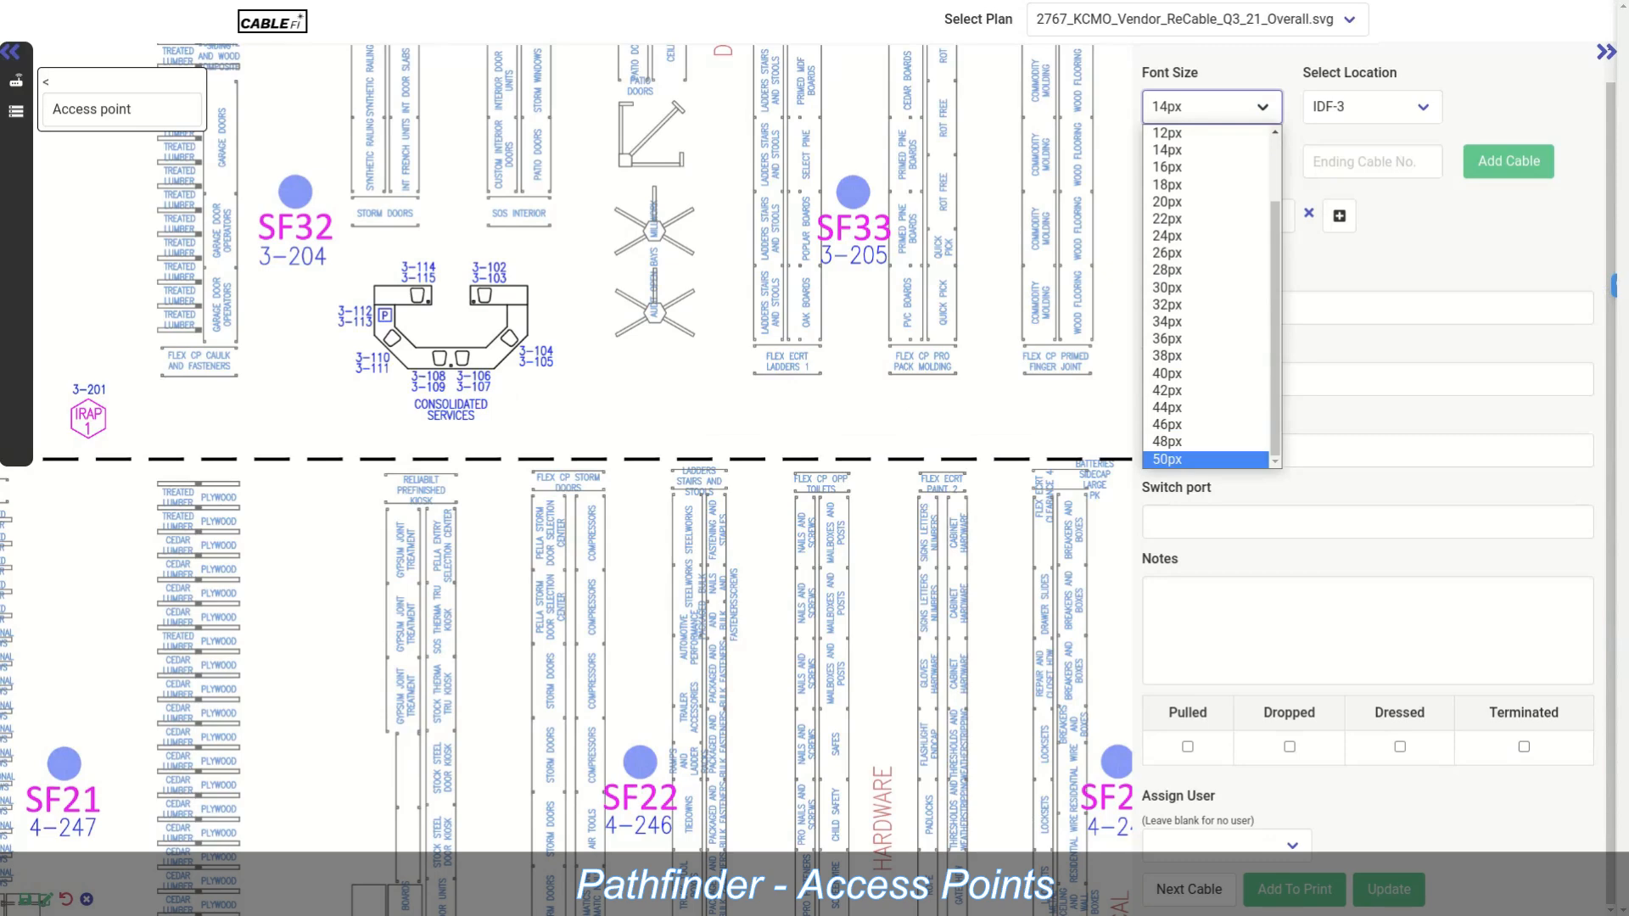
key("Return")
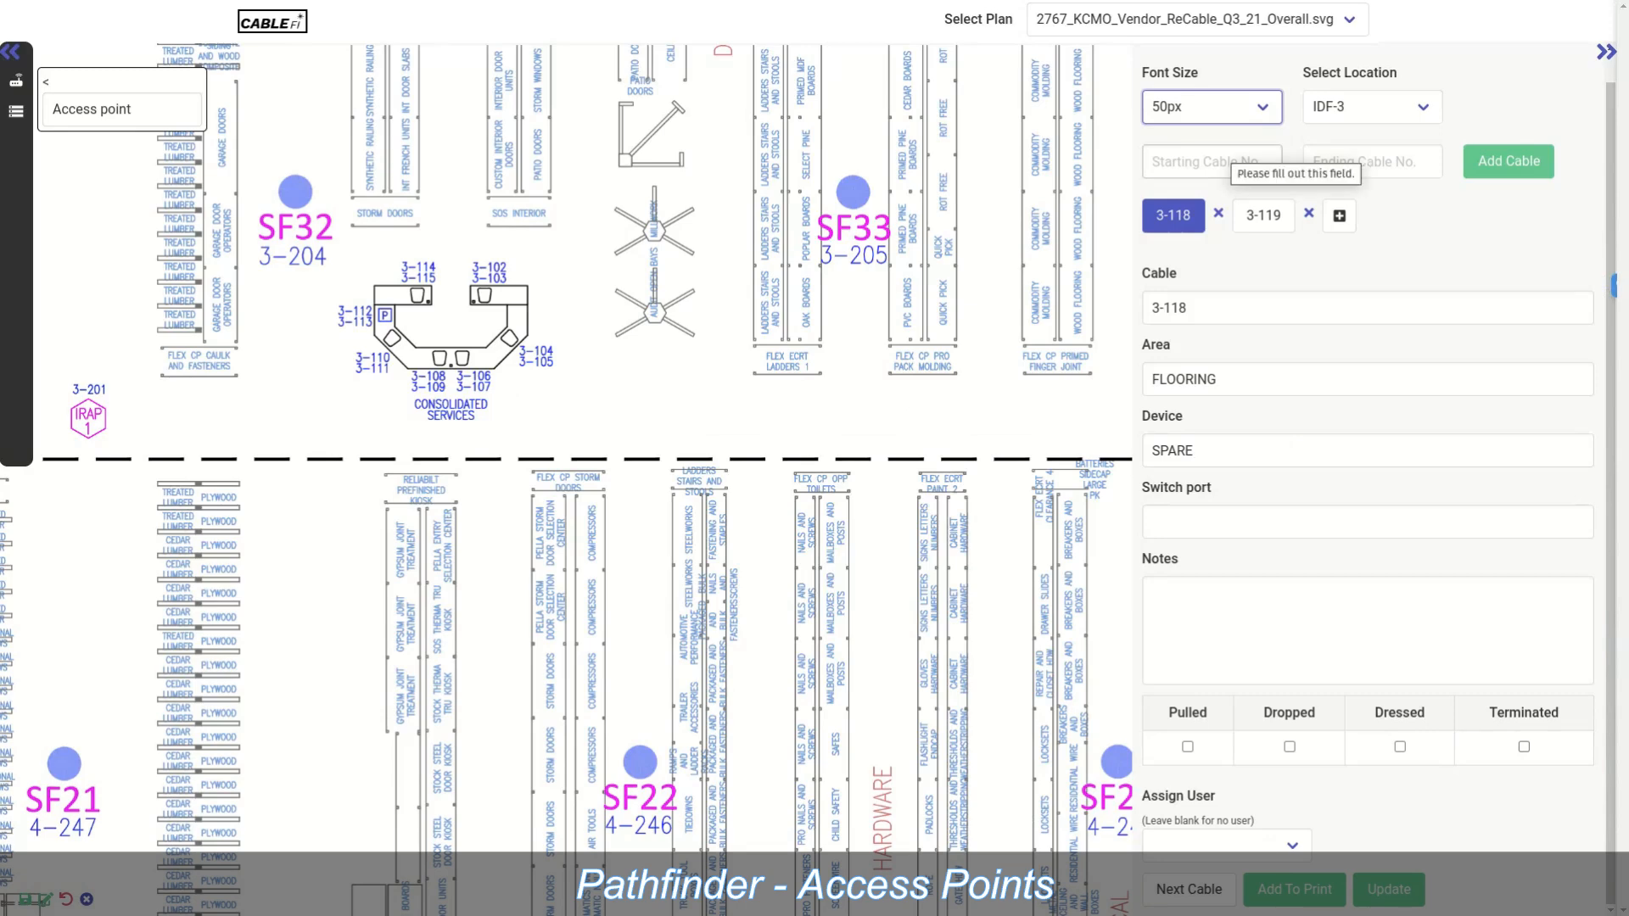
left_click(1222, 156)
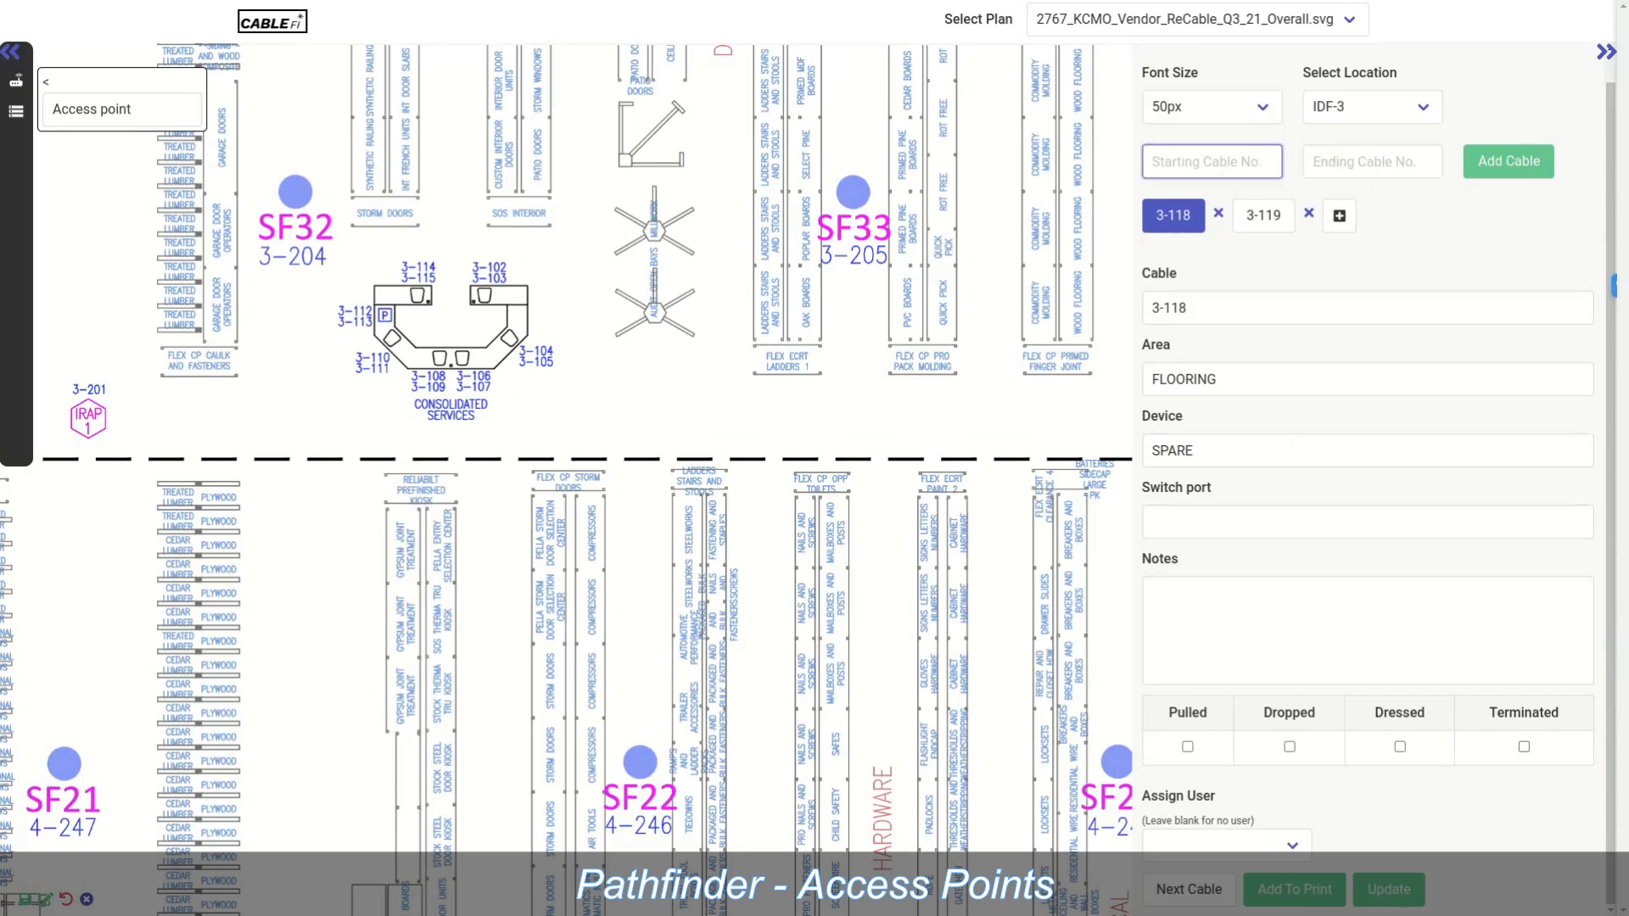
type("3-204")
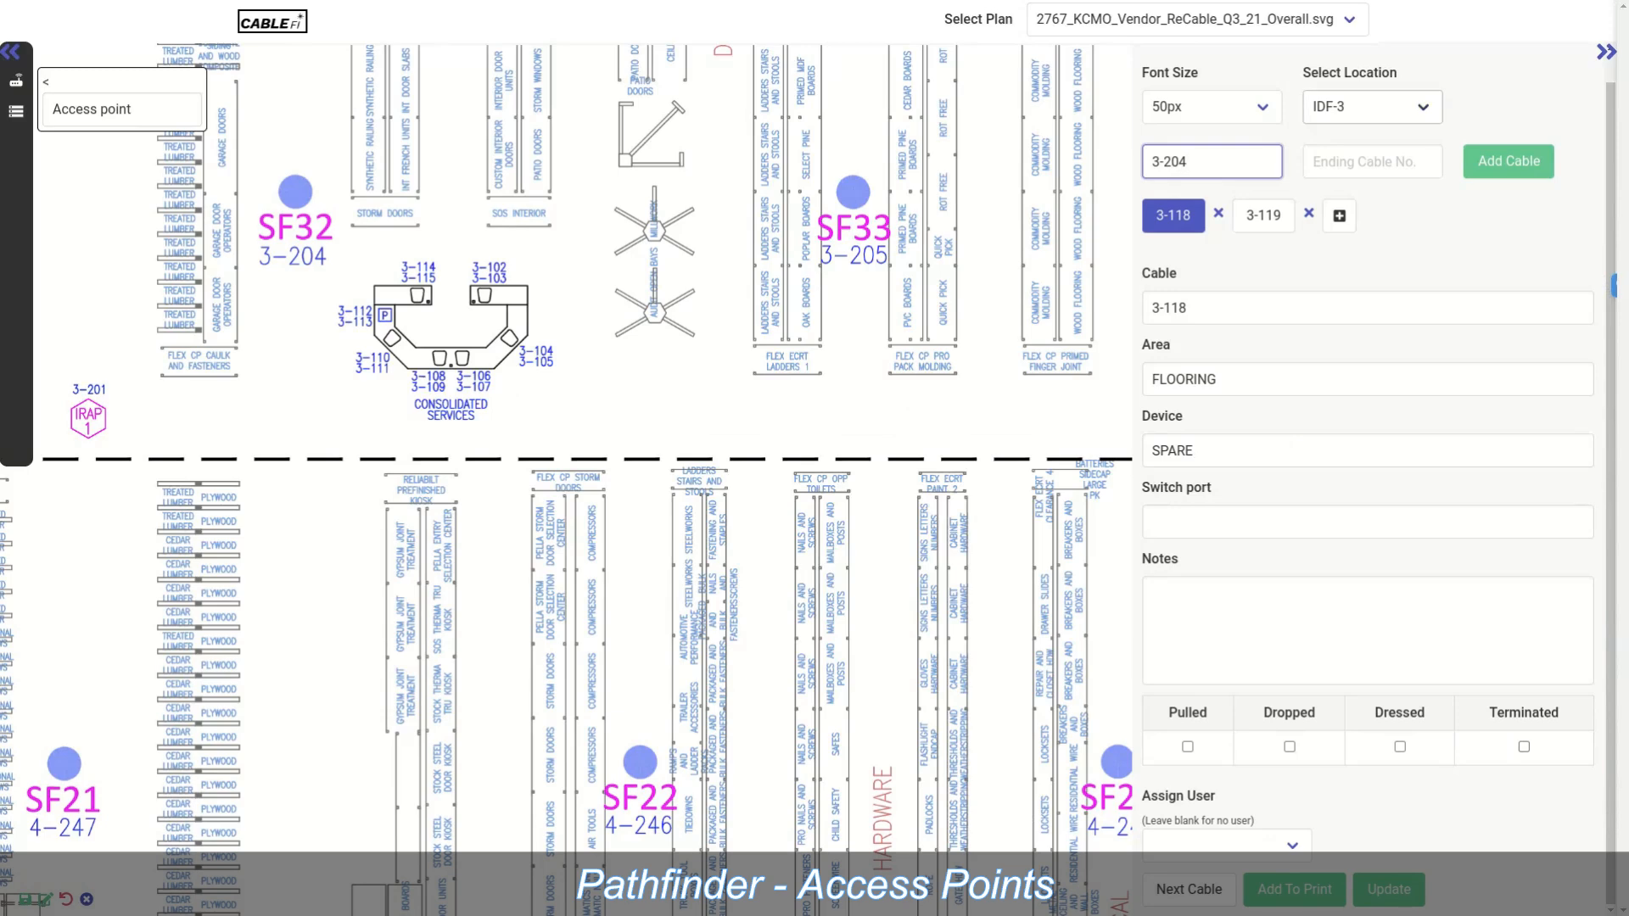
Step: Add cable 3-204 and drop the SF32 access-point marker beside Consolidated Services
left_click(1508, 161)
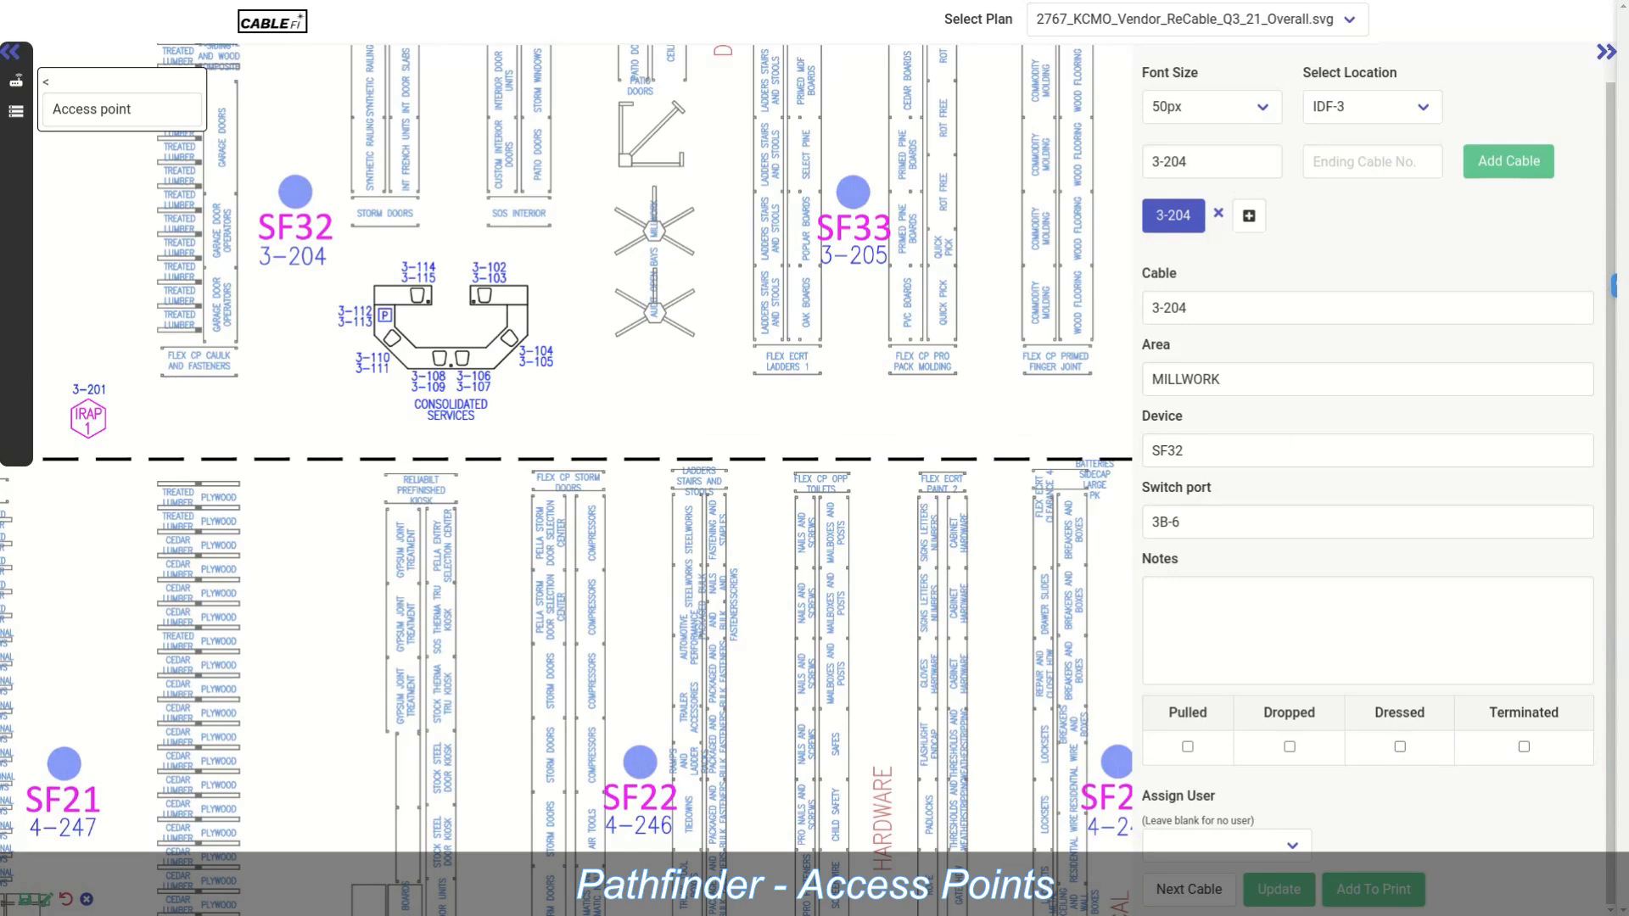
left_click_drag(723, 441, 665, 389)
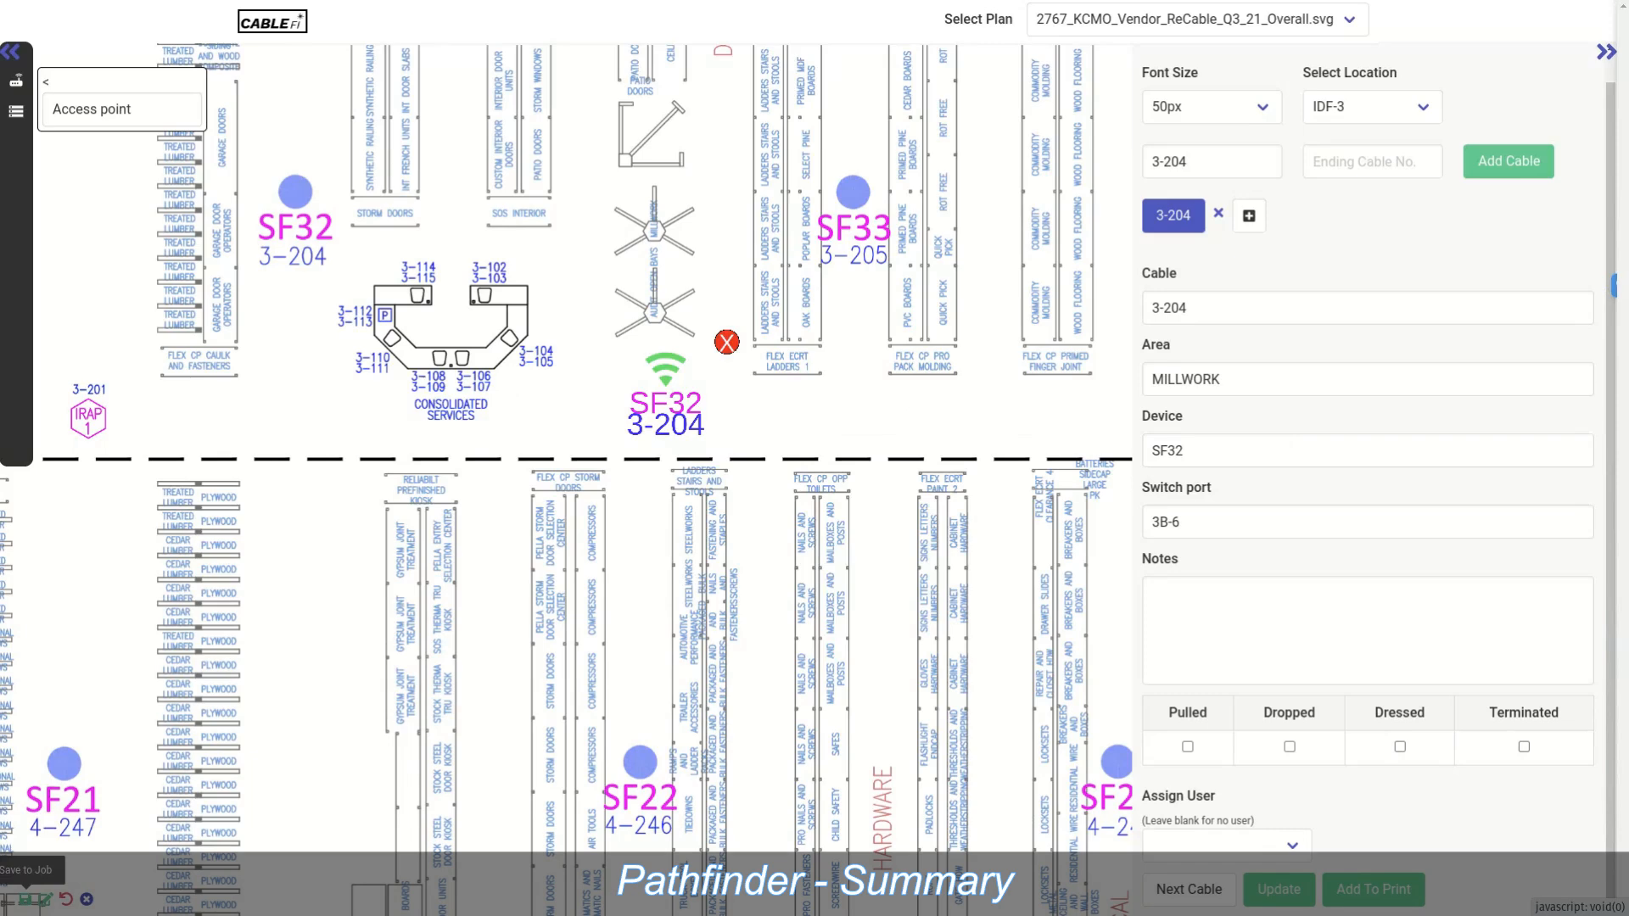
Step: Save the plan to the job, dismiss the confirmation, and exit to the test52 summary
left_click(26, 899)
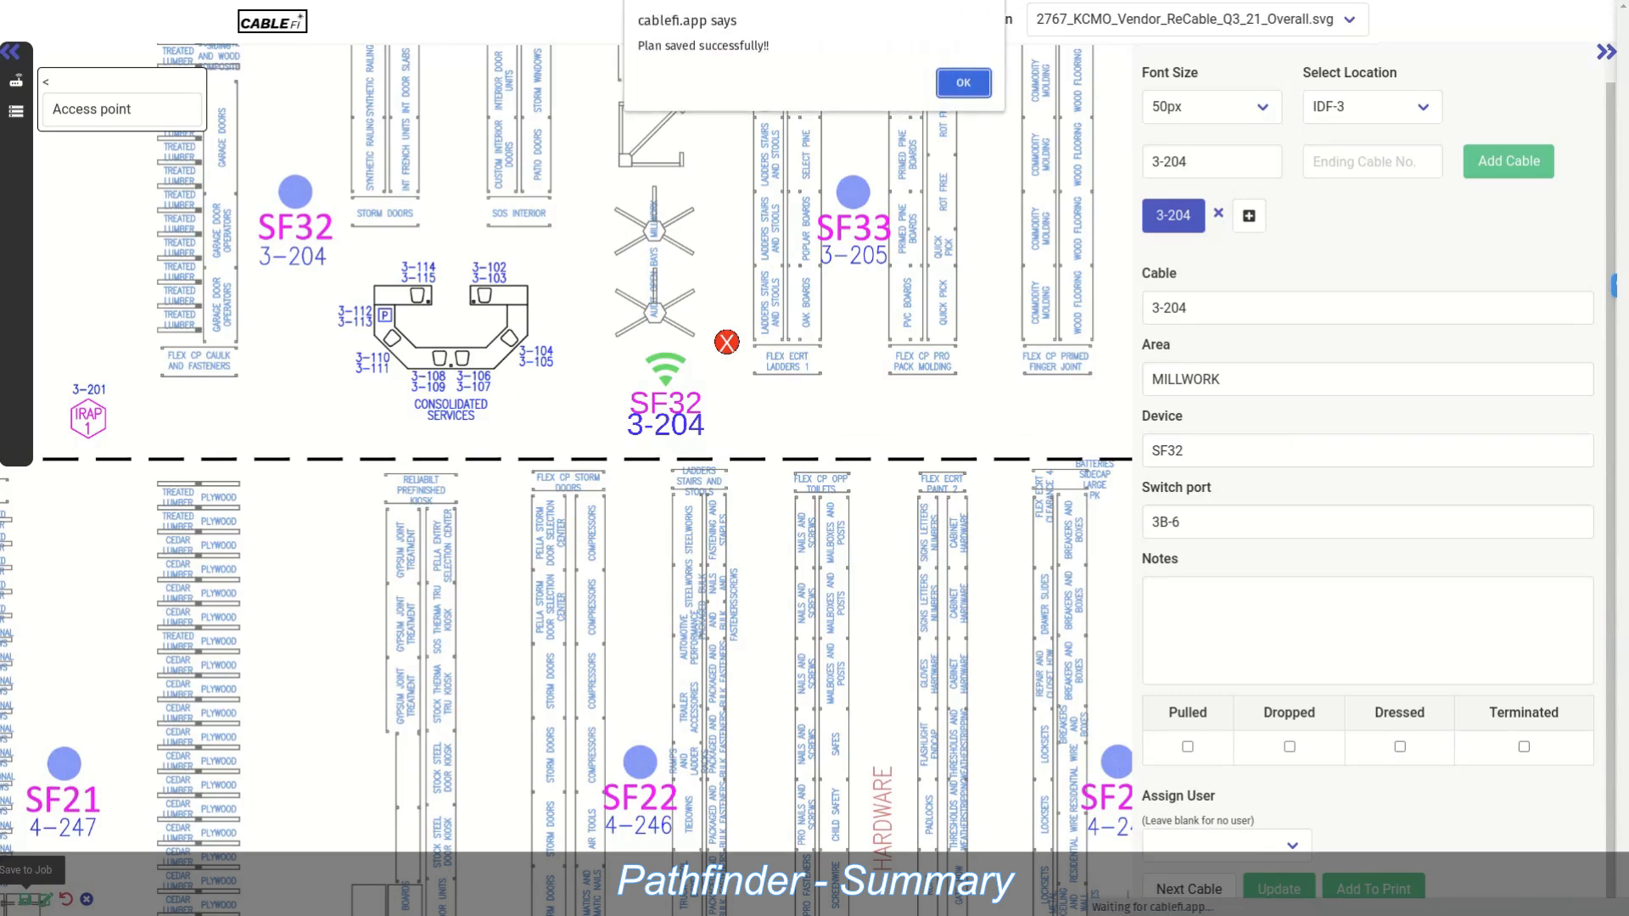
left_click(963, 83)
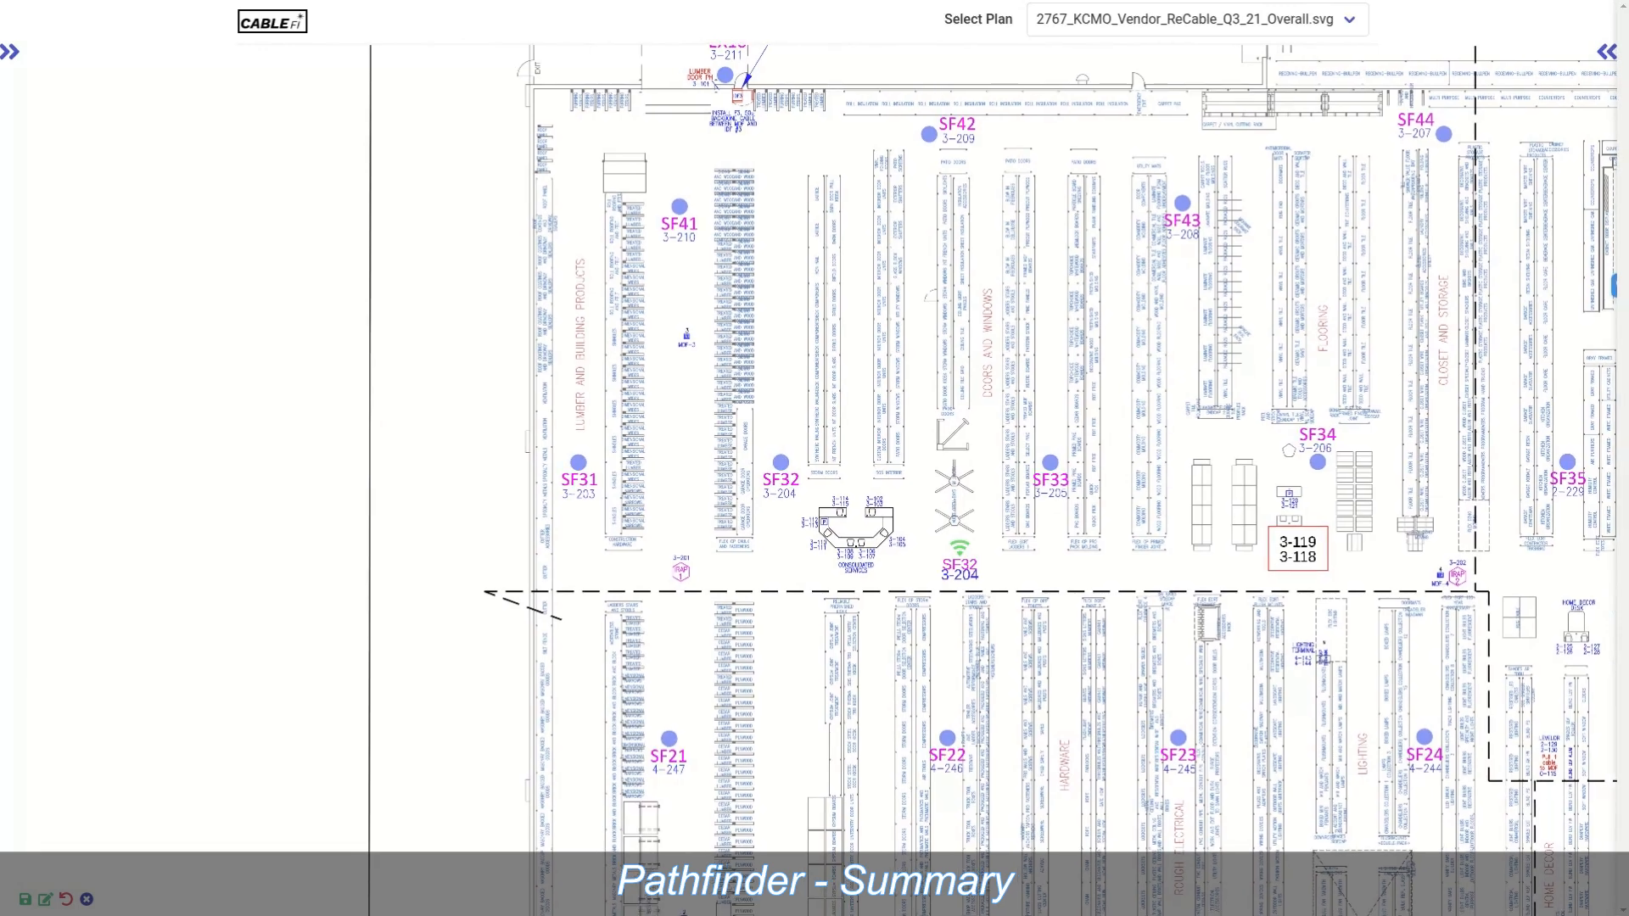
left_click(87, 900)
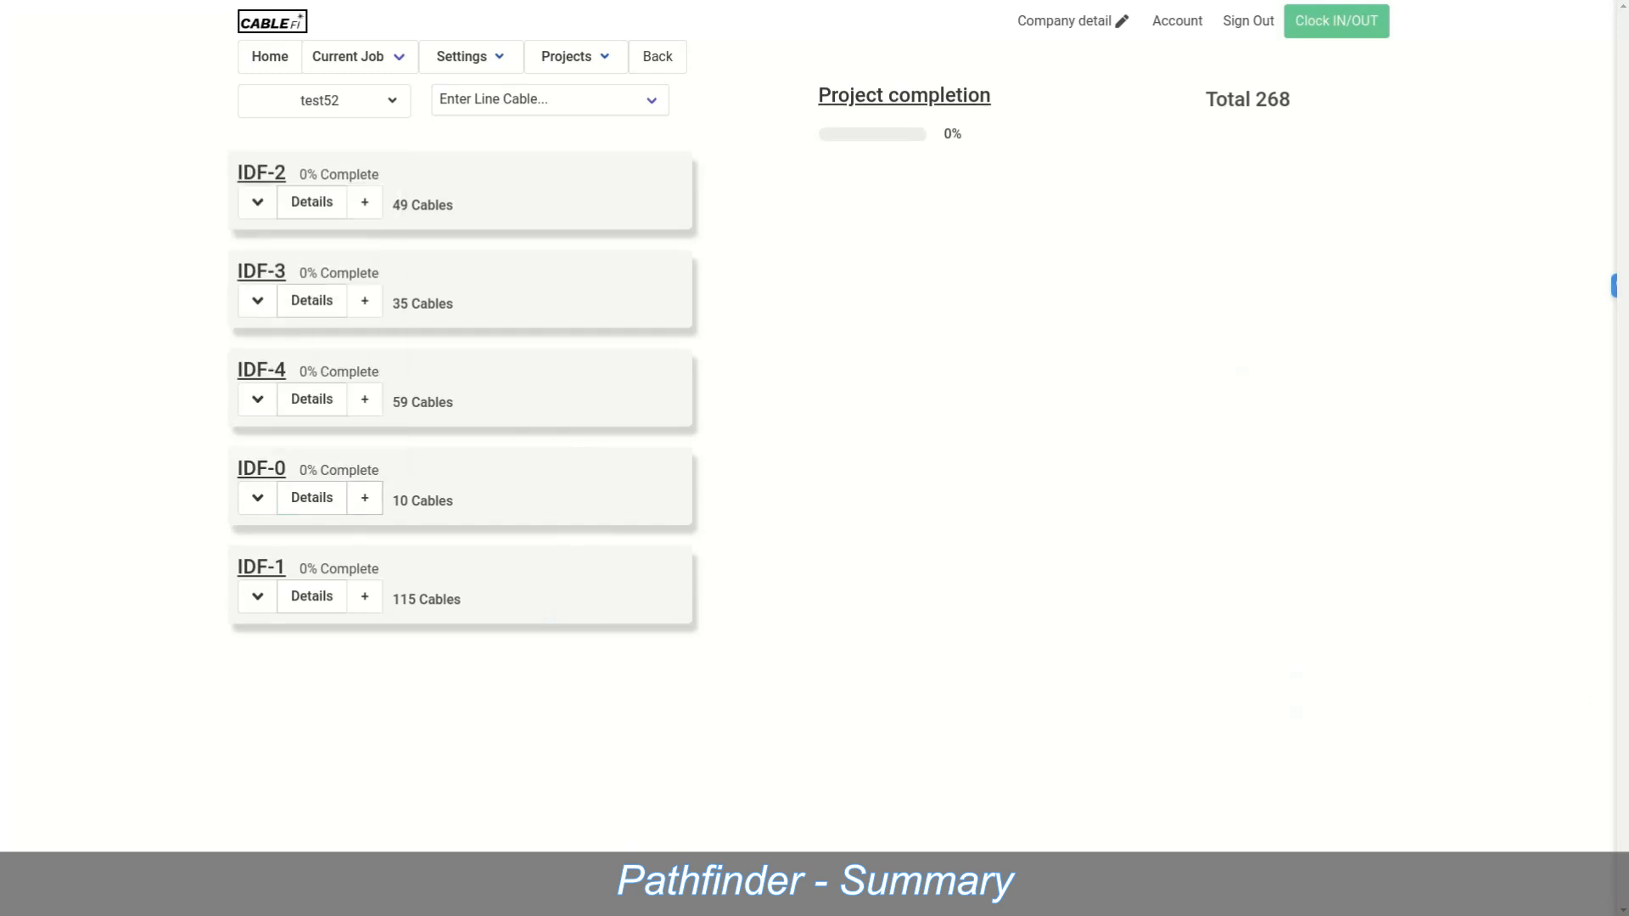
Step: Open test52's View plan, pan to SF32, and open cable 3-119's details
left_click(359, 101)
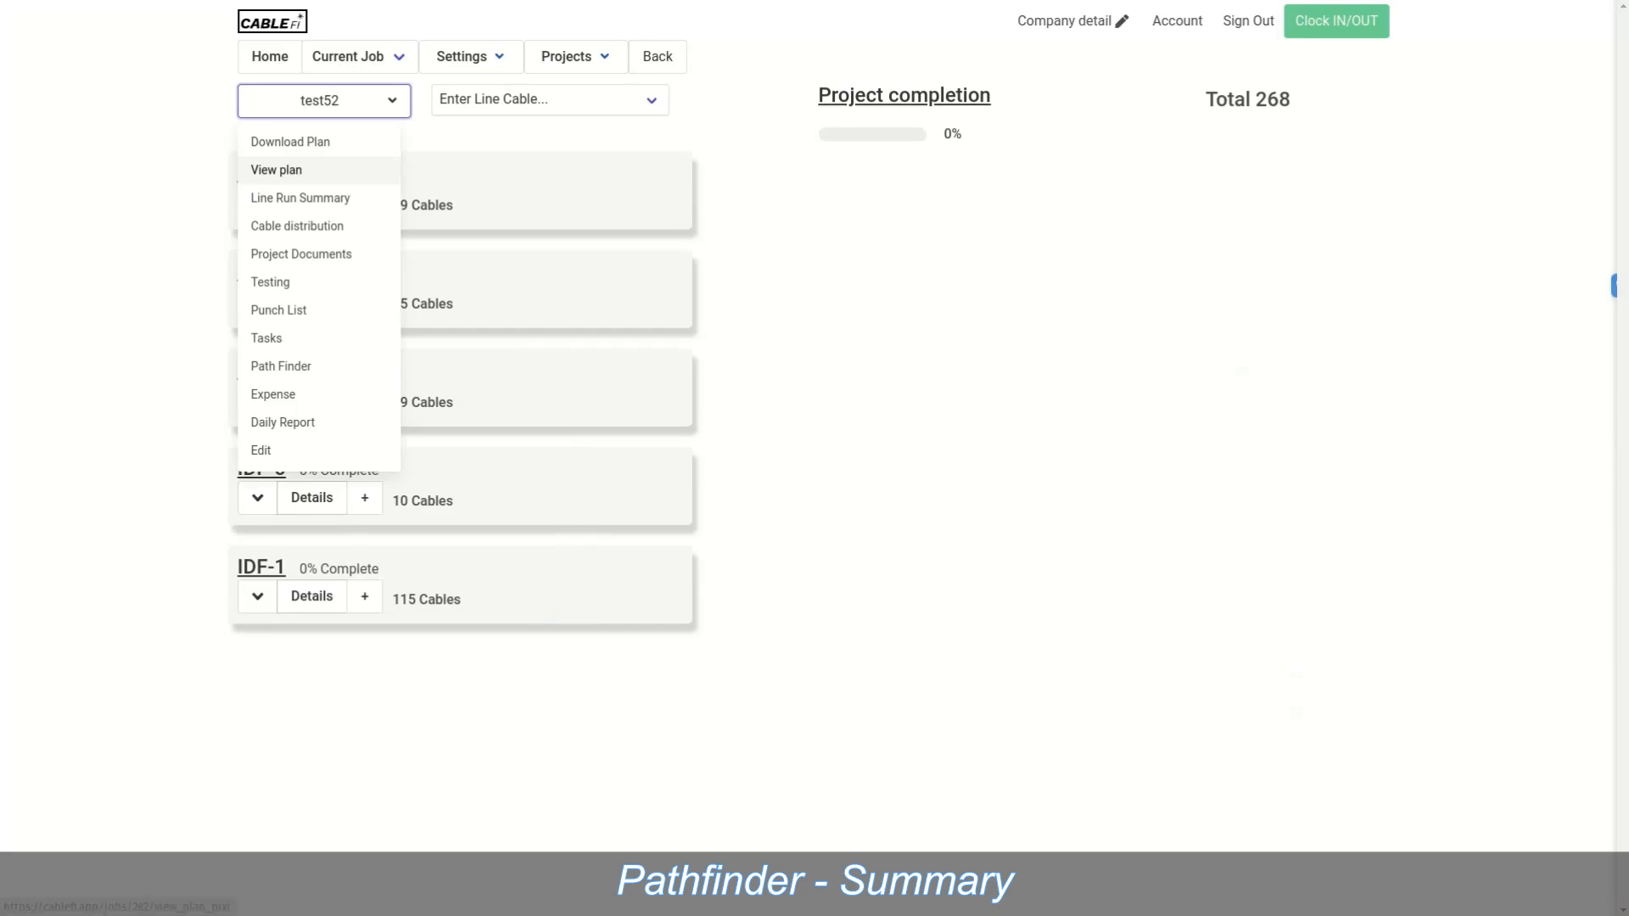
left_click(276, 170)
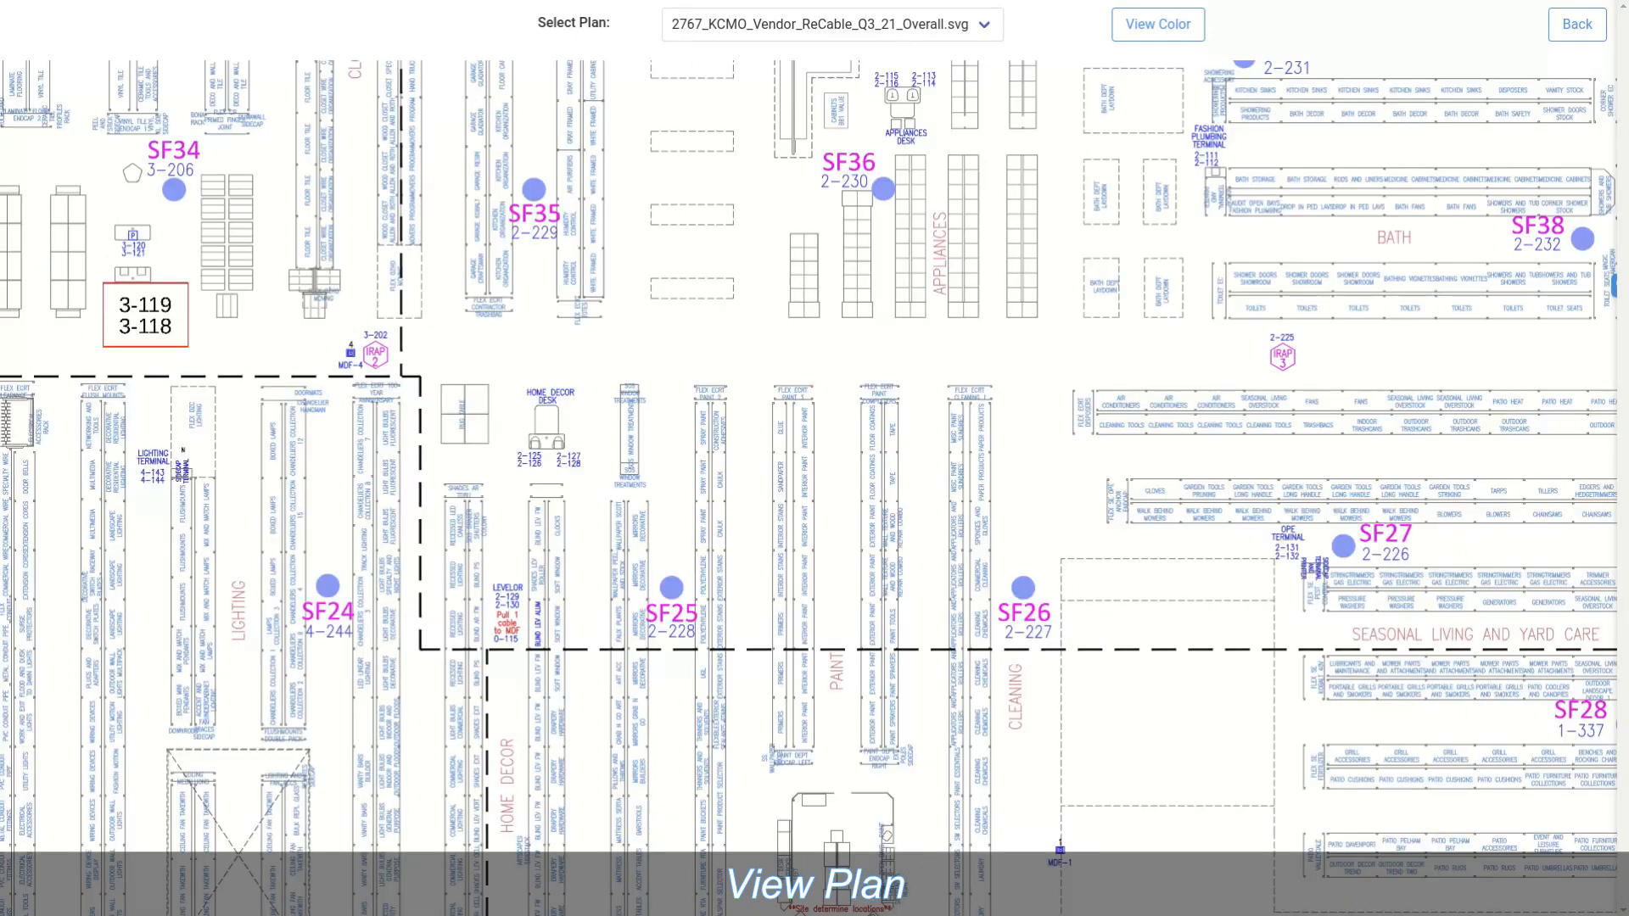
left_click_drag(424, 382, 1194, 481)
left_click(916, 404)
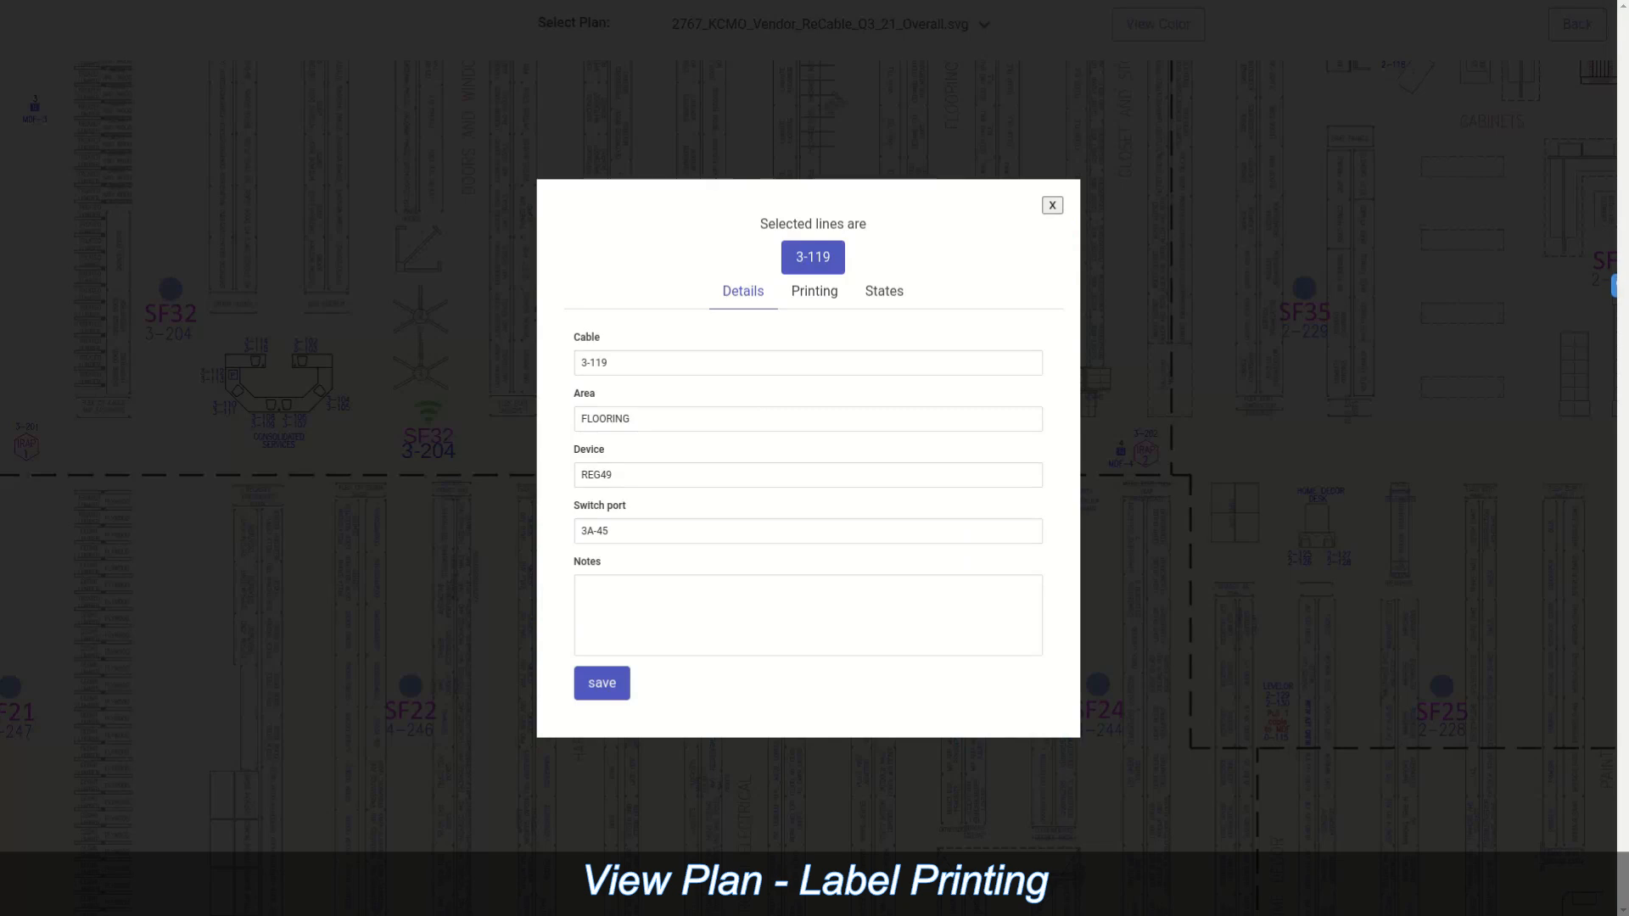
Step: Set cable 3-119's label type to Wrap with printer LBPRT02
left_click(815, 292)
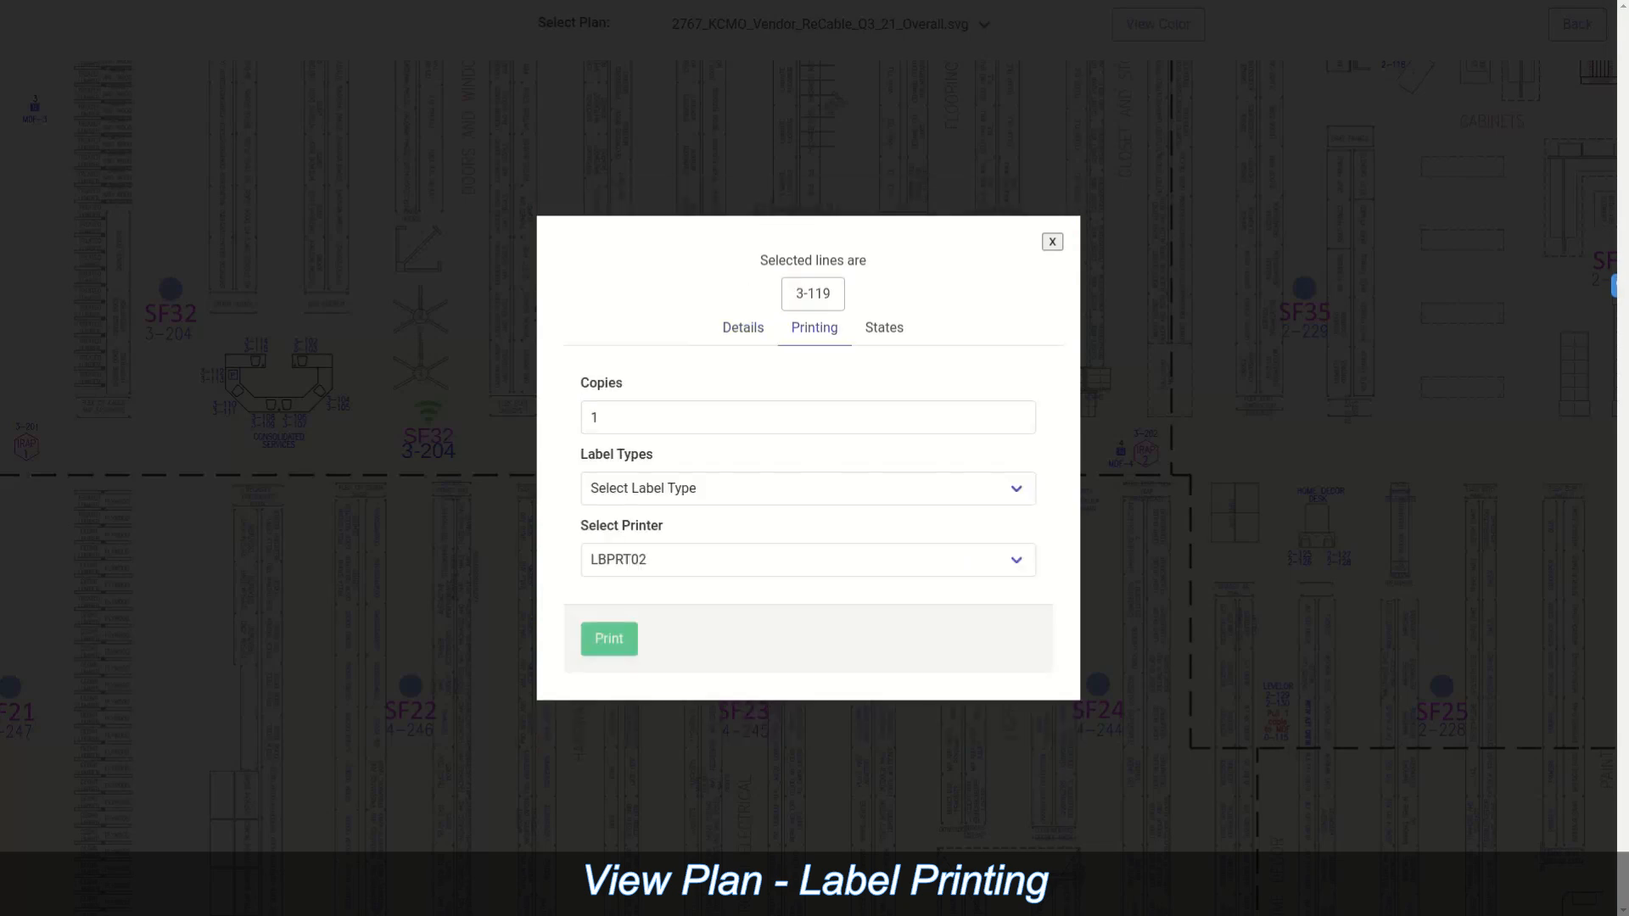
left_click(807, 488)
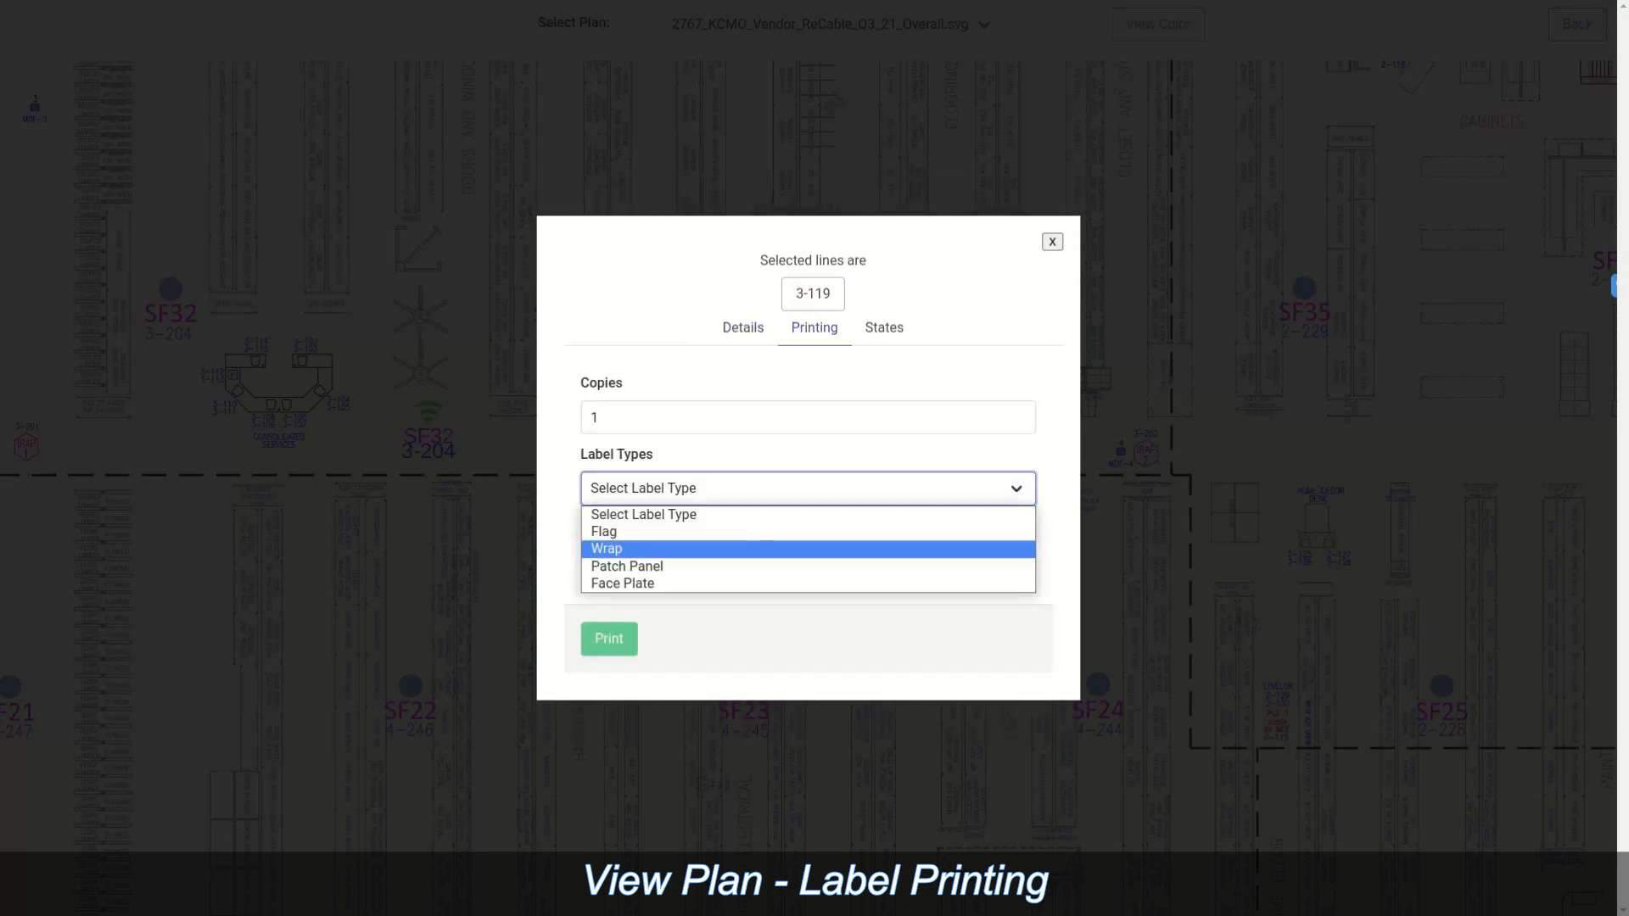
left_click(807, 549)
left_click(807, 560)
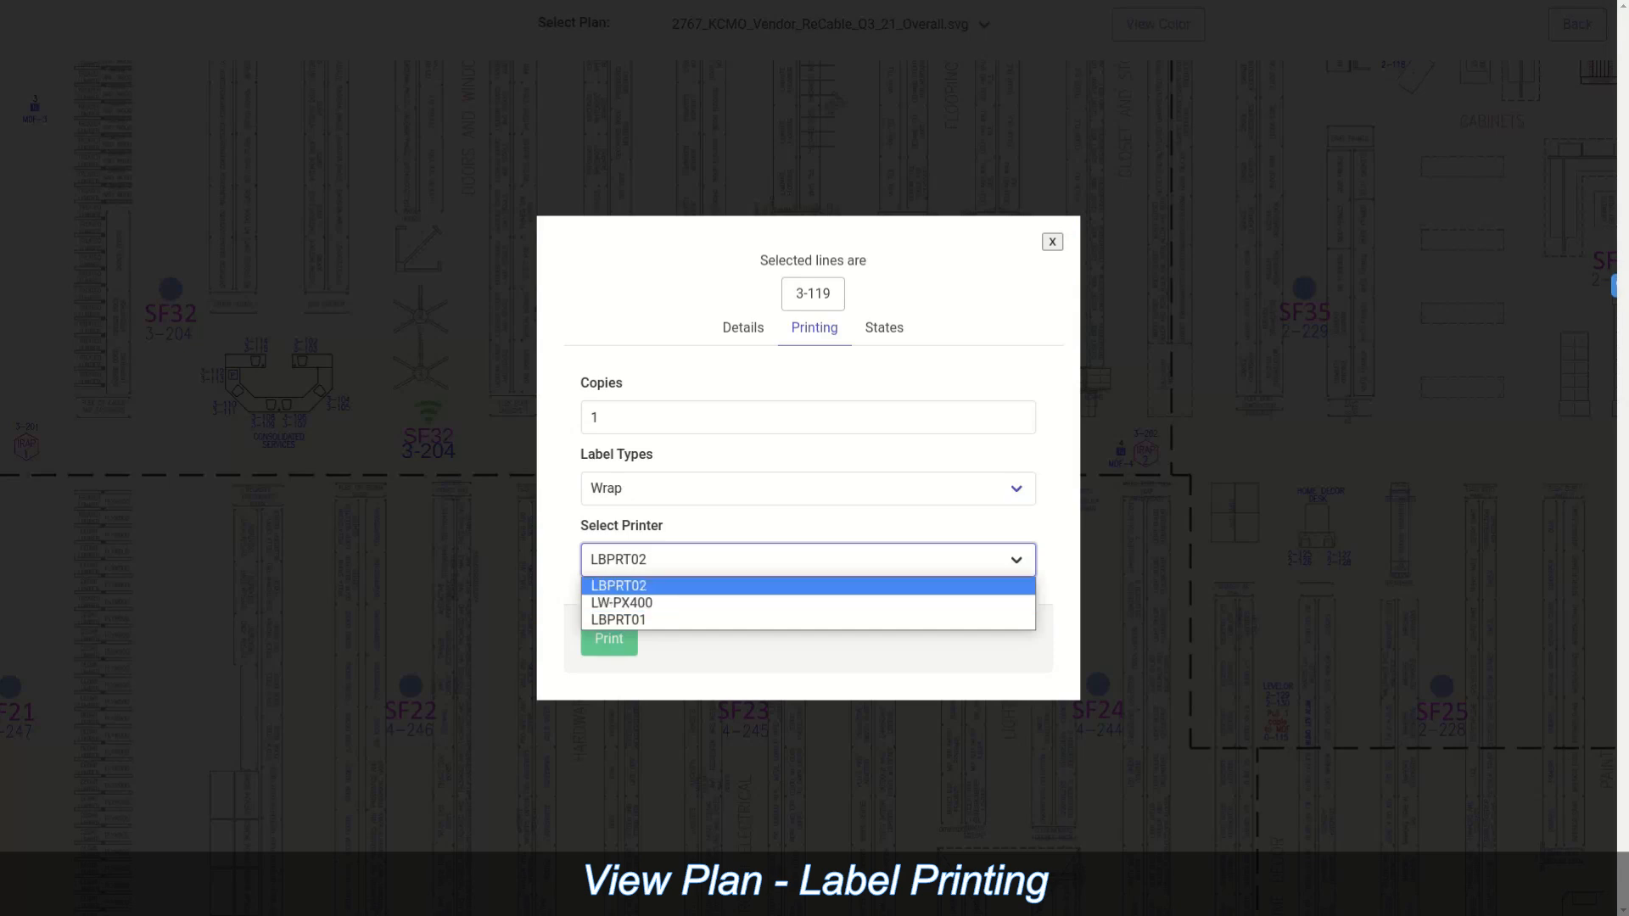
left_click(807, 586)
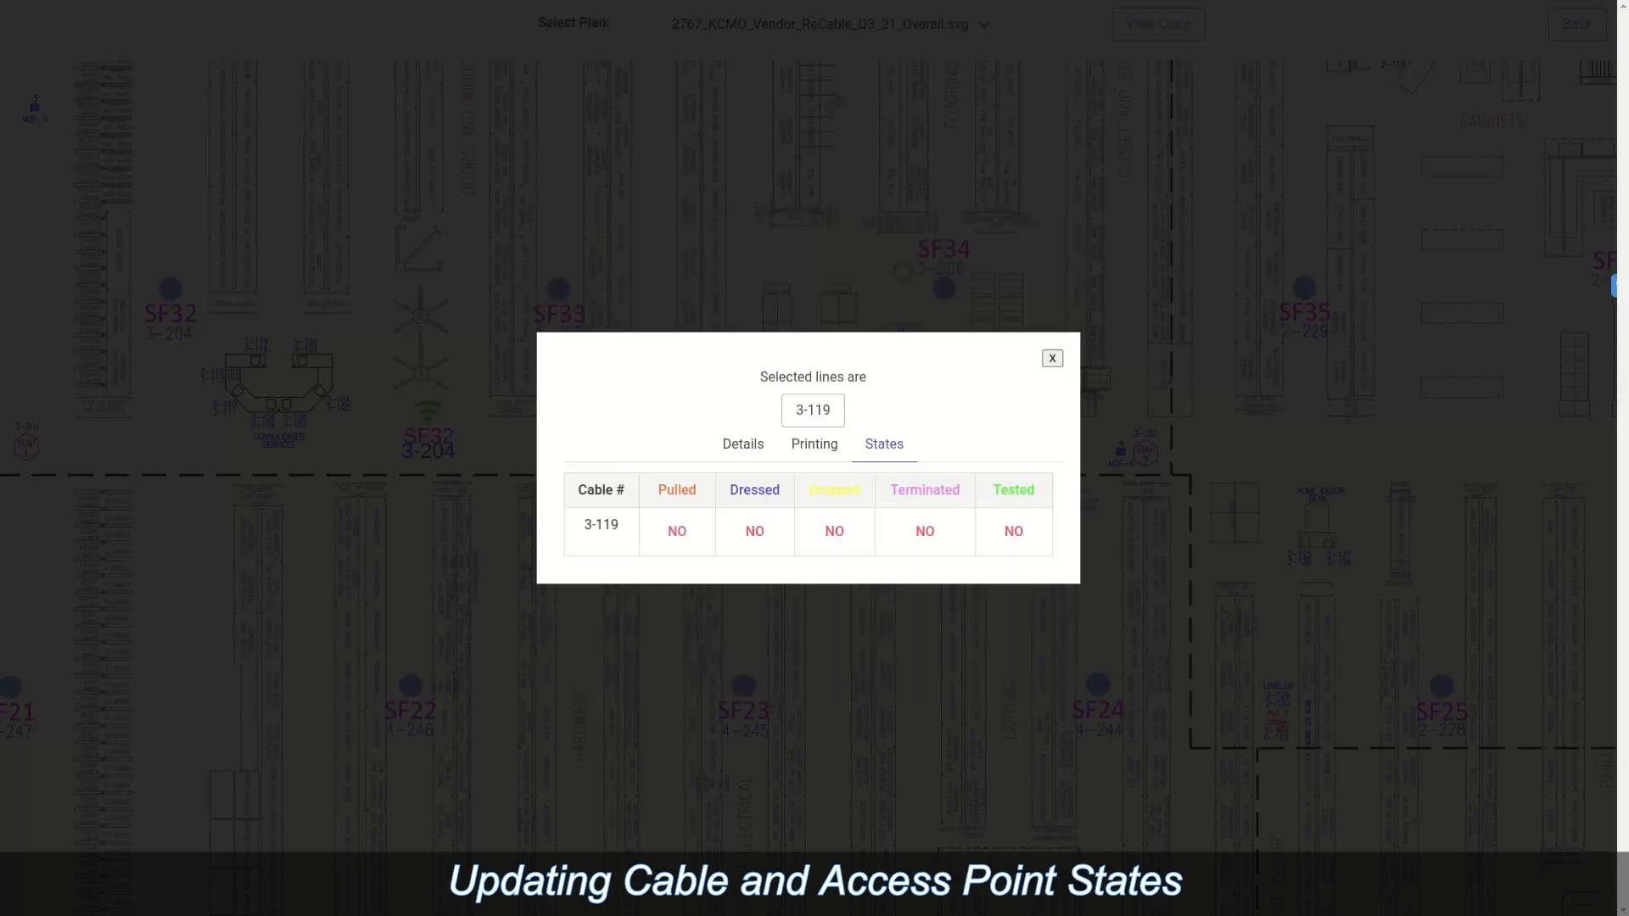
Step: Mark cable 3-119 as Pulled, Dressed and Dropped, then close its details
left_click(677, 531)
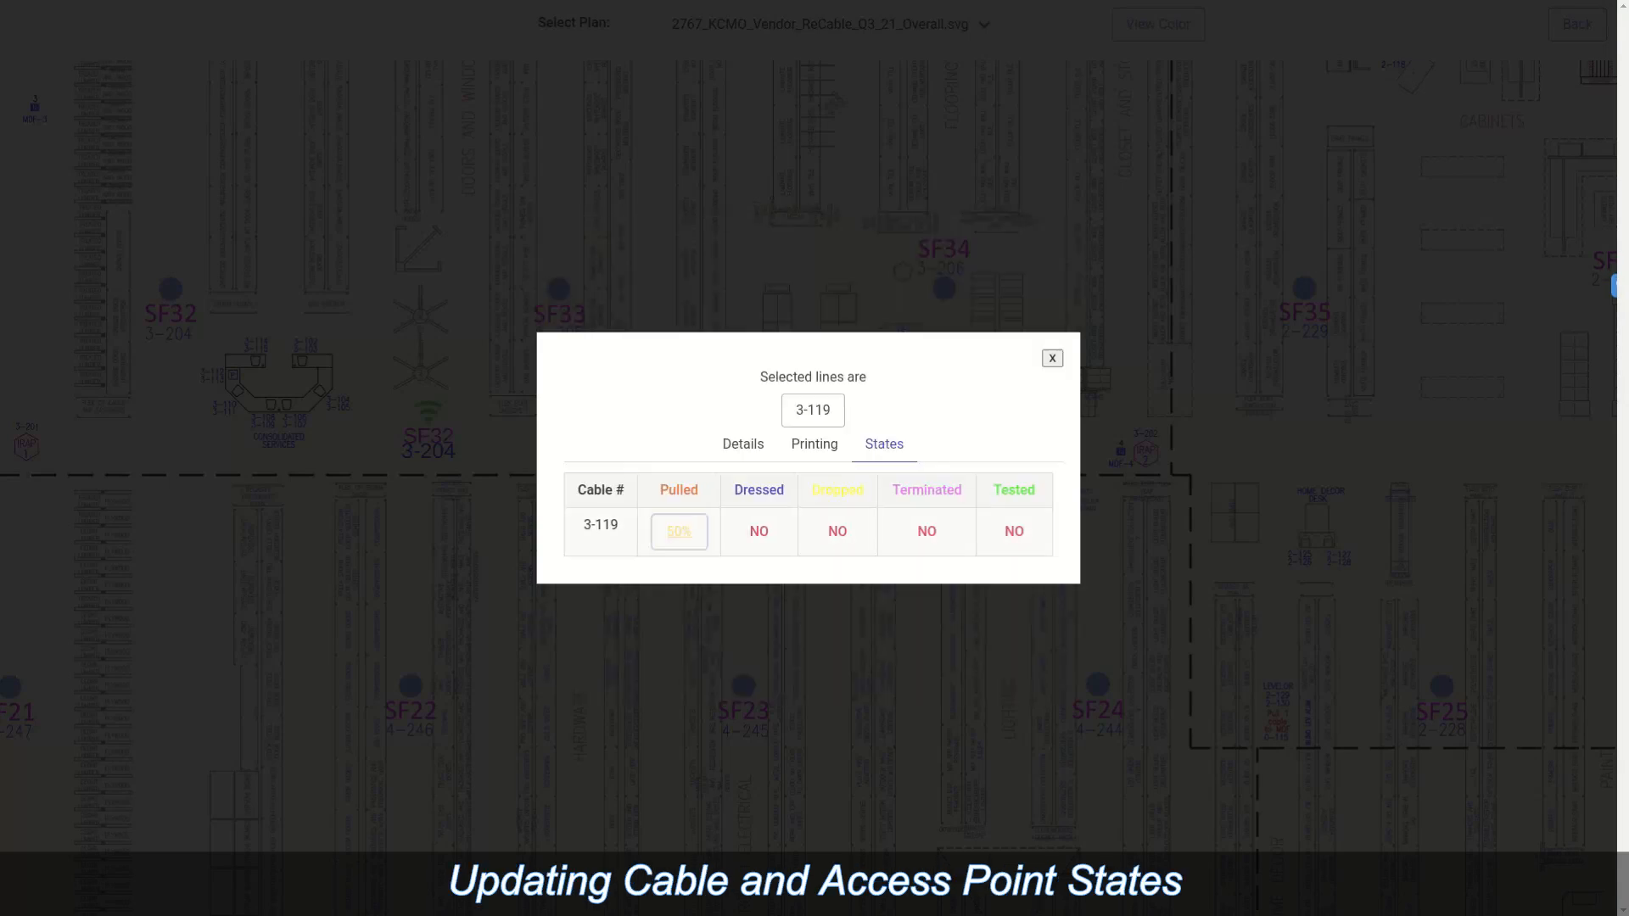
left_click(758, 531)
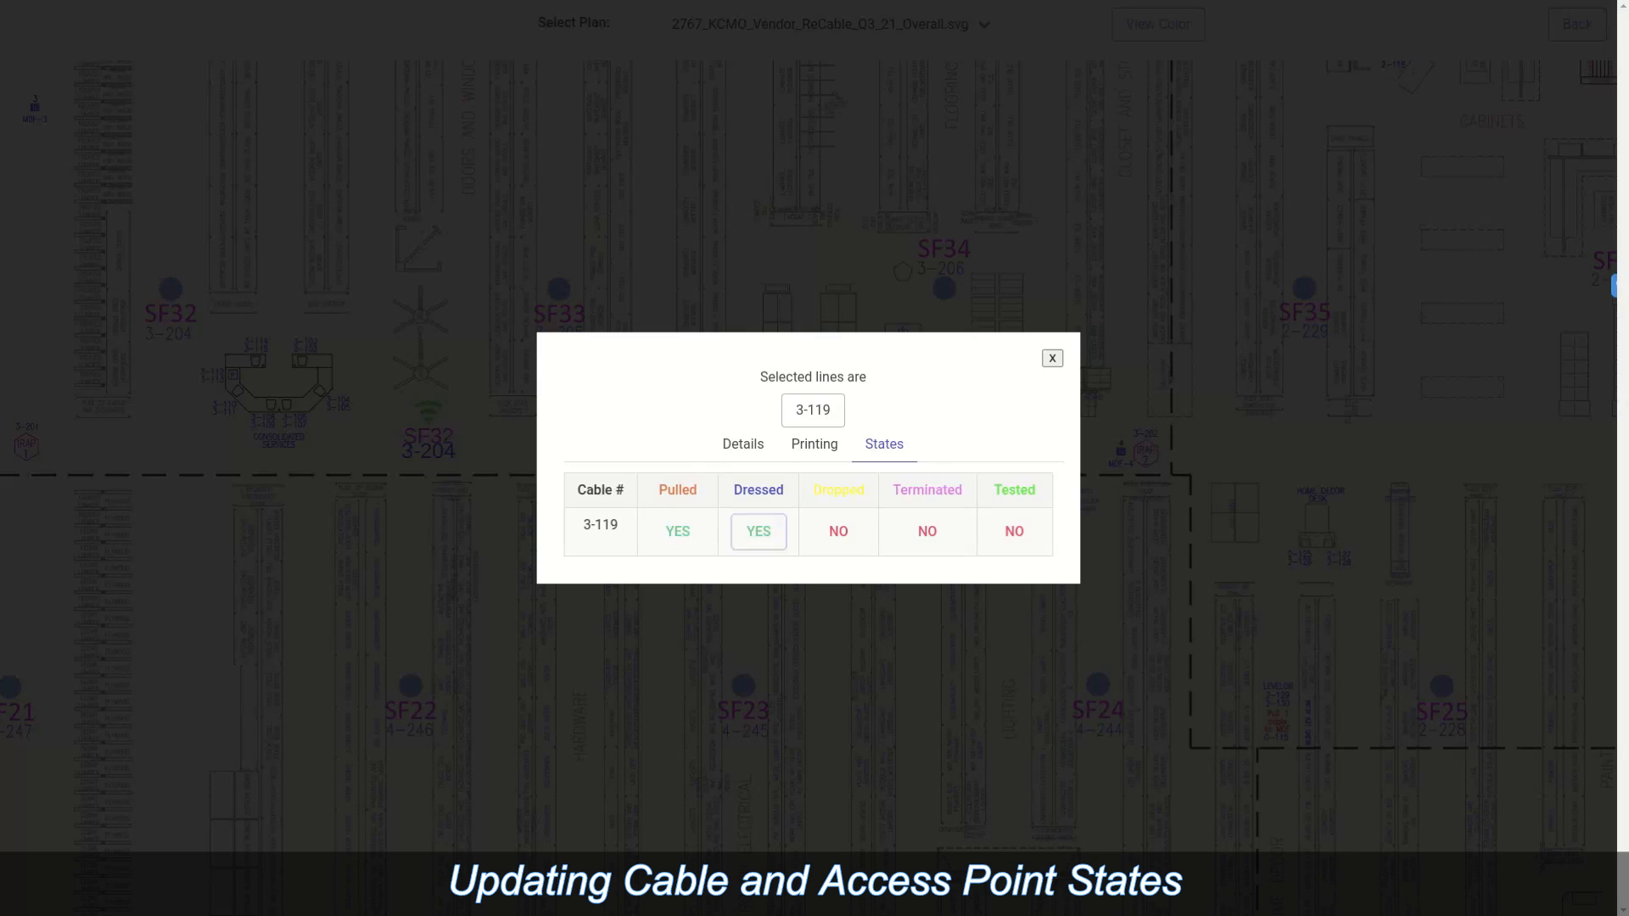
left_click(837, 531)
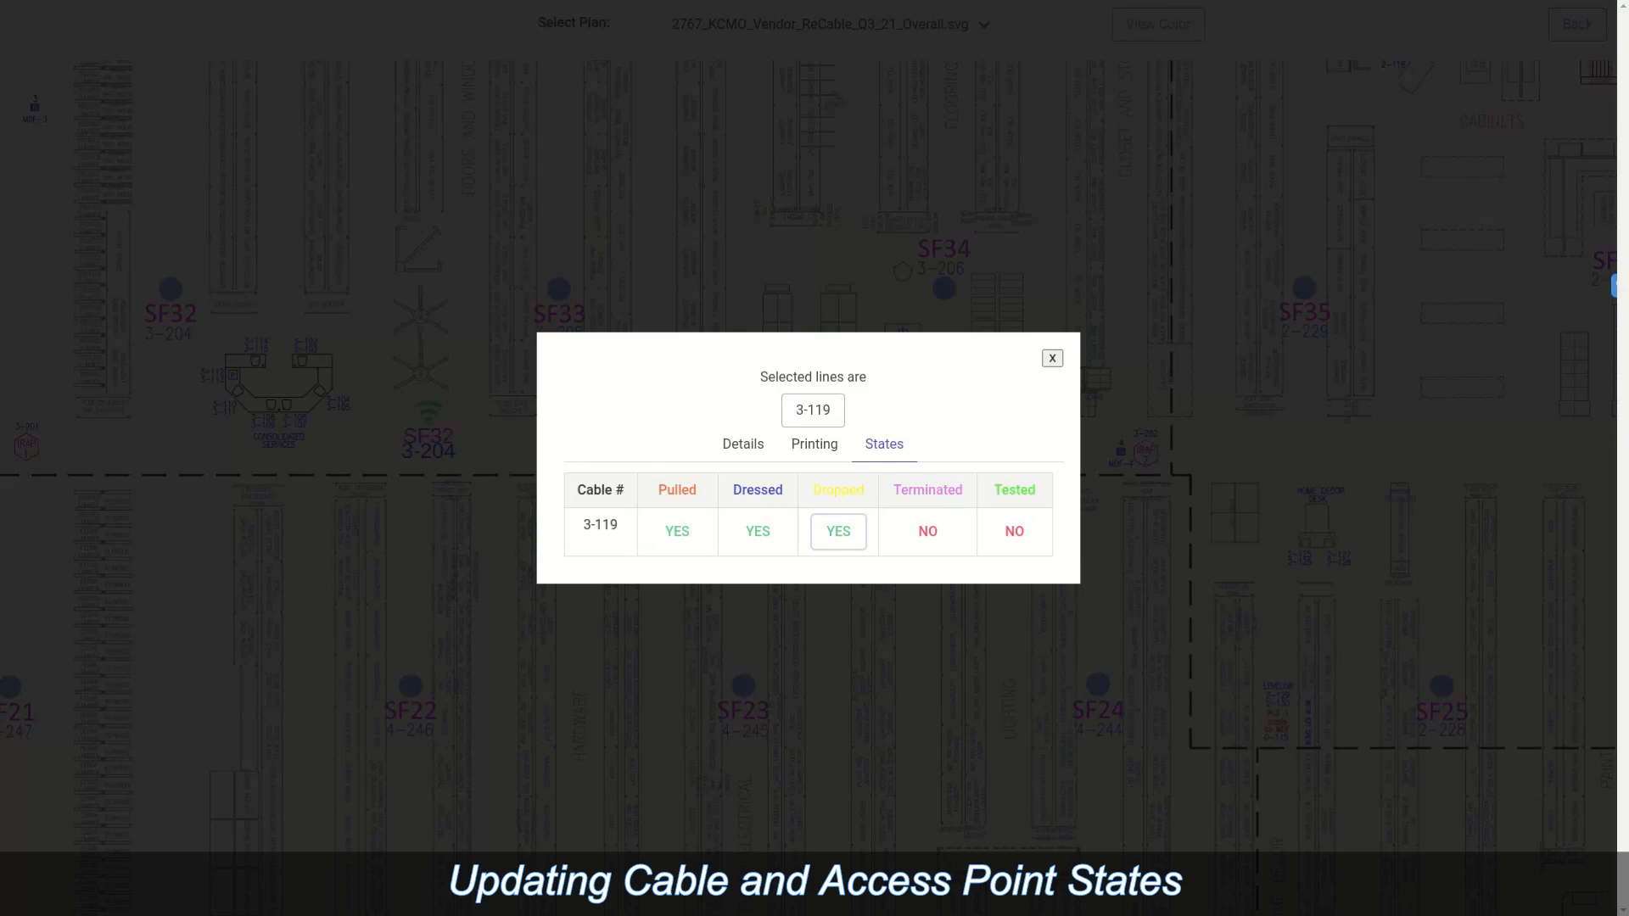
left_click(1052, 359)
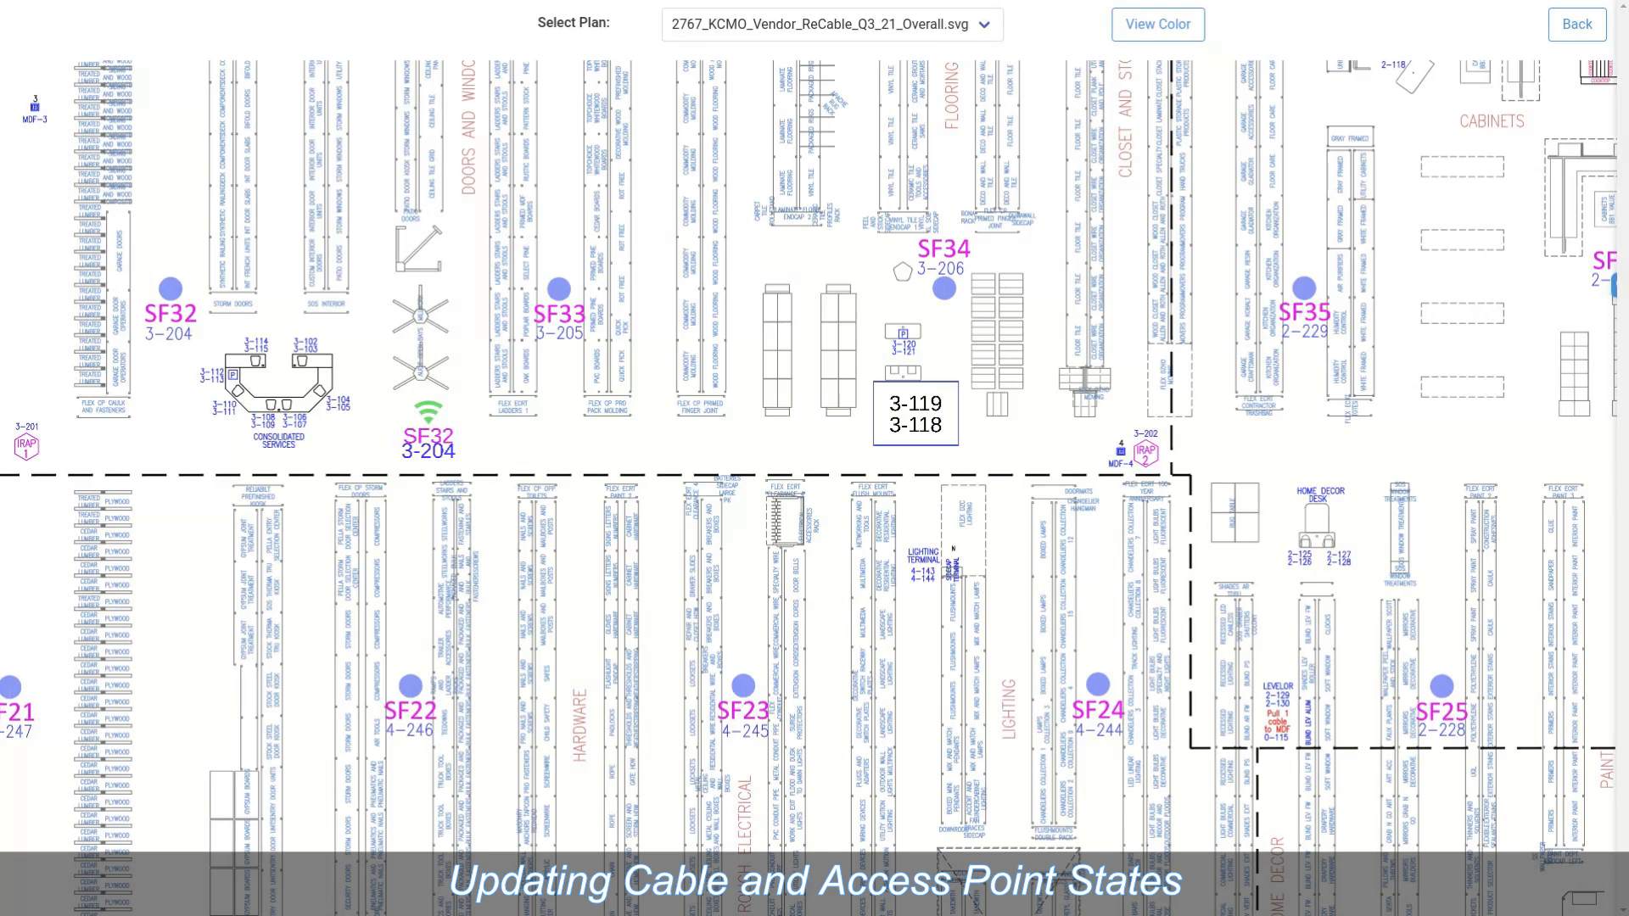
Step: Save cable 3-204's details and go back to the plan summary
left_click(429, 438)
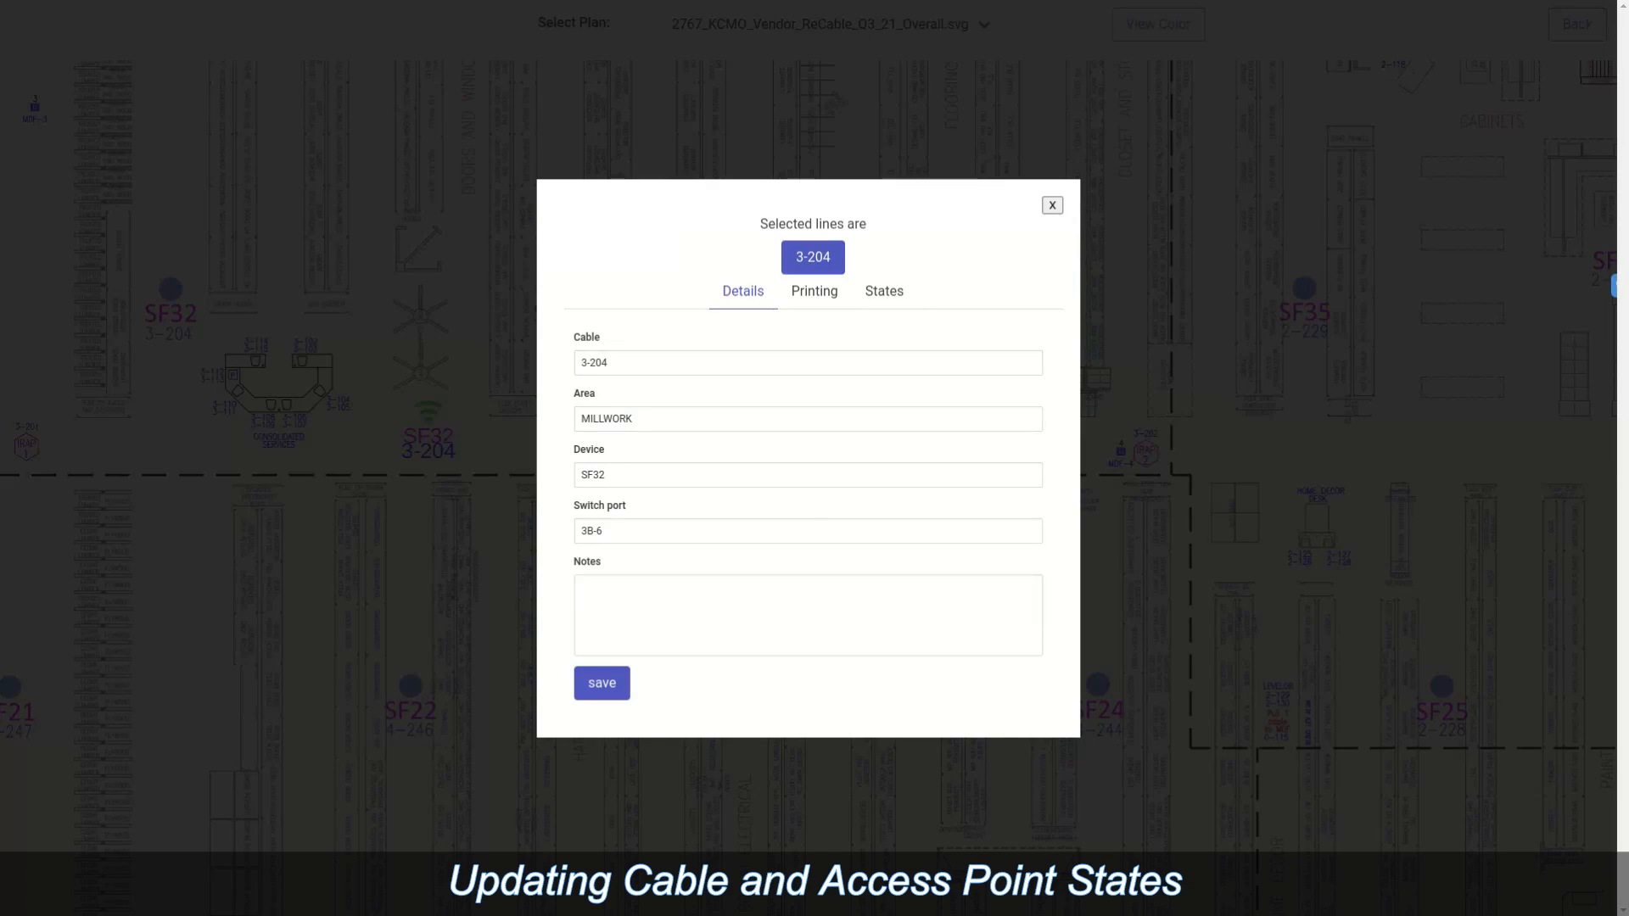
left_click(602, 682)
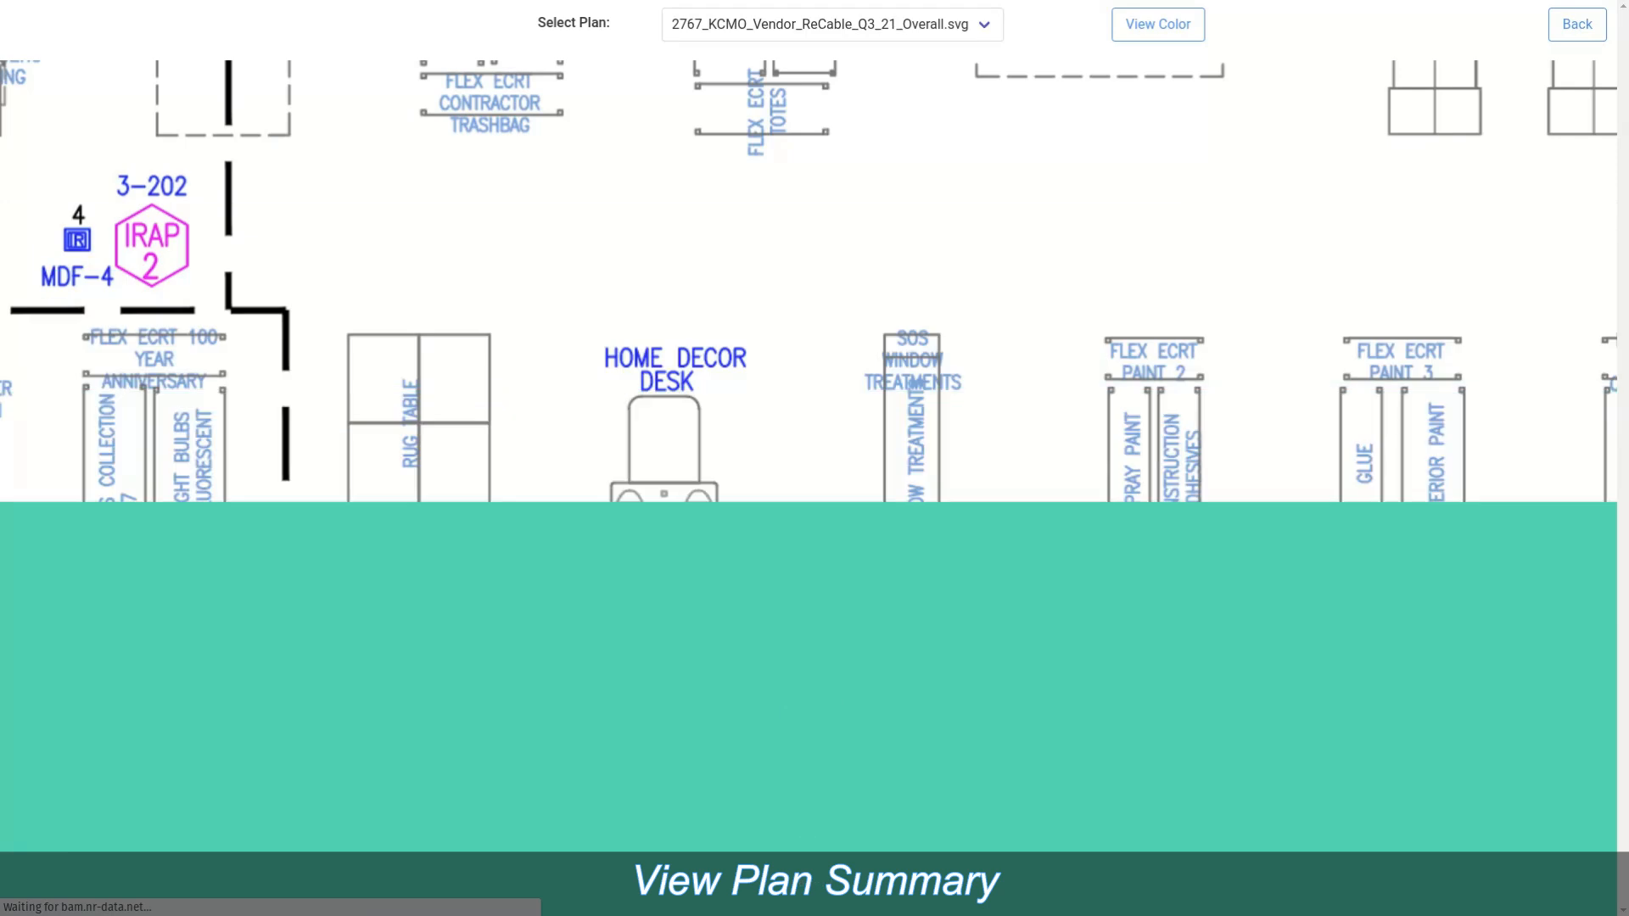
scroll(543, 441, "down", 8)
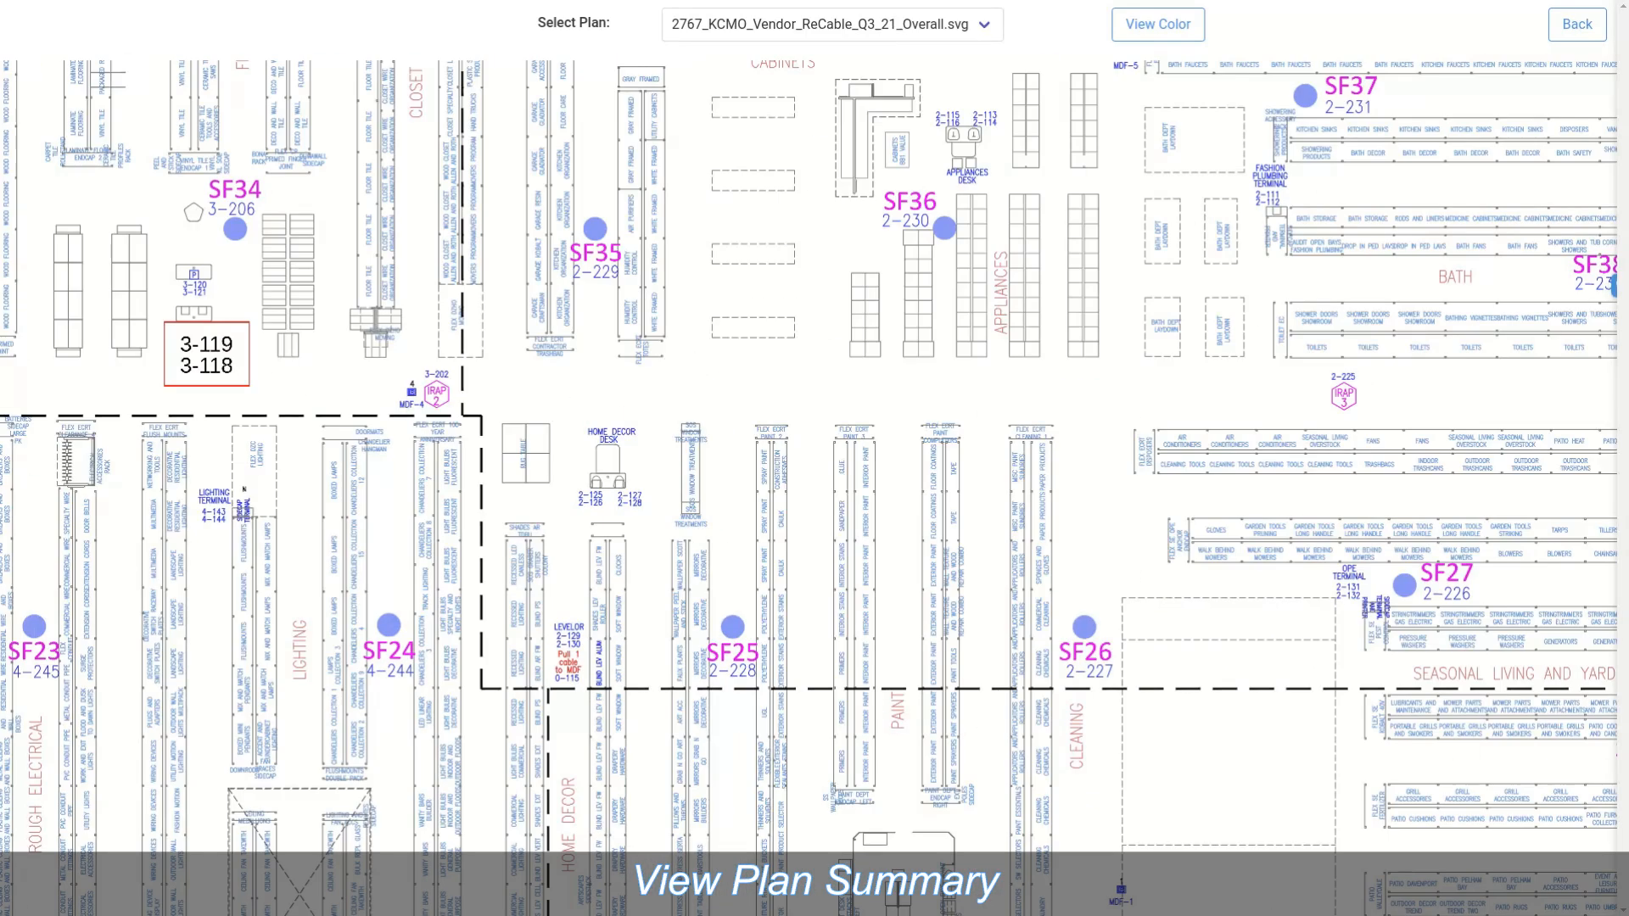
mouse_move(620, 509)
left_mouse_down()
mouse_move(1482, 648)
mouse_move(1495, 634)
left_mouse_up()
left_click(1576, 24)
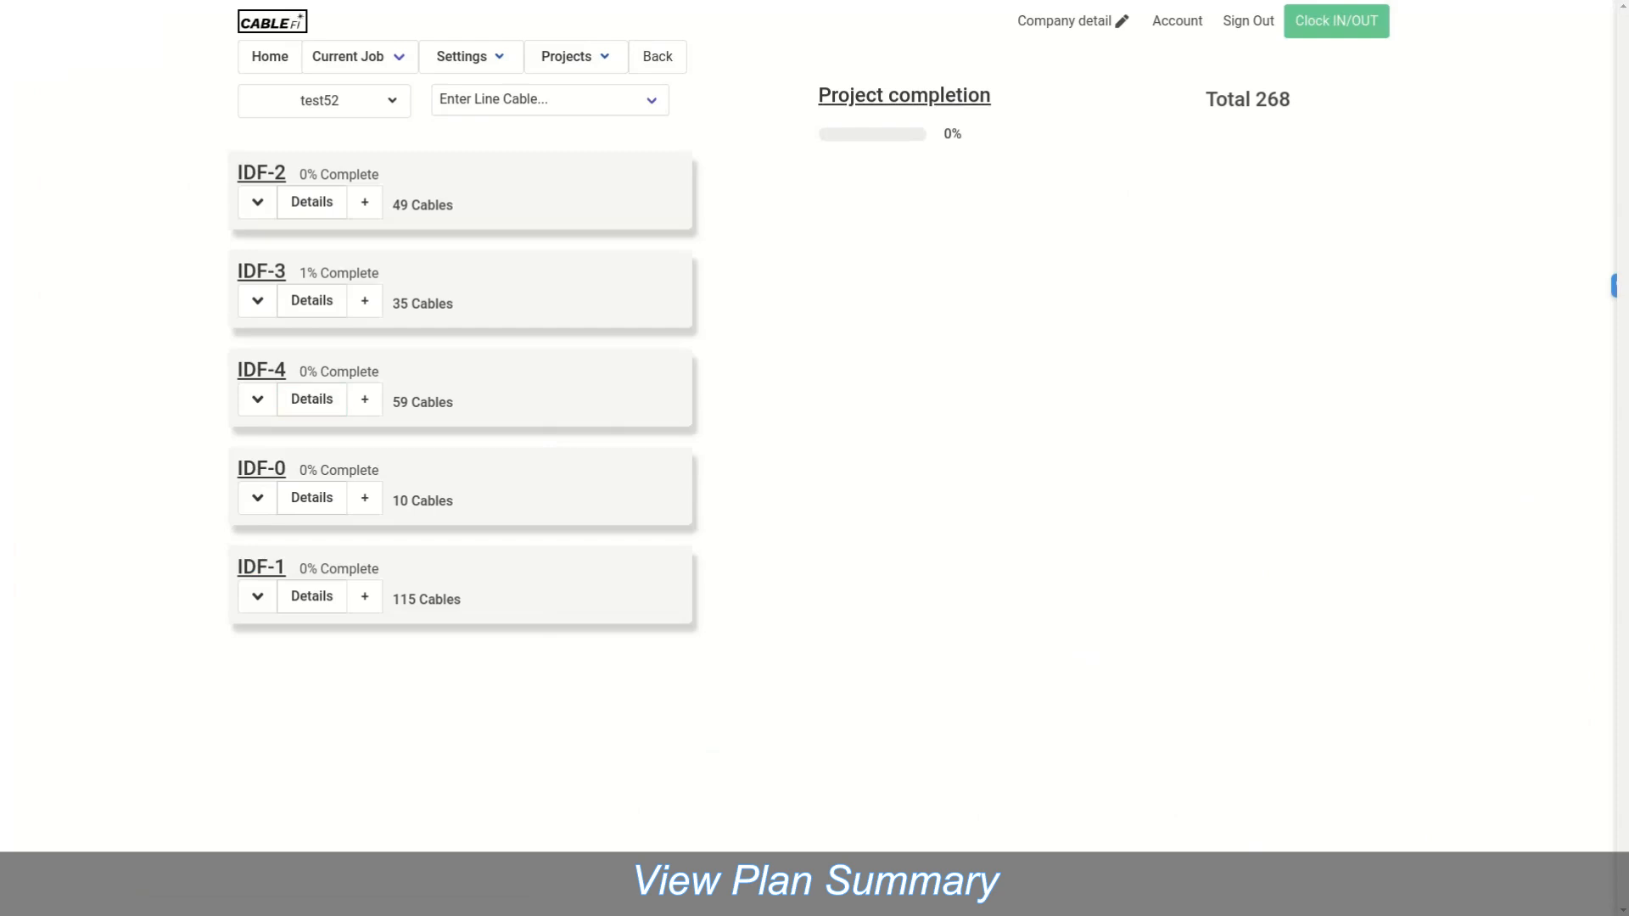
Step: Review the IDF-3 cable list, then open test52's Testing page
left_click(257, 300)
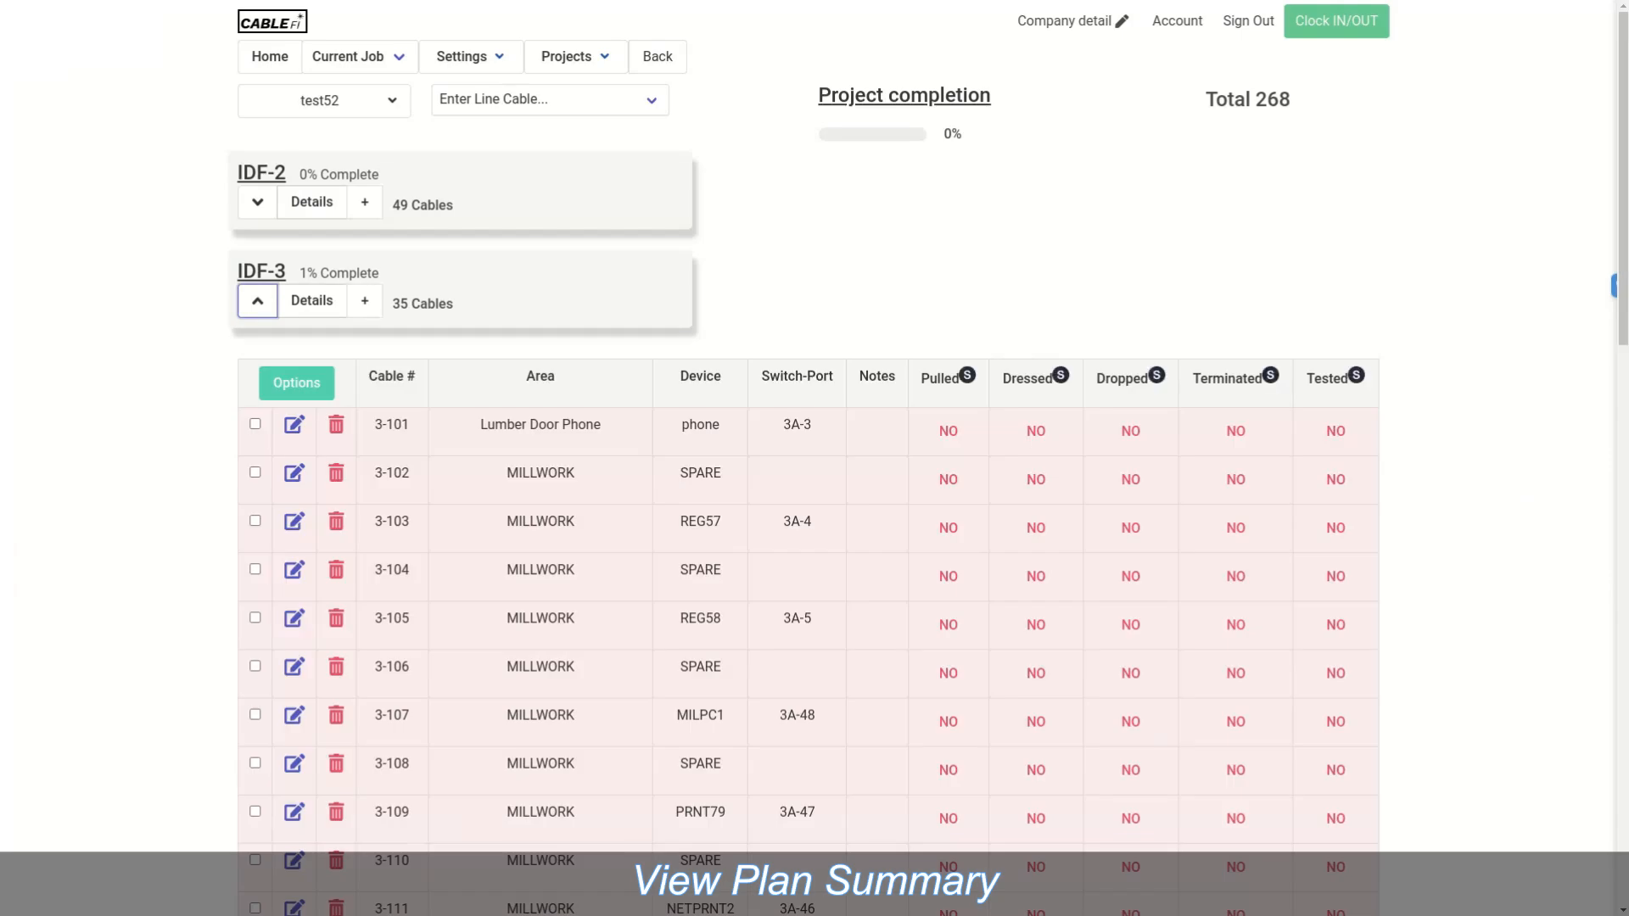
scroll(815, 458, "down", 18)
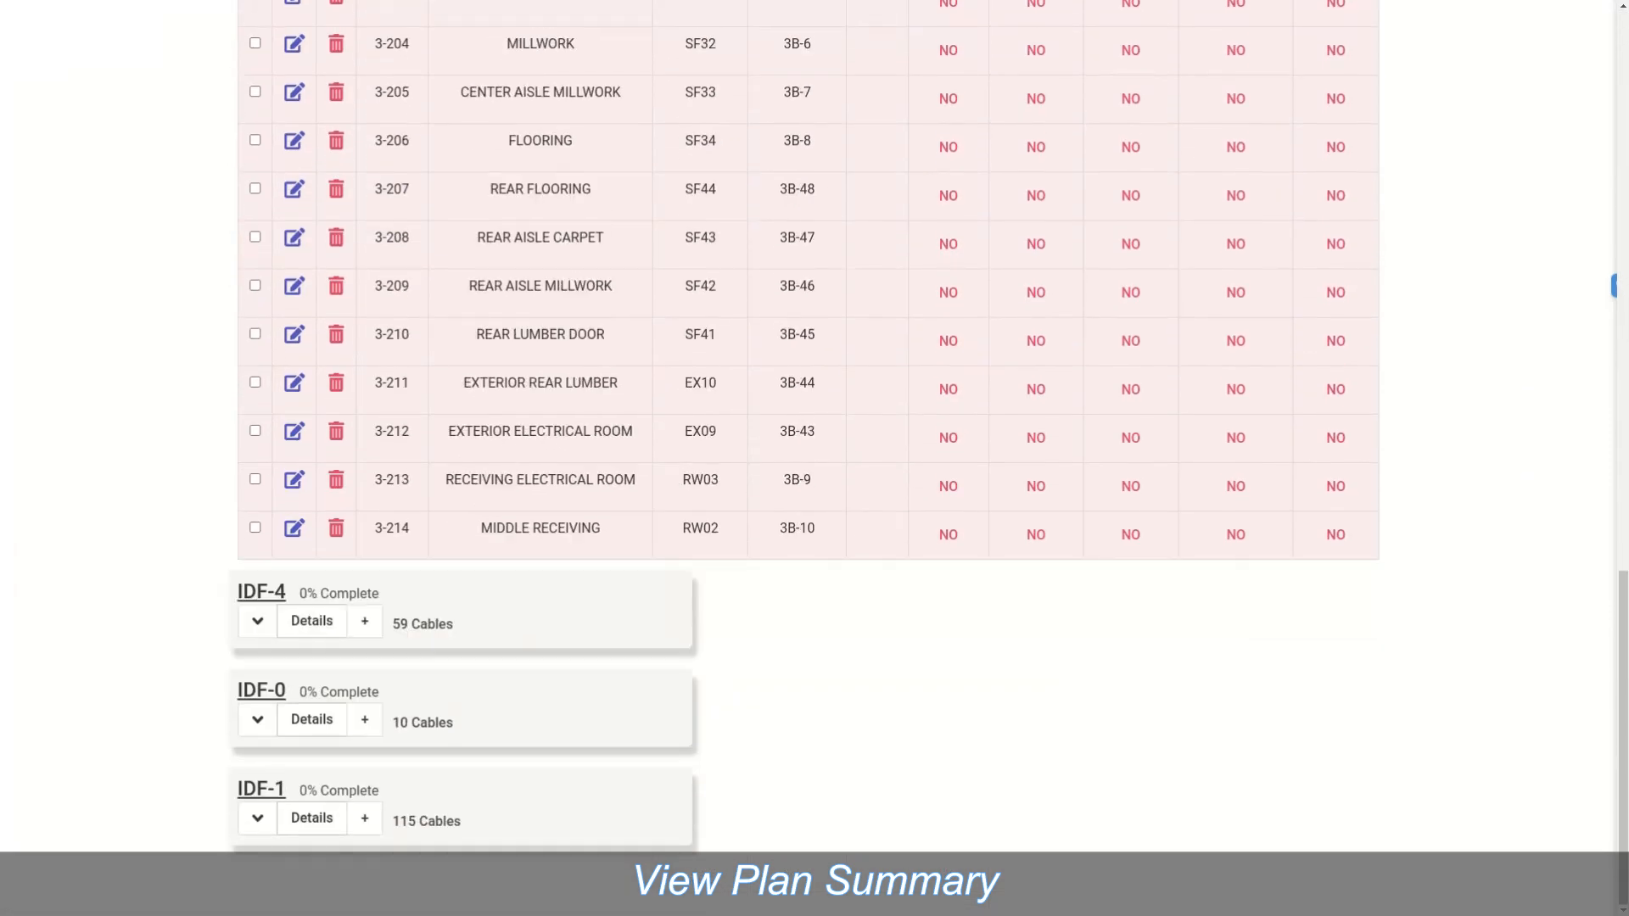
scroll(814, 458, "up", 10)
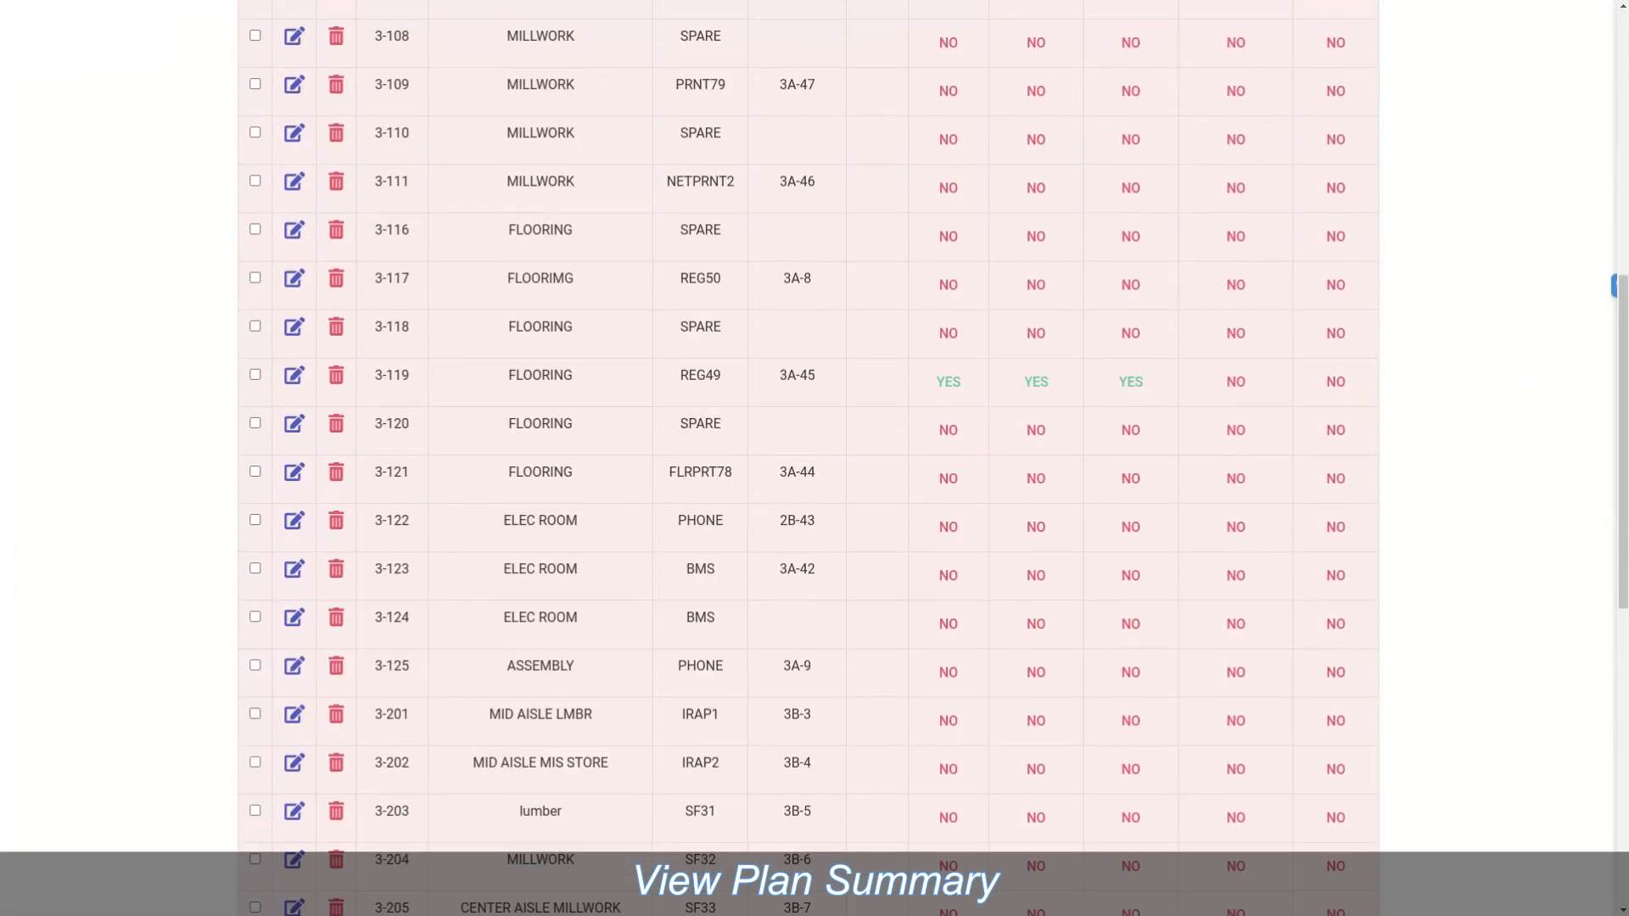
scroll(814, 458, "up", 9)
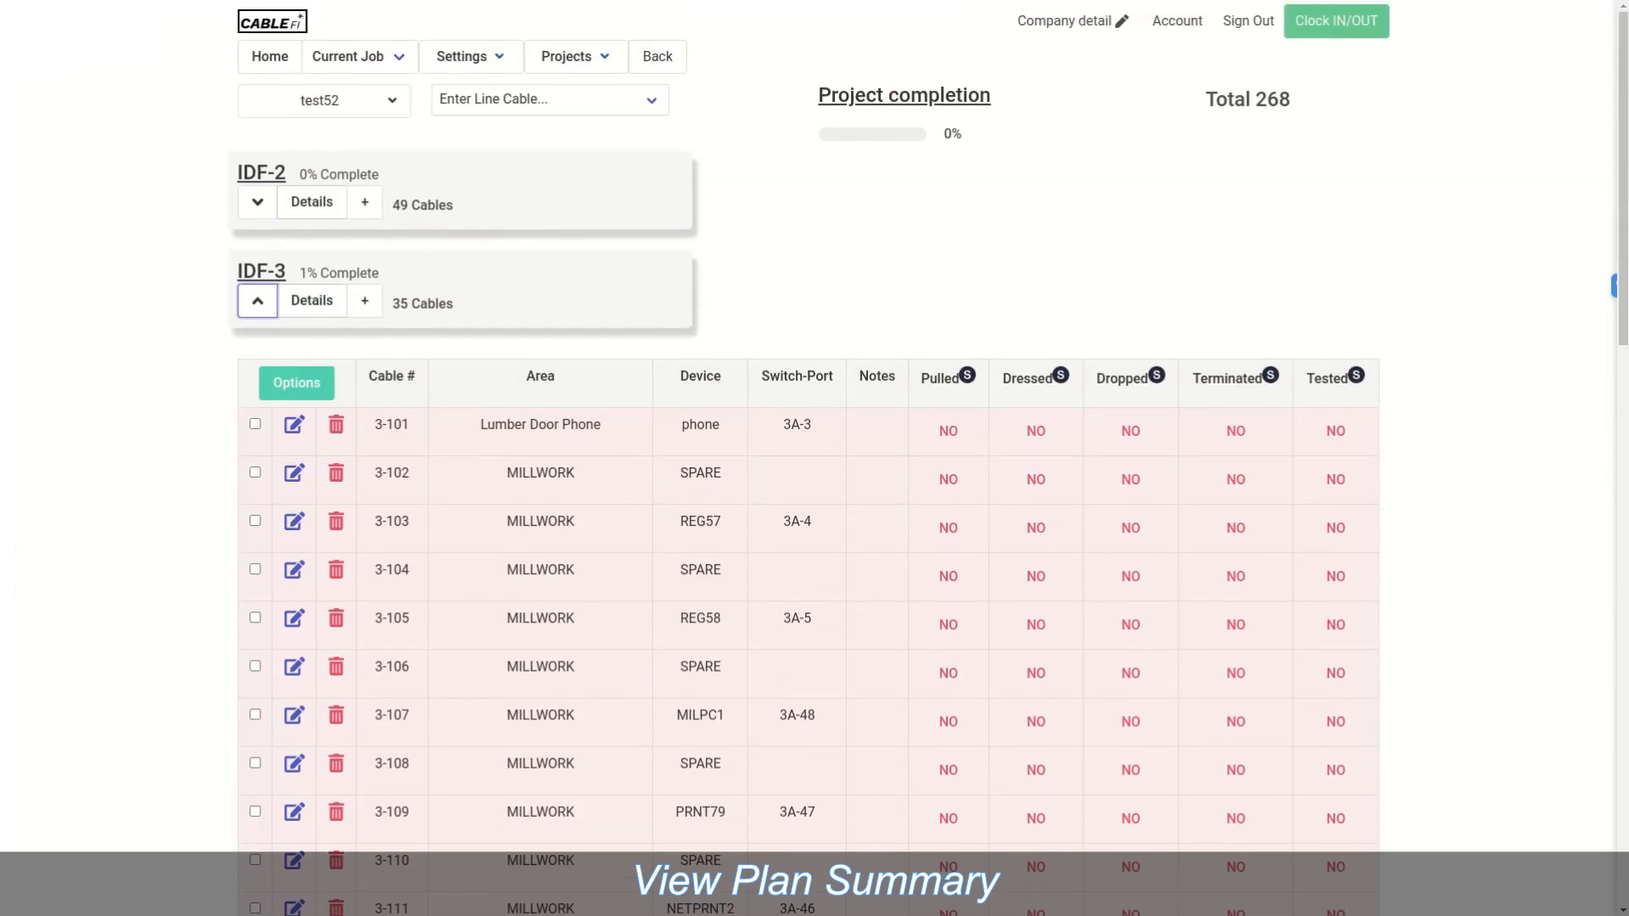
left_click(257, 301)
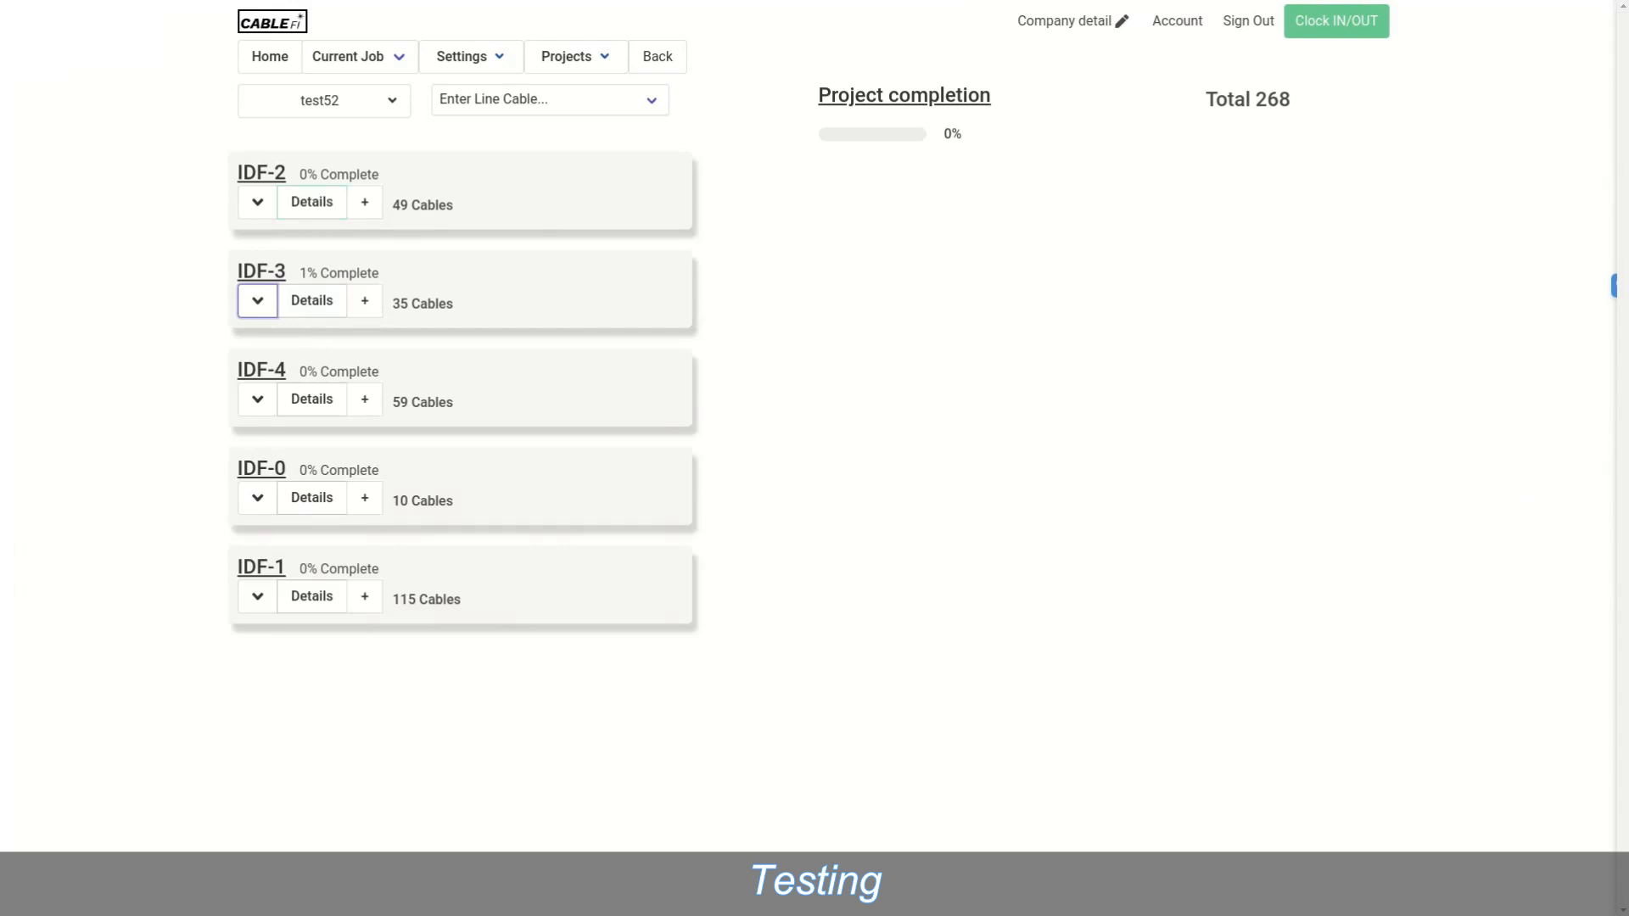
left_click(324, 101)
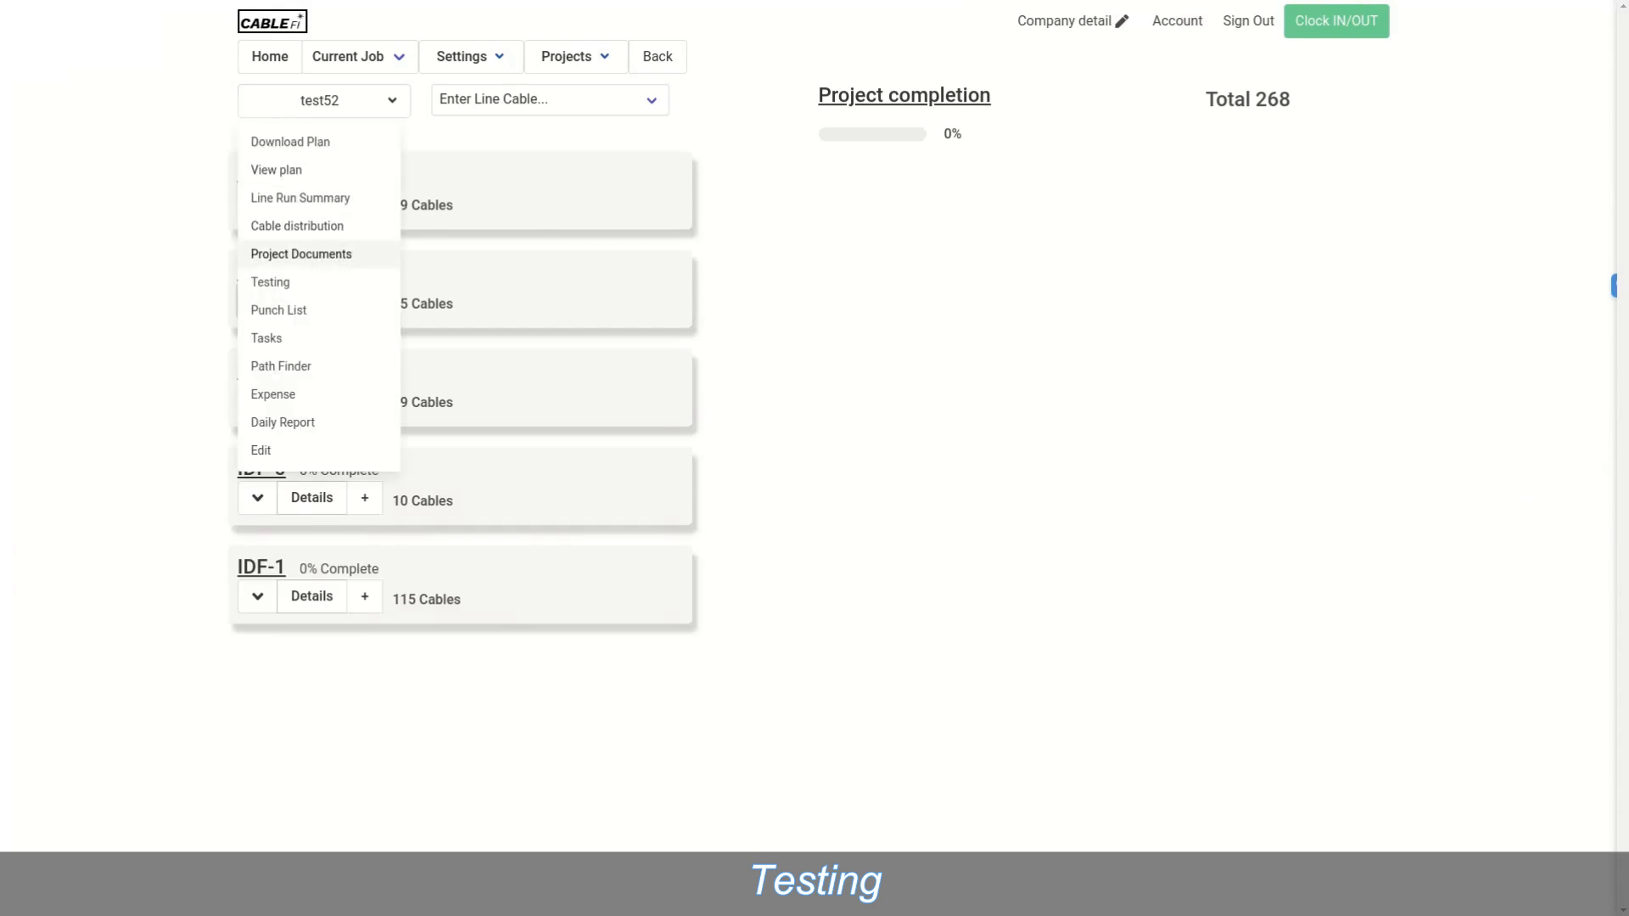
left_click(270, 282)
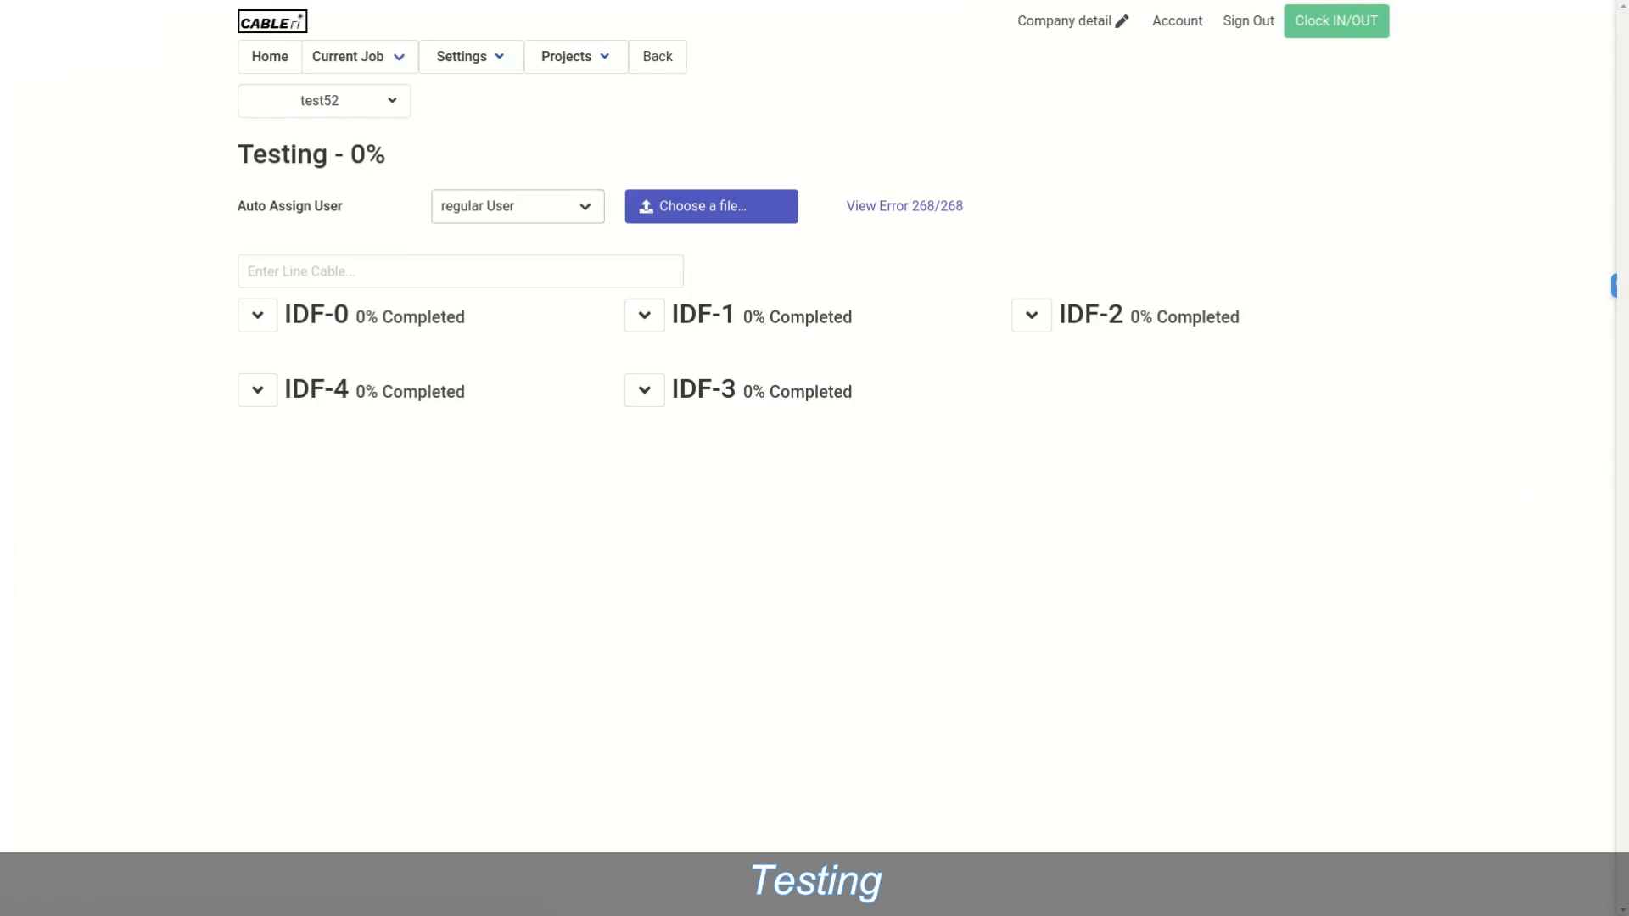
Step: Auto-assign cables to super user and set cable 1-101's test state to Reterminate
left_click(518, 206)
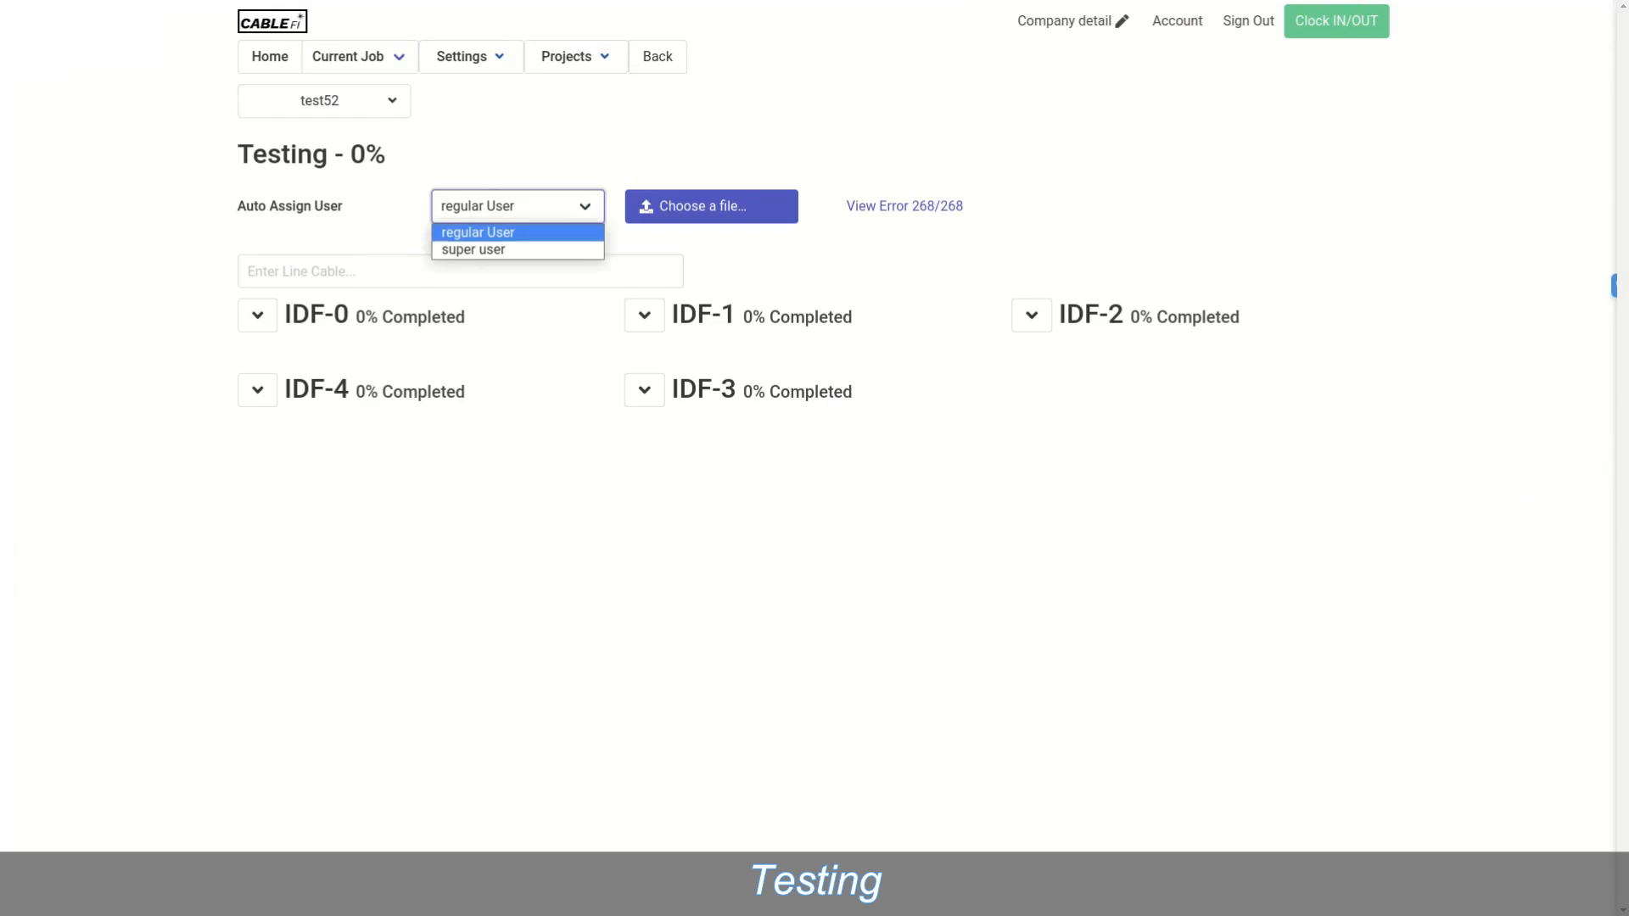
left_click(518, 250)
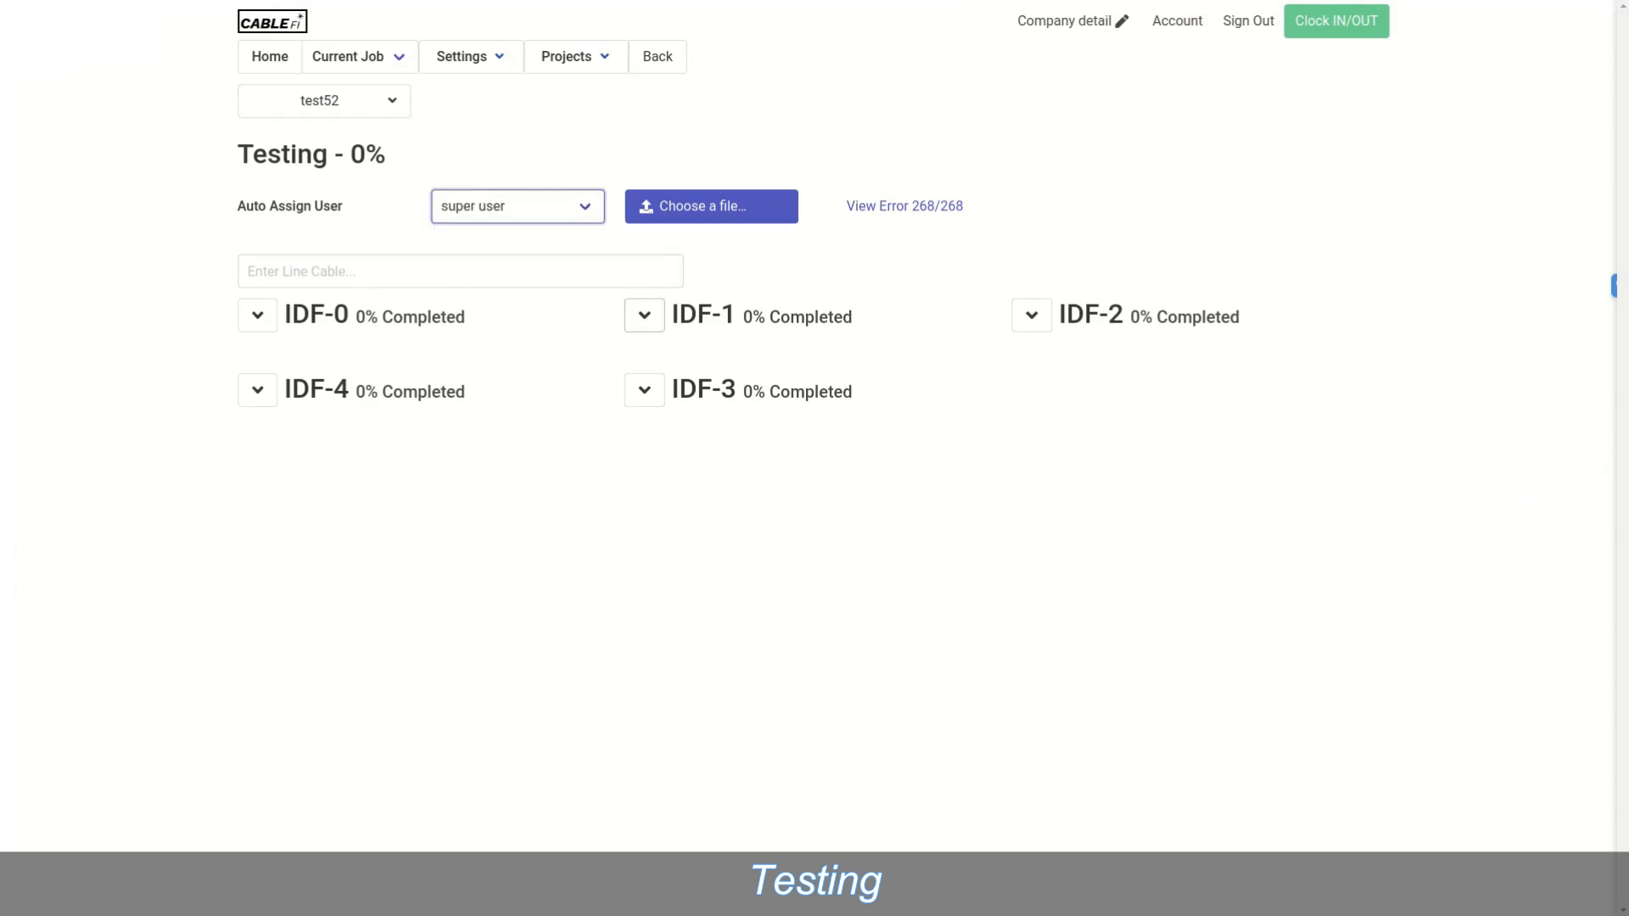
left_click(644, 314)
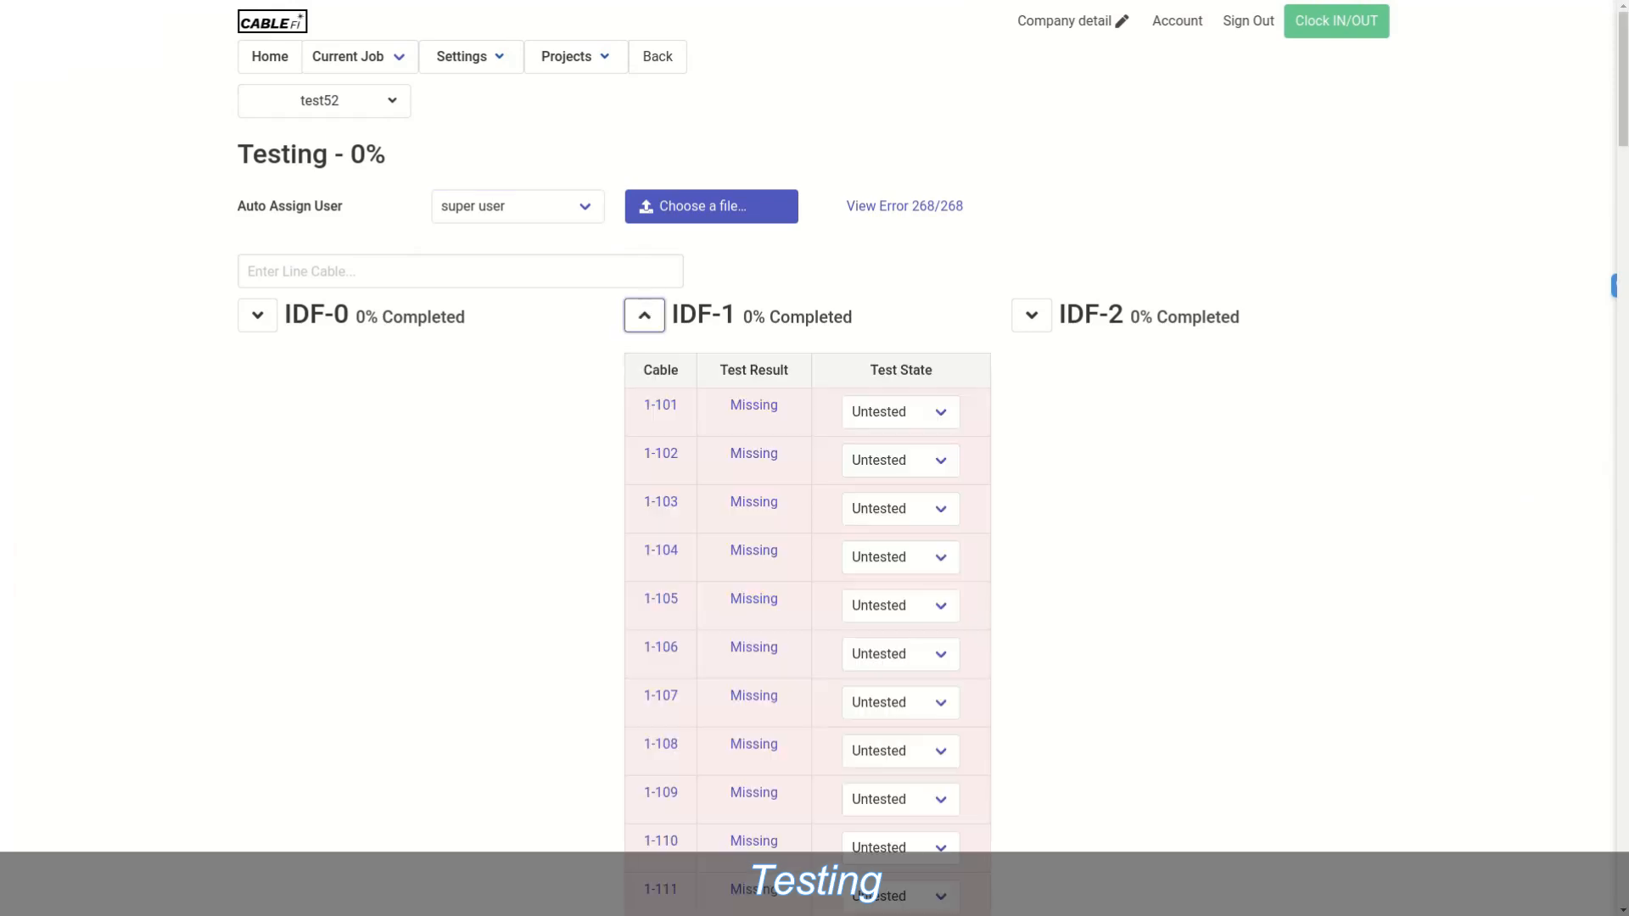
left_click(901, 412)
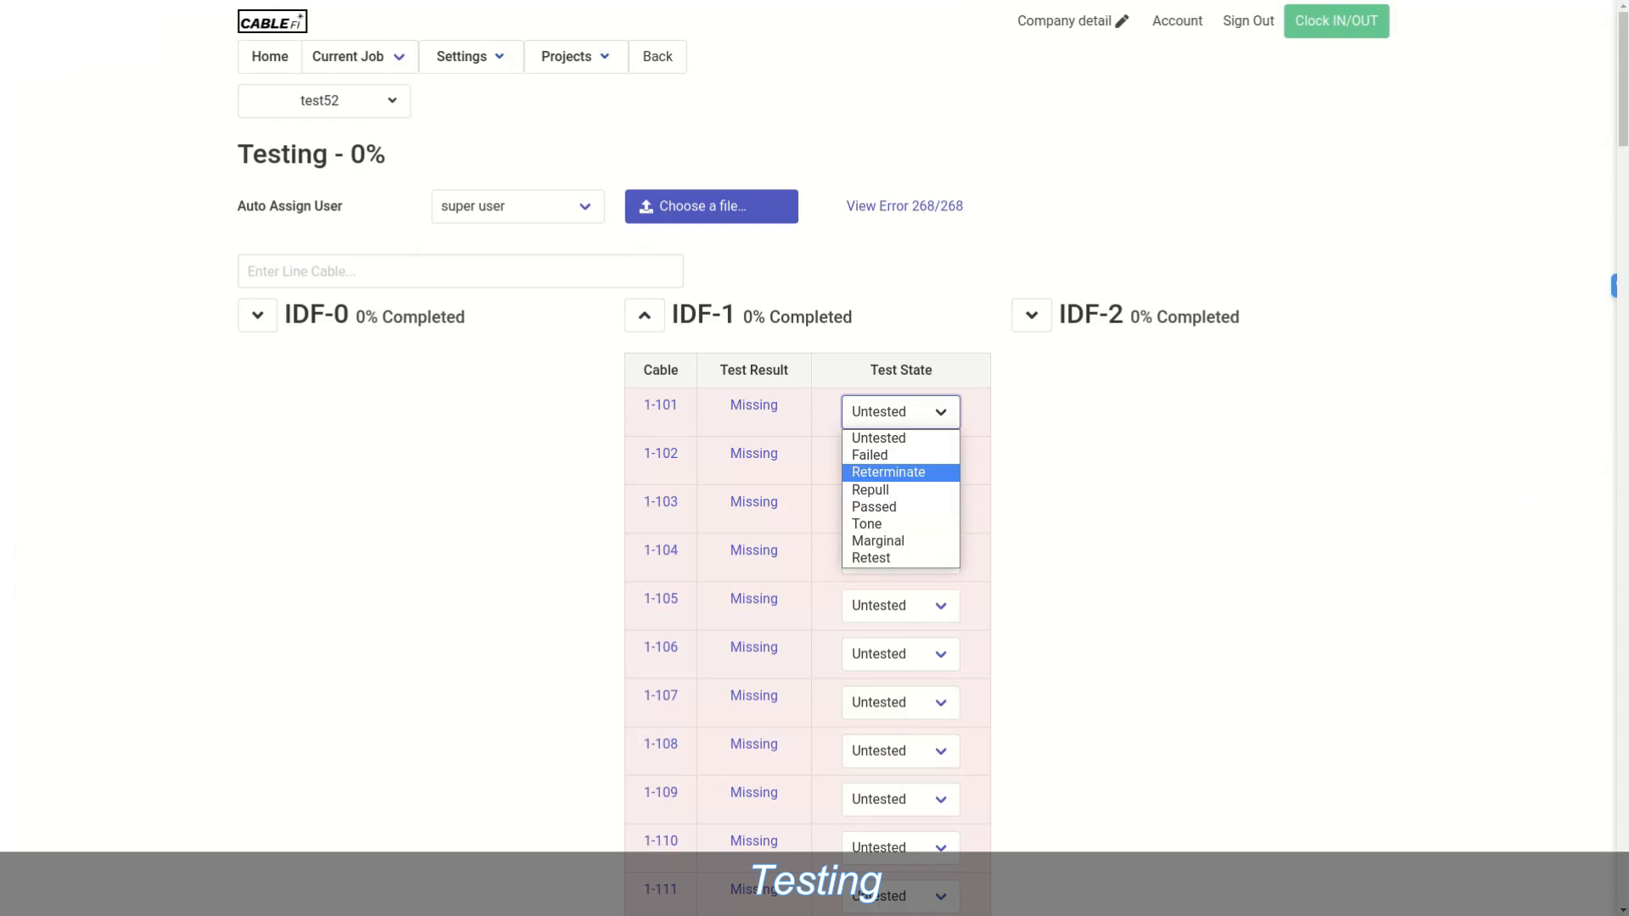
key("Down")
key("Down")
key("Down")
key("Down")
key("Down")
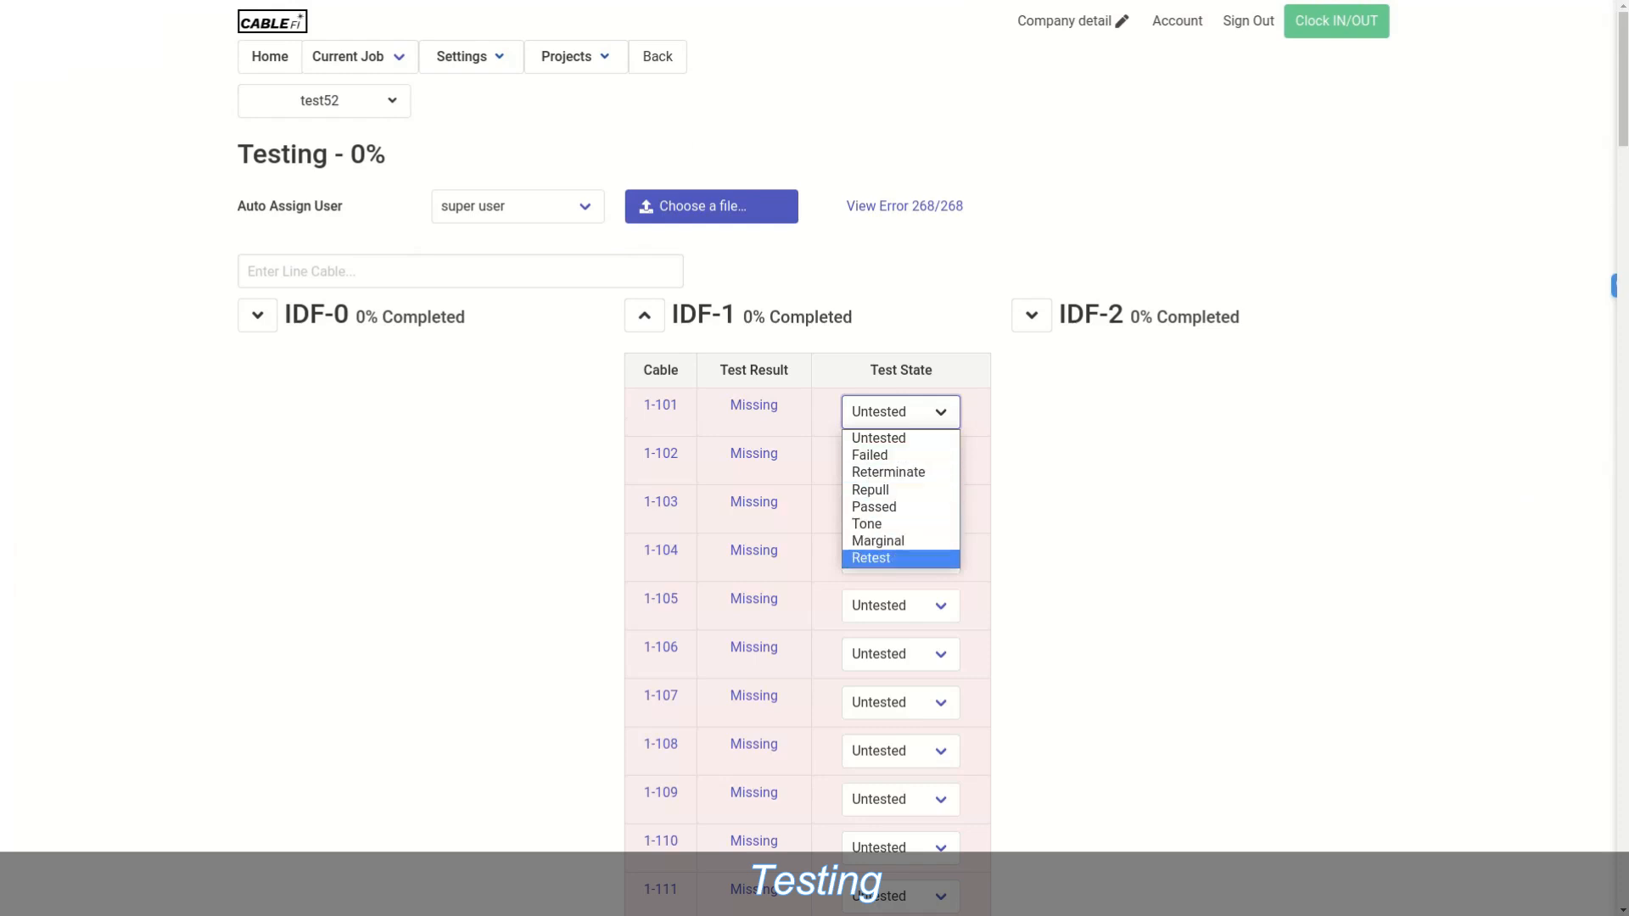
key("Up")
key("Up")
key("Up")
key("Up")
key("Up")
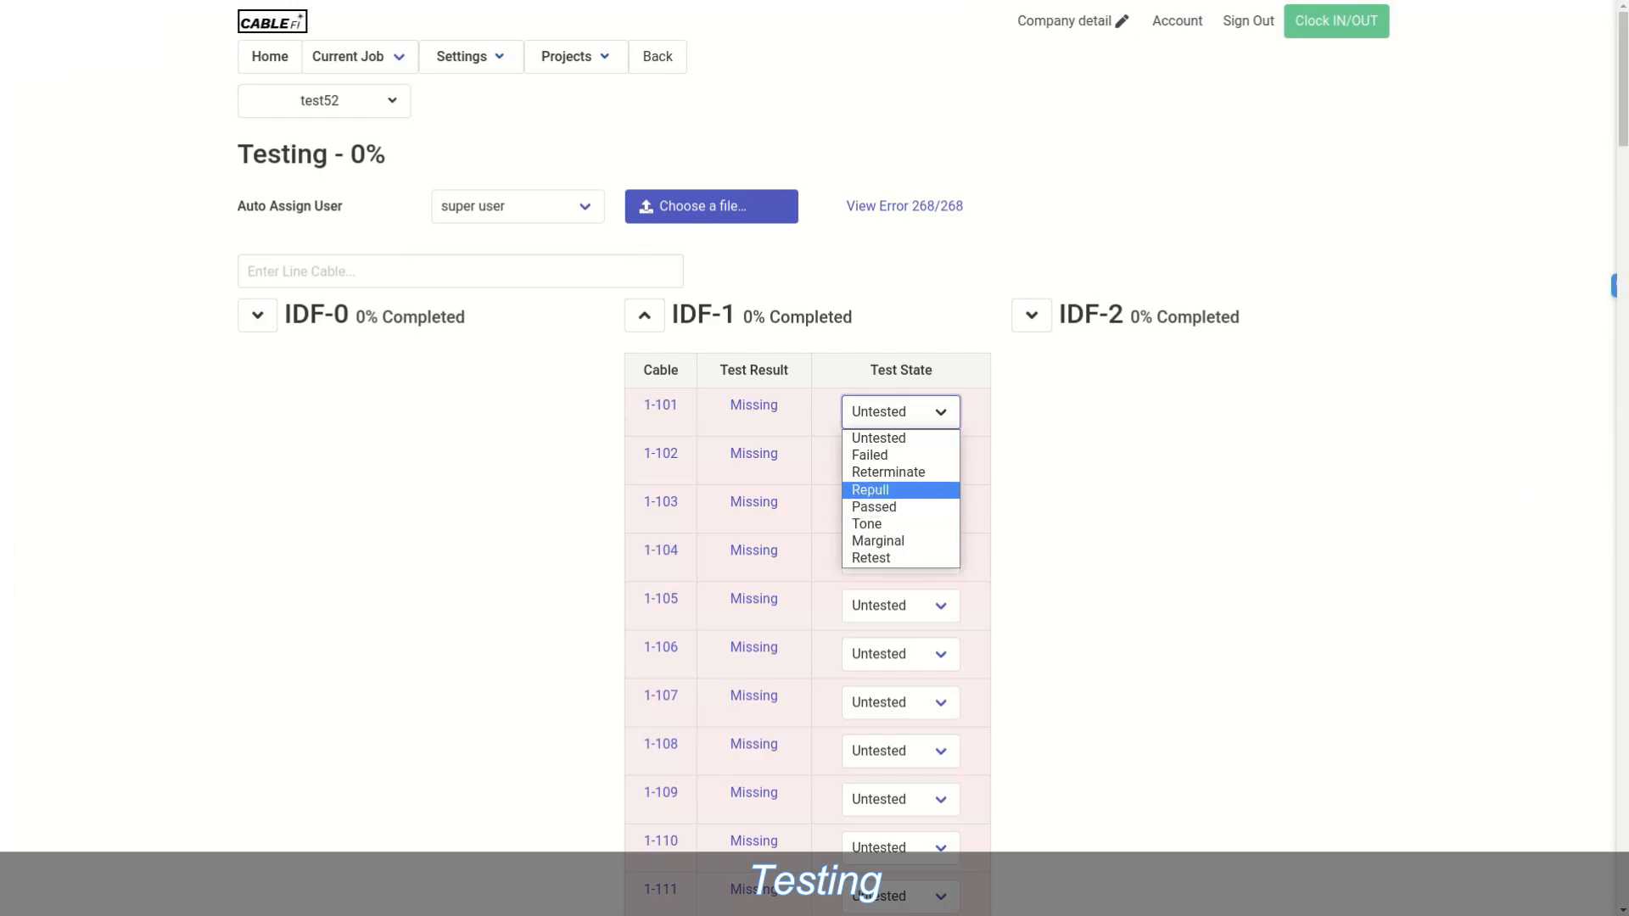
key("Return")
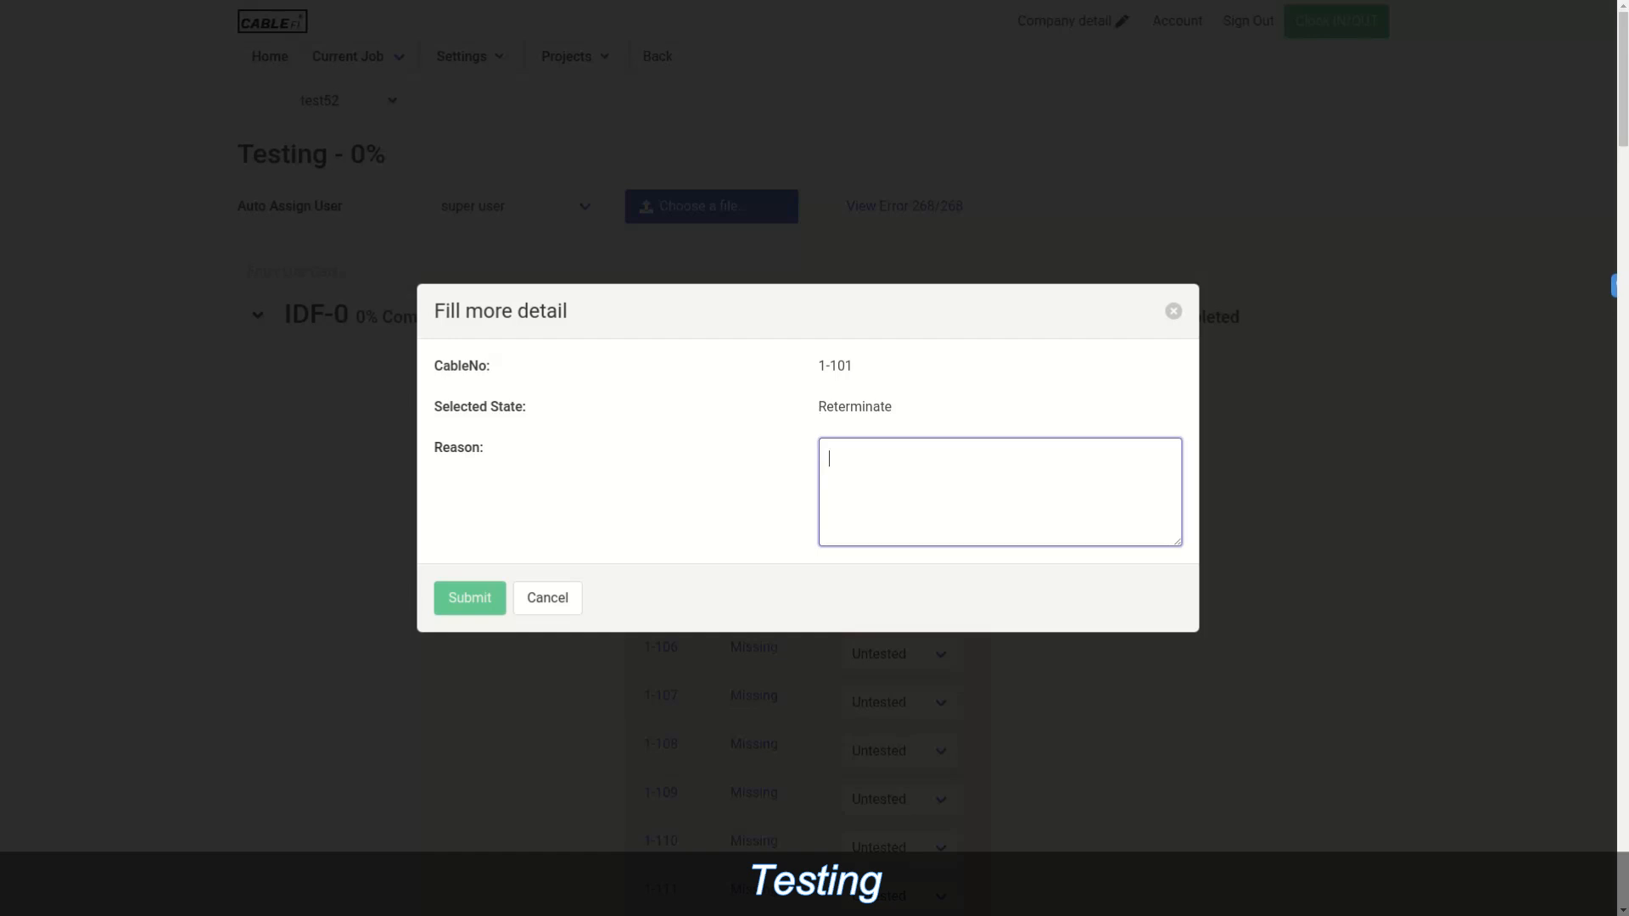
Step: Submit 'blue green swapped' as the reterminate reason, then view and close cable 1-101's details
type("blue green swappr")
key("BackSpace")
type("ed")
left_click(470, 598)
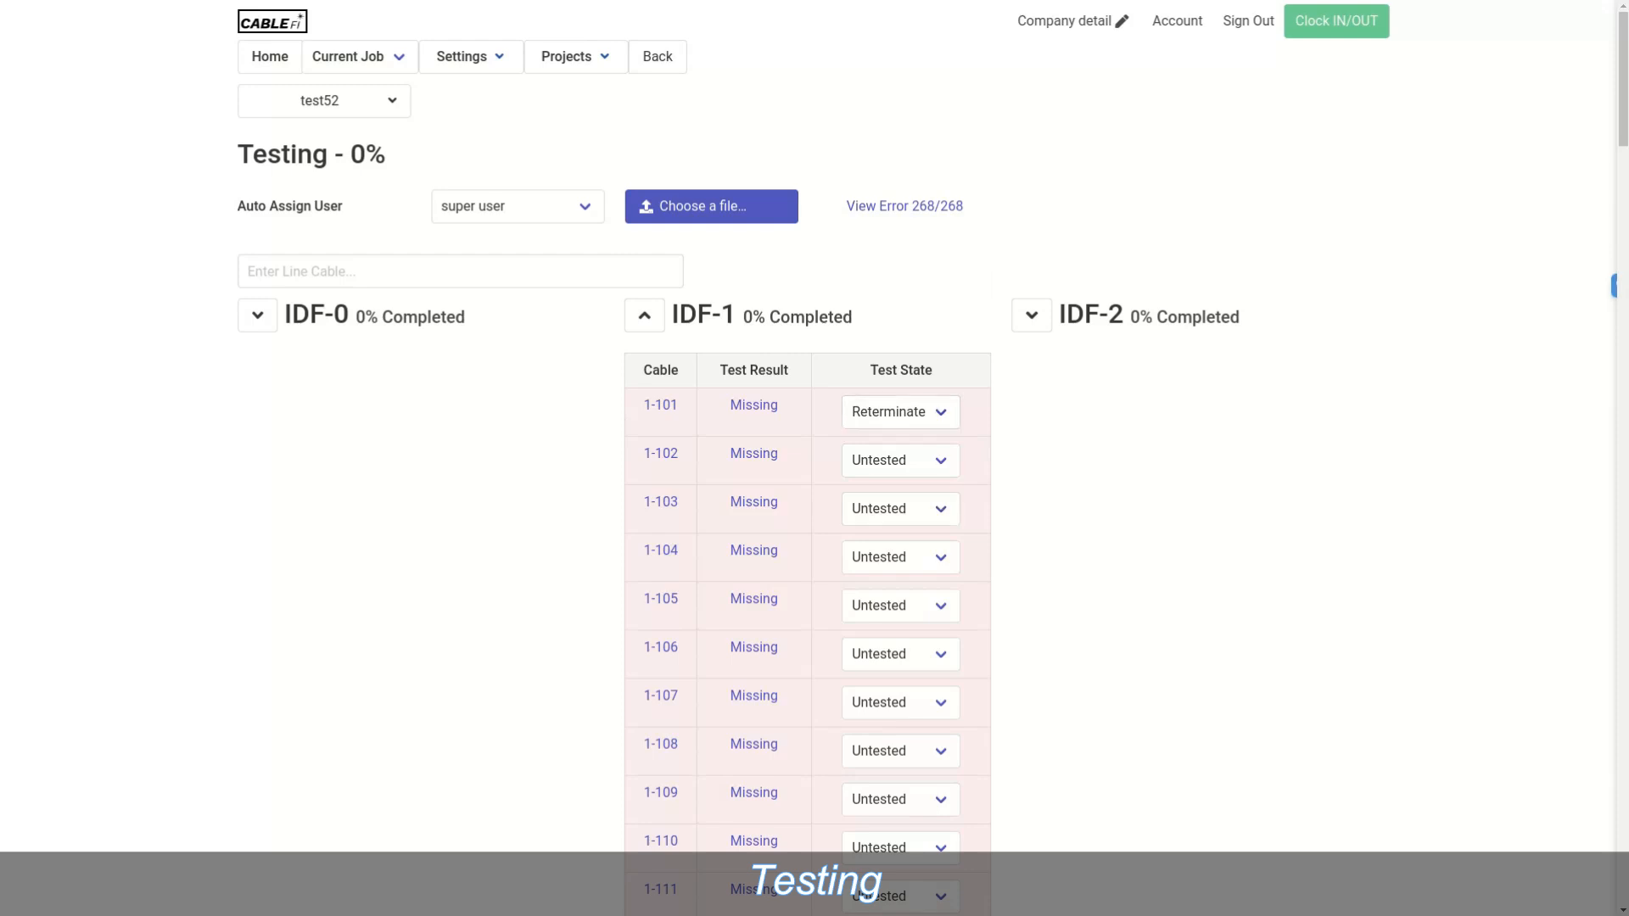
left_click(661, 404)
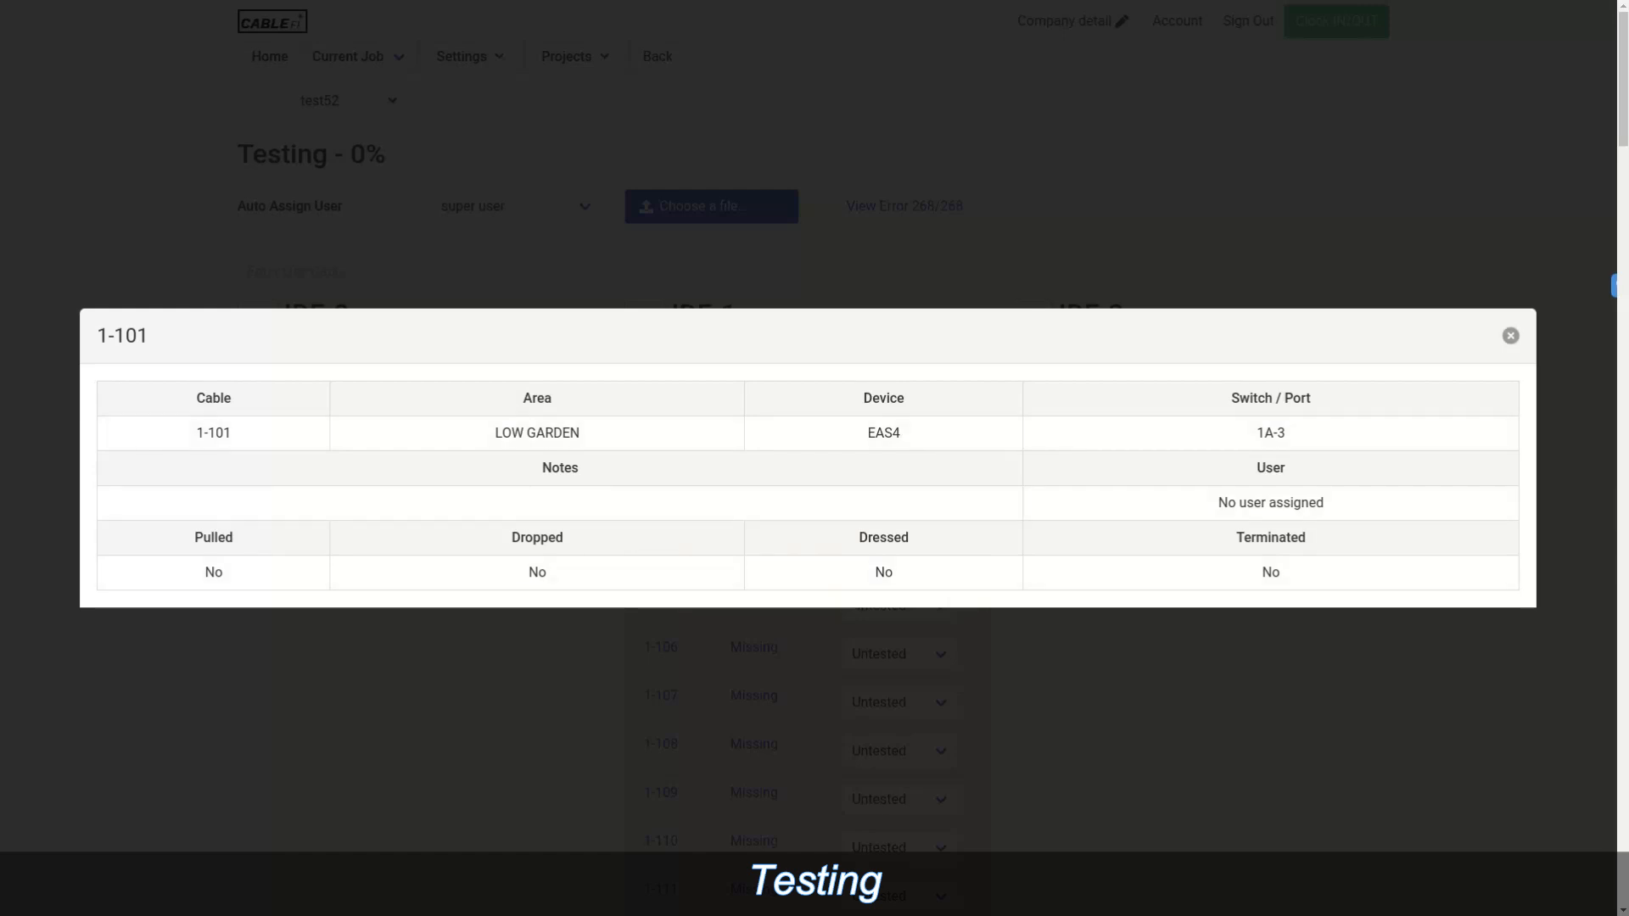
left_click(1510, 336)
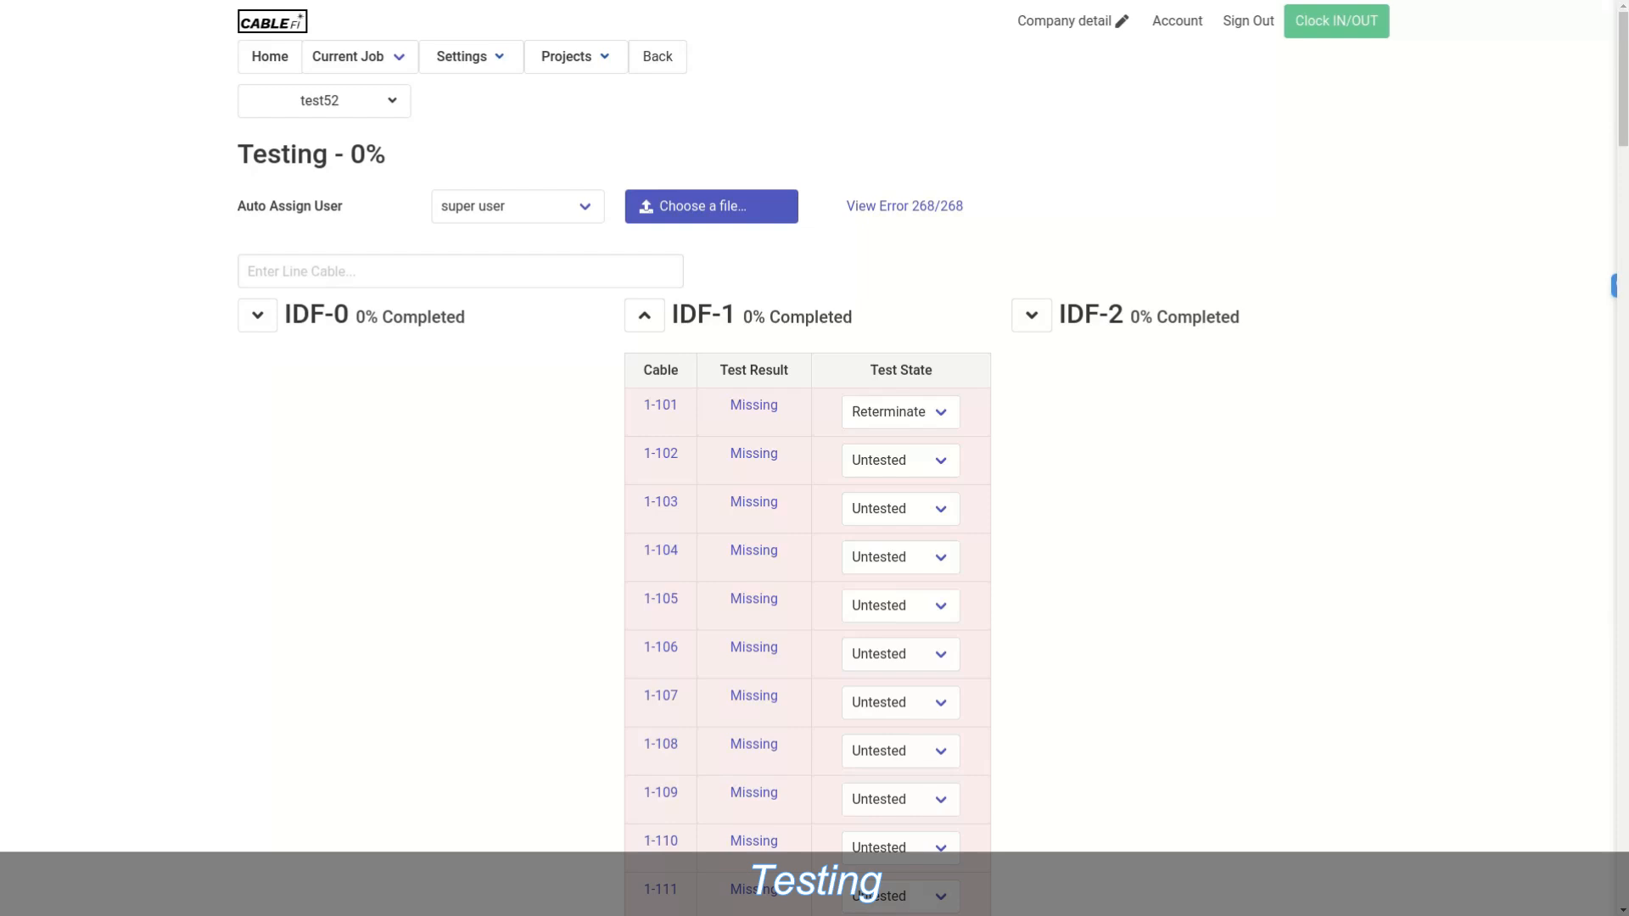
mouse_move(324, 101)
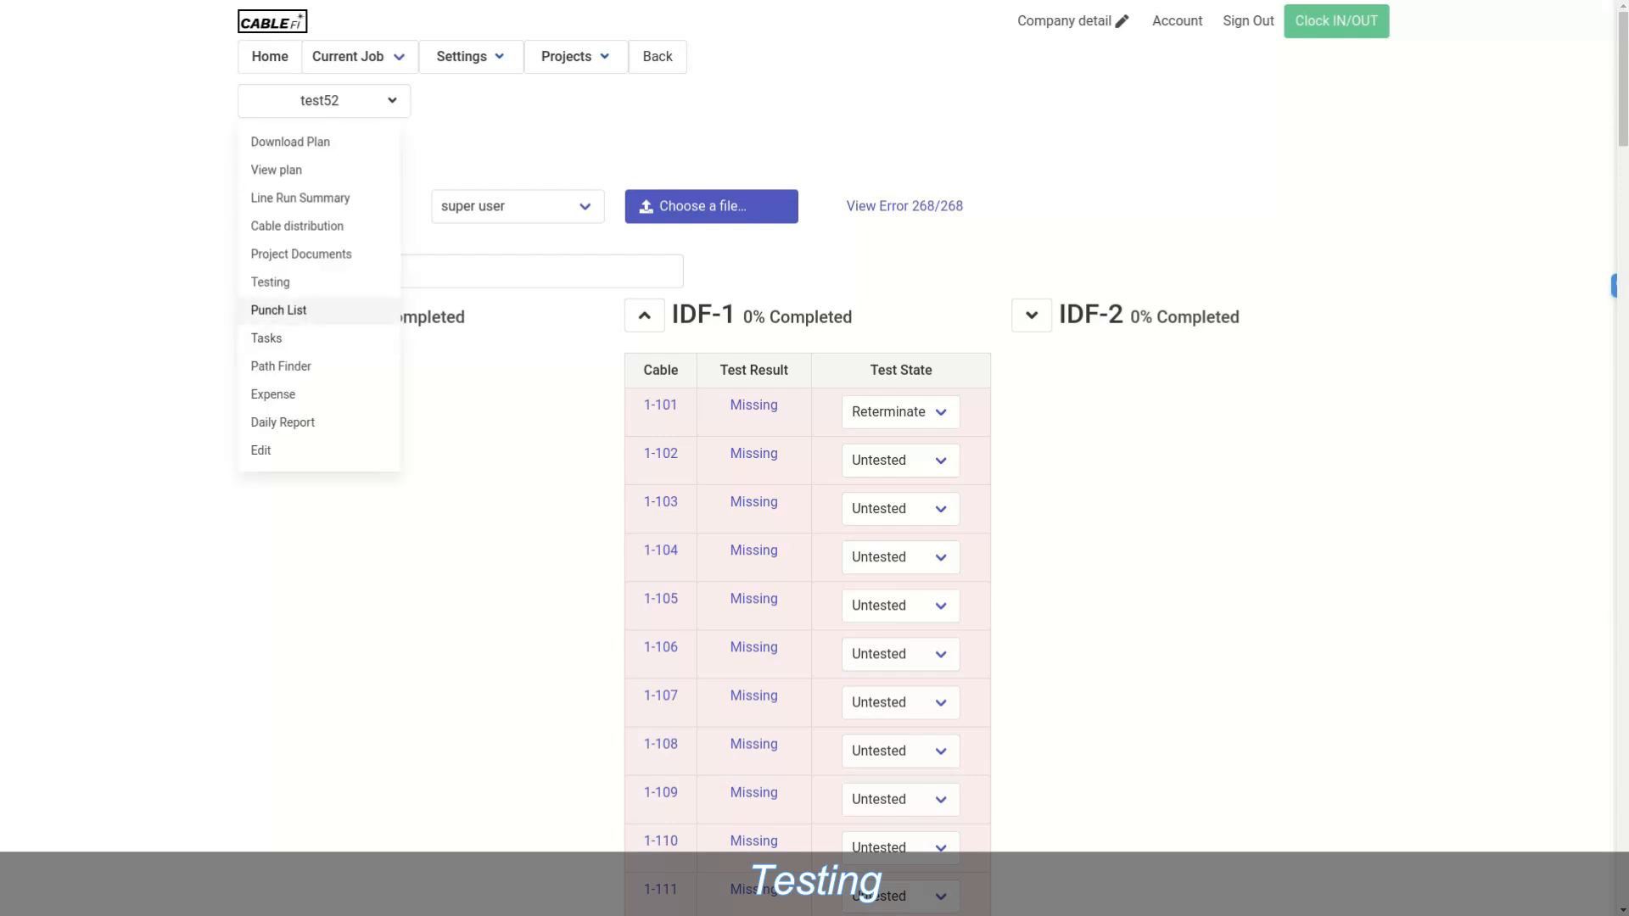
left_click(267, 337)
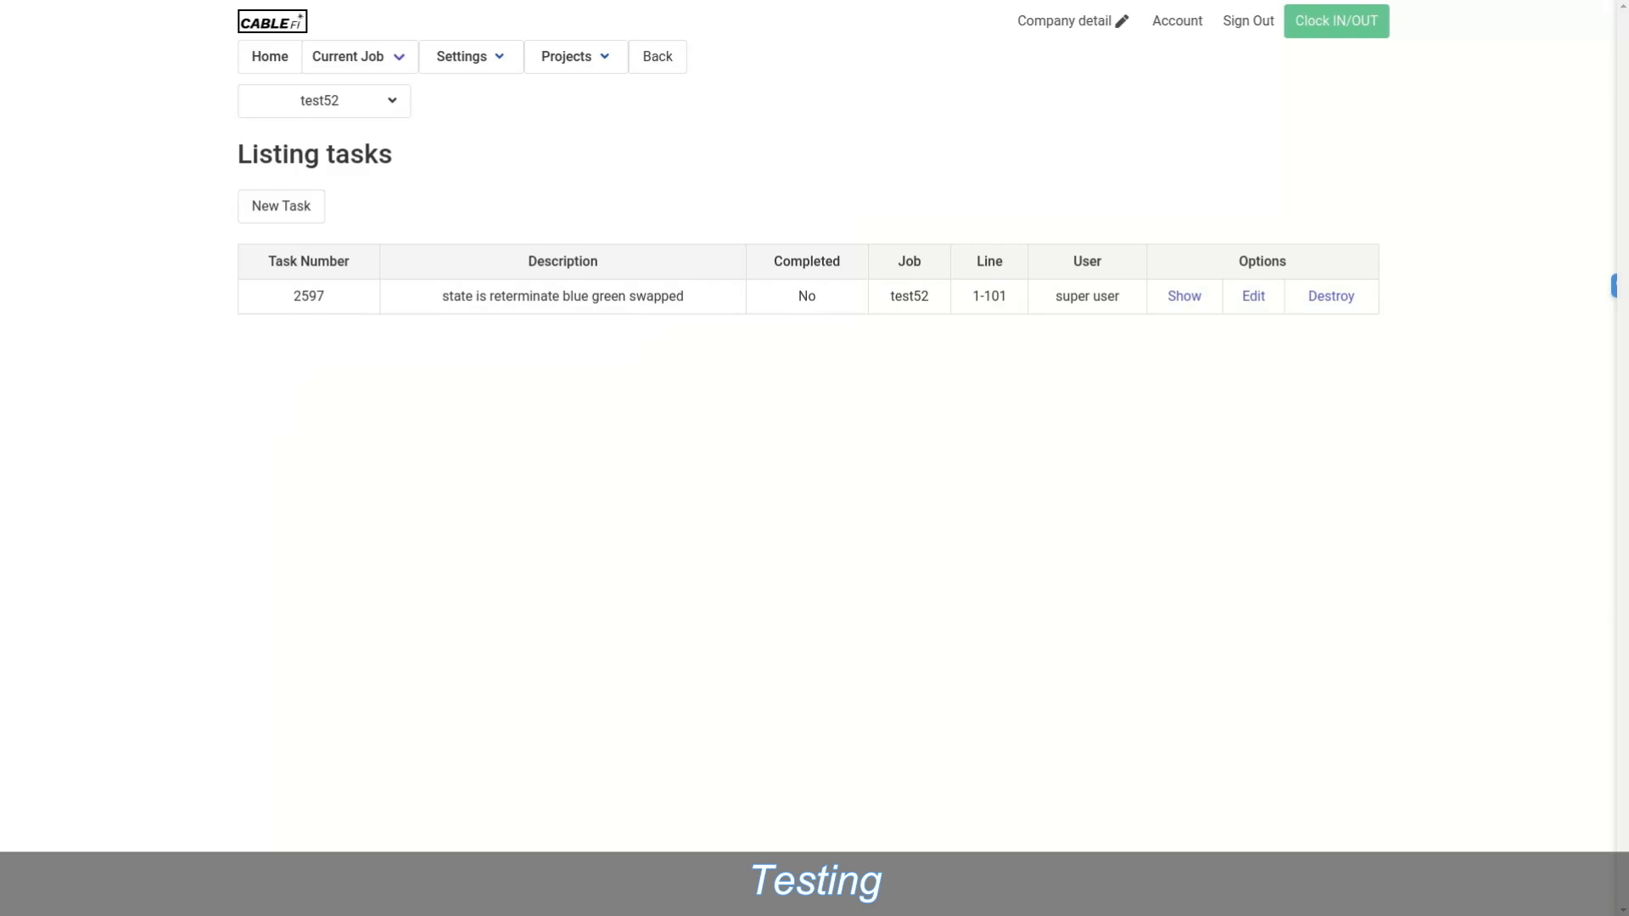
left_click(356, 56)
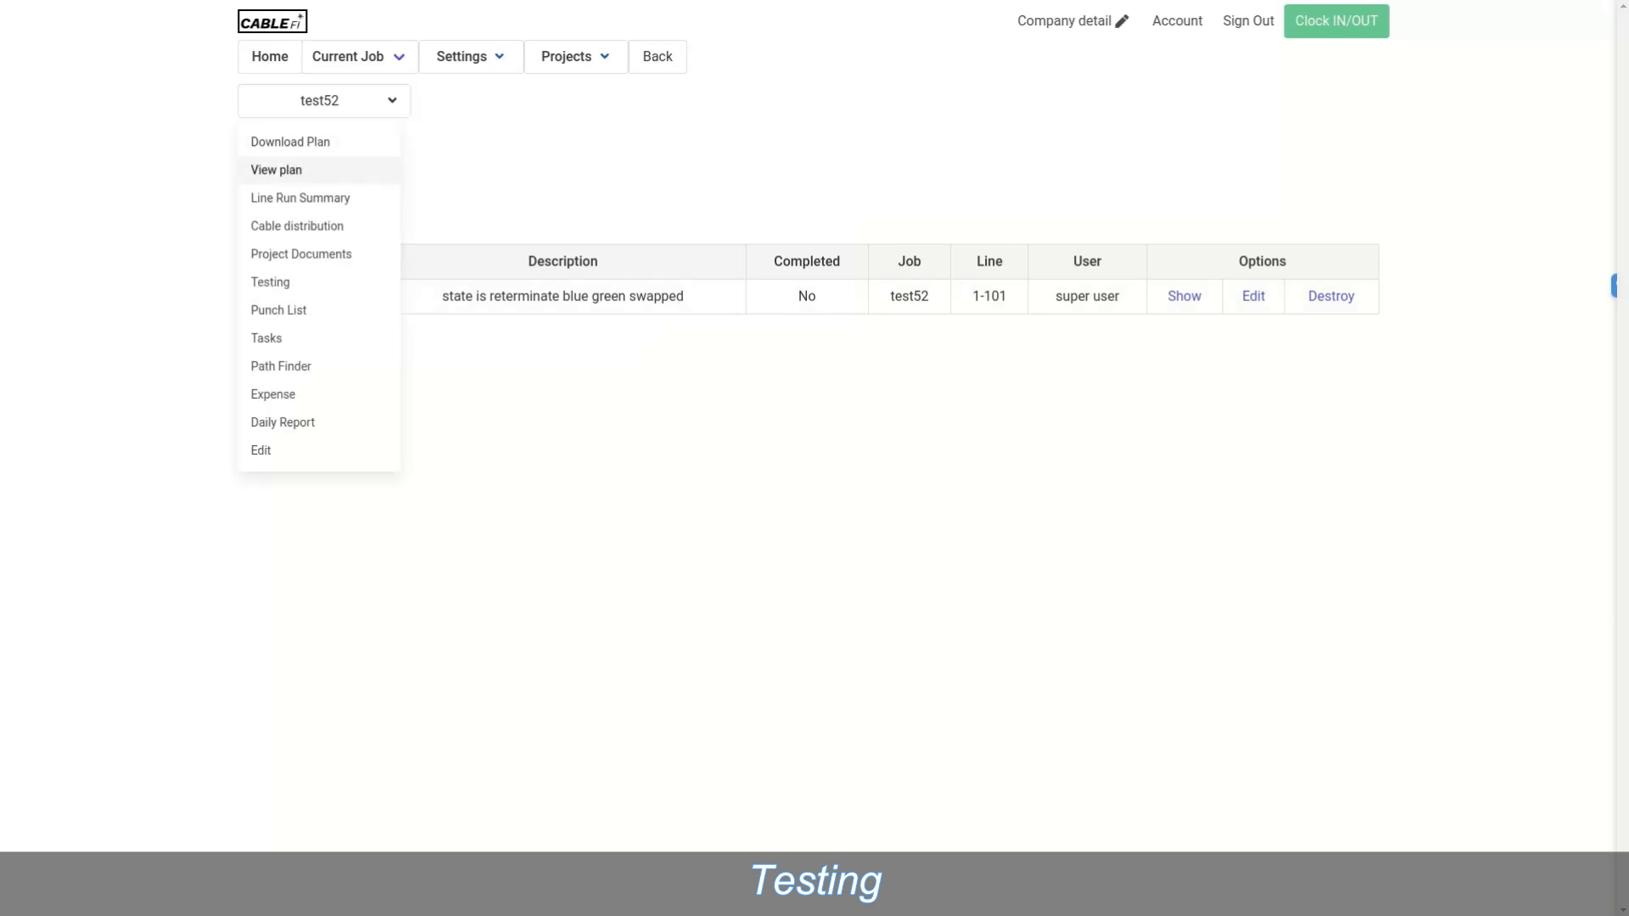
left_click(288, 283)
left_click(645, 315)
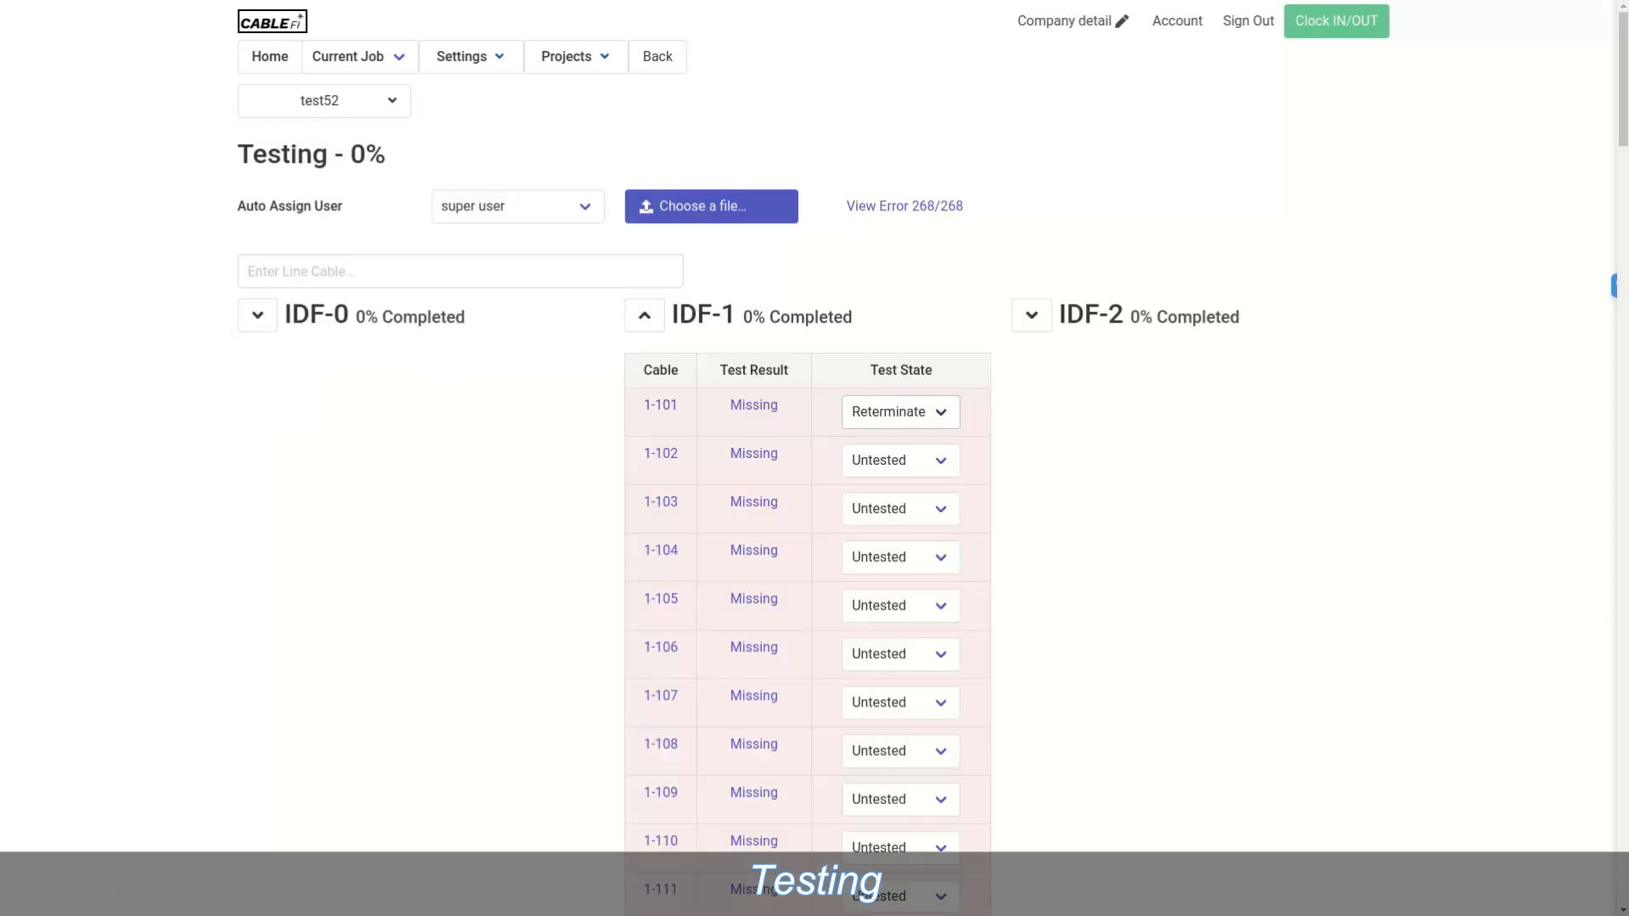
Step: Change cable 1-101's test state to Retest and collapse the IDF-1 table
left_click(900, 412)
left_click(882, 556)
left_click(643, 315)
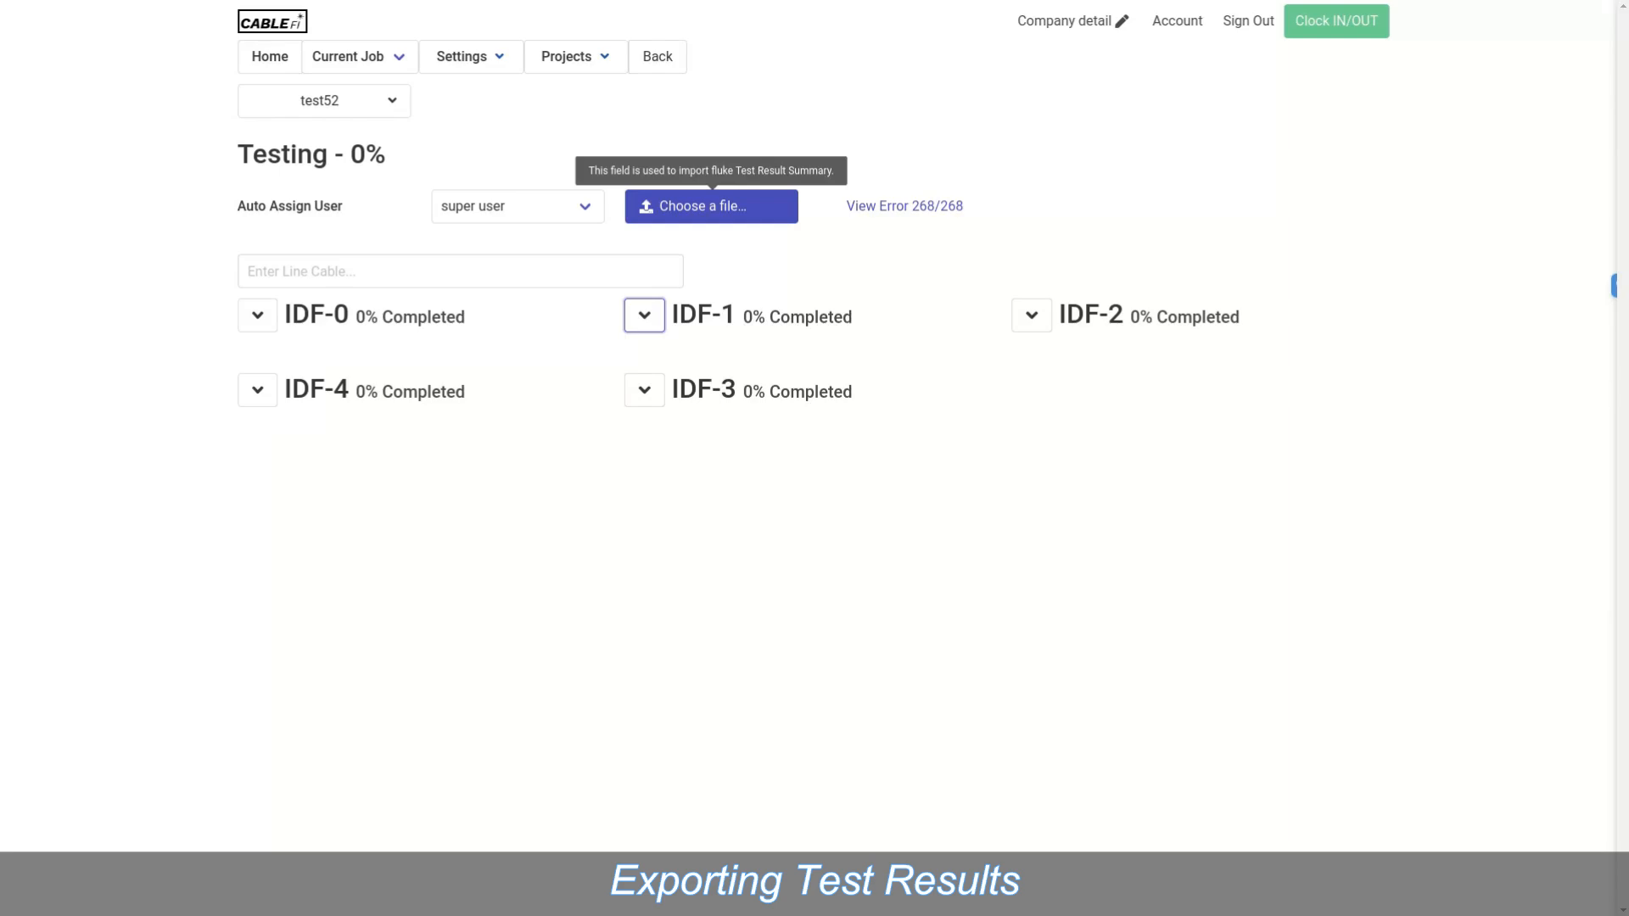
Step: Import index.xml from Downloads > Demo Docs as test52's test result summary
left_click(711, 206)
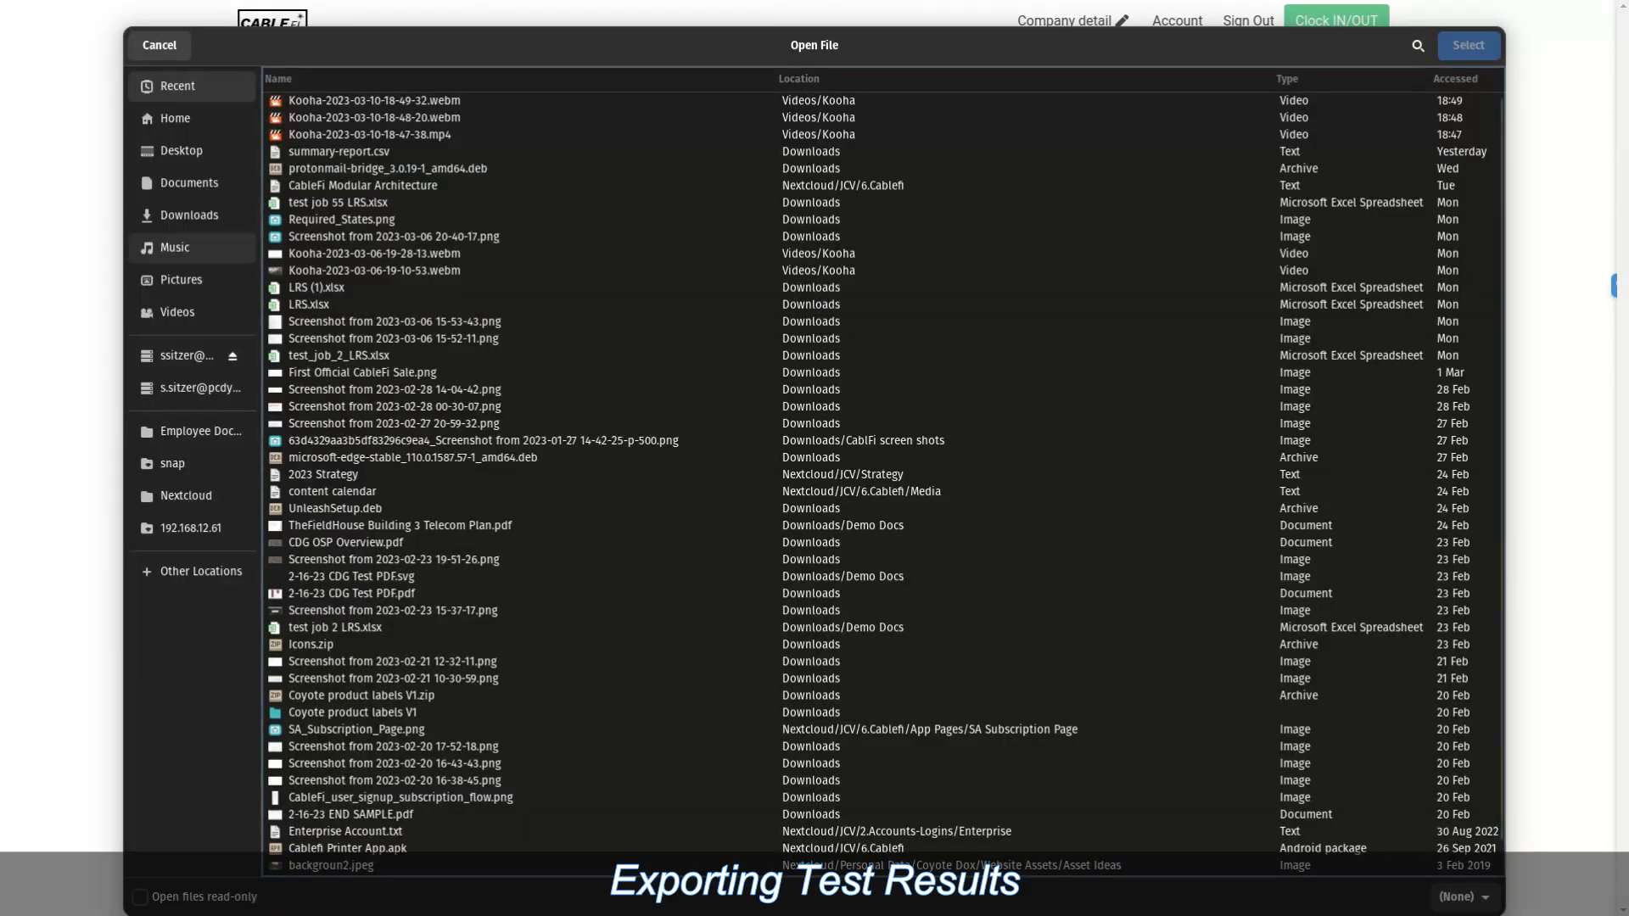
left_click(189, 215)
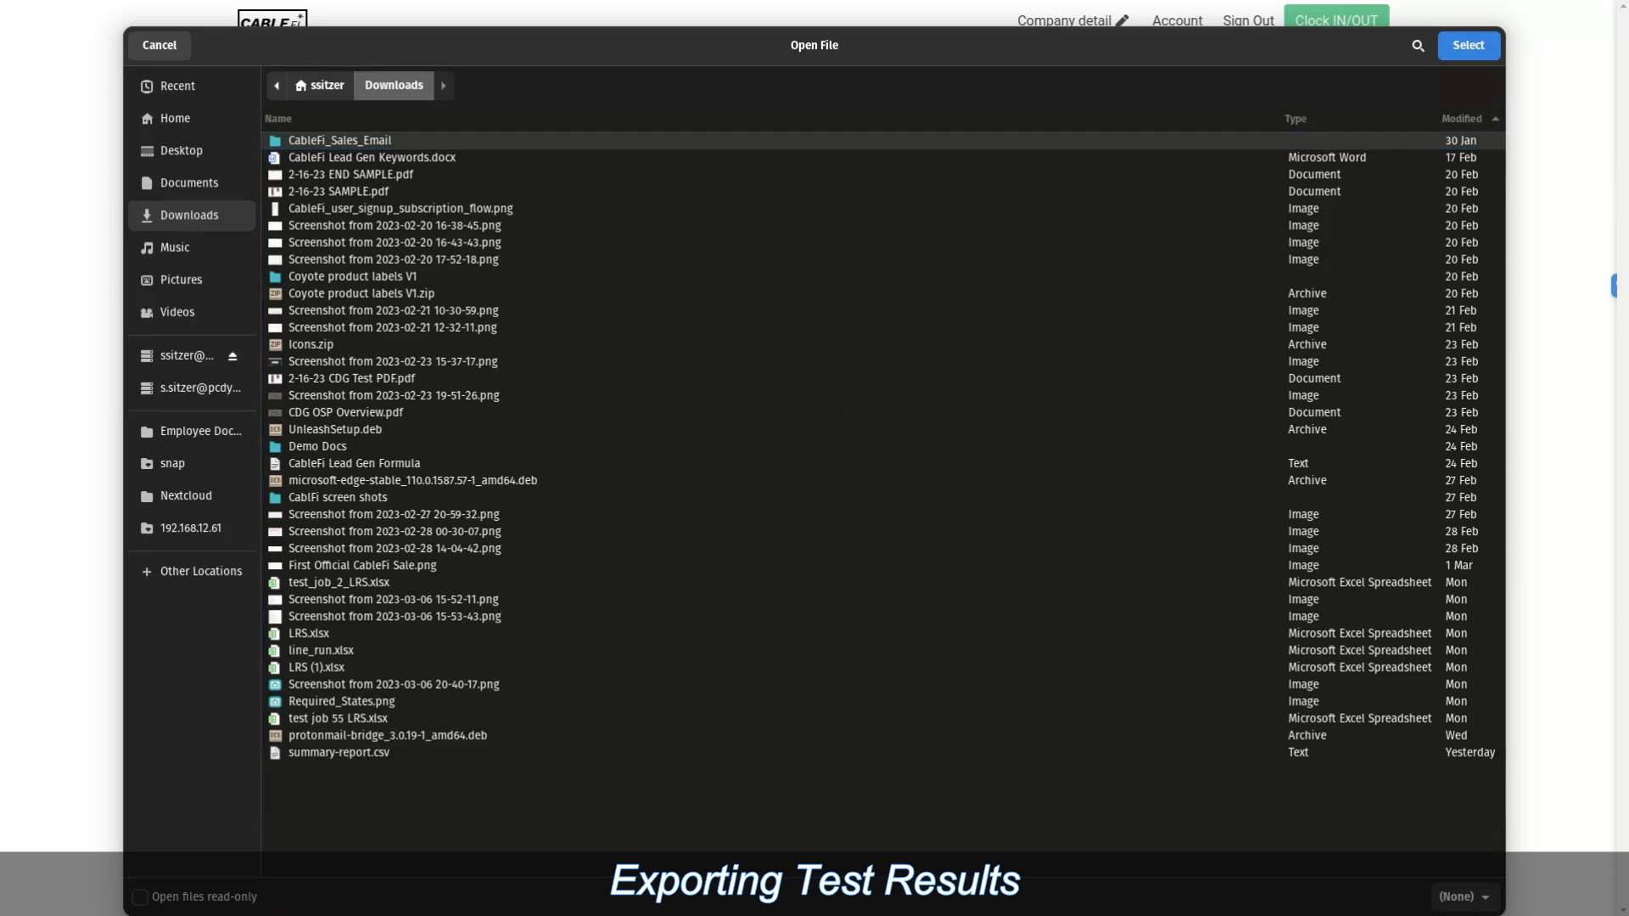
double_click(317, 447)
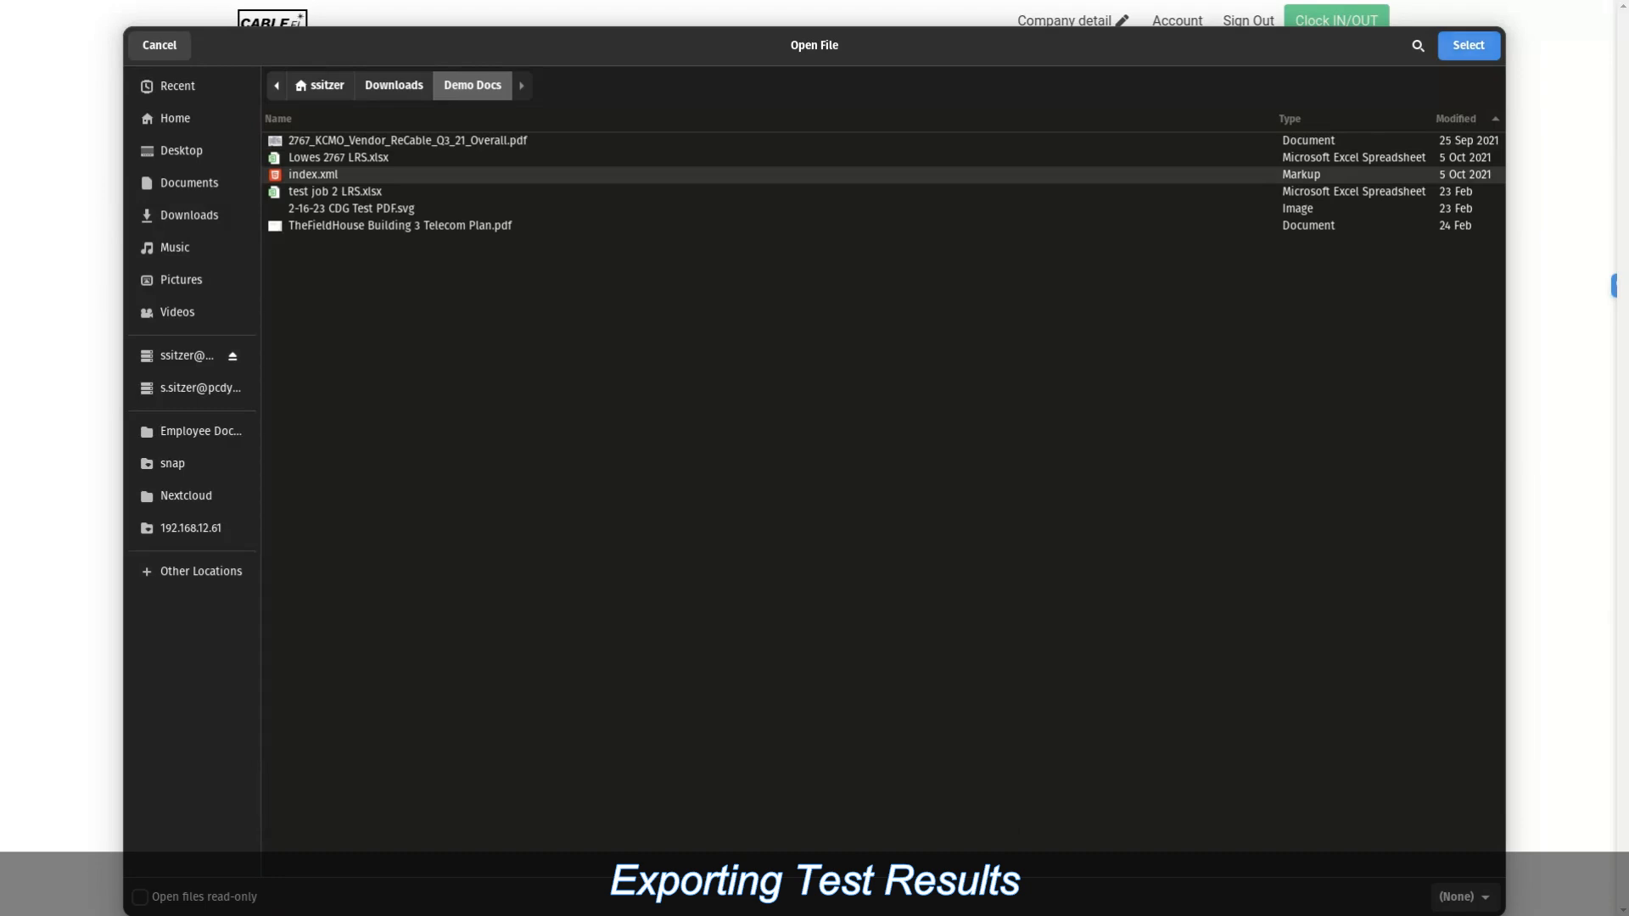
left_click(1468, 45)
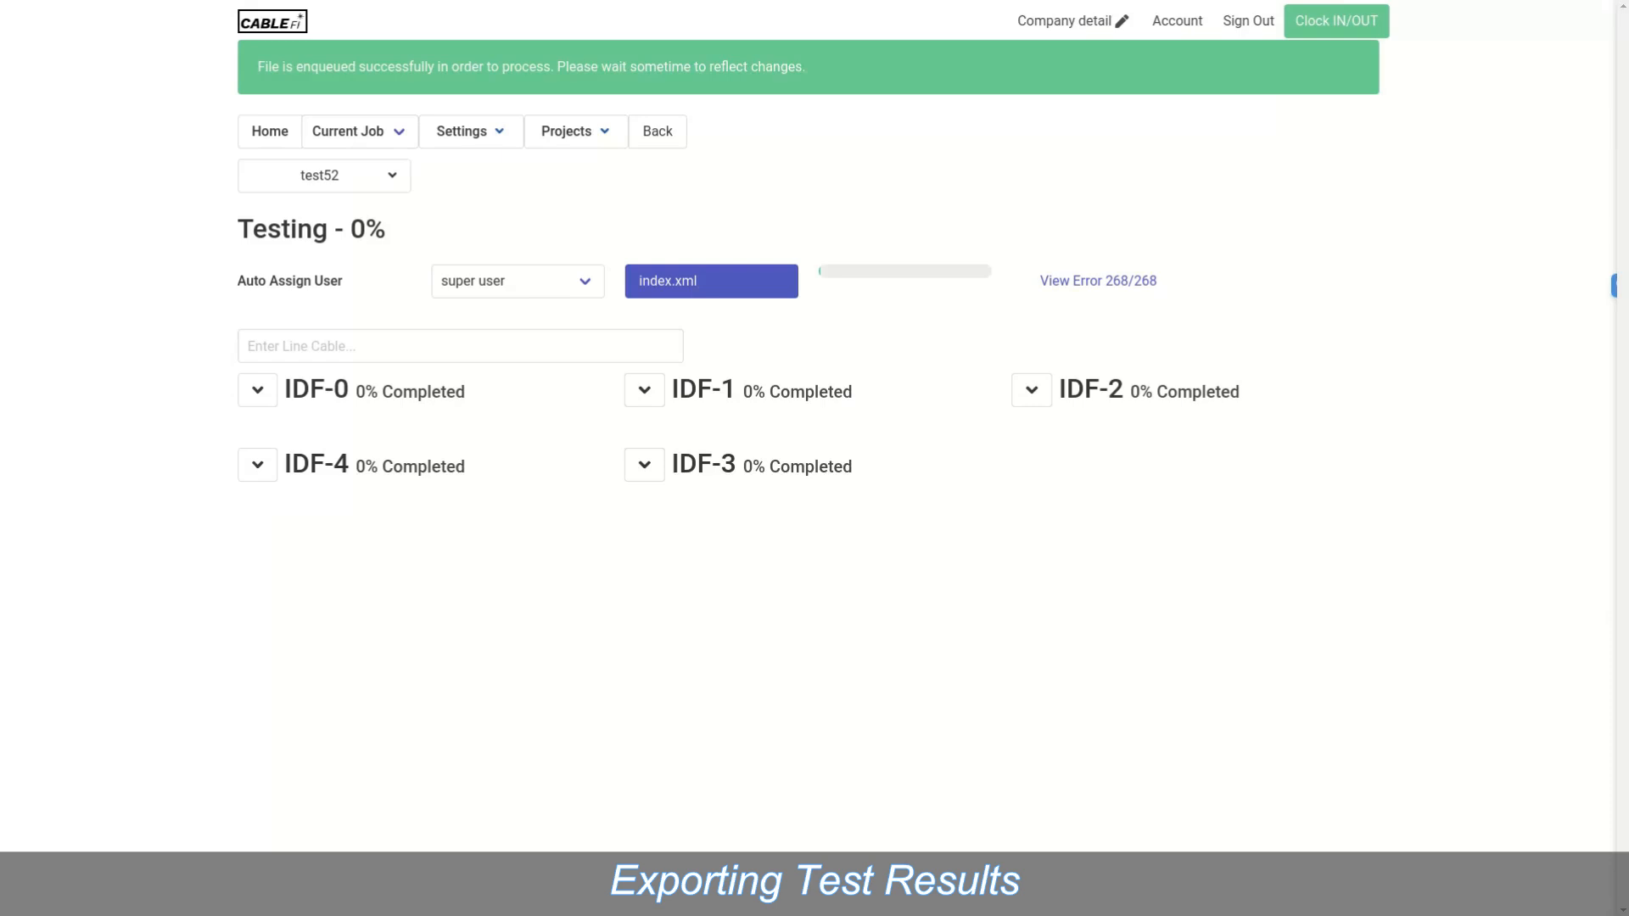
left_click(1098, 280)
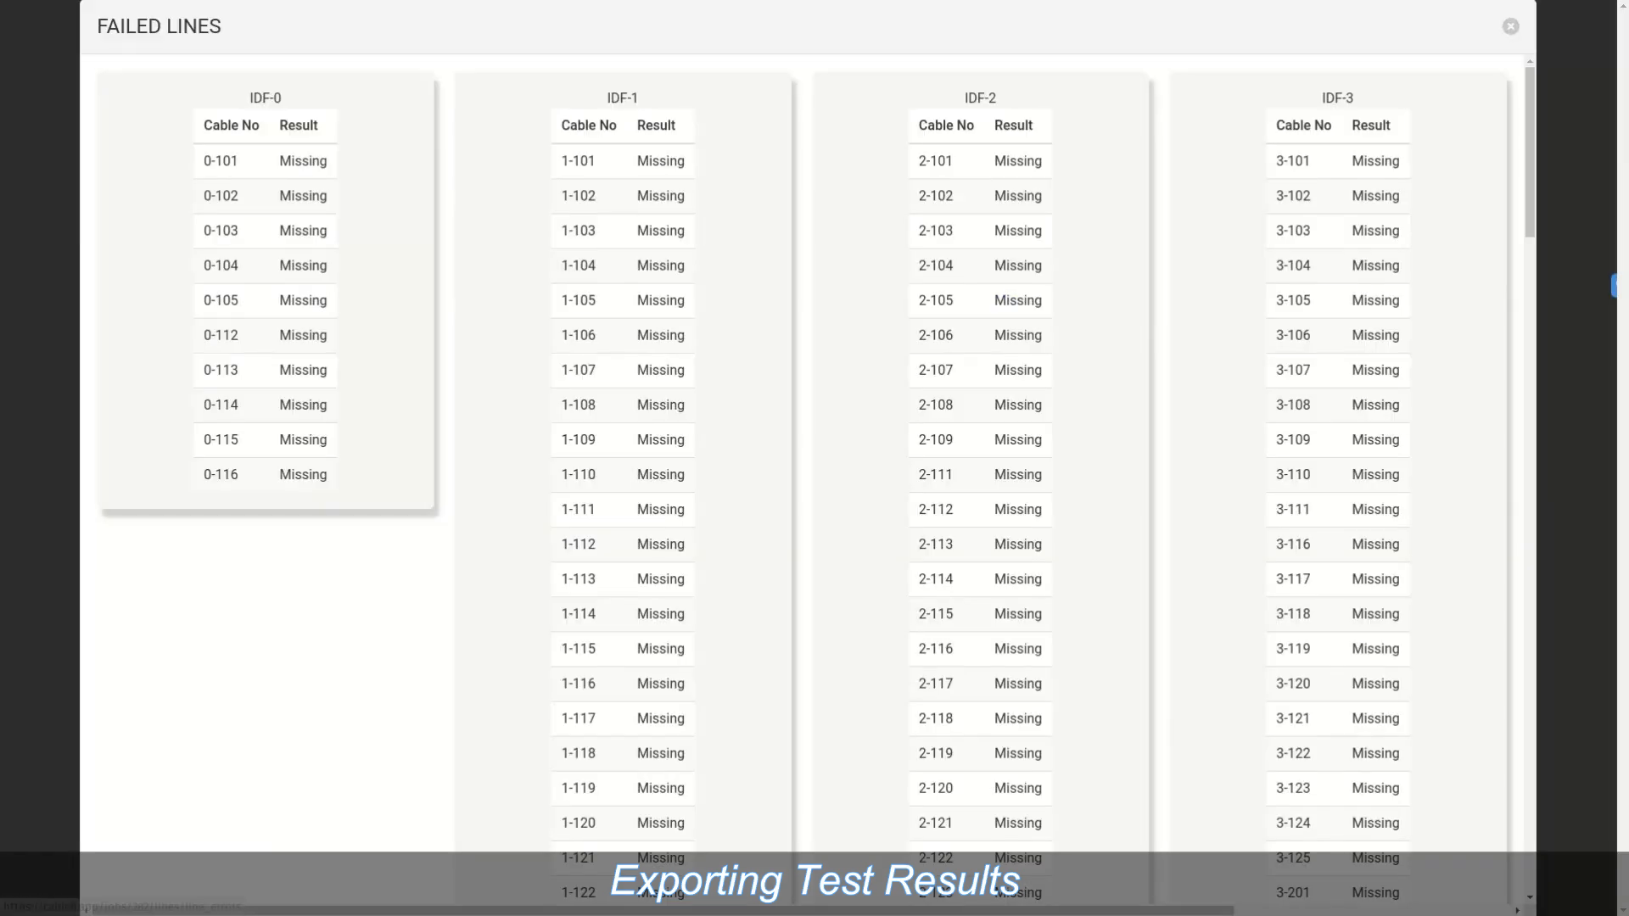
scroll(808, 479, "down", 20)
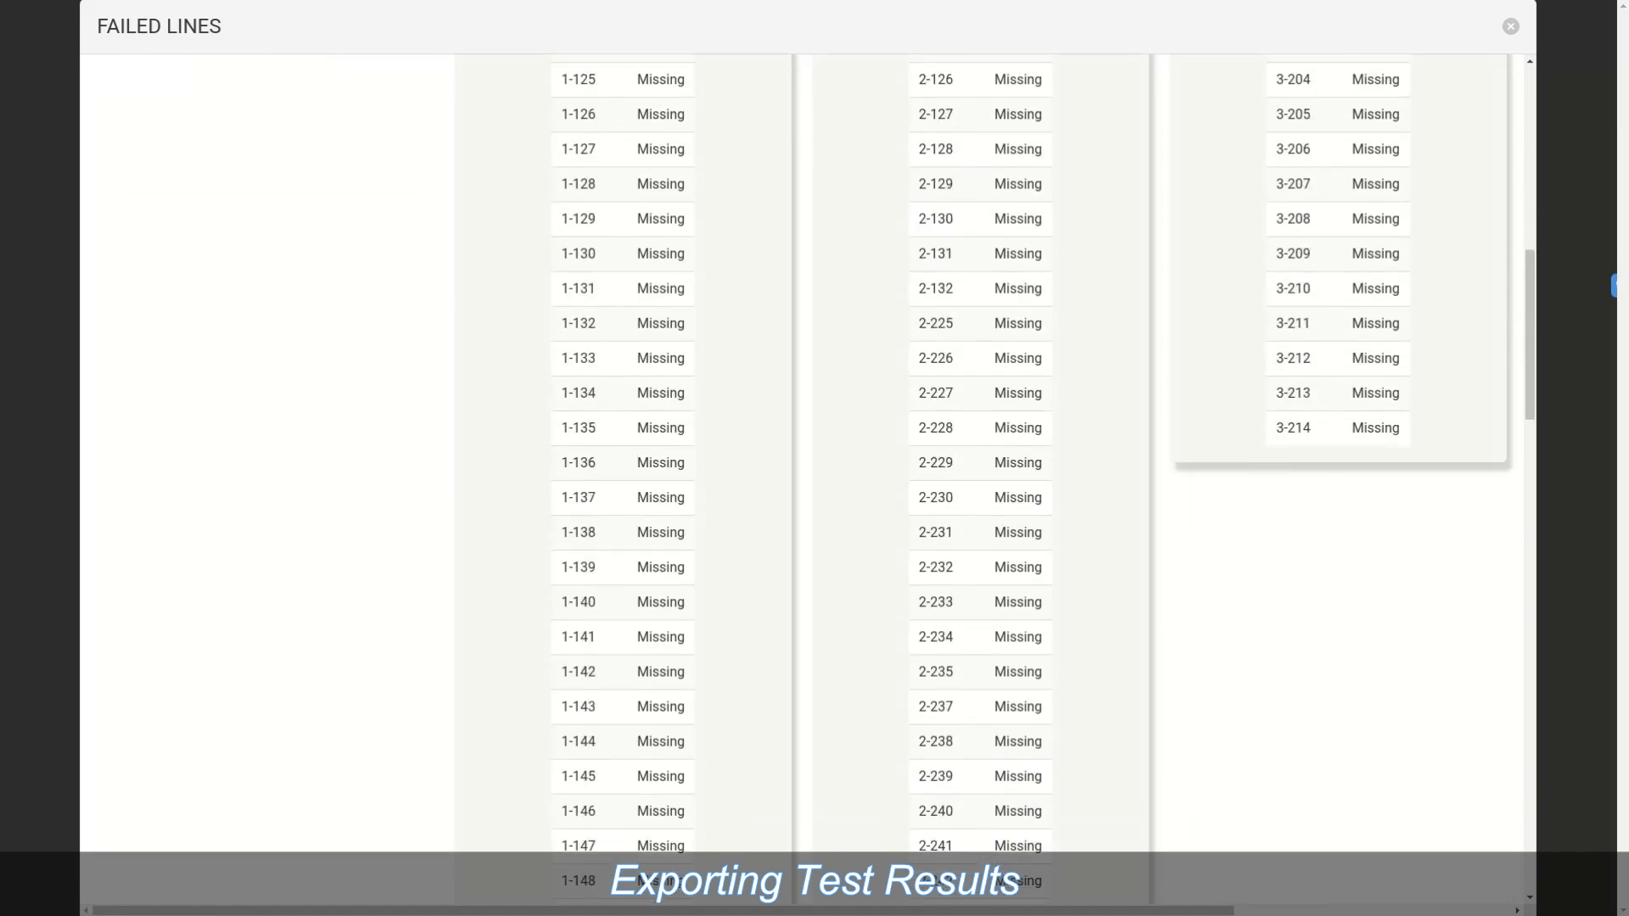
scroll(807, 480, "up", 19)
scroll(808, 479, "up", 2)
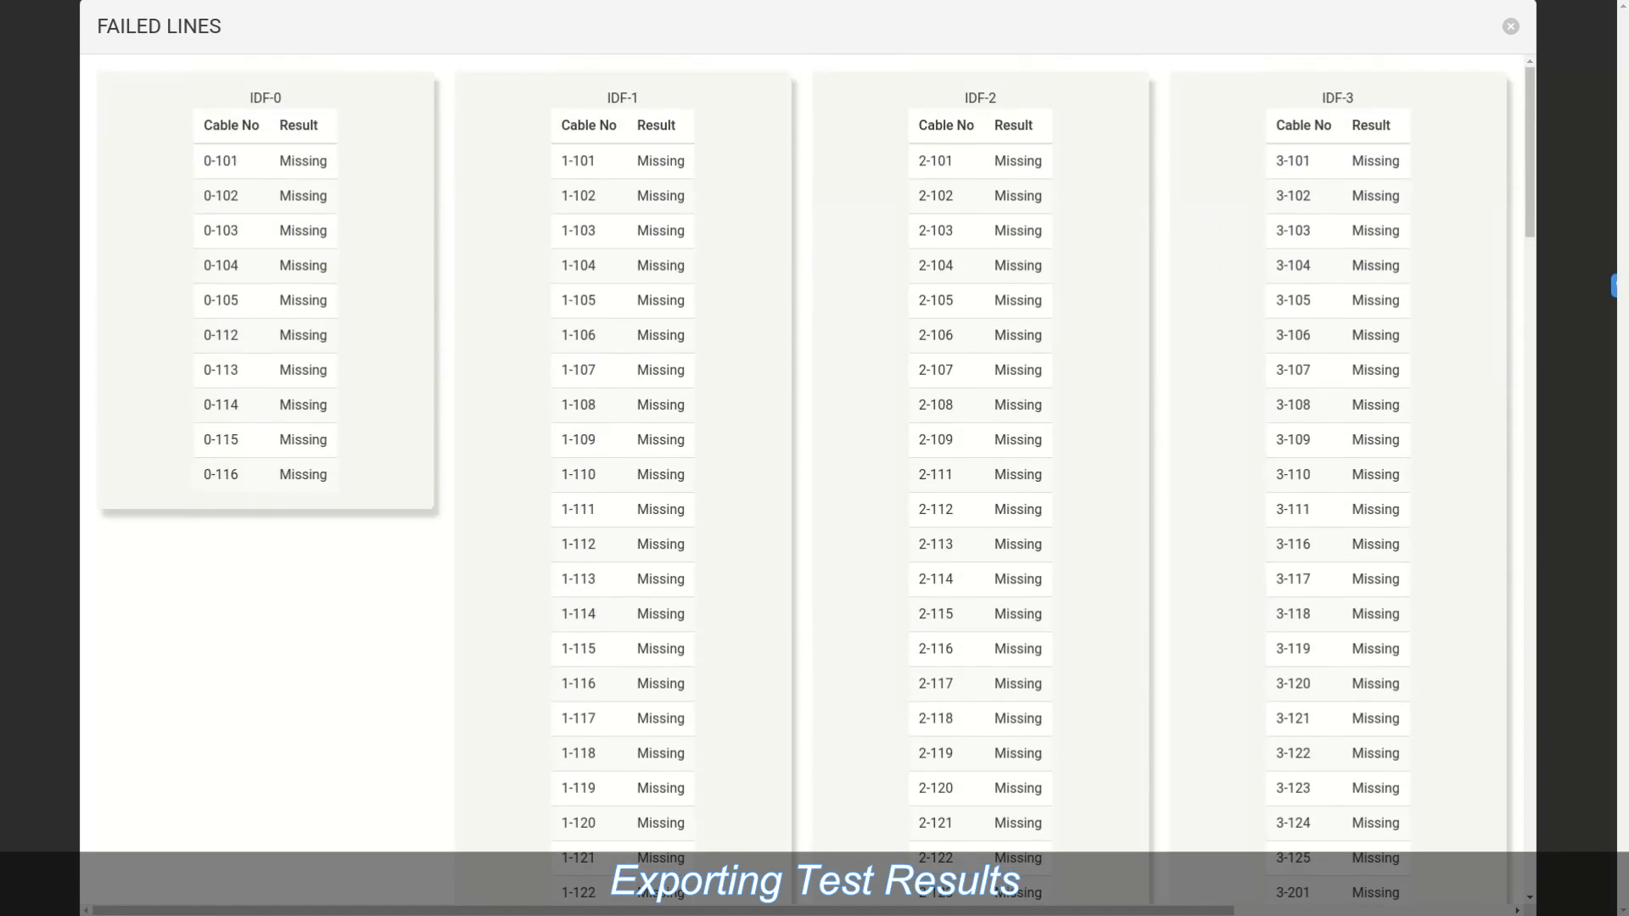
left_click(1510, 27)
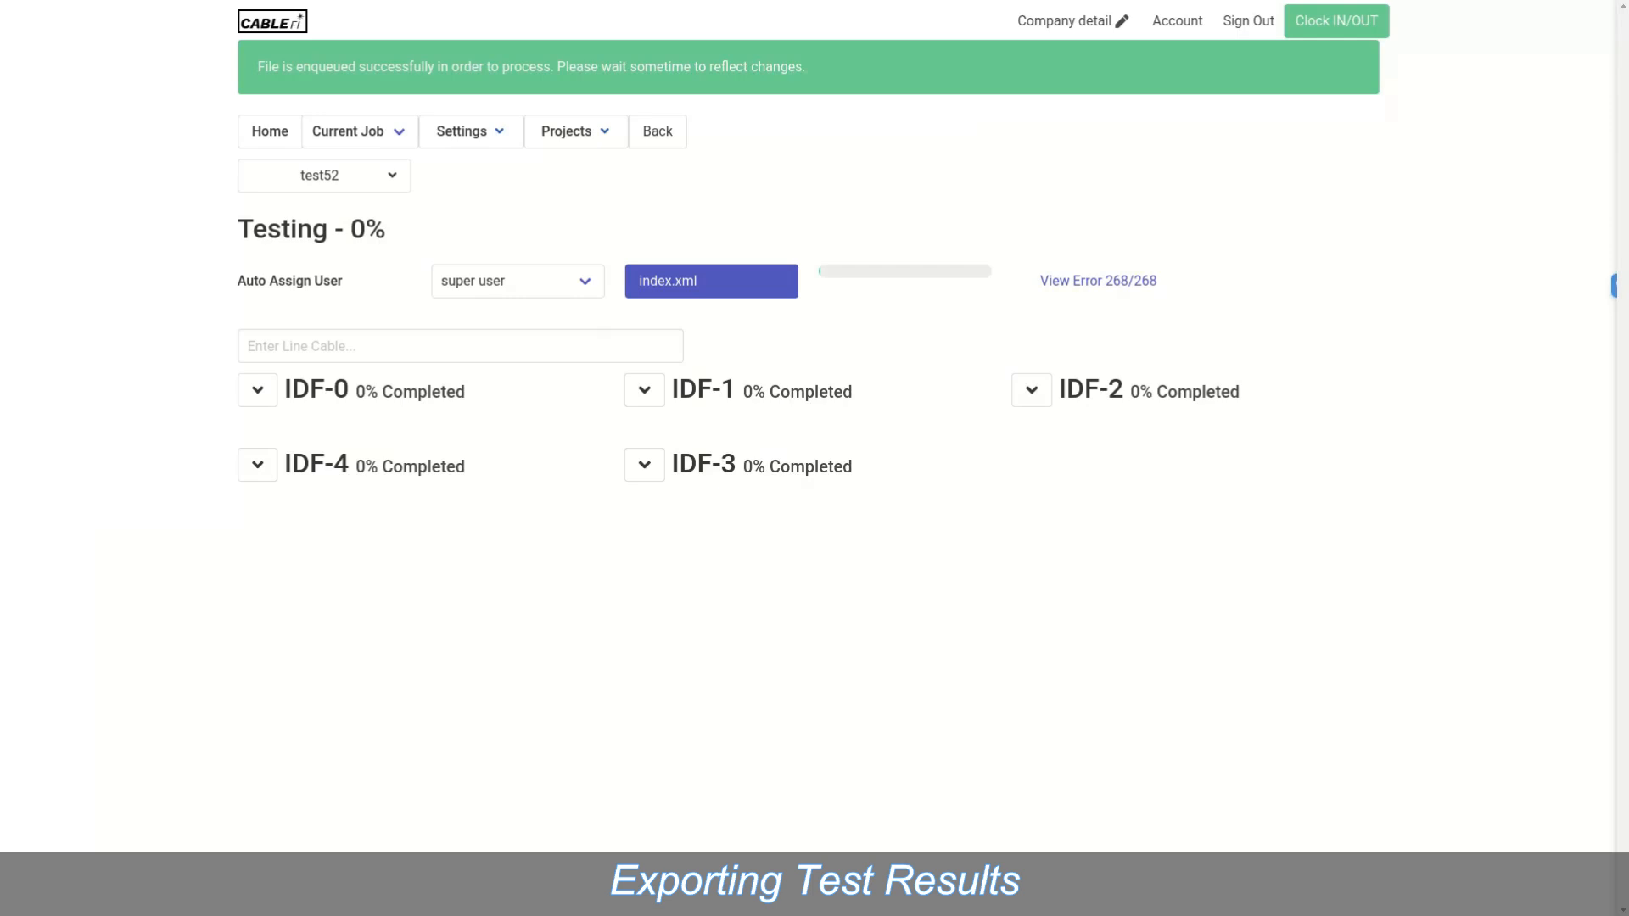
mouse_move(324, 176)
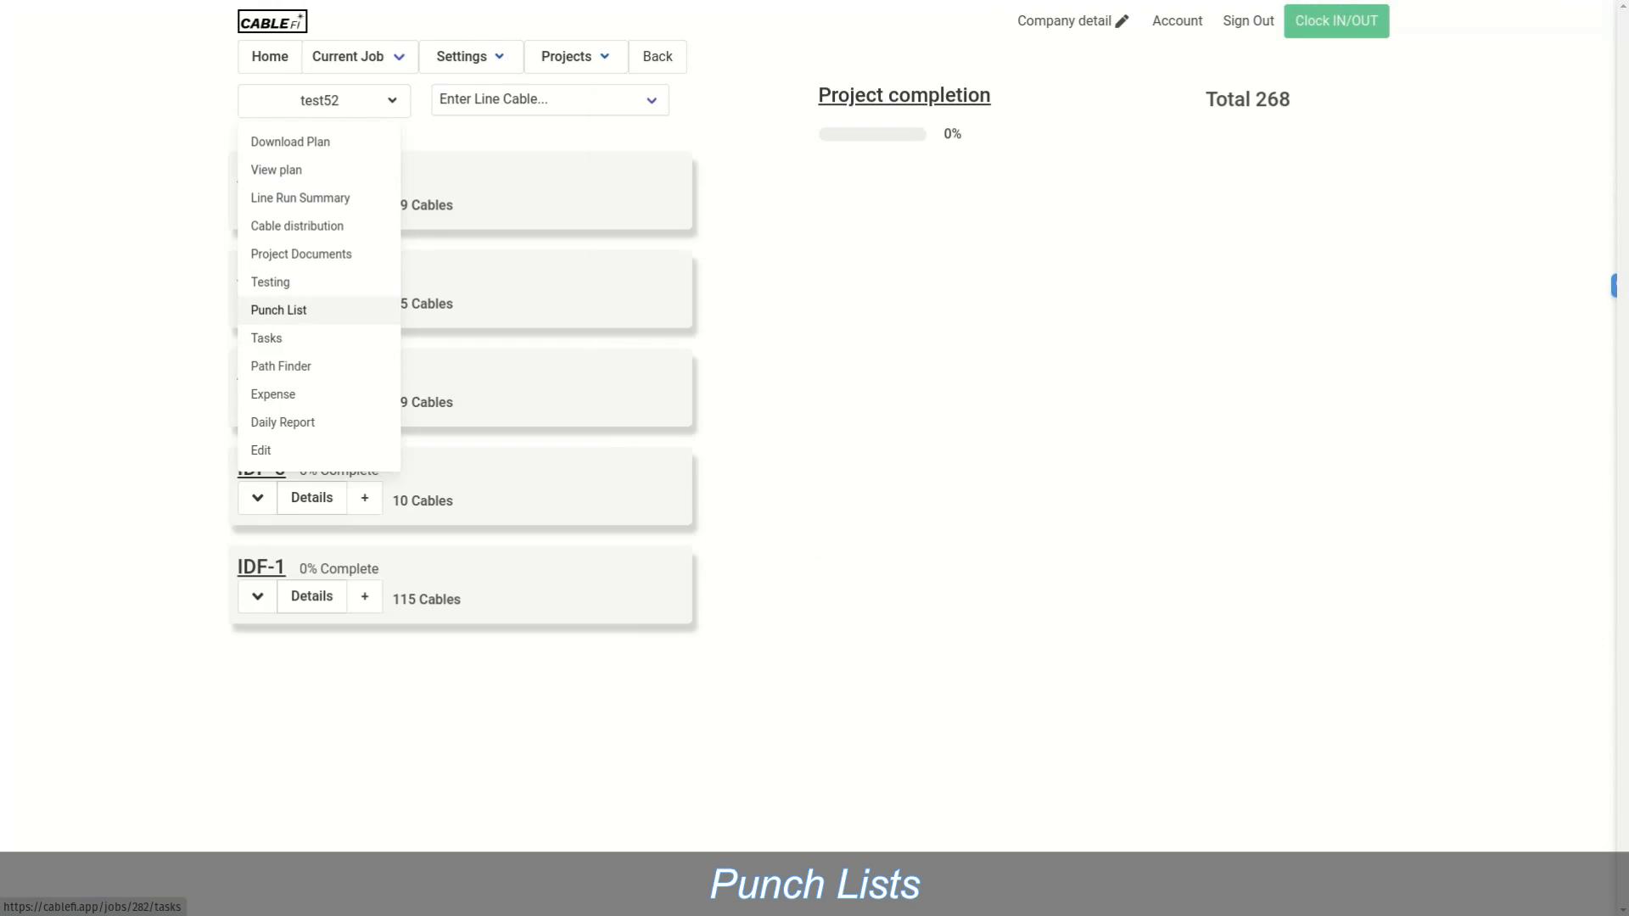
Step: Start a new punch-list item on test52's Punch List and assign it to super user
left_click(278, 309)
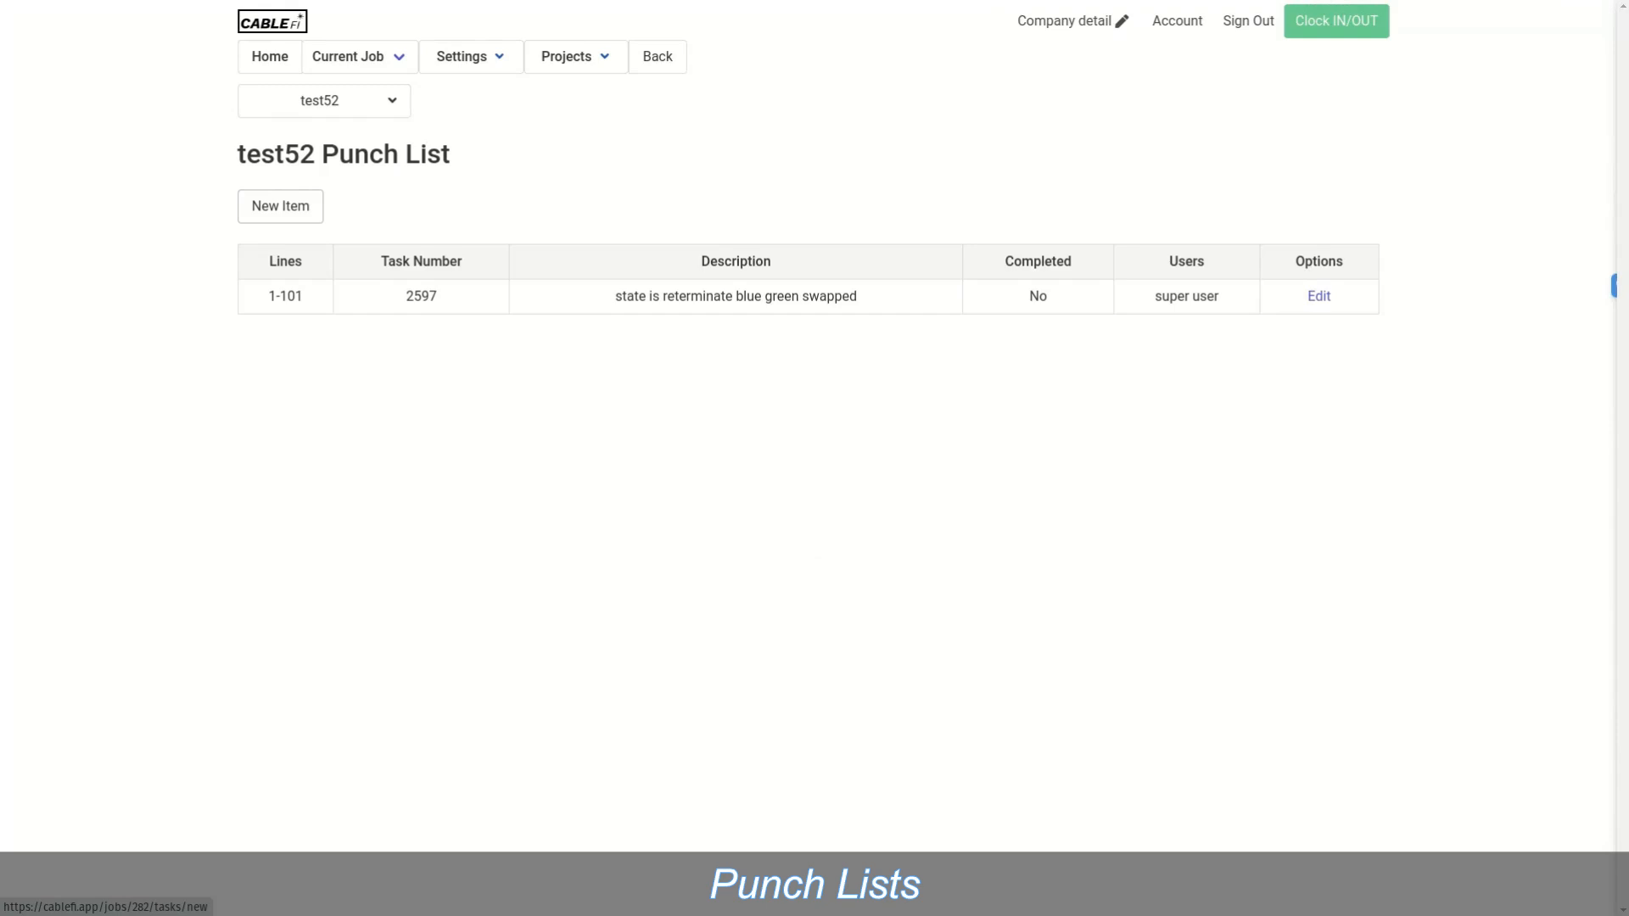
left_click(280, 206)
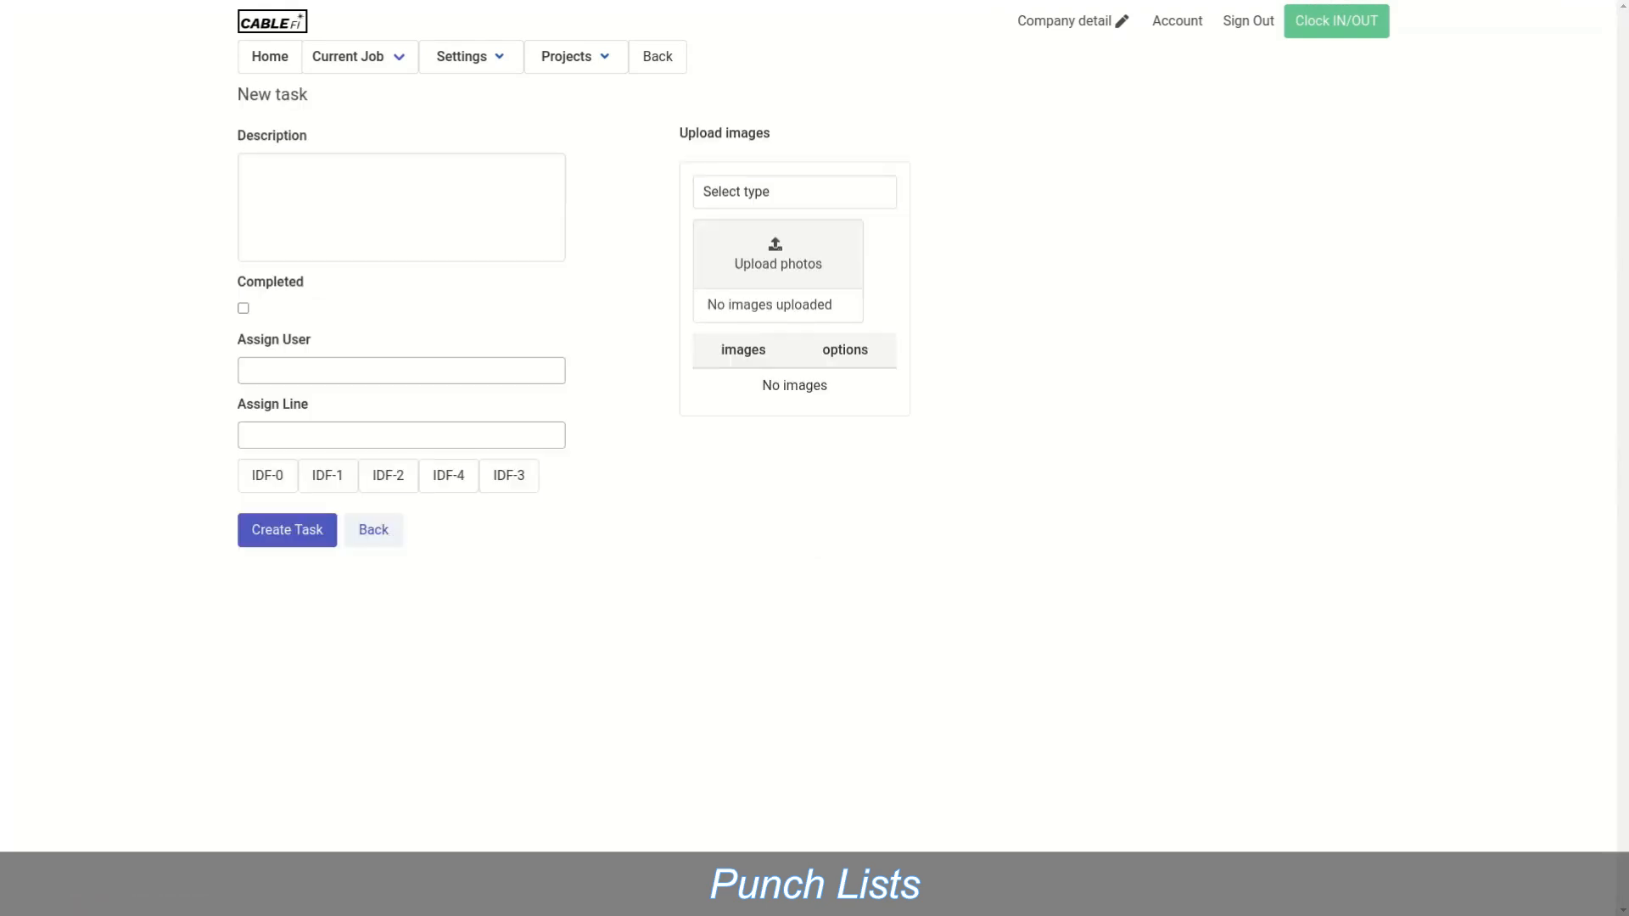
left_click(339, 207)
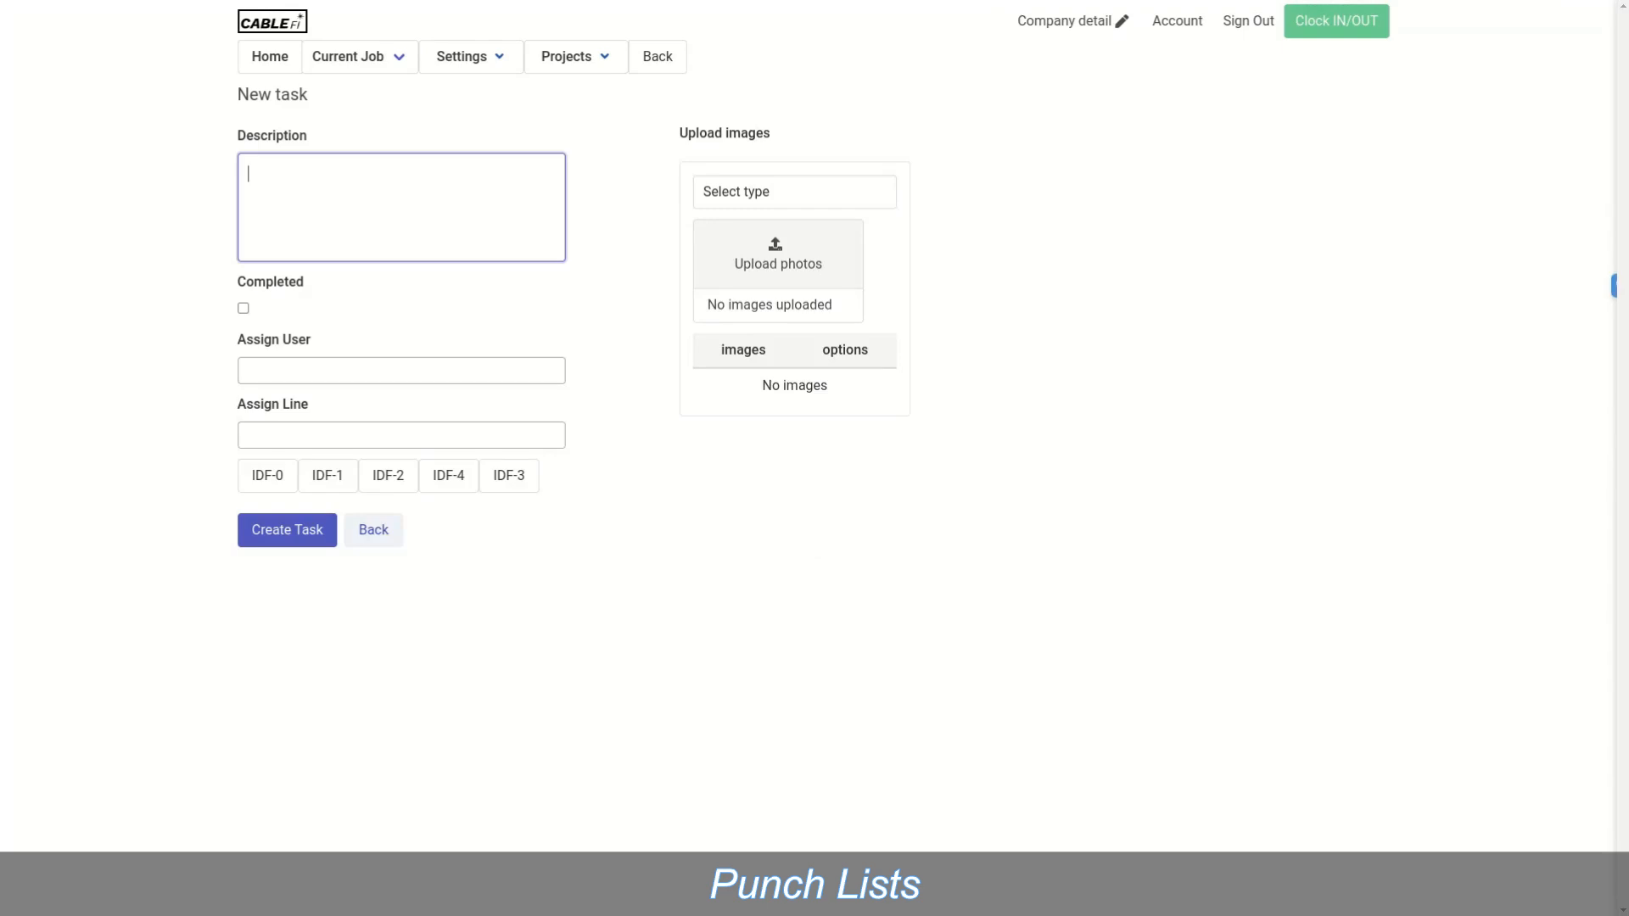
left_click(402, 371)
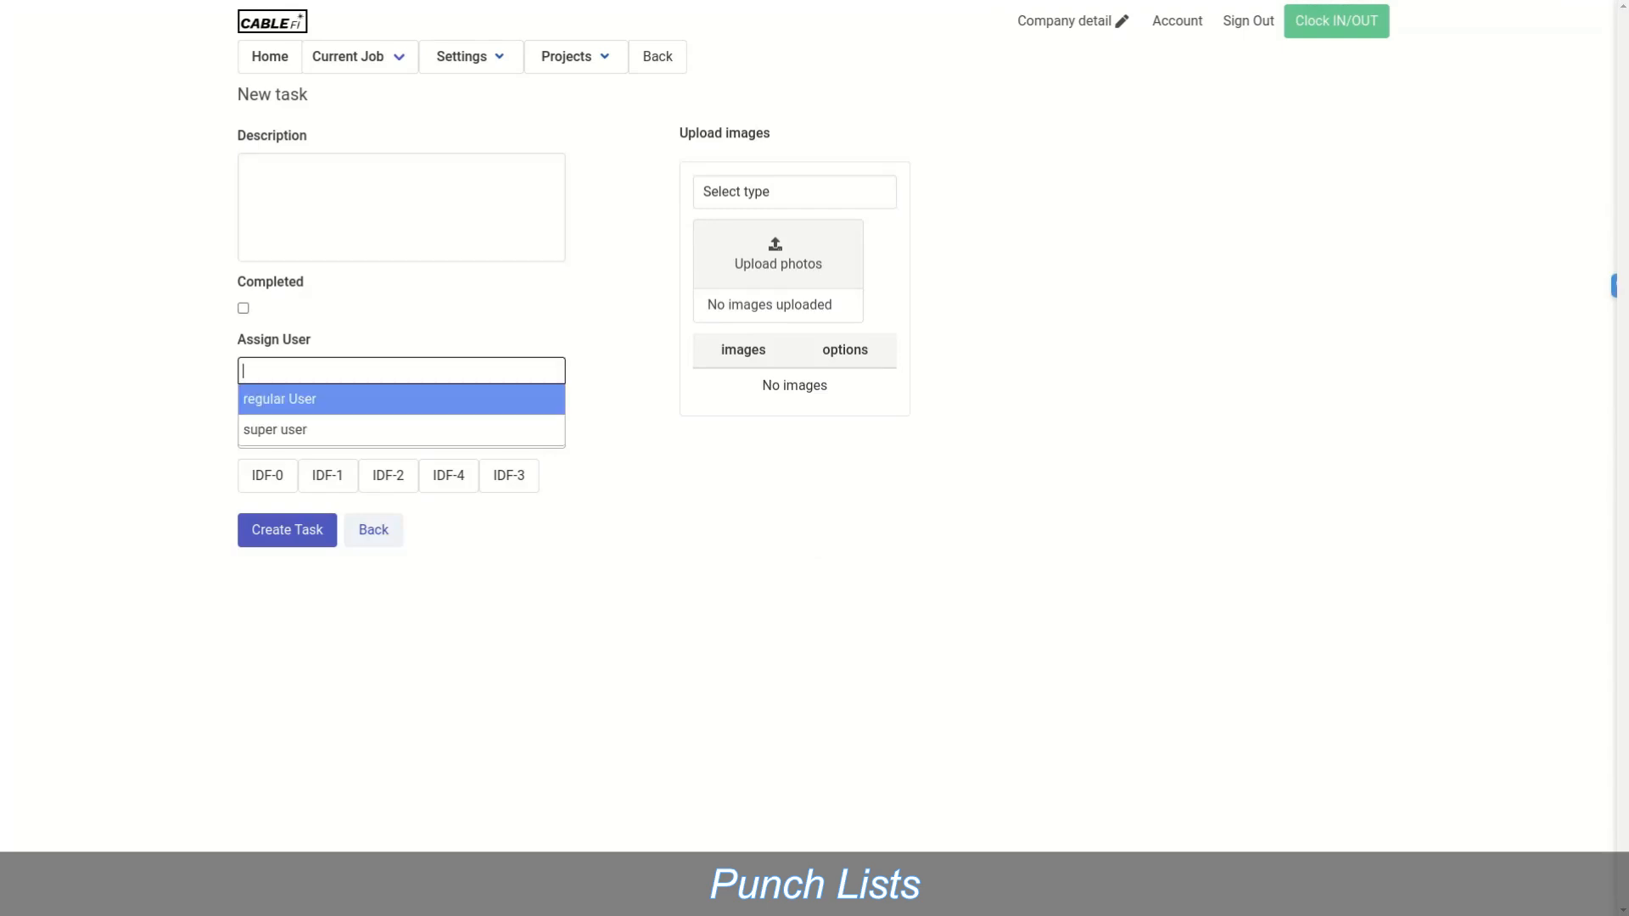
left_click(401, 430)
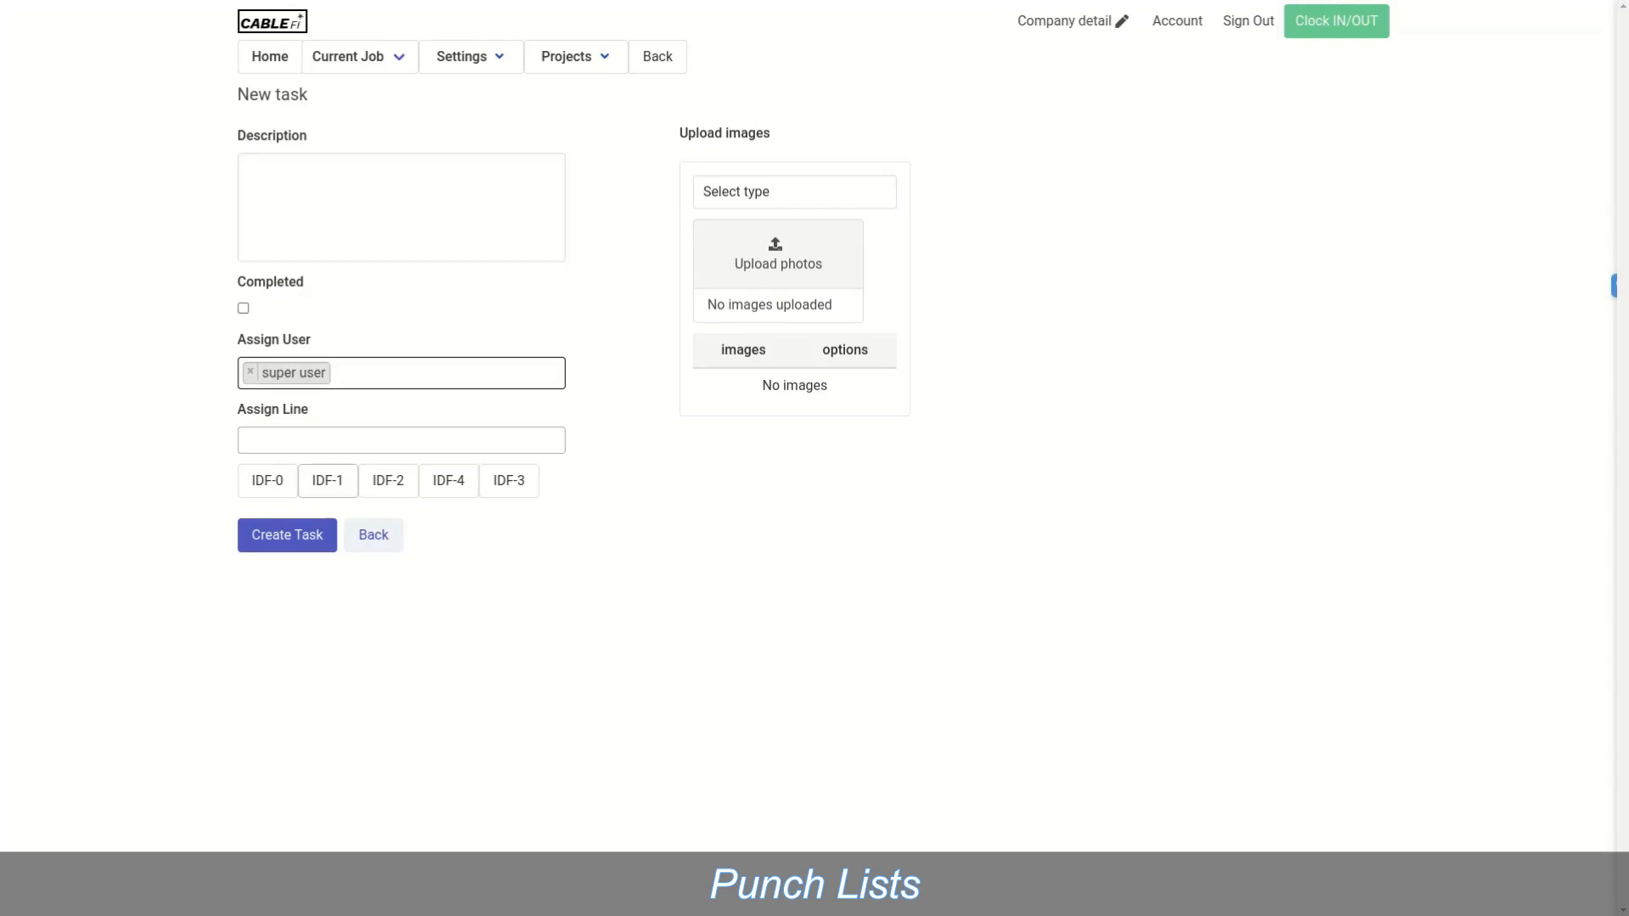
left_click(339, 441)
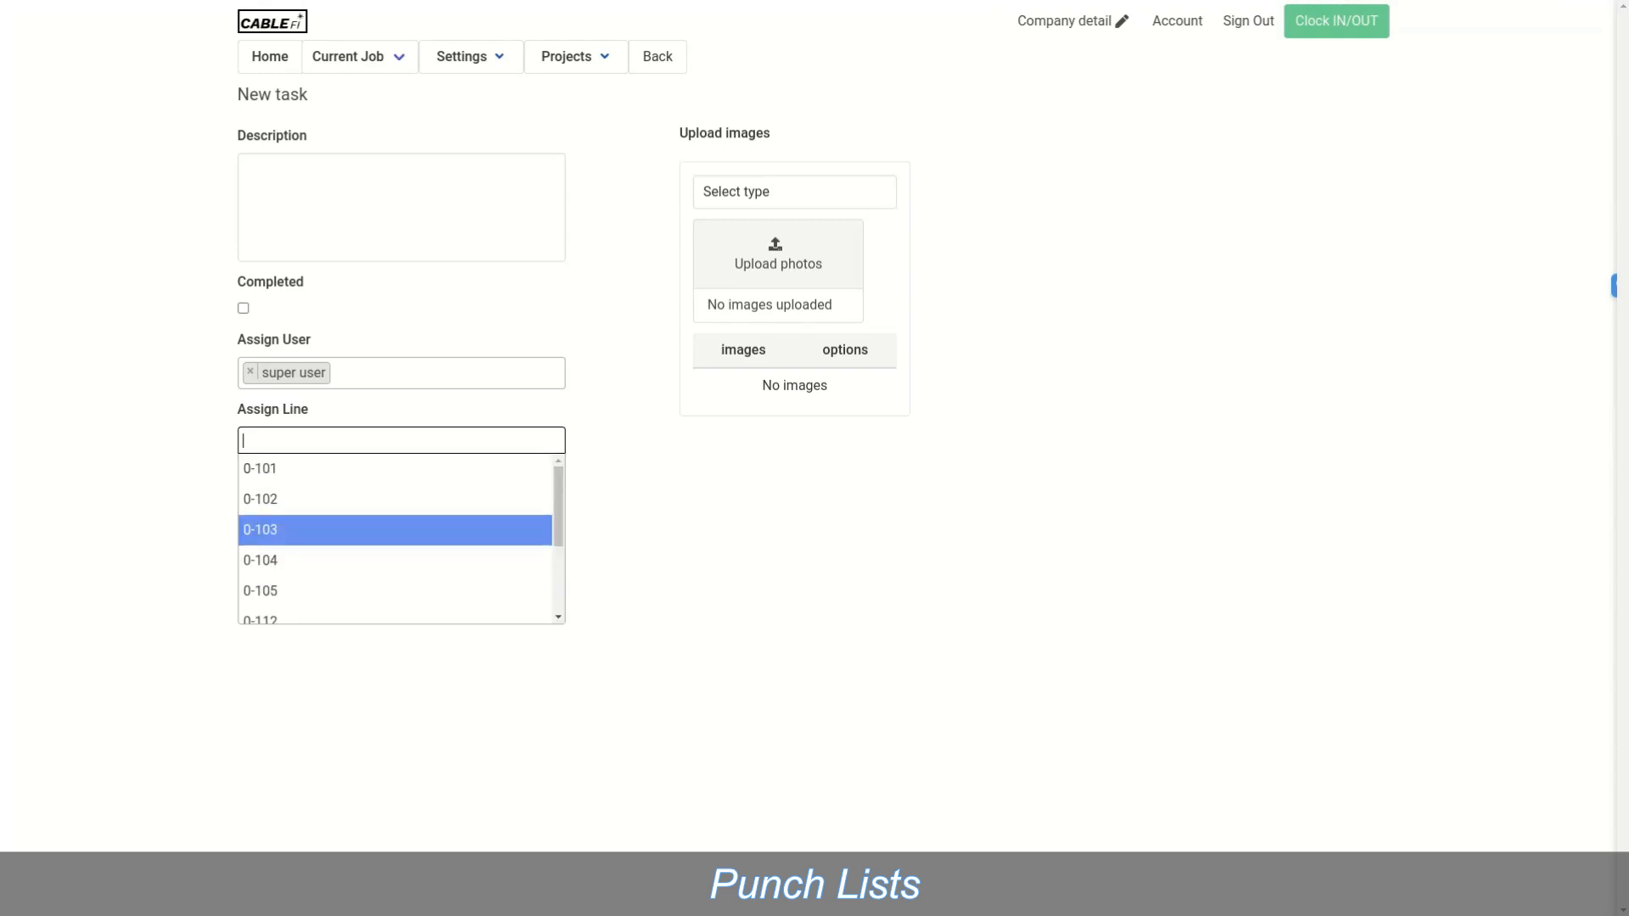
left_click(340, 440)
left_click(624, 356)
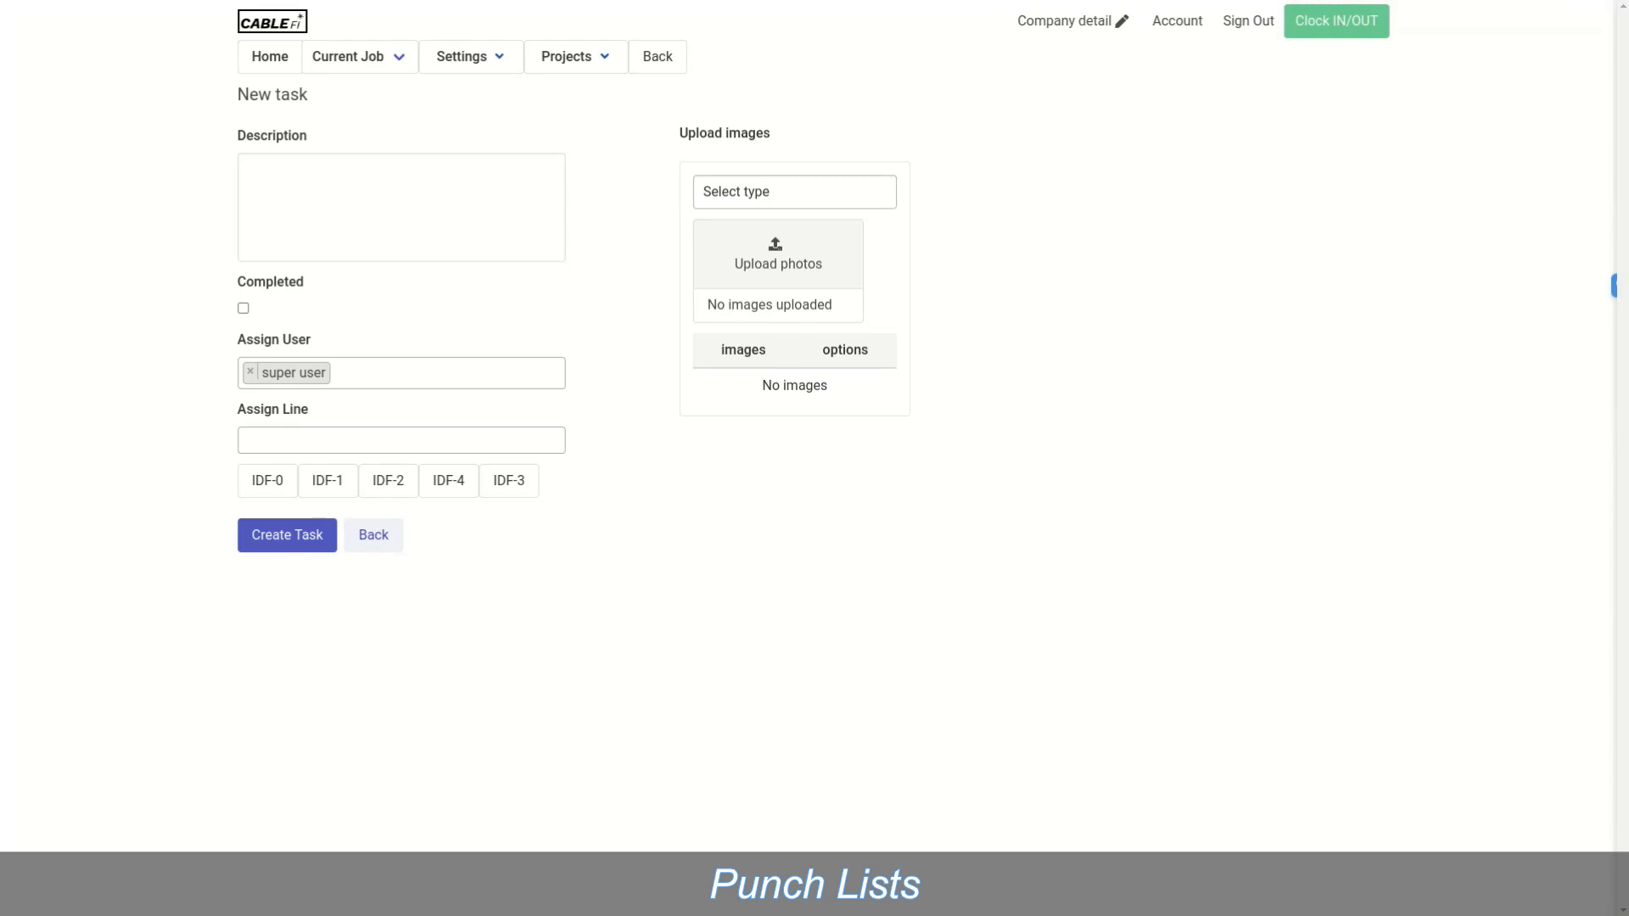
Step: Set the item type to Needs correction, describe it as 'test task1', and create the task
left_click(794, 192)
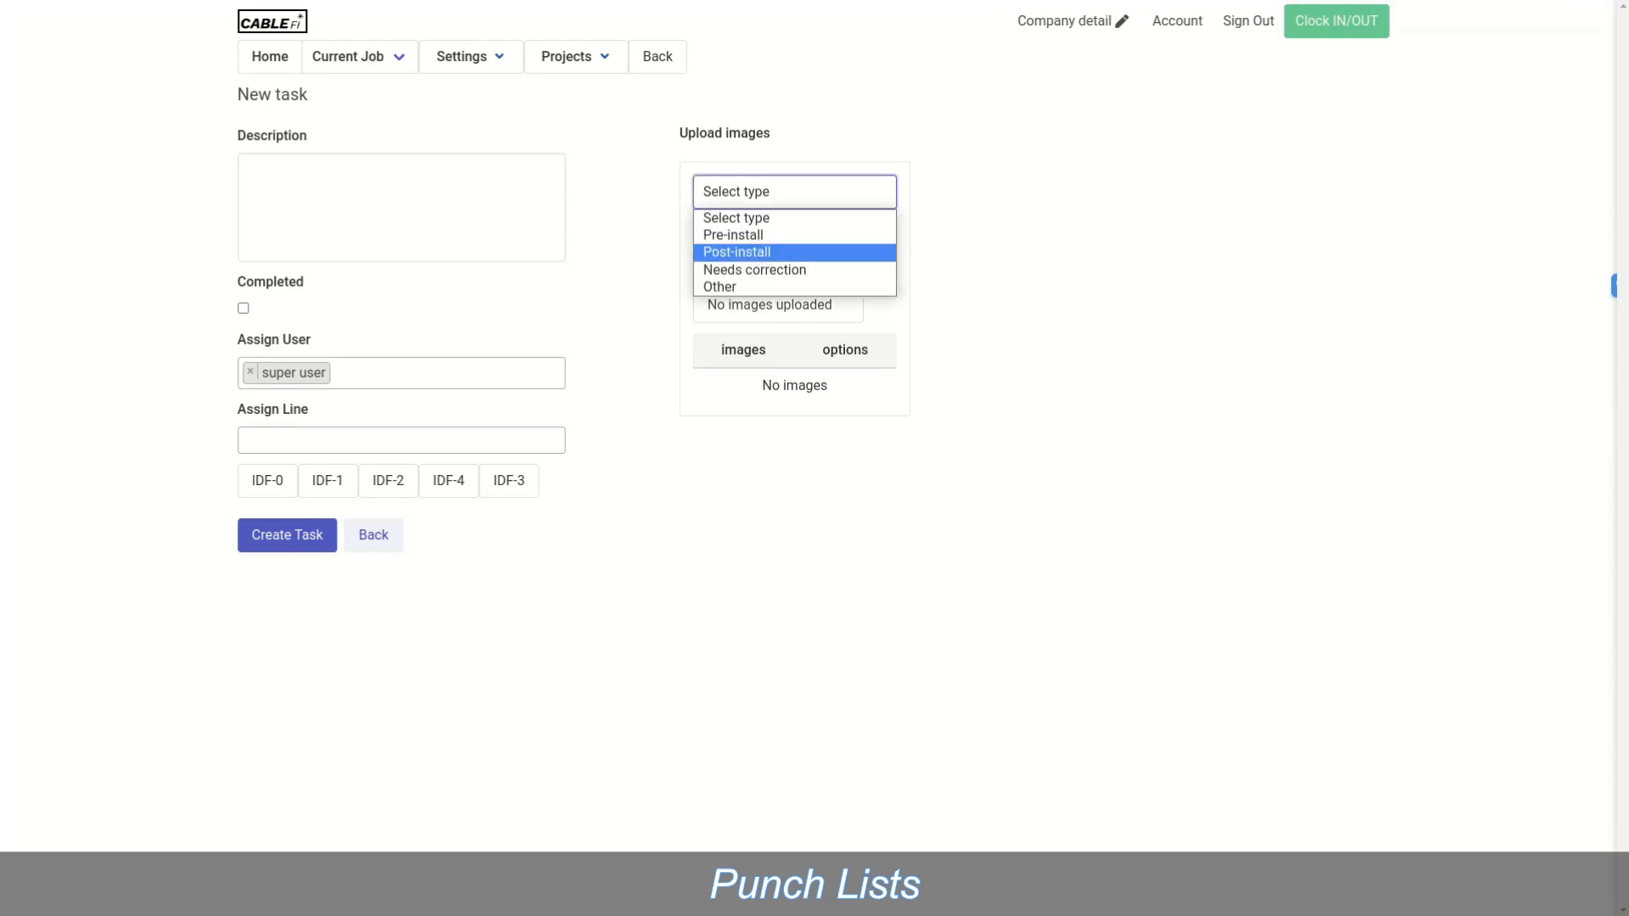
left_click(755, 270)
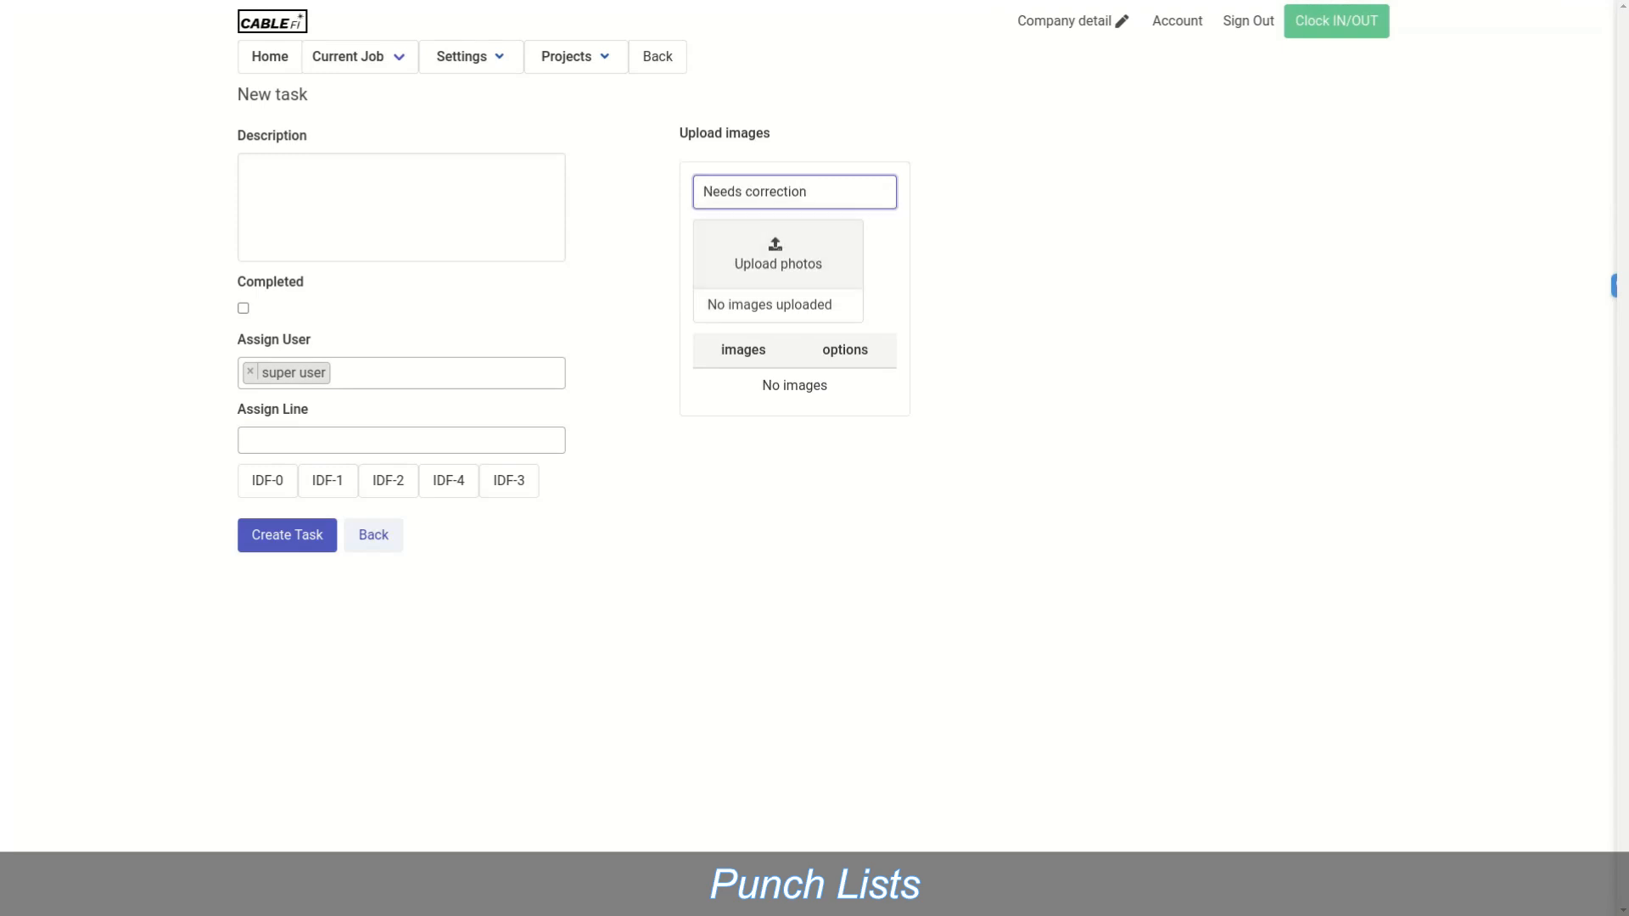
left_click(402, 207)
type("tes")
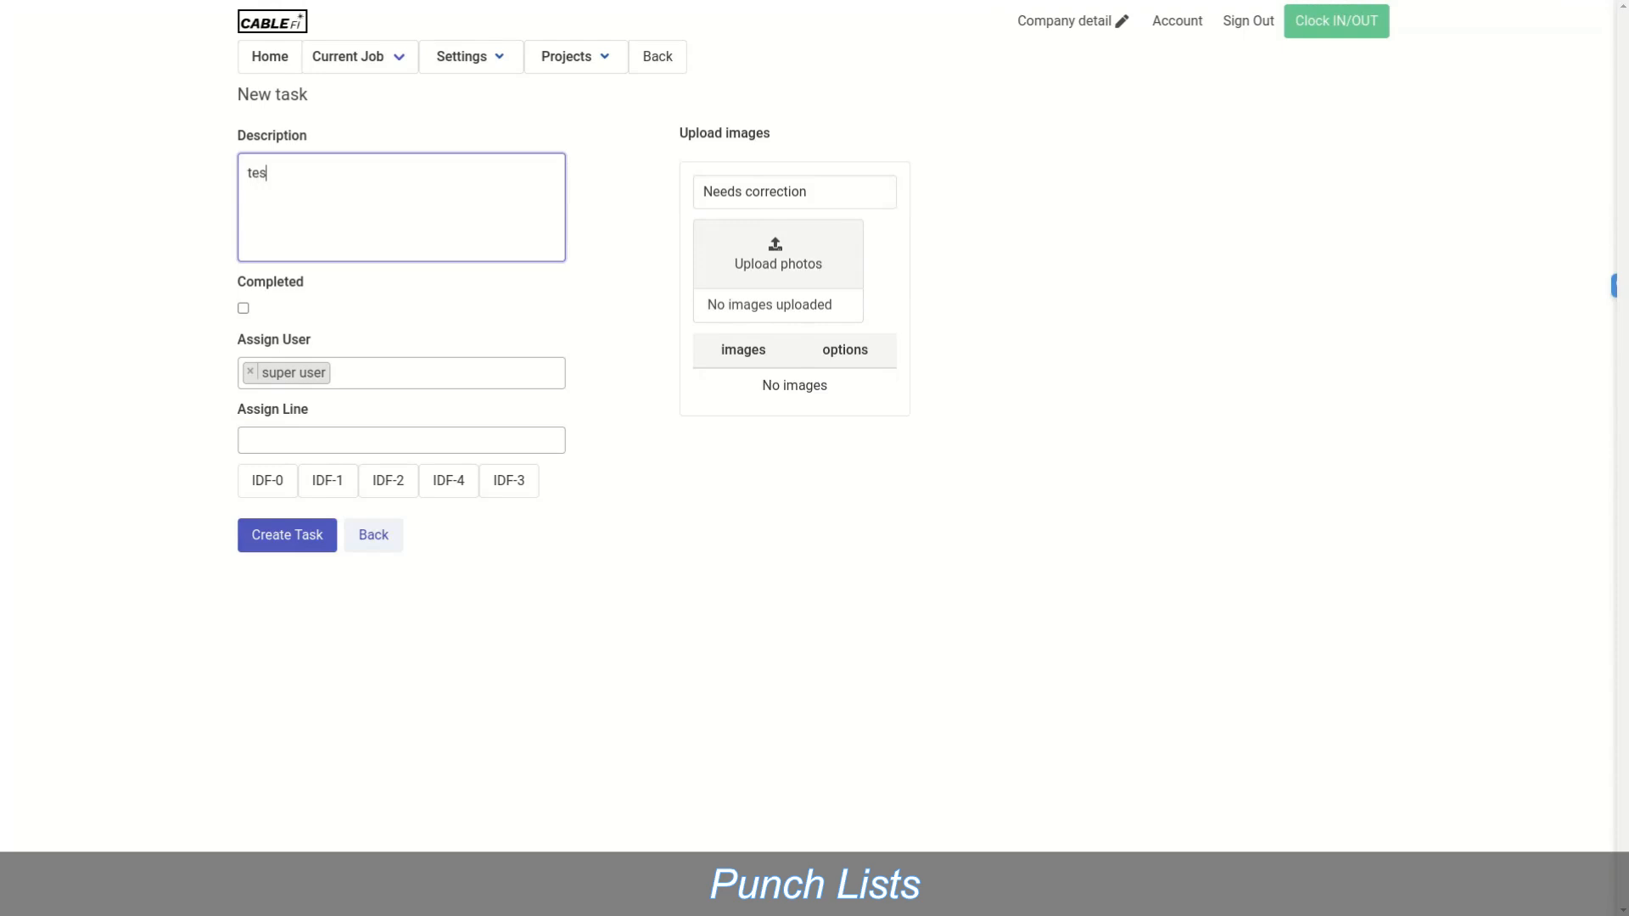
type("t task1")
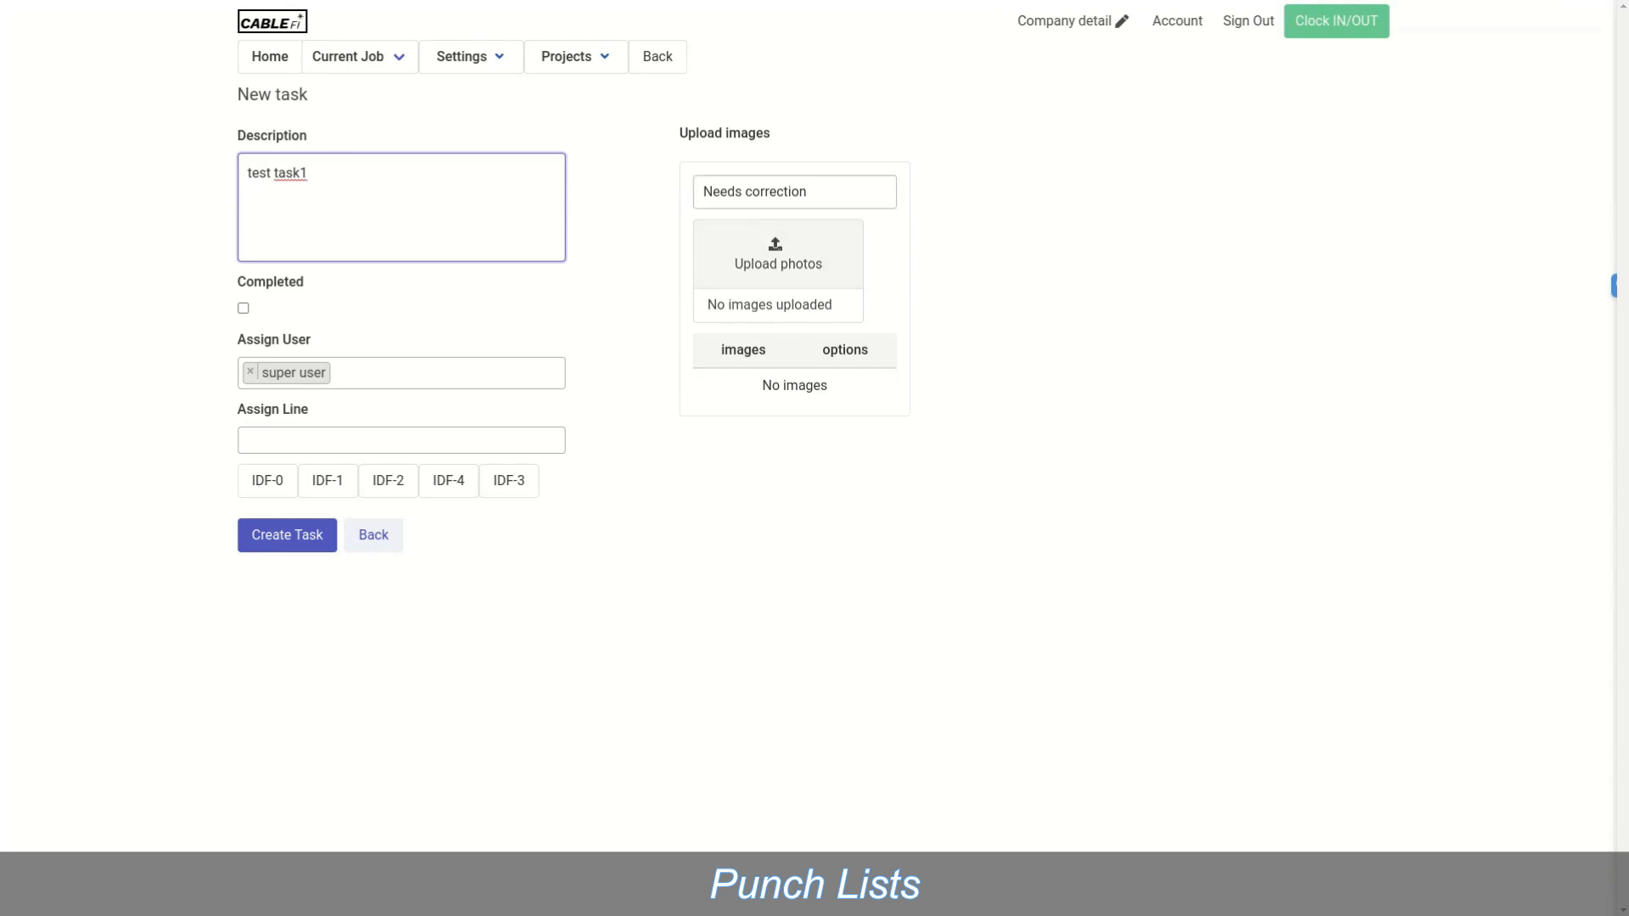
left_click(286, 534)
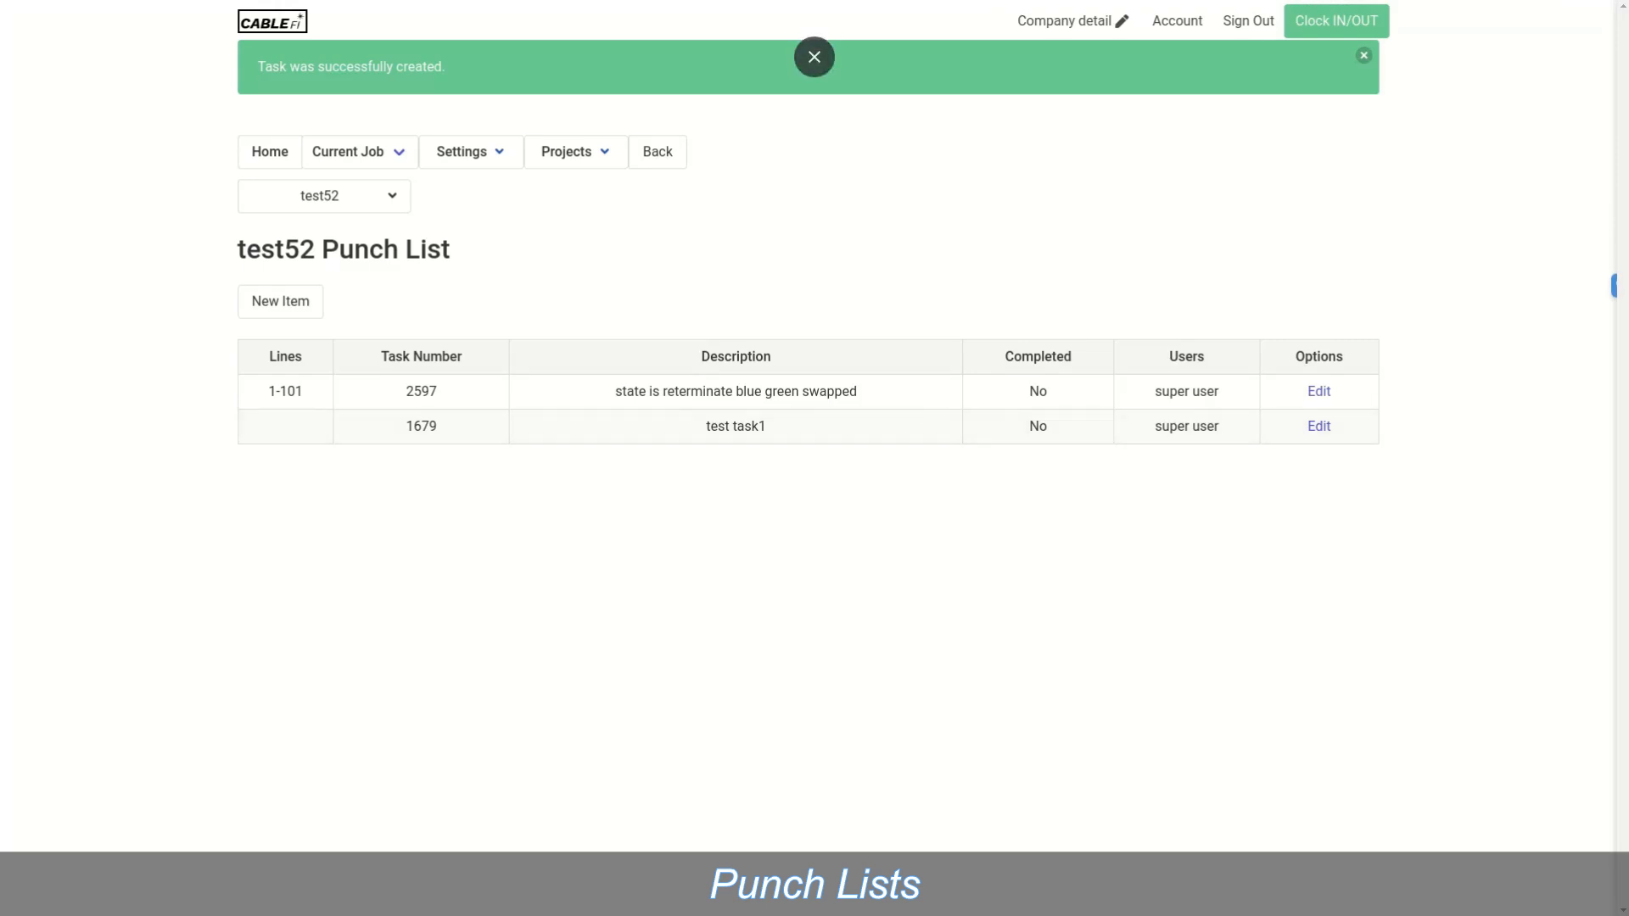
Step: Dismiss the confirmation and view test52's task listing showing new task 1679
left_click(1363, 55)
mouse_move(324, 121)
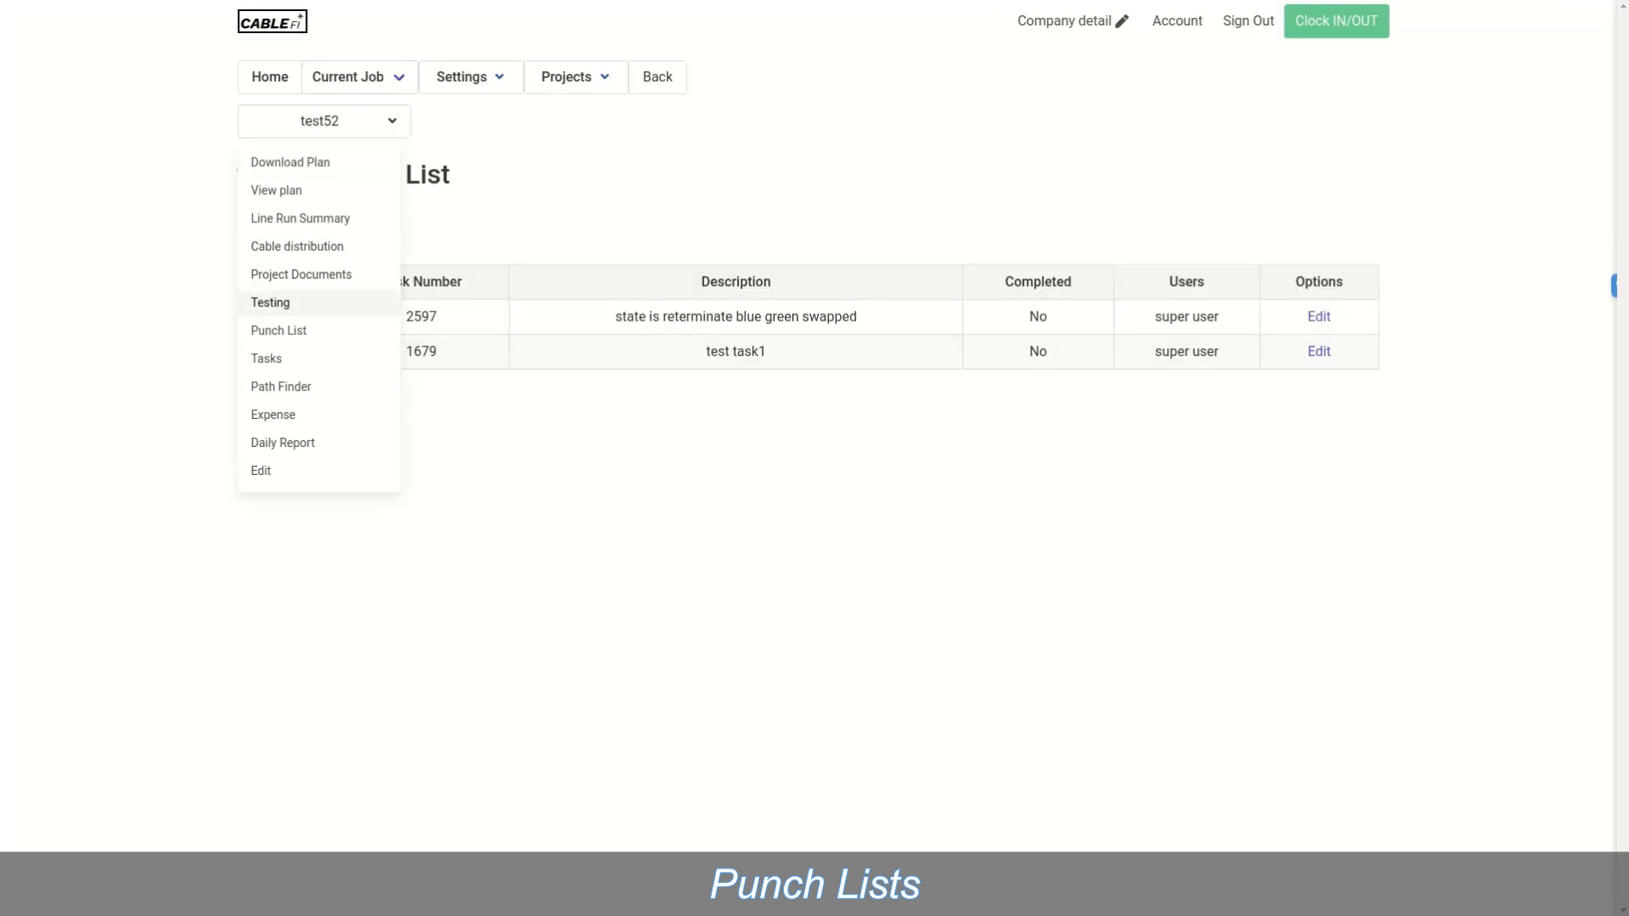
left_click(267, 358)
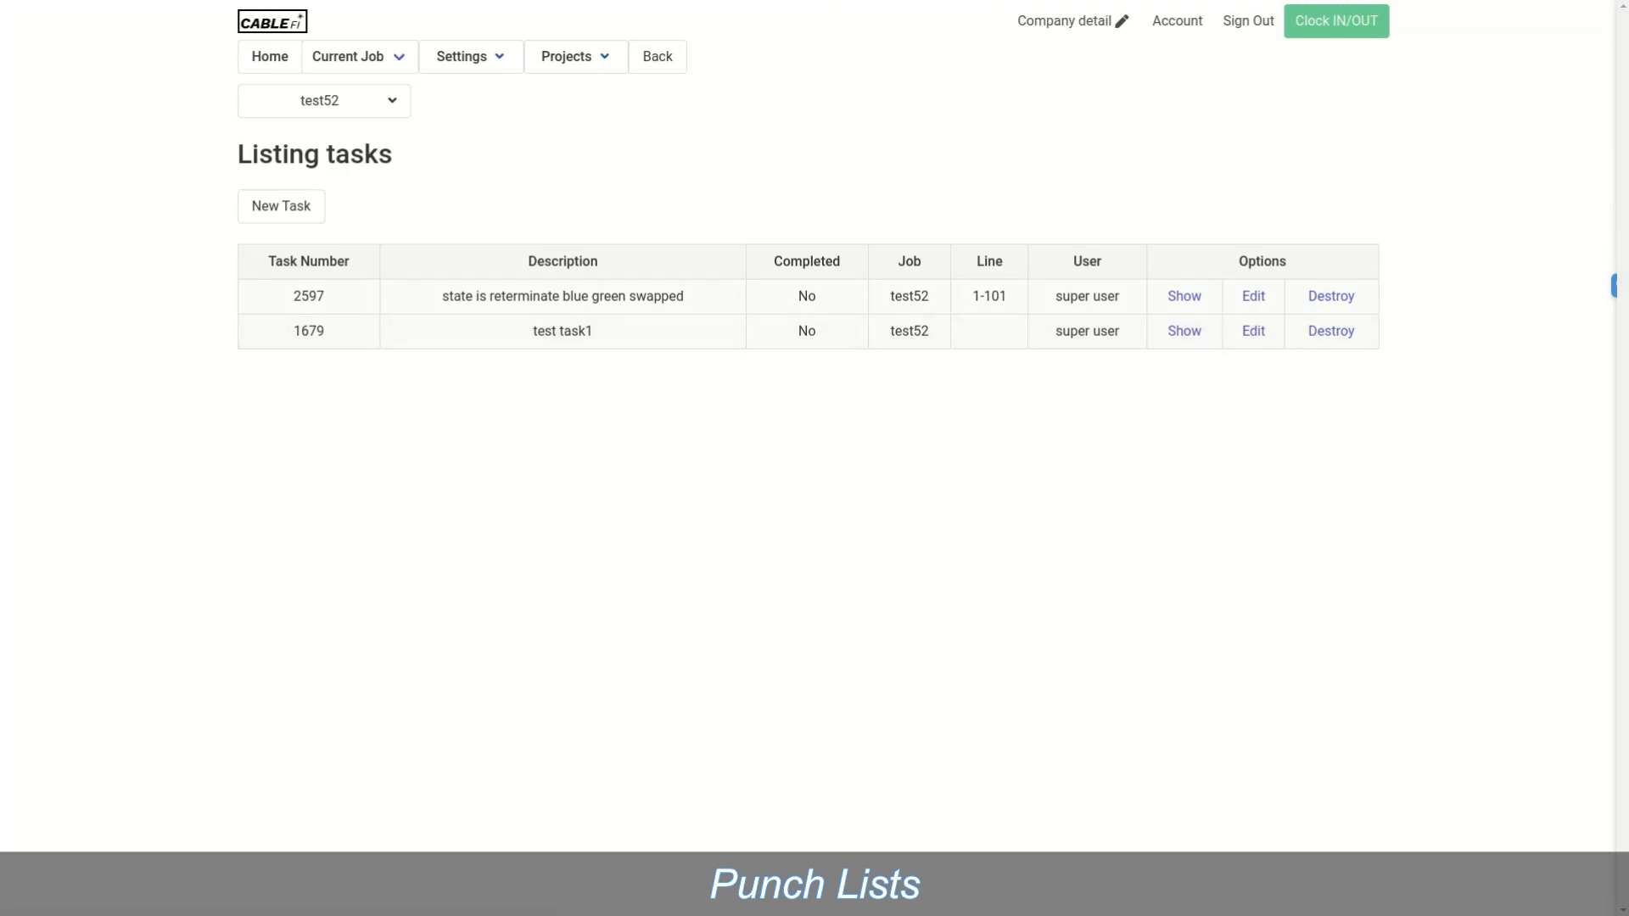
mouse_move(324, 101)
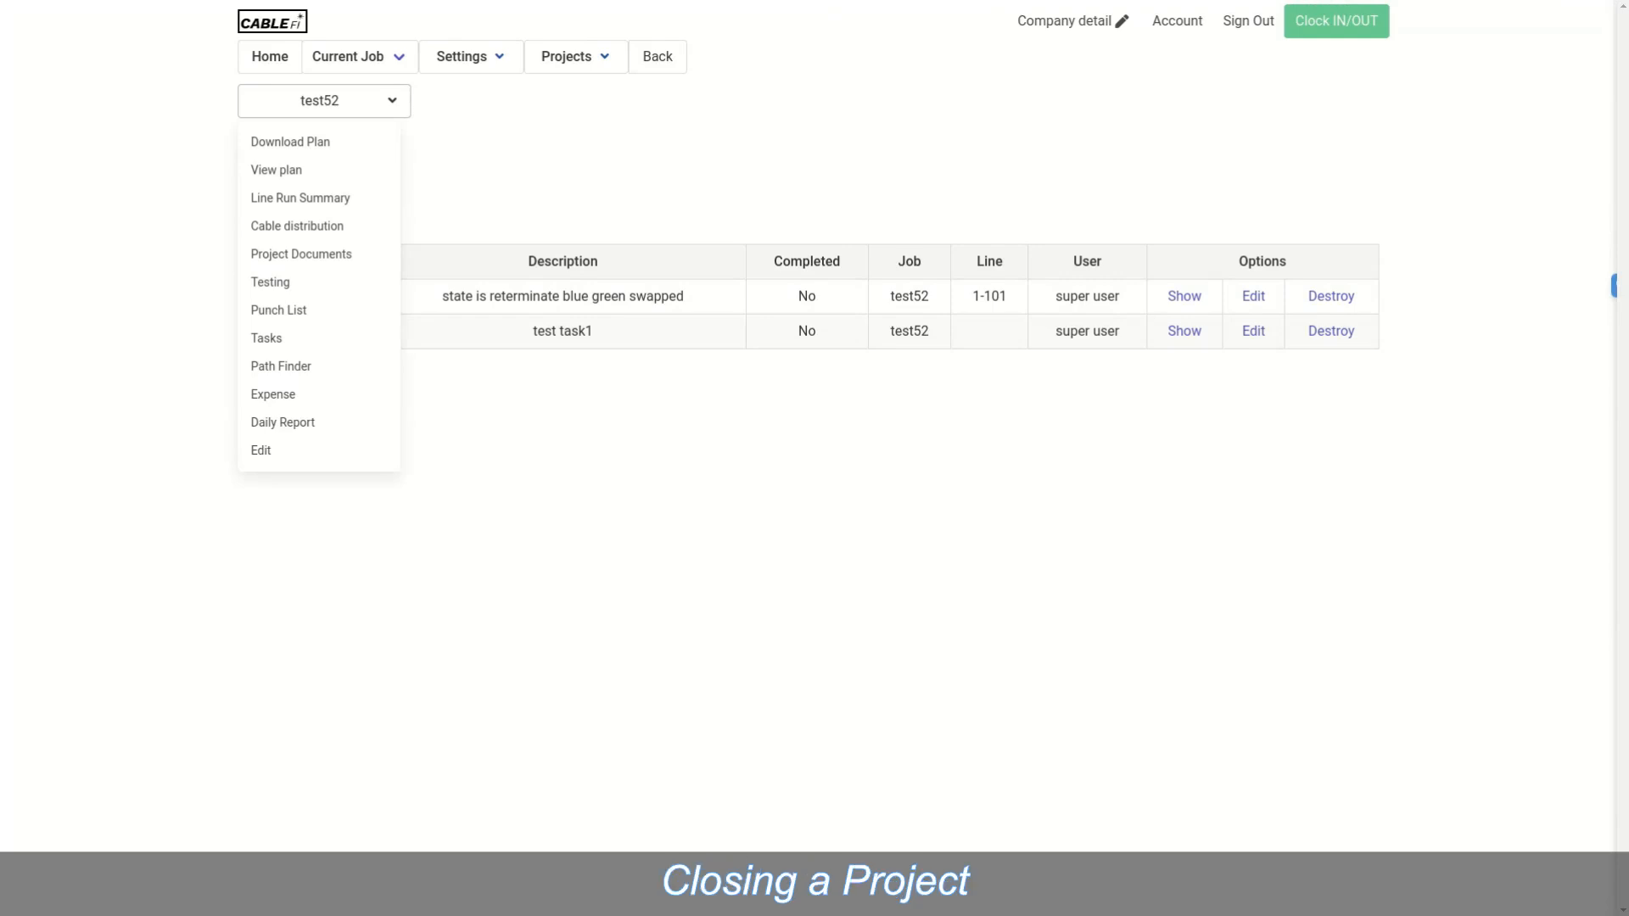
Step: Open test52's project pictures, set an upload's photo type to Post-install, then close the upload dialog
left_click(301, 253)
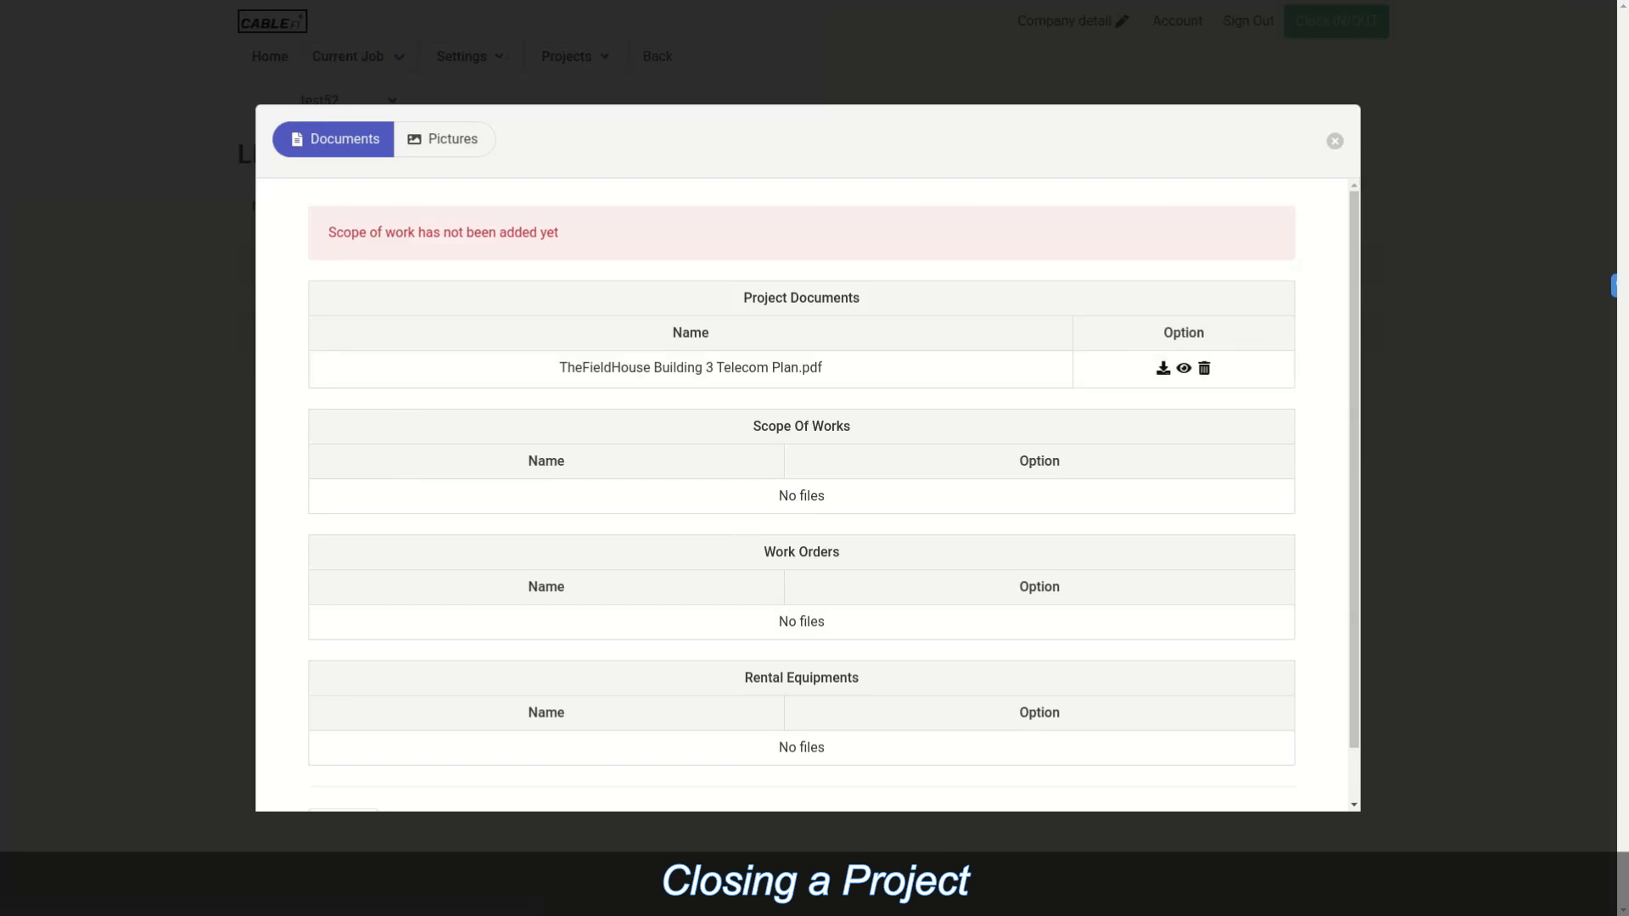
left_click(444, 139)
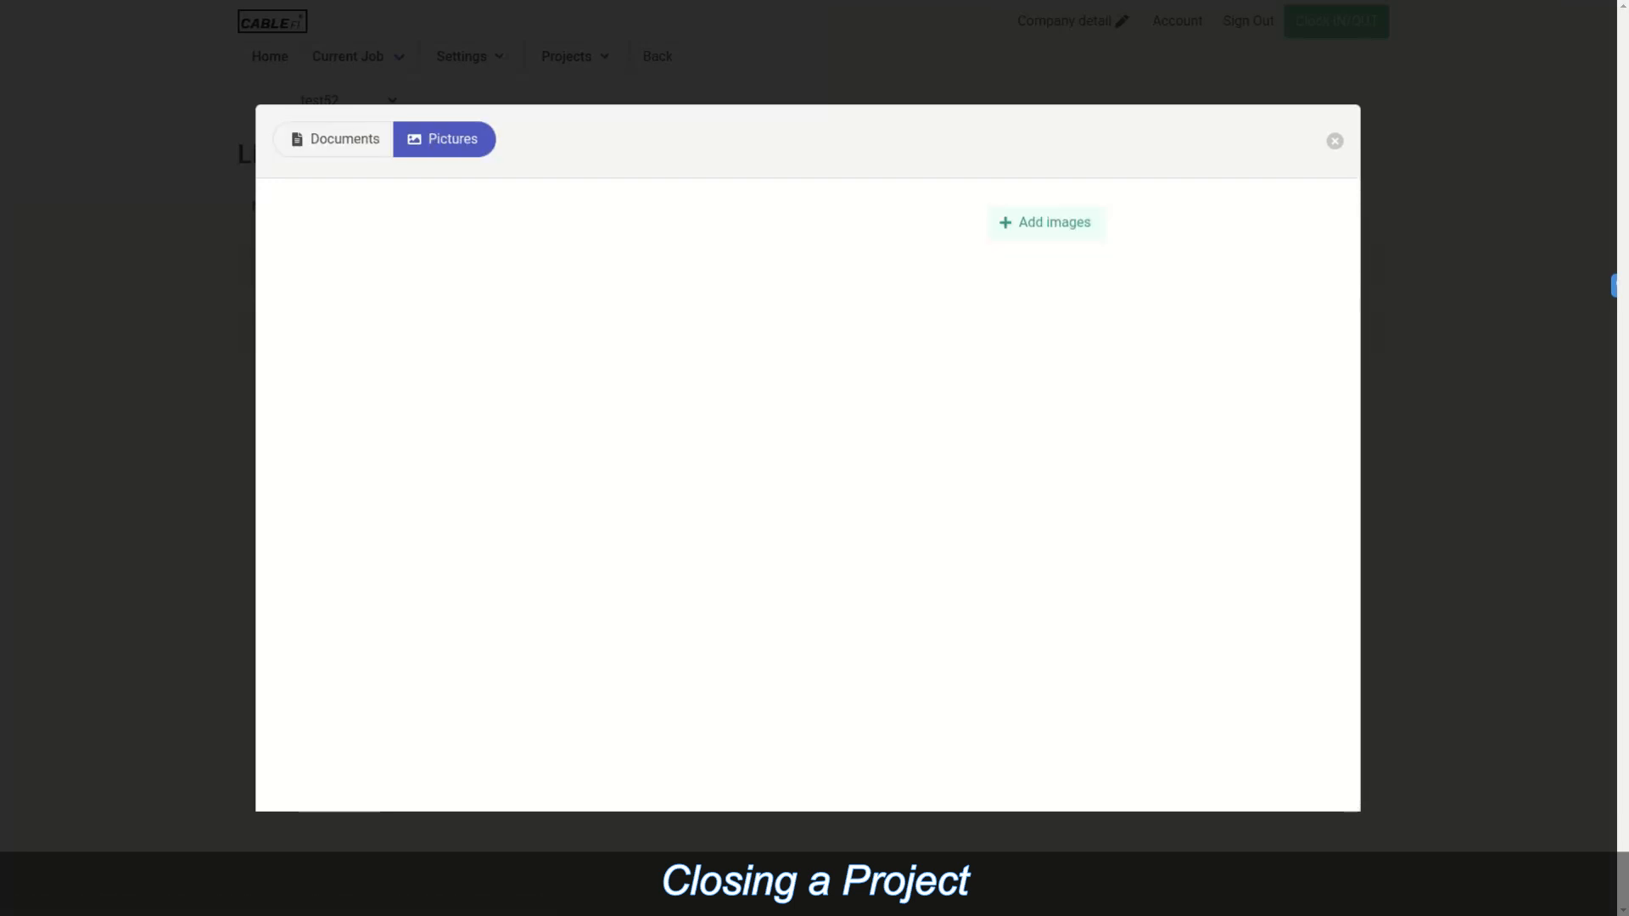
left_click(1047, 223)
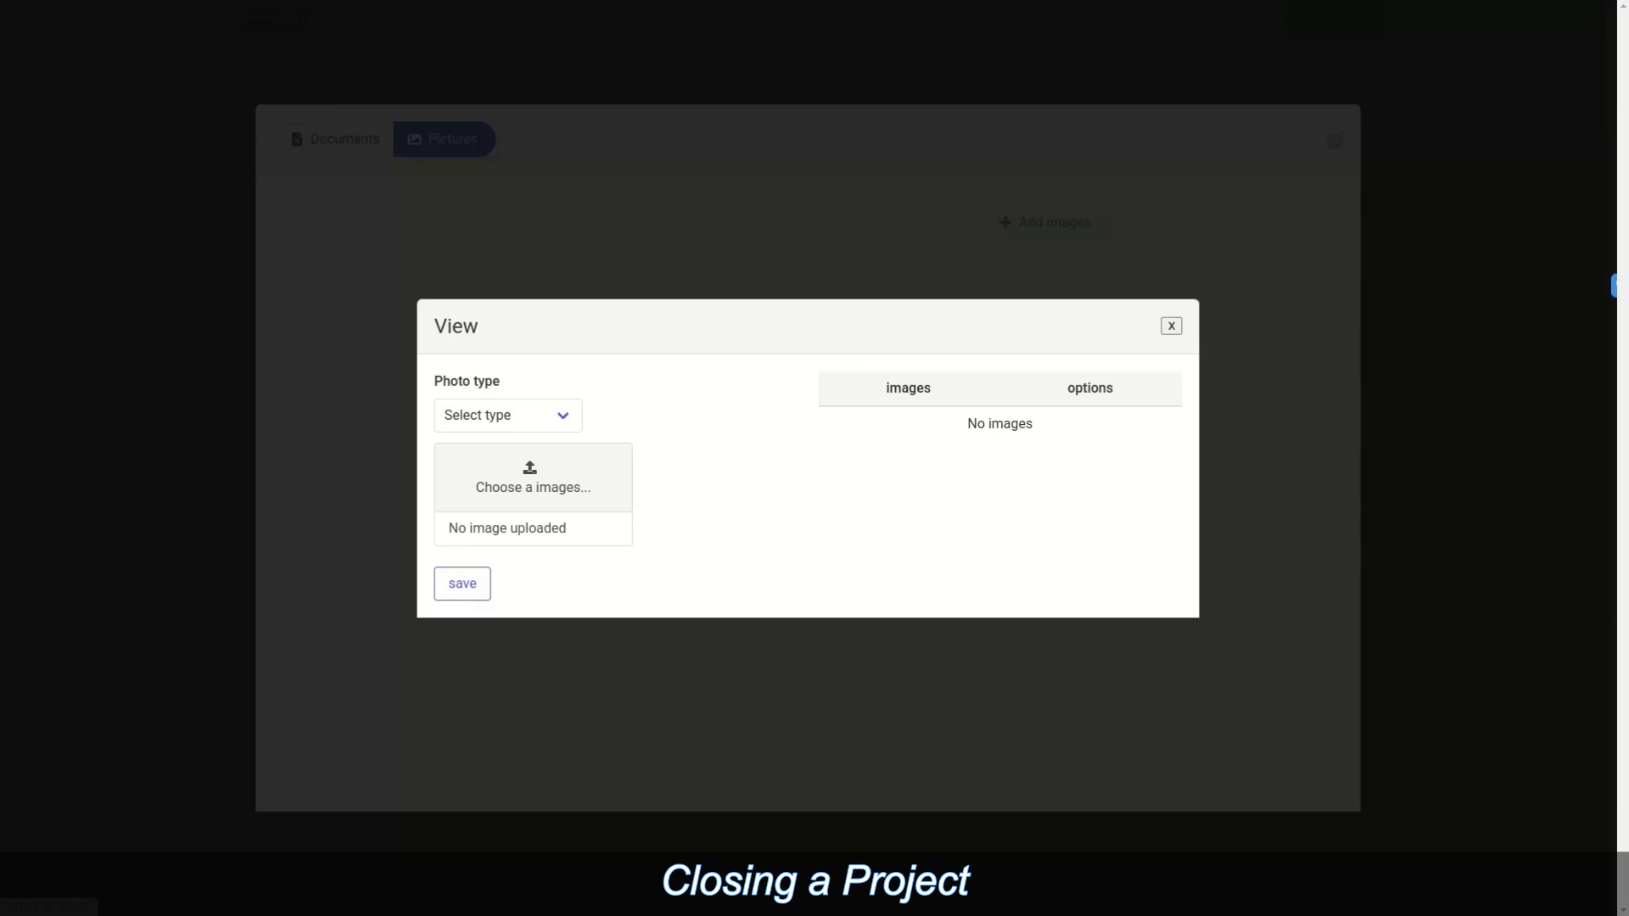
left_click(509, 415)
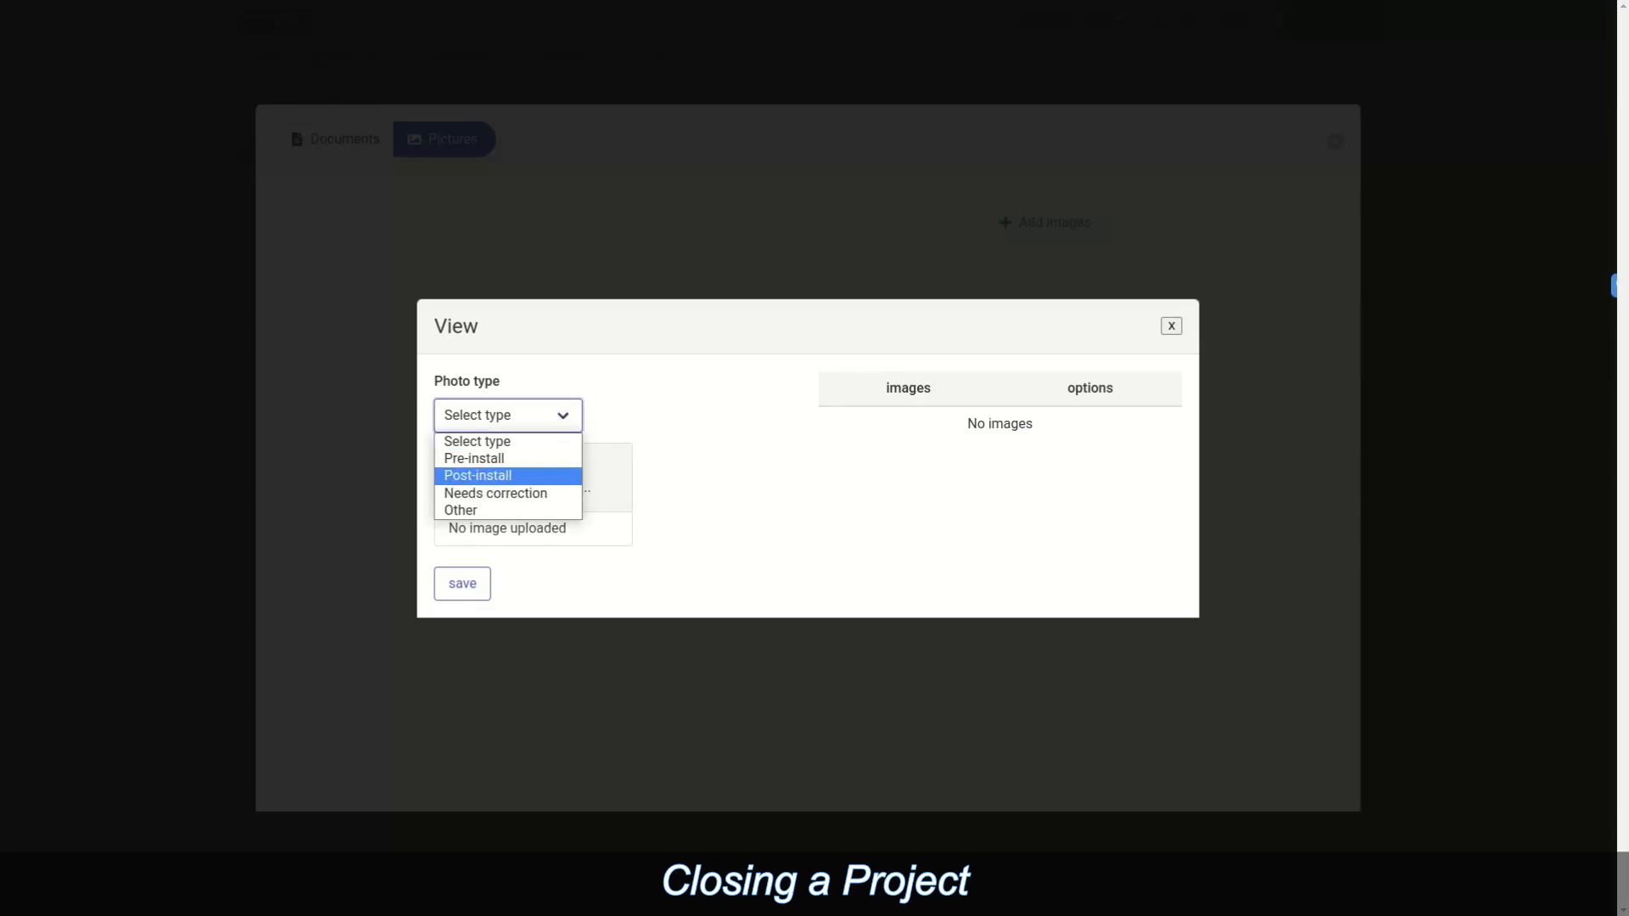
left_click(477, 475)
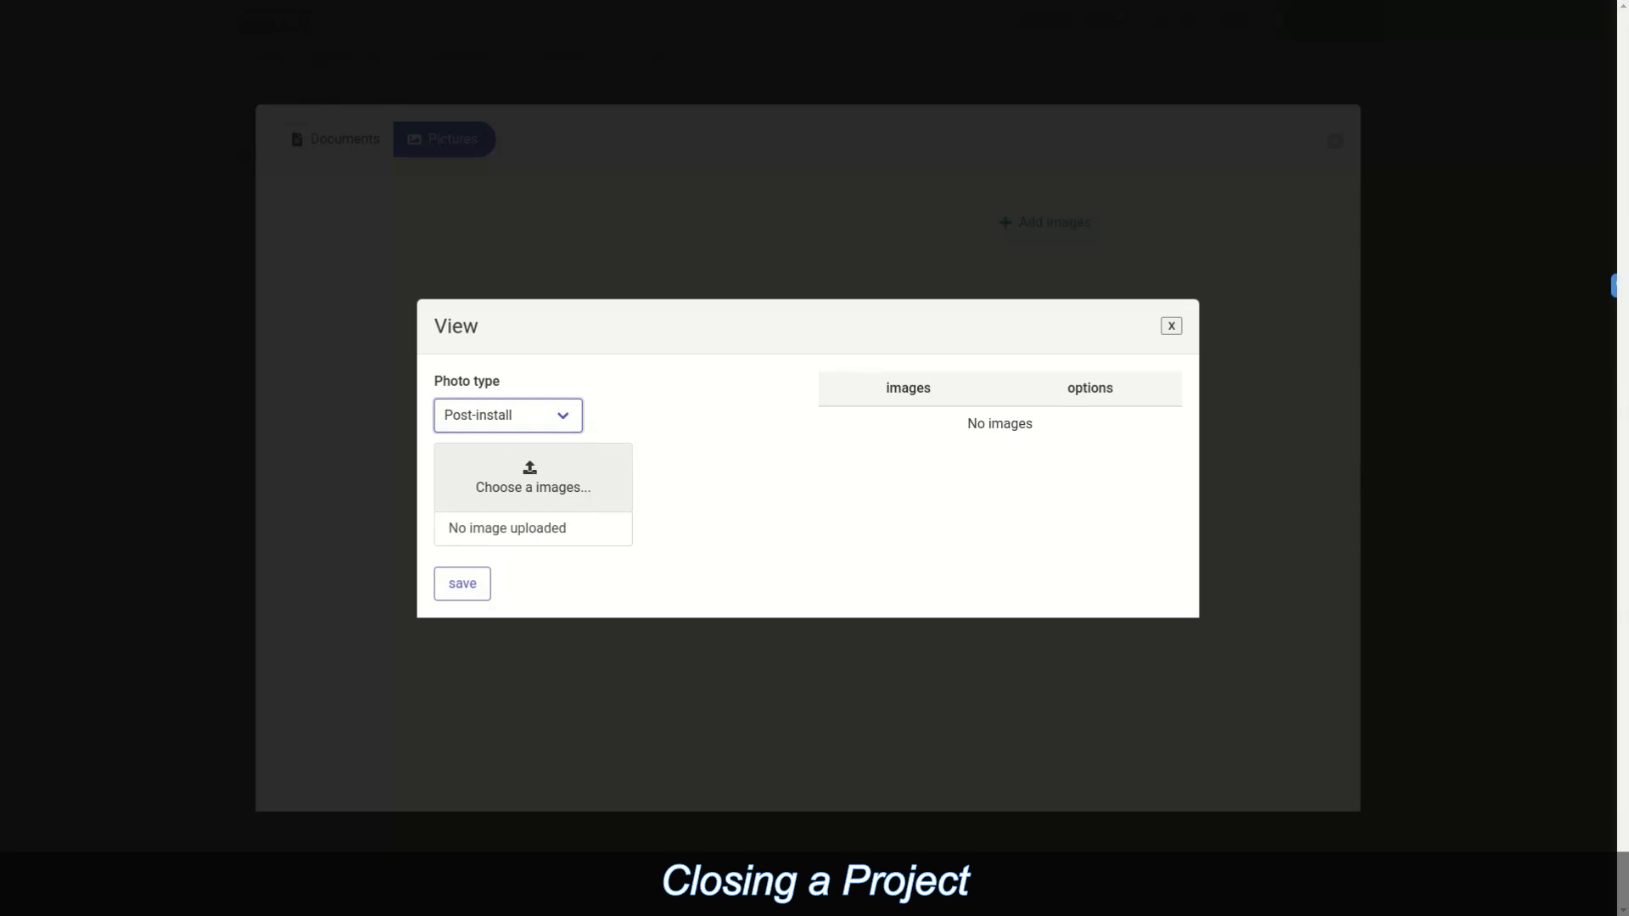
left_click(1171, 326)
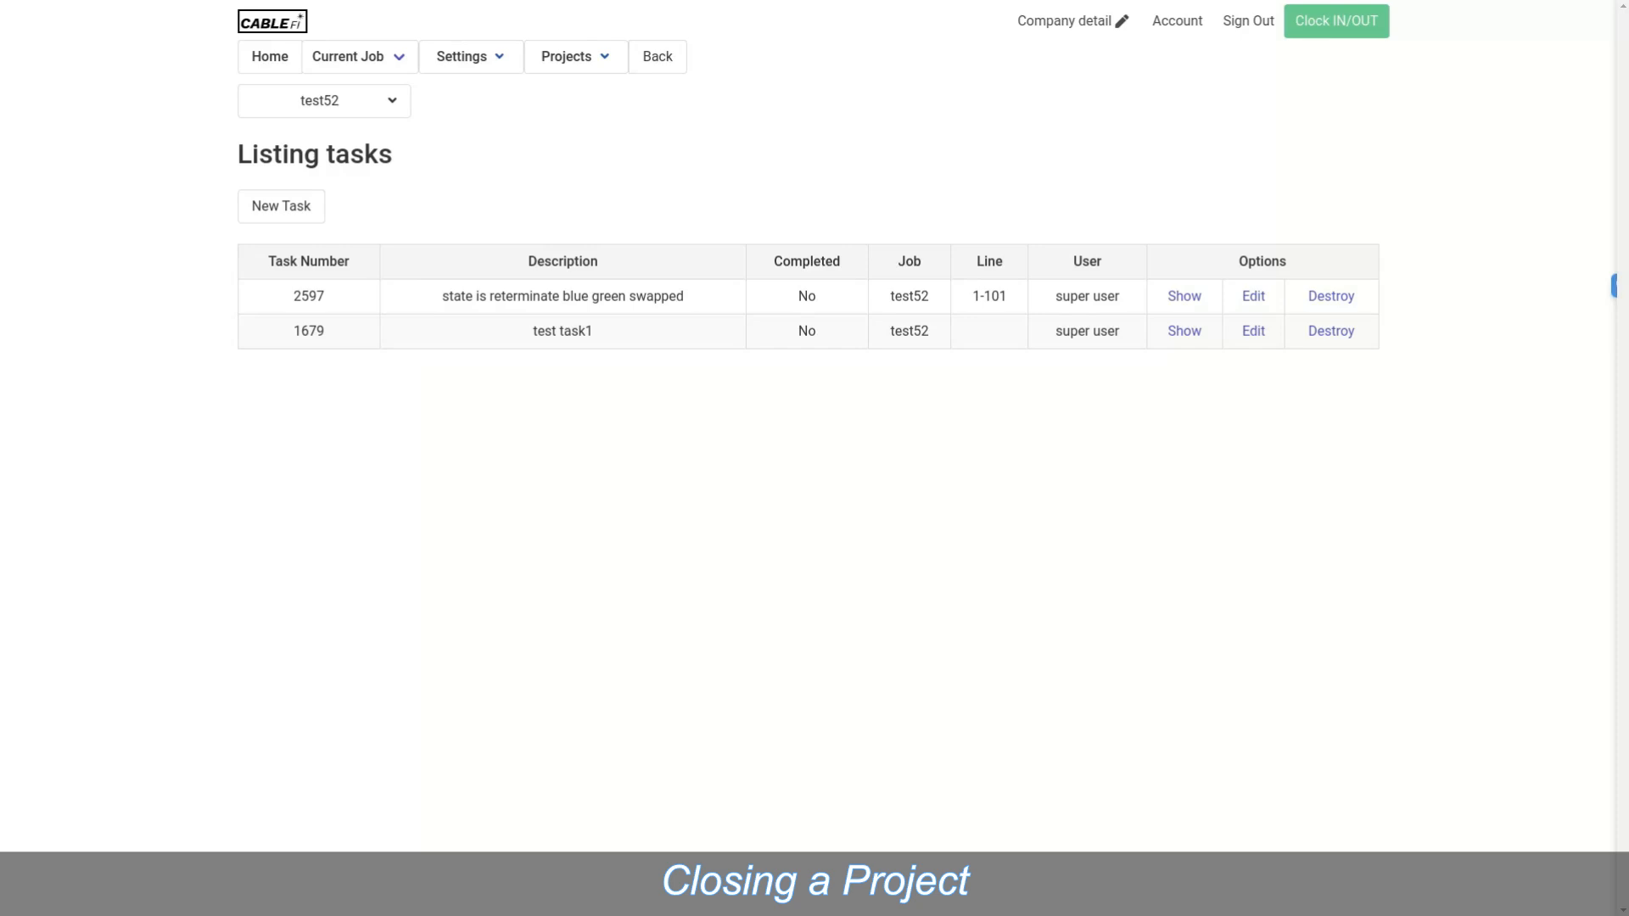
Step: Open a new test52 Daily Report and tick 'Include project completion % in report'
mouse_move(324, 101)
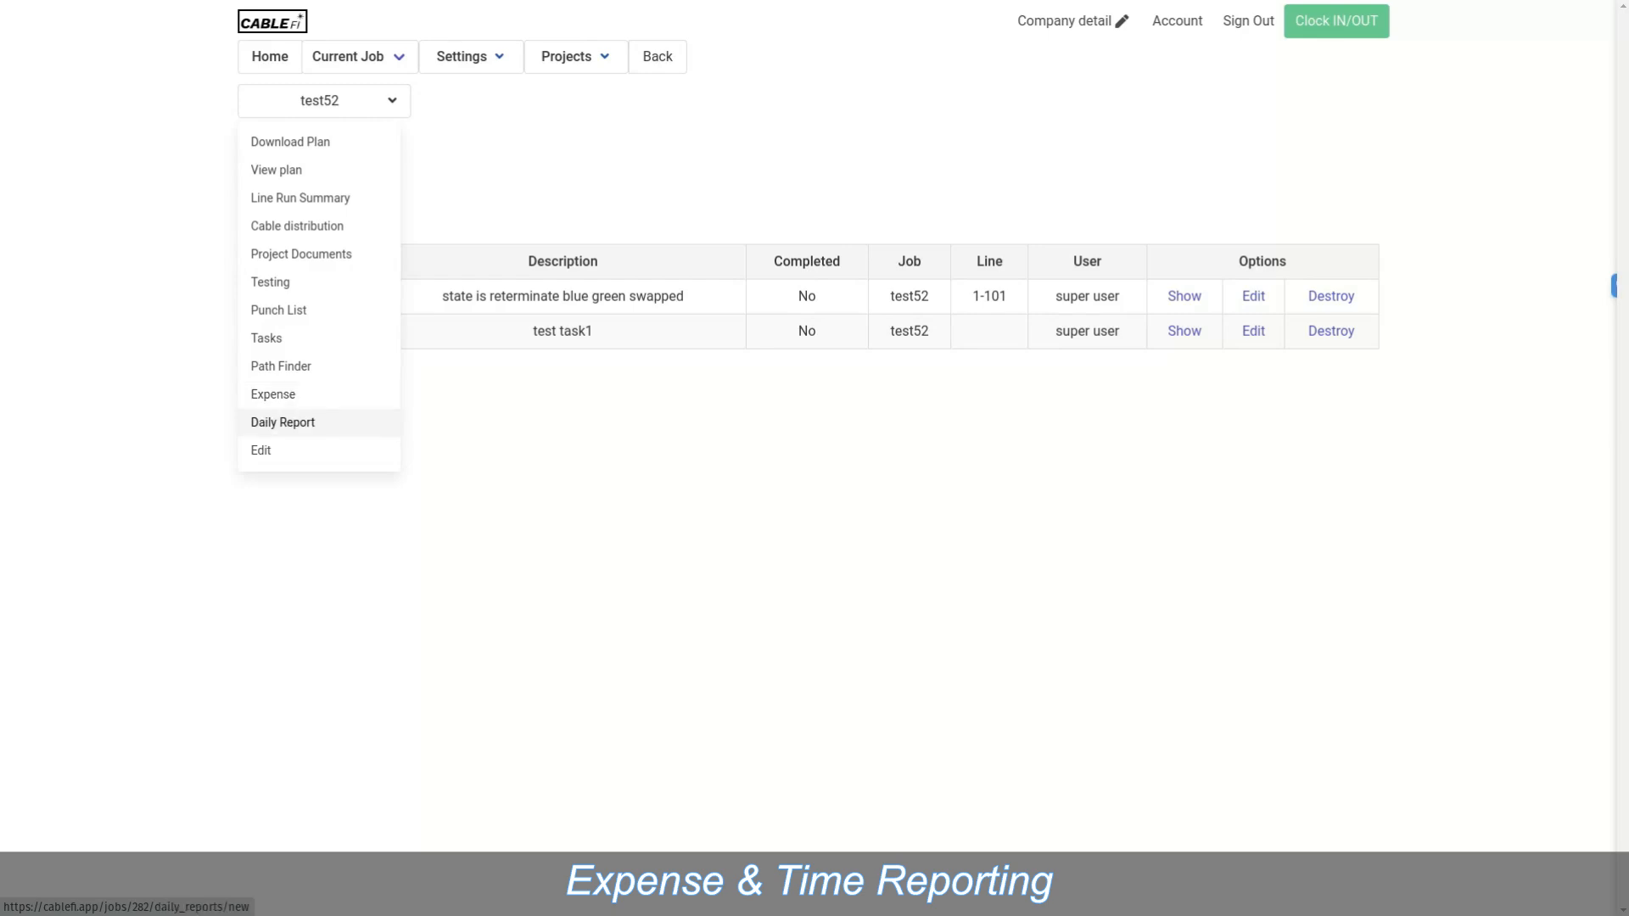
left_click(282, 422)
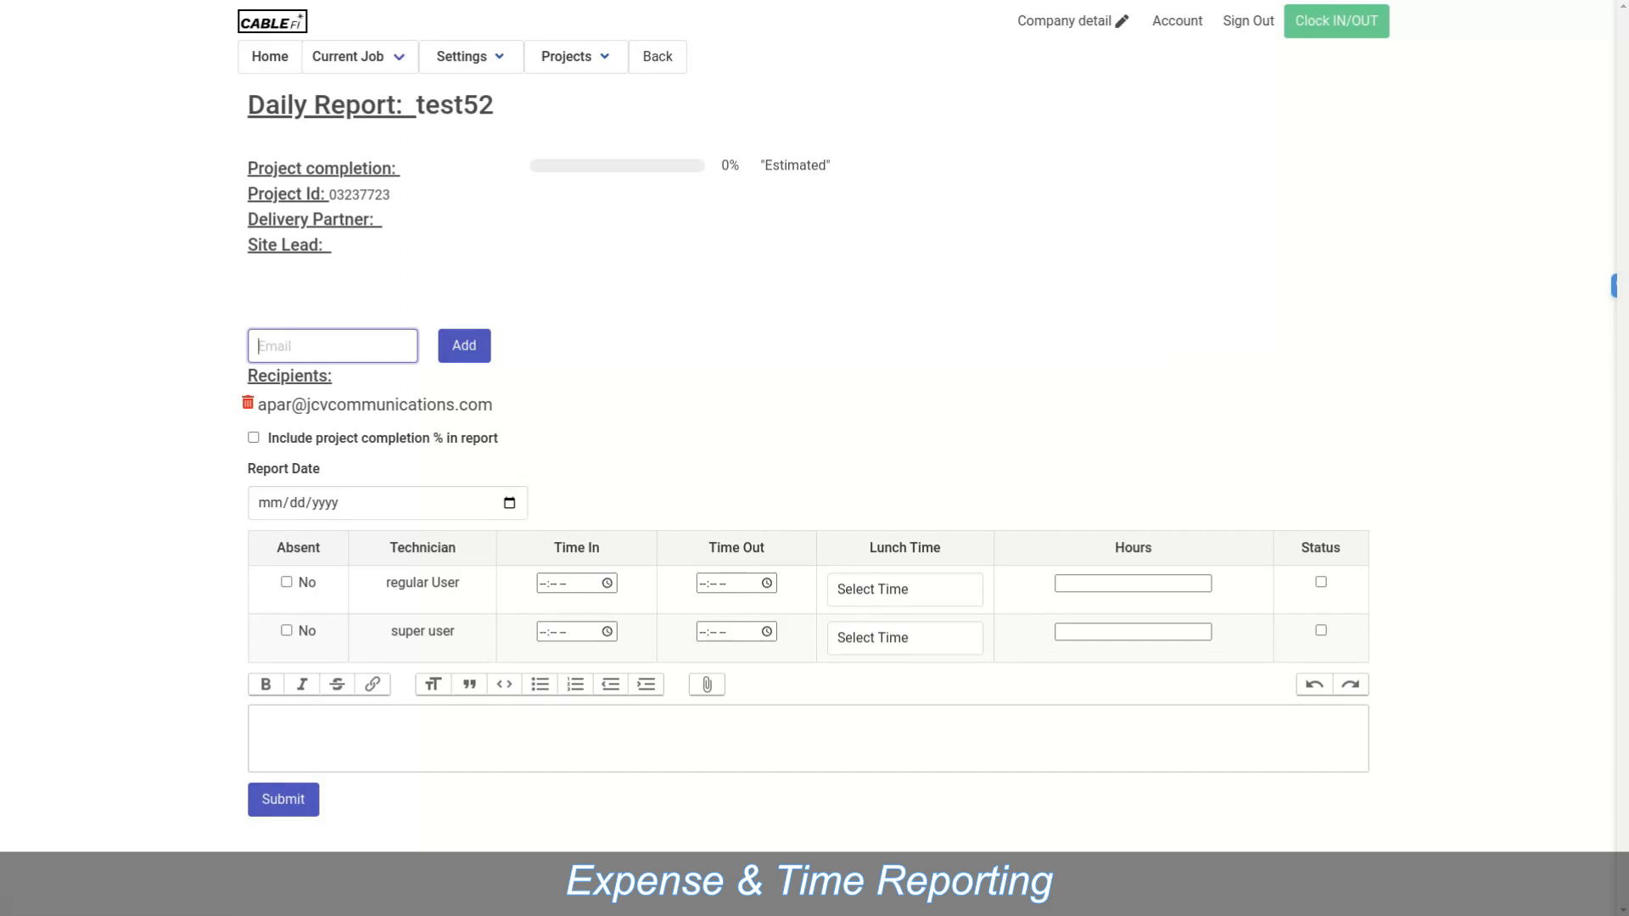
mouse_move(471, 57)
left_click(254, 437)
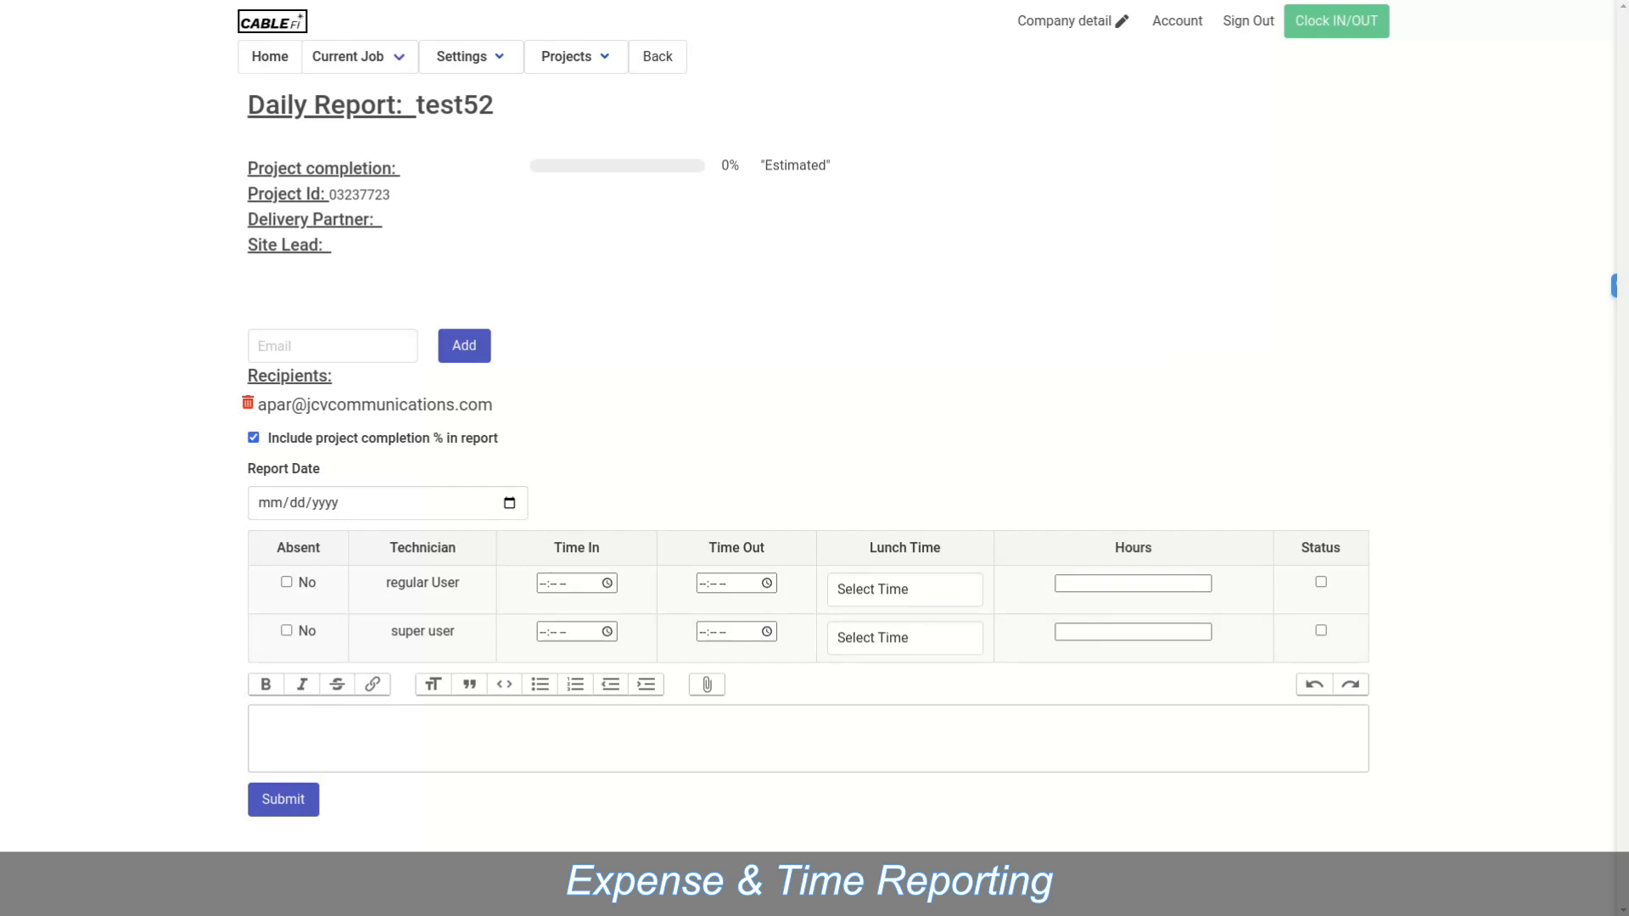
Step: Set the daily report date to 03/10/2023
left_click(509, 503)
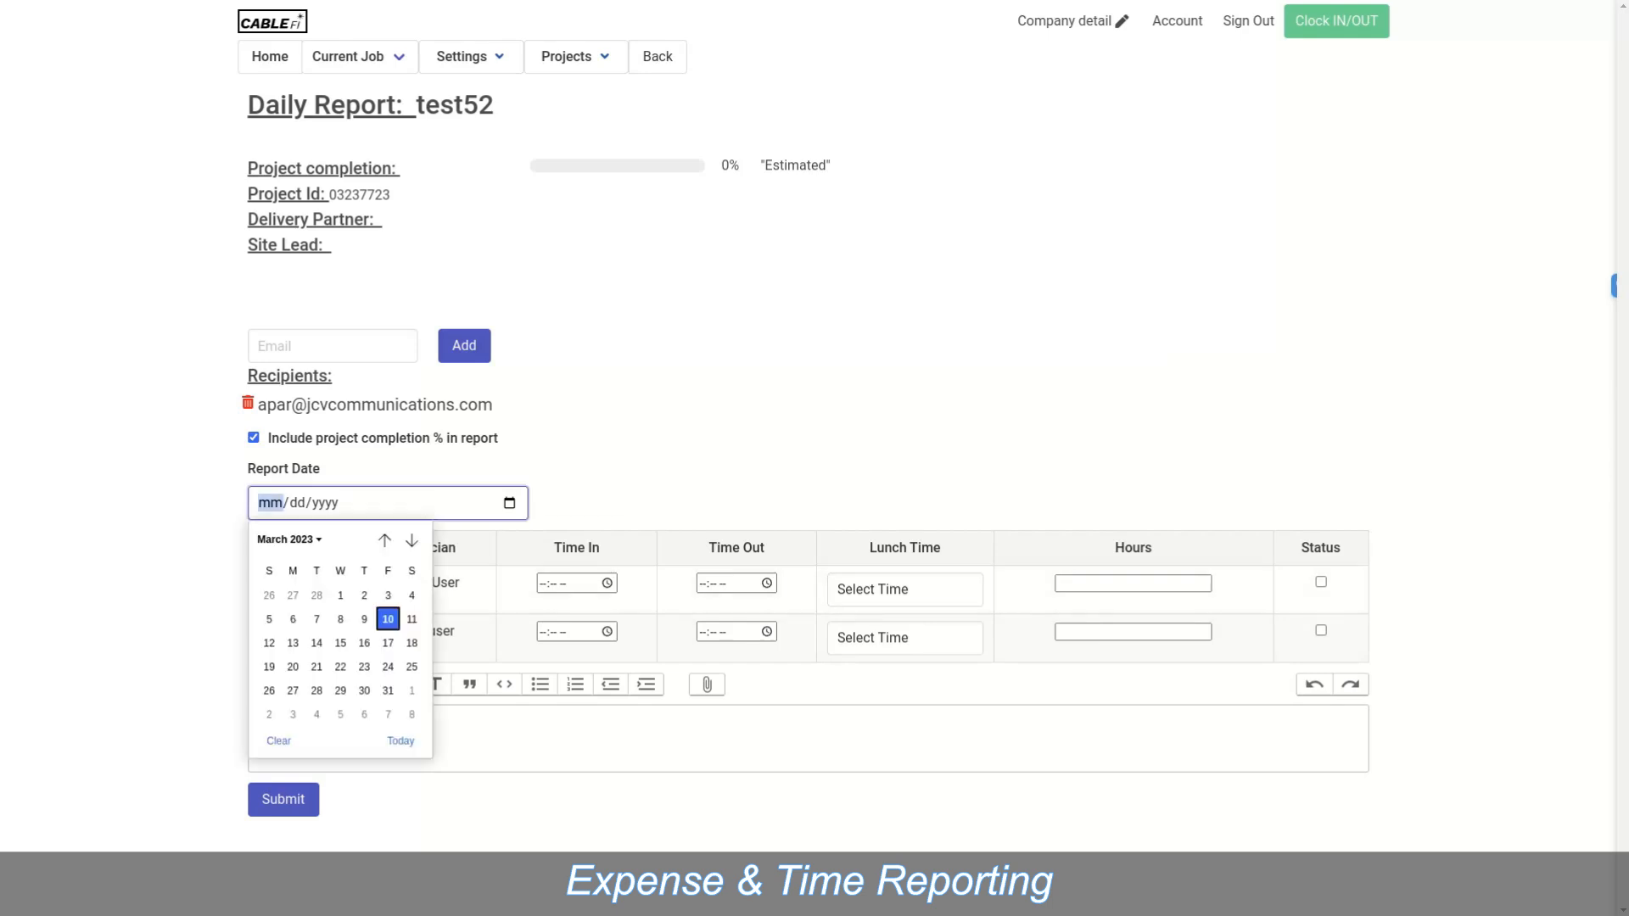
left_click(388, 619)
left_click(679, 475)
left_click(607, 583)
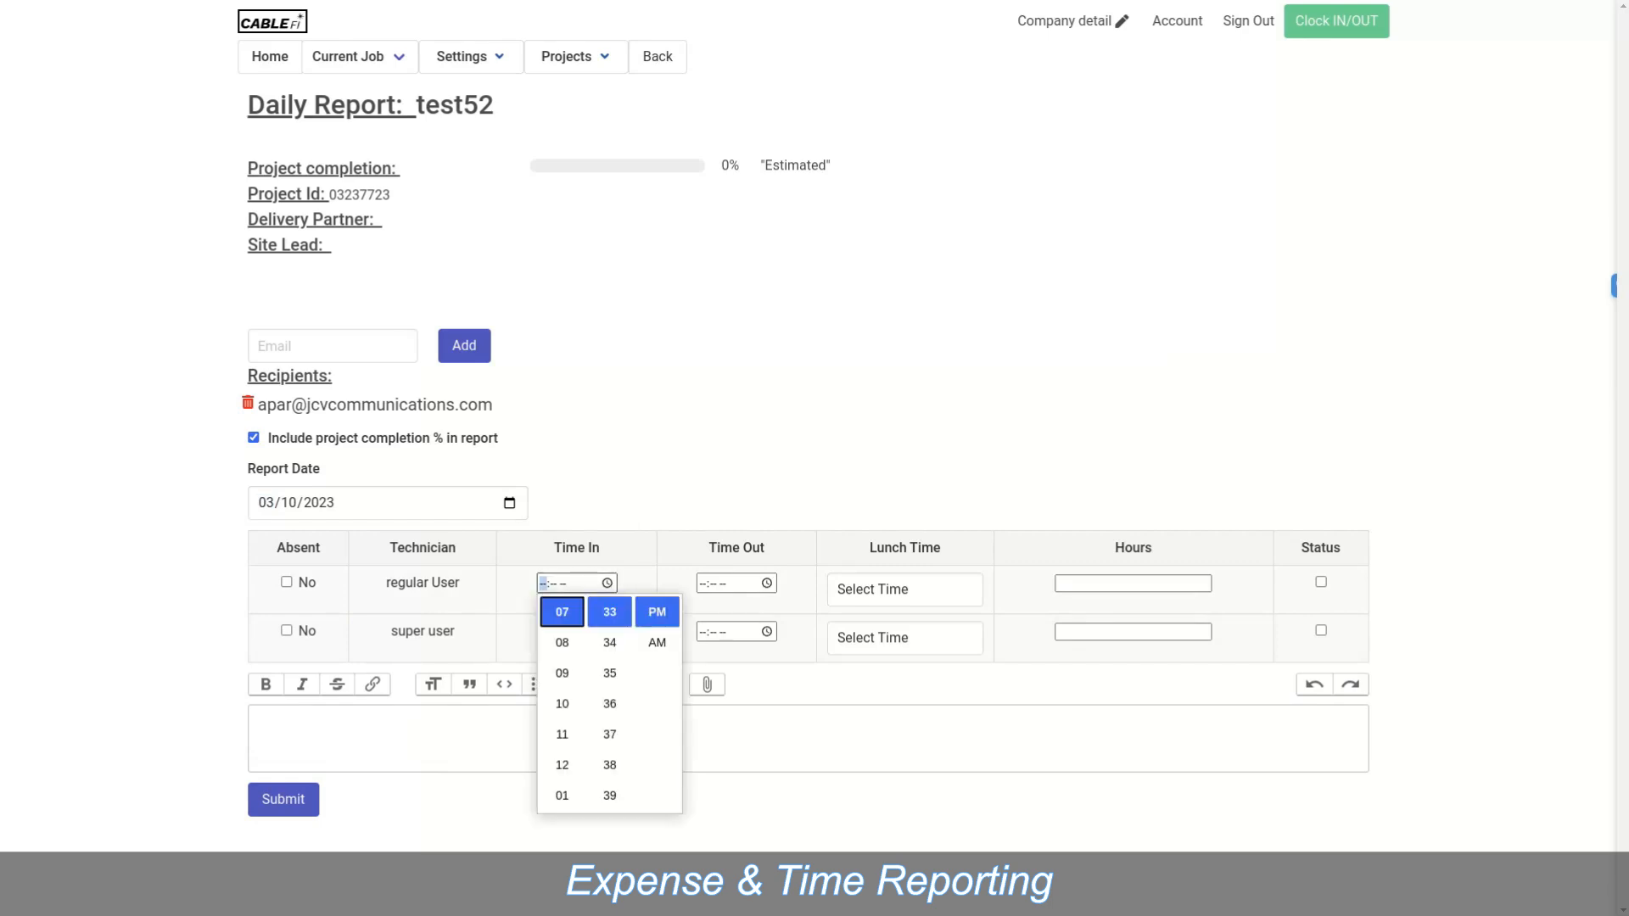
key("Escape")
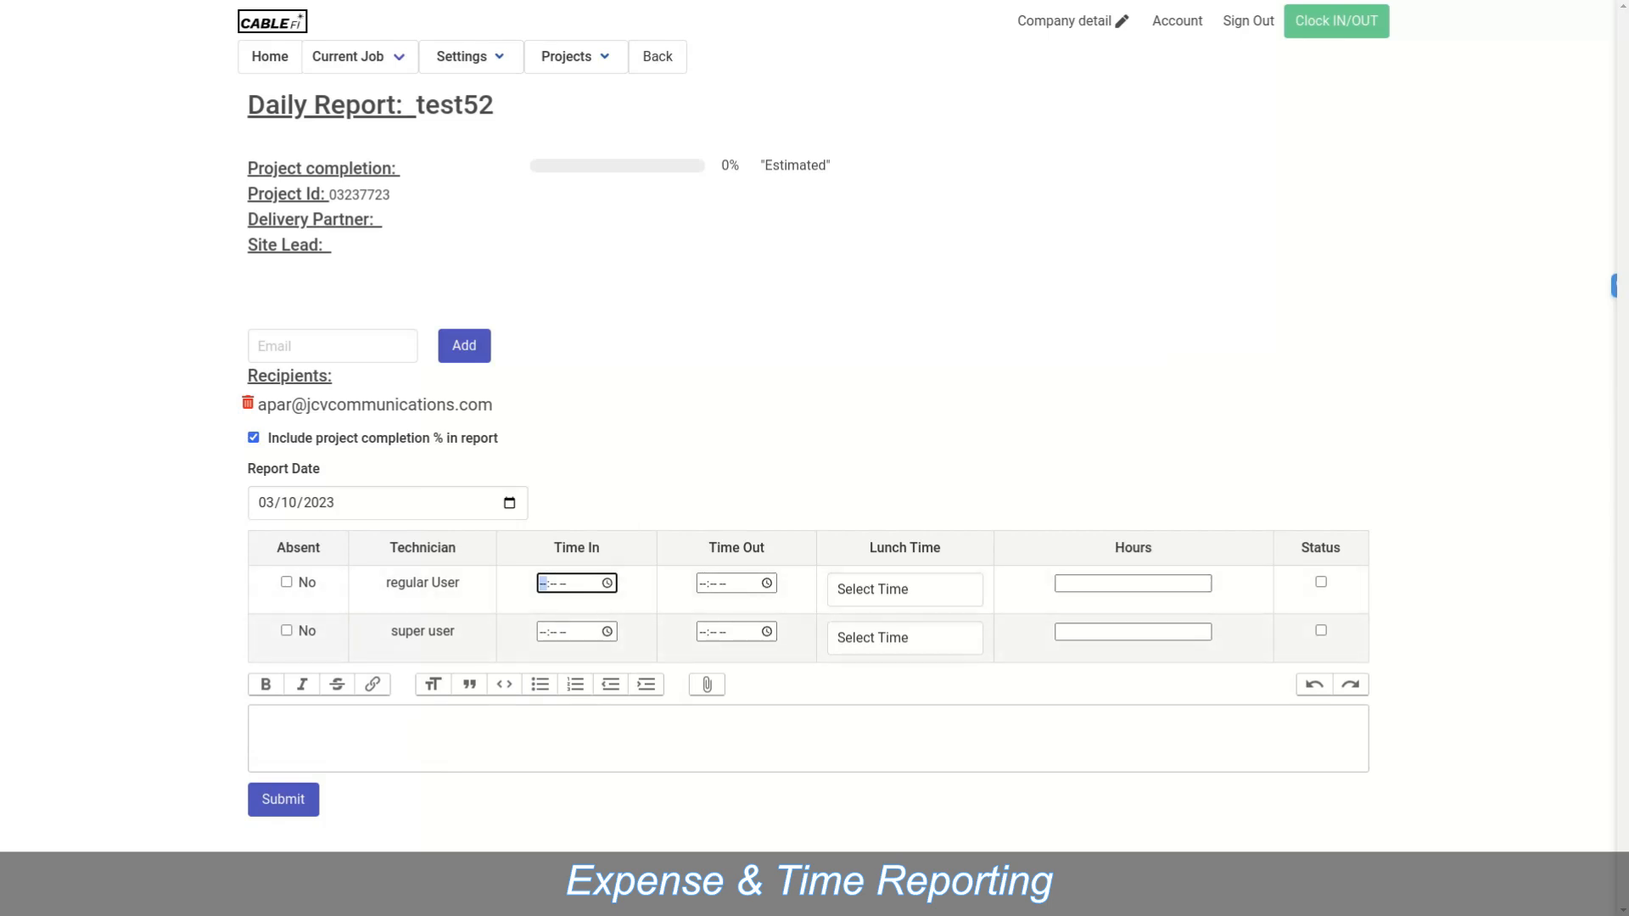
Step: Mark the status for both User and super user and submit the daily report
left_click(1321, 582)
left_click(1321, 631)
left_click(257, 722)
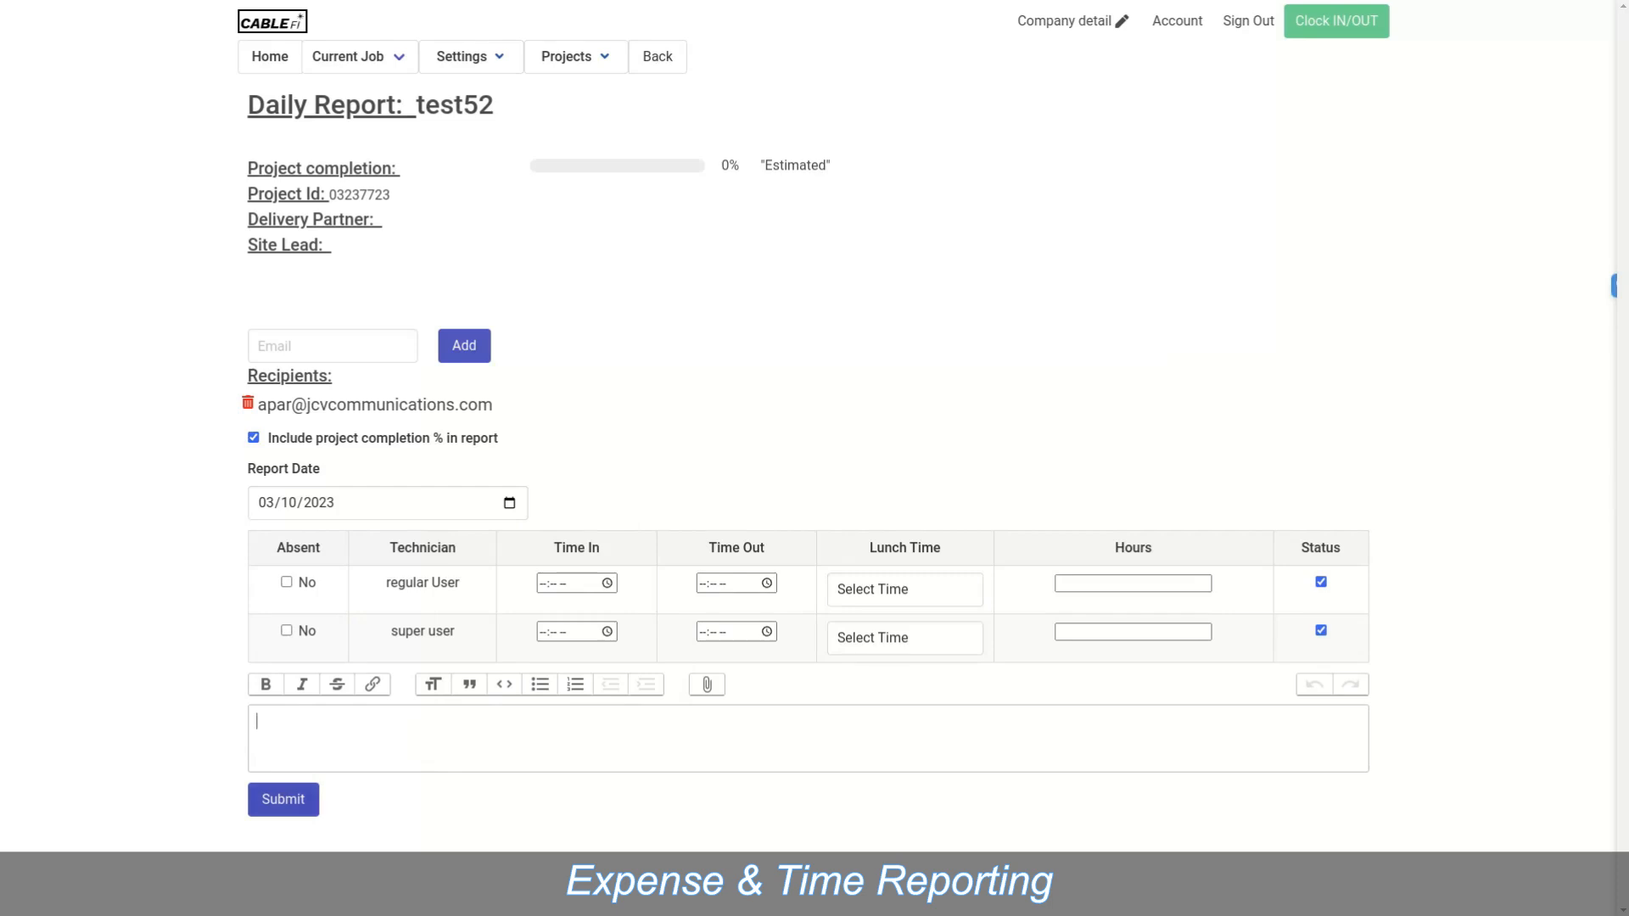
left_click(283, 799)
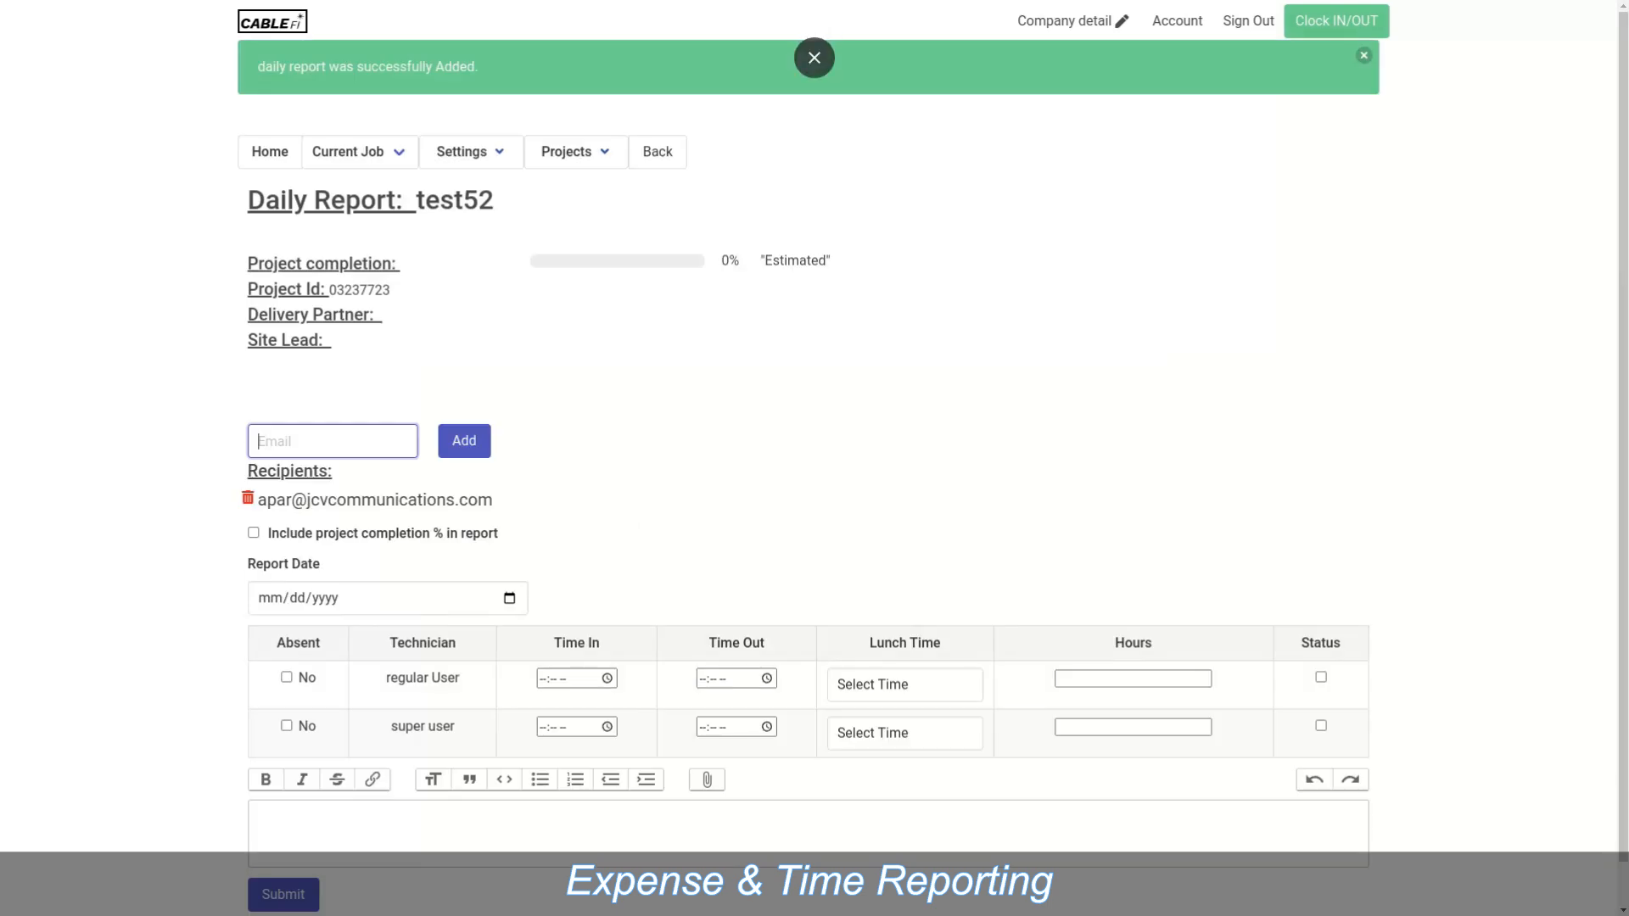
left_click(1364, 55)
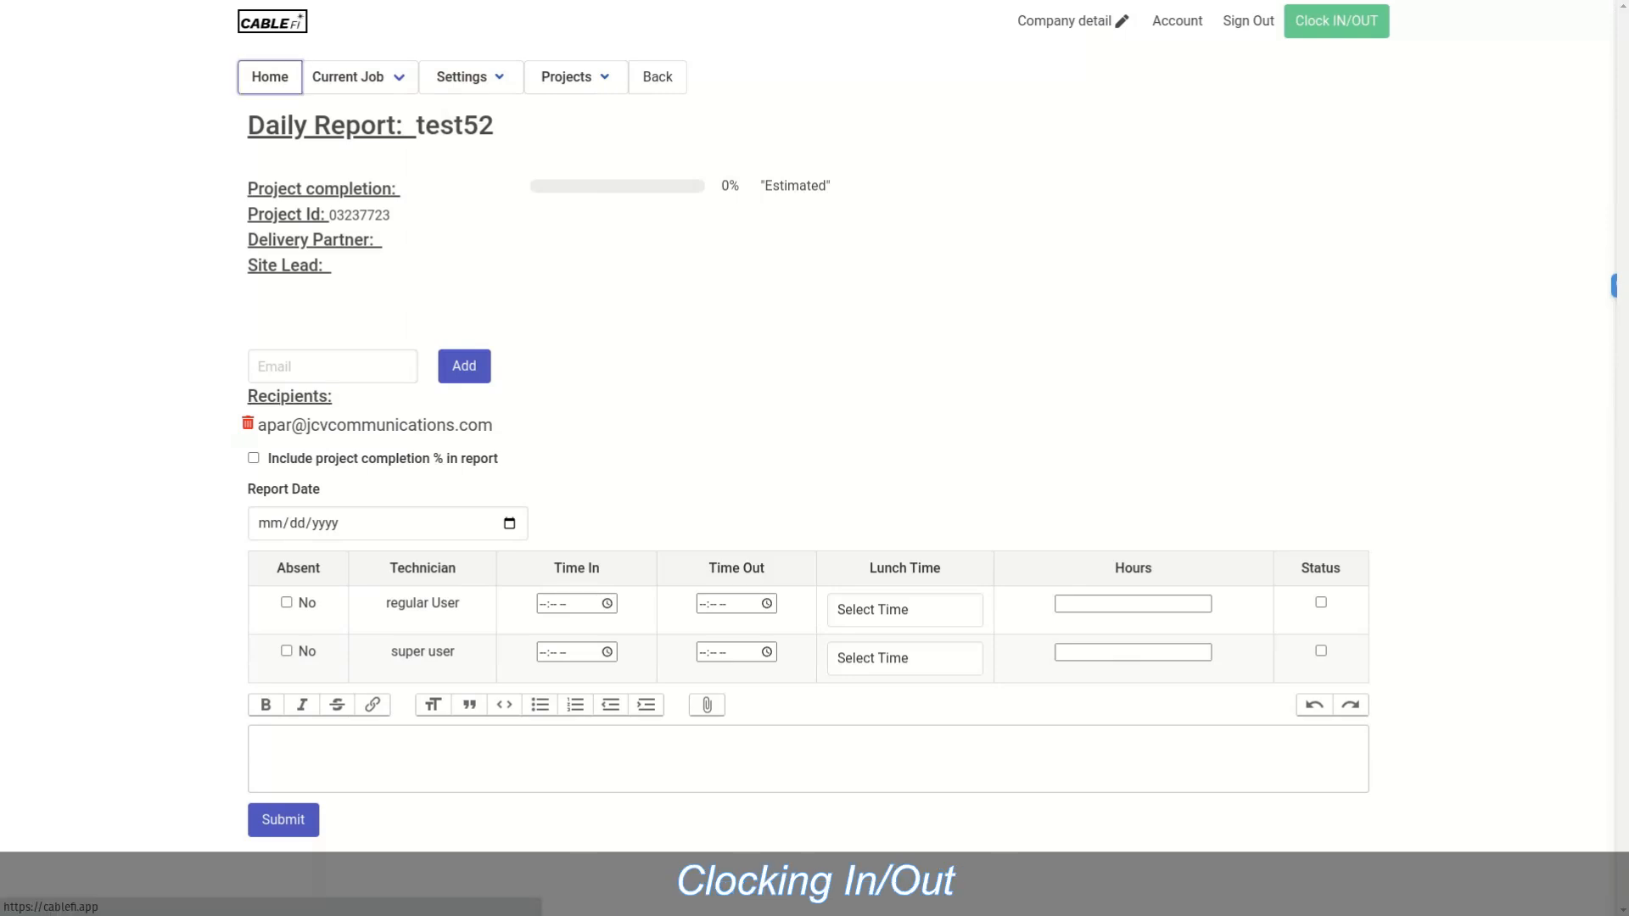
Step: Go to the Home calendar and open the Clock IN/OUT form
left_click(270, 77)
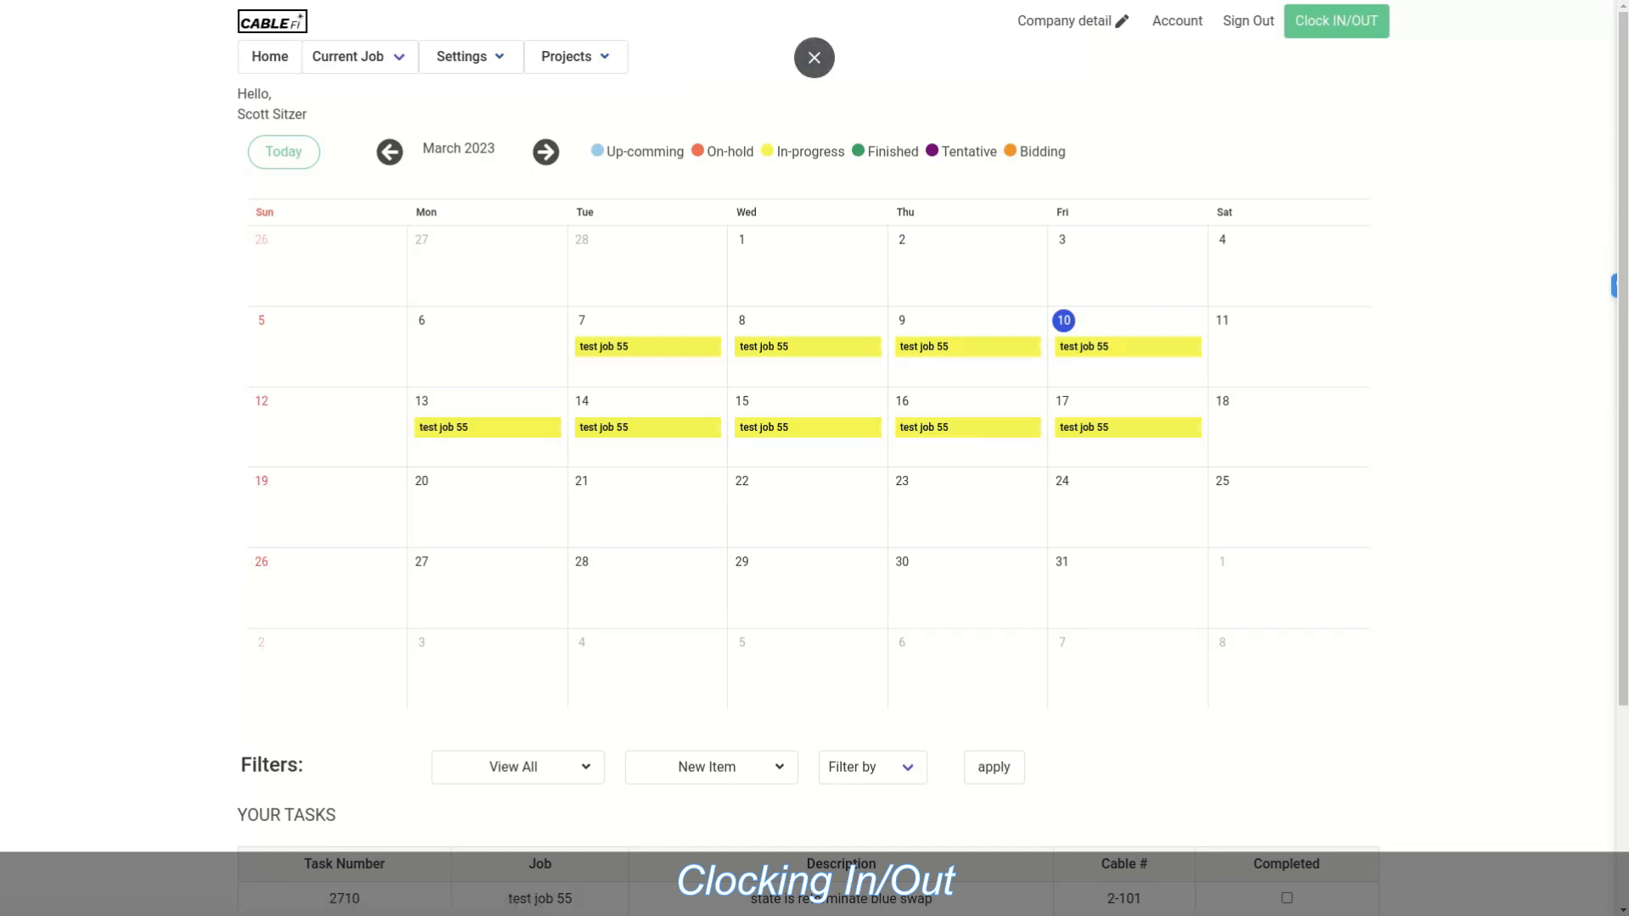
left_click(1336, 20)
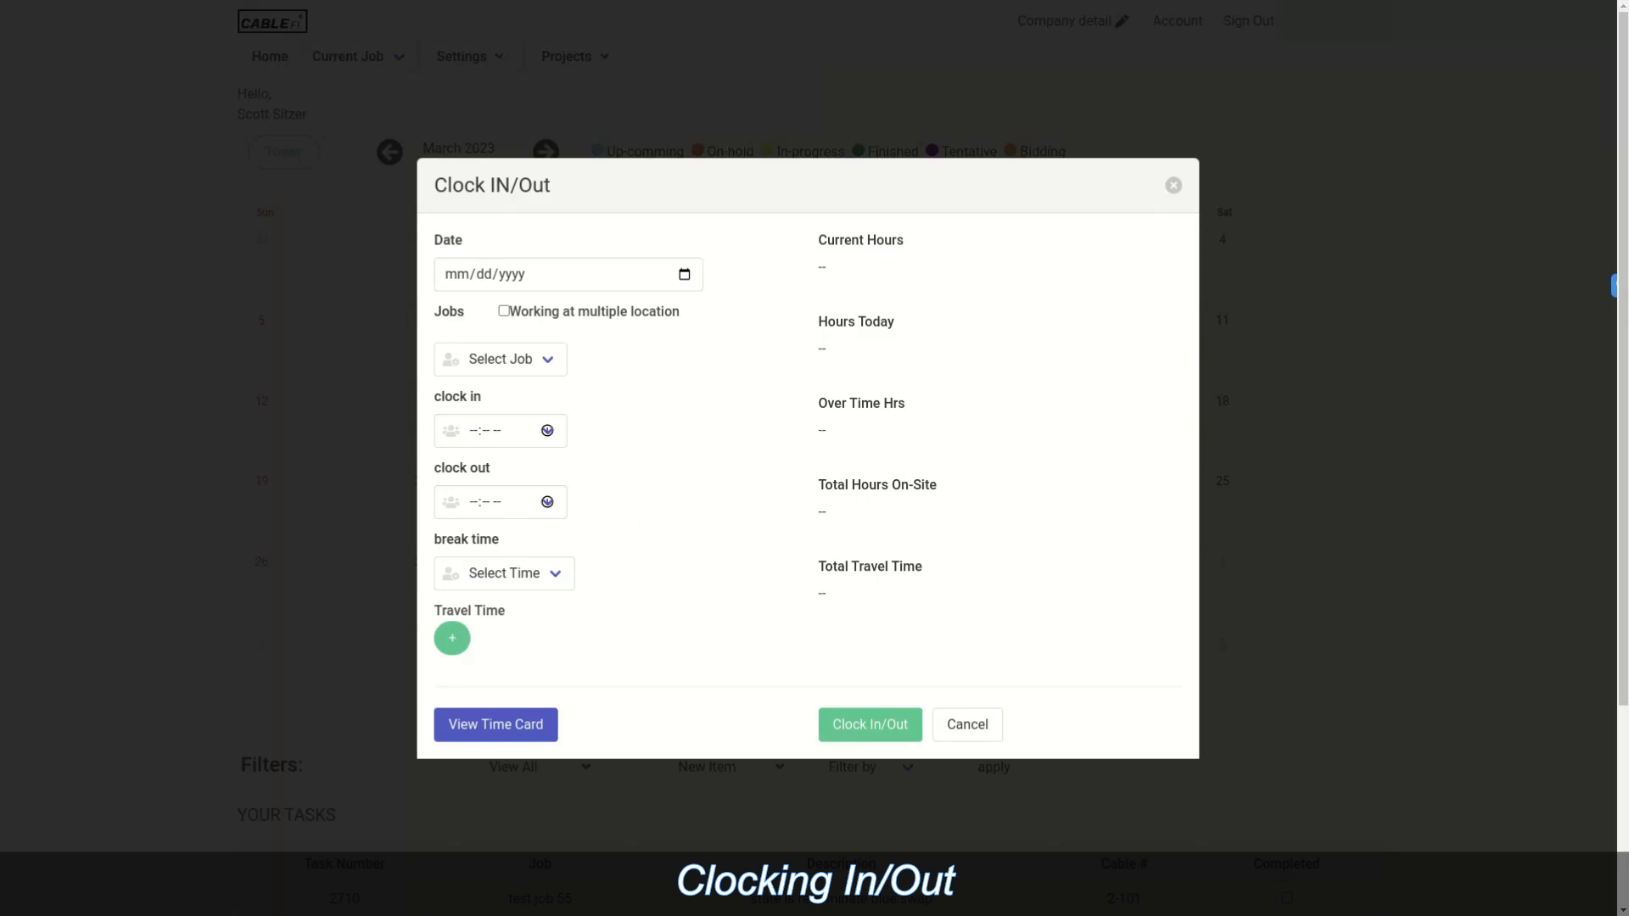
left_click(684, 275)
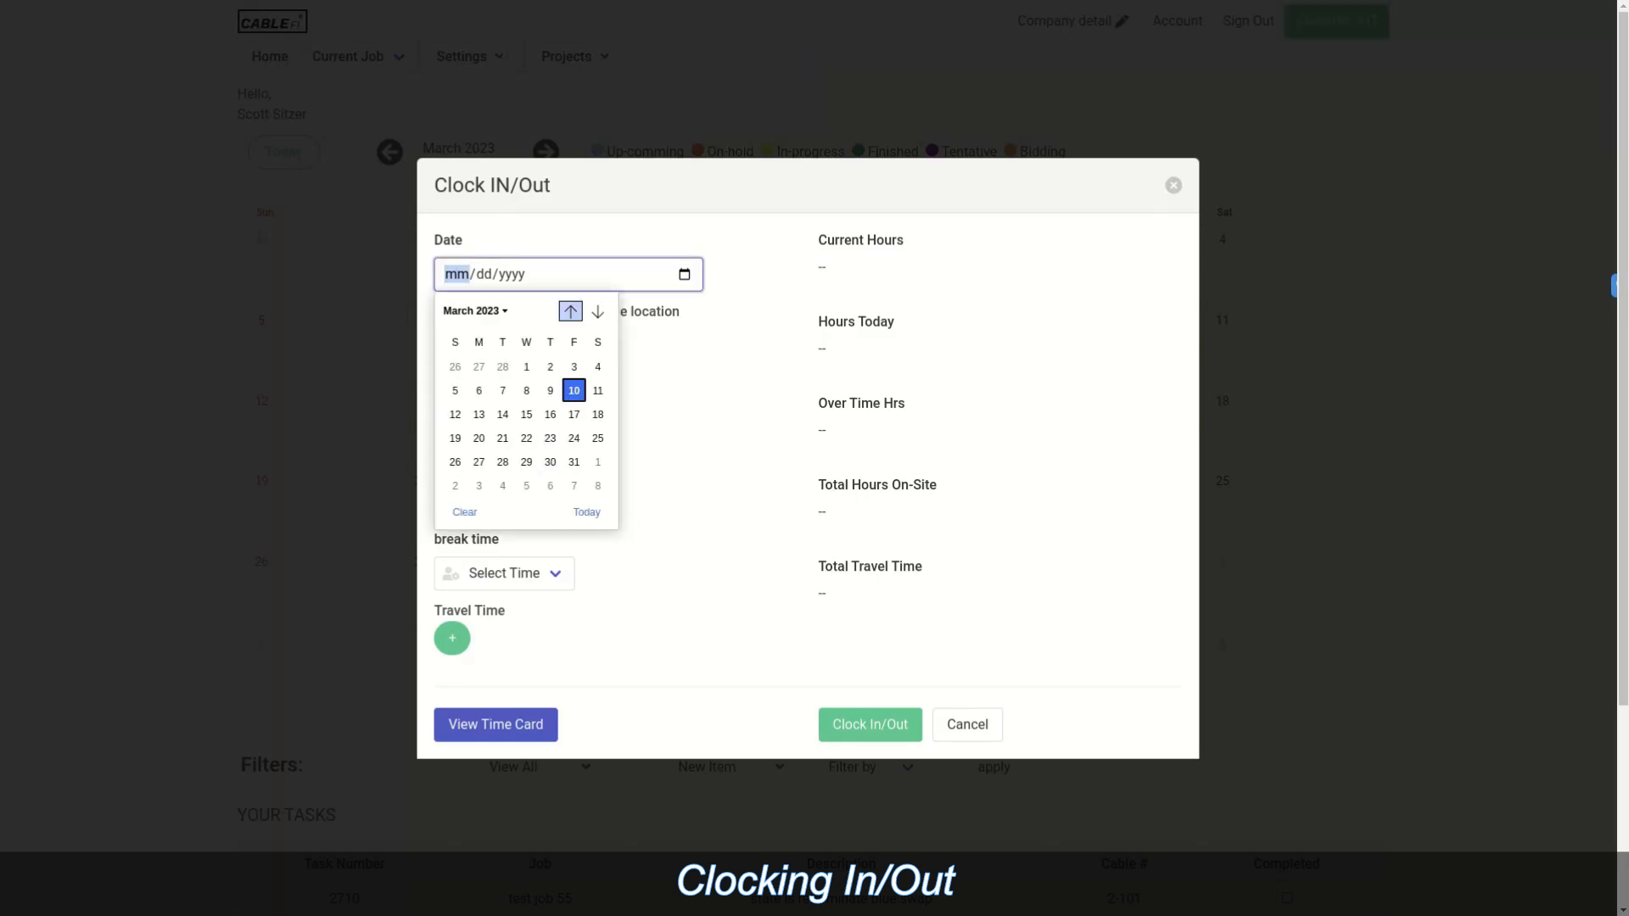
key("Escape")
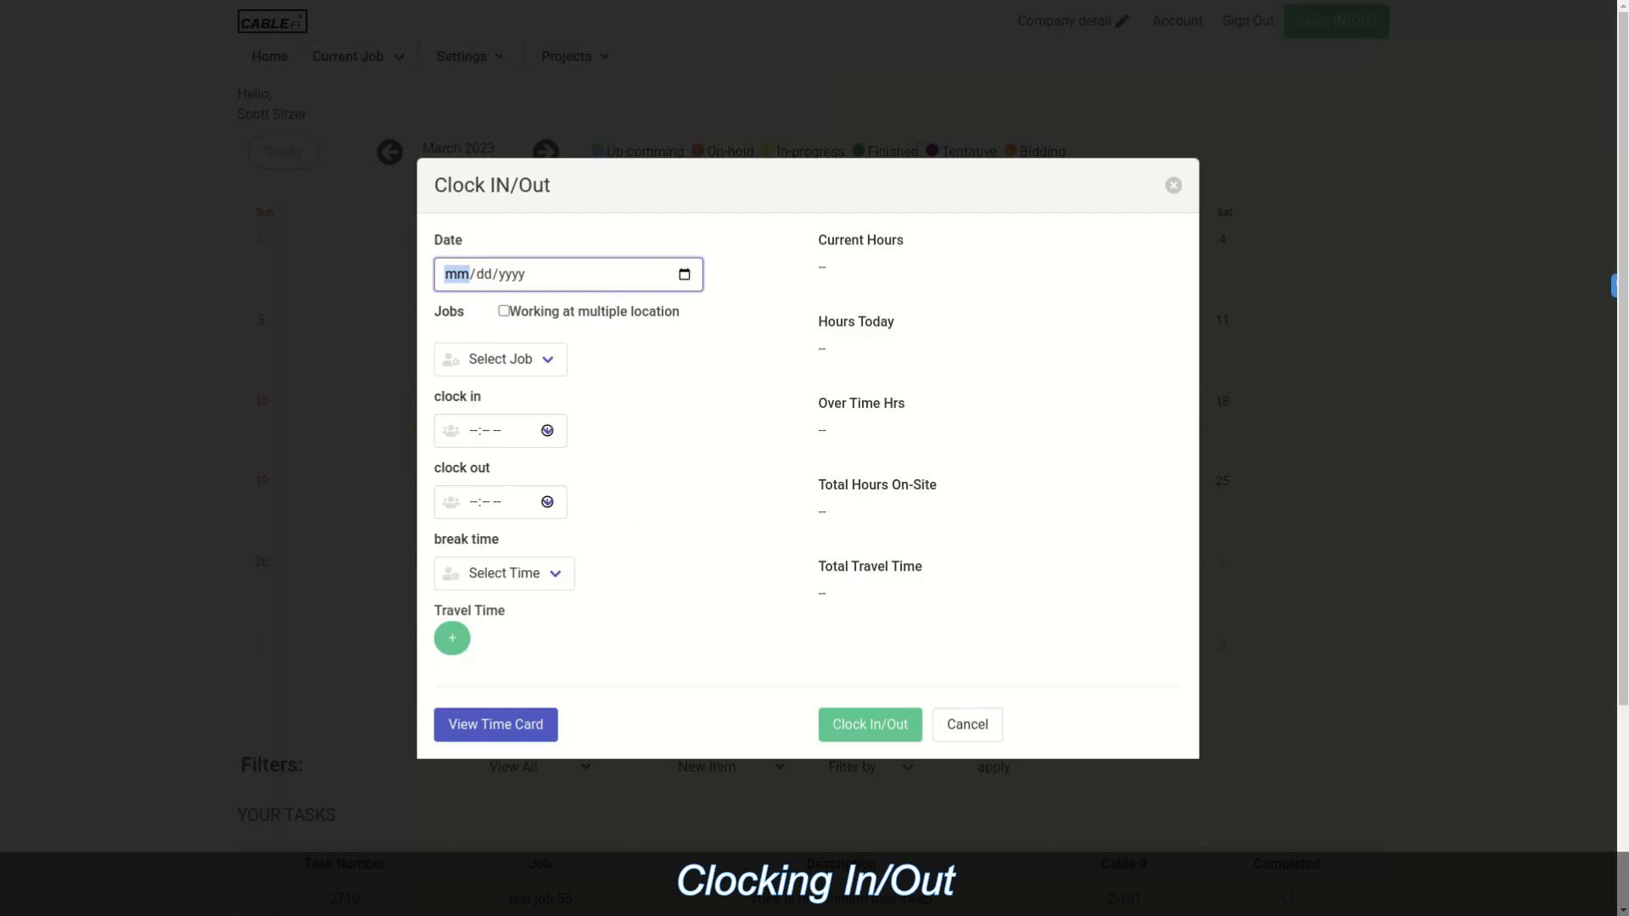
Step: Tick Working at multiple location, add a Travel Time entry, and view the empty 03/11/2023 time card
left_click(504, 312)
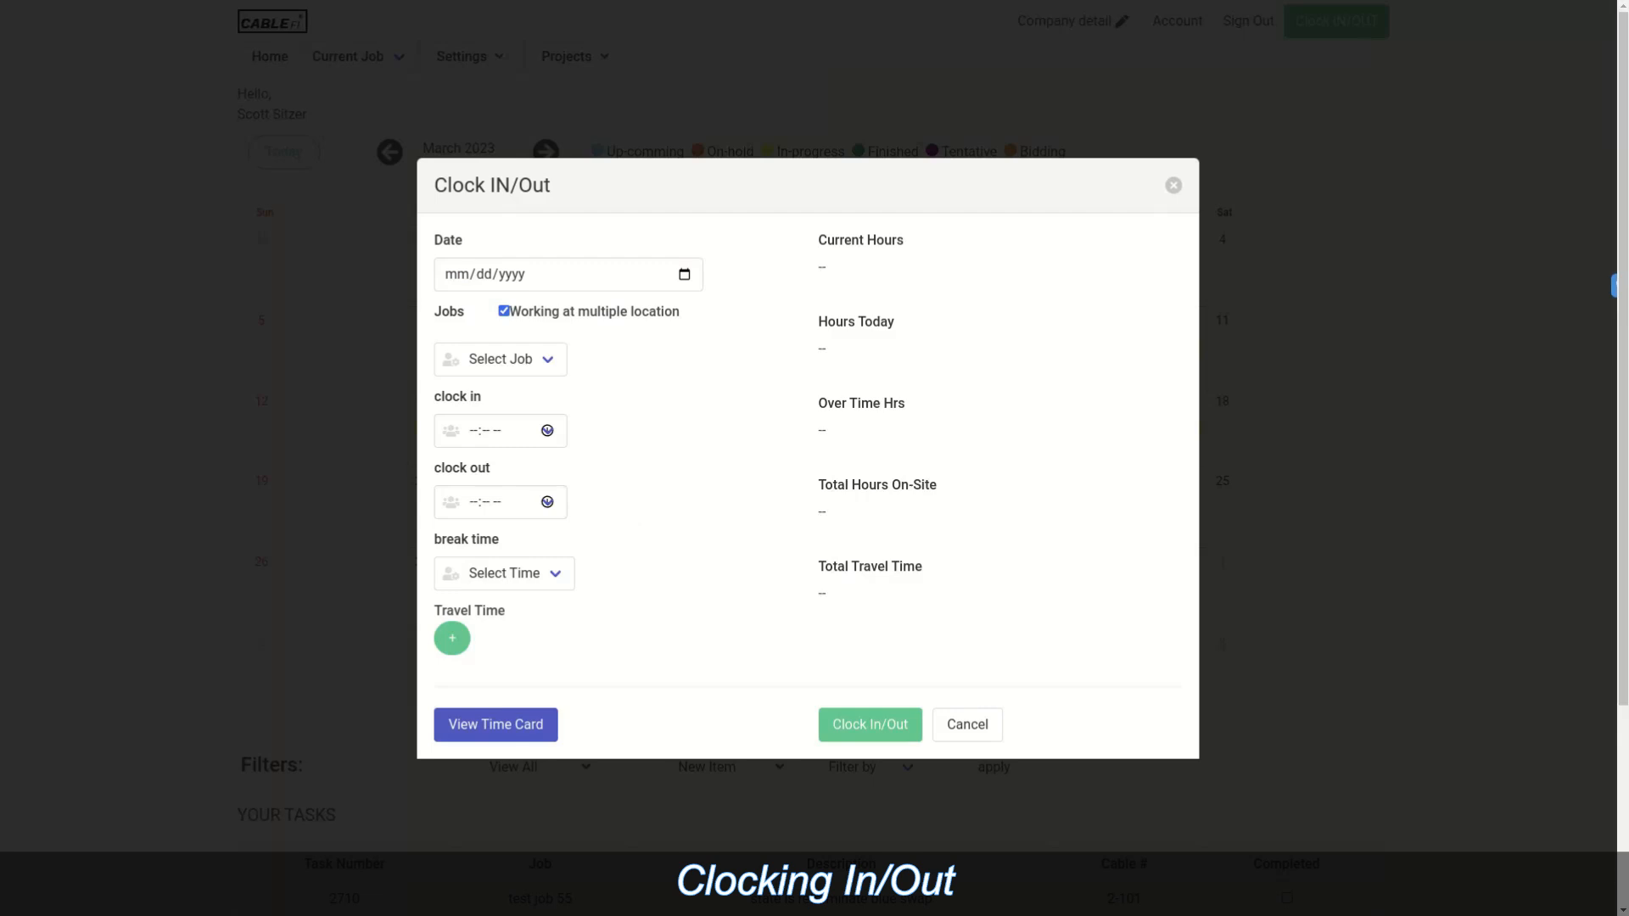
left_click(501, 359)
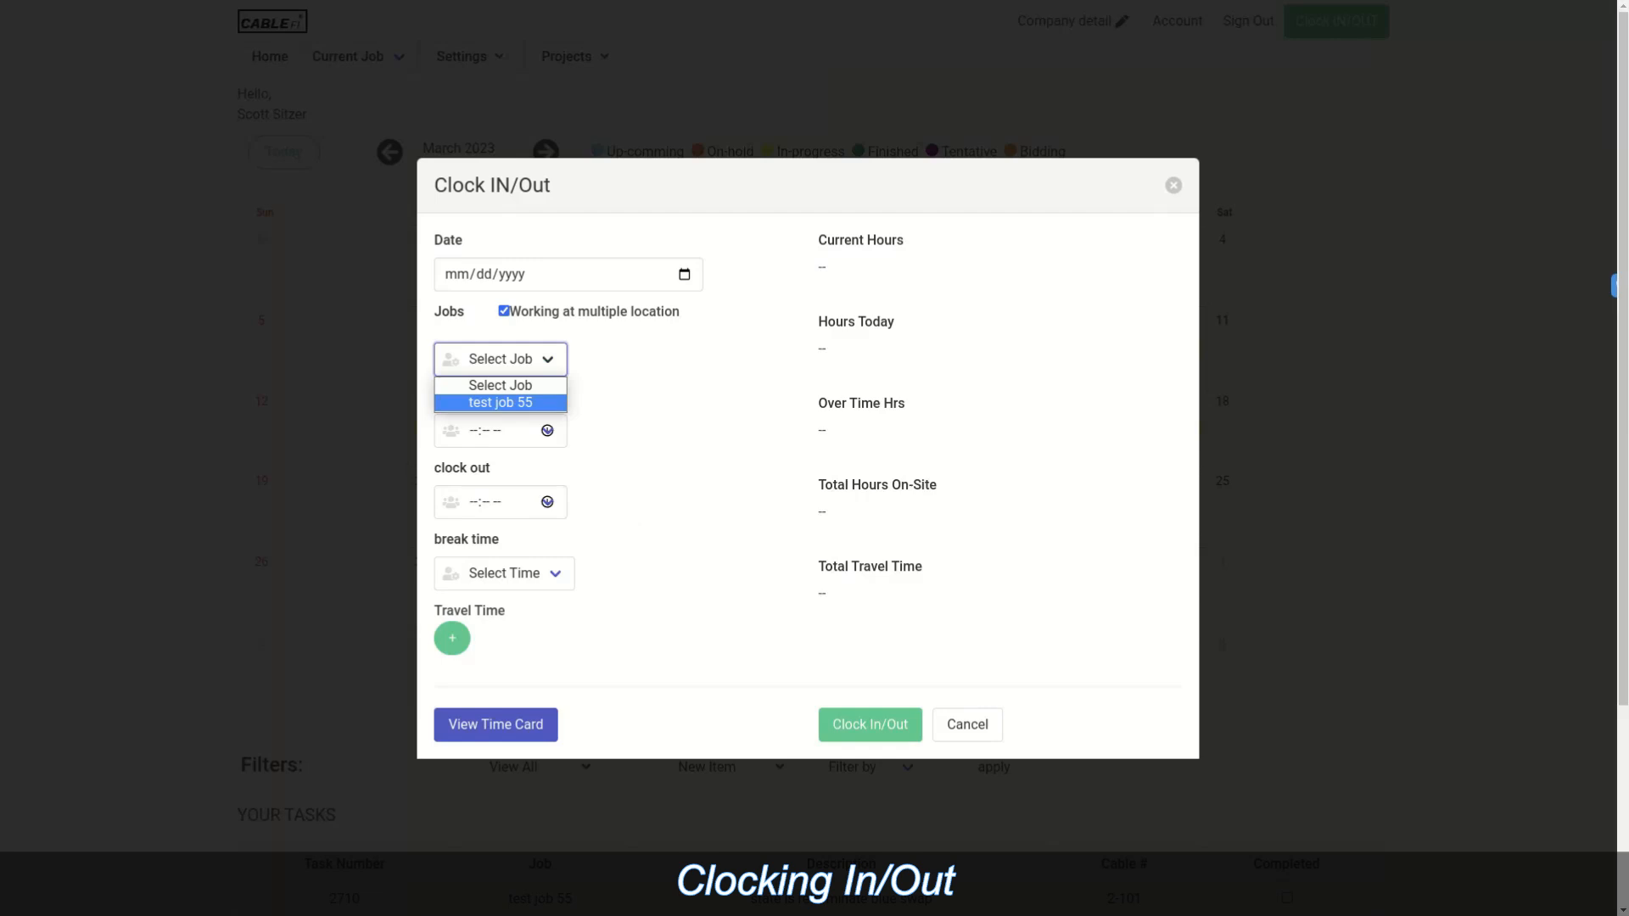
key("Escape")
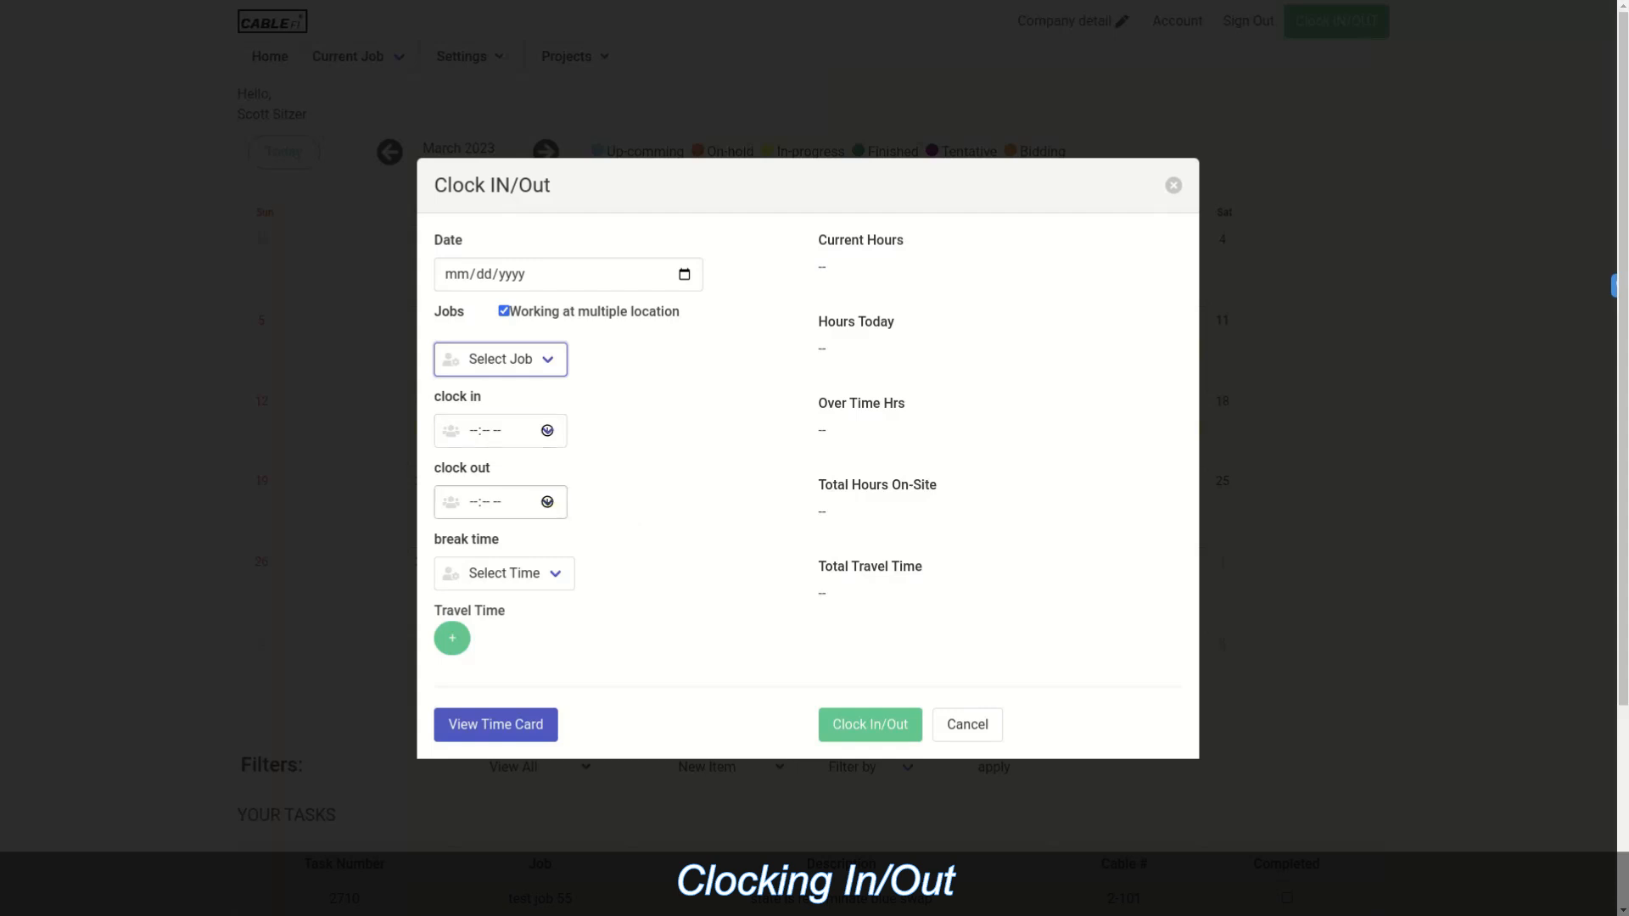
left_click(452, 637)
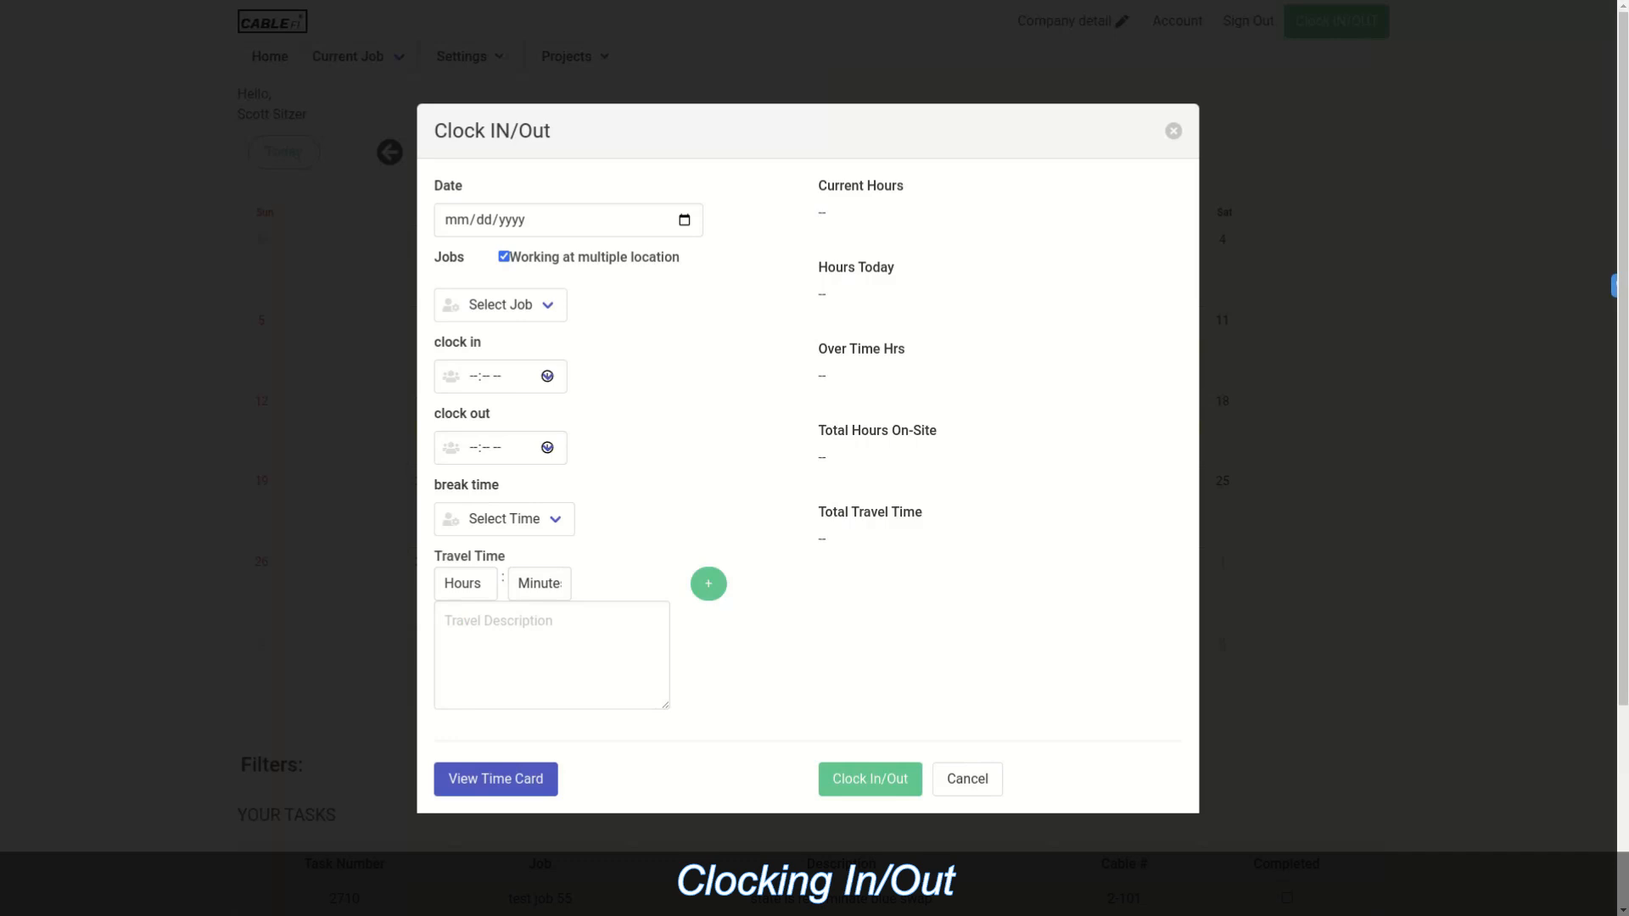
left_click(495, 779)
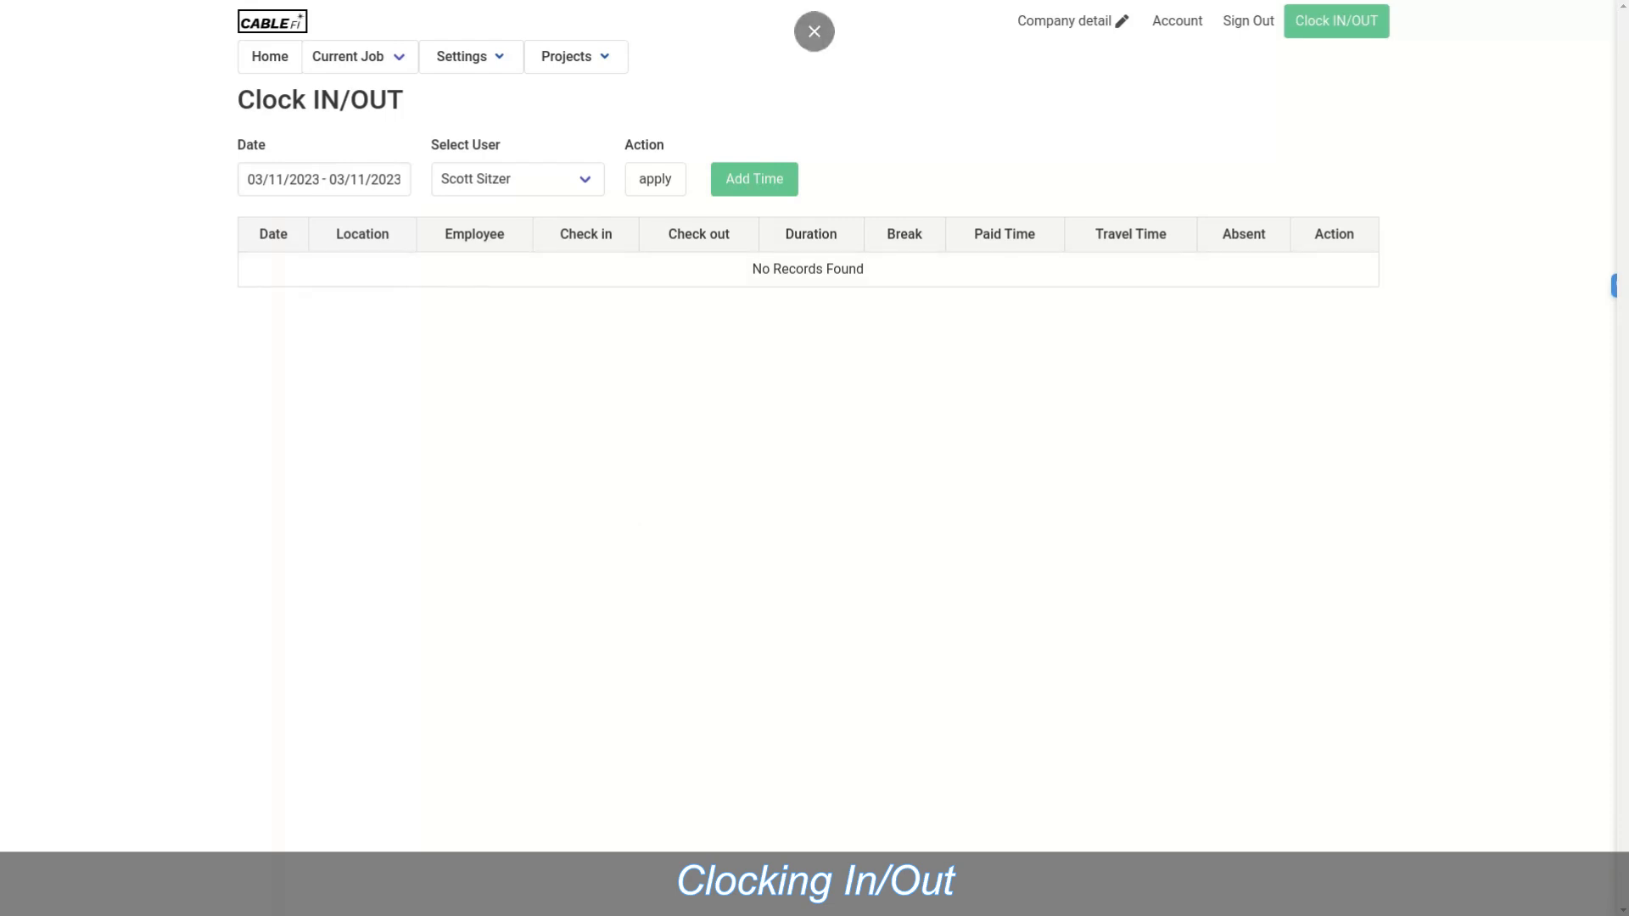
Step: Open the March 2023 project schedule and inspect, then close, the test52 job form from Mar 15
mouse_move(576, 56)
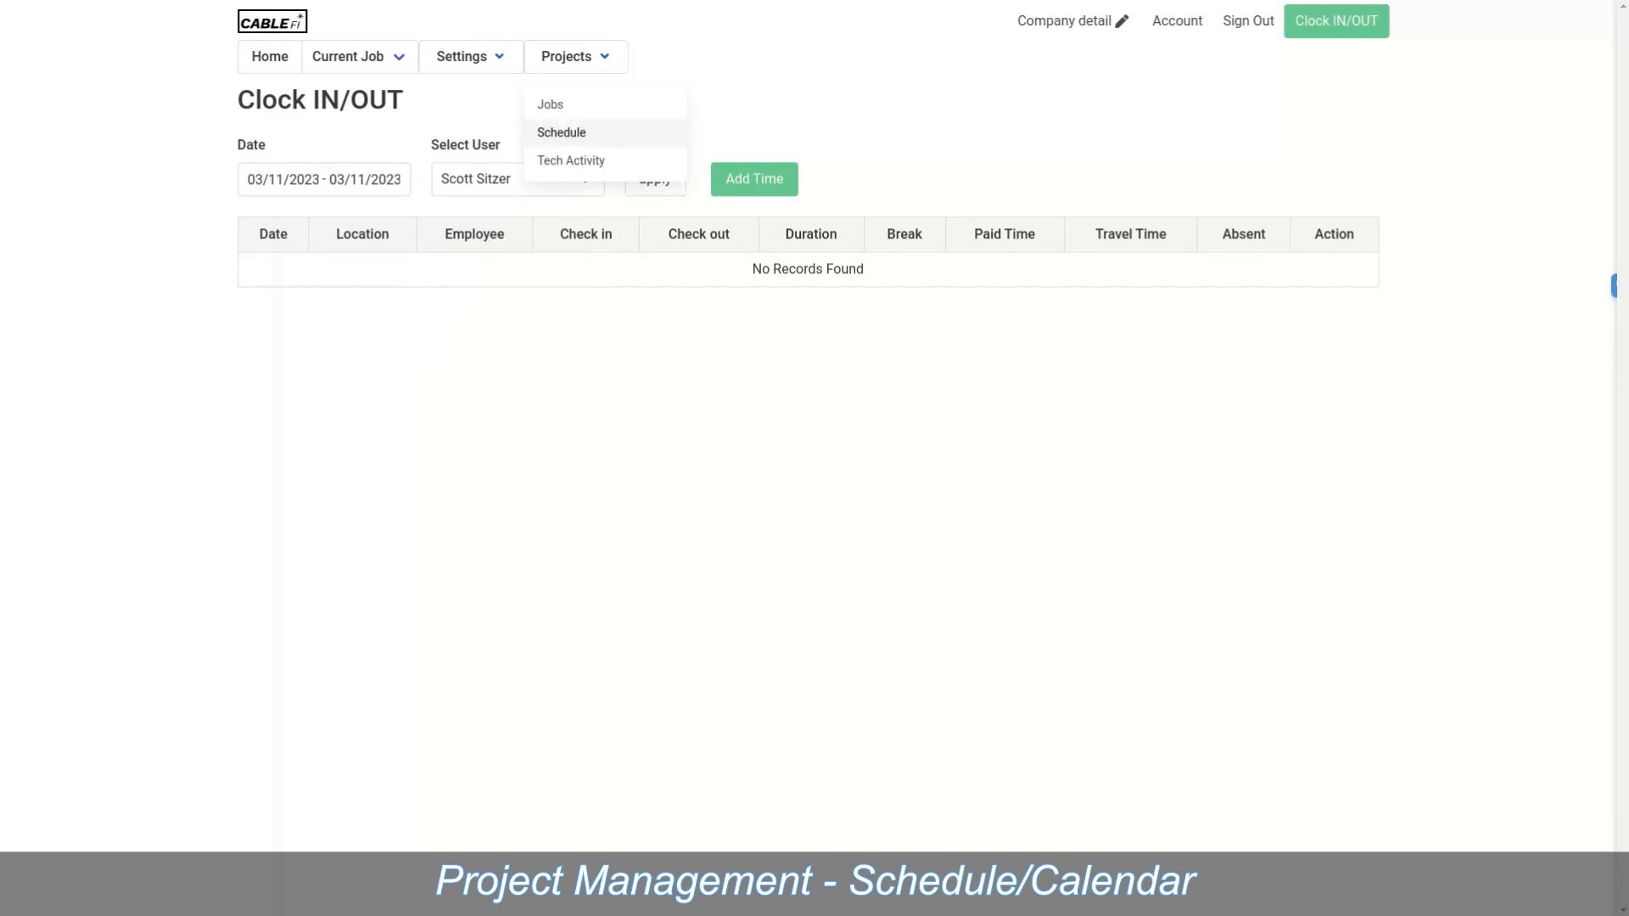
left_click(562, 132)
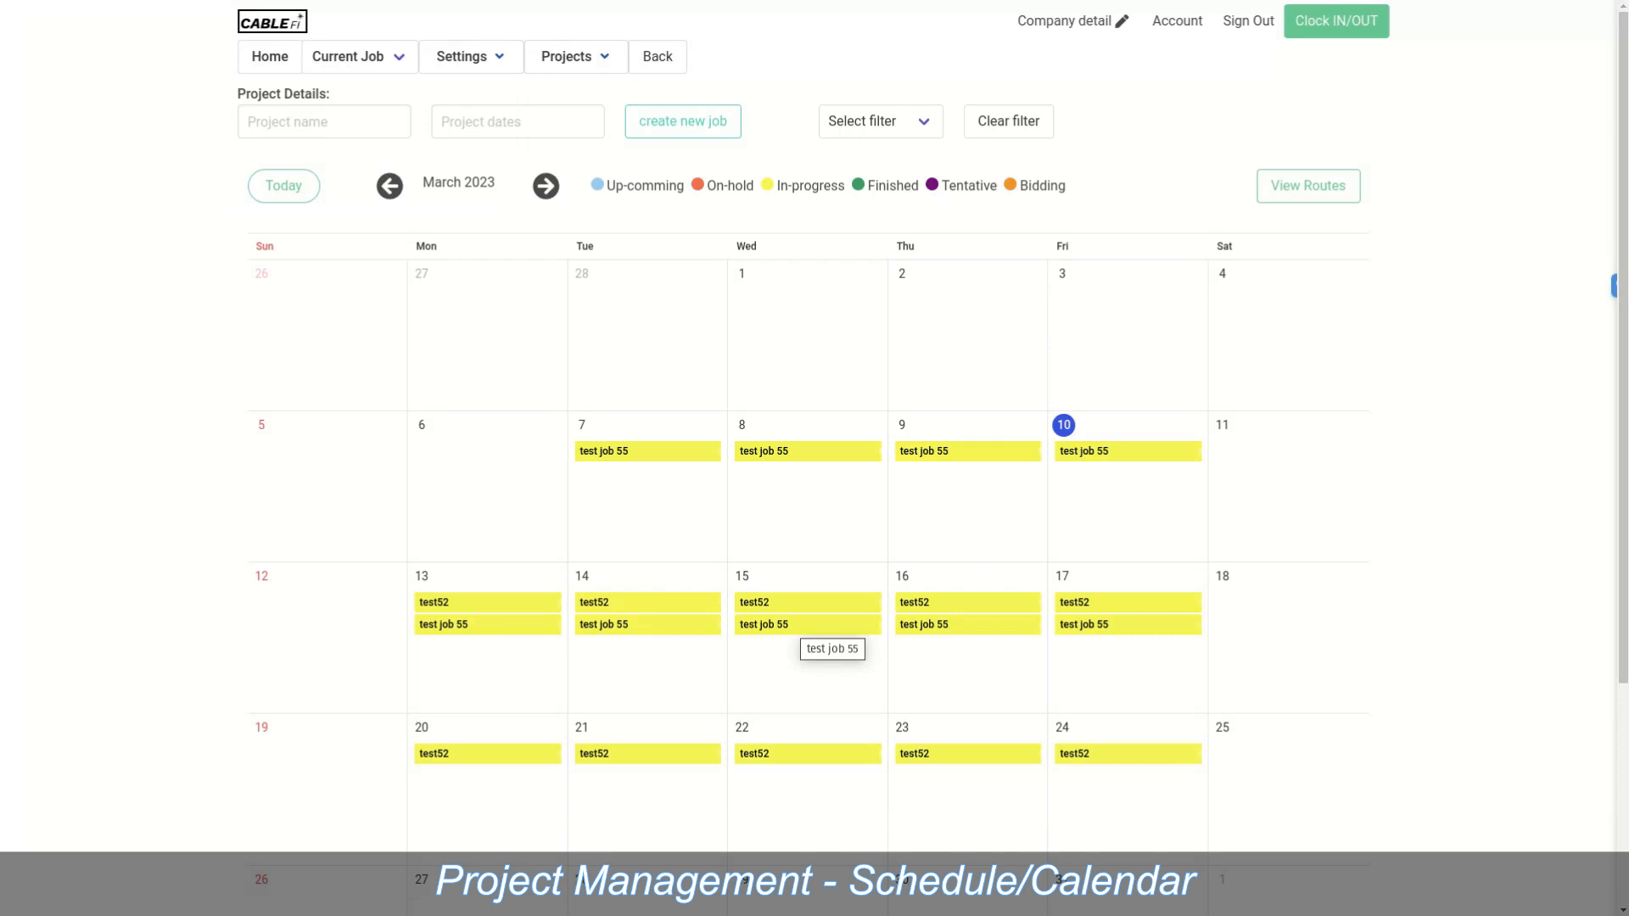
left_click(803, 603)
left_click(800, 564)
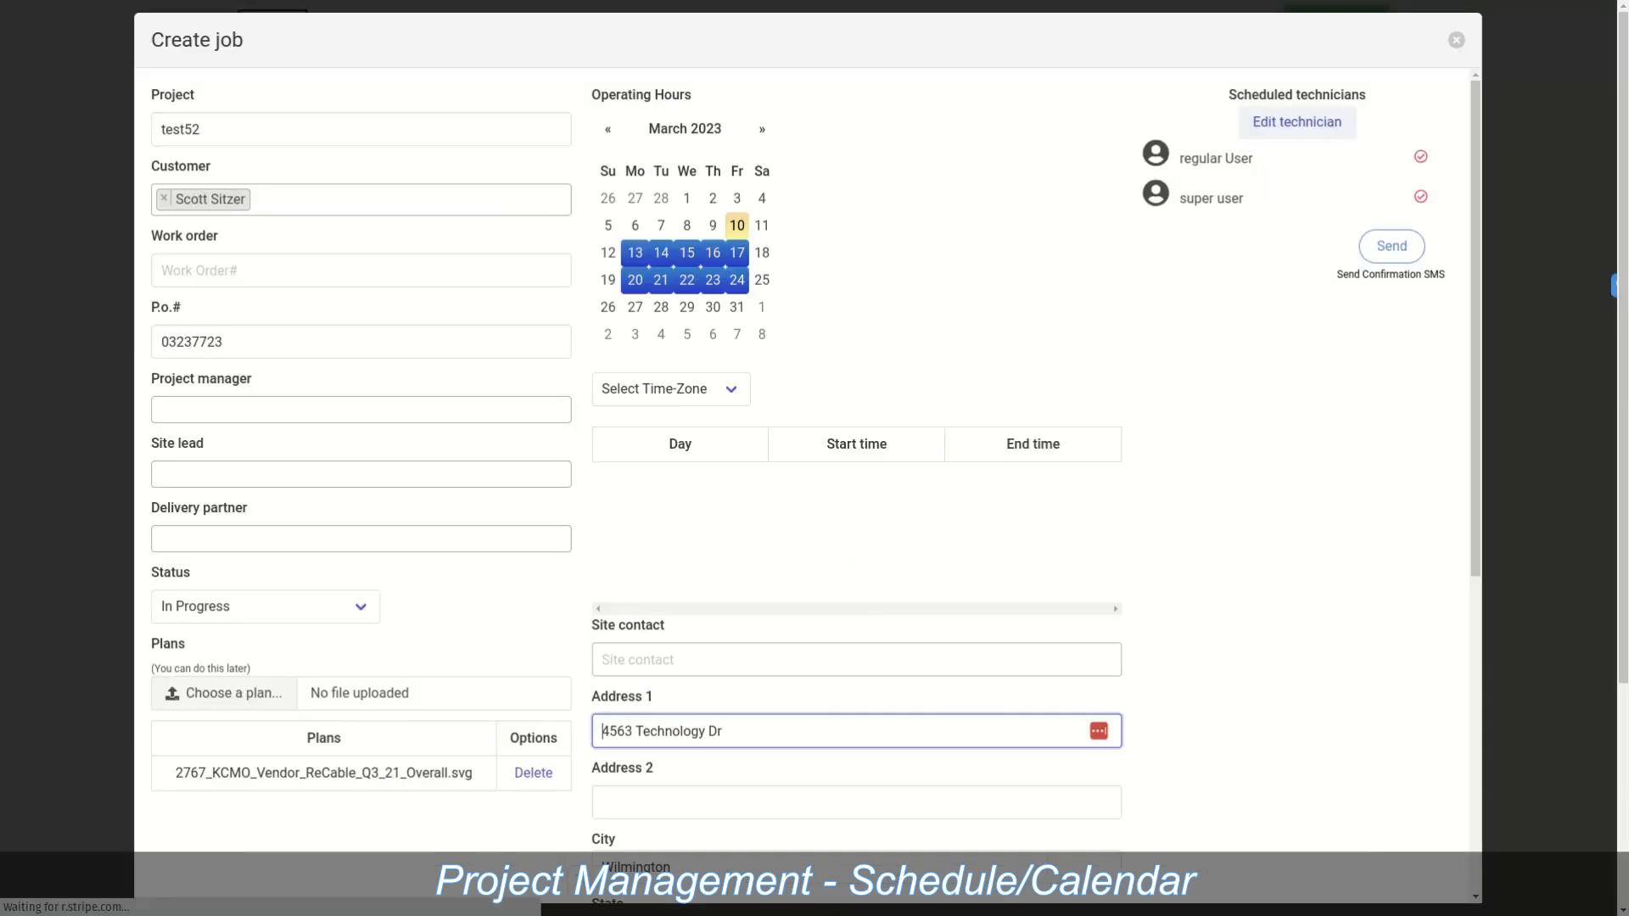
scroll(807, 485, "down", 5)
scroll(807, 486, "up", 5)
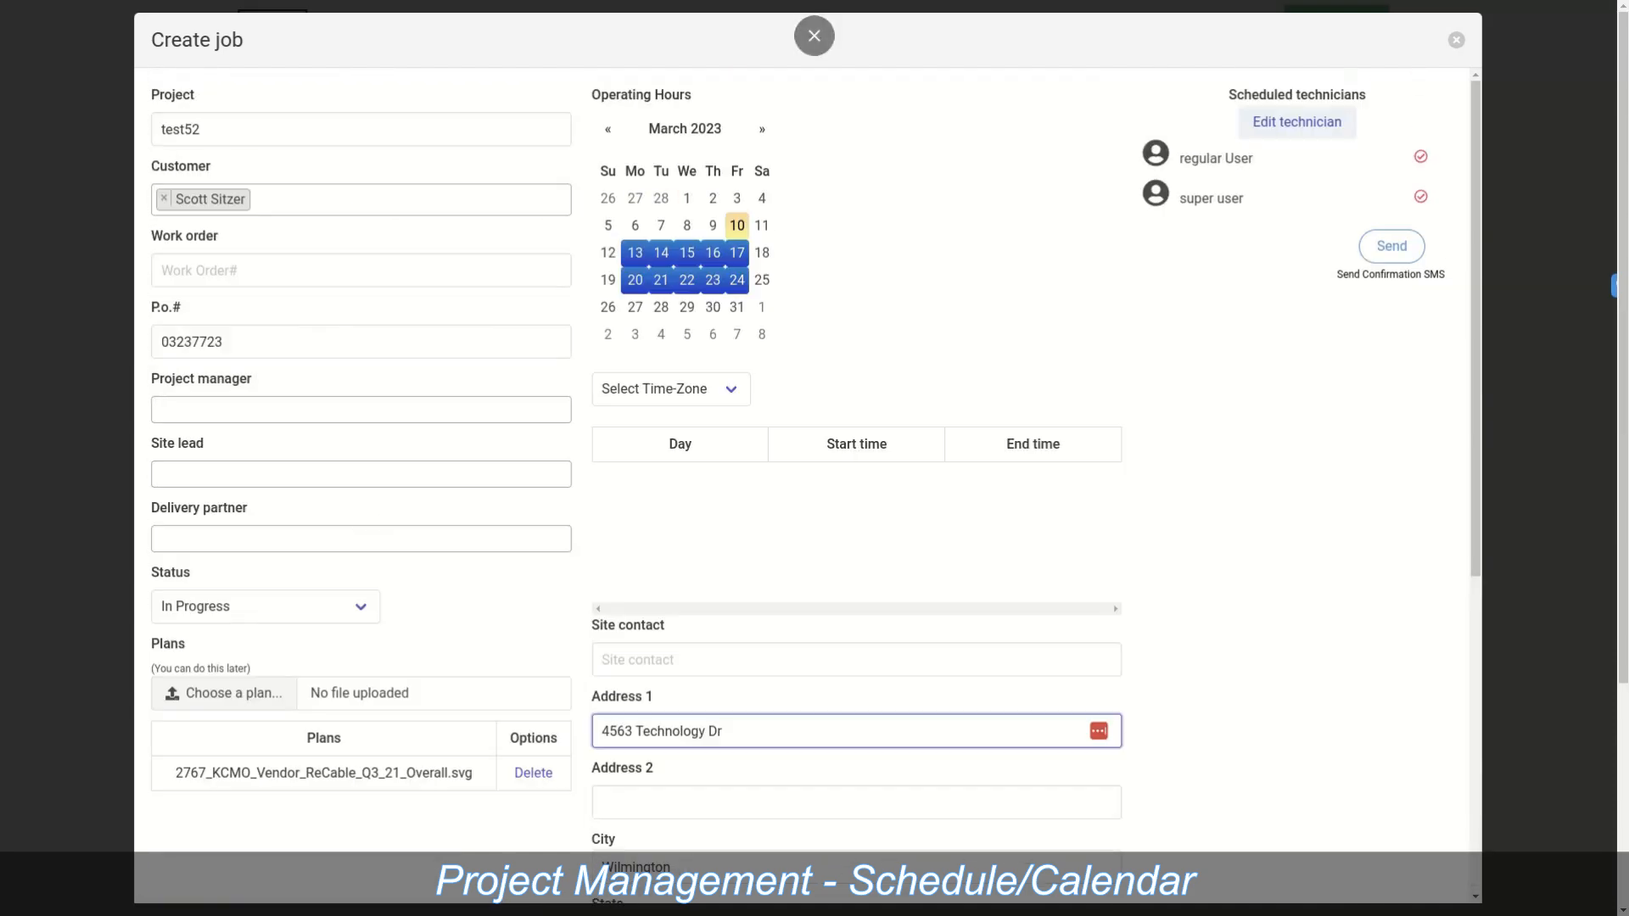
left_click(1456, 40)
mouse_move(576, 57)
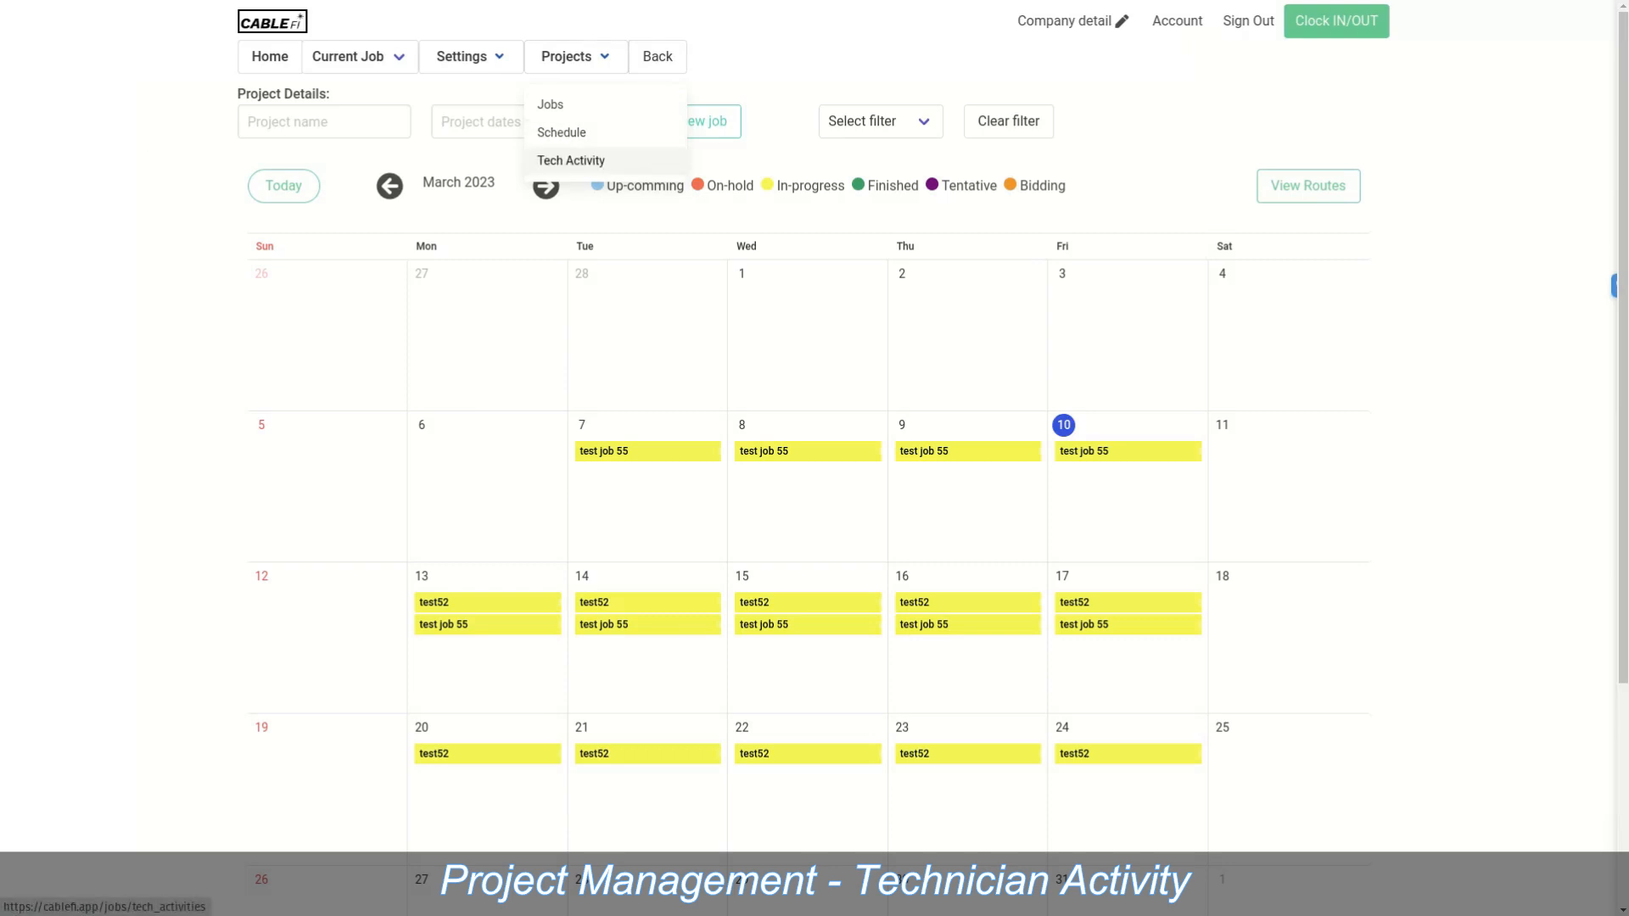
Step: In Tech Activity, review TDCJ Mountainview's assigned techs, then open its 30-minute missing check-in alert setting
left_click(571, 161)
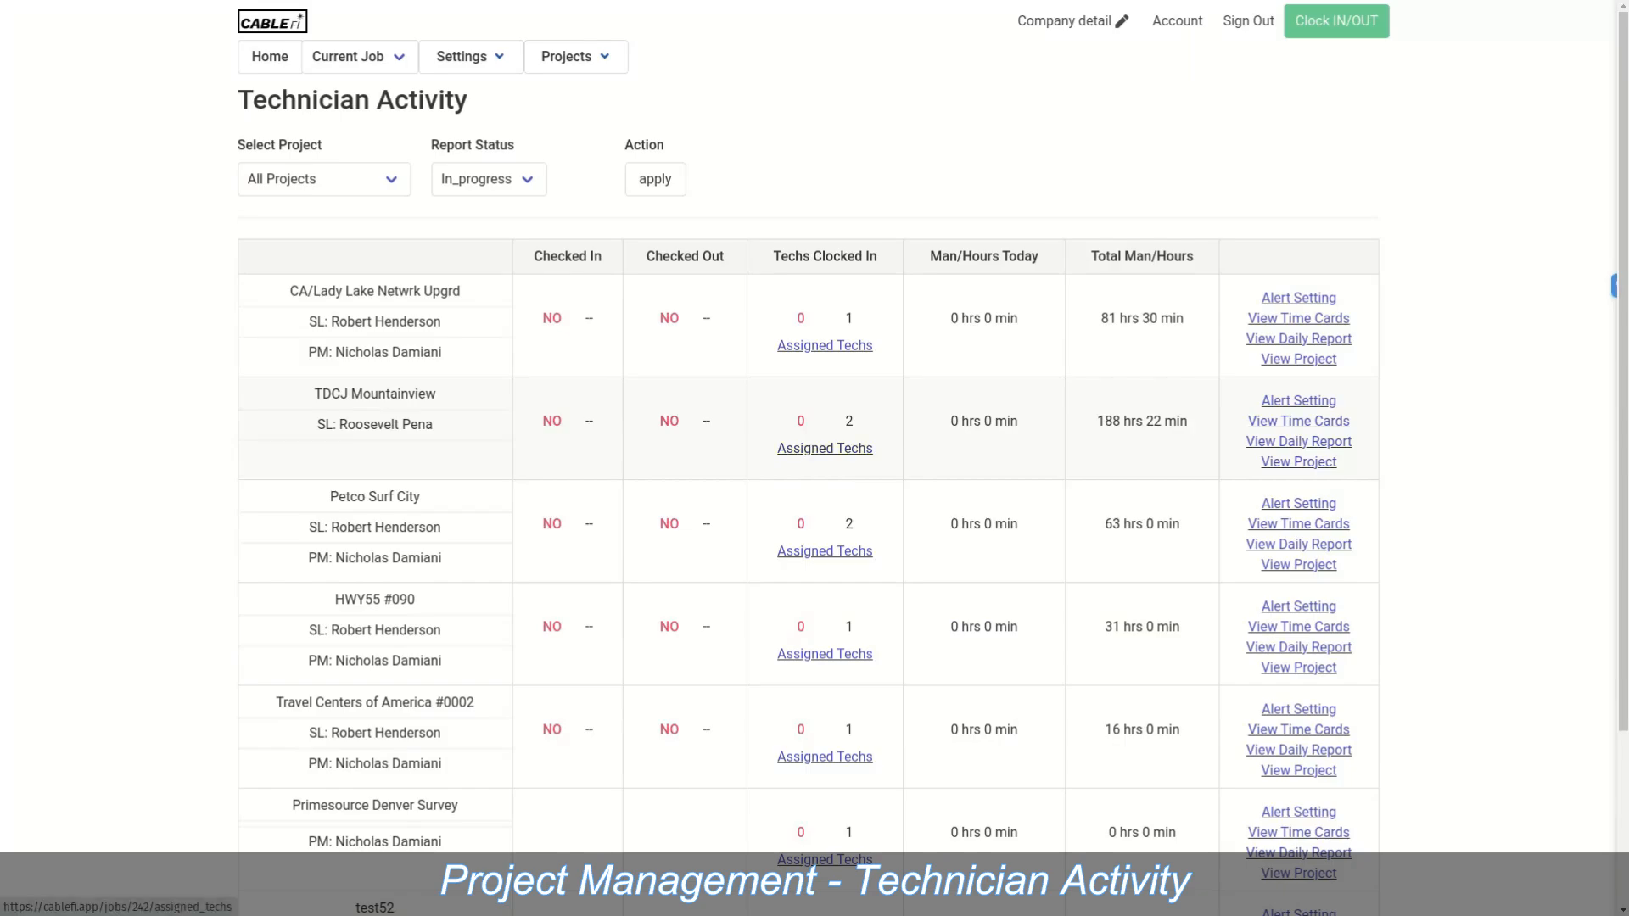
left_click(824, 448)
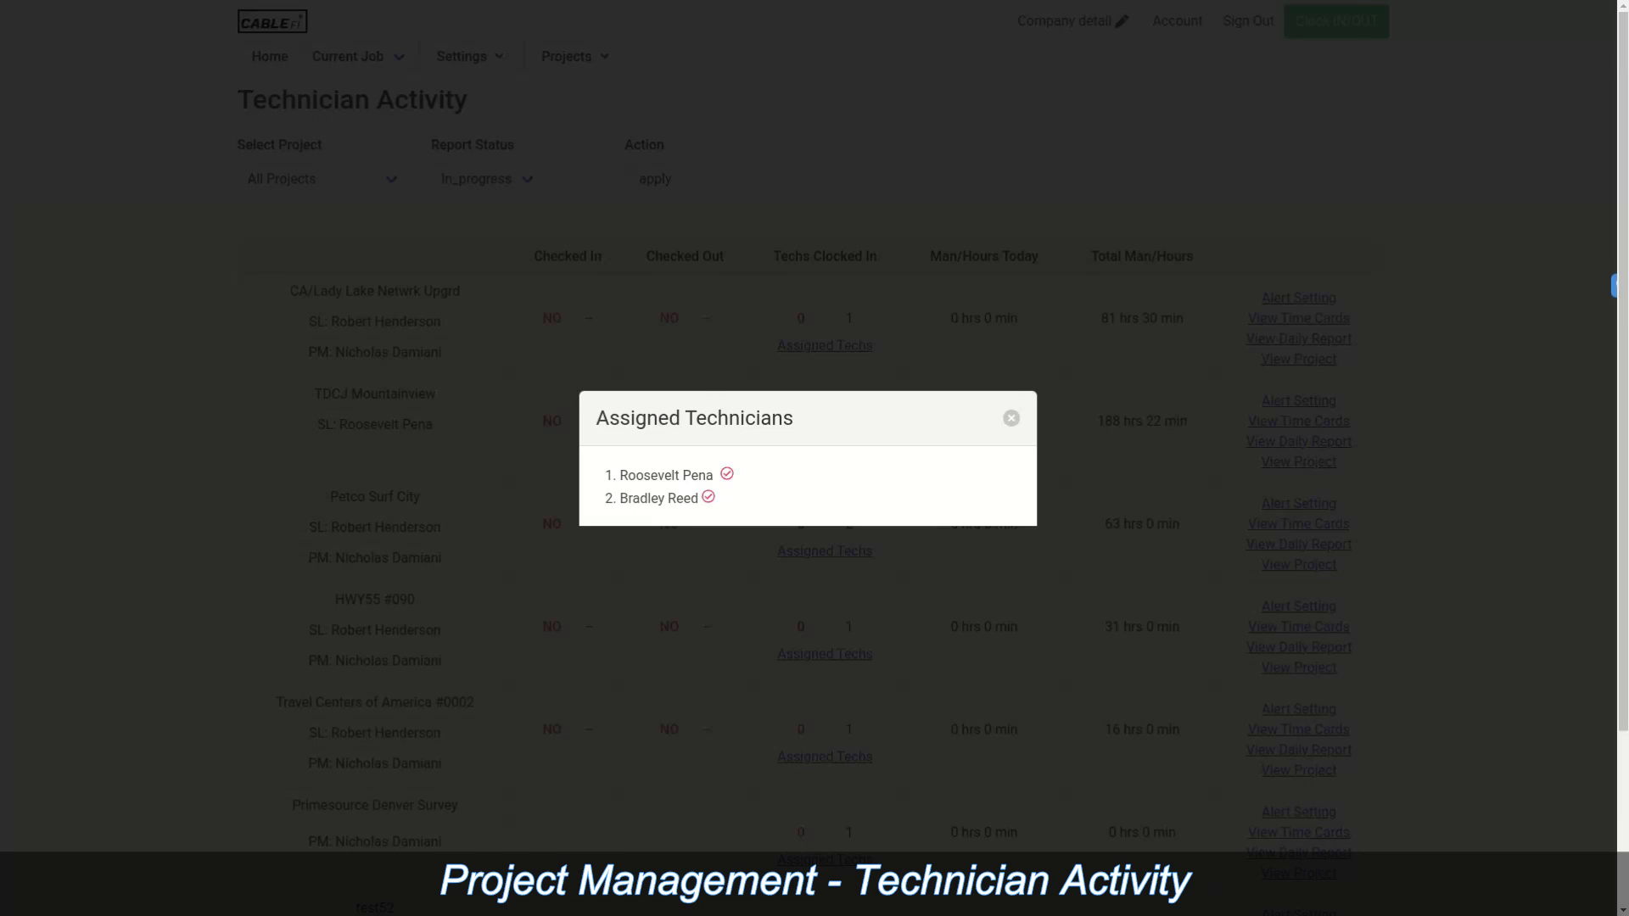
left_click(1011, 418)
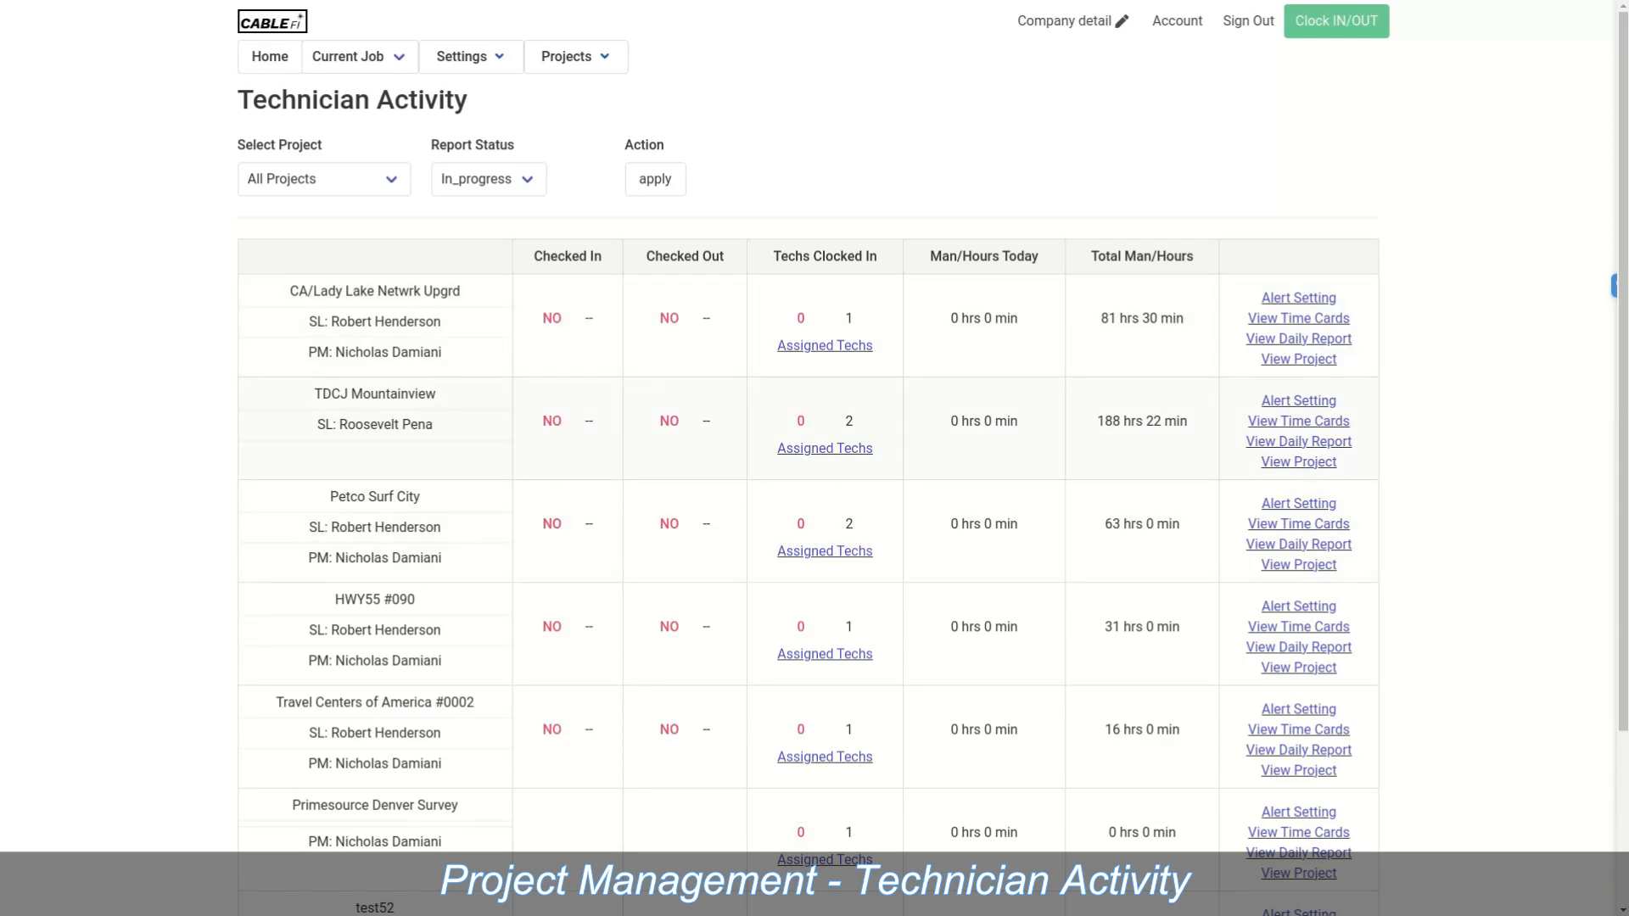
left_click(1298, 400)
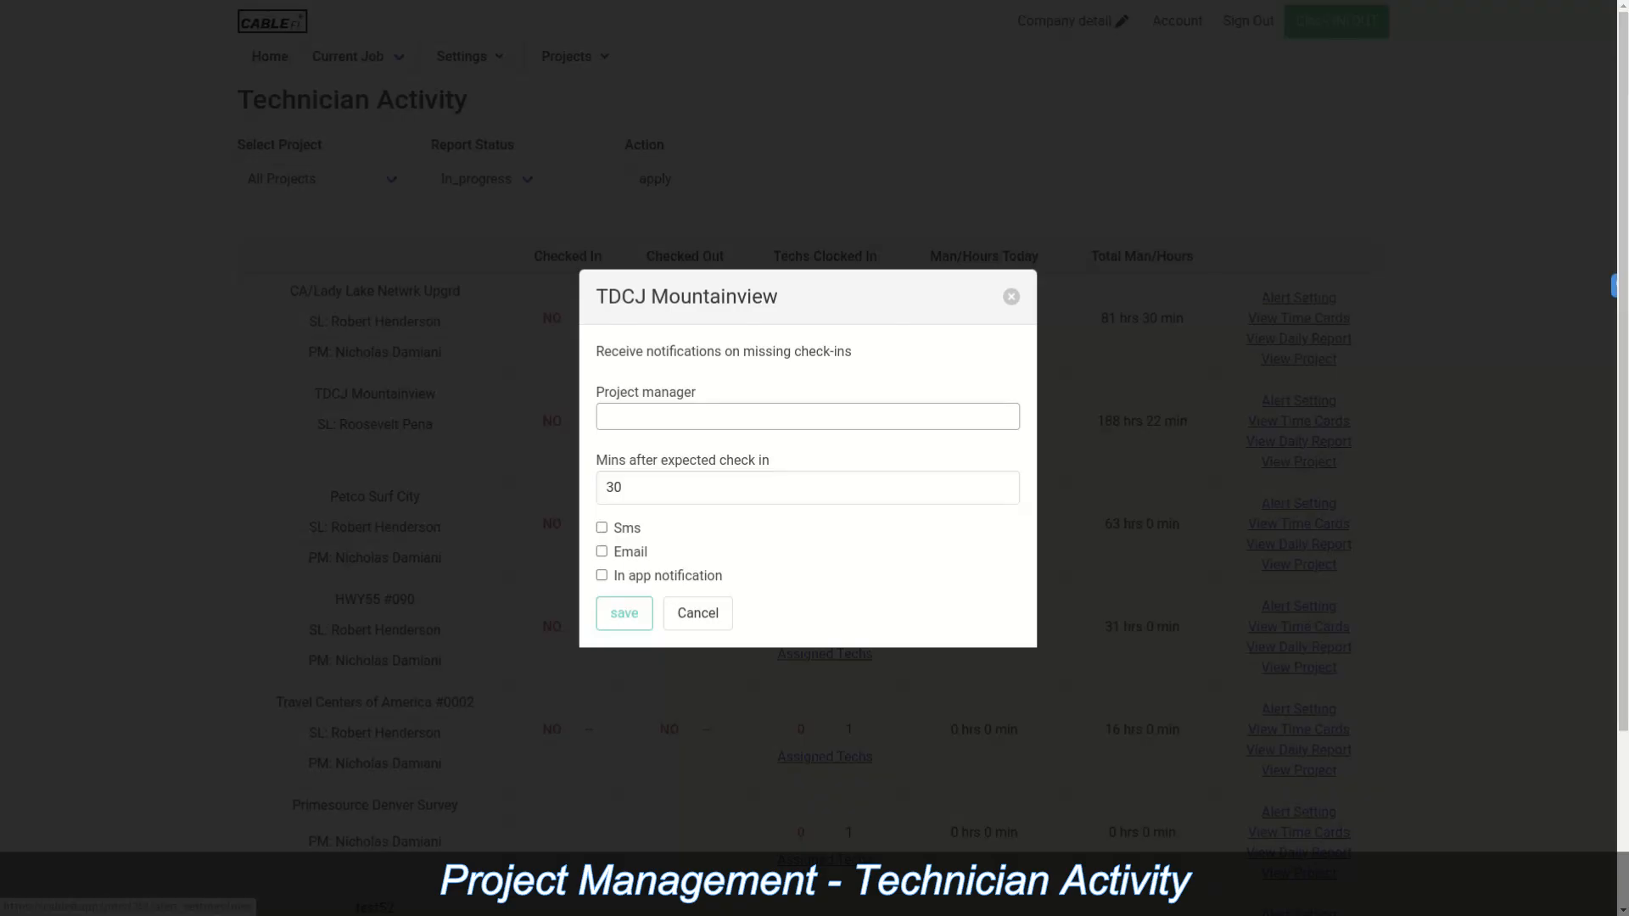
Step: Enable Sms and Email missed check-in alerts for TDCJ Mountainview and close the Alert Setting dialog
left_click(807, 417)
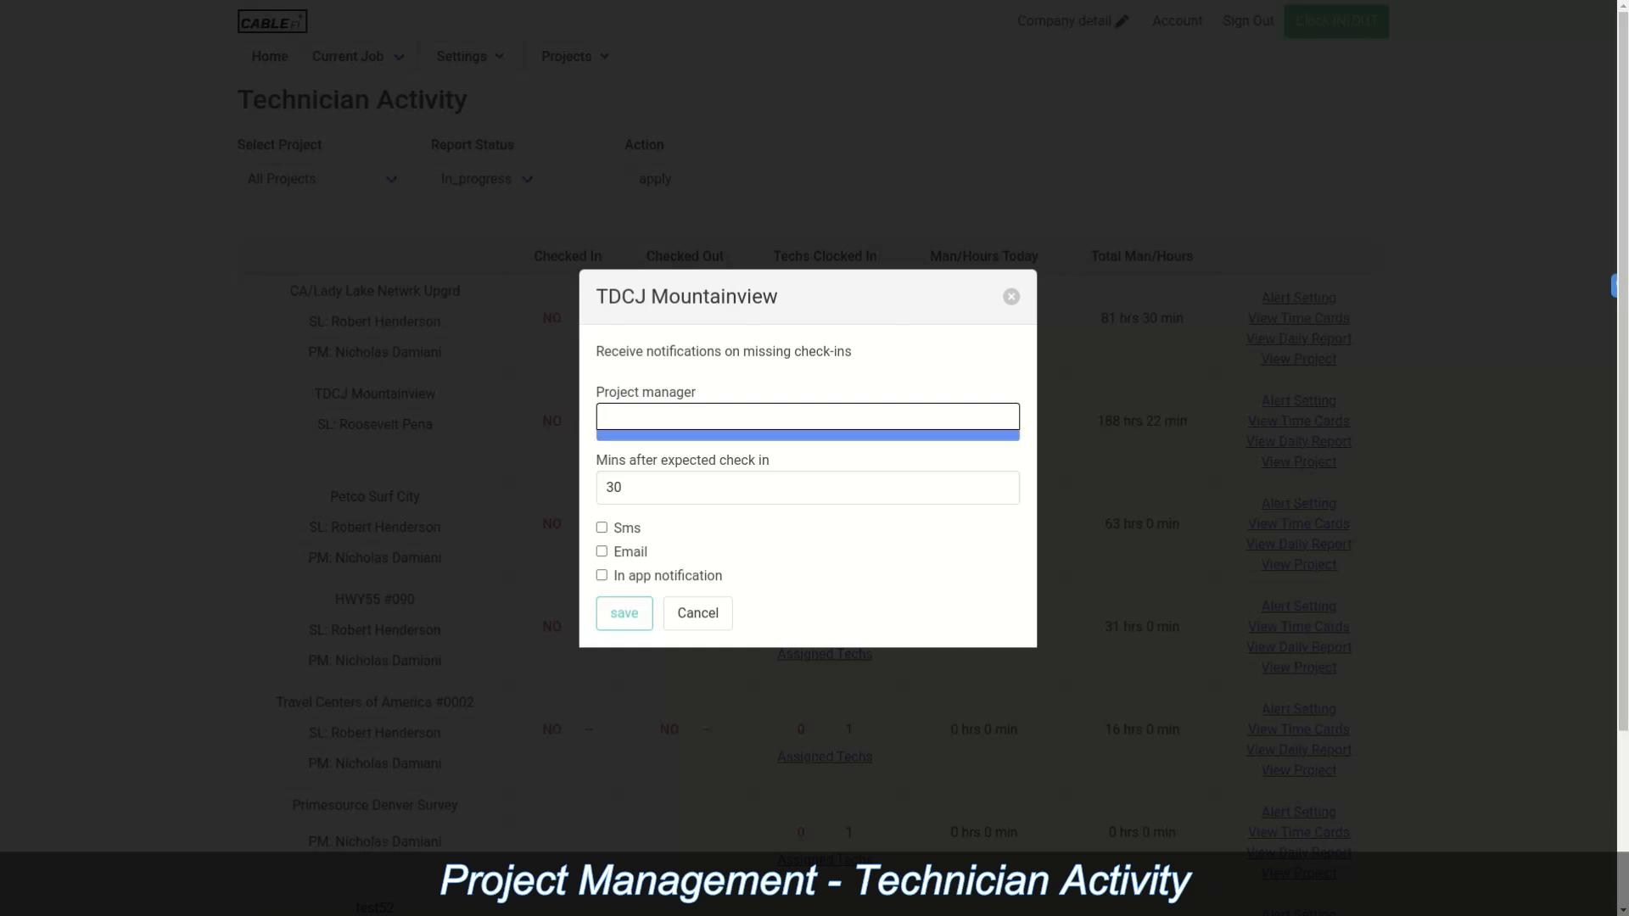
left_click(849, 543)
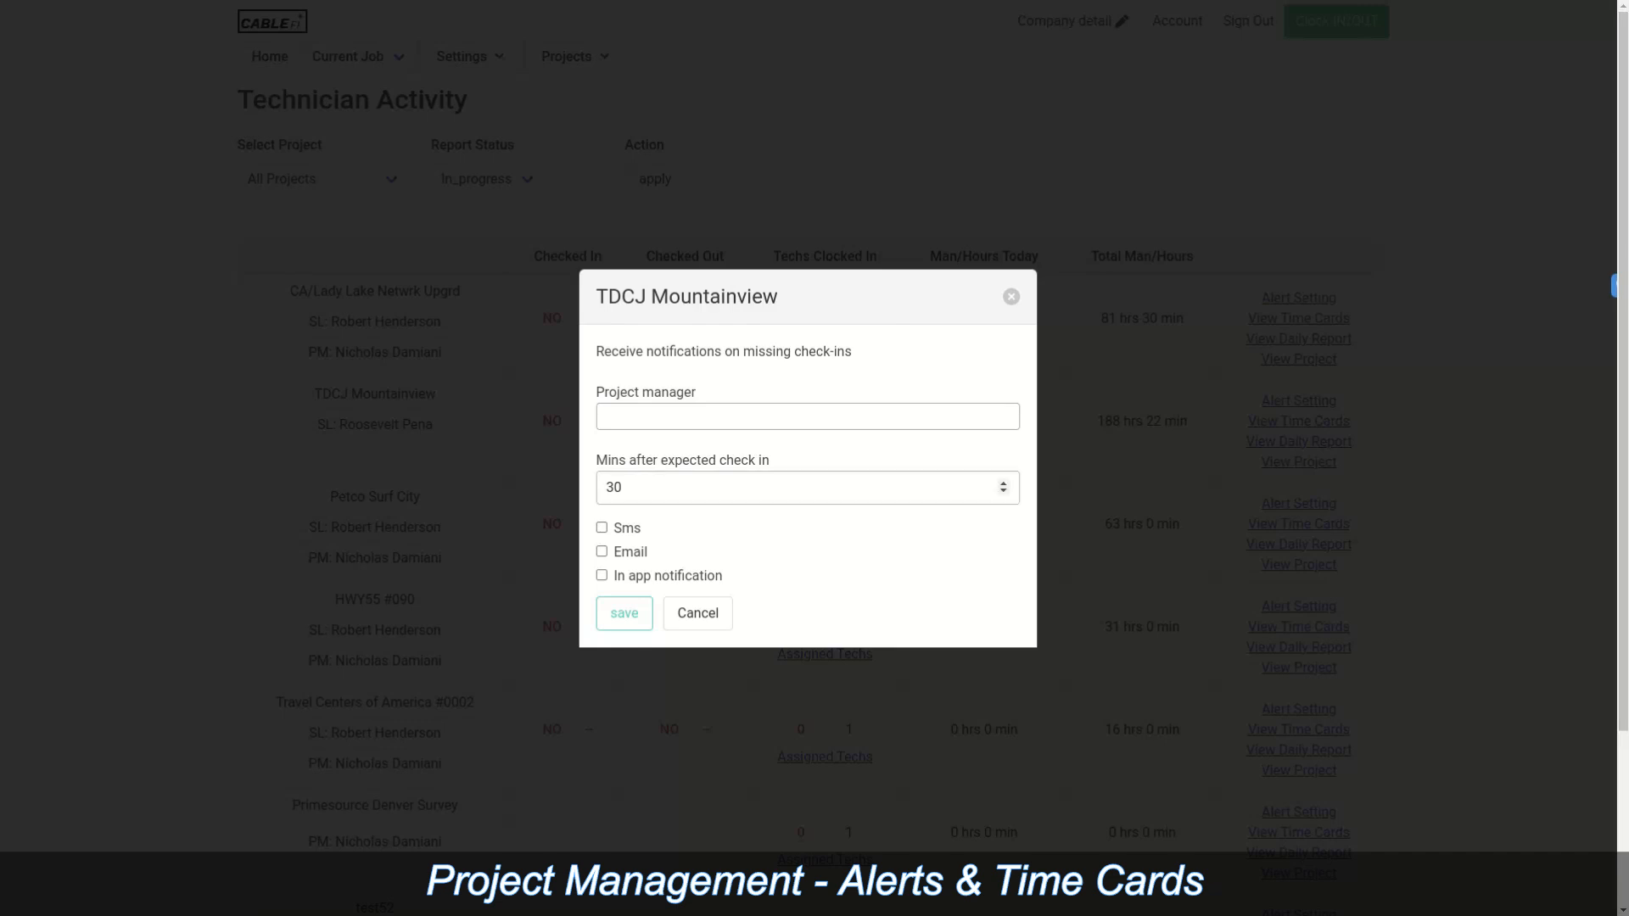
left_click(623, 488)
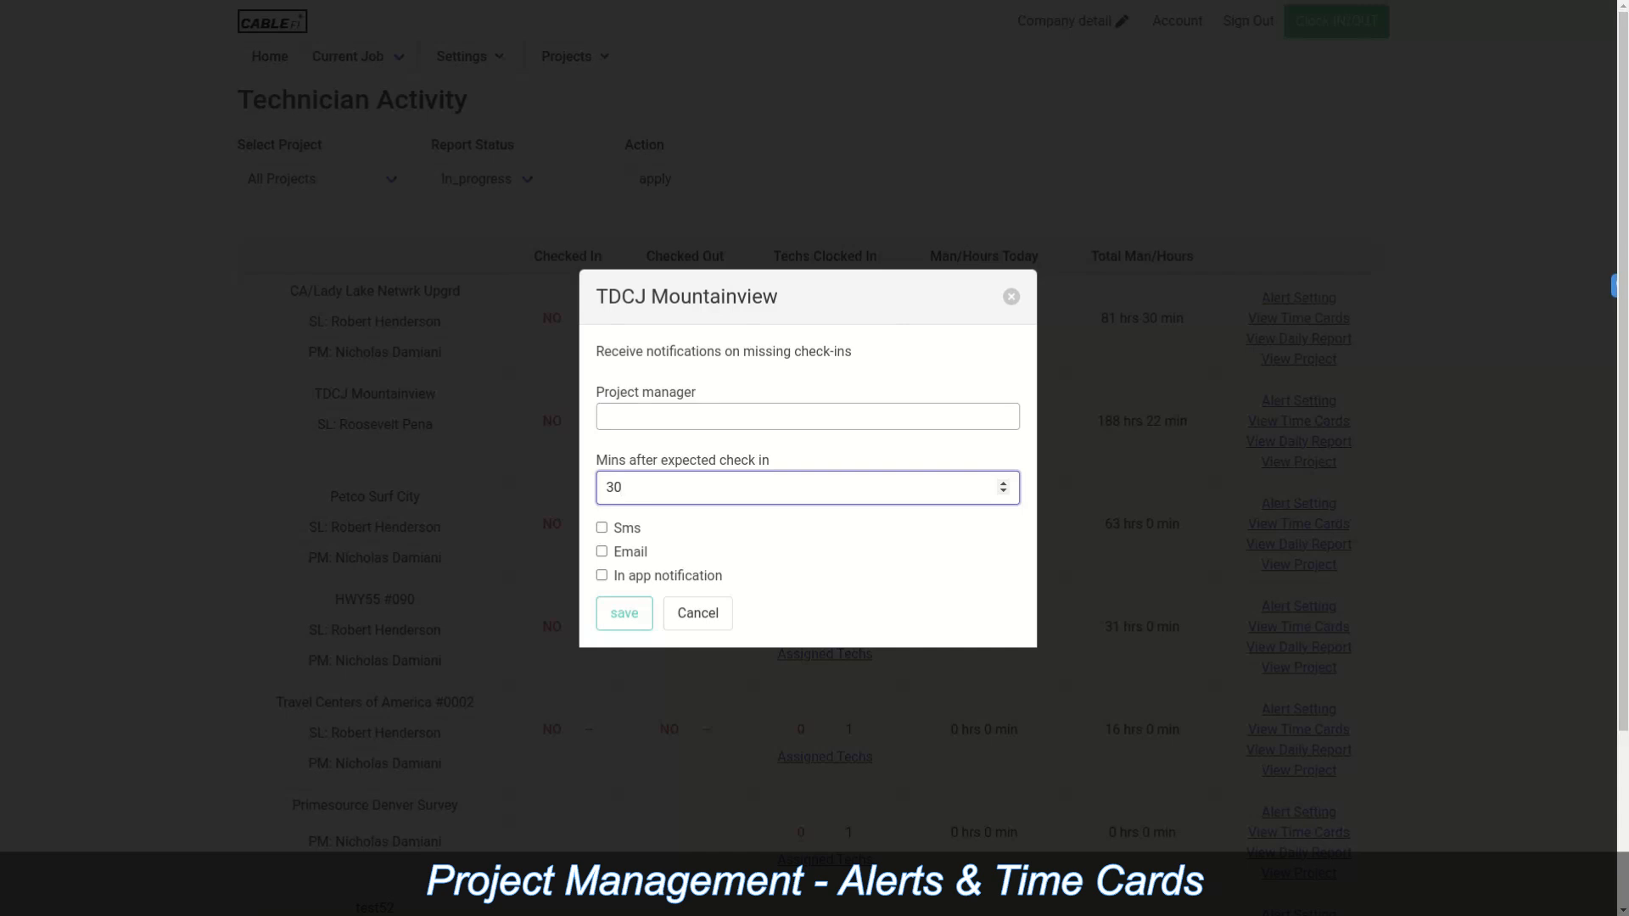
left_click(601, 528)
left_click(601, 551)
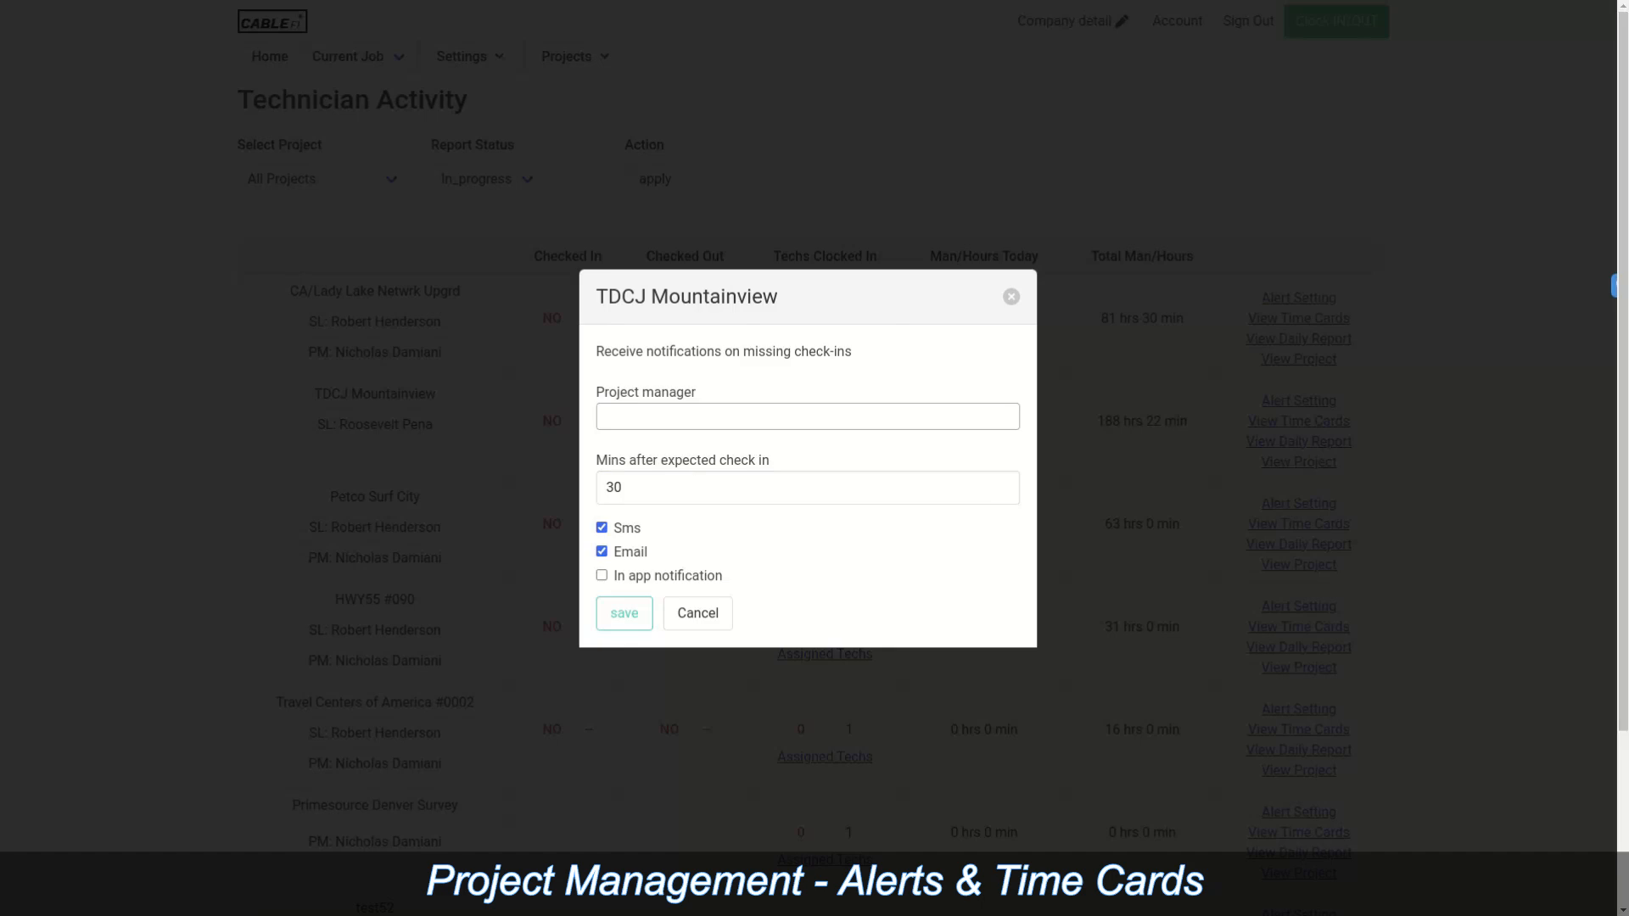
left_click(1011, 296)
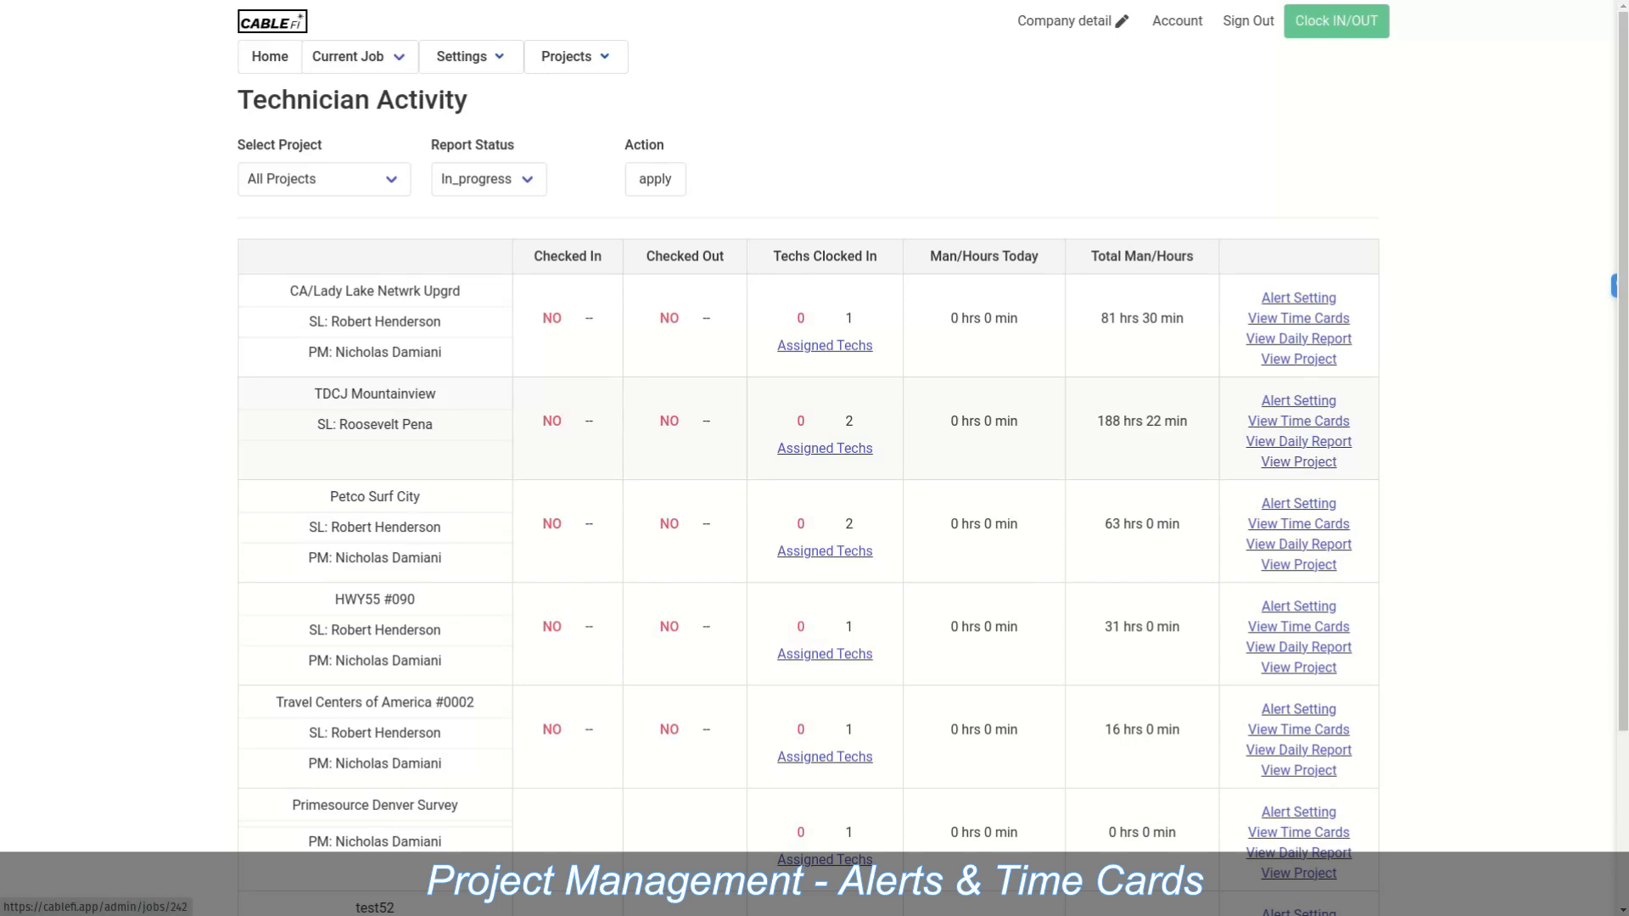
Step: Open the TDCJ Mountainview project, then view the printers list with LBPRT02, LW-PX400 and LBPRT01
left_click(1298, 461)
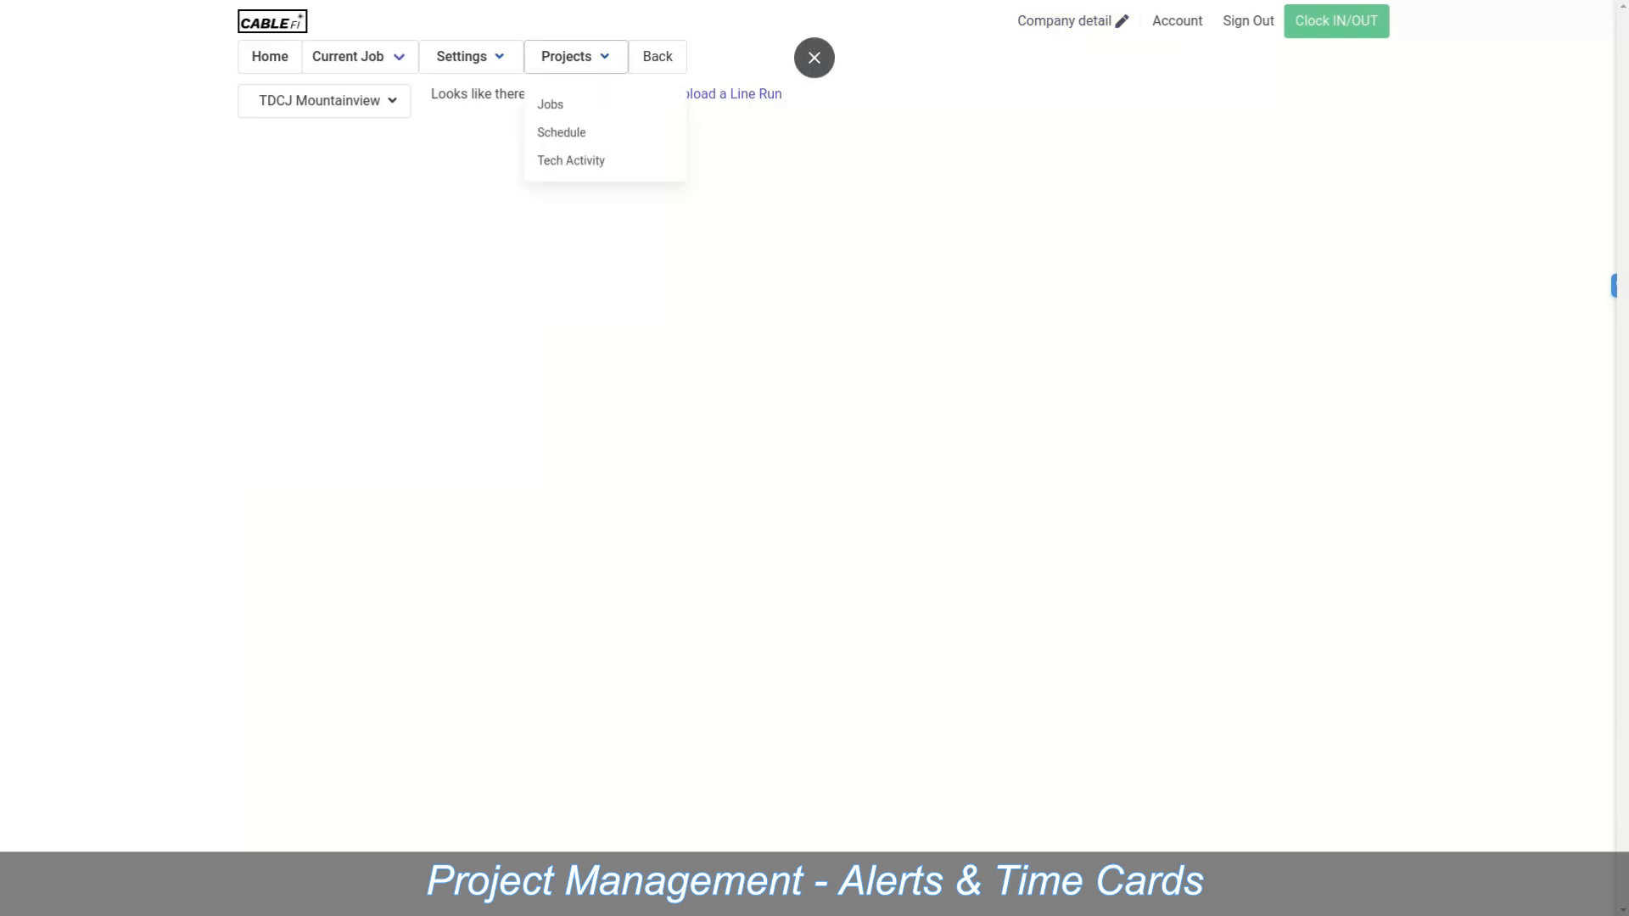
mouse_move(472, 57)
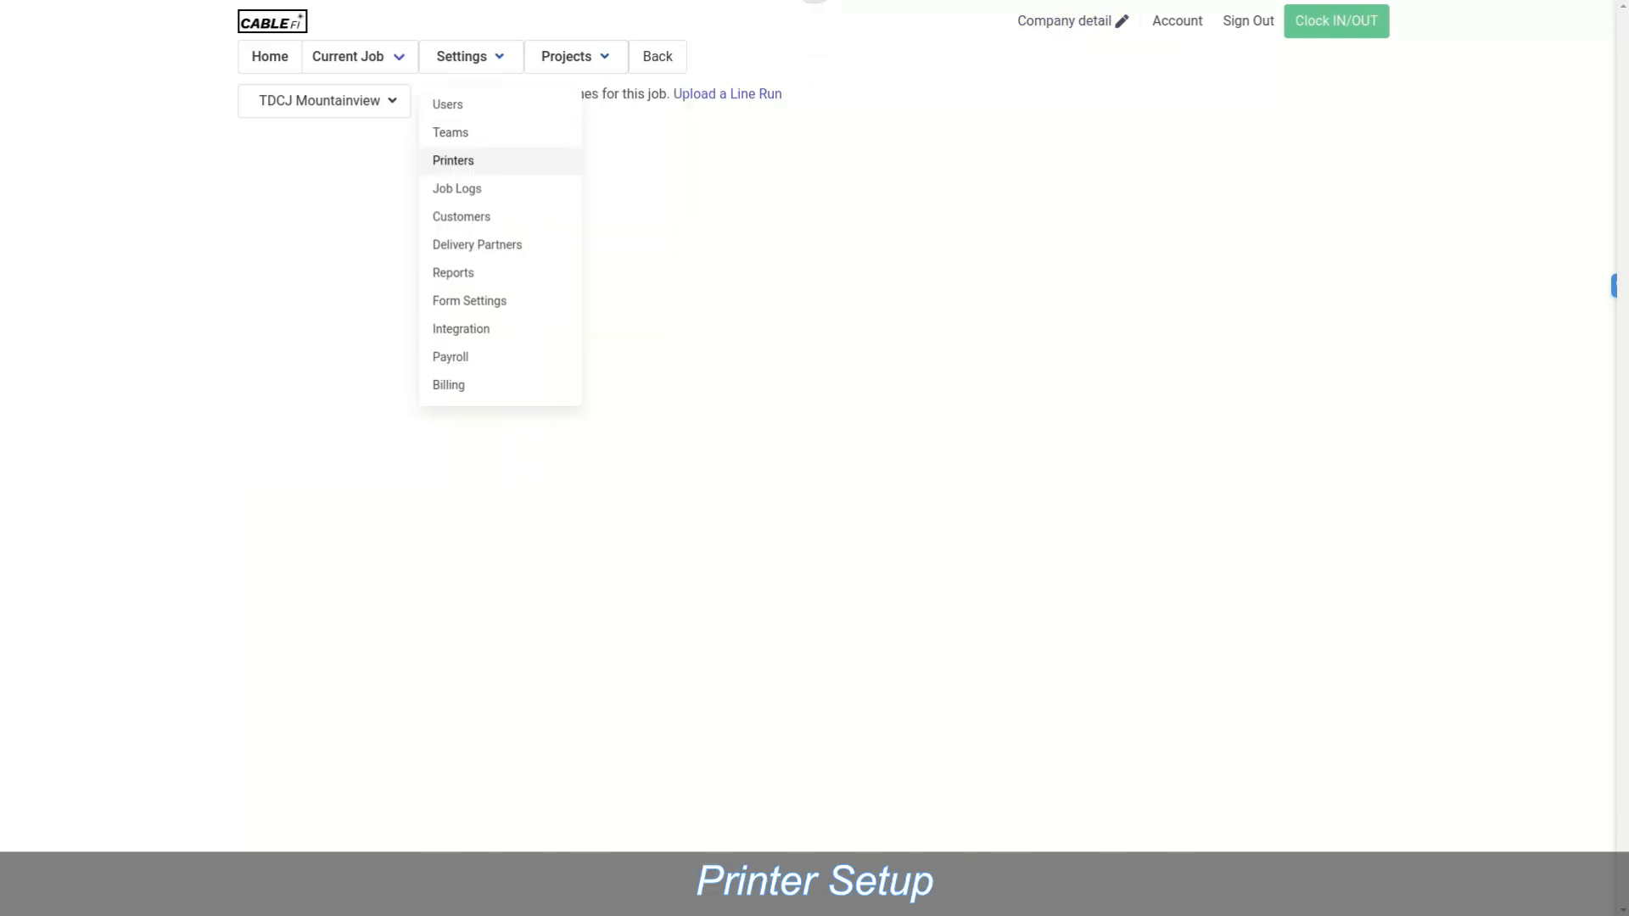
left_click(453, 161)
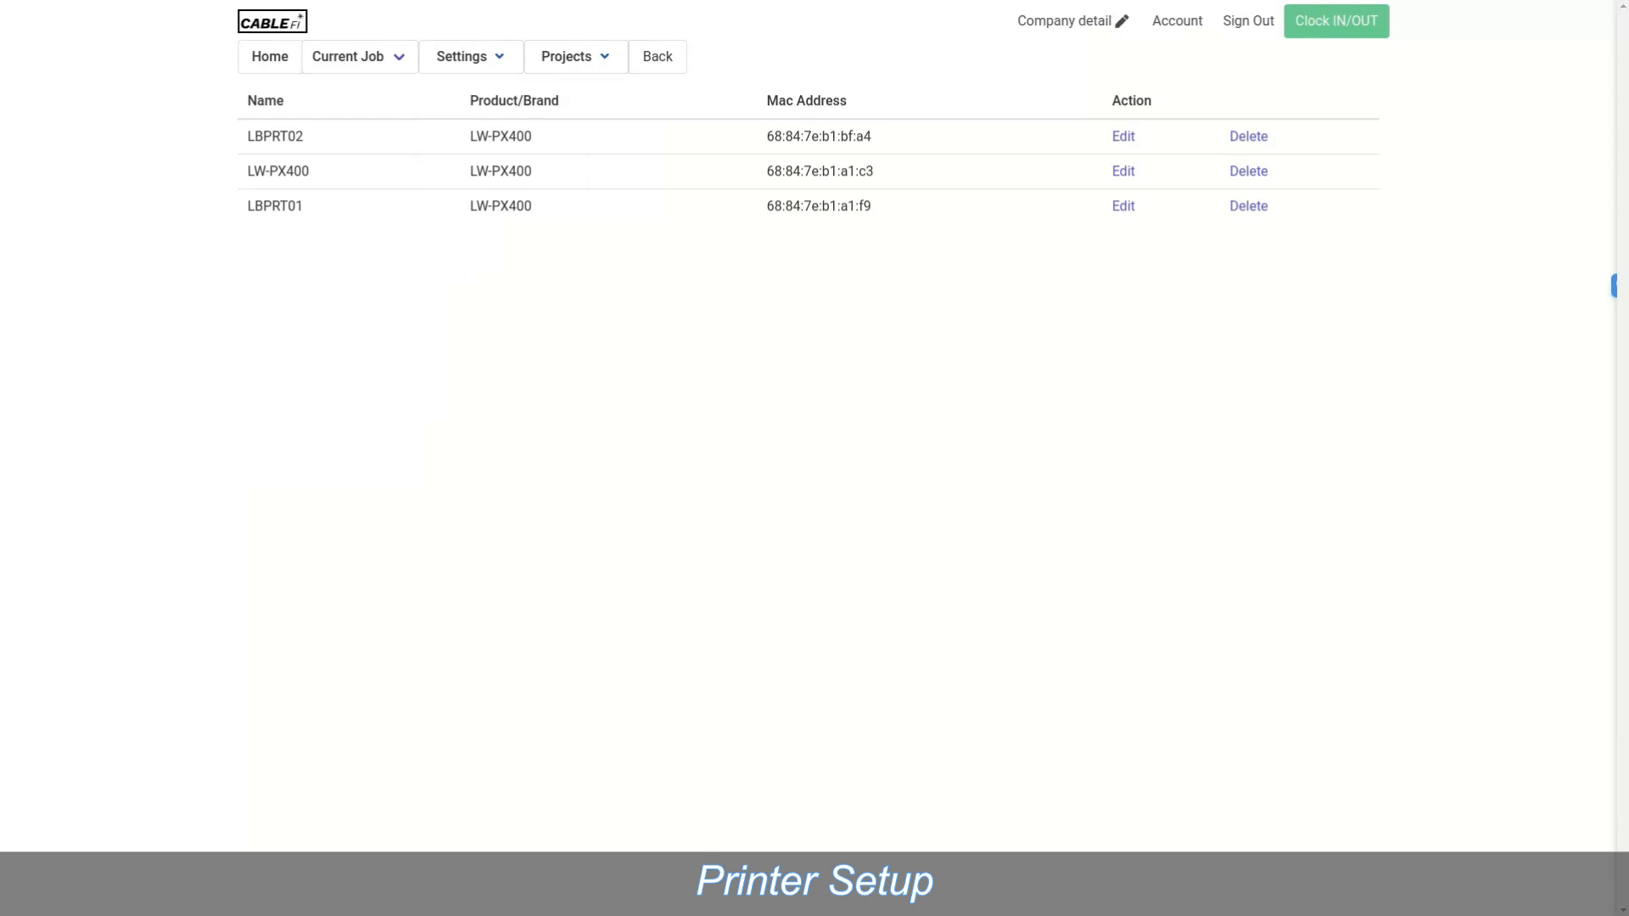
mouse_move(576, 57)
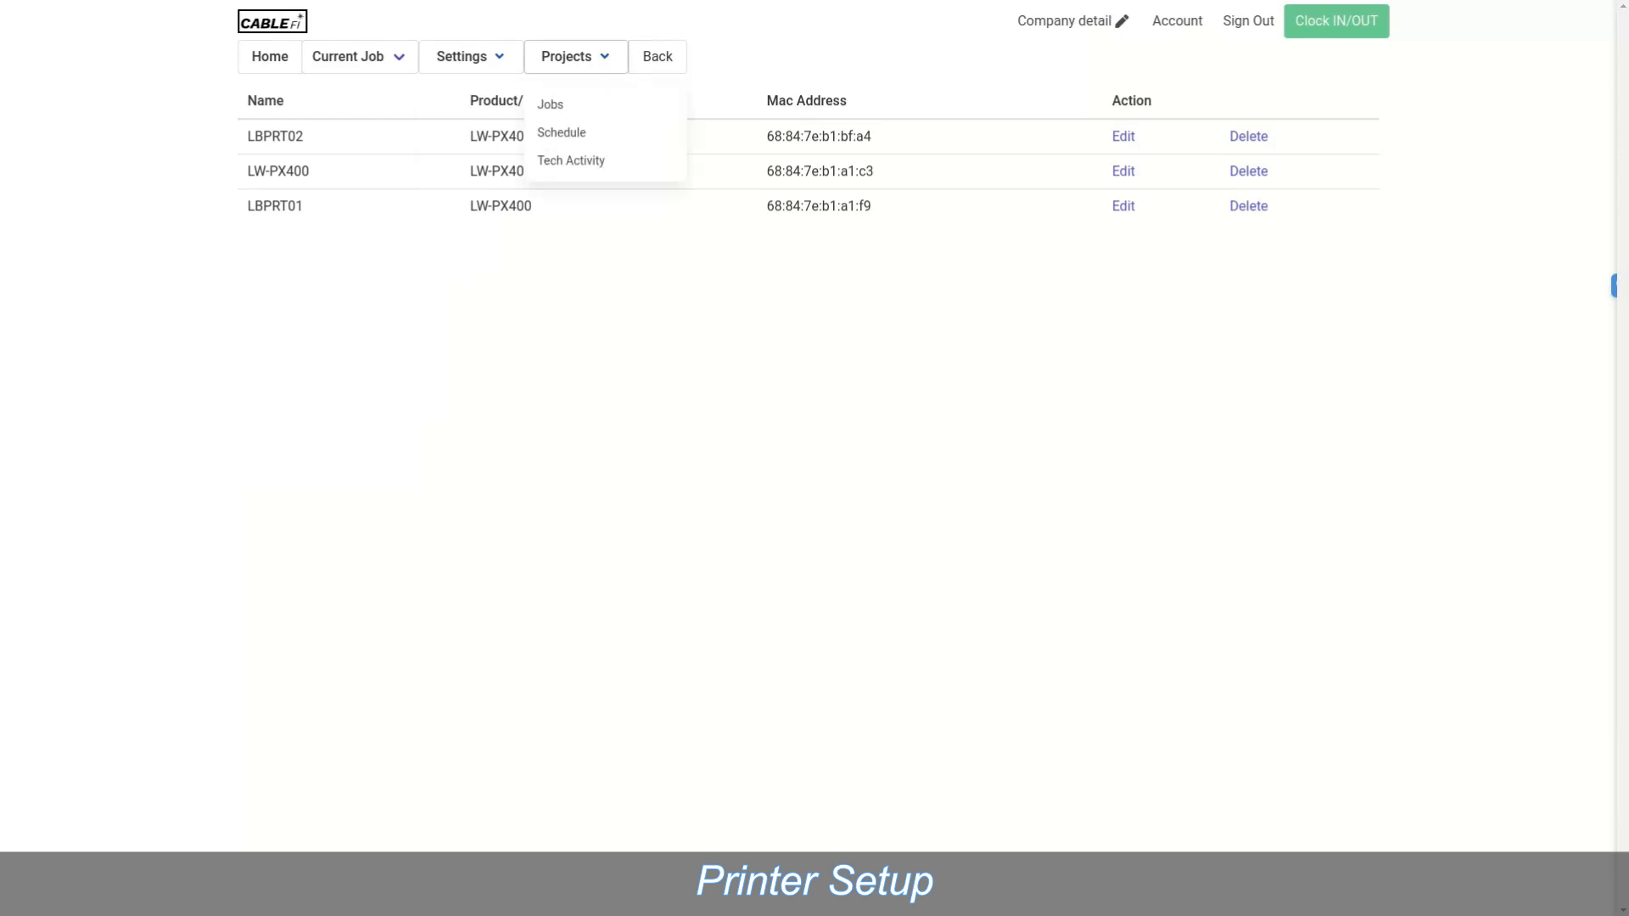
mouse_move(471, 56)
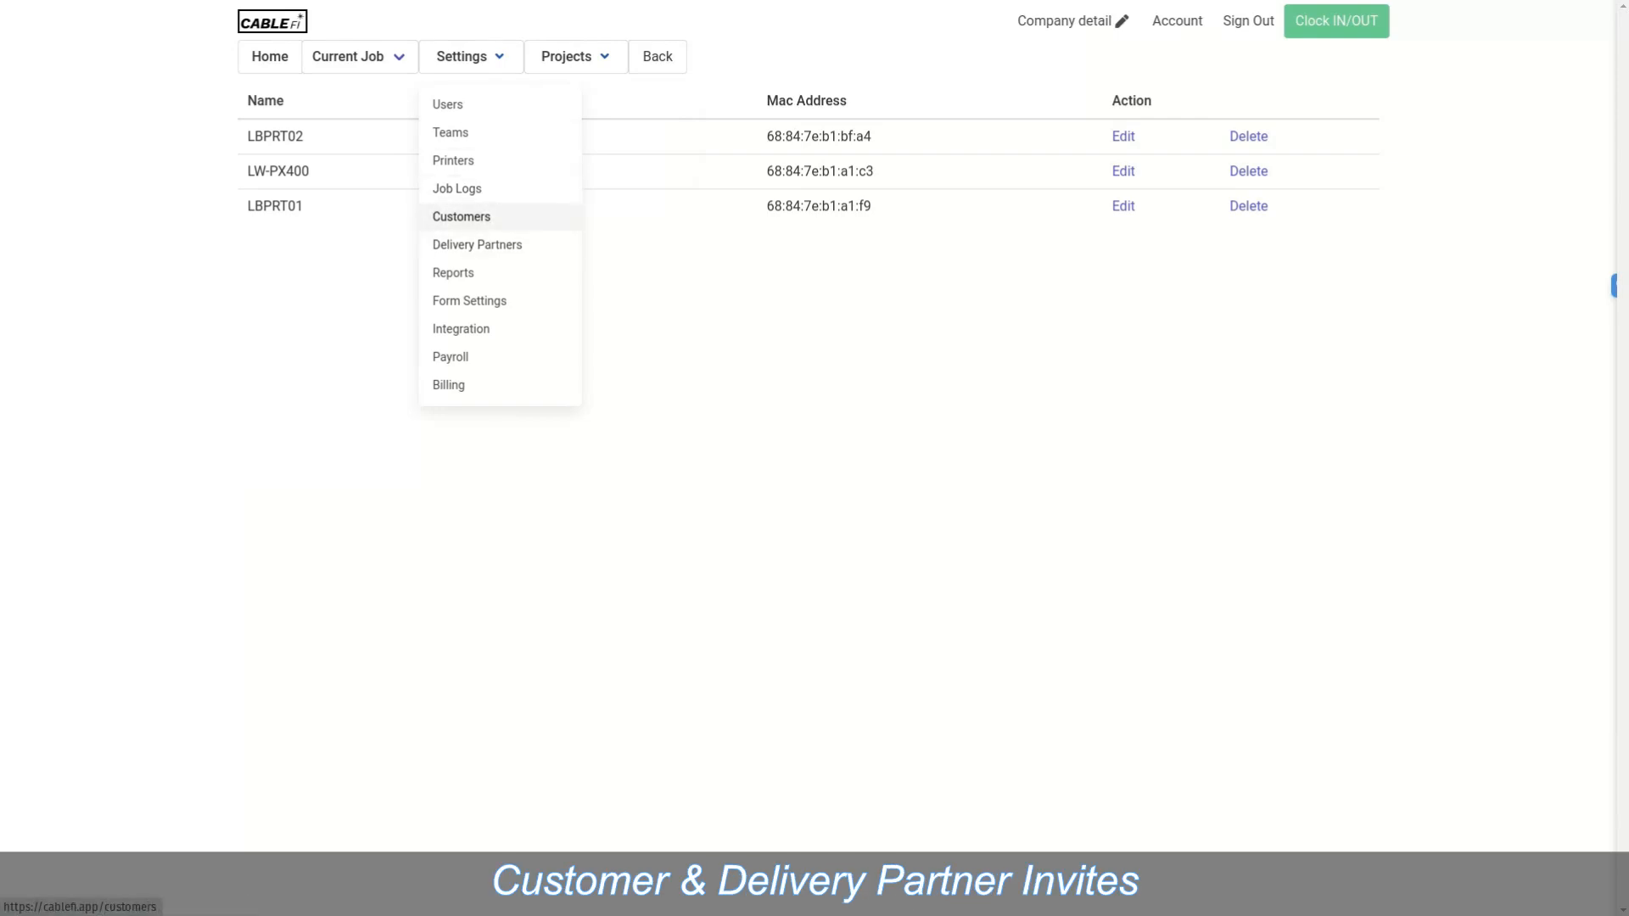
Step: Open Delivery Partners, listing Infinite Networks, ASD, TechNet Partners Inc and Federated Service Solutions
left_click(477, 244)
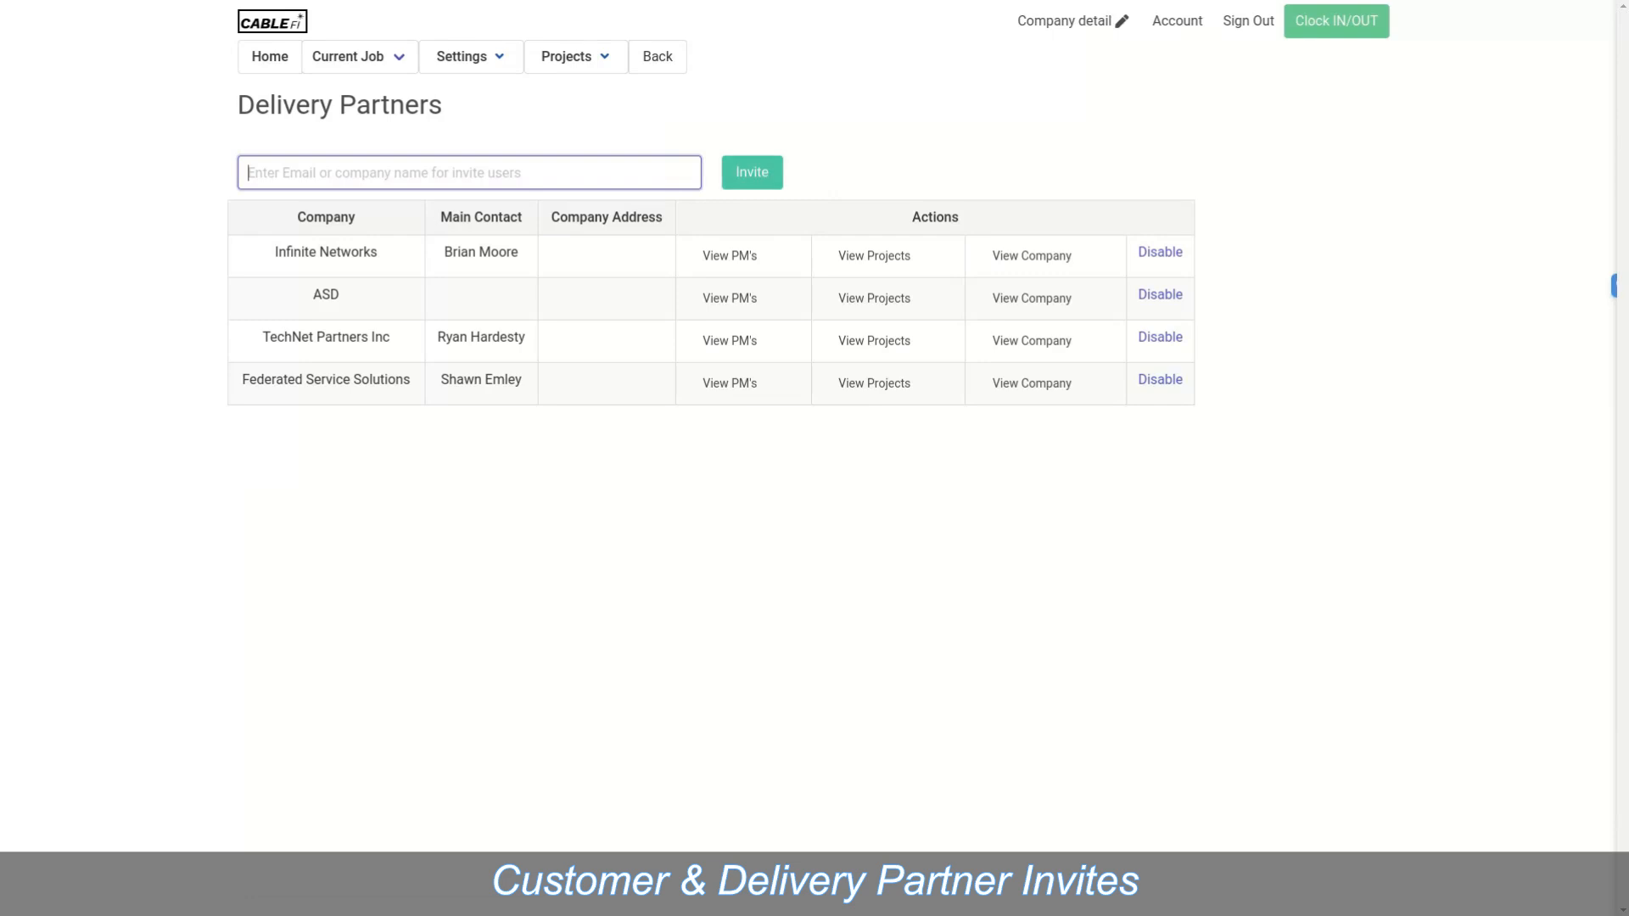
mouse_move(470, 57)
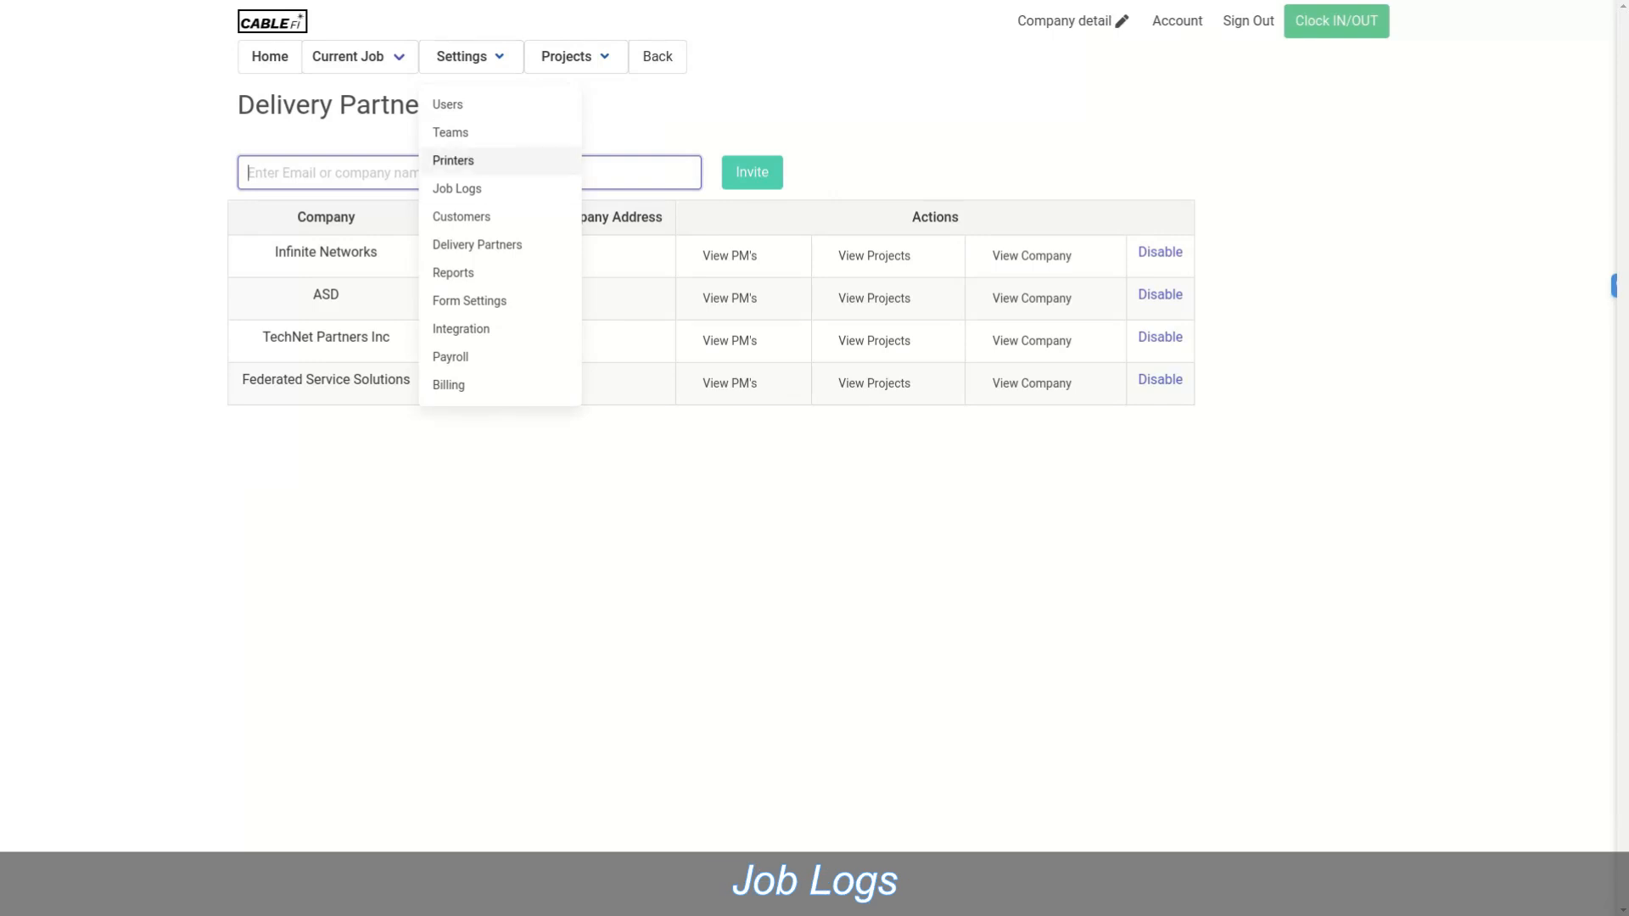
Step: Open Job Logs for TDCJ 3872 Polunsky and review each cable's pulled, dropped, dressed and terminated entries
left_click(457, 188)
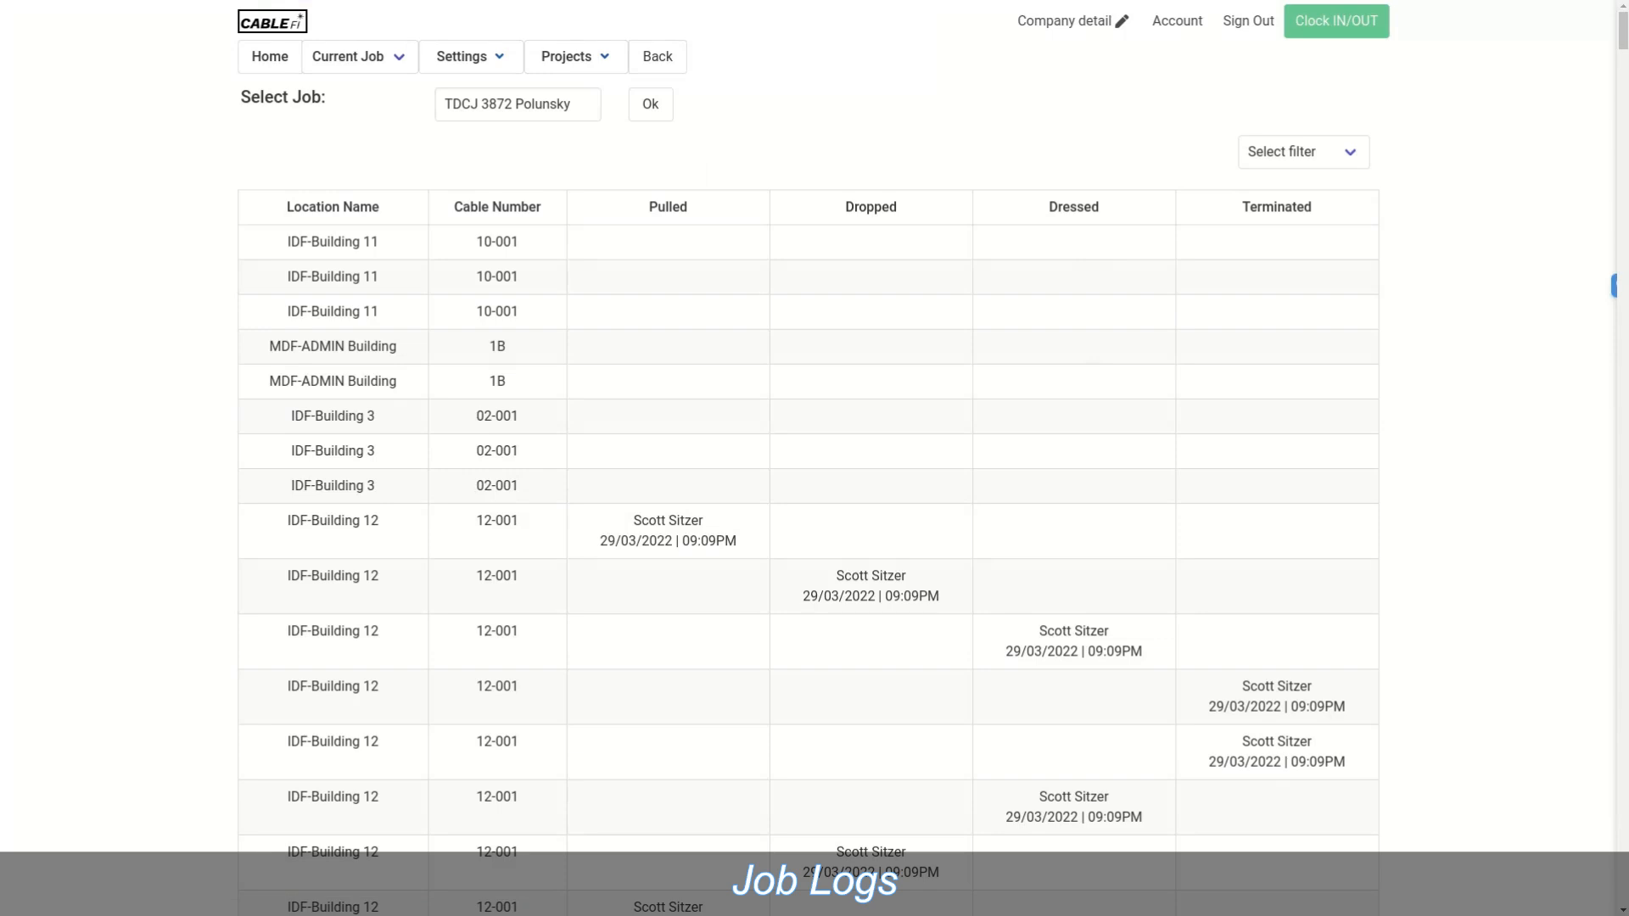
left_click(517, 105)
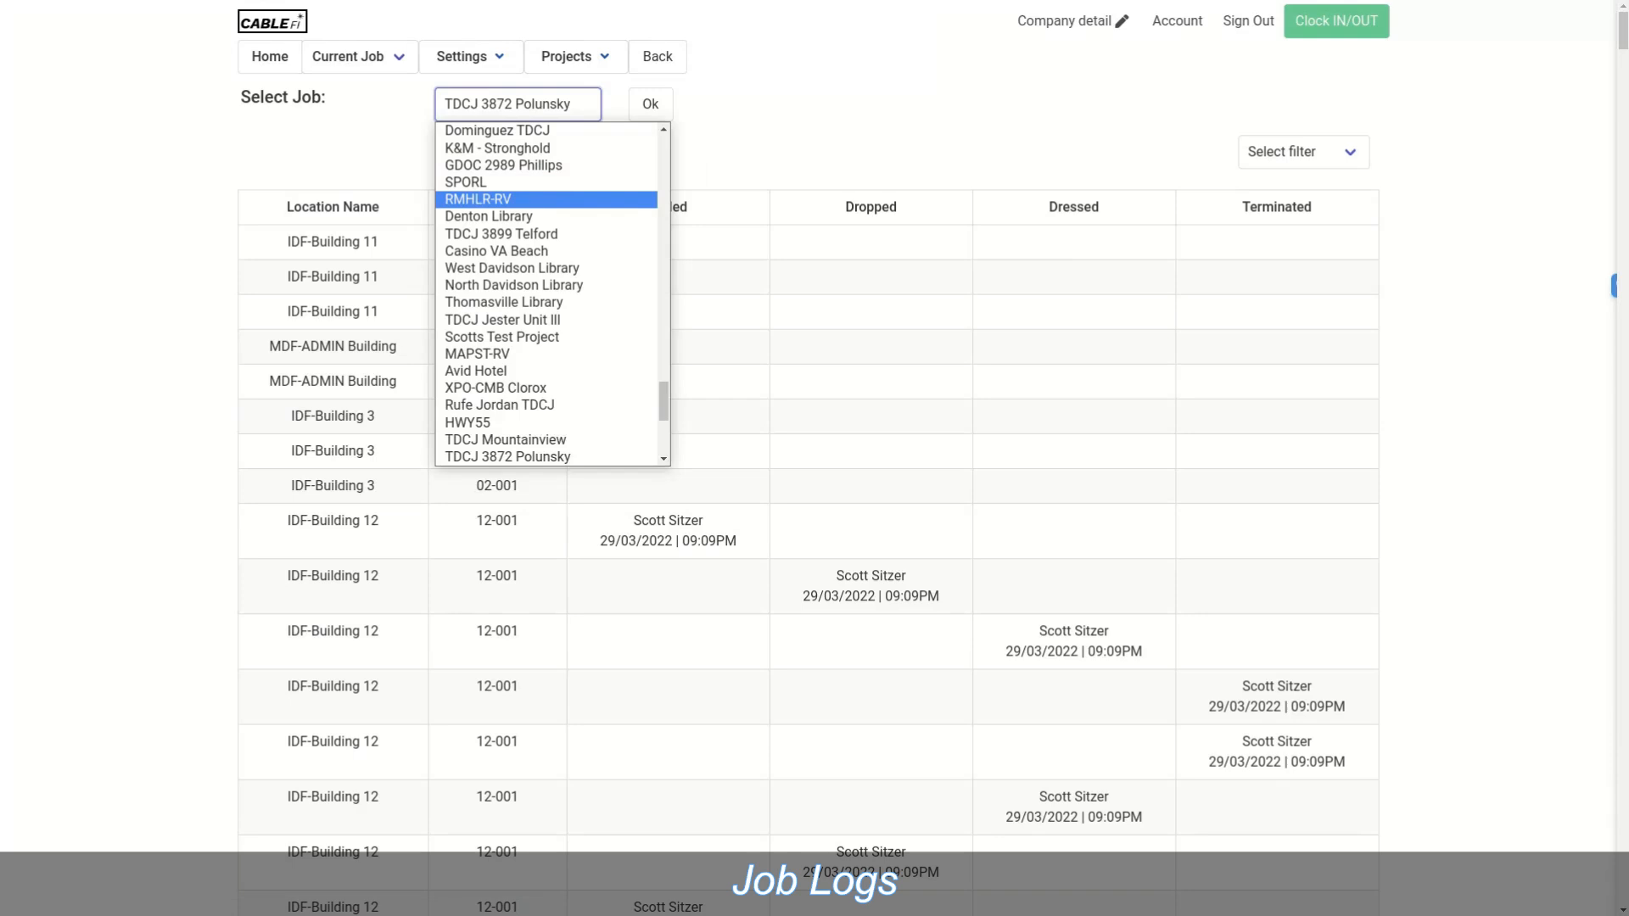
scroll(548, 292, "down", 3)
scroll(547, 293, "up", 15)
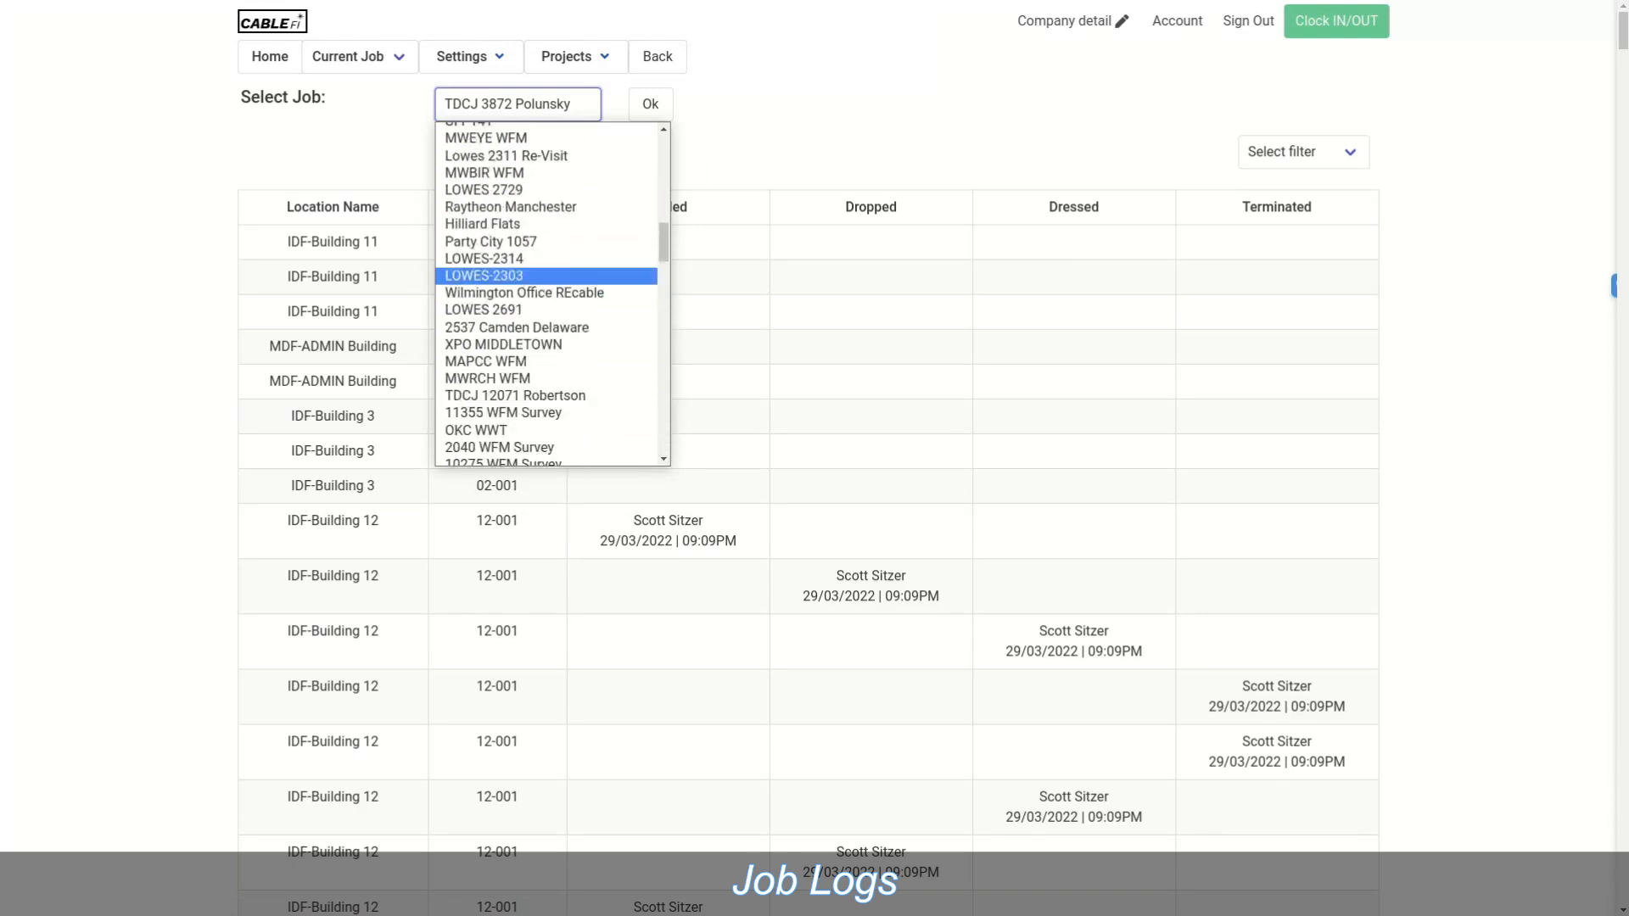
key("Escape")
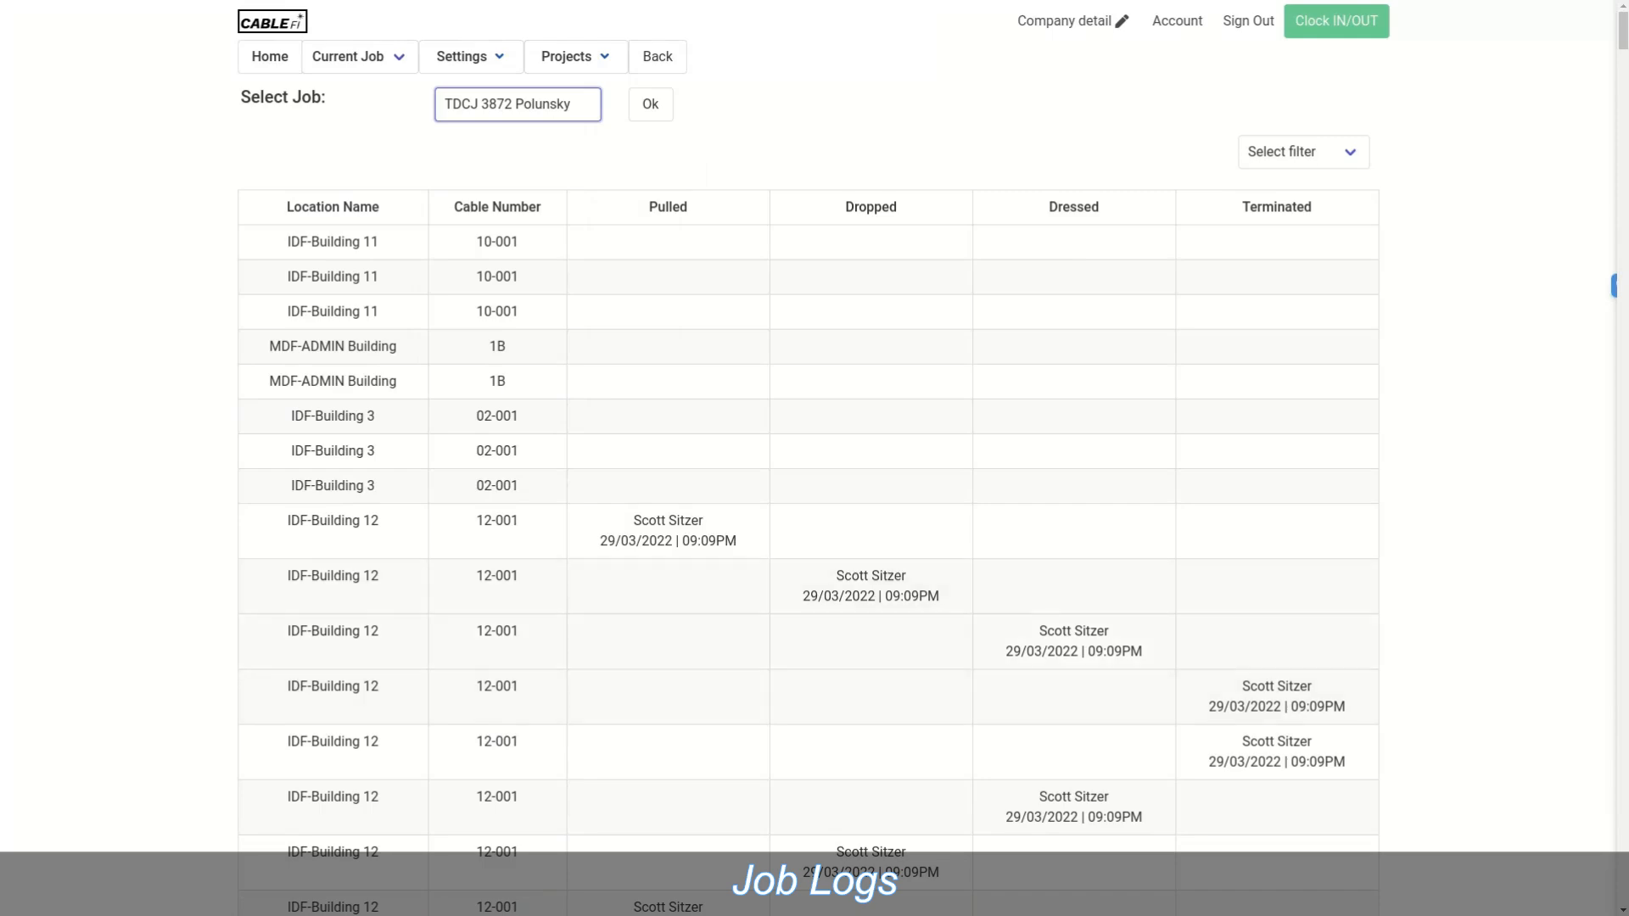
scroll(807, 458, "down", 20)
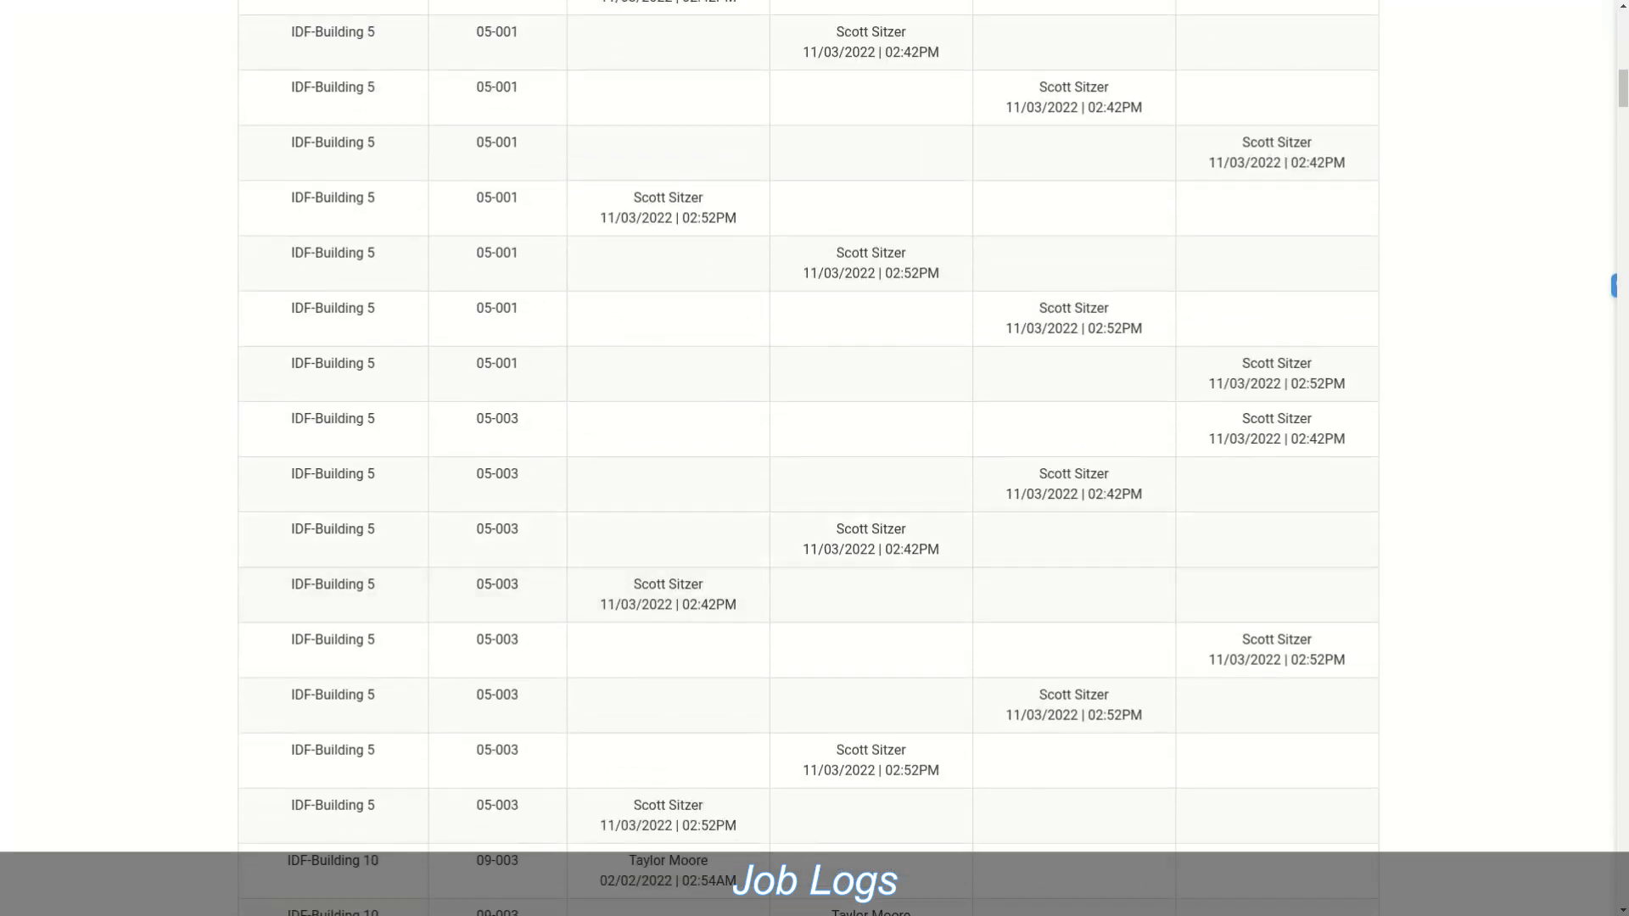
scroll(807, 458, "down", 7)
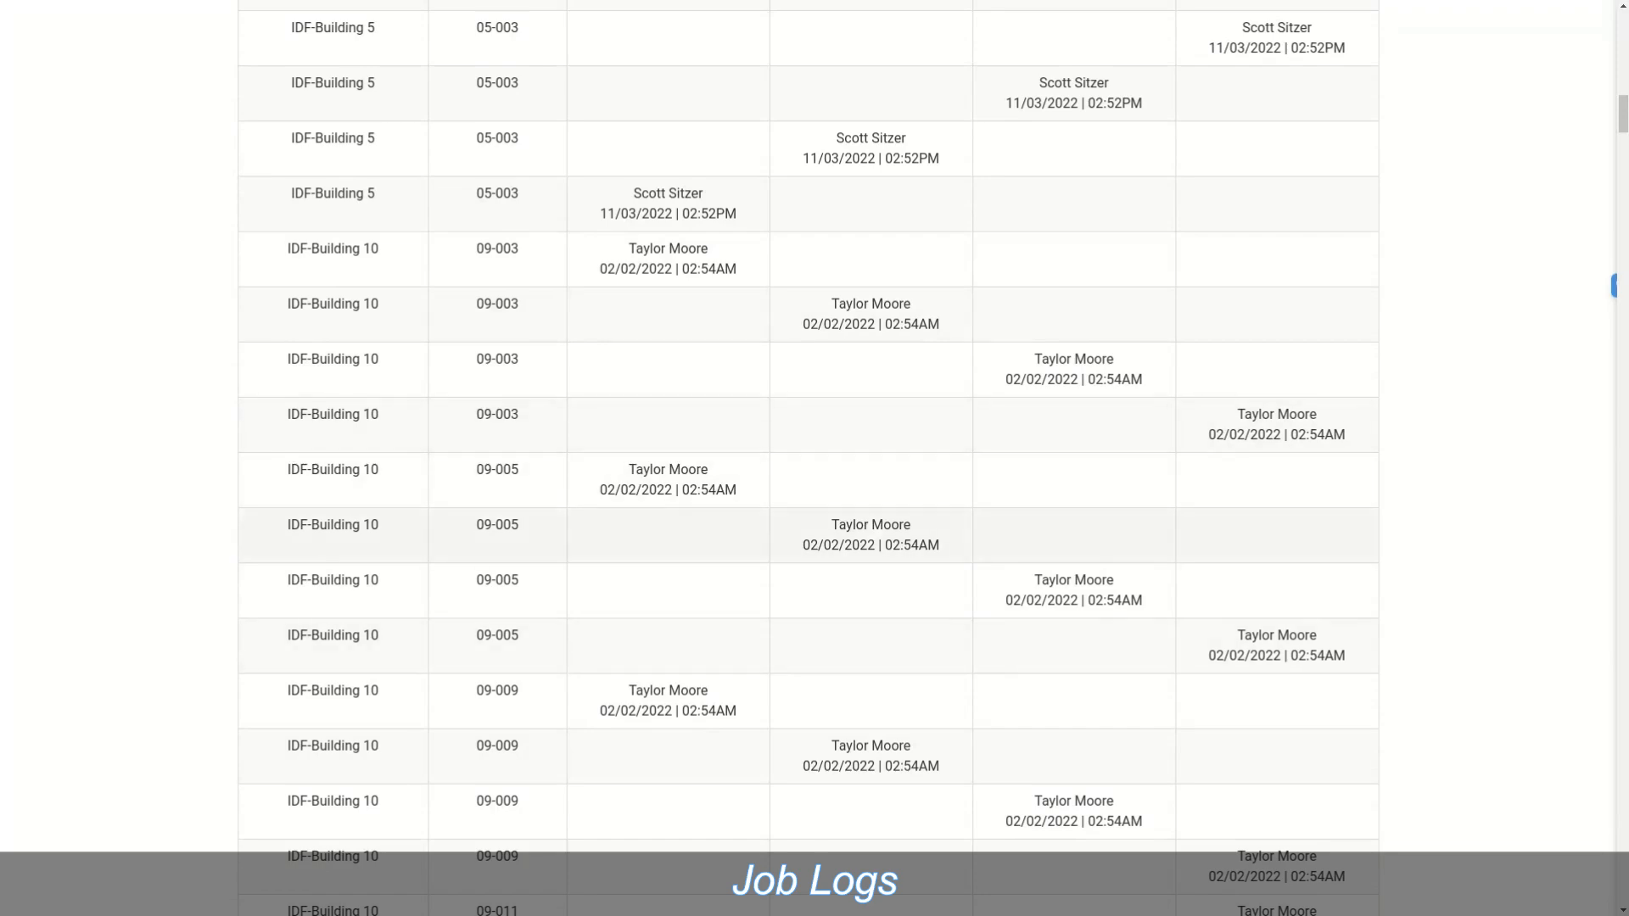
scroll(808, 459, "up", 12)
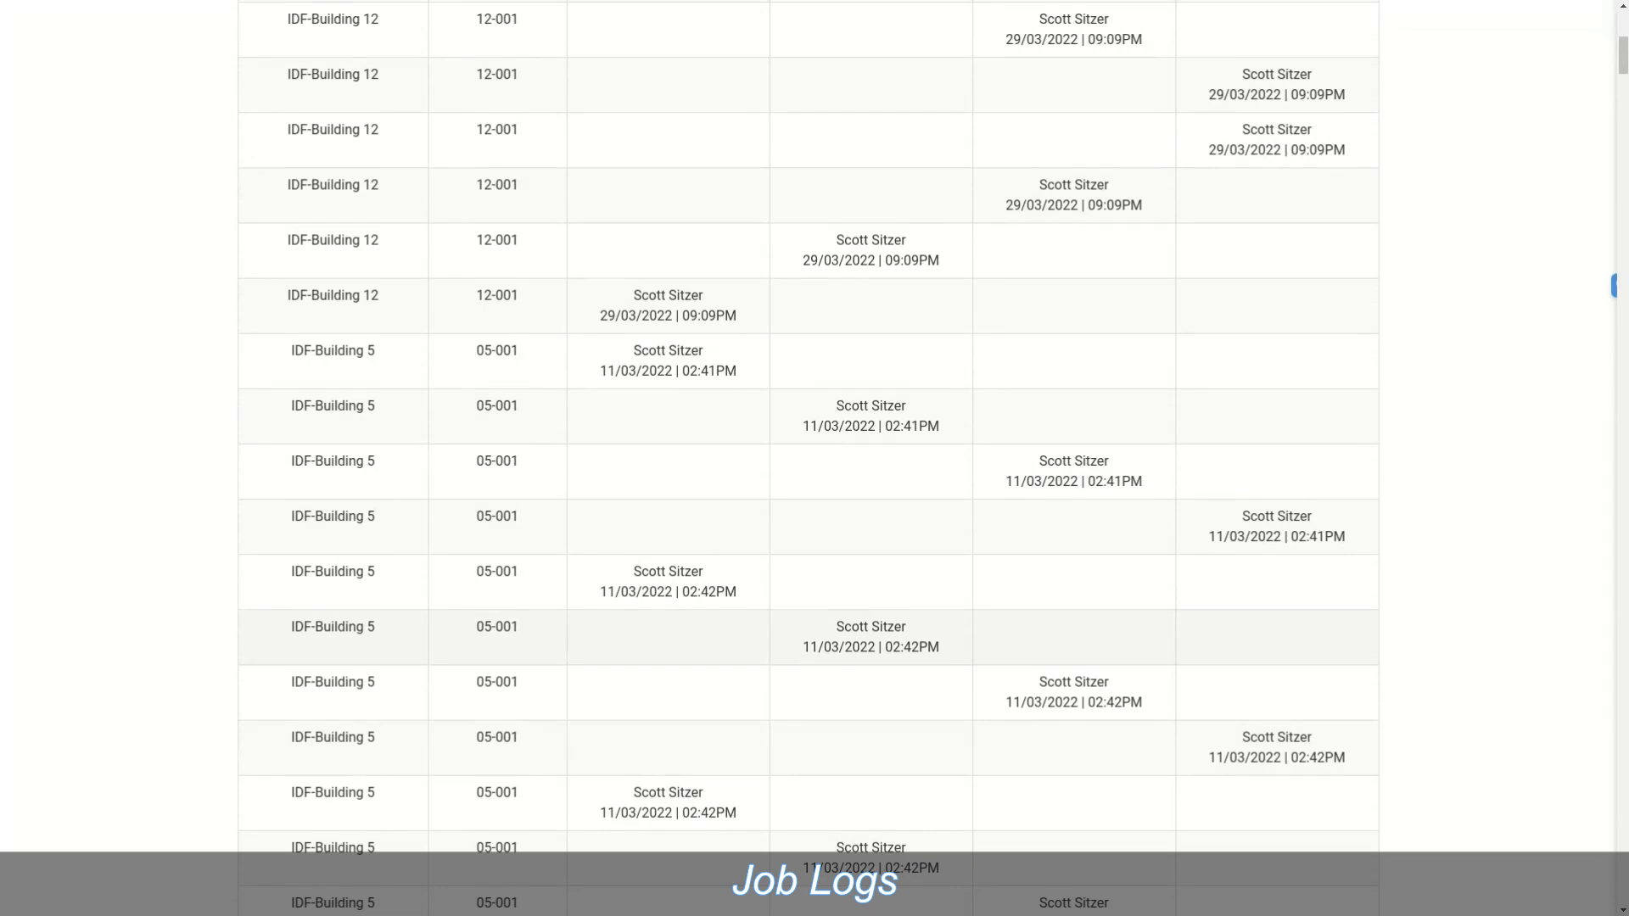
scroll(807, 458, "up", 7)
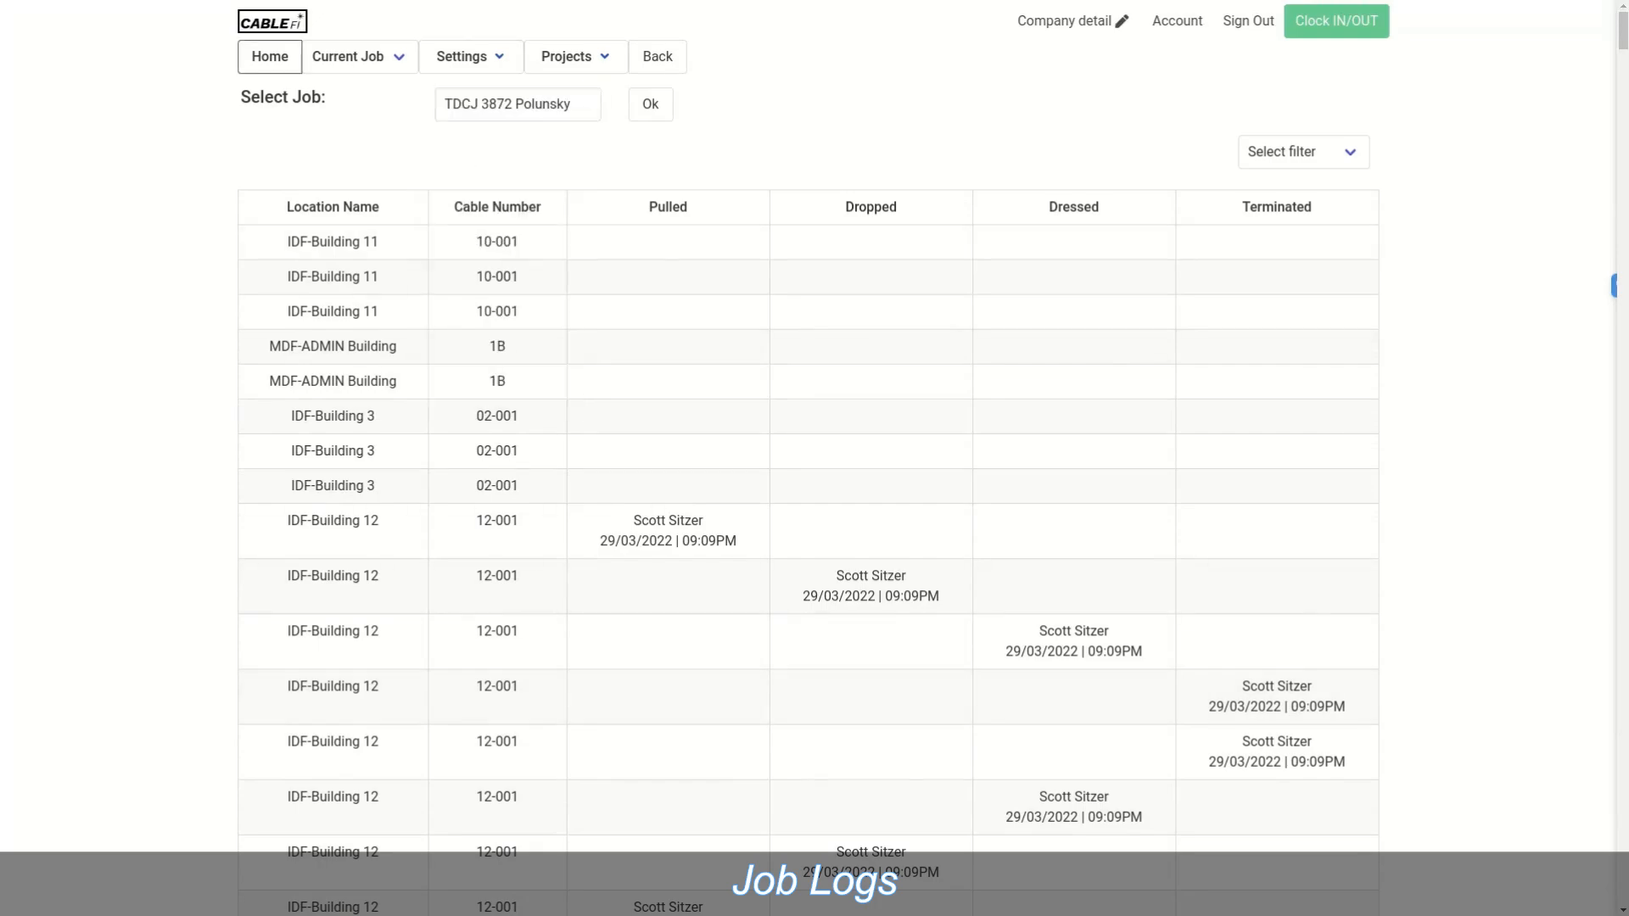
Step: Open test job 55's project summary from its March 7 event on the home calendar
left_click(269, 56)
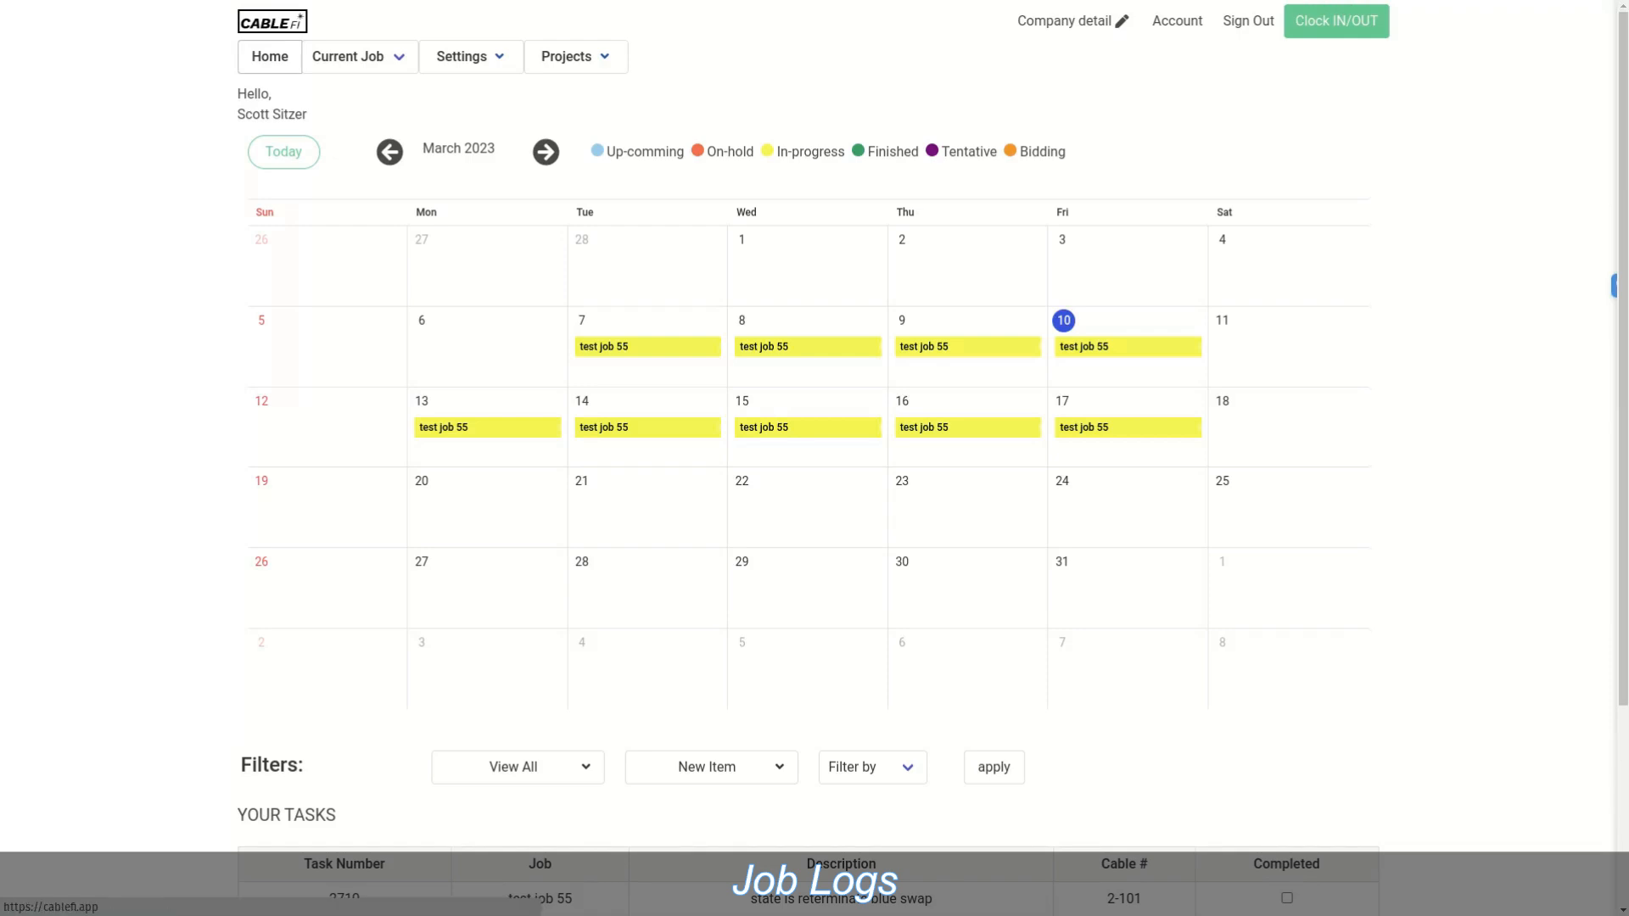
left_click(647, 347)
left_click(571, 307)
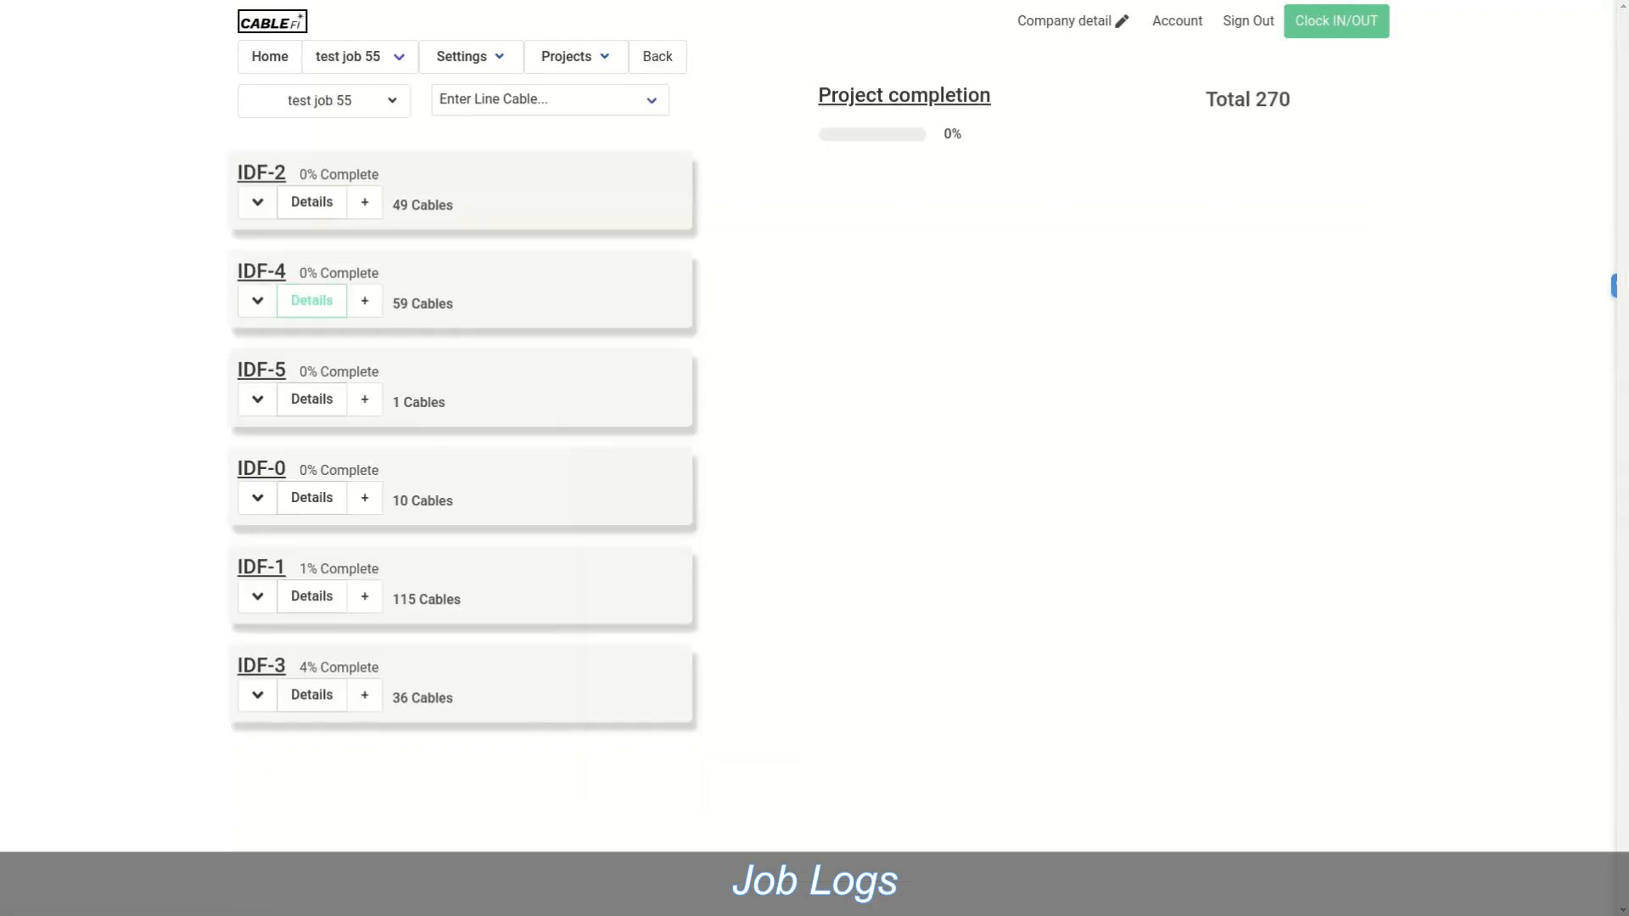
Step: Expand IDF-4 and mark cable 4-101 as pulled, dressed, dropped and terminated
left_click(257, 301)
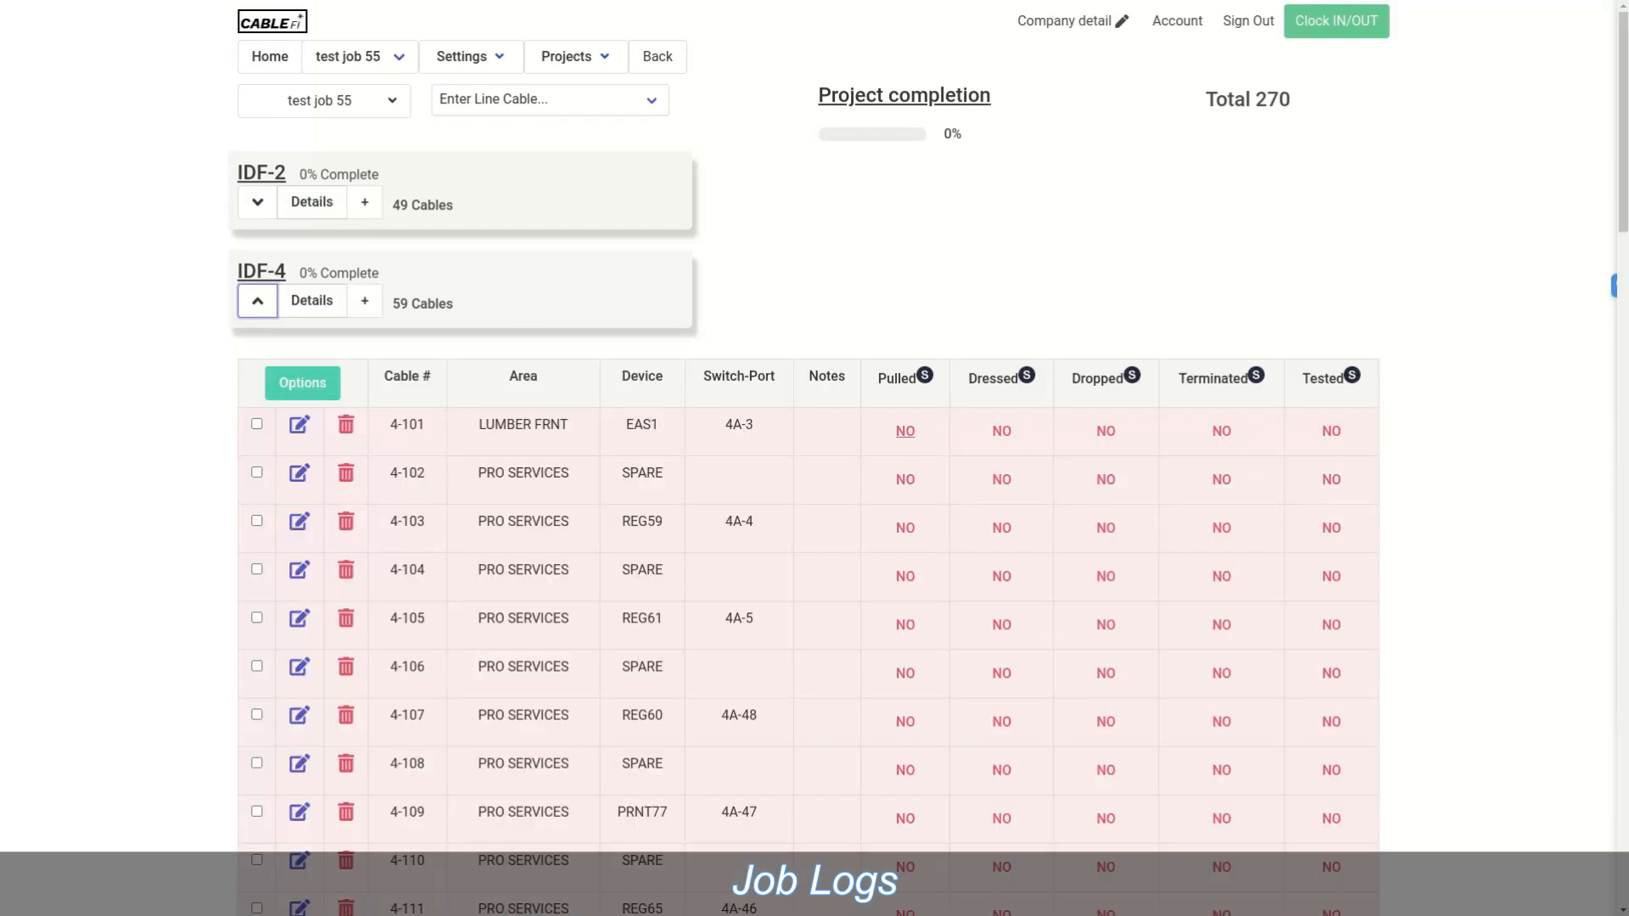
left_click(905, 431)
left_click(1002, 431)
left_click(1106, 431)
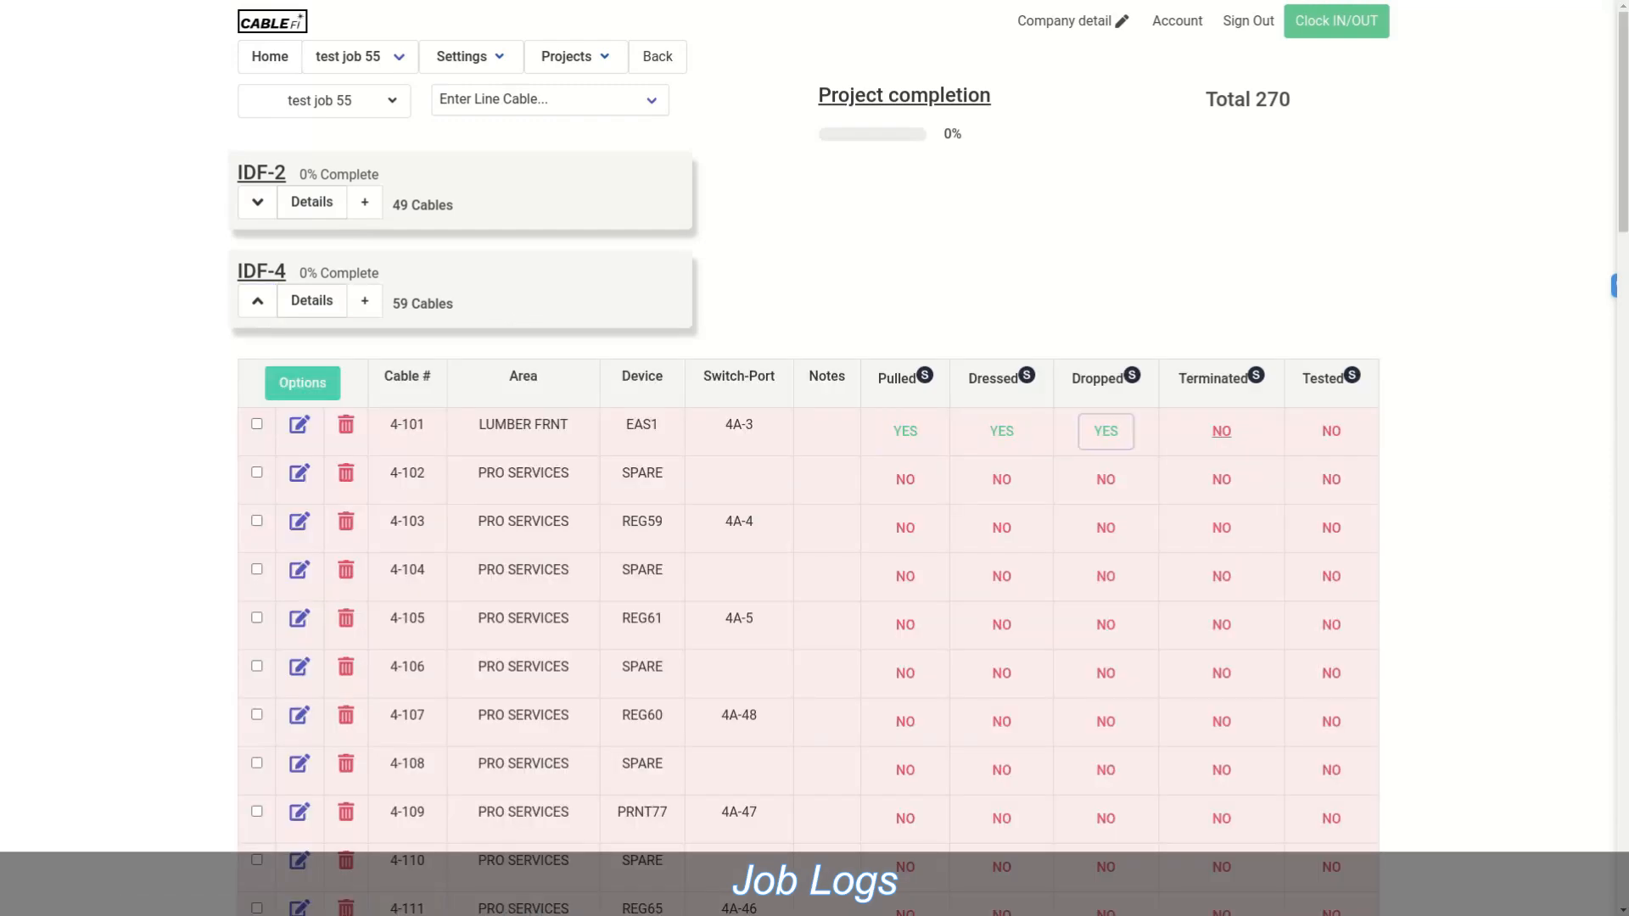
left_click(1222, 431)
Step: Toggle the Terminated status for cables 4-102 through 4-108
left_click(1221, 576)
left_click(1221, 624)
left_click(1221, 673)
left_click(1221, 721)
left_click(1221, 769)
left_click(1221, 527)
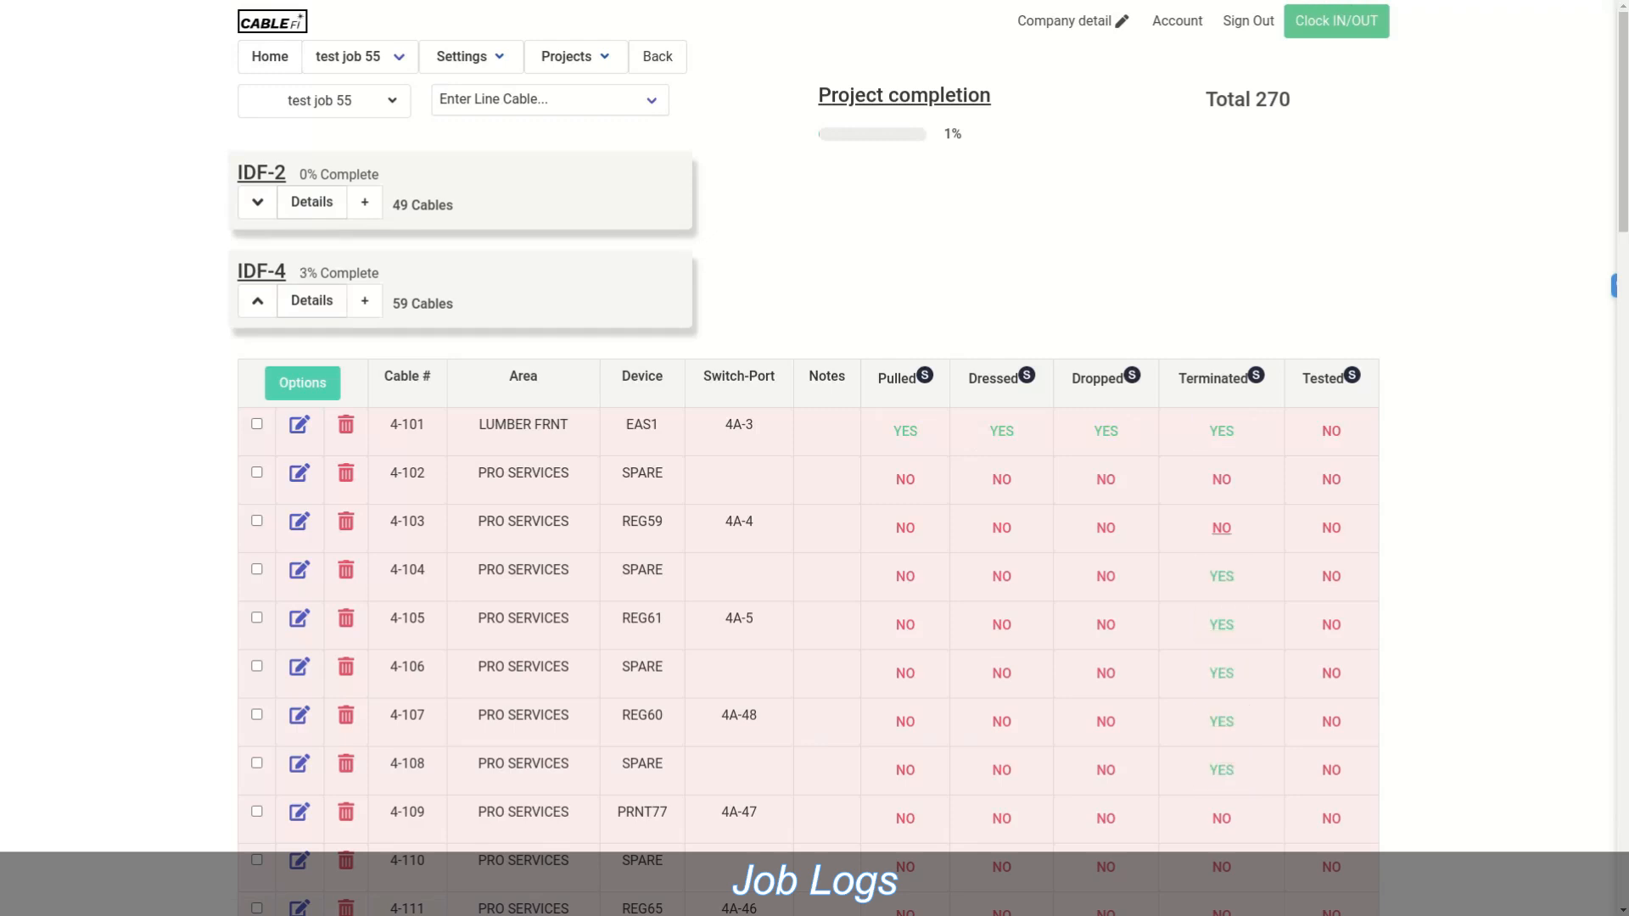
left_click(1222, 479)
Step: Mark cables 4-102 to 4-105 as pulled, dressed and dropped
left_click(905, 479)
left_click(1002, 480)
left_click(1105, 479)
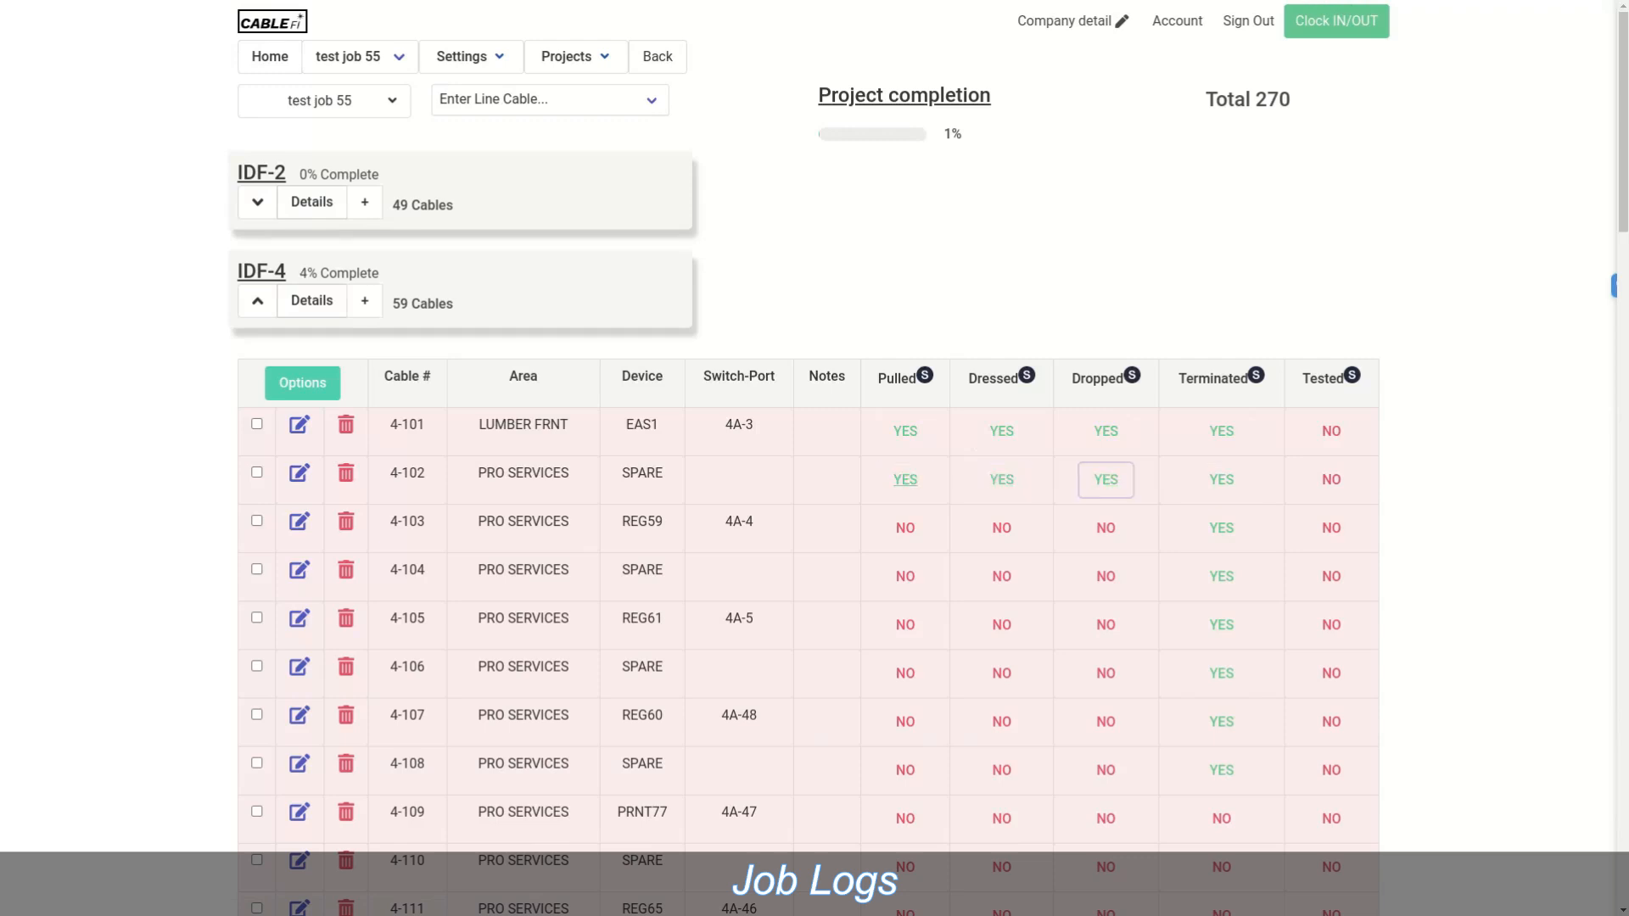
left_click(906, 527)
left_click(1001, 528)
left_click(1106, 528)
left_click(1106, 576)
left_click(1002, 576)
left_click(905, 576)
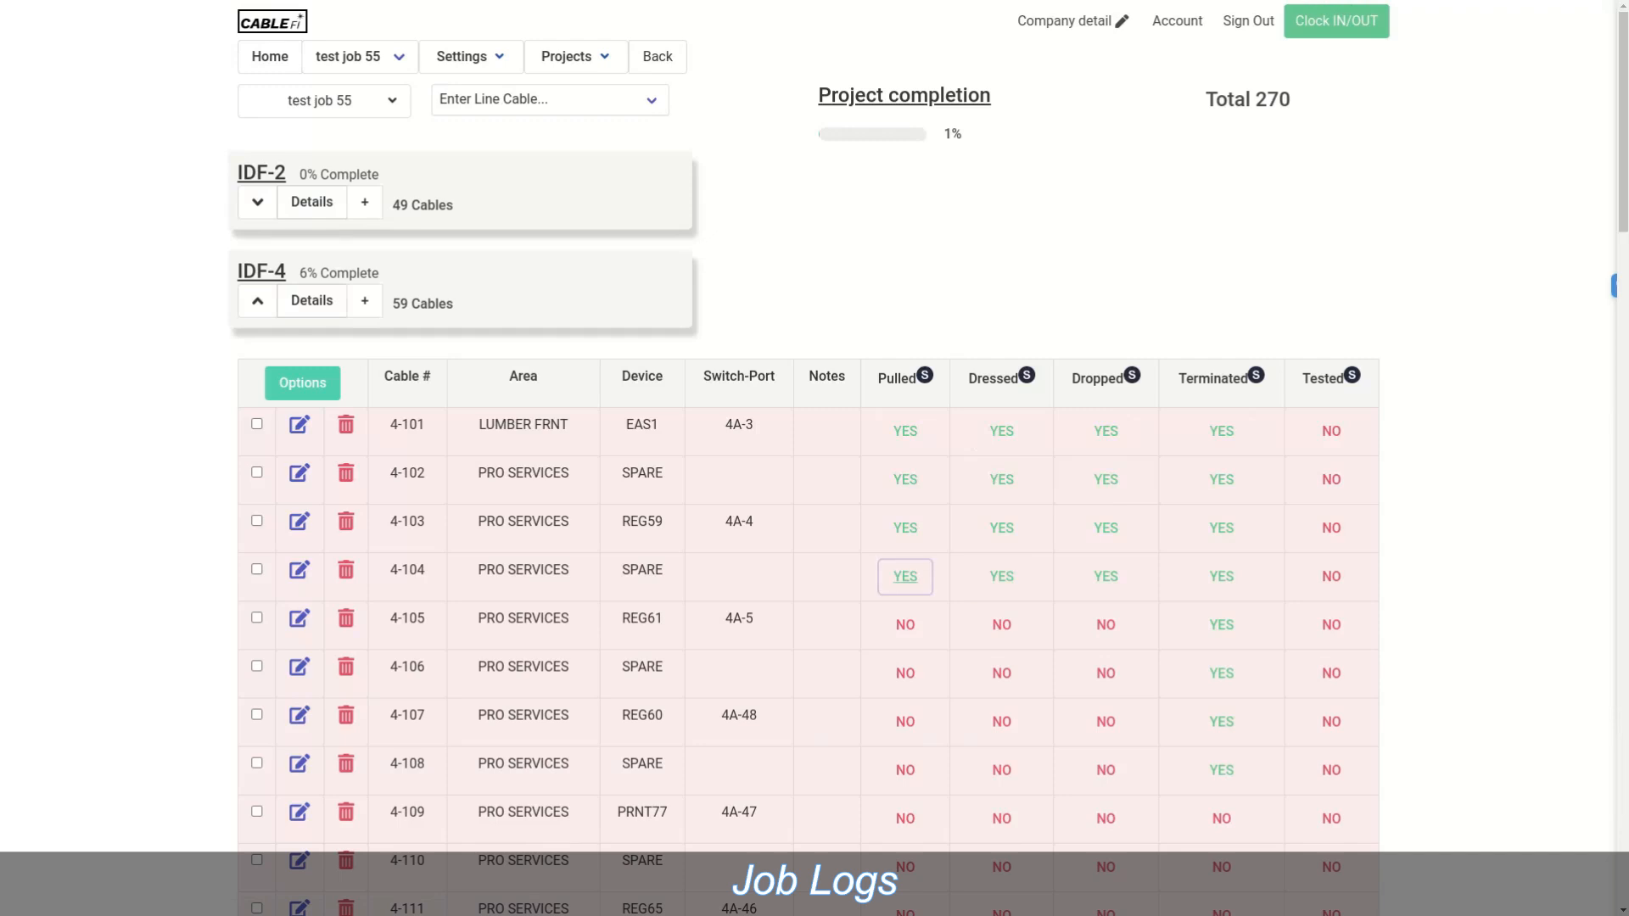
left_click(905, 625)
left_click(1002, 624)
left_click(1105, 624)
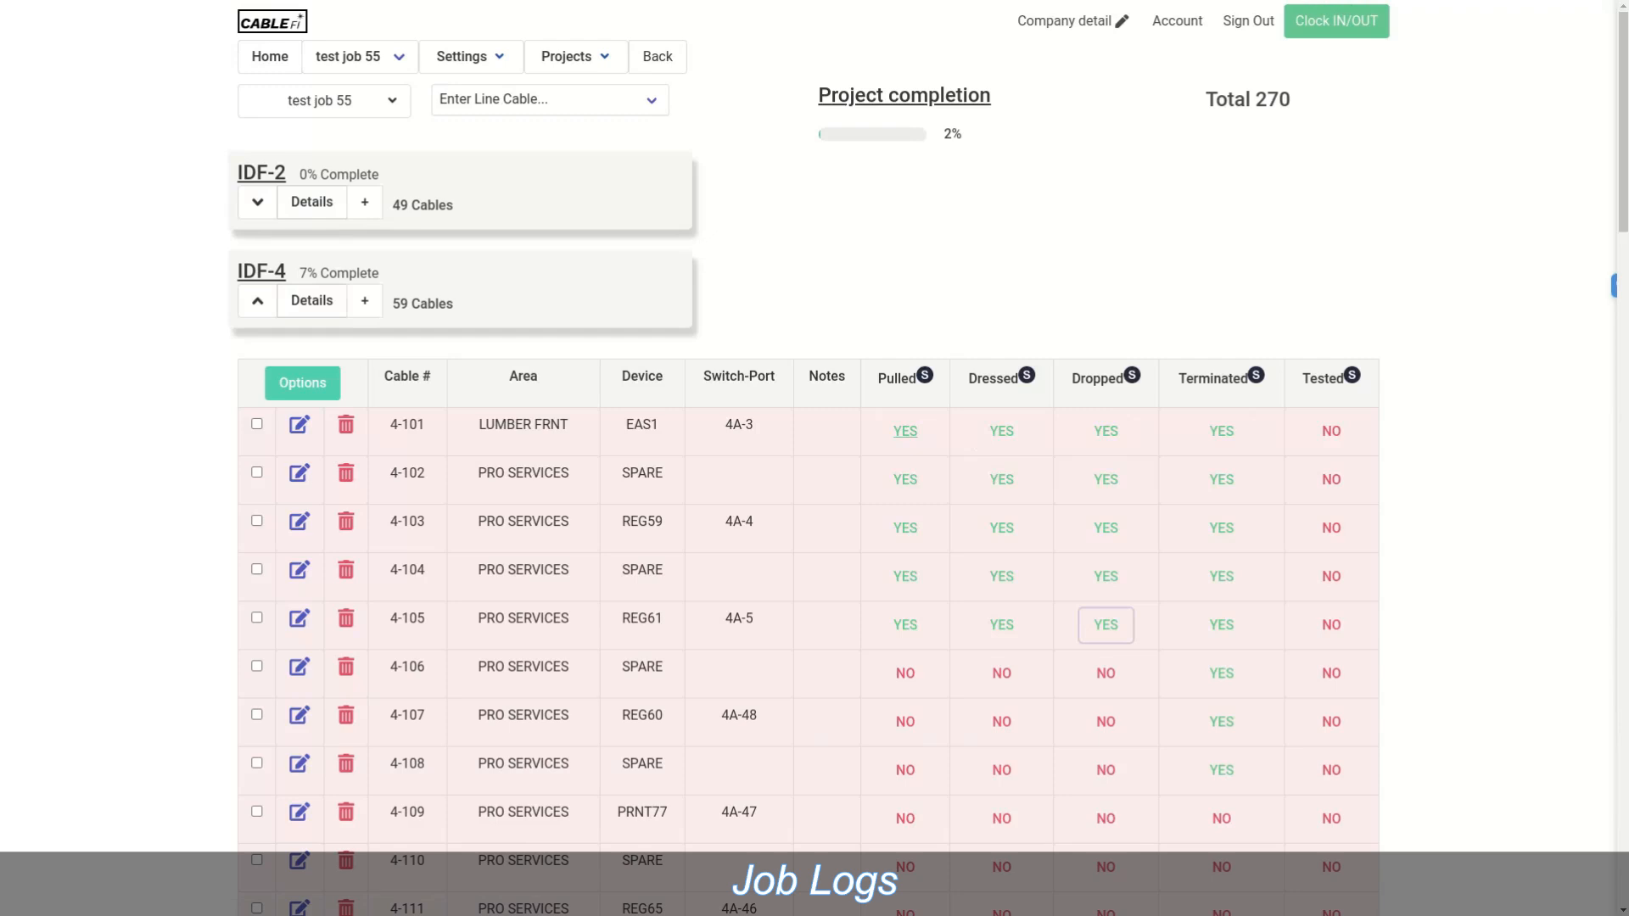
mouse_move(324, 101)
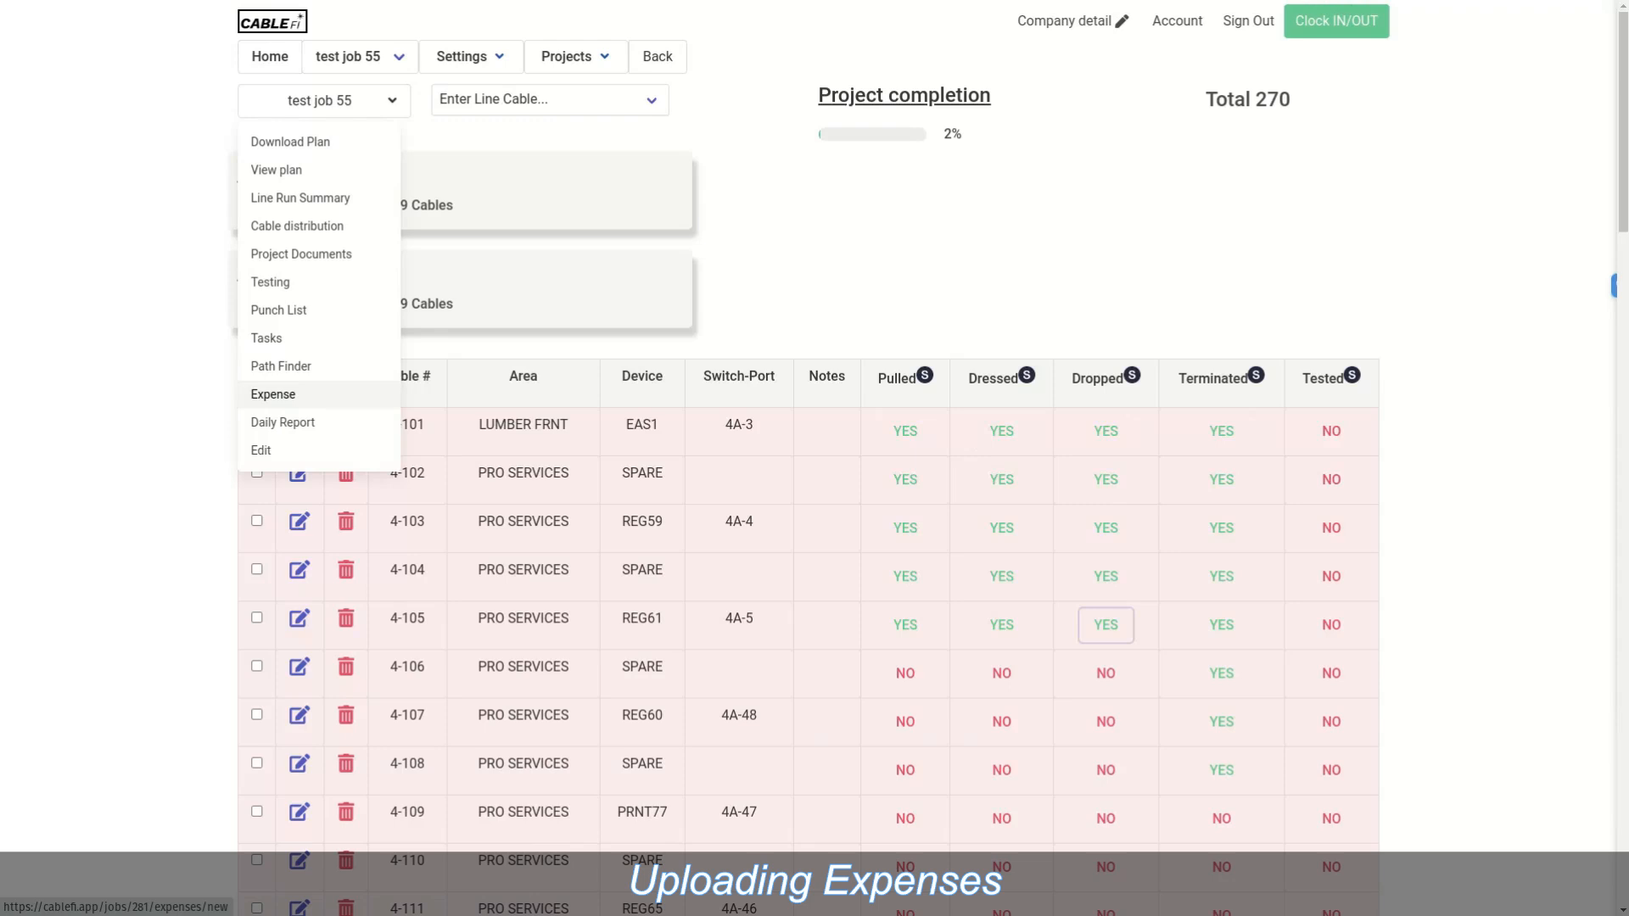
Step: Open a new expense form, close it unsubmitted, and collapse the IDF-4 cable table
left_click(273, 394)
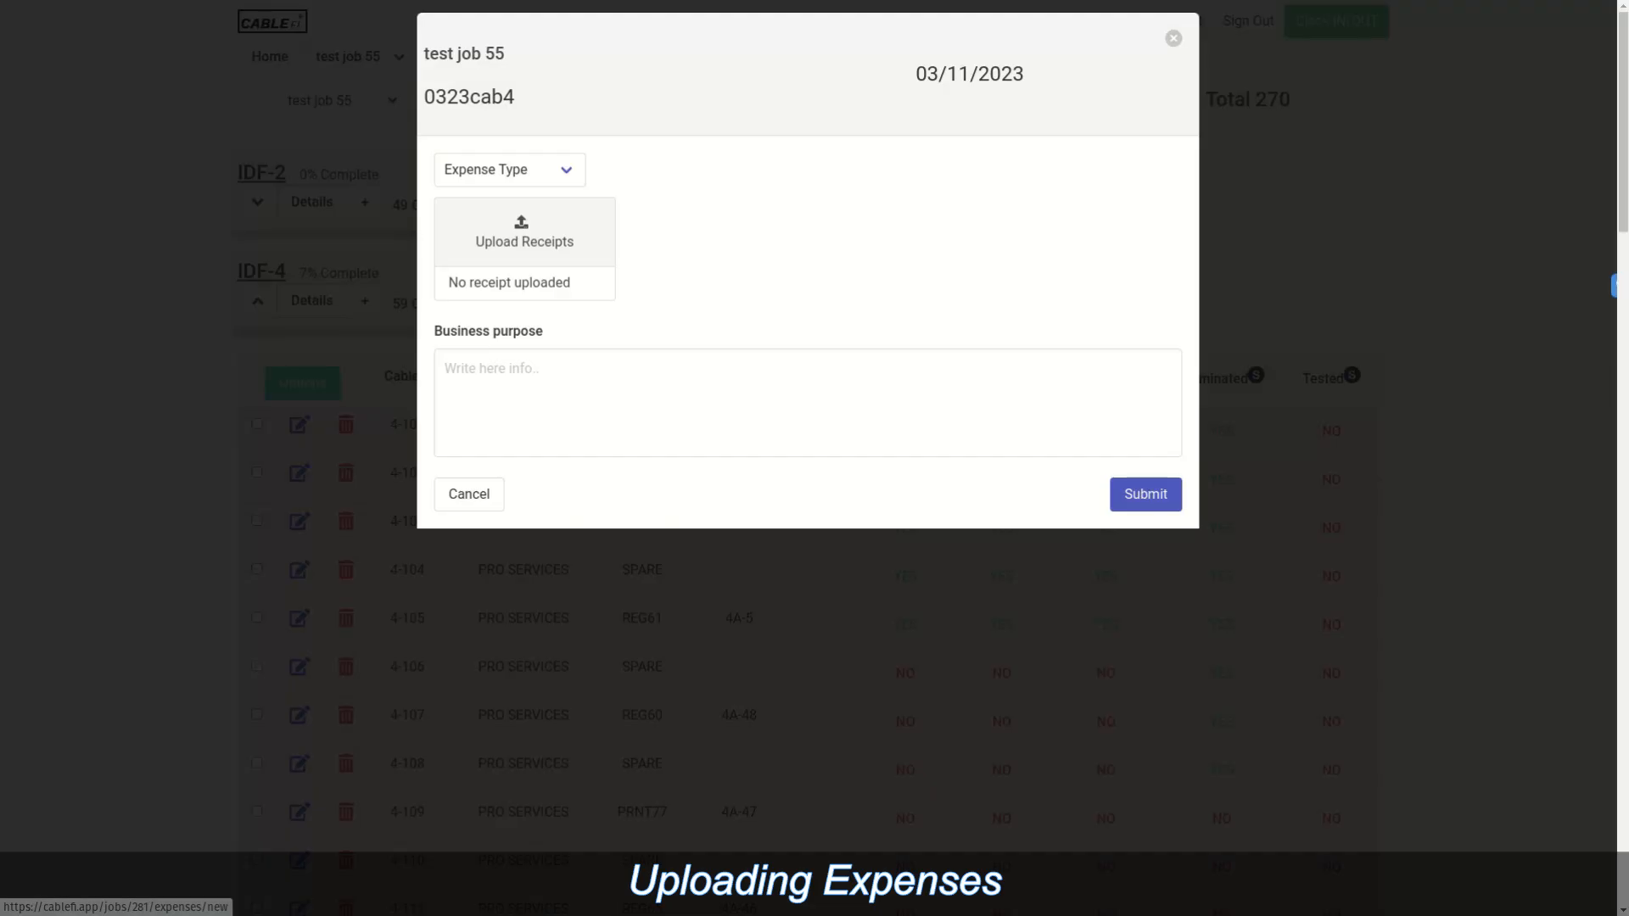
left_click(509, 169)
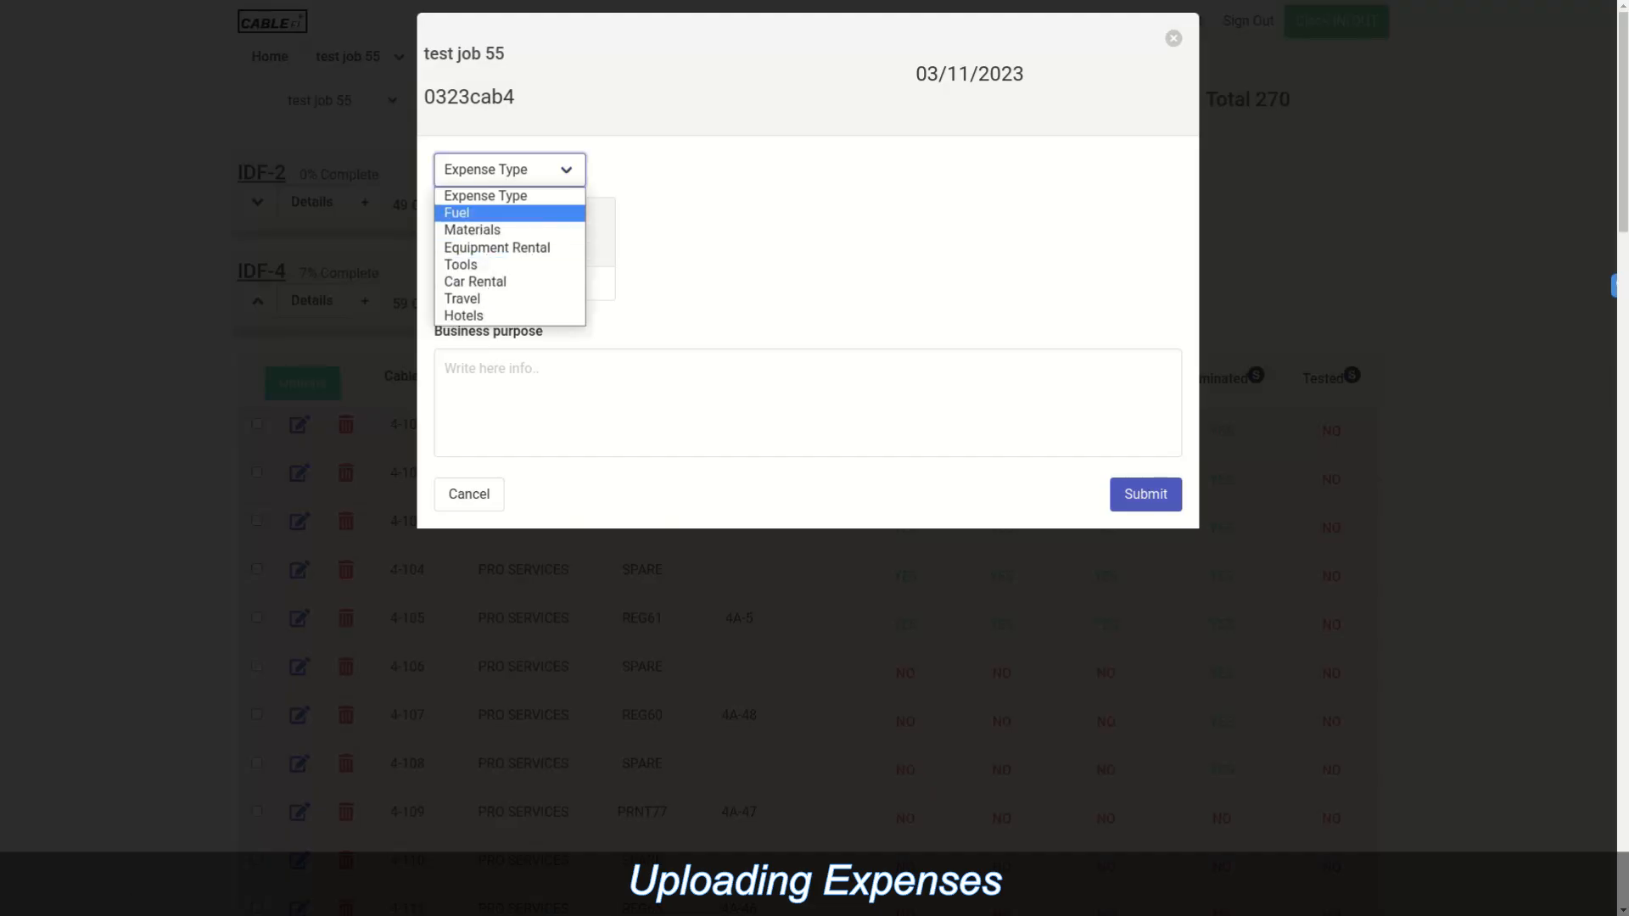
key("Escape")
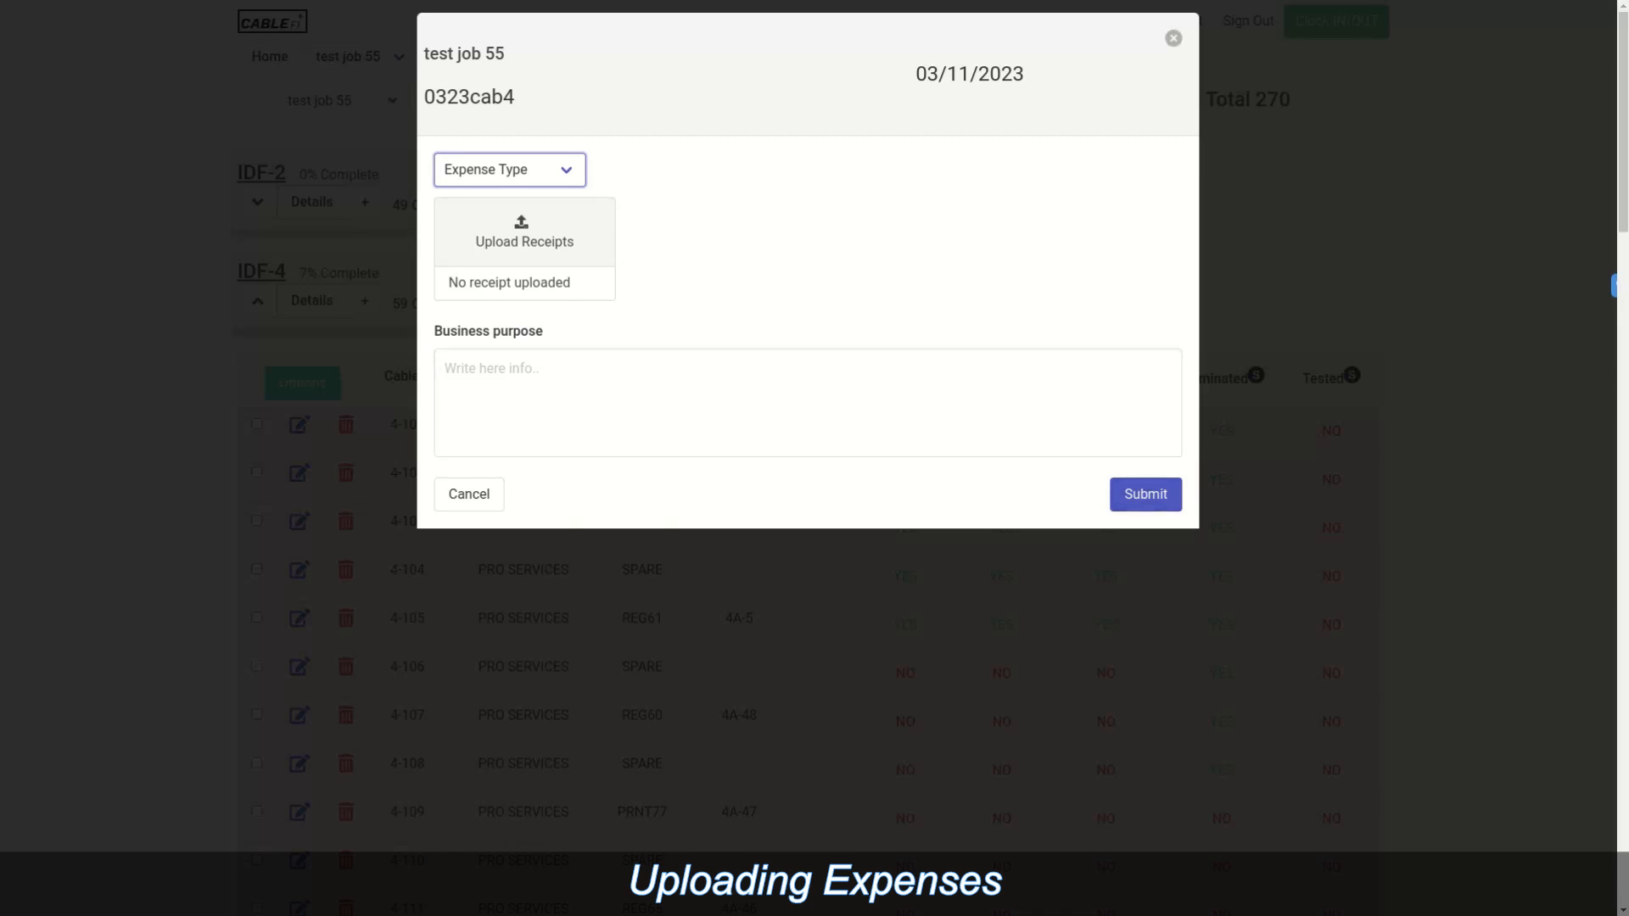
left_click(1173, 39)
left_click(257, 300)
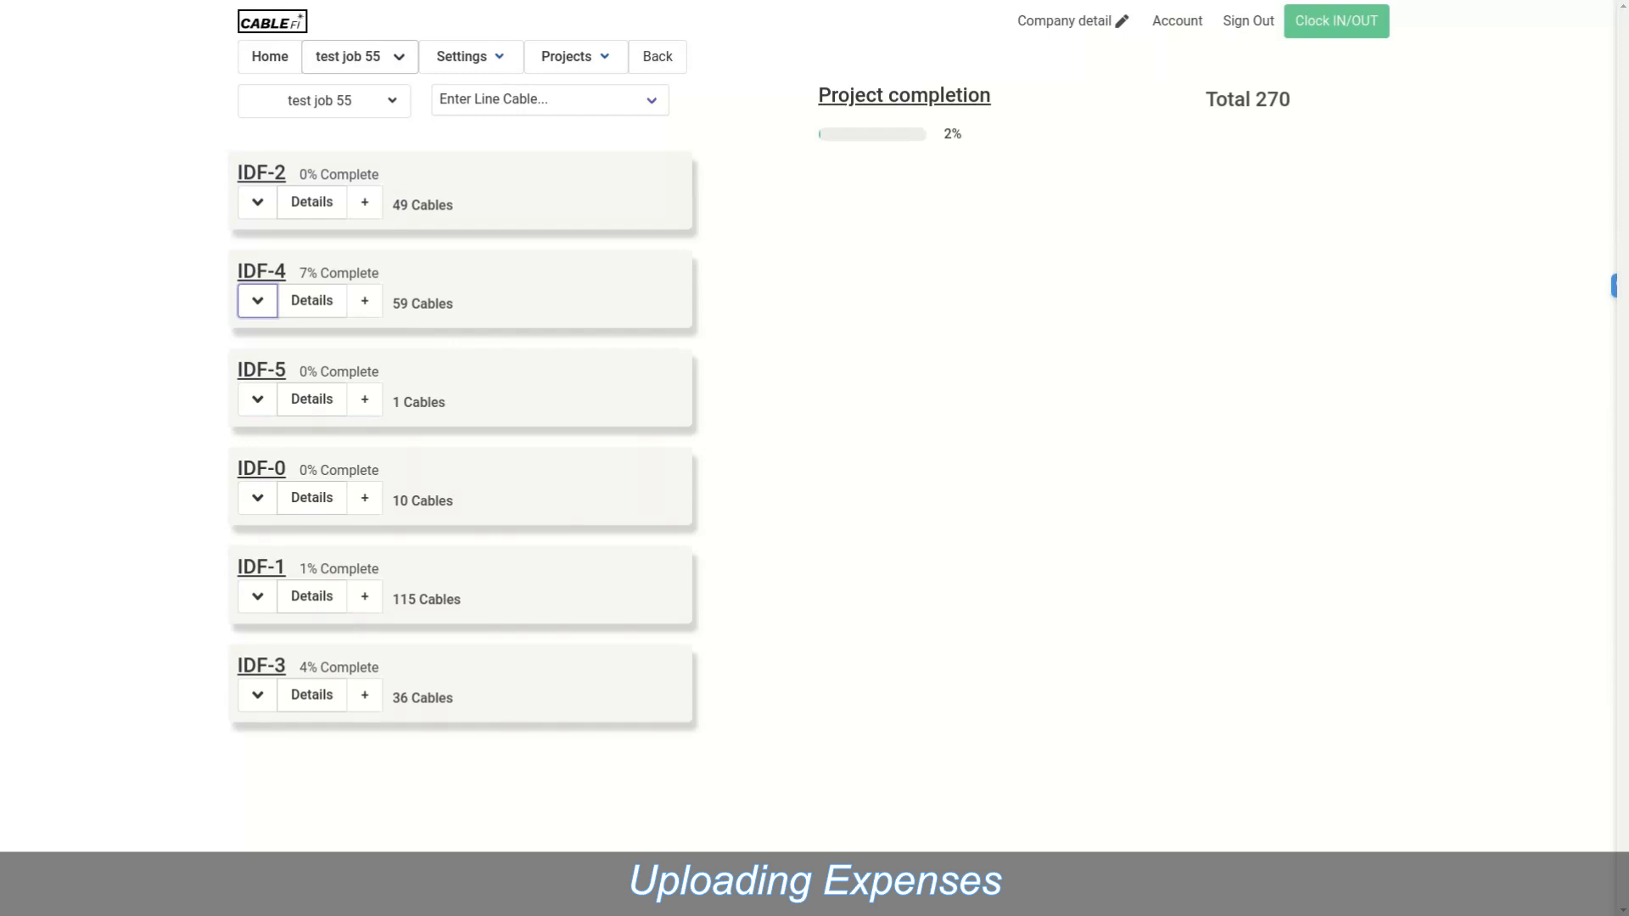
Step: Reselect test job 55 as the current job and reveal the Settings menu pages
mouse_move(576, 57)
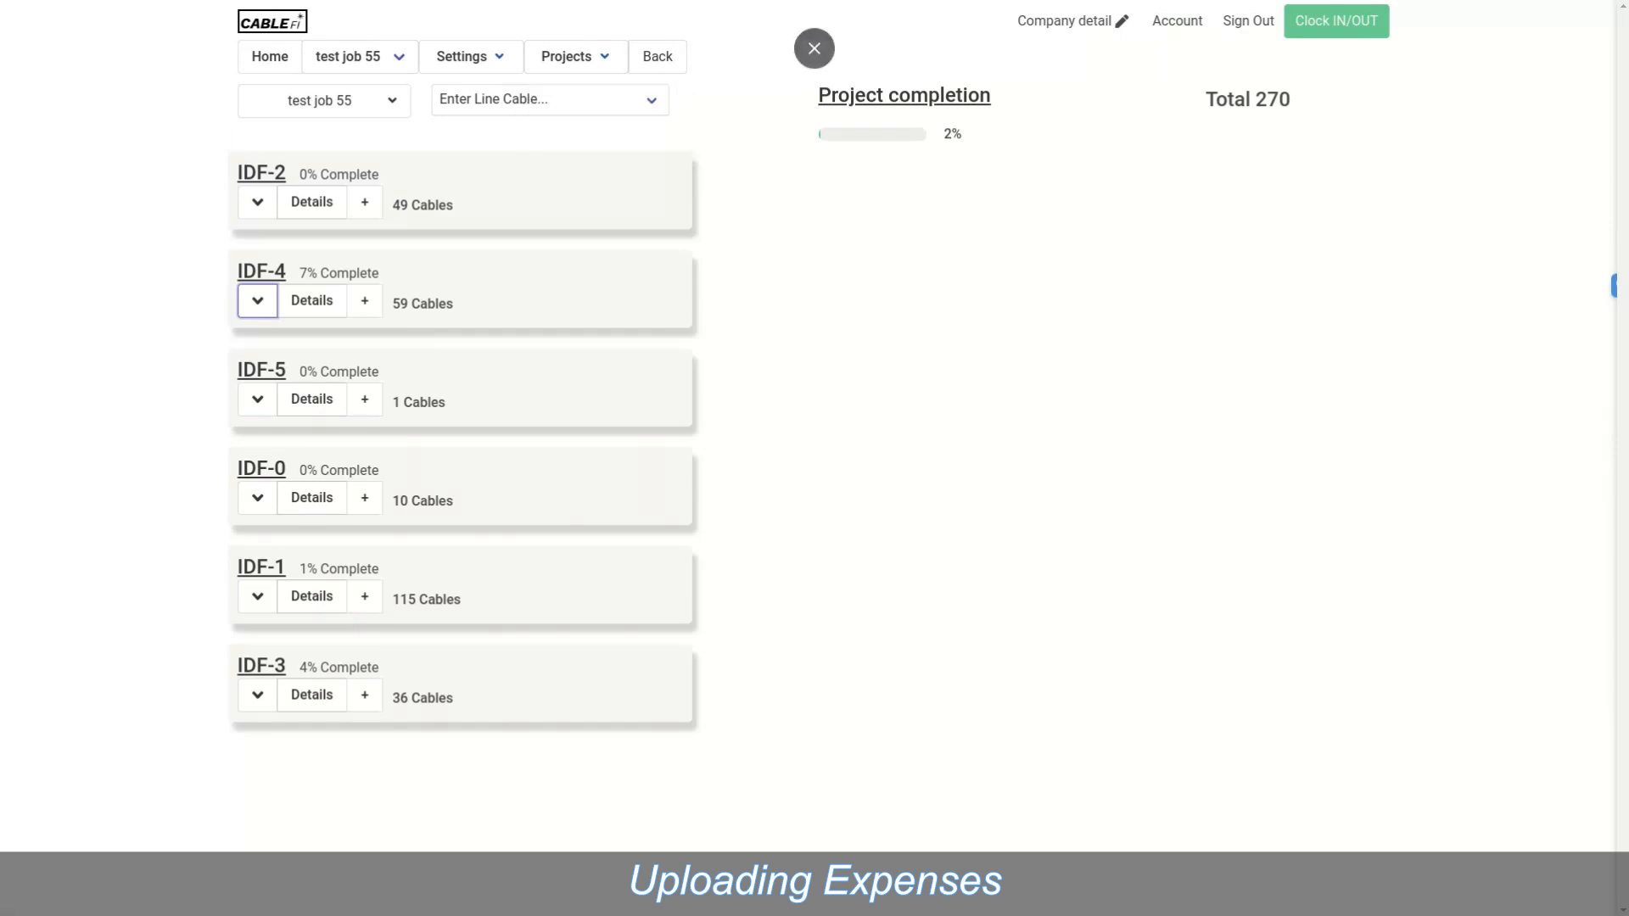
left_click(359, 56)
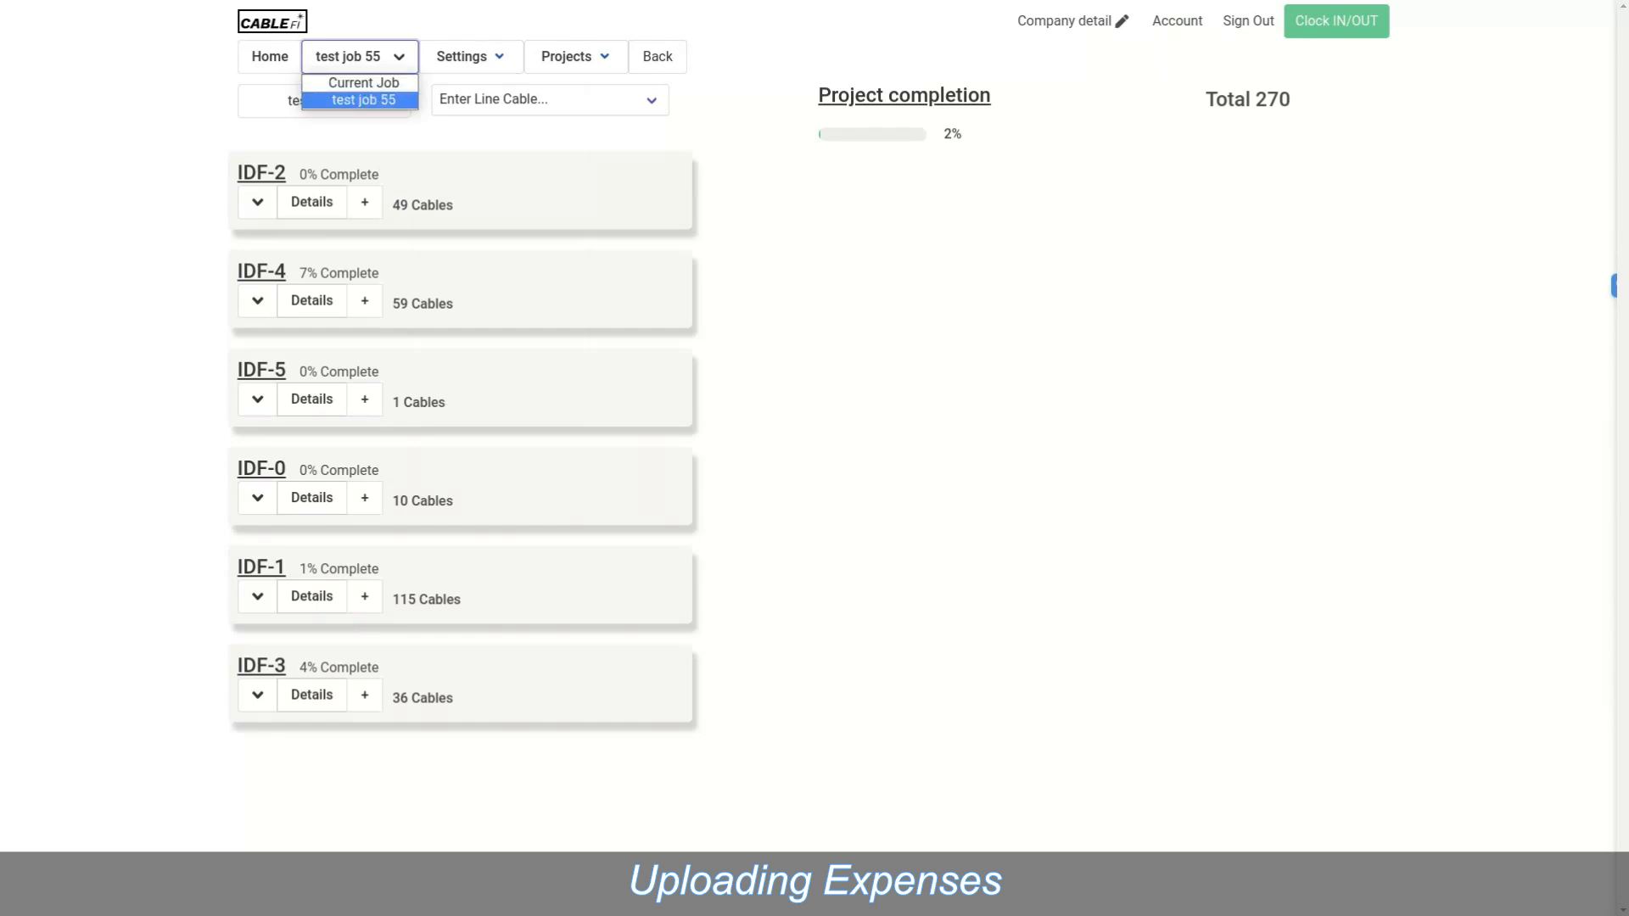
left_click(363, 101)
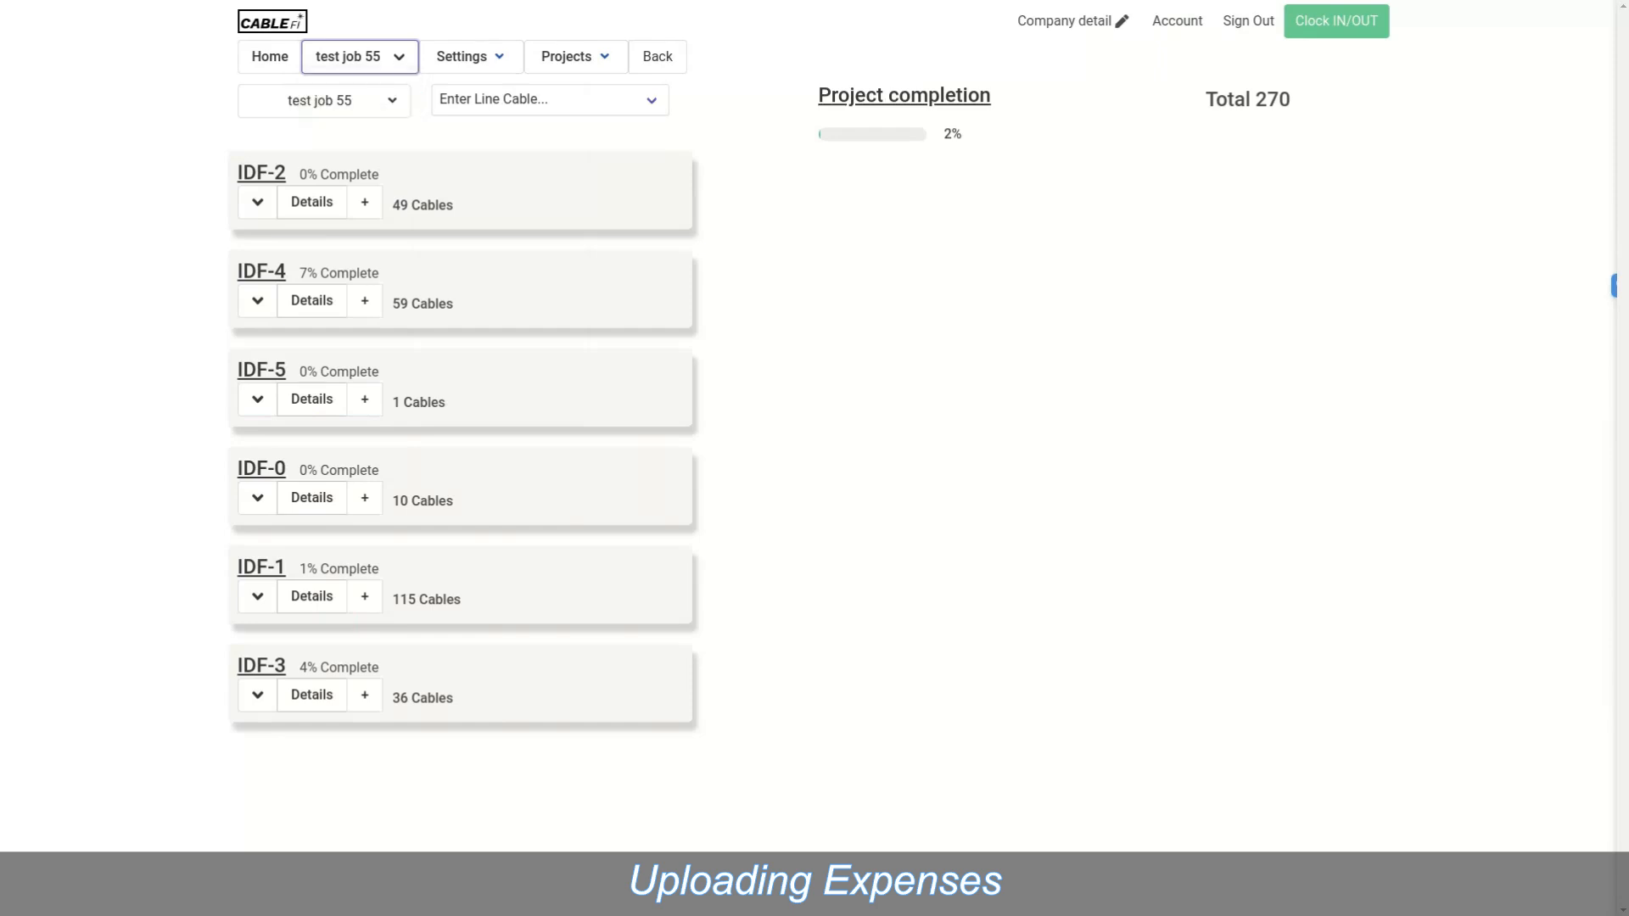
mouse_move(361, 101)
mouse_move(471, 56)
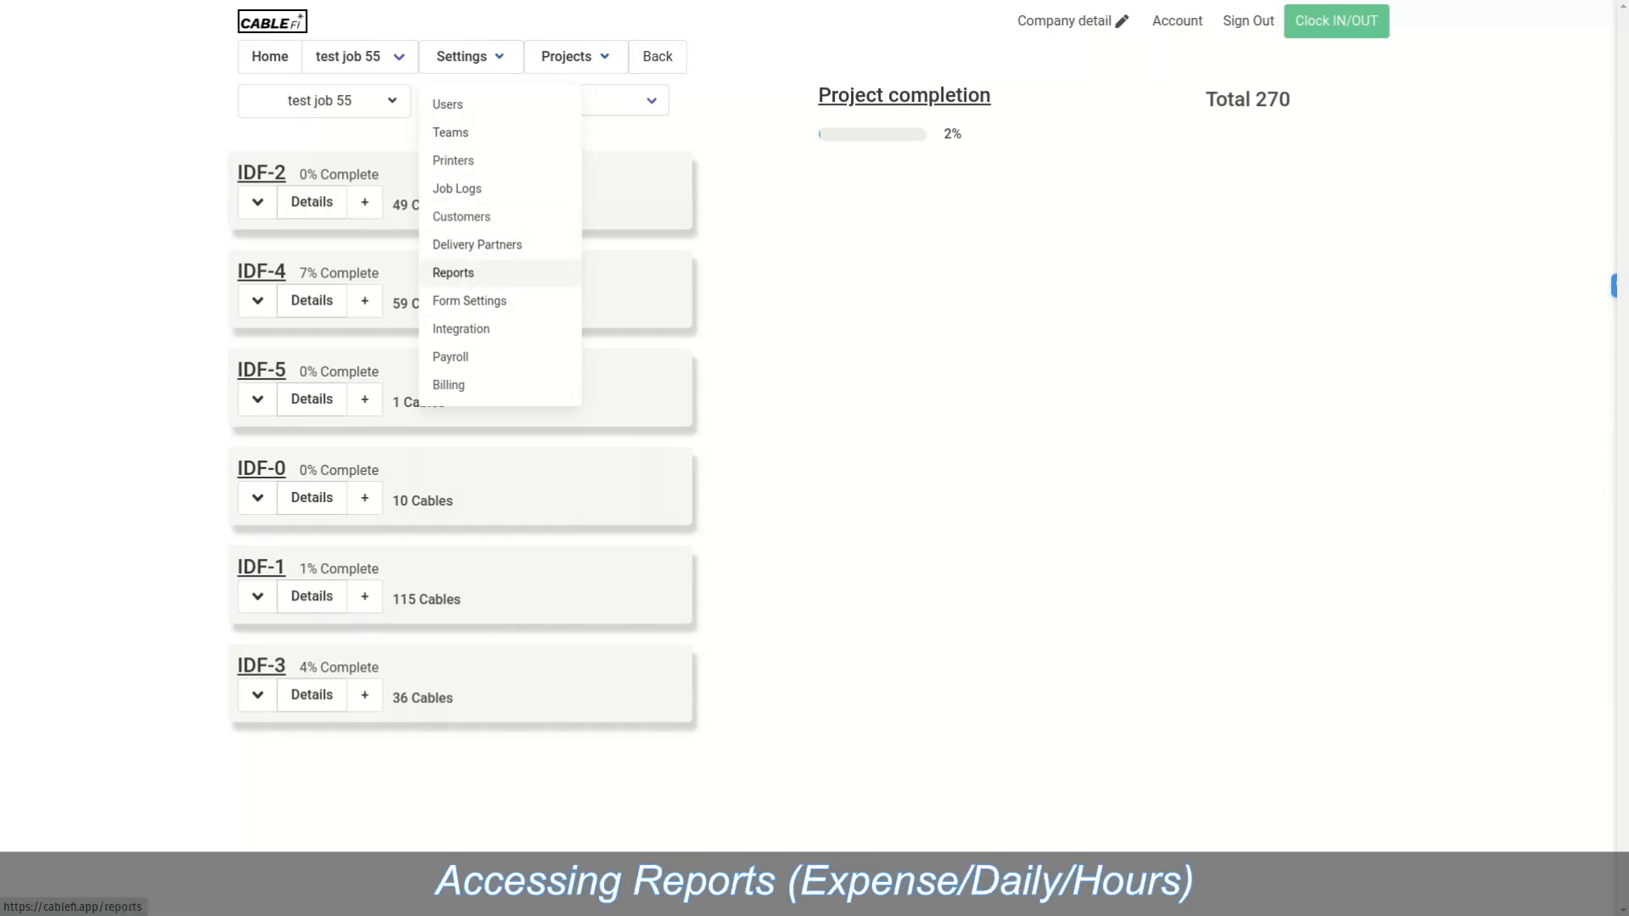
Step: Go to the Reports page and set the start date to October 1, 2022
left_click(453, 272)
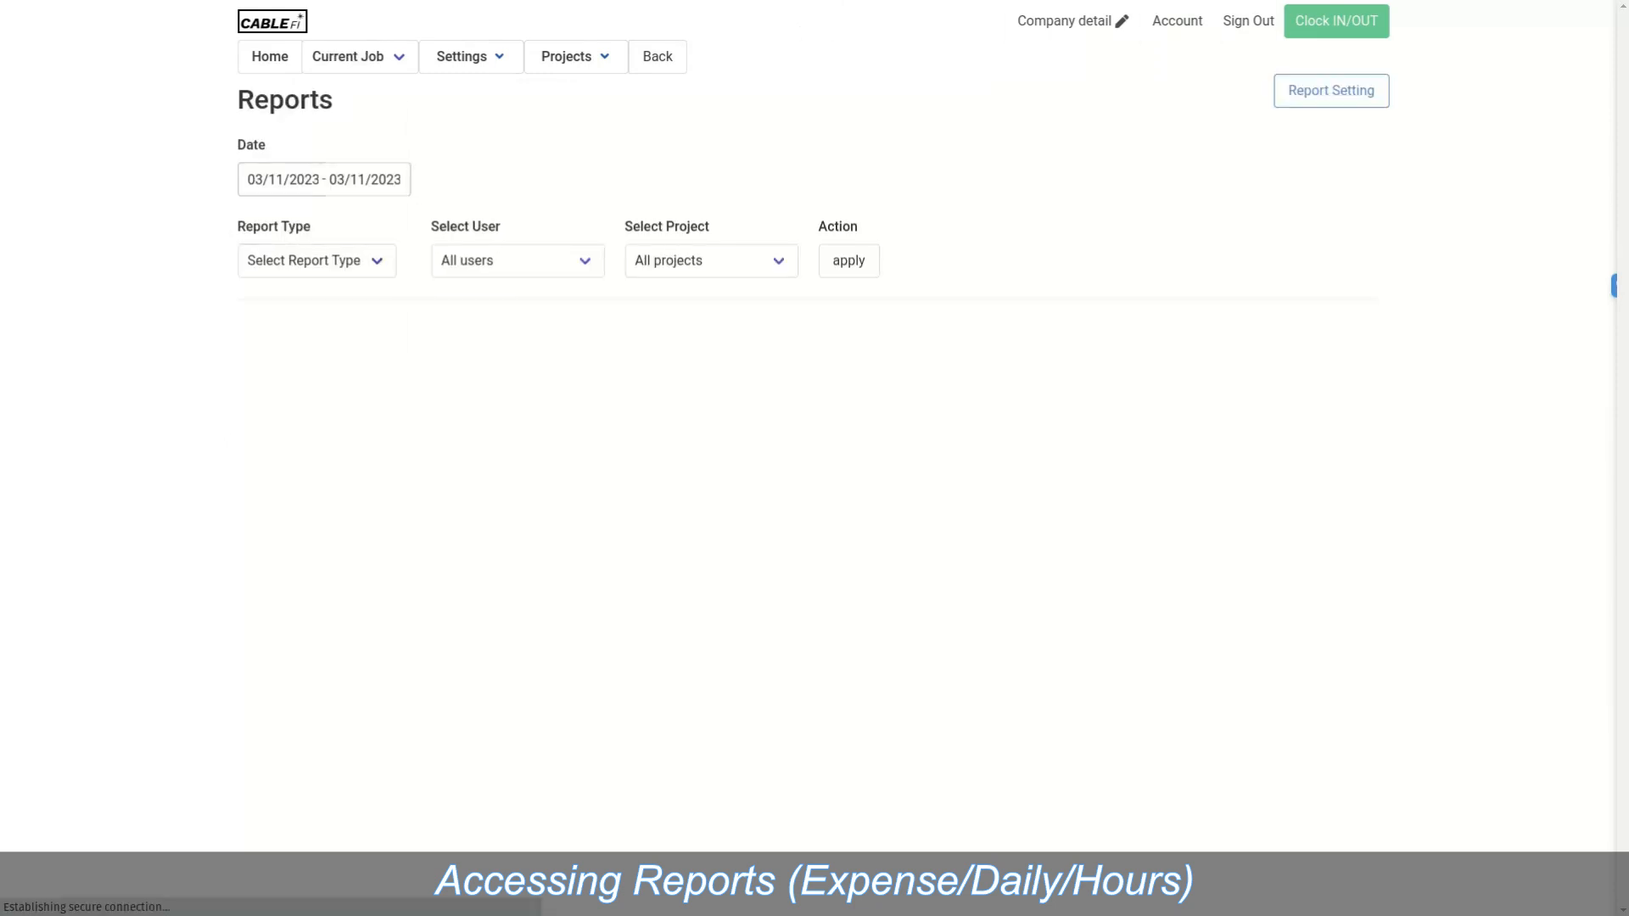
left_click(280, 179)
left_click(264, 213)
left_click(264, 213)
left_click(264, 213)
left_click(264, 213)
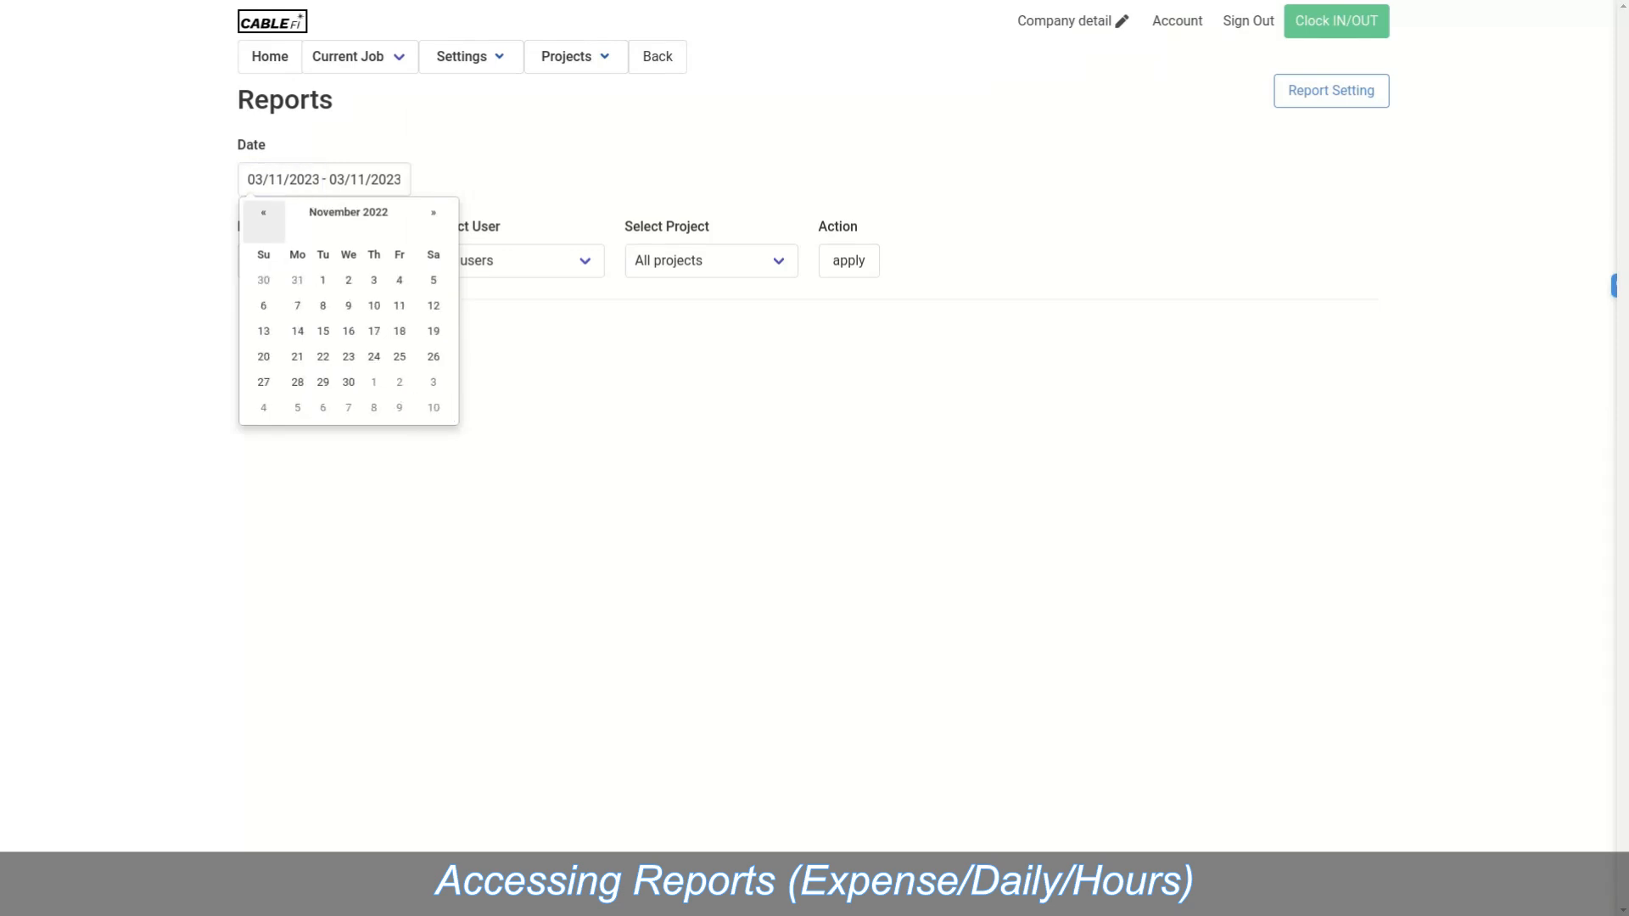
left_click(264, 213)
left_click(433, 280)
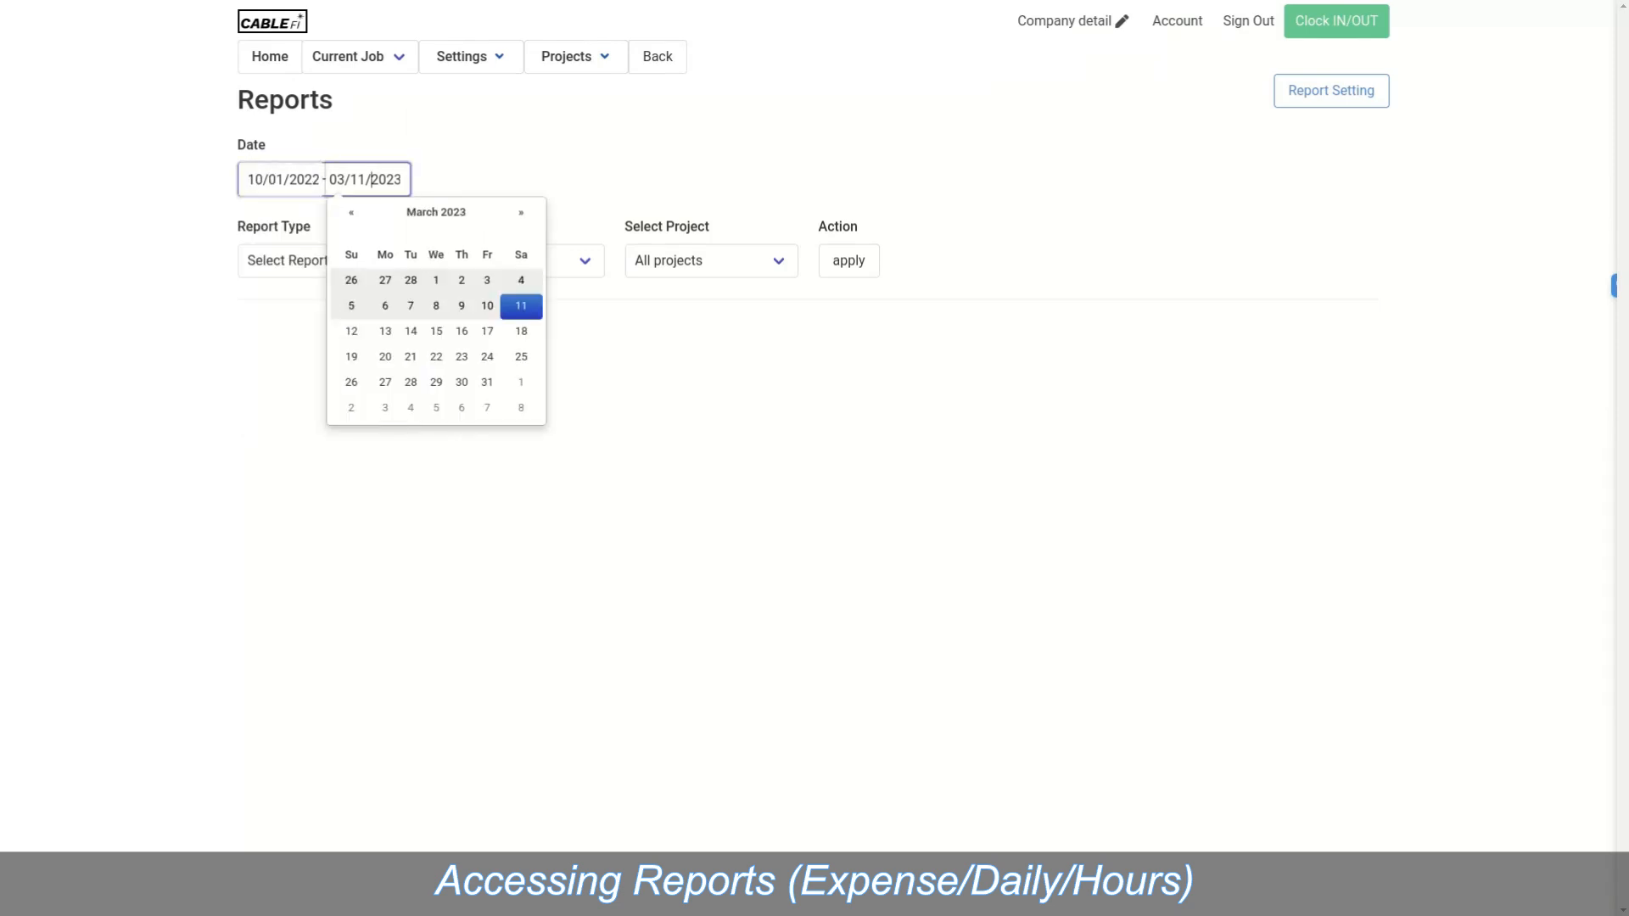
Step: Set the report end date to October 31, 2022
left_click(351, 212)
left_click(351, 213)
left_click(351, 213)
left_click(352, 213)
left_click(351, 213)
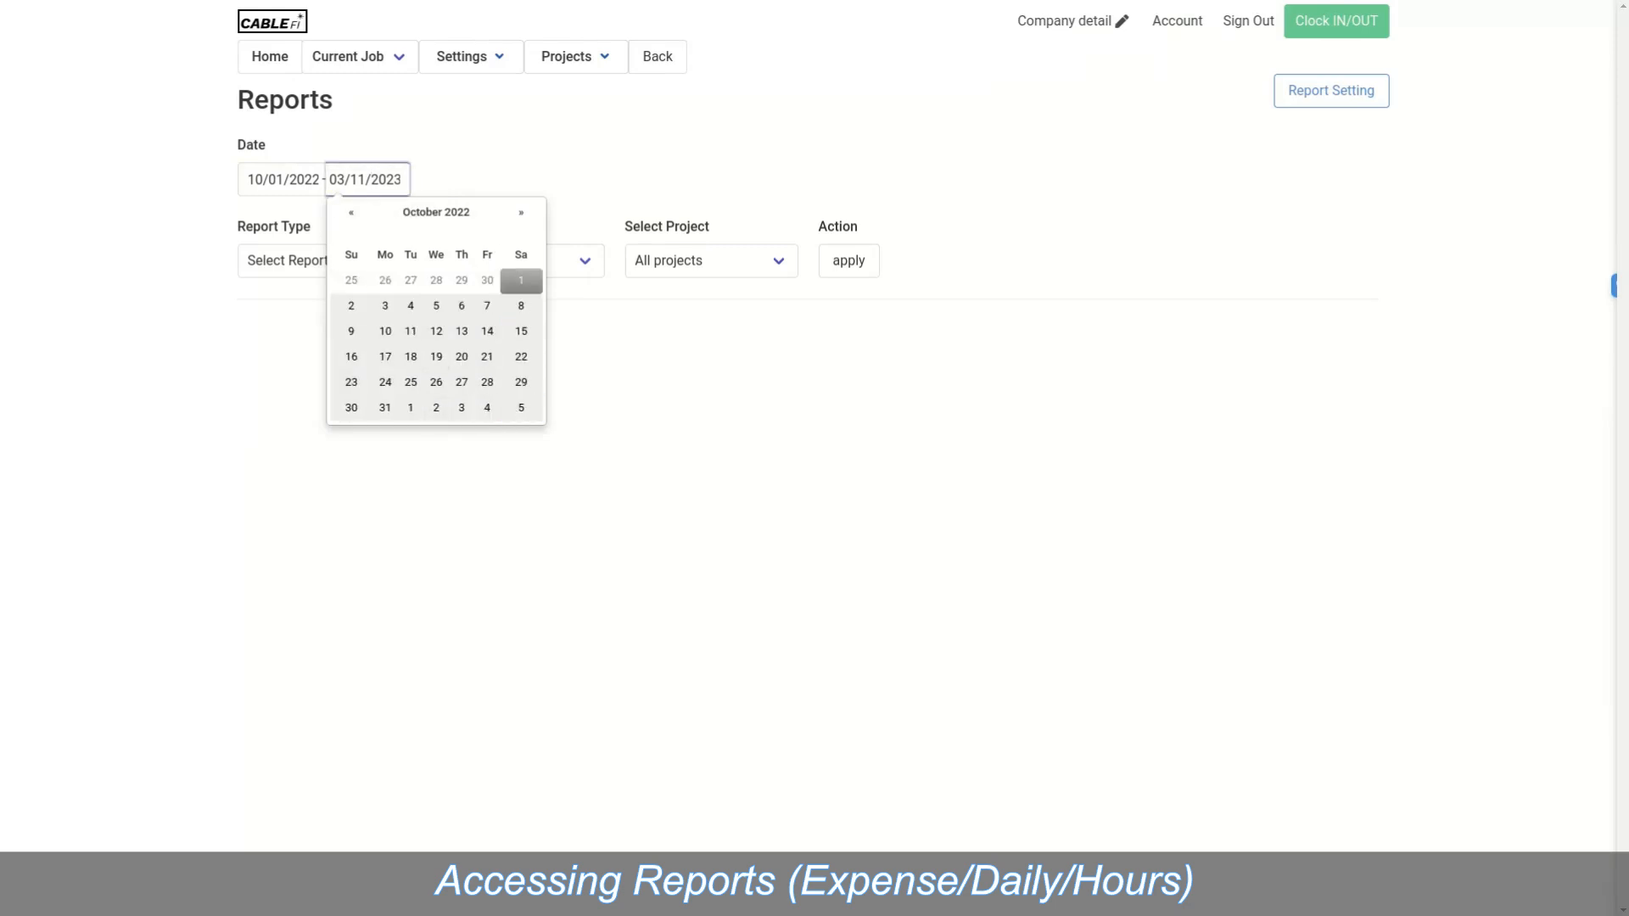
left_click(386, 407)
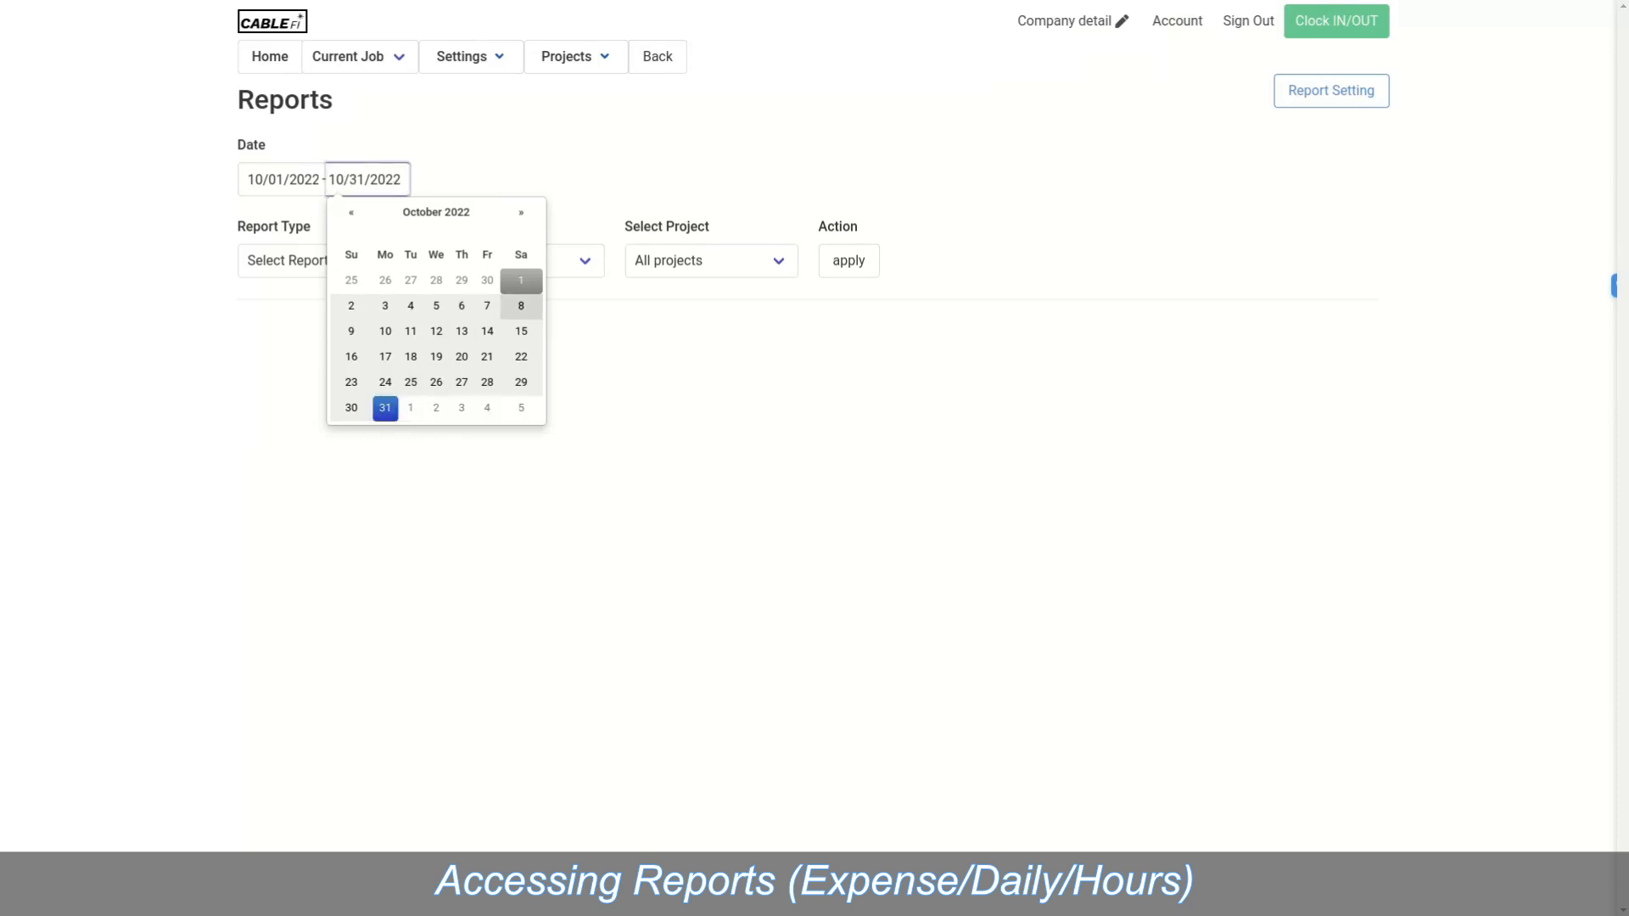
left_click(316, 262)
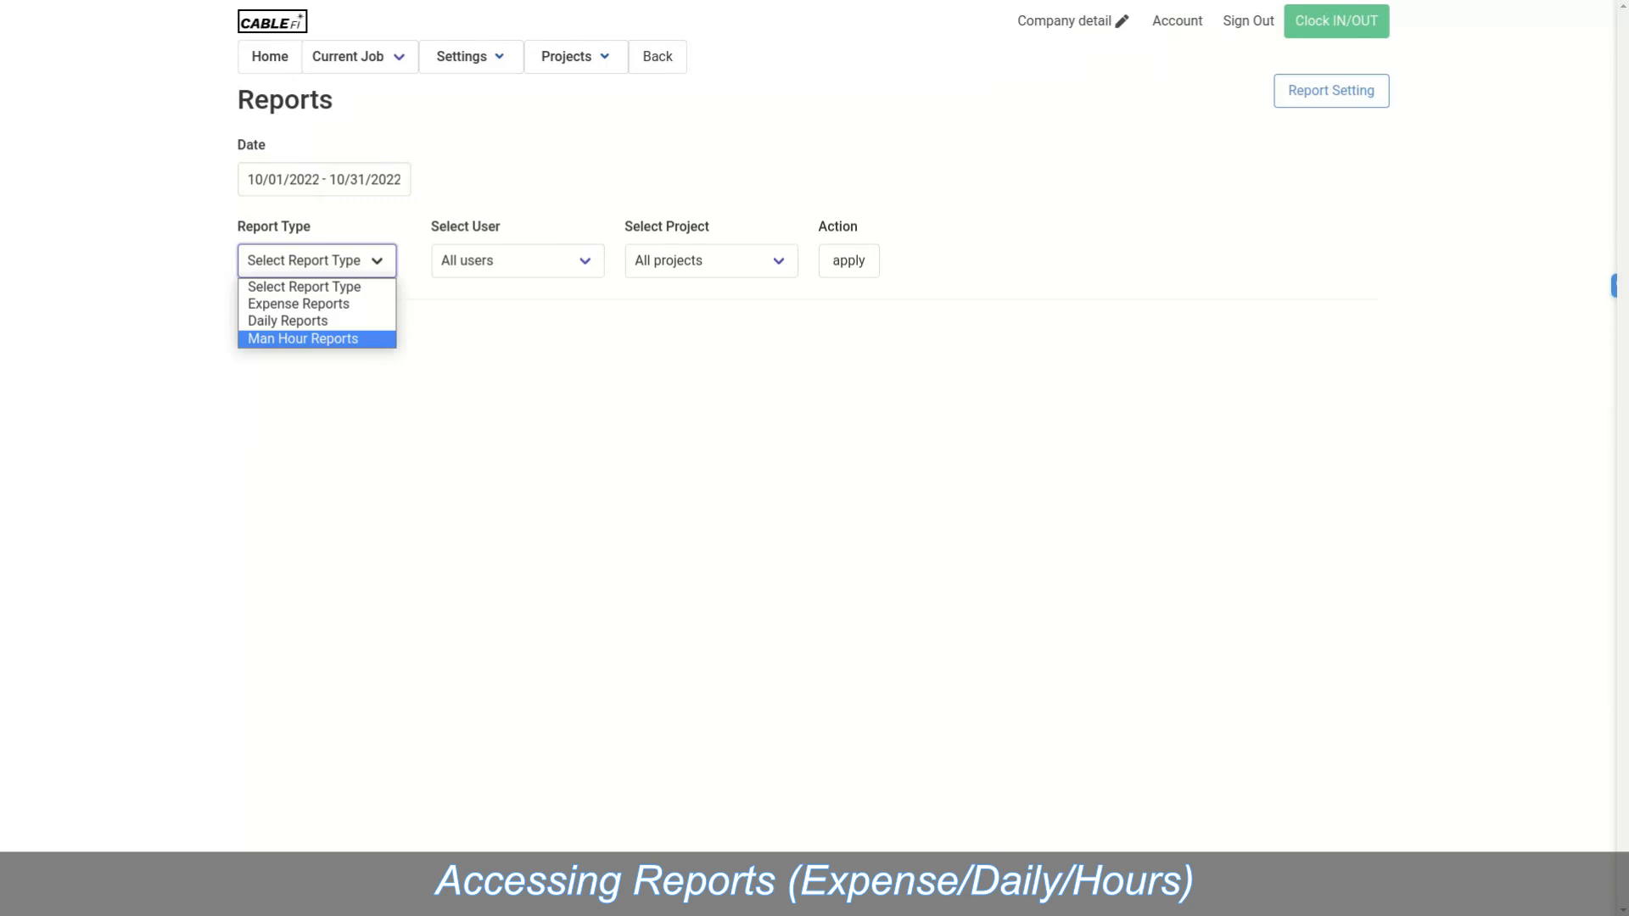
Step: Generate the October 2022 Man Hour Report for all users and projects
left_click(303, 339)
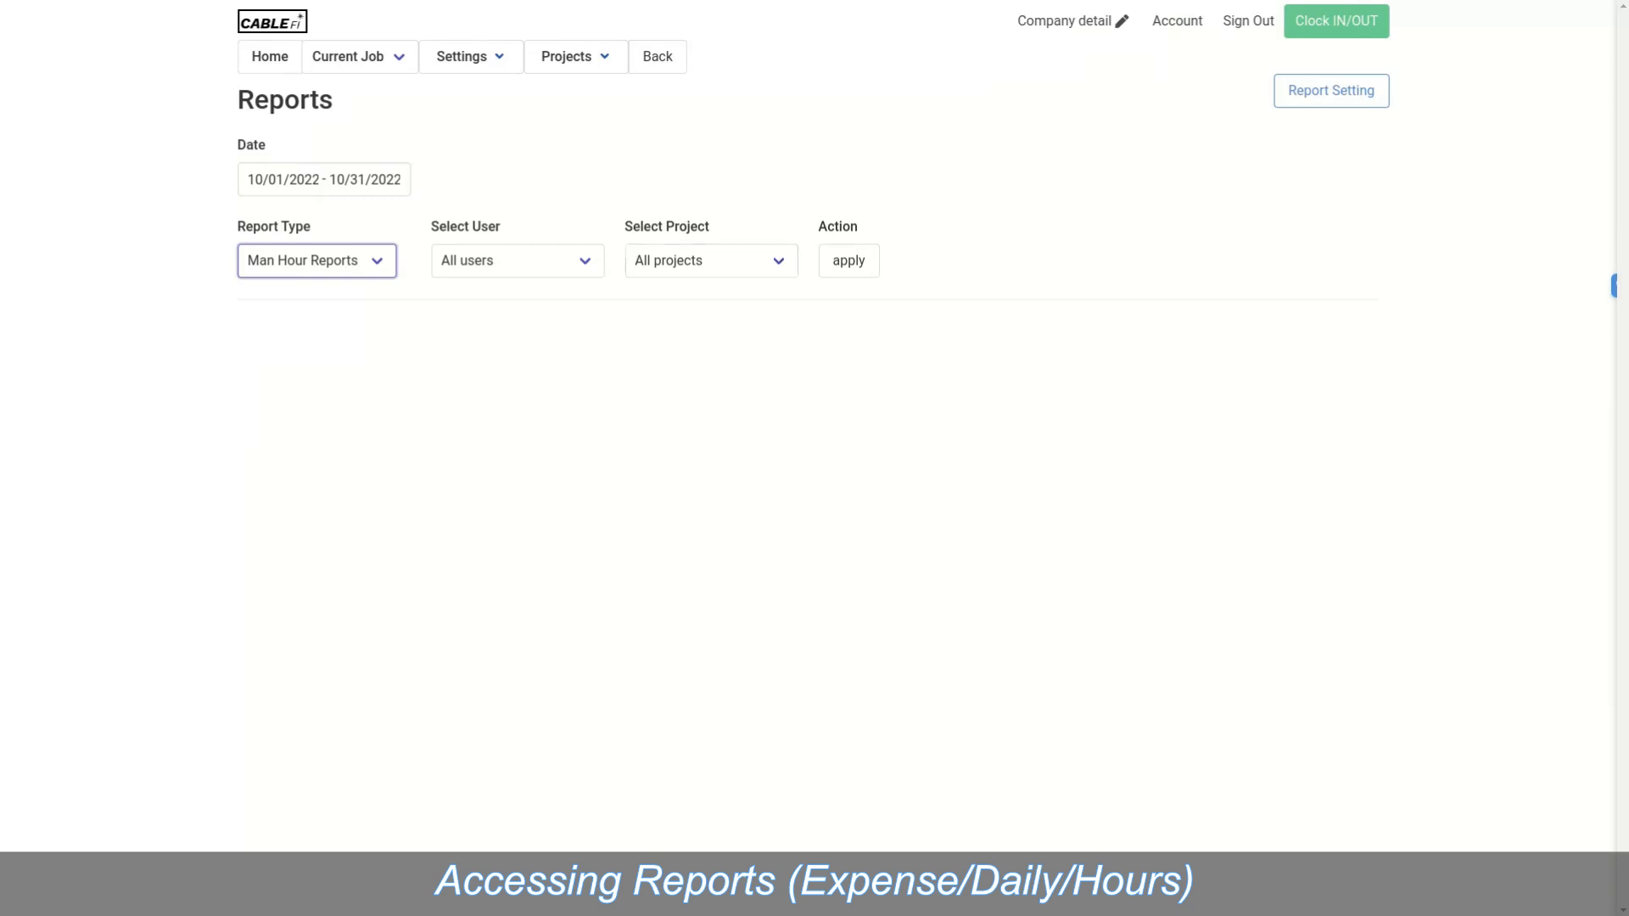
left_click(848, 262)
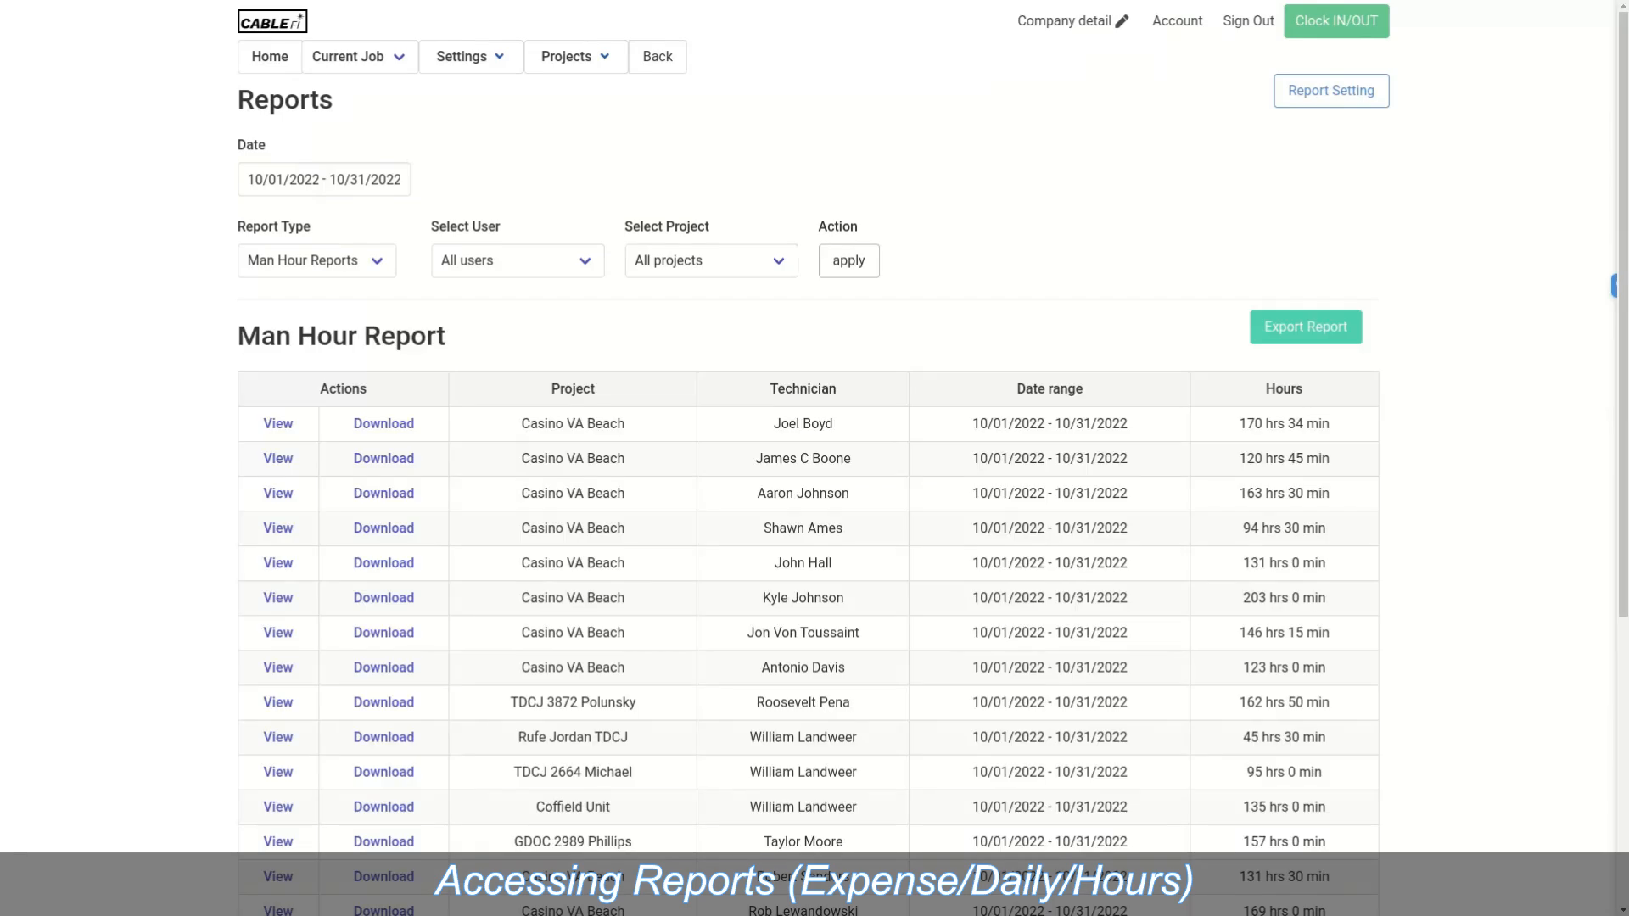
scroll(814, 458, "down", 5)
mouse_move(815, 2)
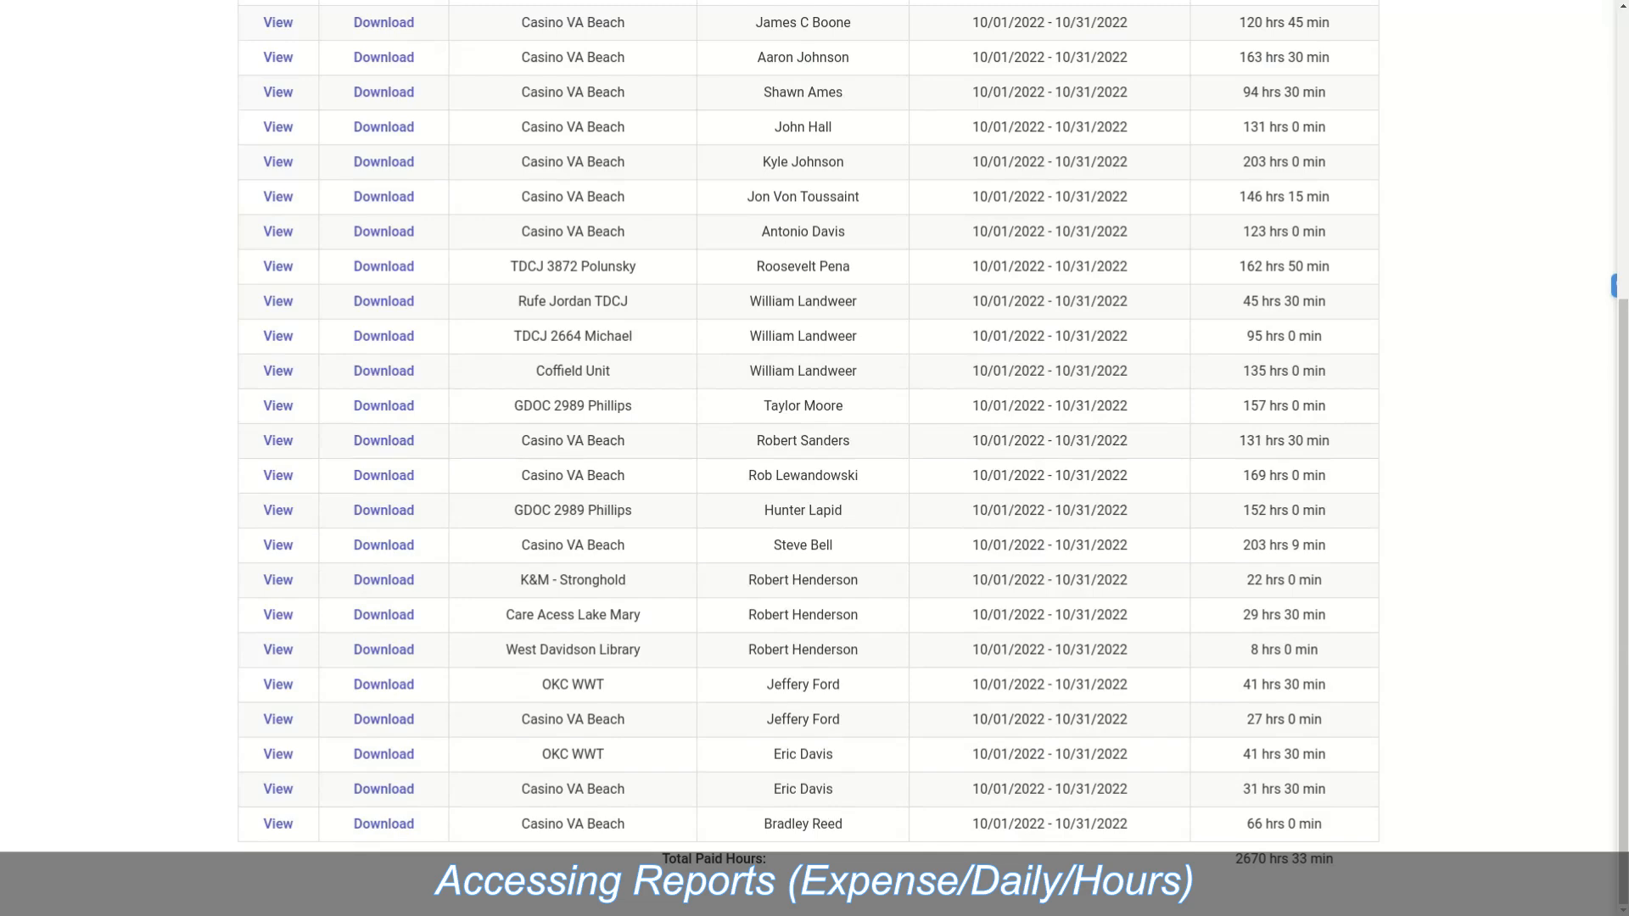
scroll(815, 458, "up", 5)
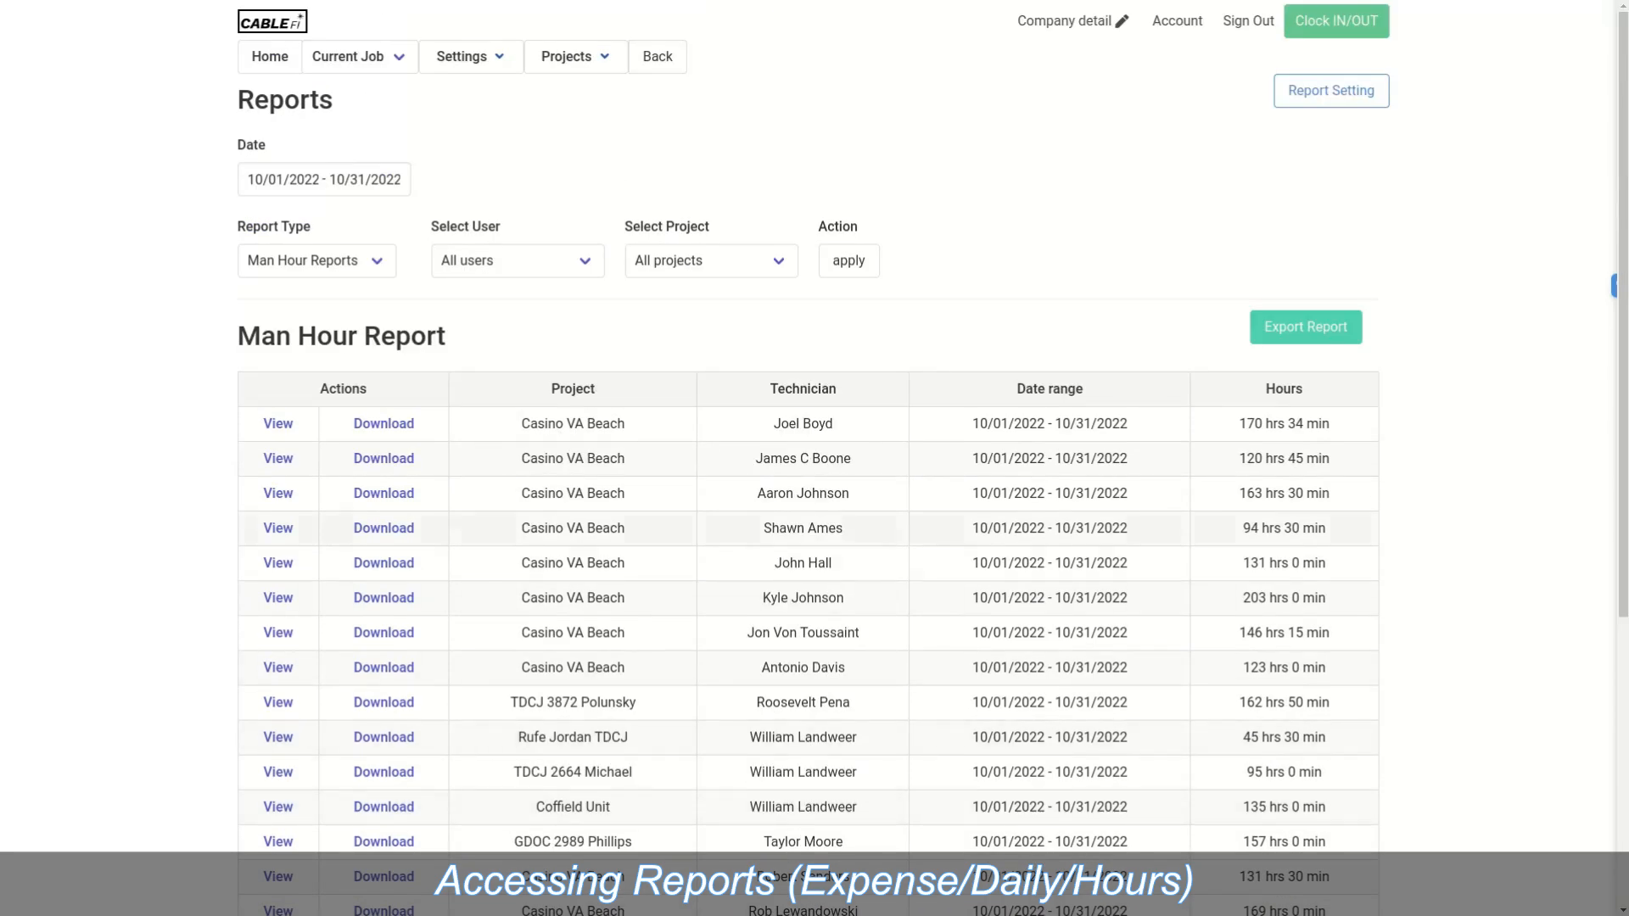
Step: Filter the man-hour report to Casino VA Beach, totalling 1780 hrs 43 min
left_click(517, 262)
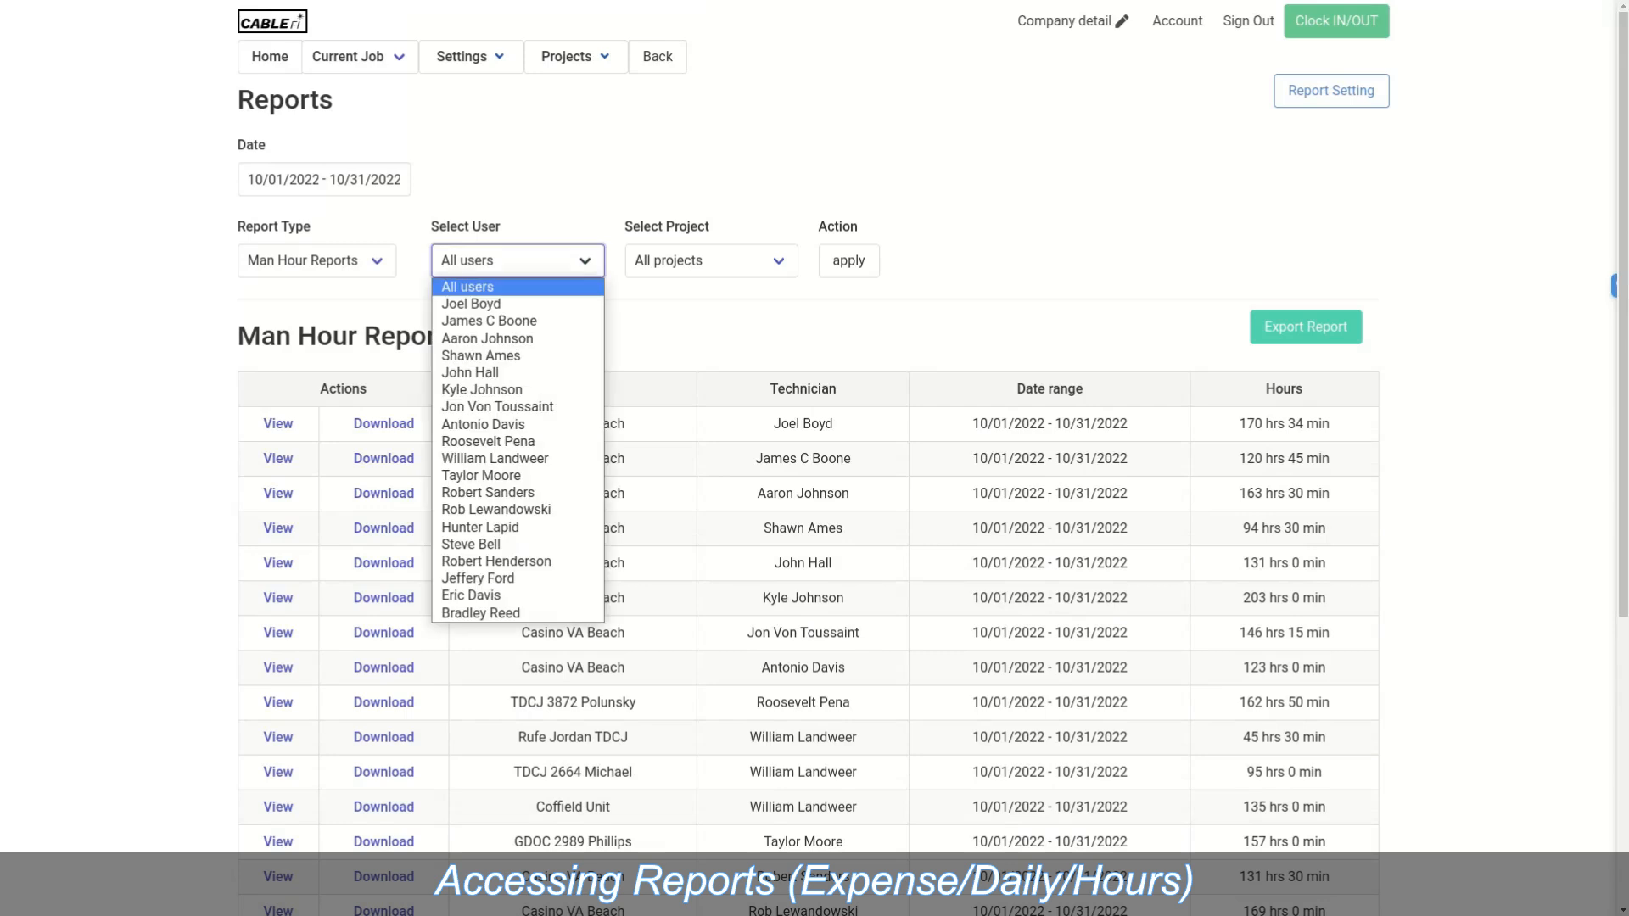
left_click(711, 261)
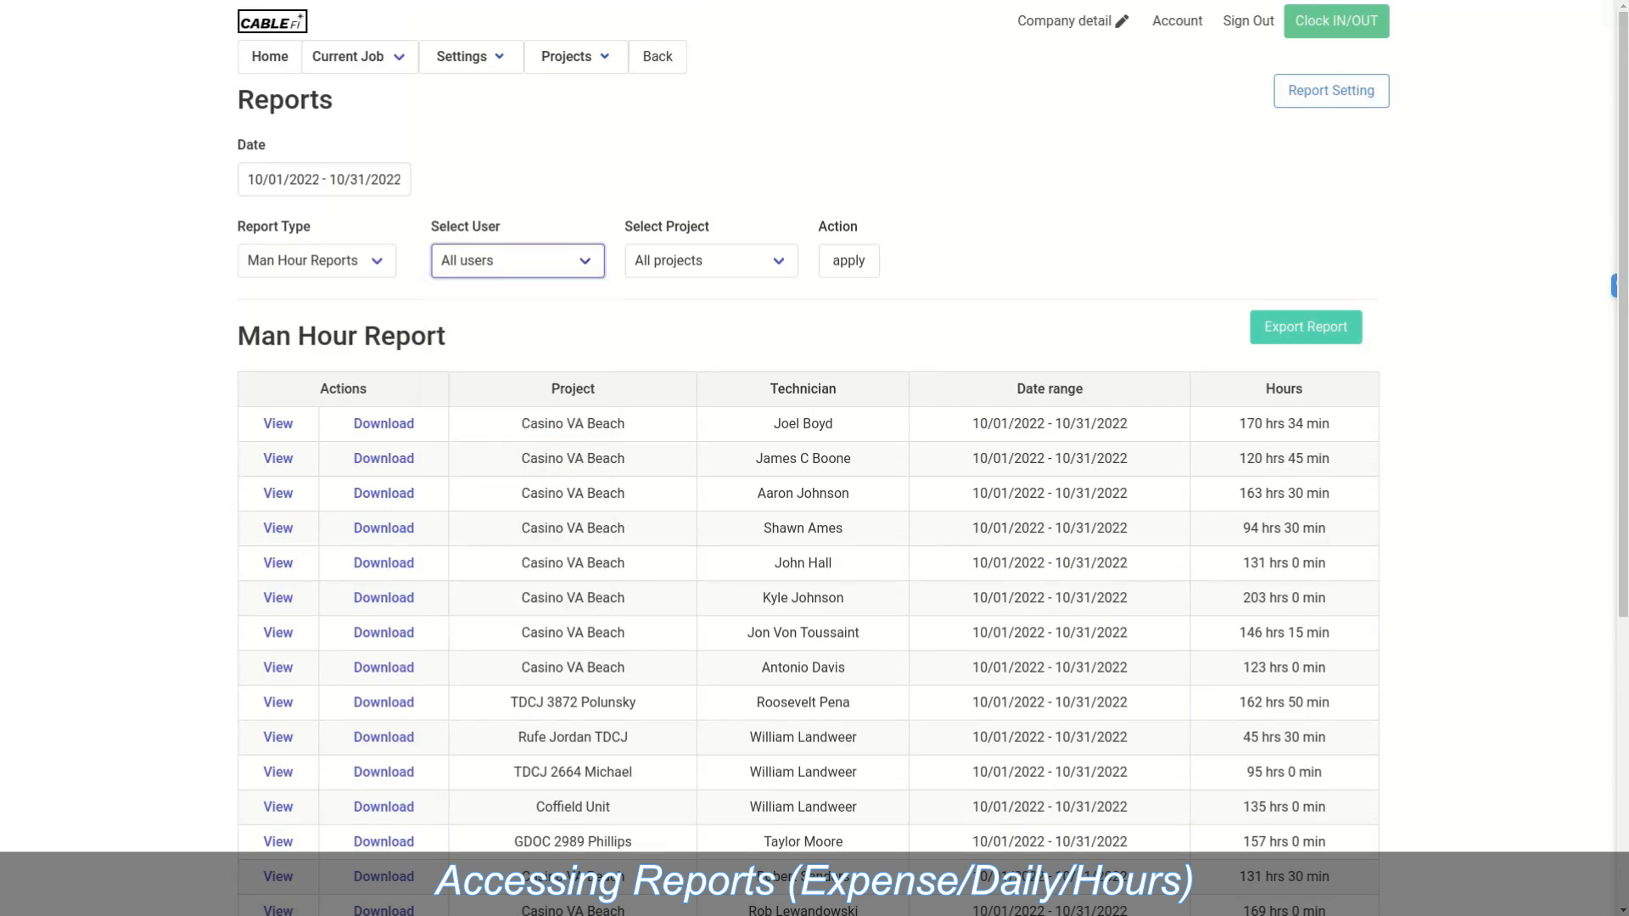
left_click(711, 261)
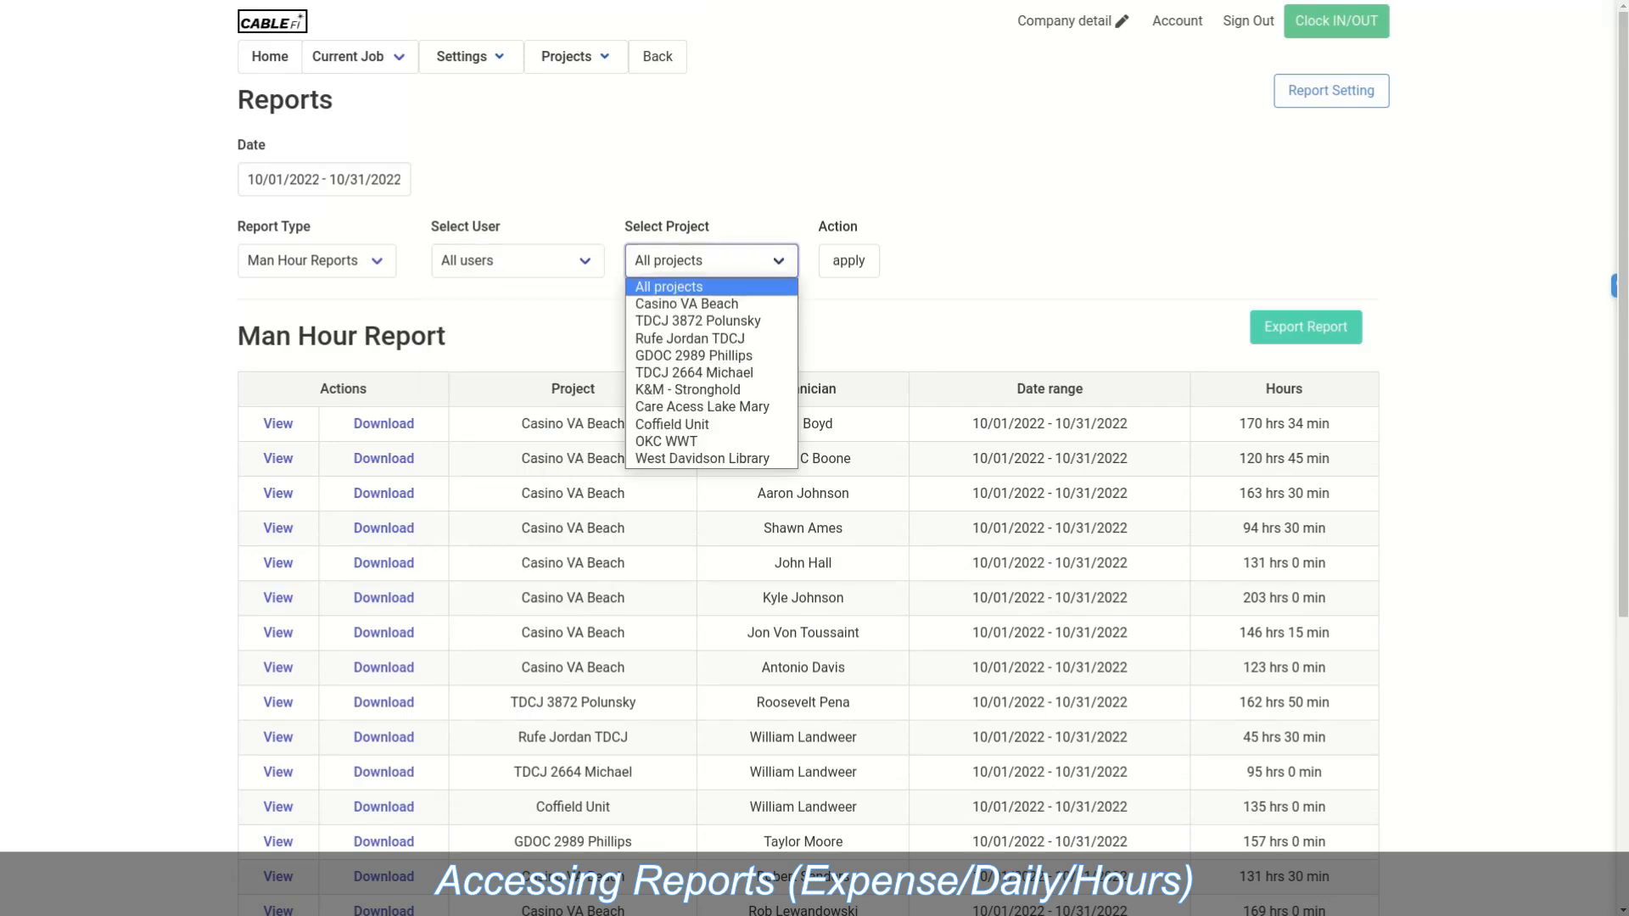
key("Down")
key("Return")
key("Tab")
key("Return")
scroll(808, 508, "down", 1)
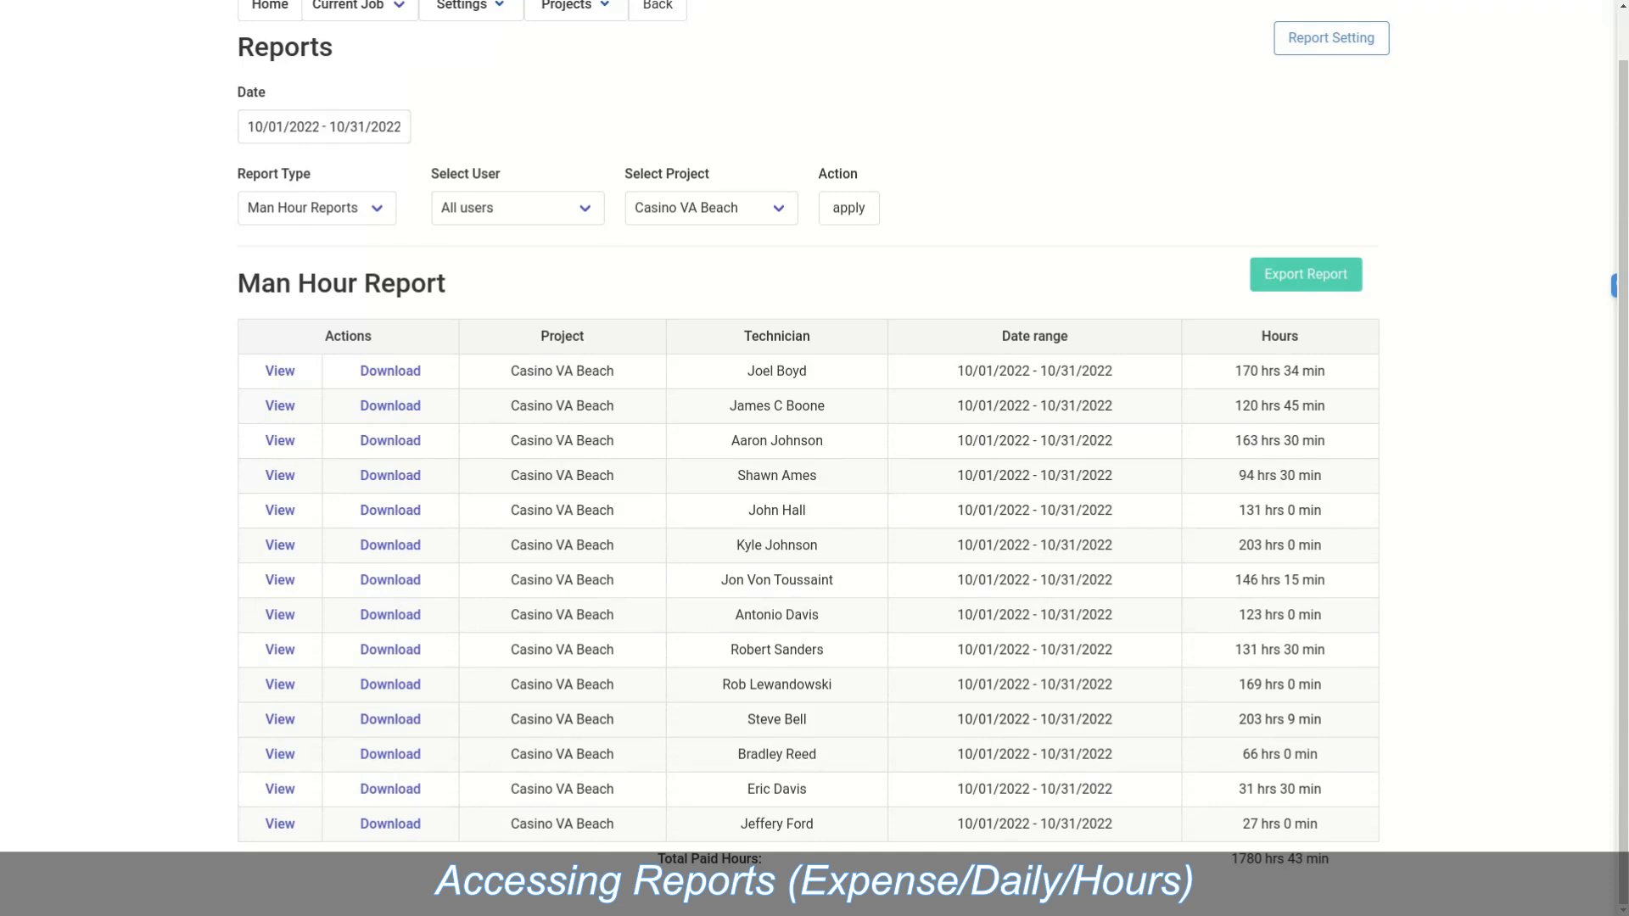
scroll(814, 458, "up", 1)
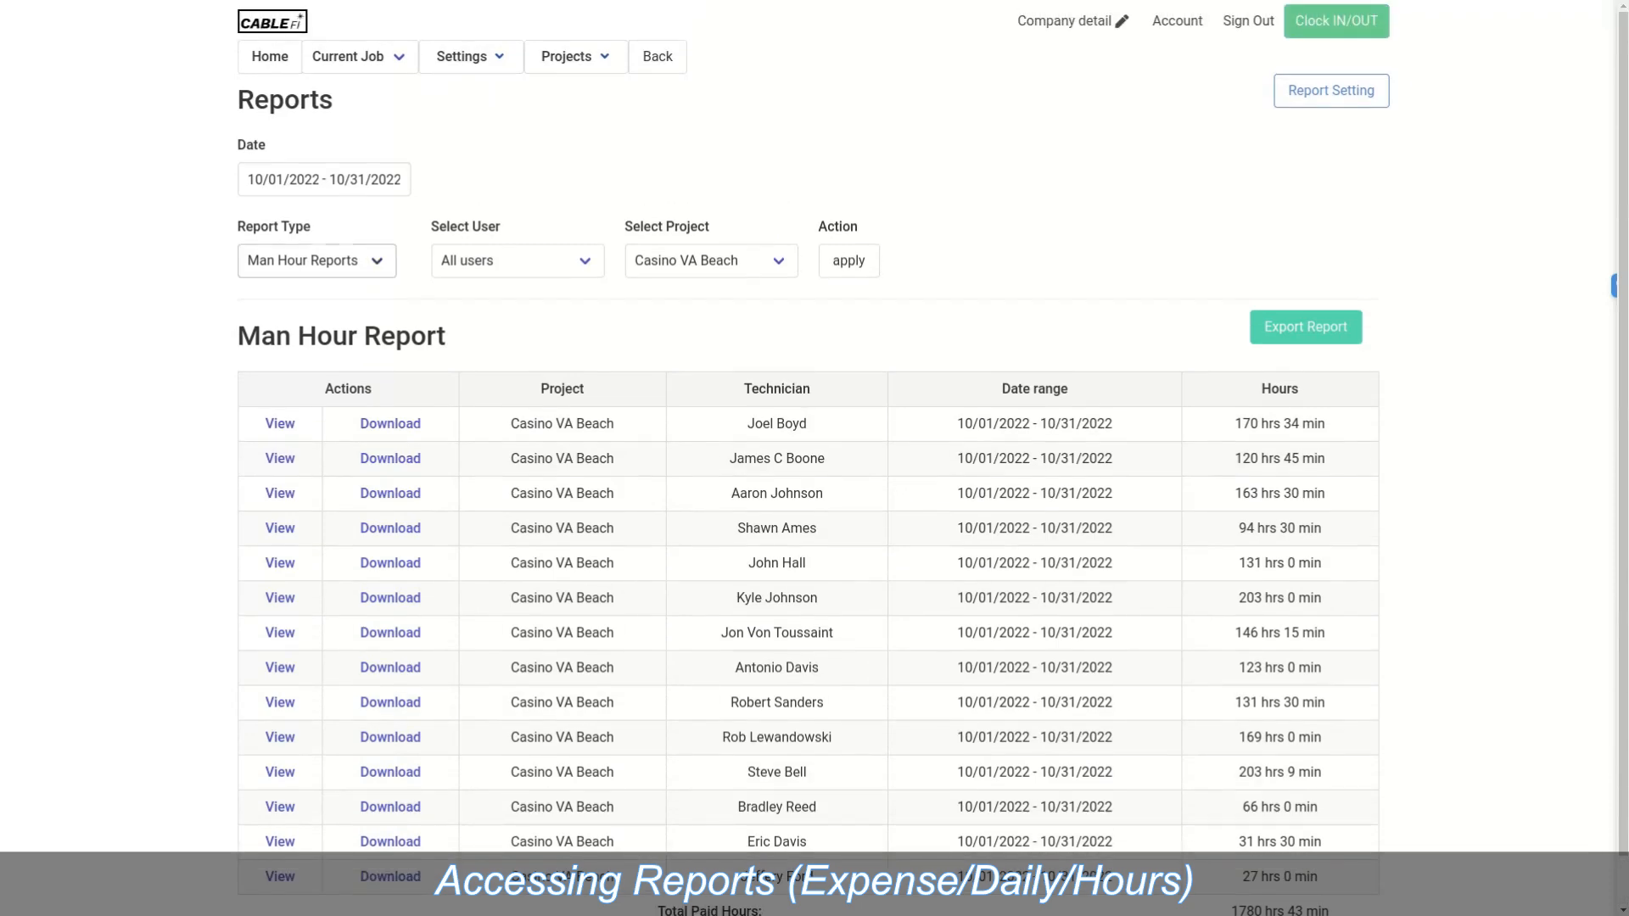
Step: Run the October 2022 Daily Report for all users and projects, then select Expense Reports
left_click(318, 262)
left_click(289, 321)
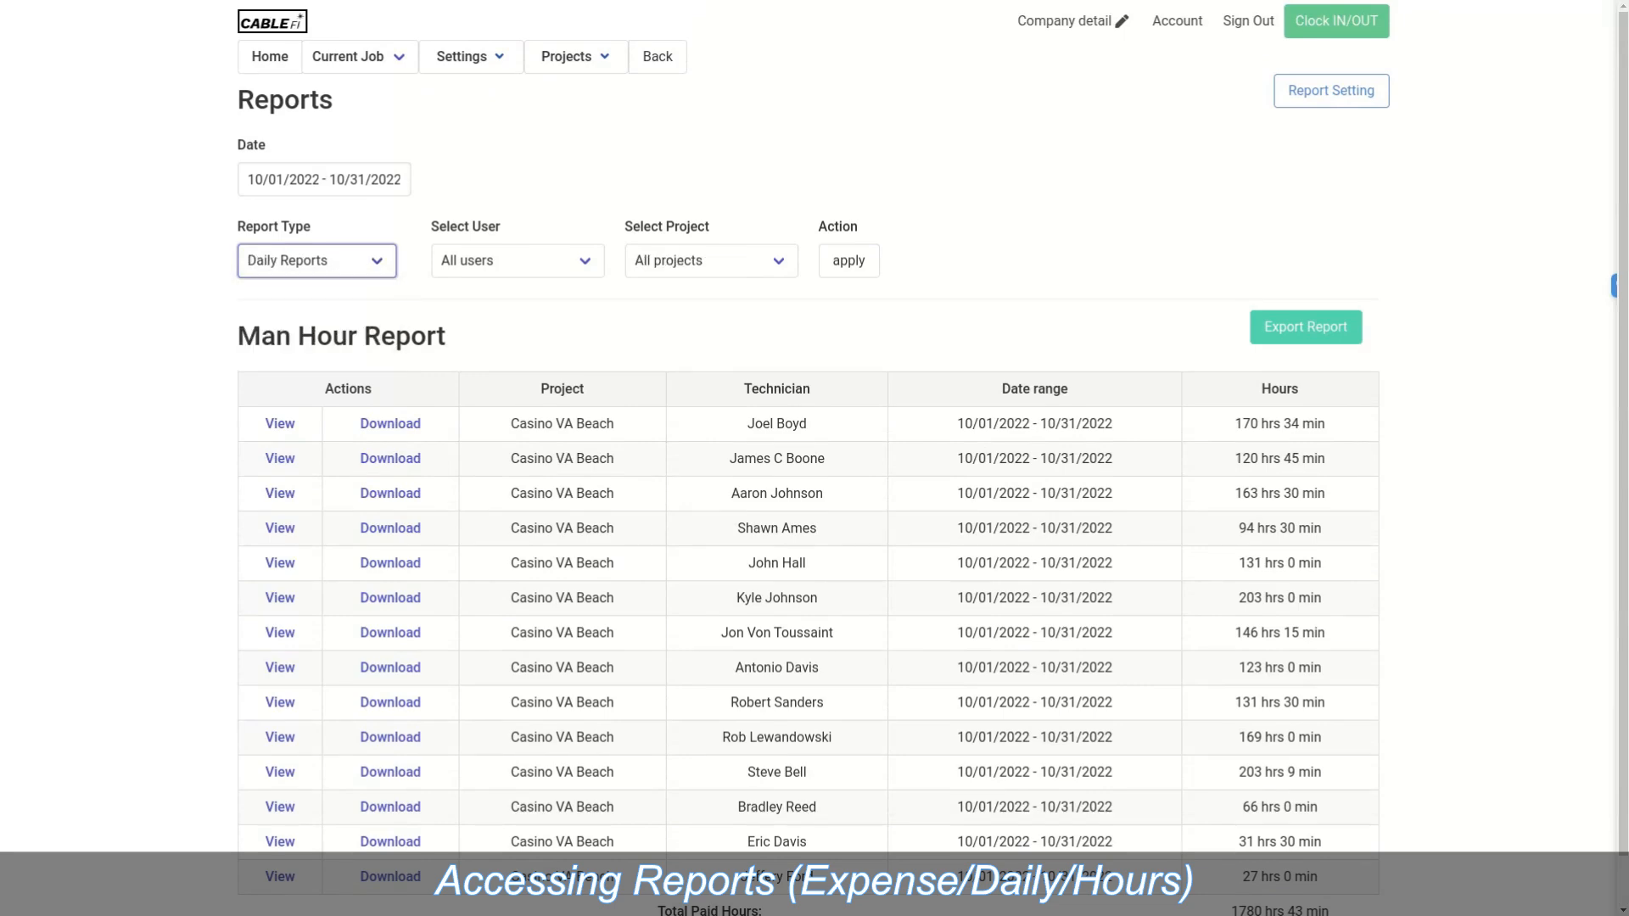
left_click(849, 261)
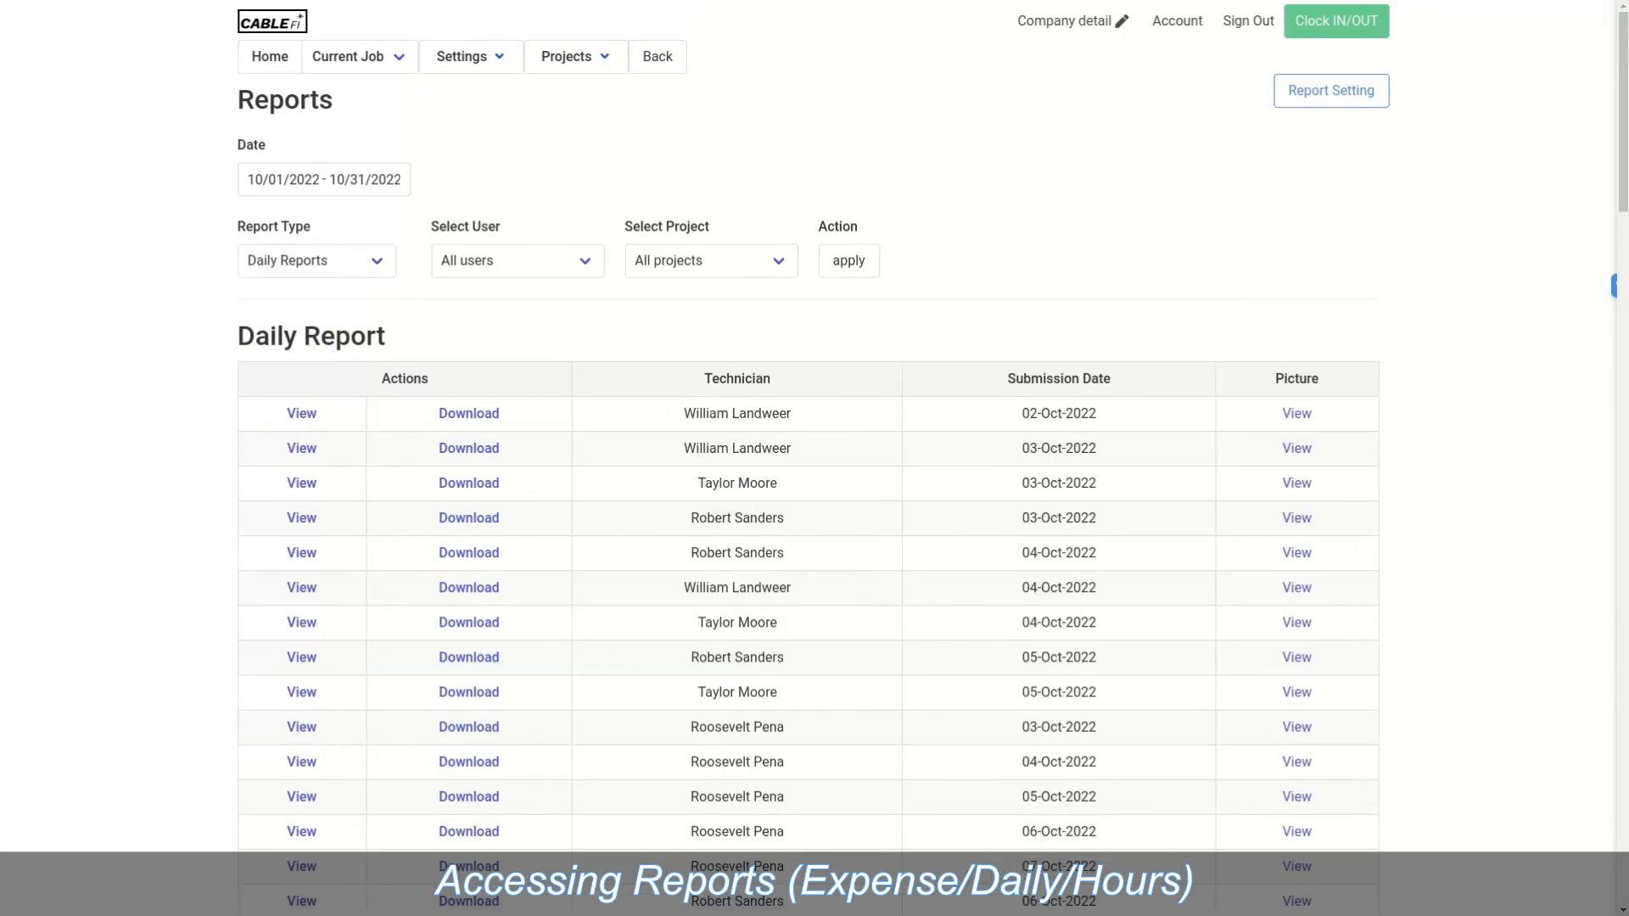
scroll(814, 458, "down", 20)
scroll(815, 458, "up", 6)
scroll(810, 443, "up", 20)
left_click(317, 262)
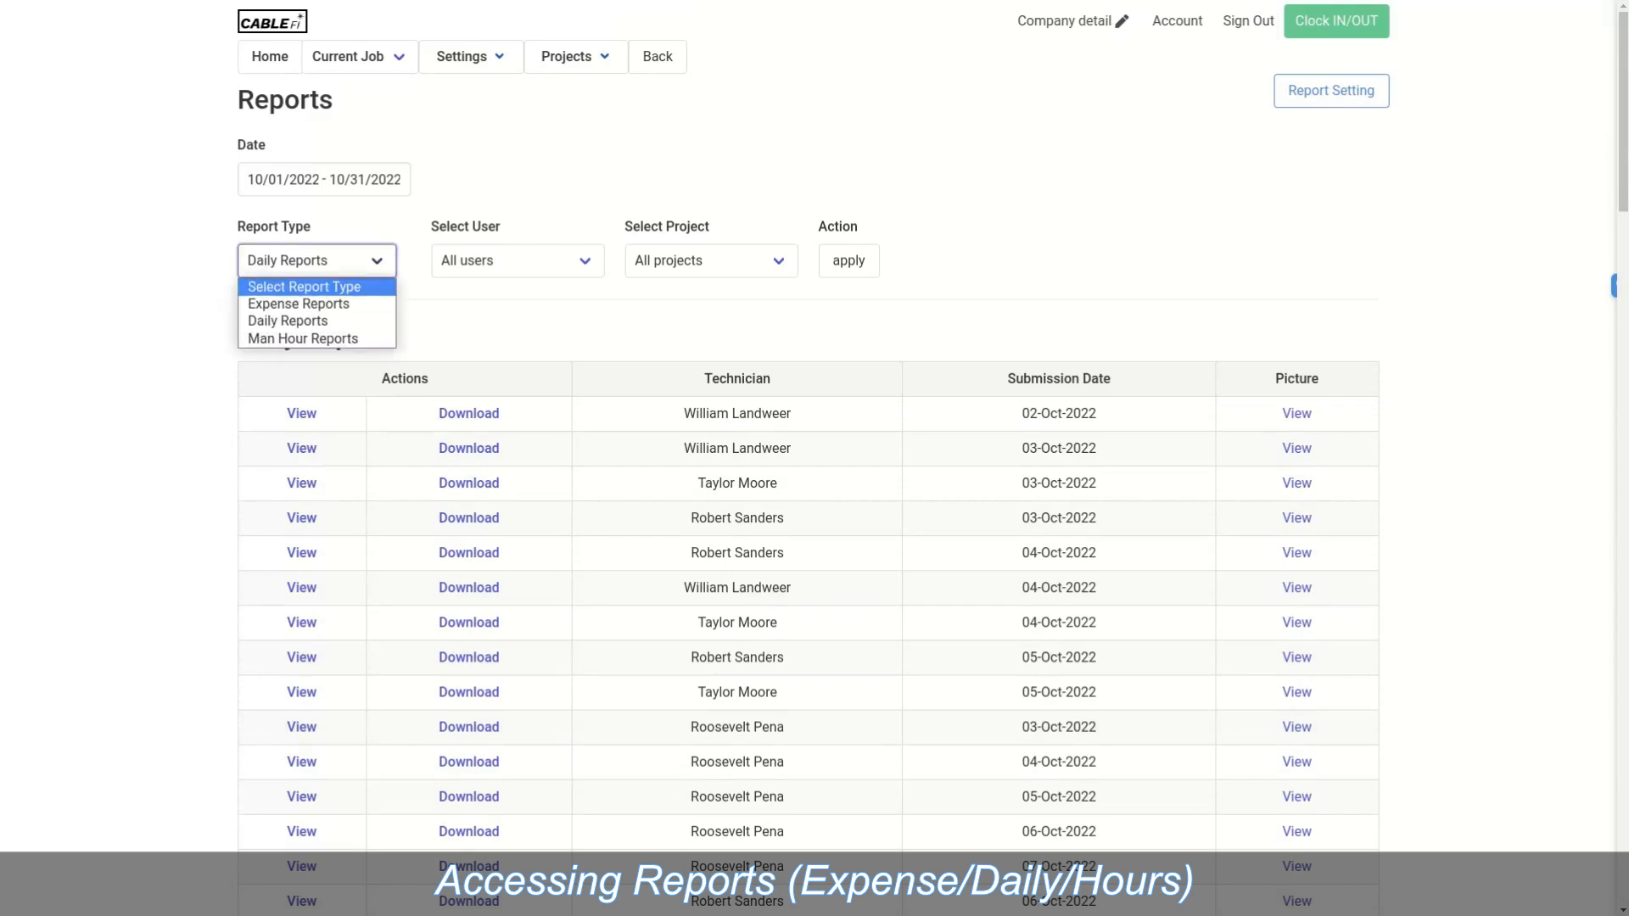
left_click(300, 304)
Step: Generate the October 2022 Expense Report for all projects and review it
left_click(848, 261)
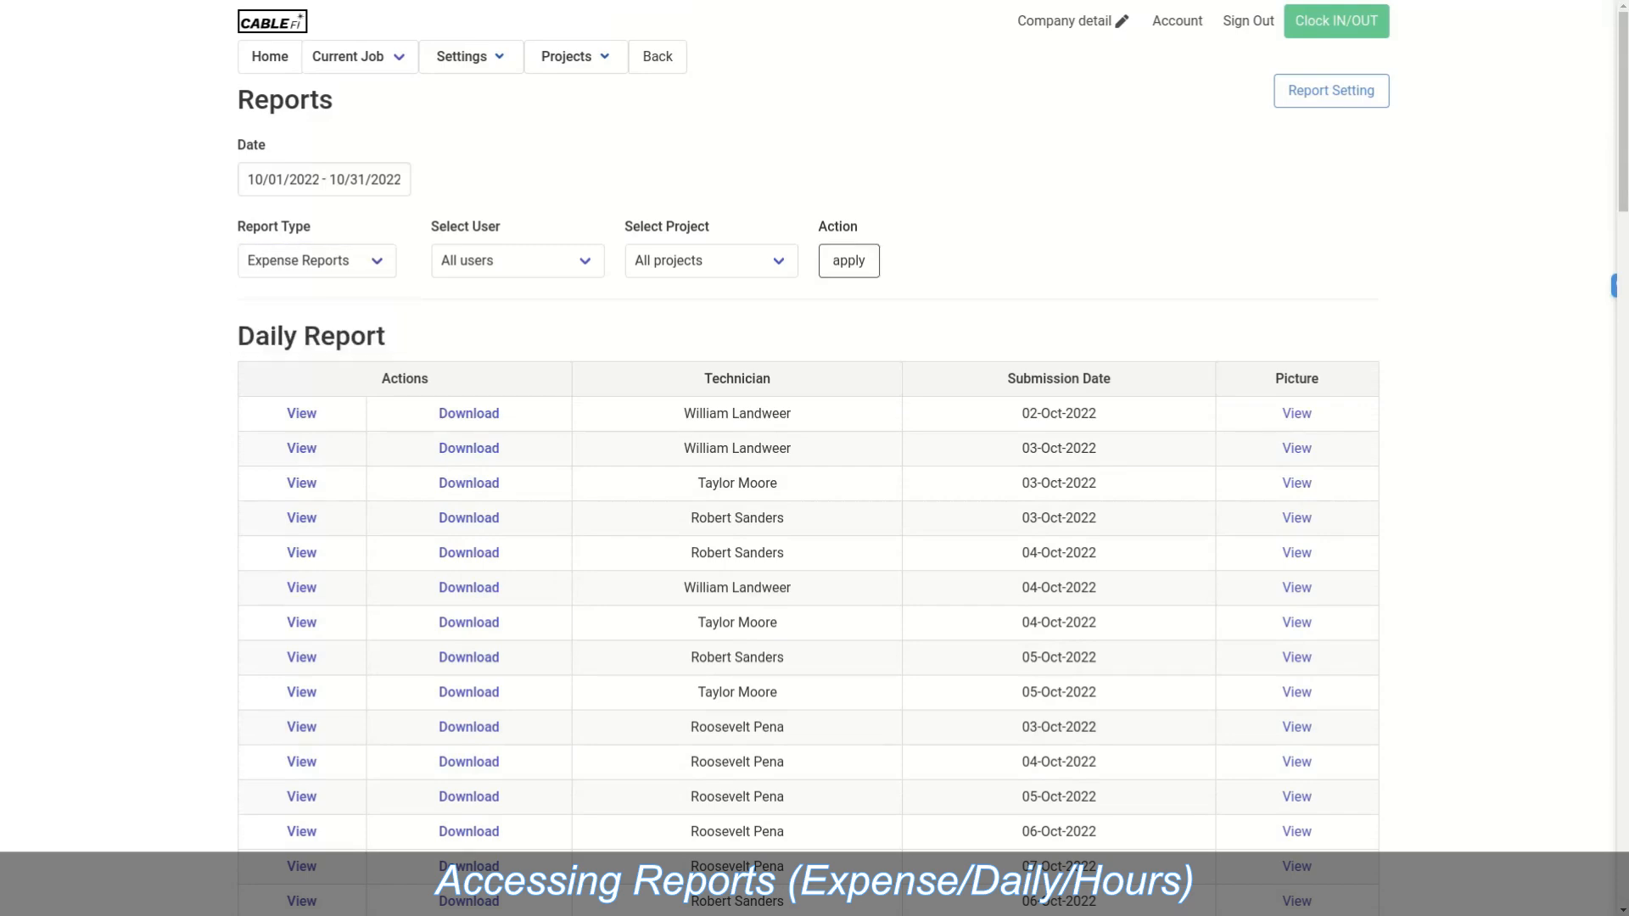
scroll(813, 458, "down", 7)
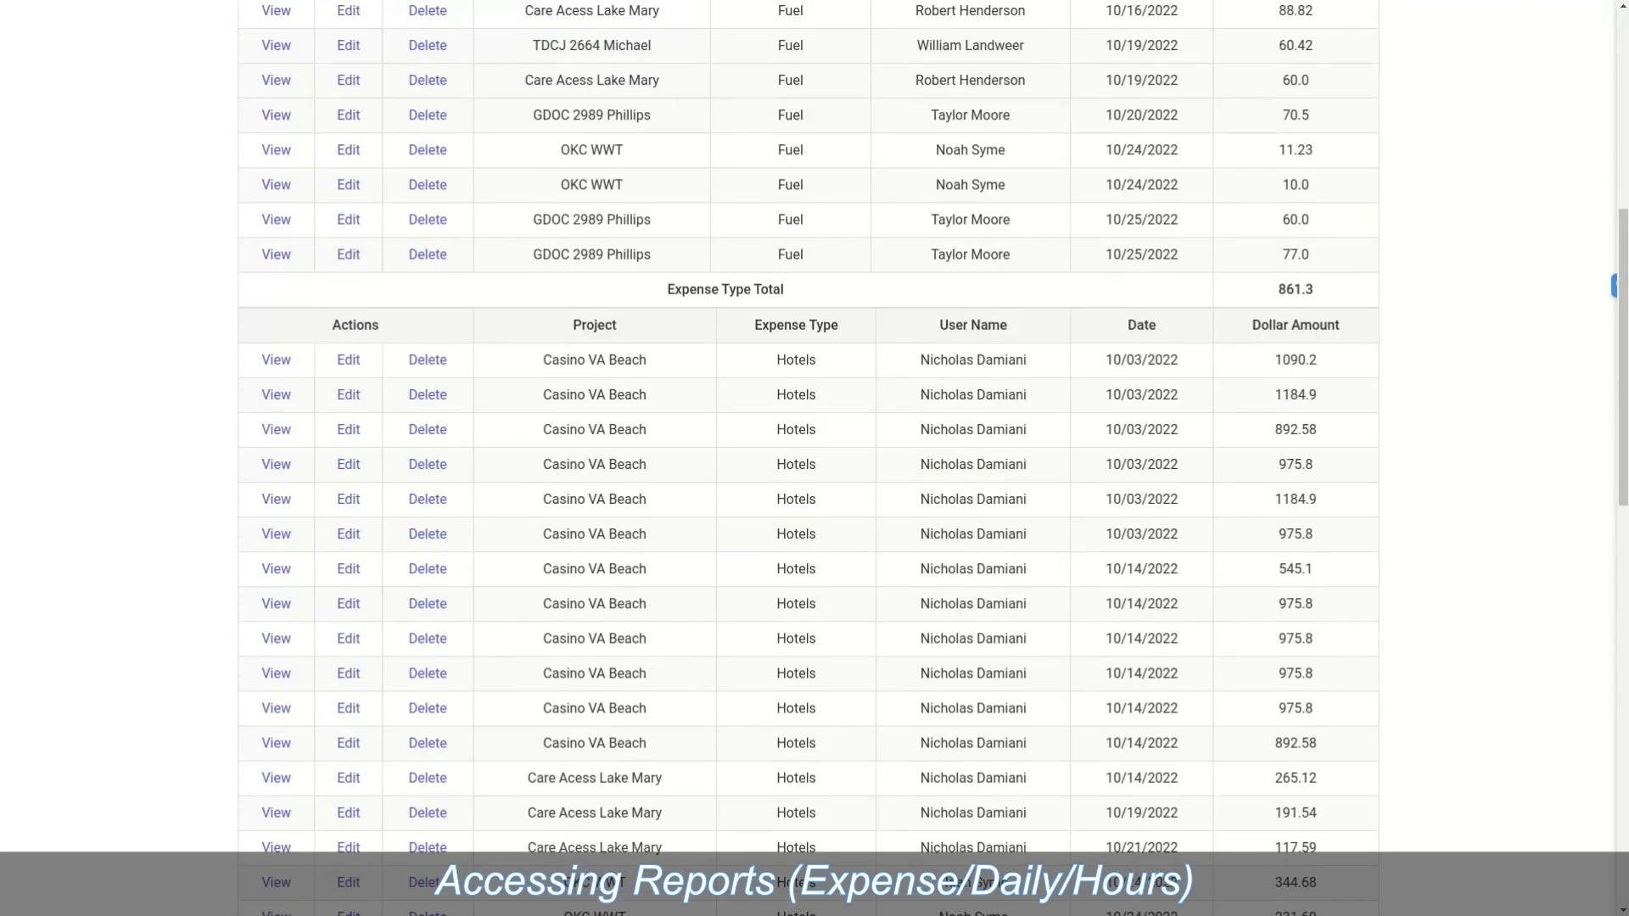
scroll(813, 458, "down", 13)
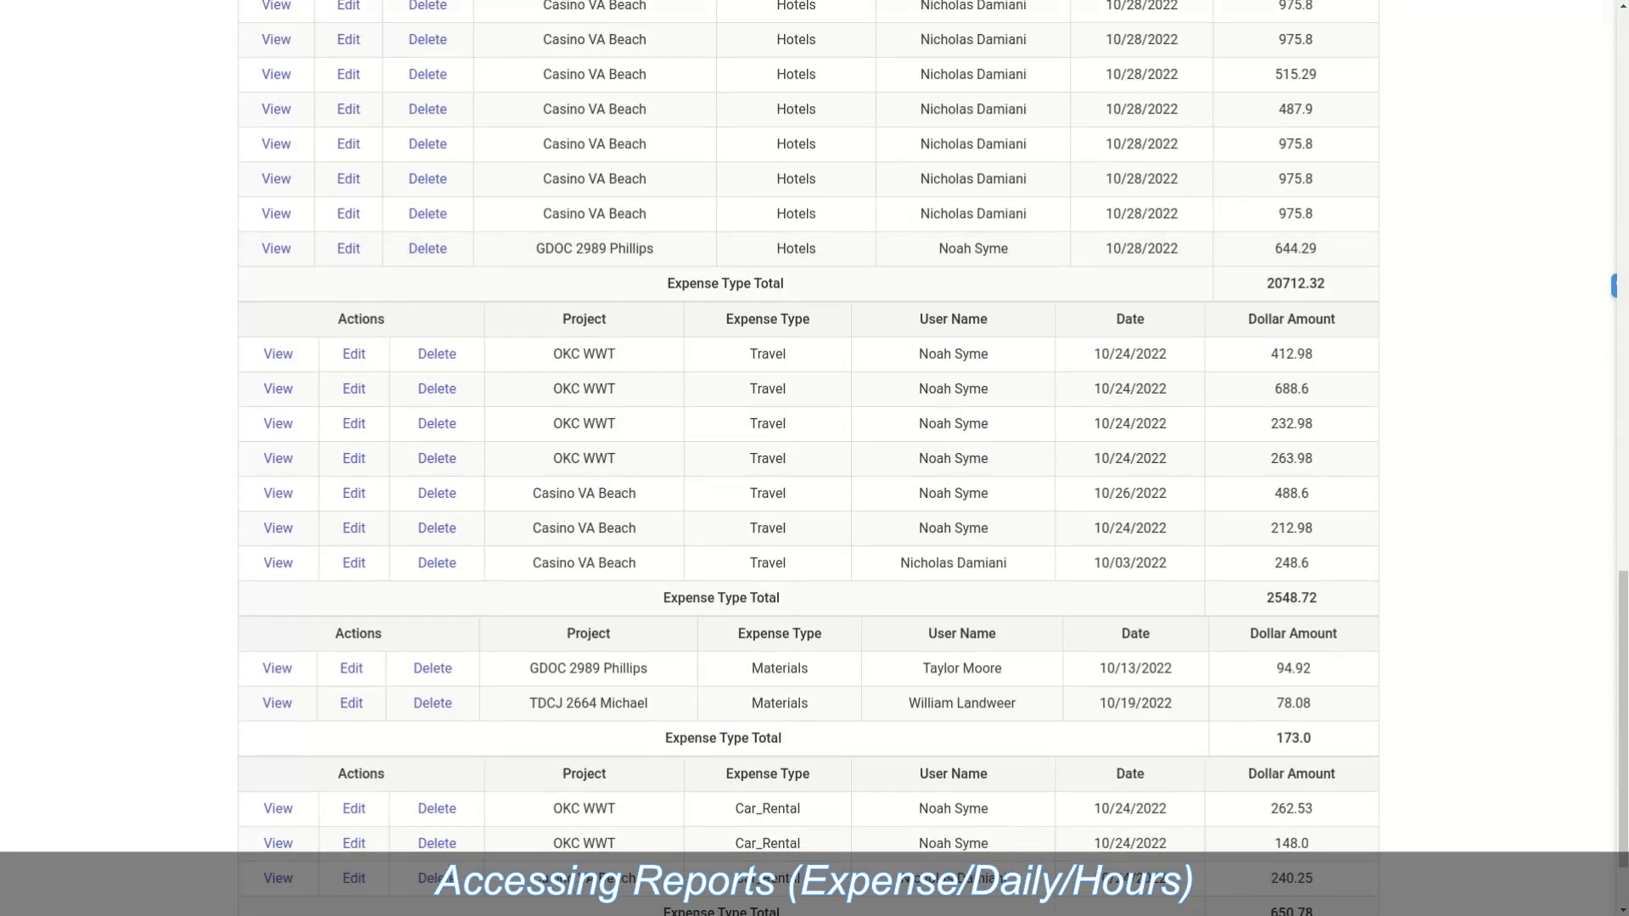
scroll(813, 458, "up", 5)
scroll(813, 458, "down", 6)
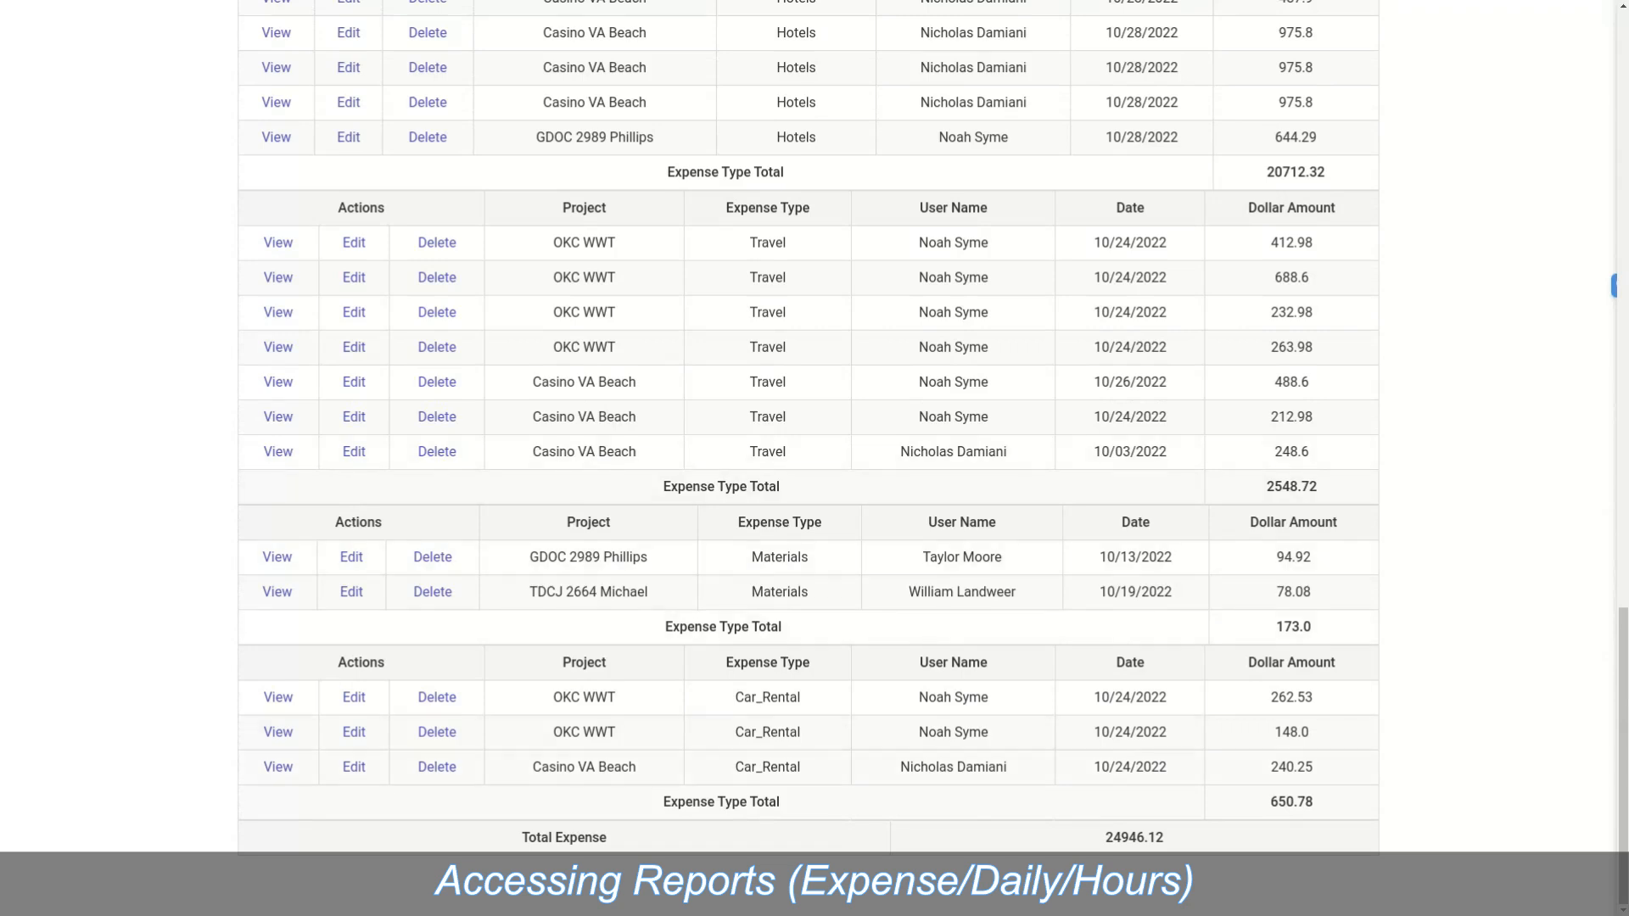
scroll(815, 657, "up", 20)
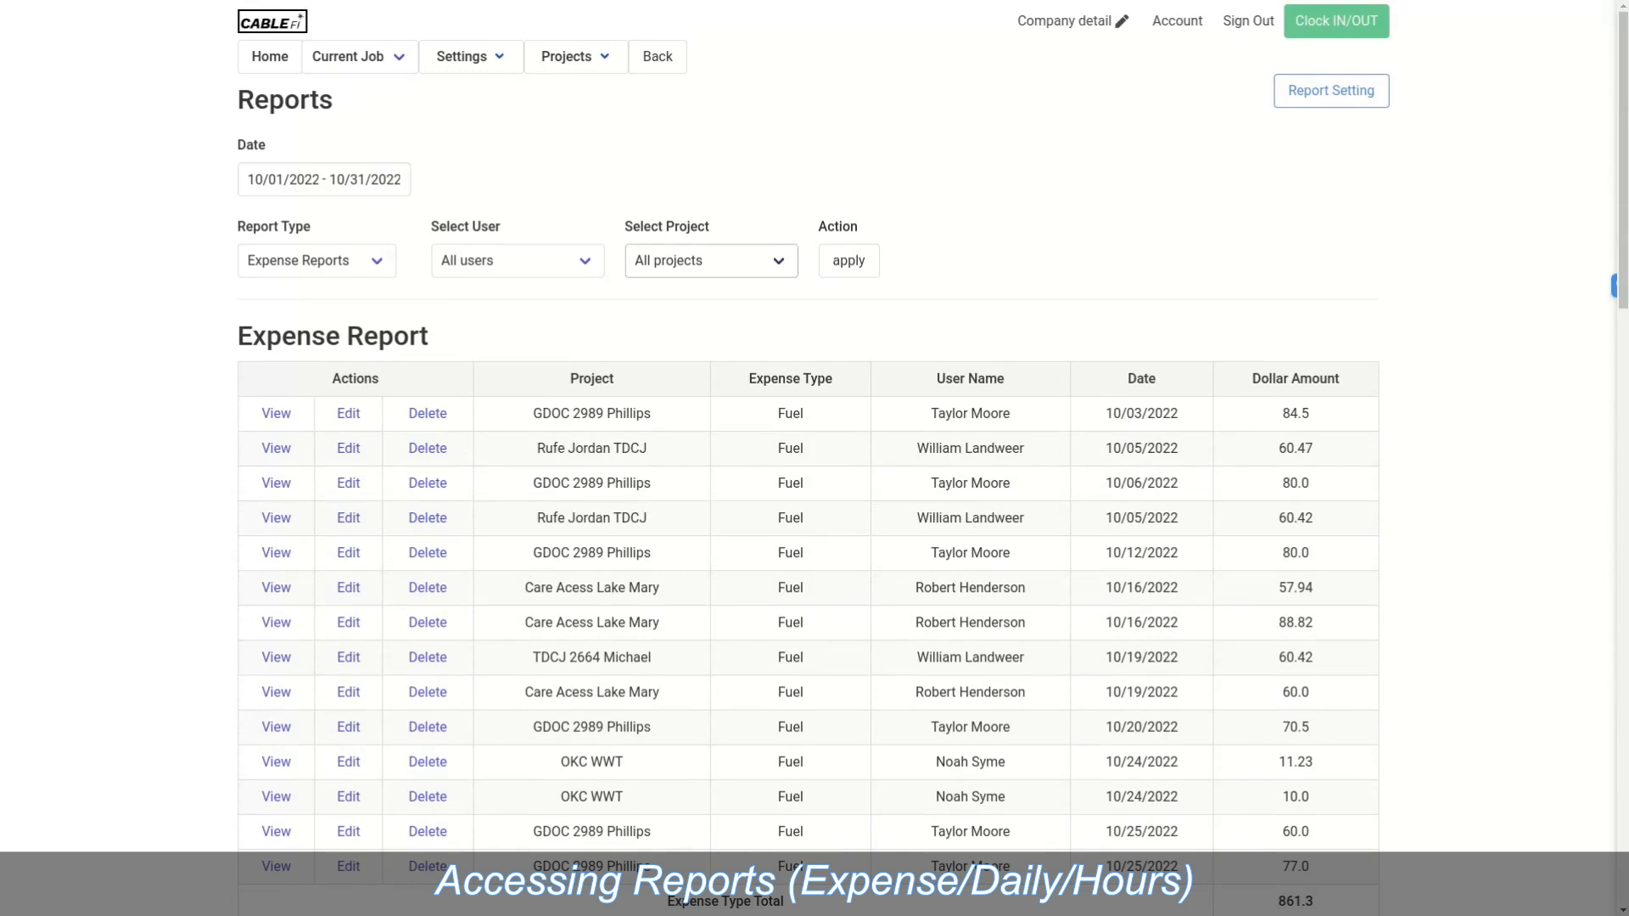
Step: Filter the expense report to Casino VA Beach, totalling 18717.68
left_click(711, 260)
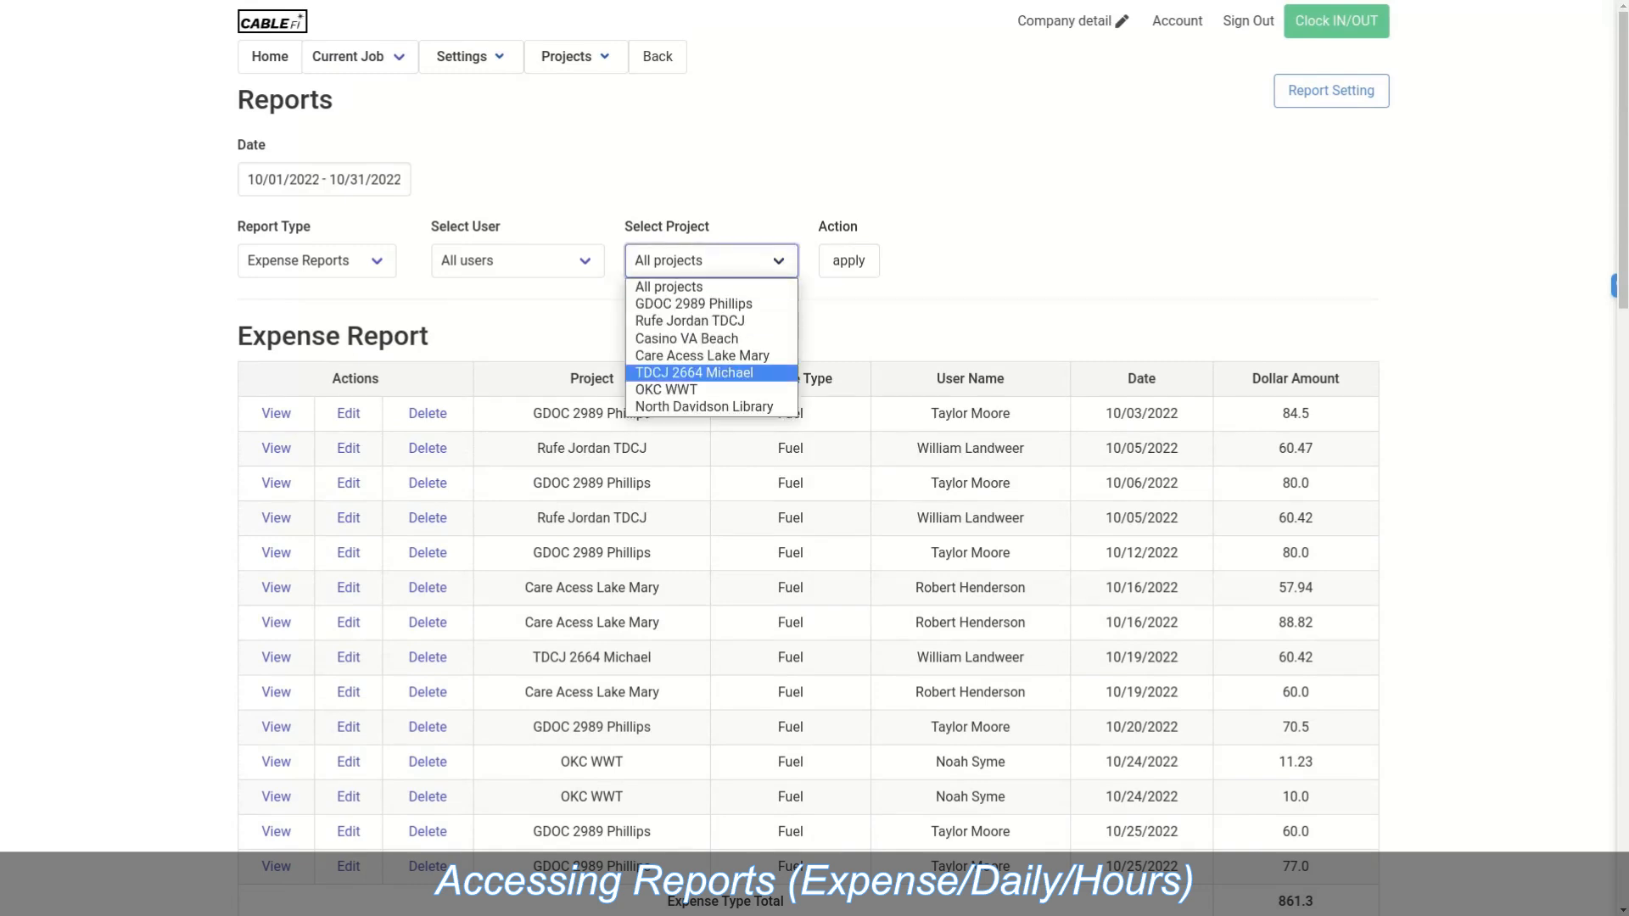
left_click(687, 338)
left_click(848, 261)
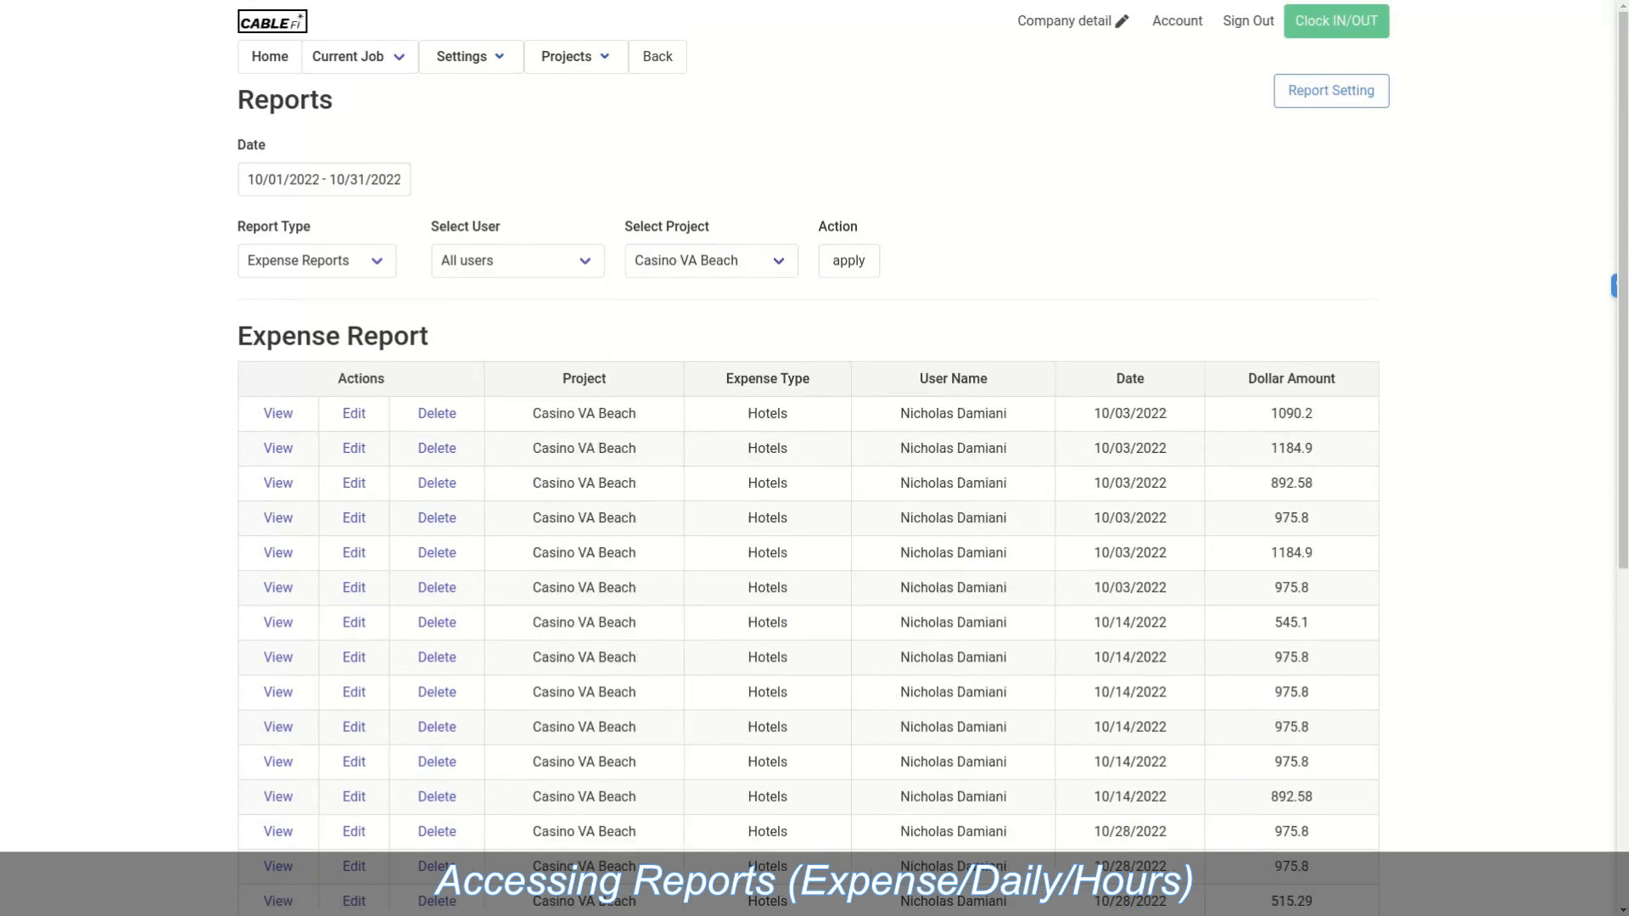
scroll(814, 458, "down", 7)
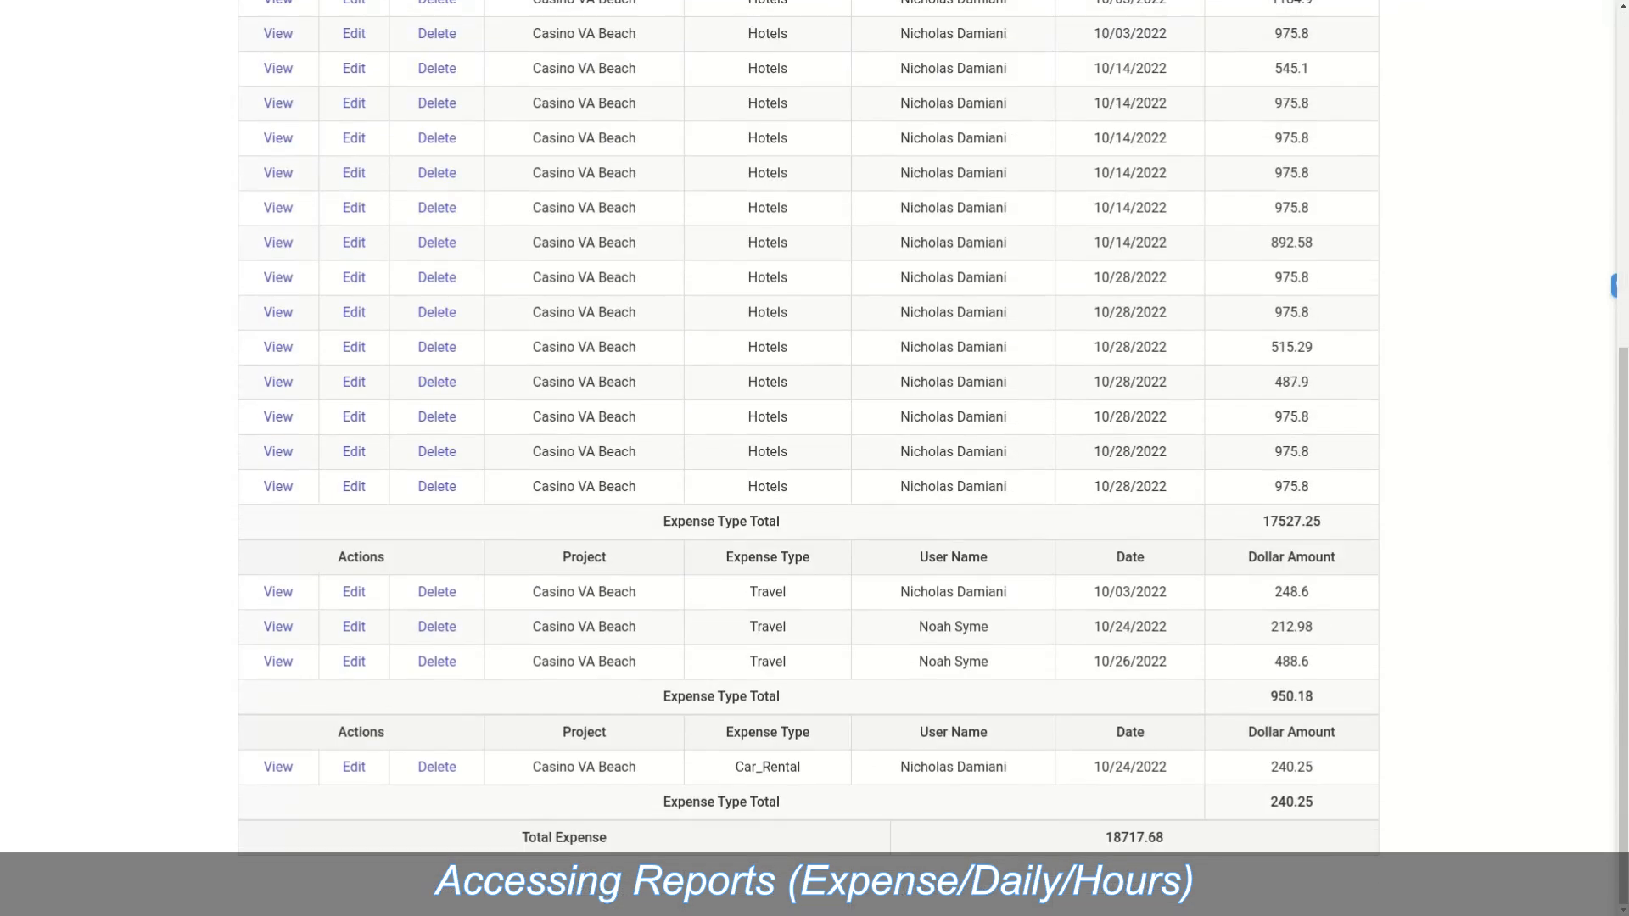
scroll(814, 458, "up", 7)
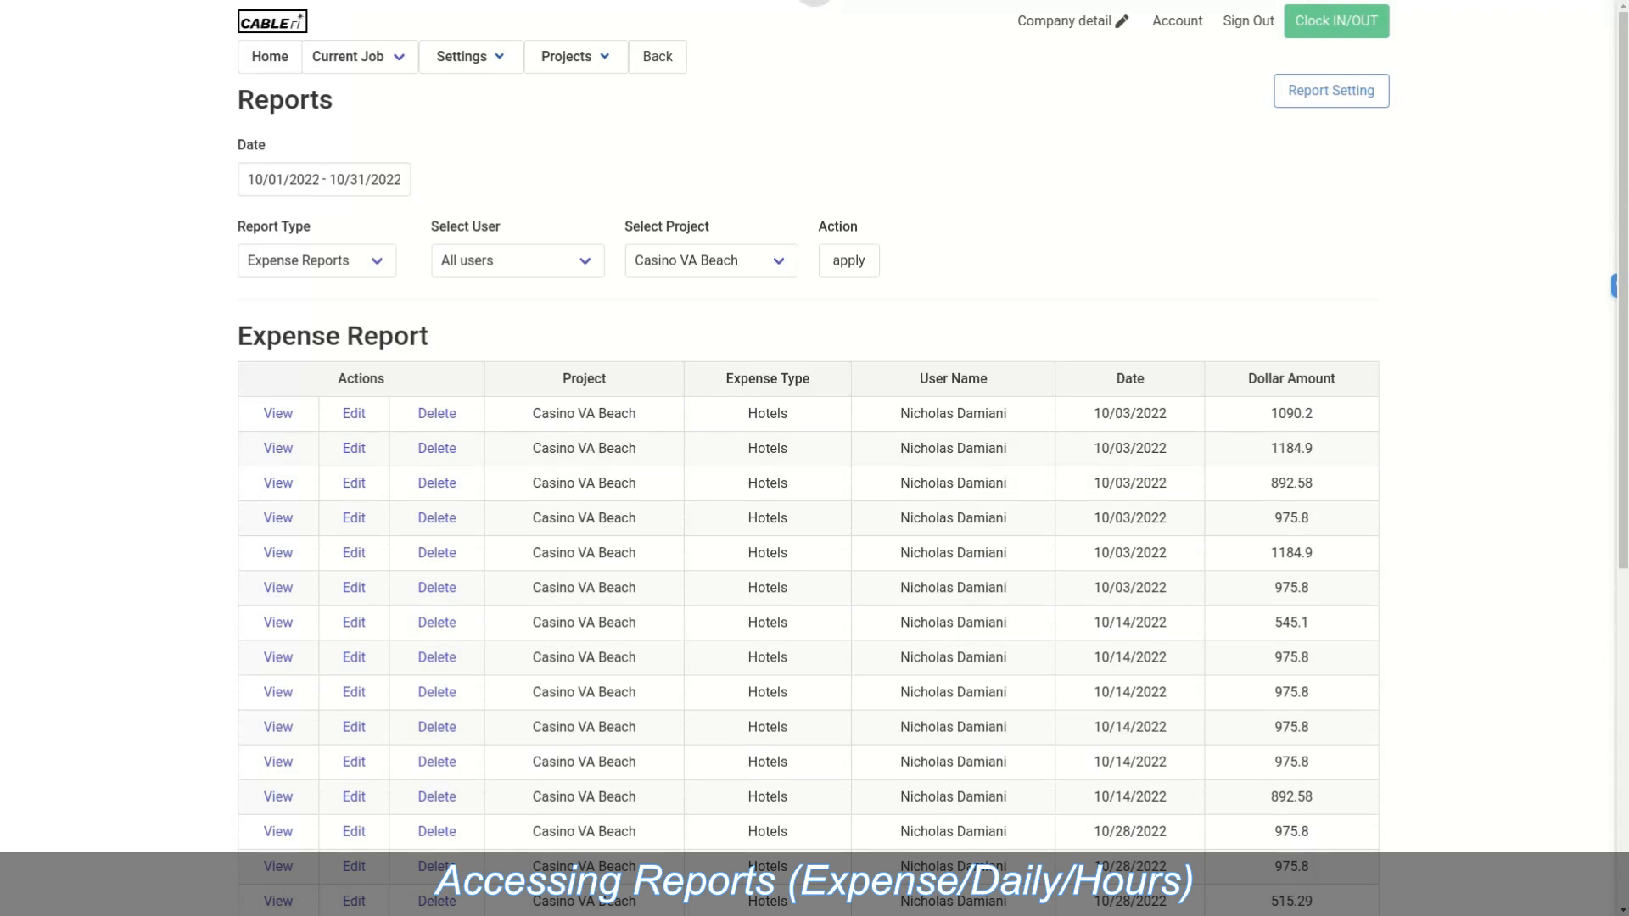
Step: Open Report Setting to review email recipients for Expenses, Daily and Man/Hour reports
left_click(1330, 90)
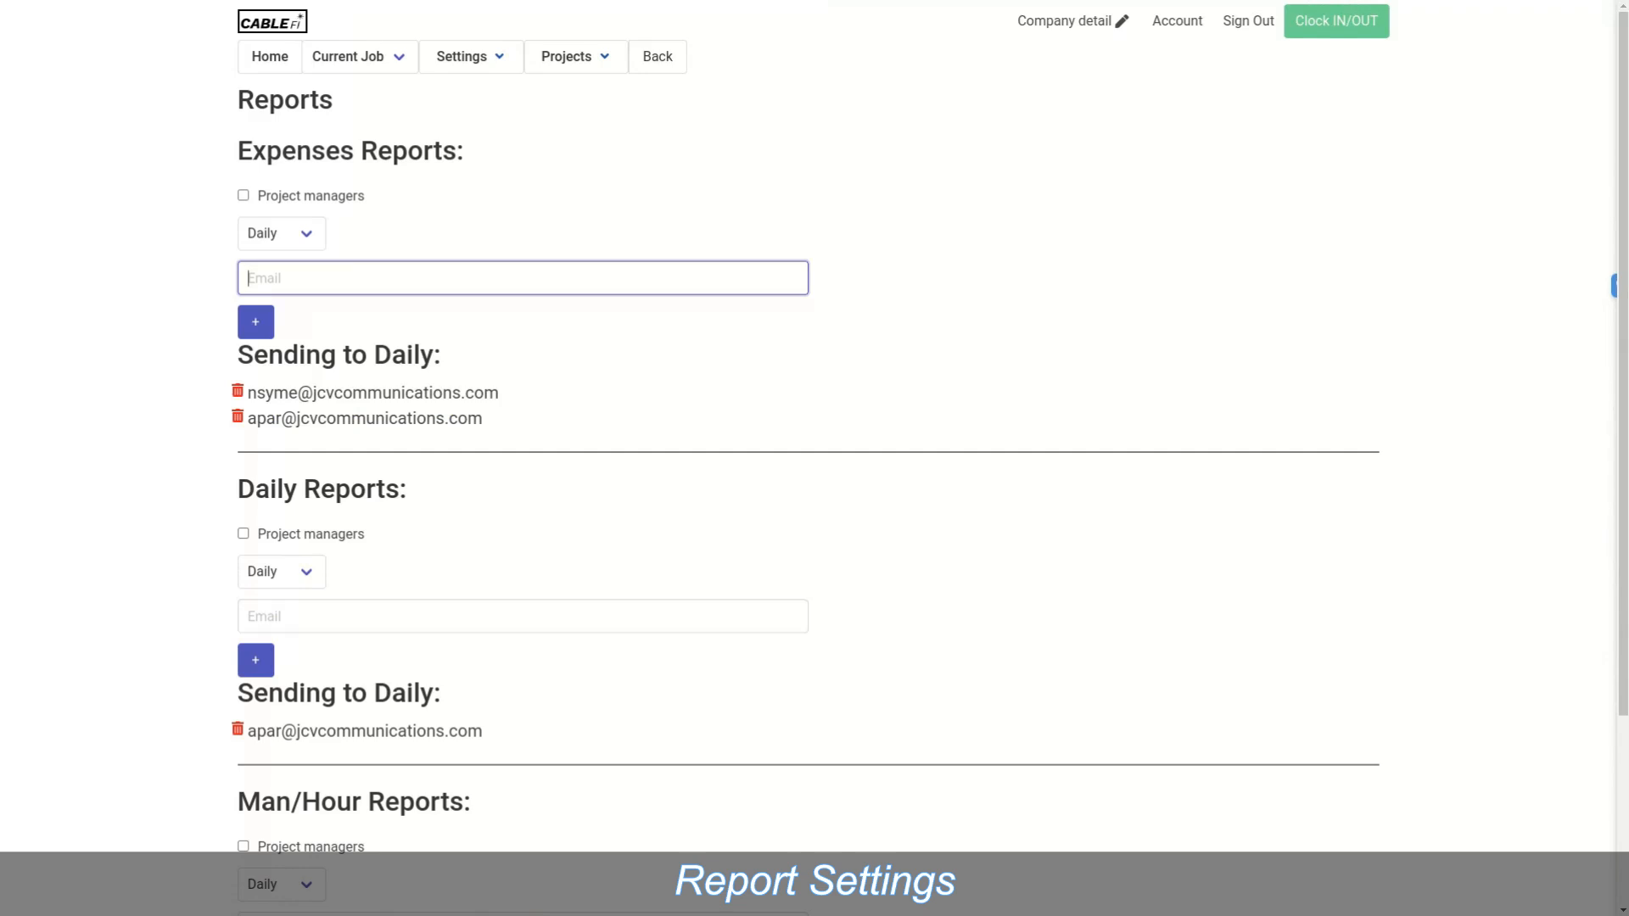
scroll(814, 458, "down", 3)
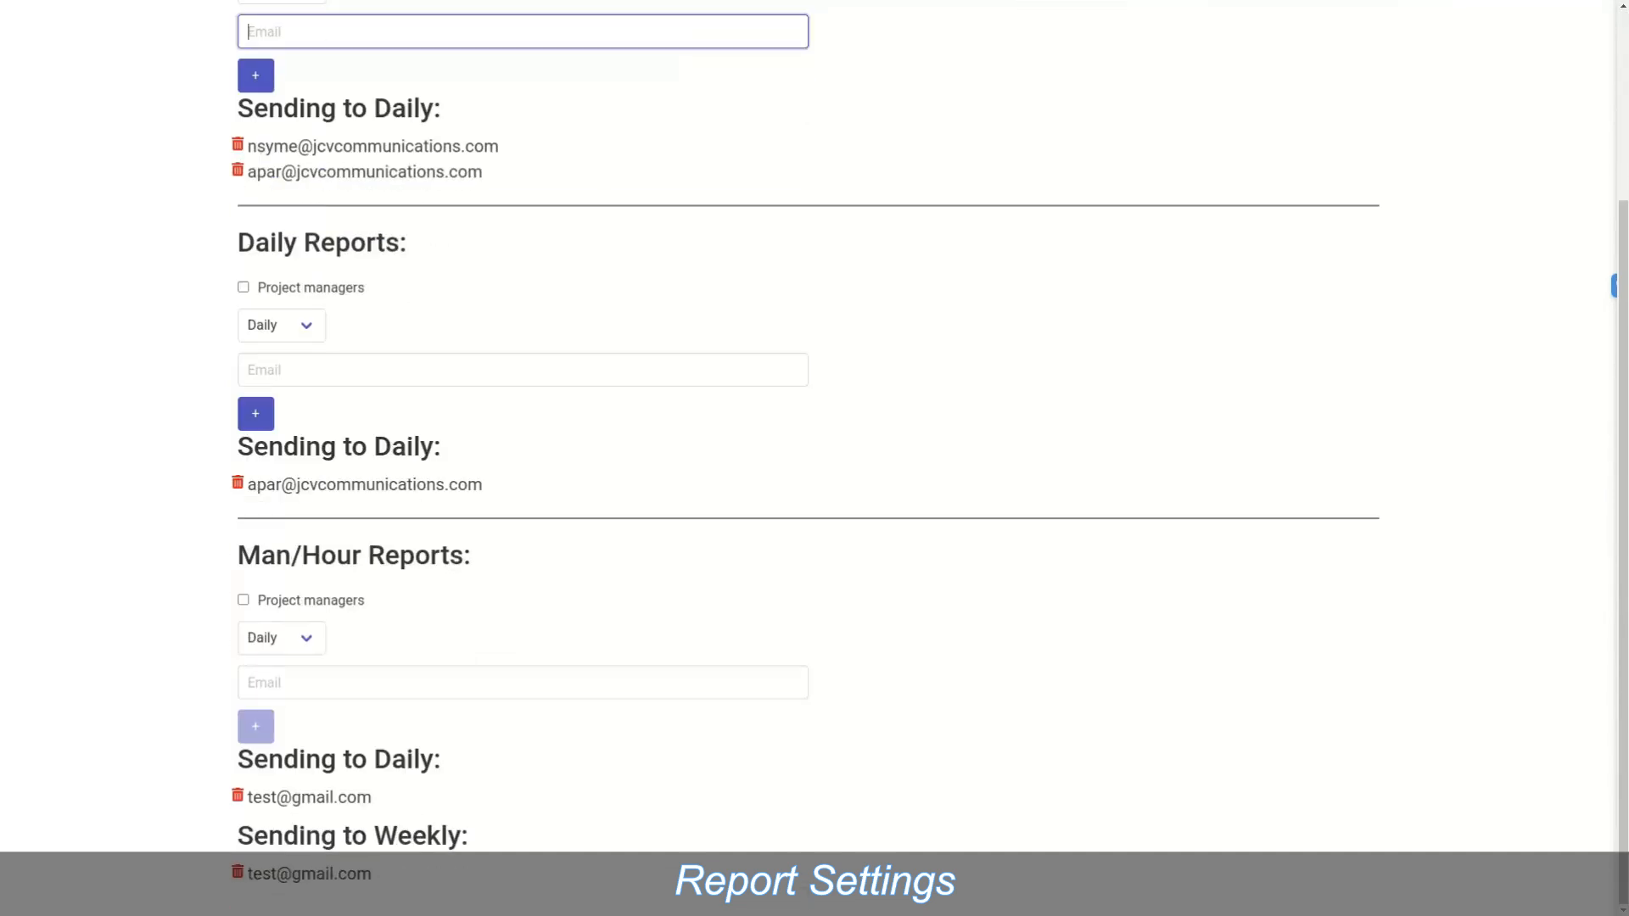
scroll(814, 458, "up", 3)
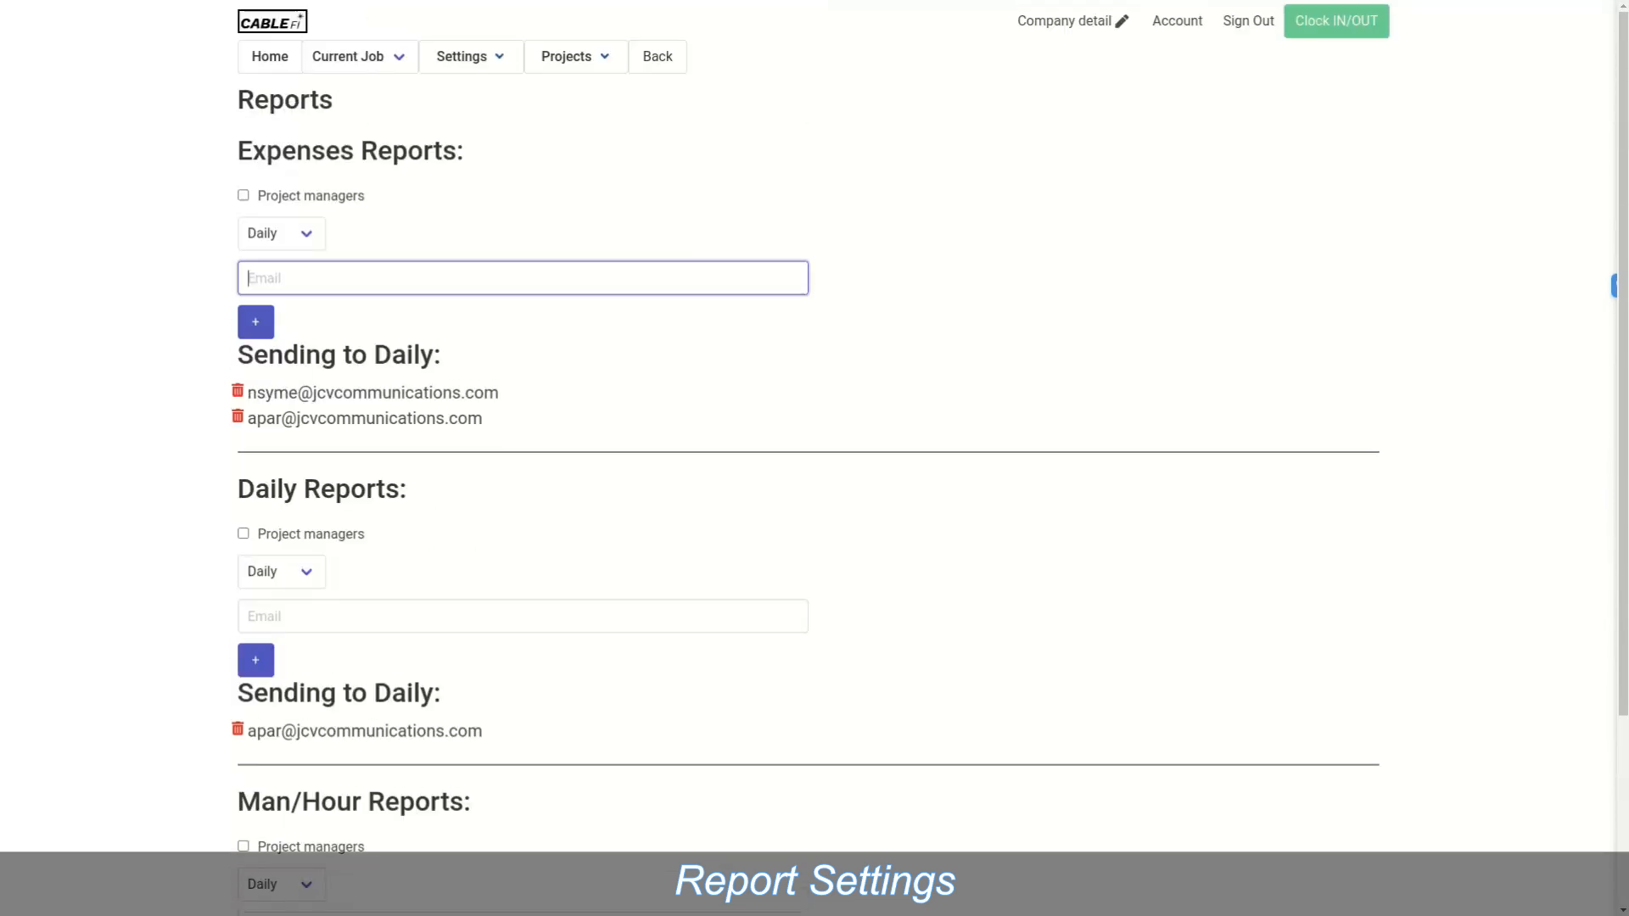
Step: Open Projects > Jobs and filter by On-Hold, Up-Comming, then In-Progress, showing eight jobs
mouse_move(576, 57)
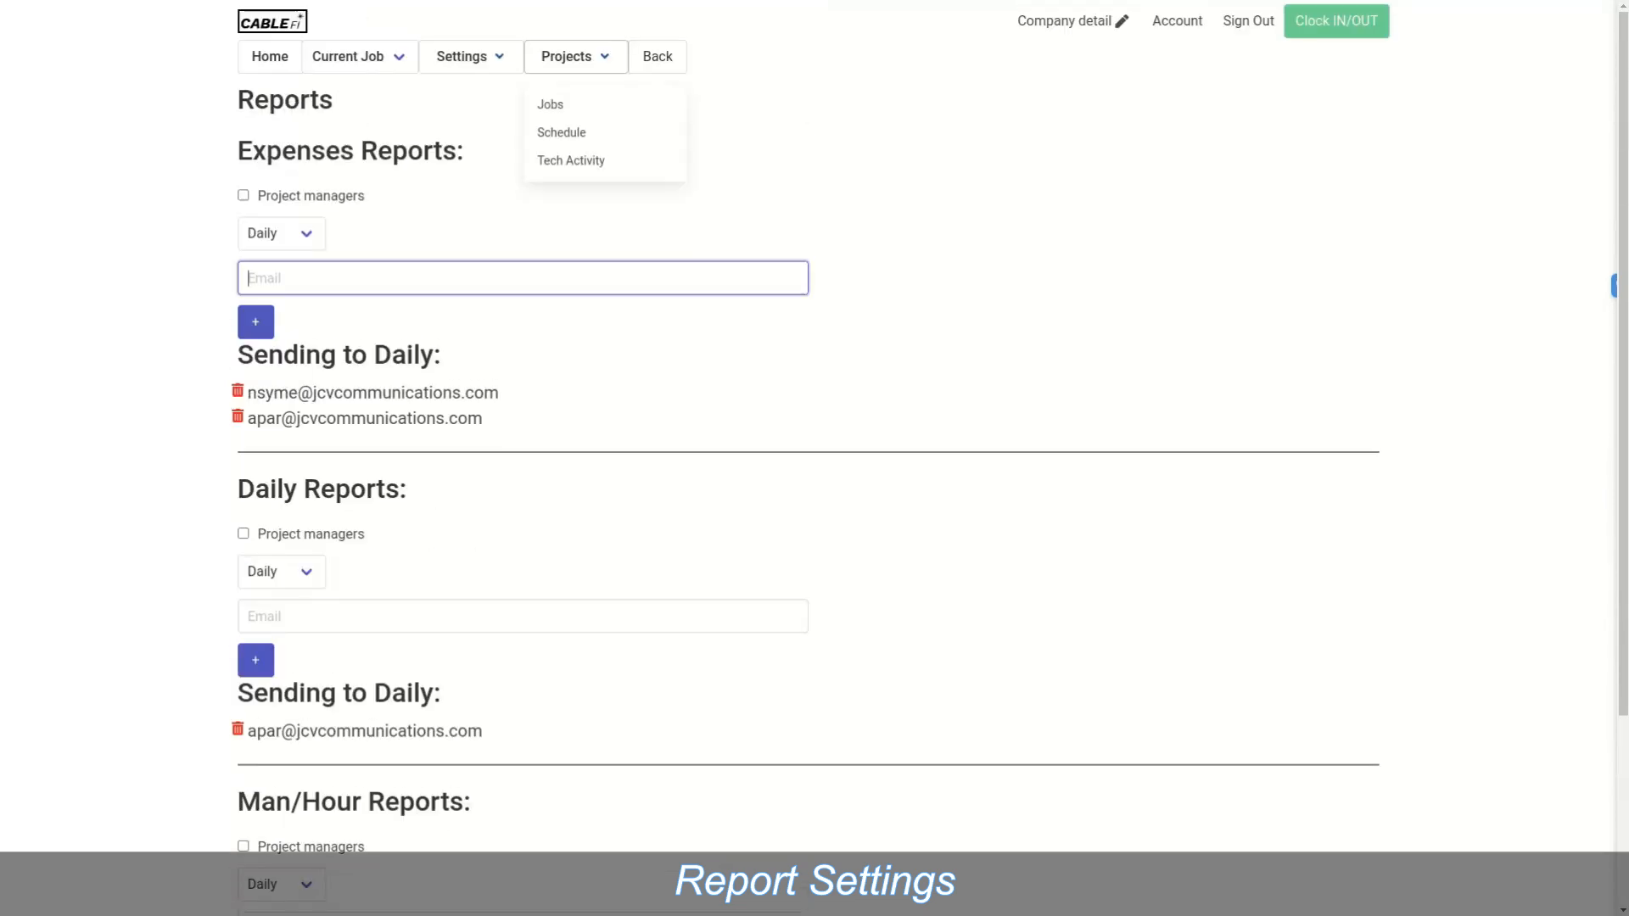
left_click(550, 104)
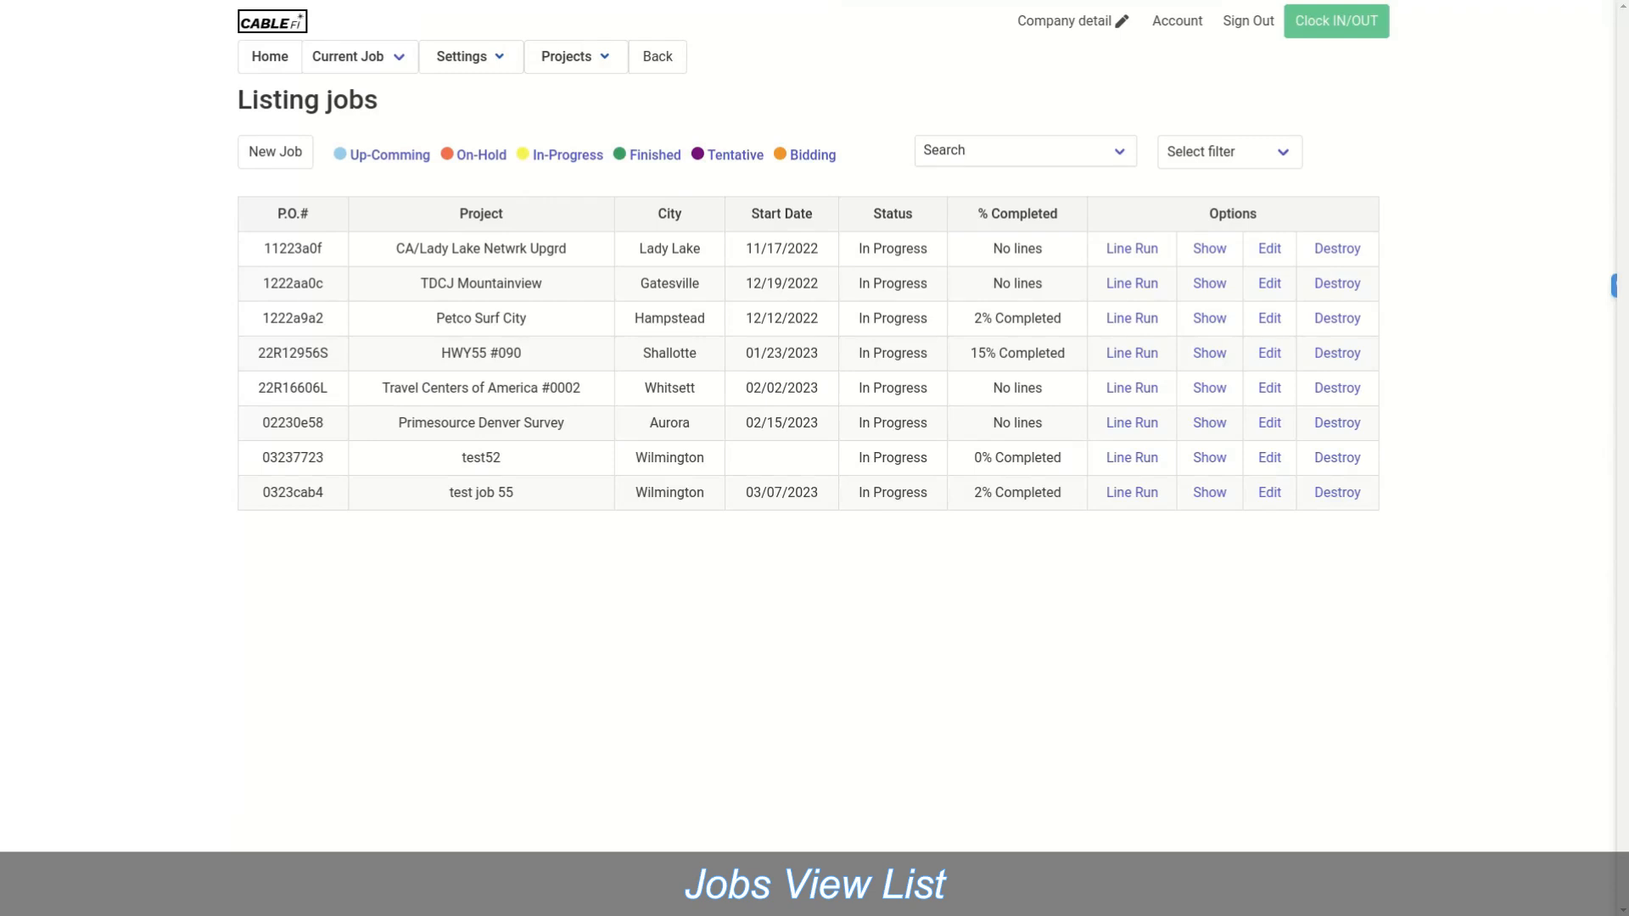
mouse_move(576, 56)
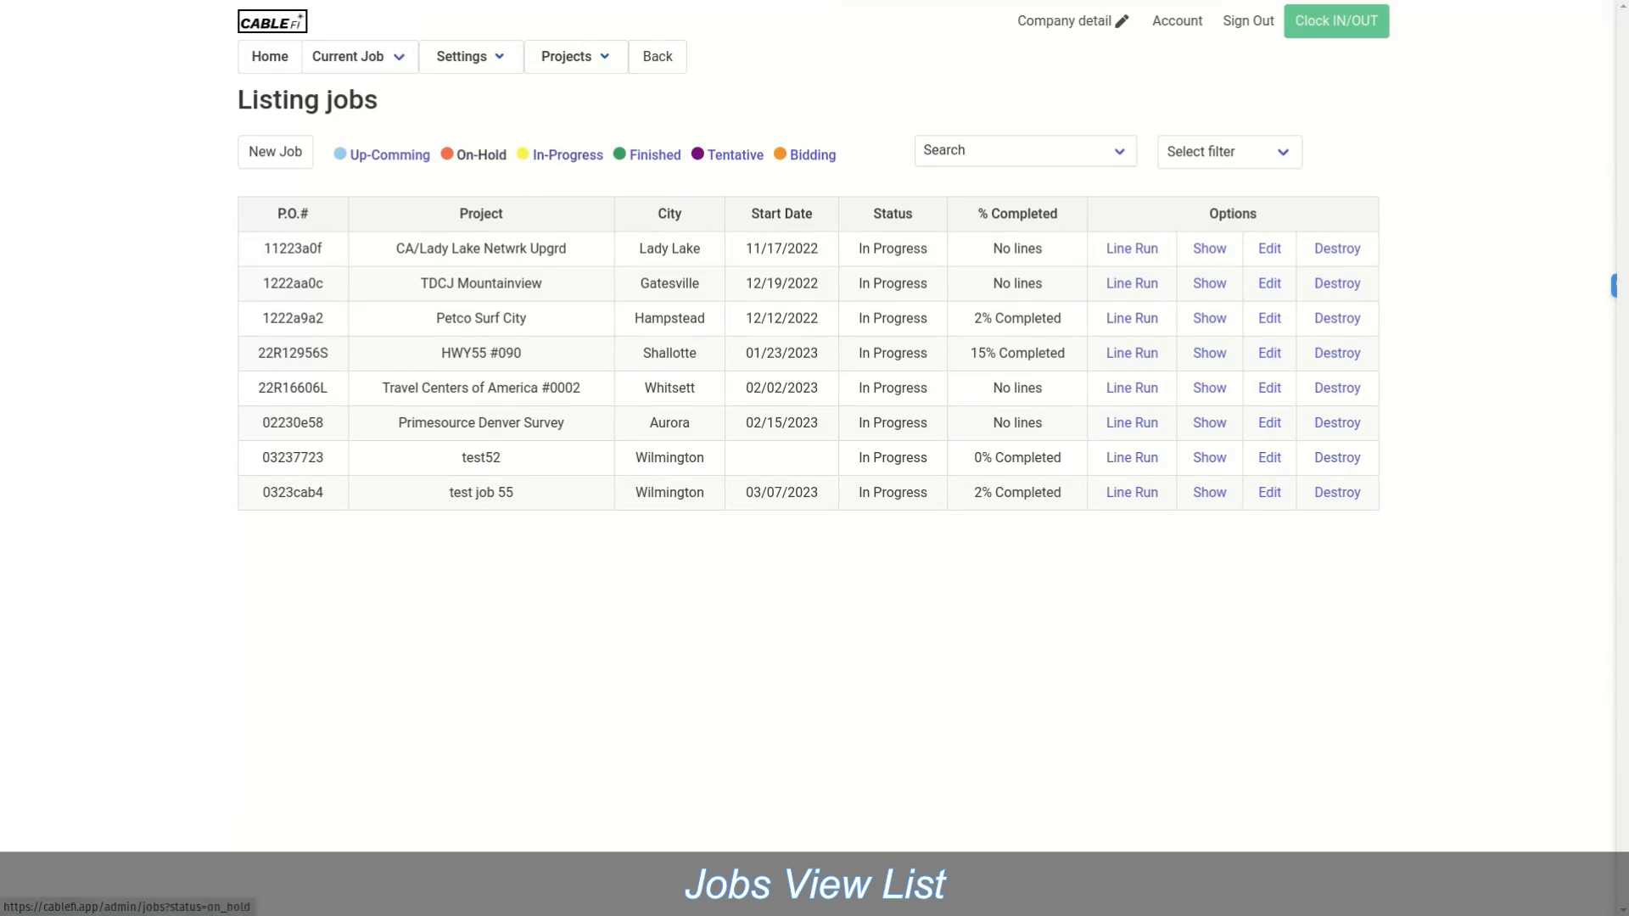
left_click(480, 155)
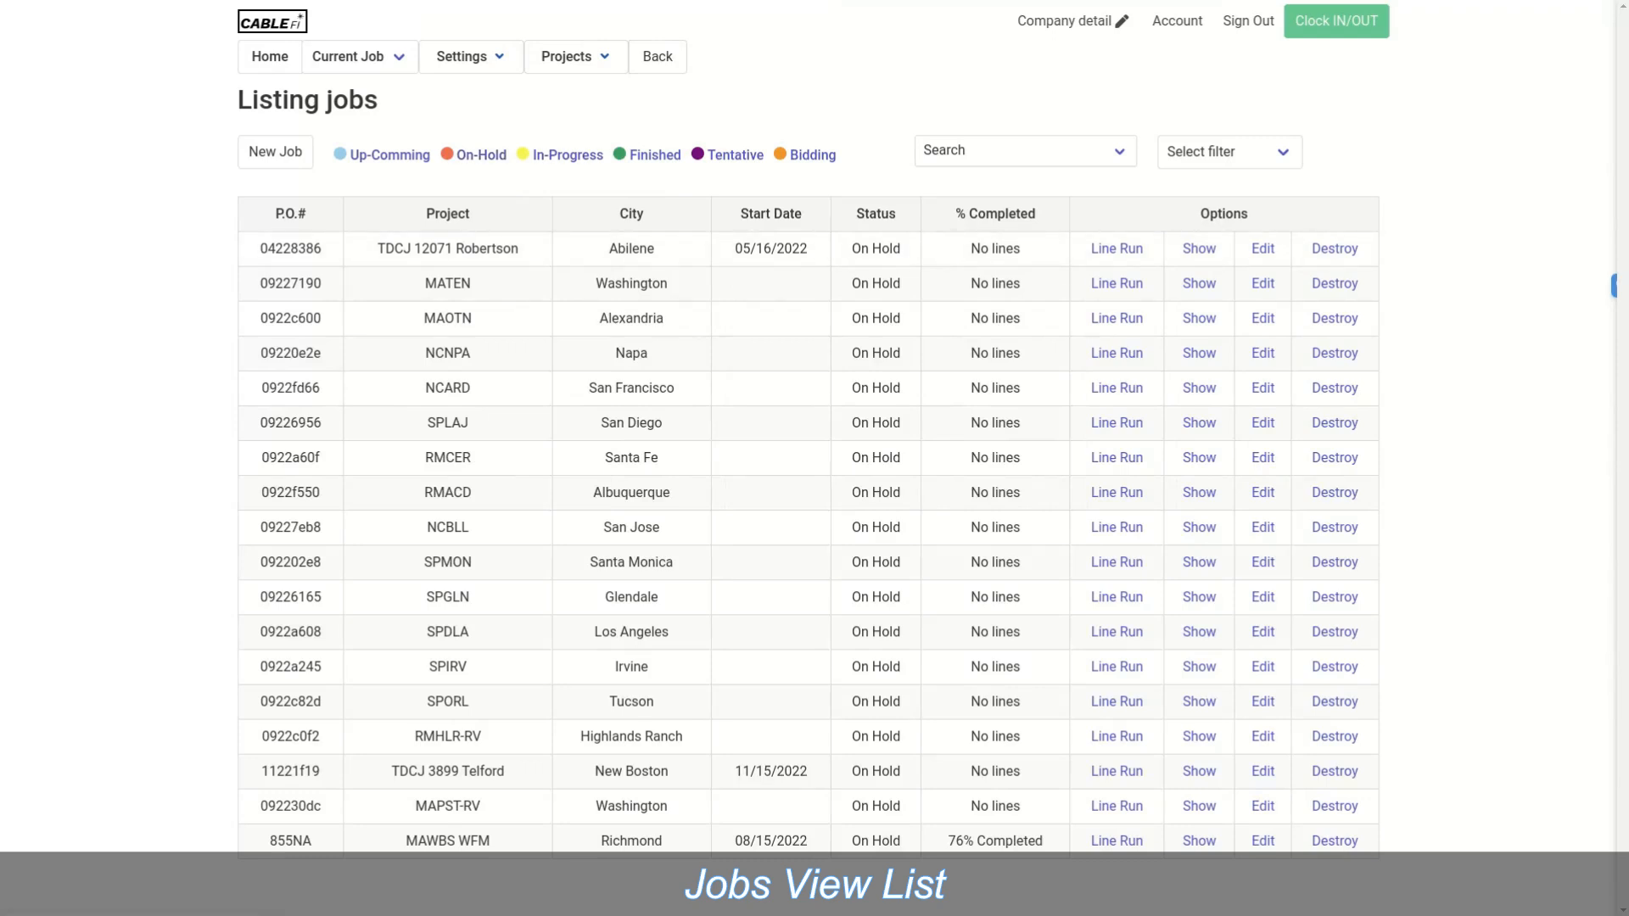
left_click(390, 155)
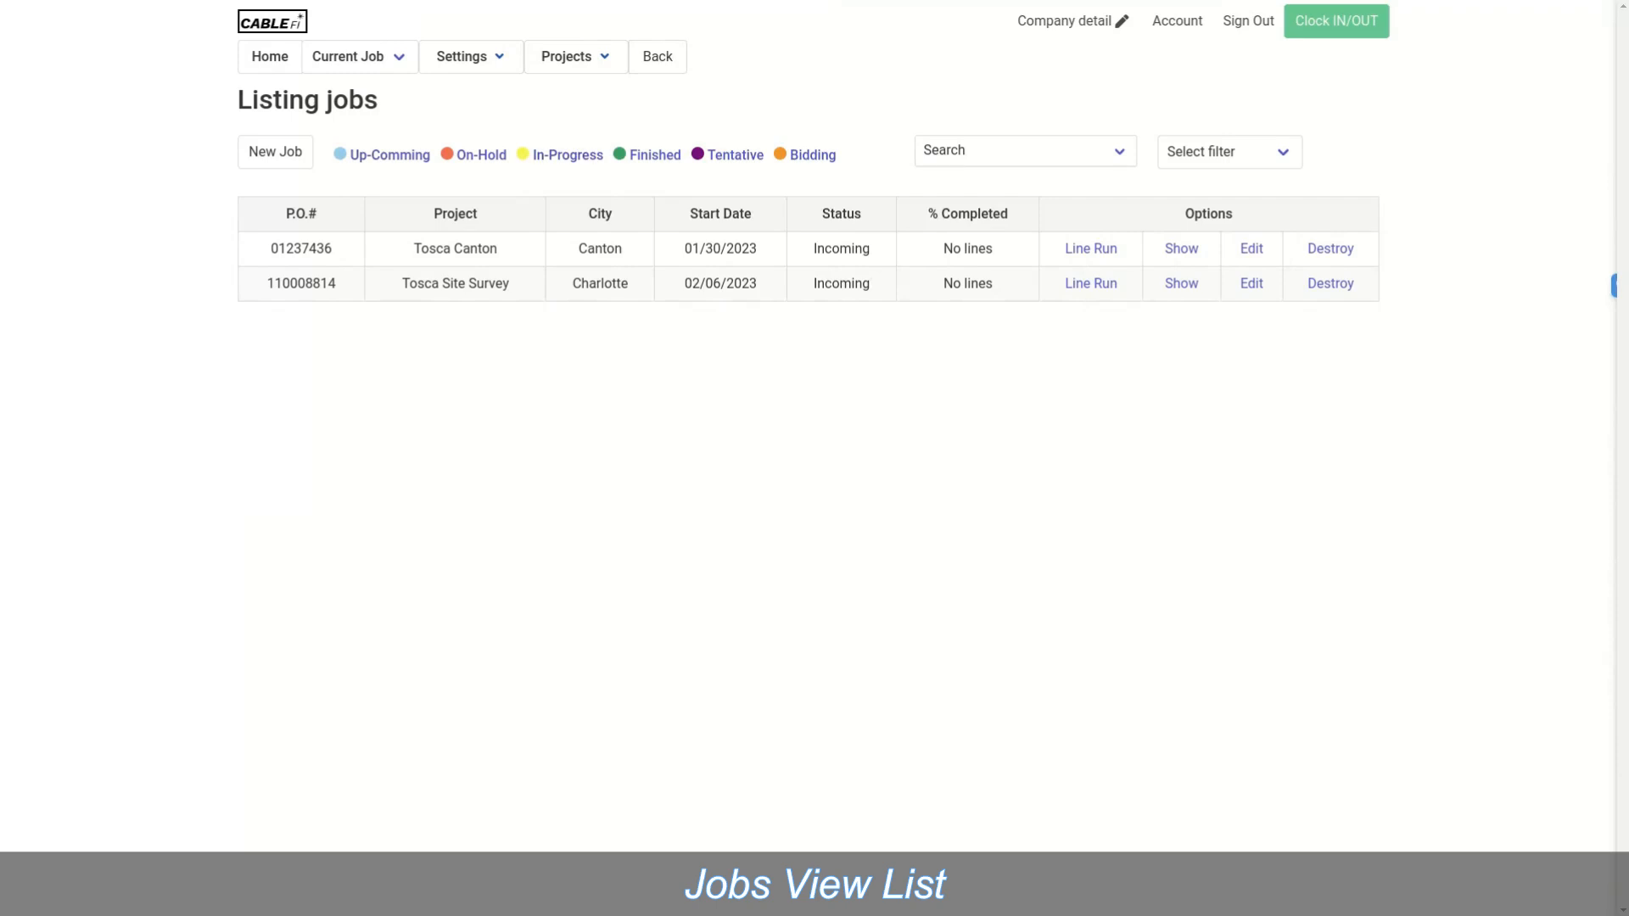
left_click(568, 155)
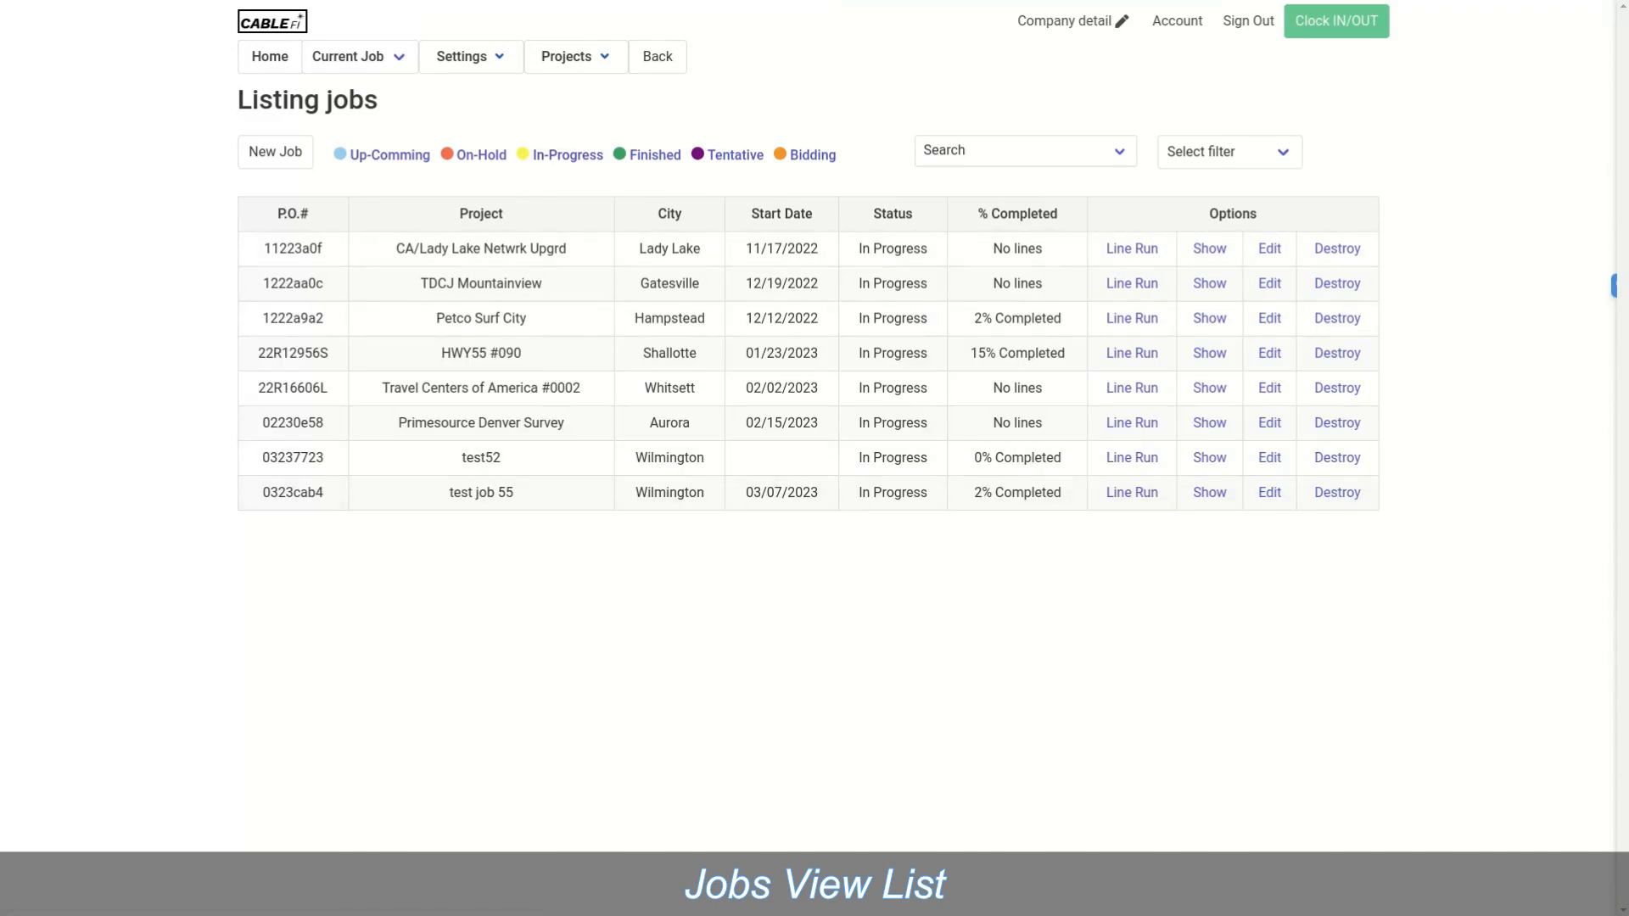
mouse_move(471, 57)
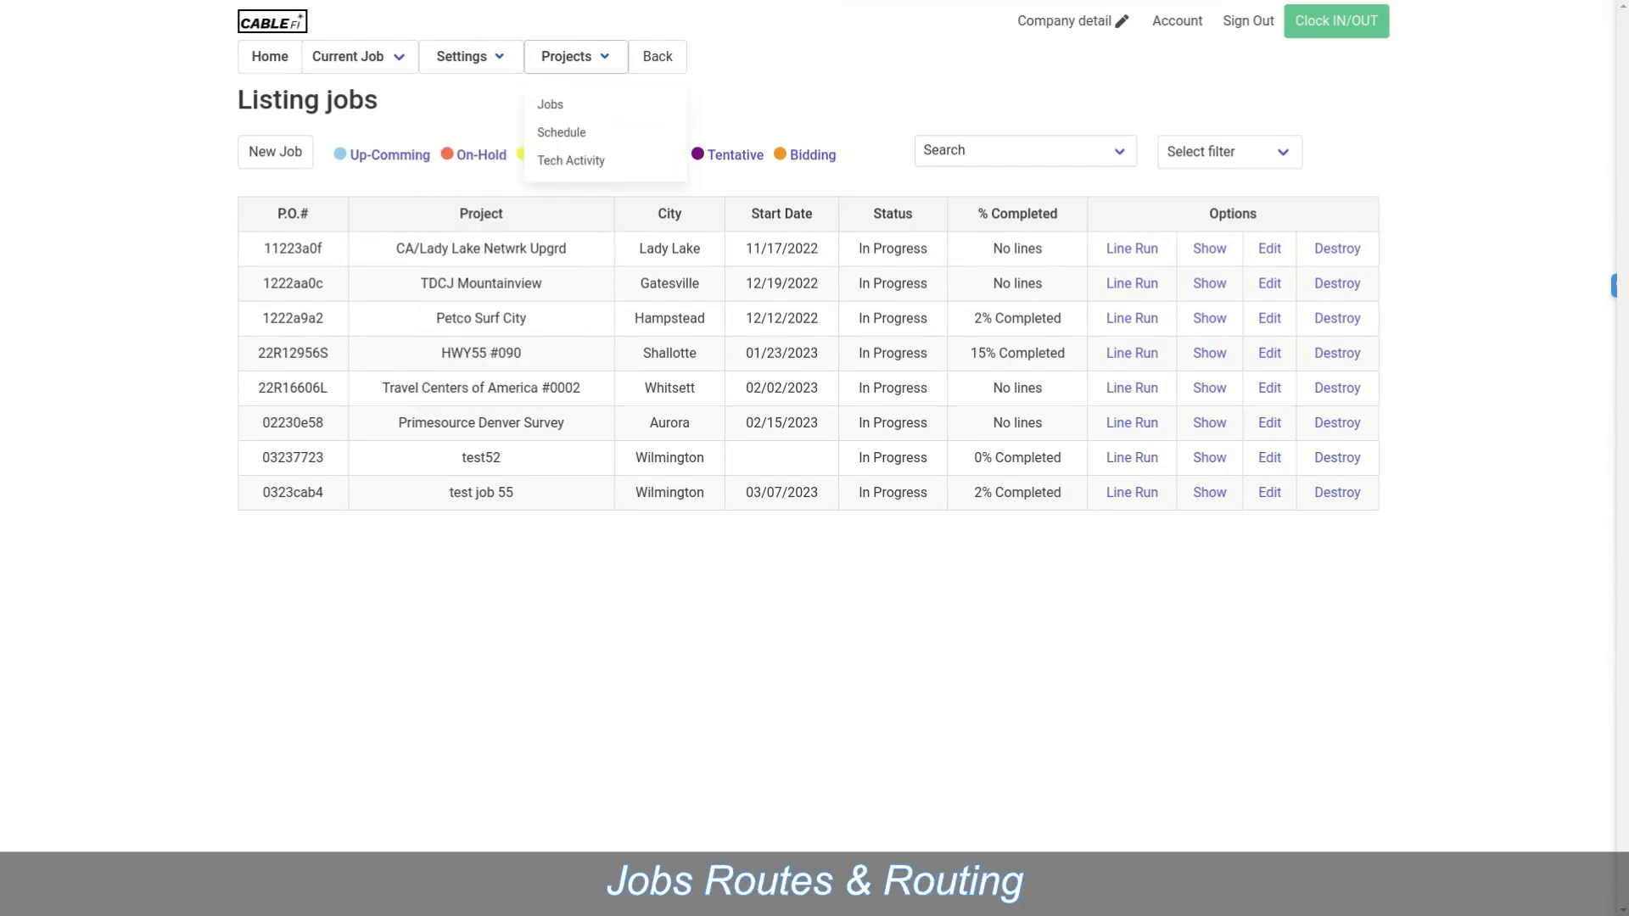
Step: Open the Projects > Schedule calendar, then the View Routes map of up-coming jobs
left_click(562, 132)
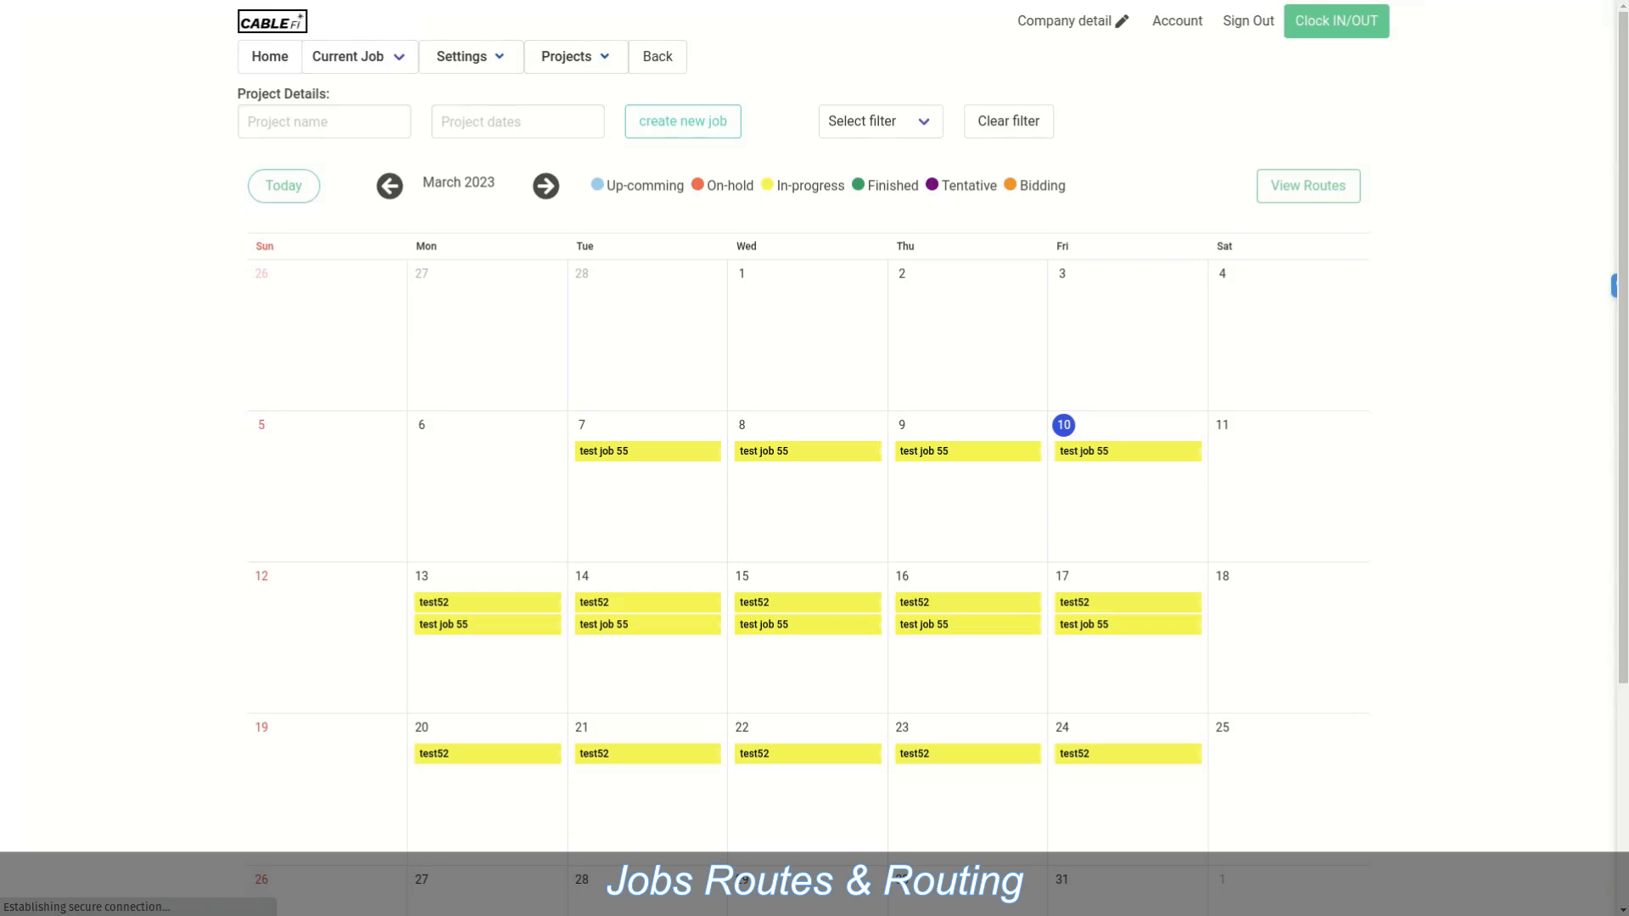
left_click(1308, 185)
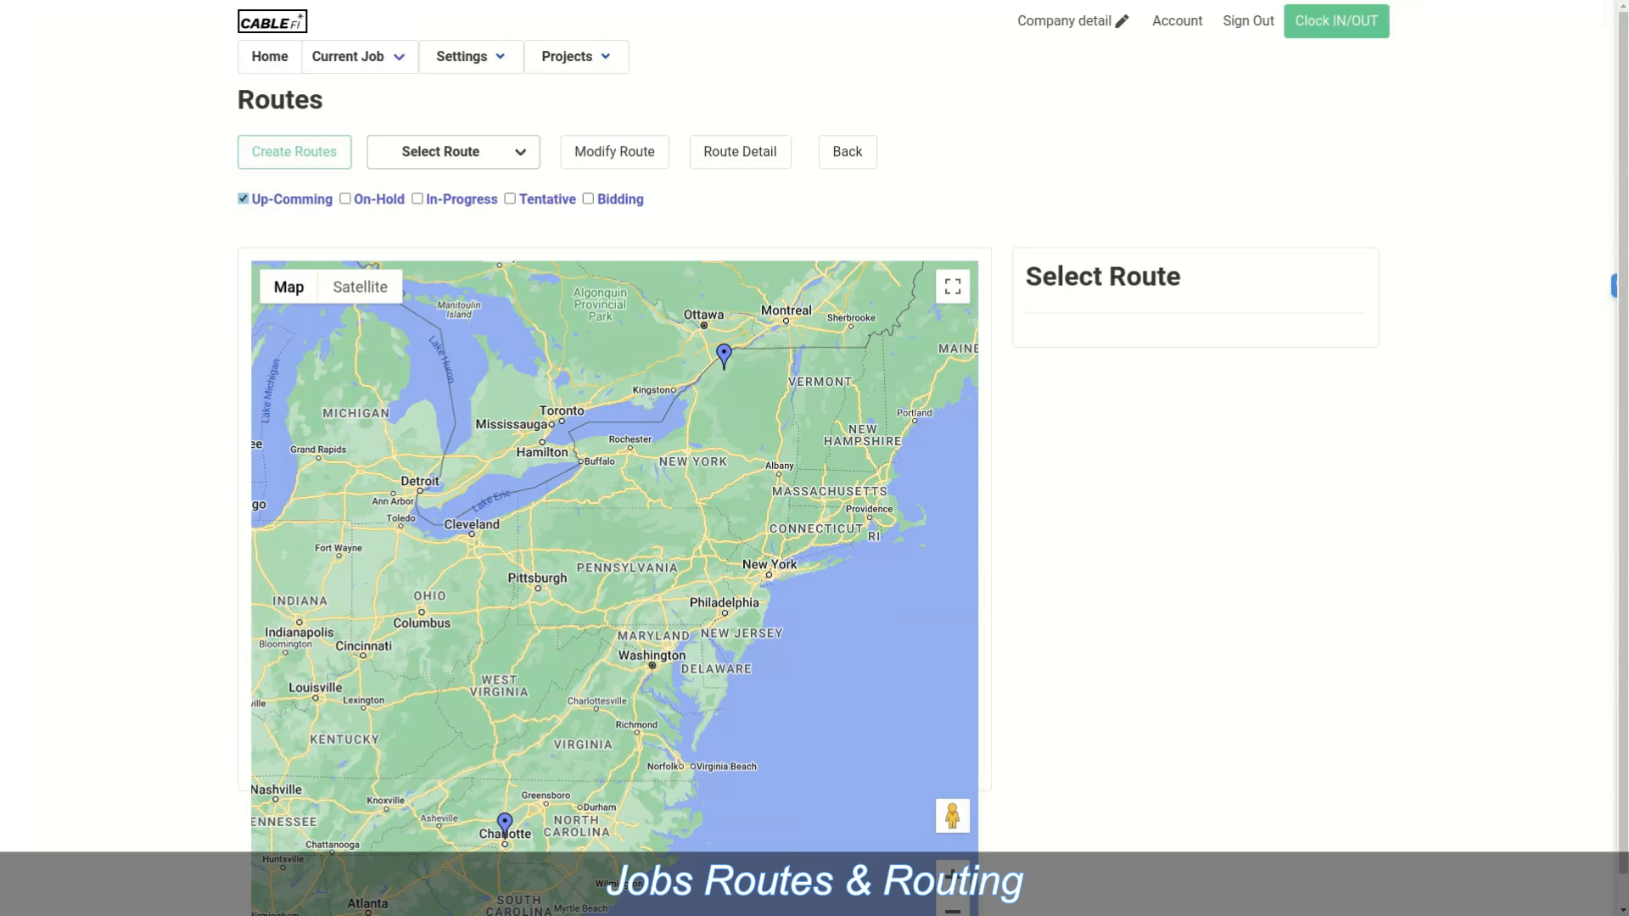
Step: Load the saved Survey route and resolve its Conflict, updating Tosca Canton's timing
left_click(293, 152)
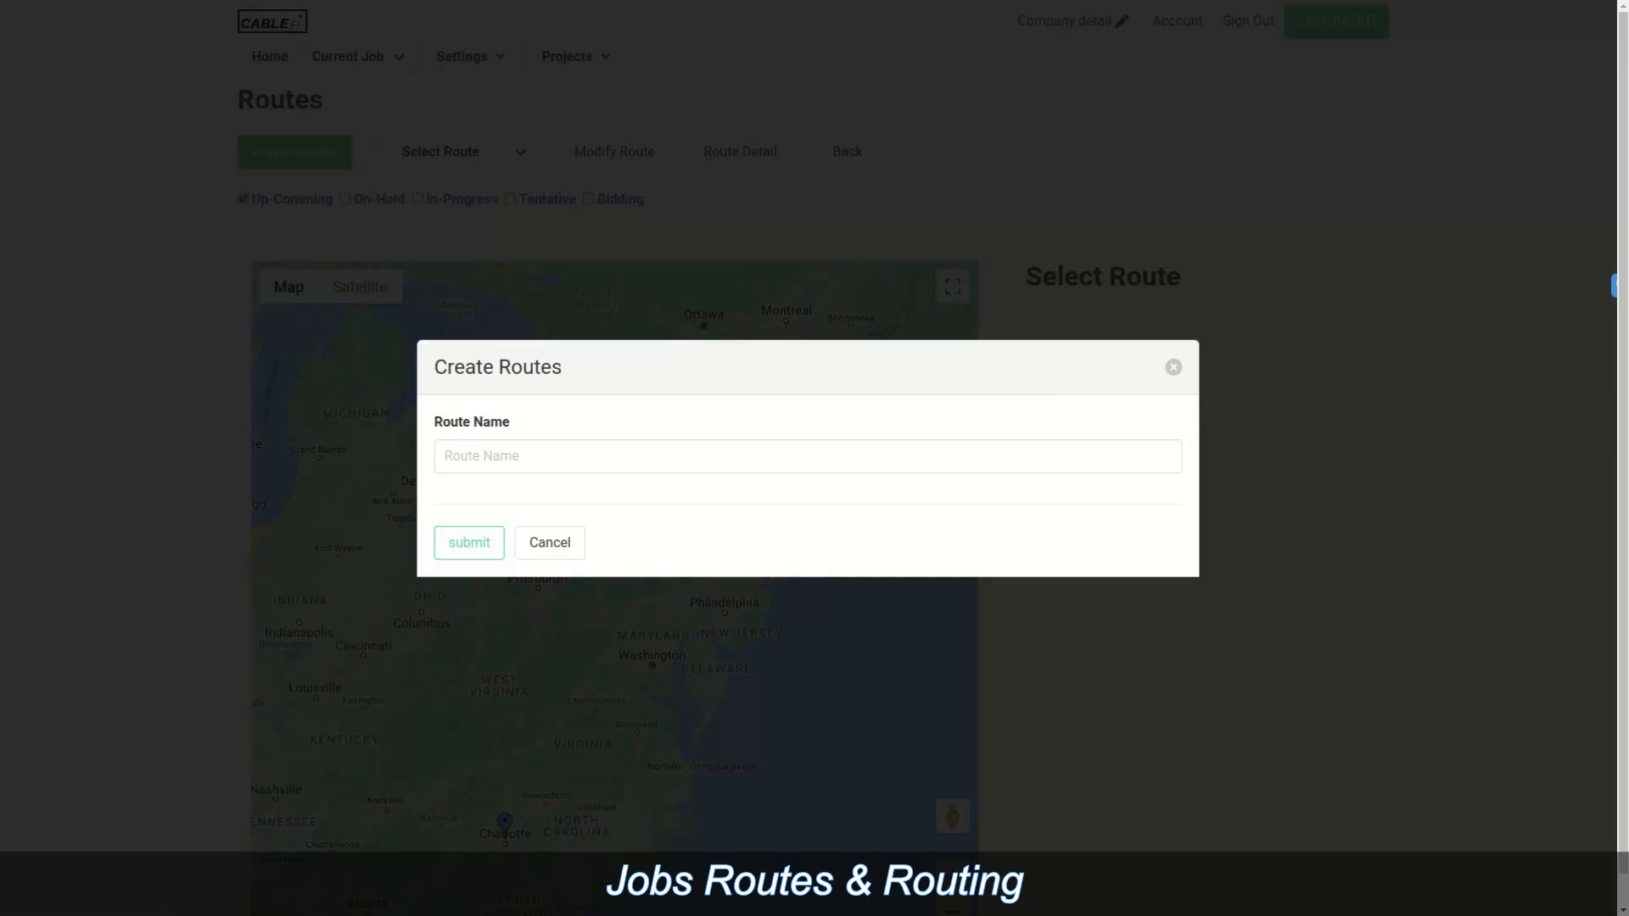
left_click(1173, 368)
left_click(453, 152)
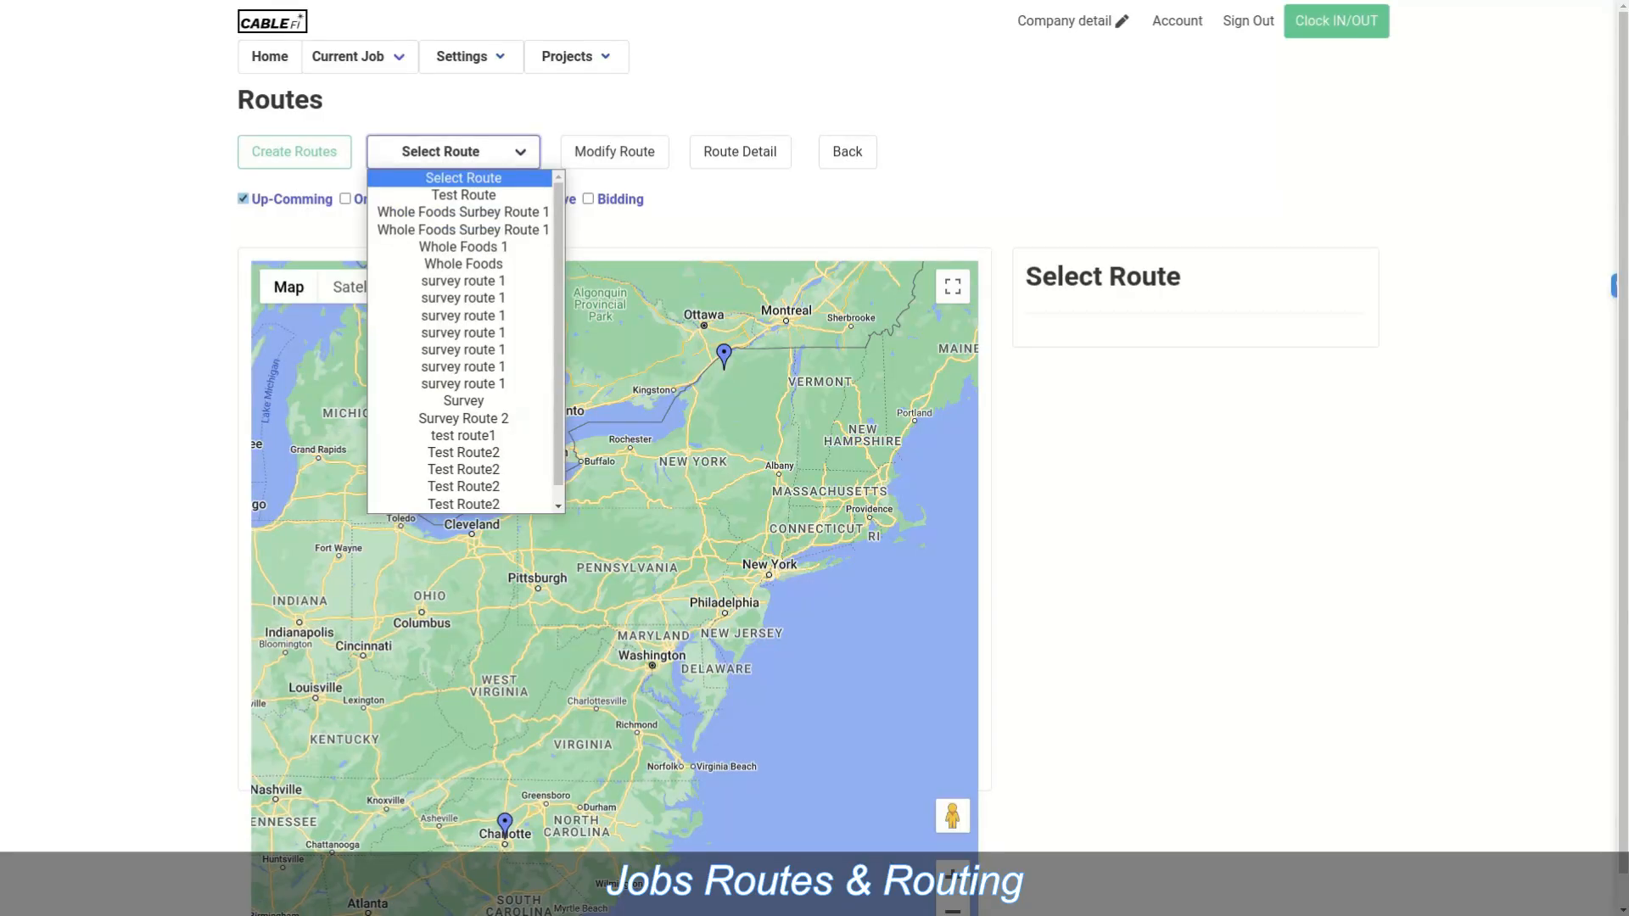
left_click(463, 401)
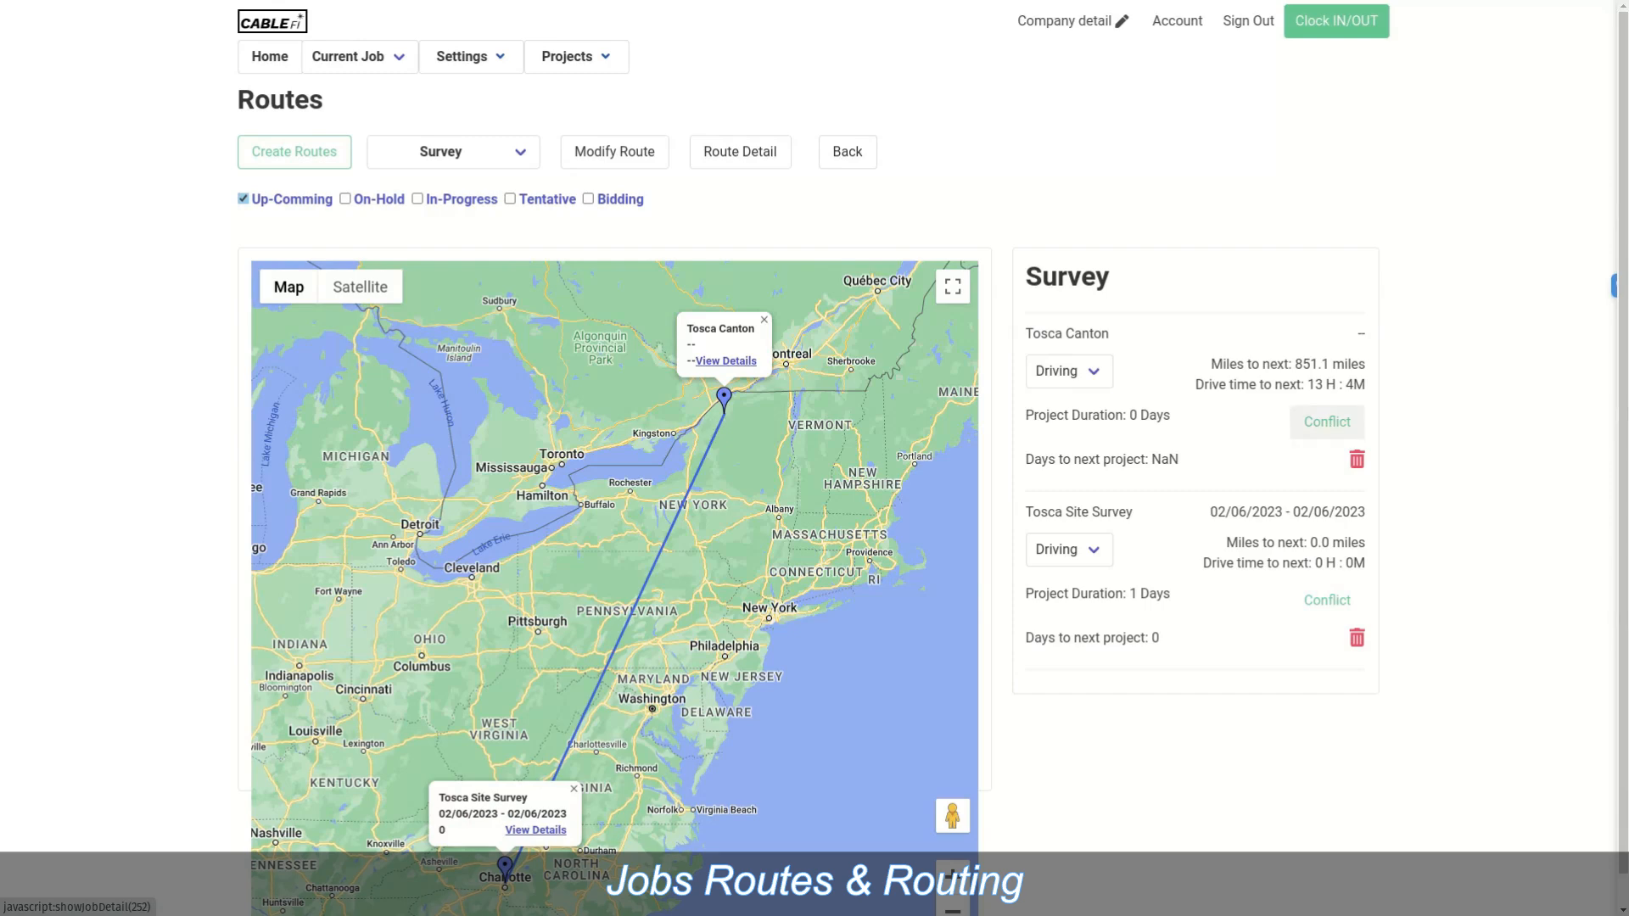
left_click(1326, 422)
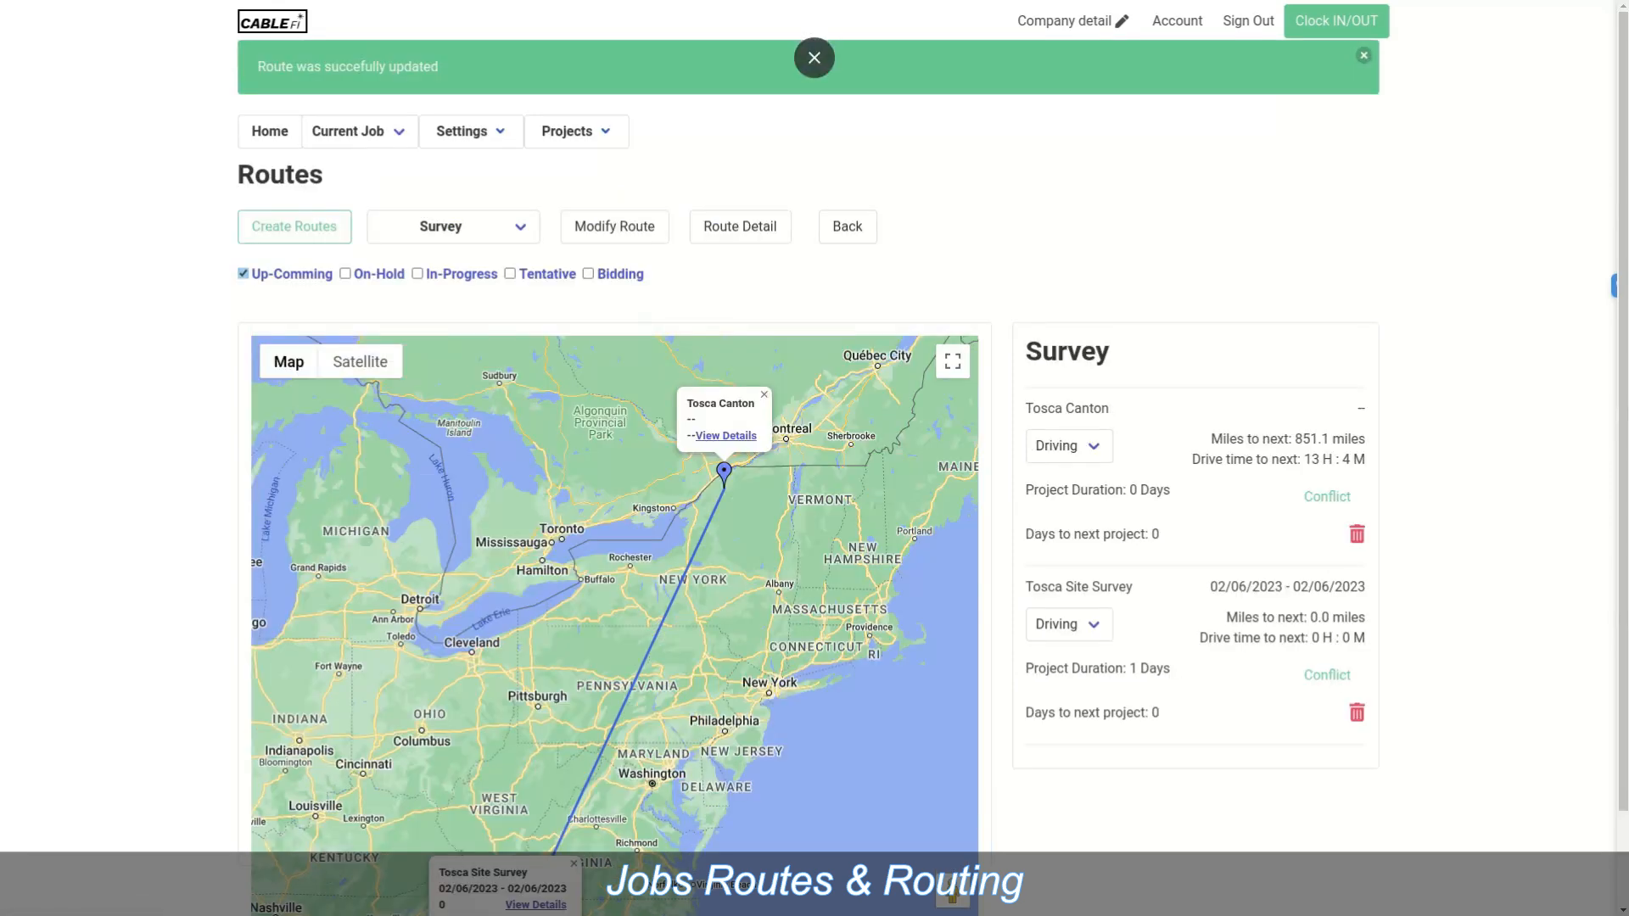
left_click(1364, 55)
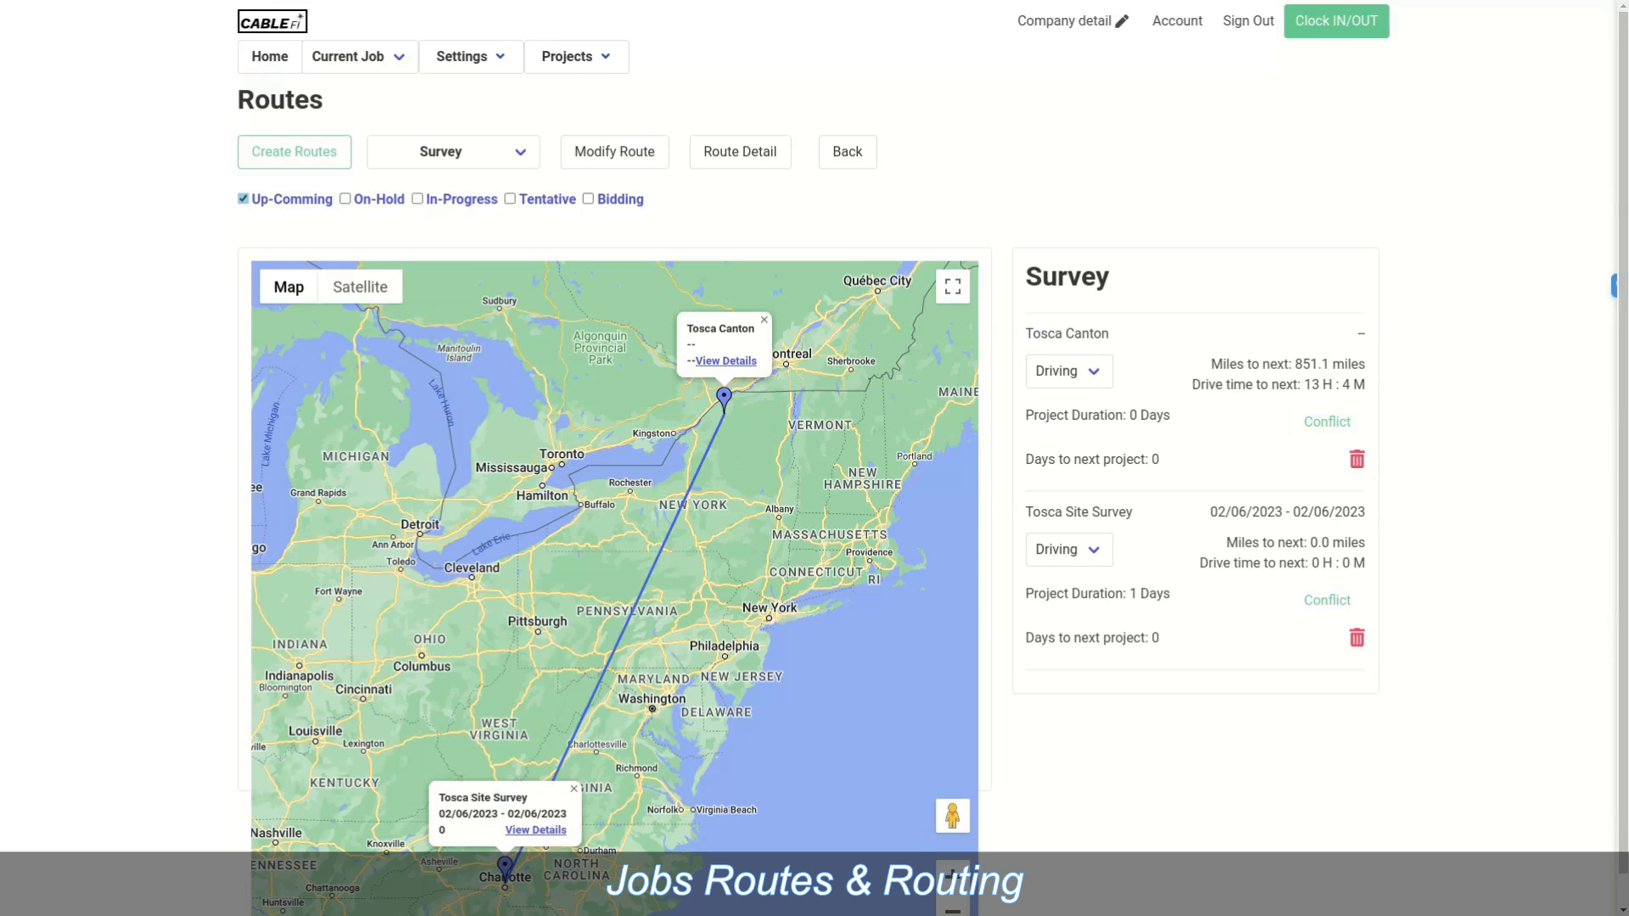
Step: Go Home, dismiss the success banner, and view the March 2023 calendar, Your Tasks and Punch List
left_click(270, 57)
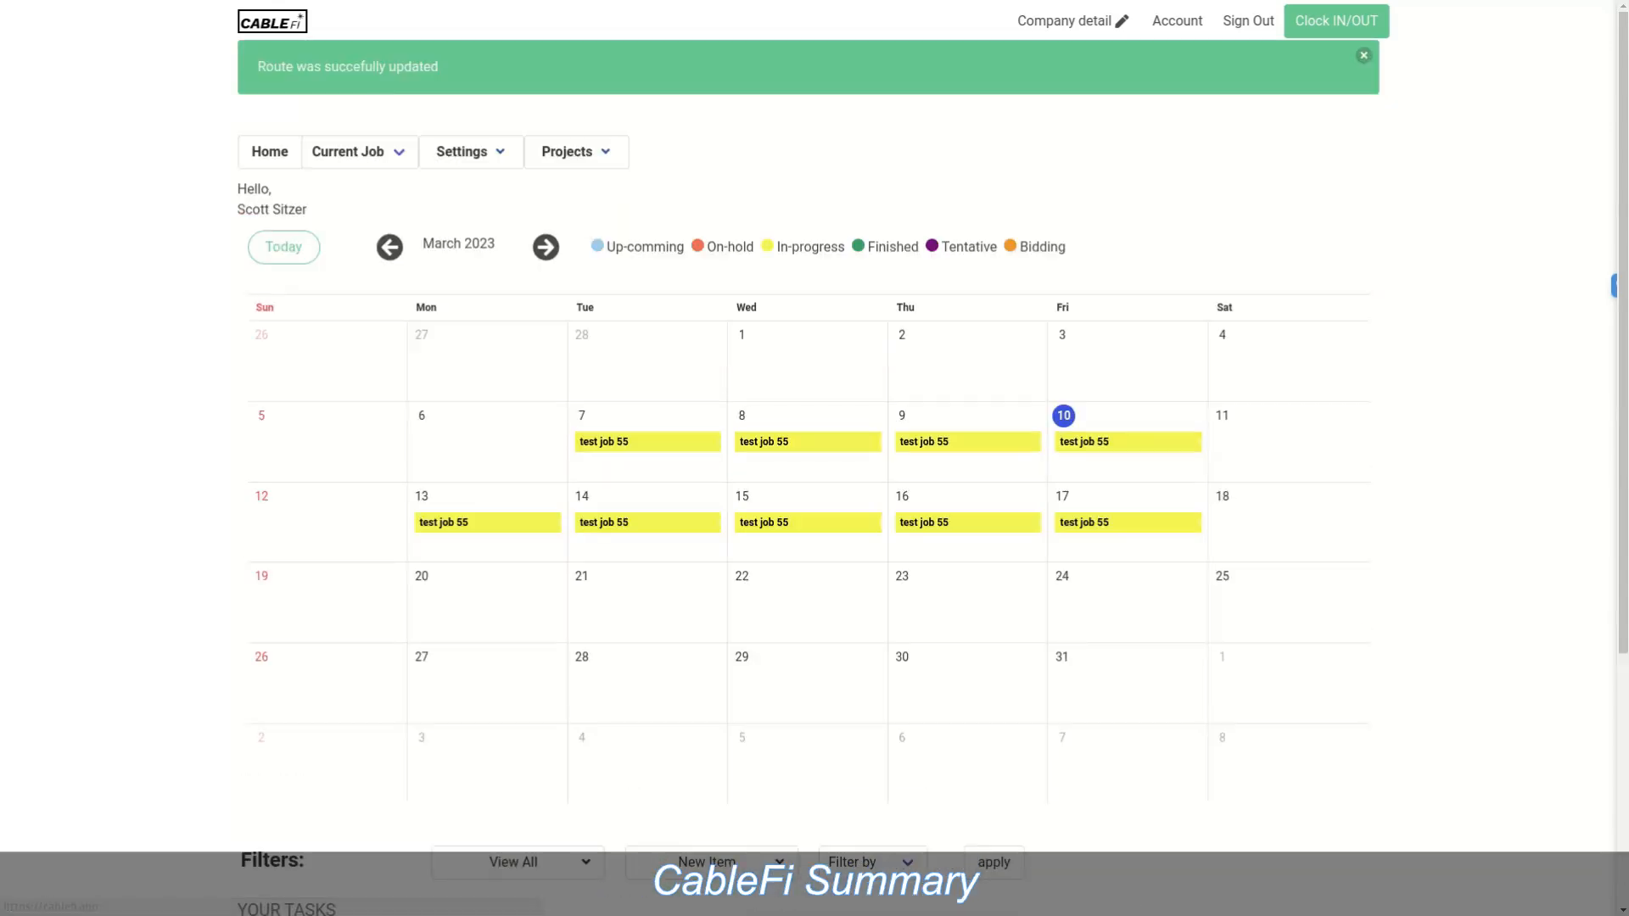
scroll(814, 458, "down", 4)
scroll(814, 458, "up", 4)
left_click(1364, 55)
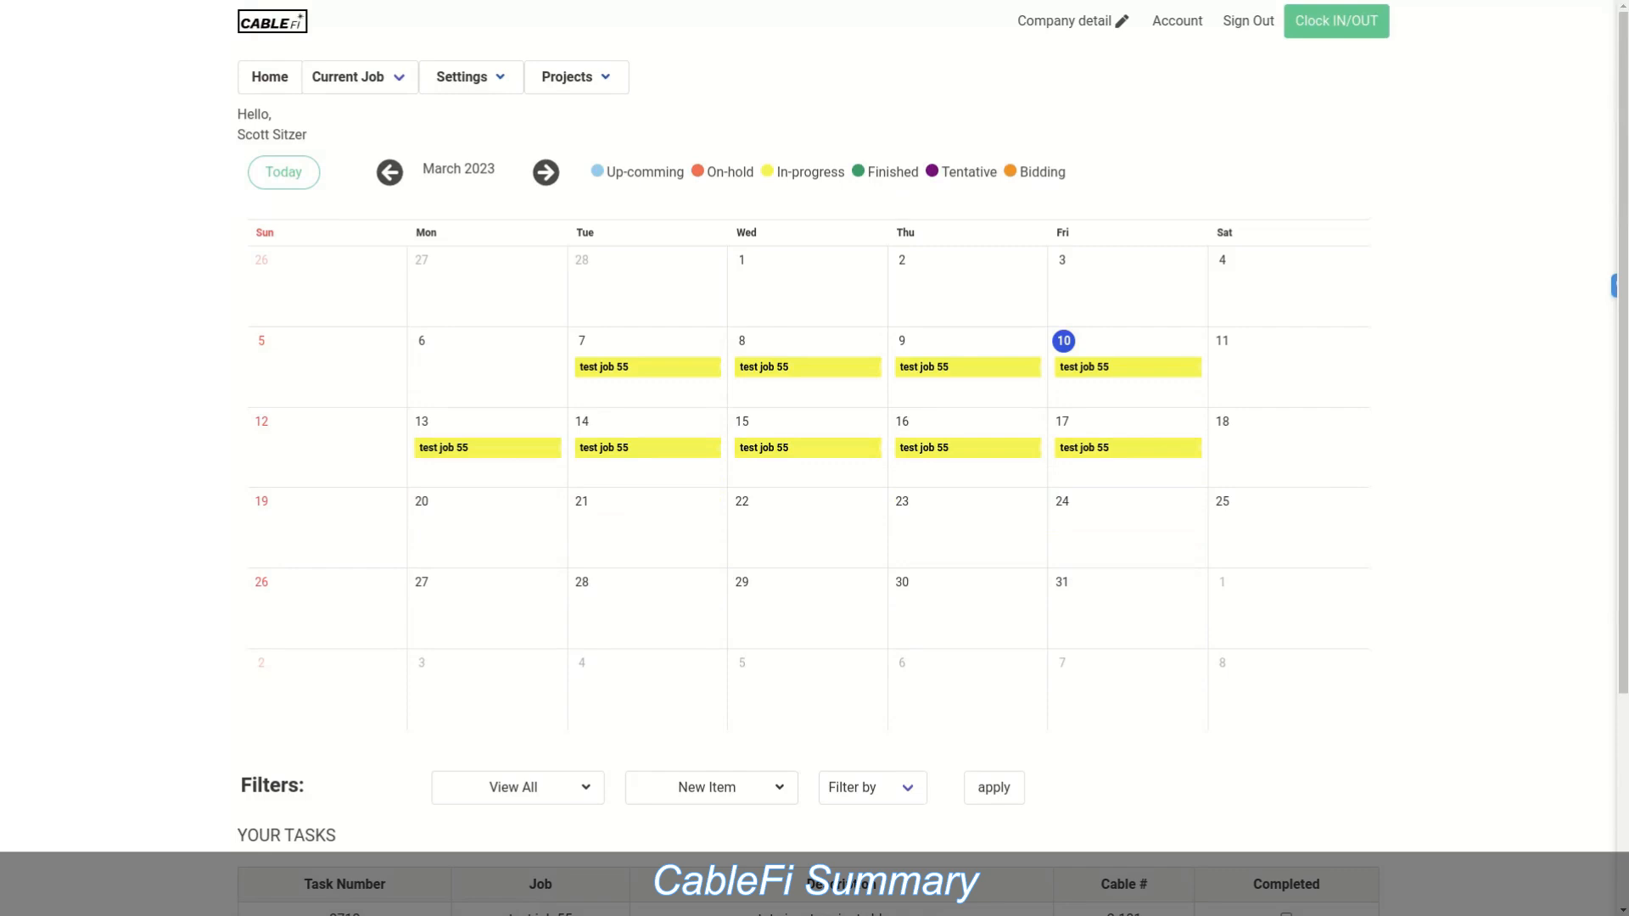
scroll(814, 458, "down", 4)
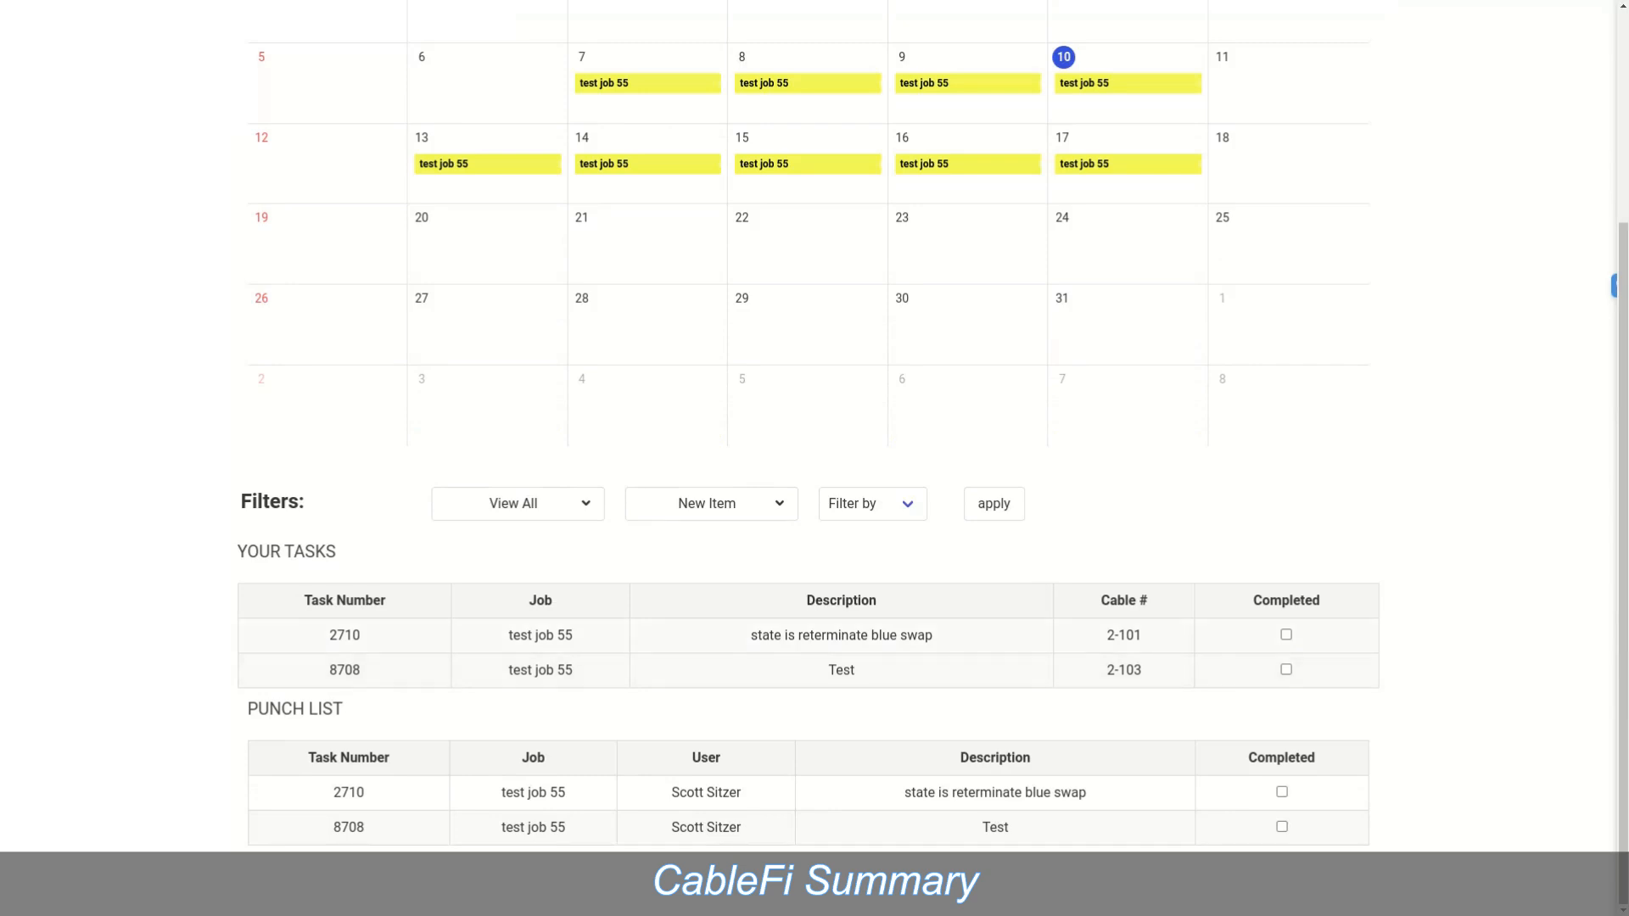
scroll(814, 458, "up", 4)
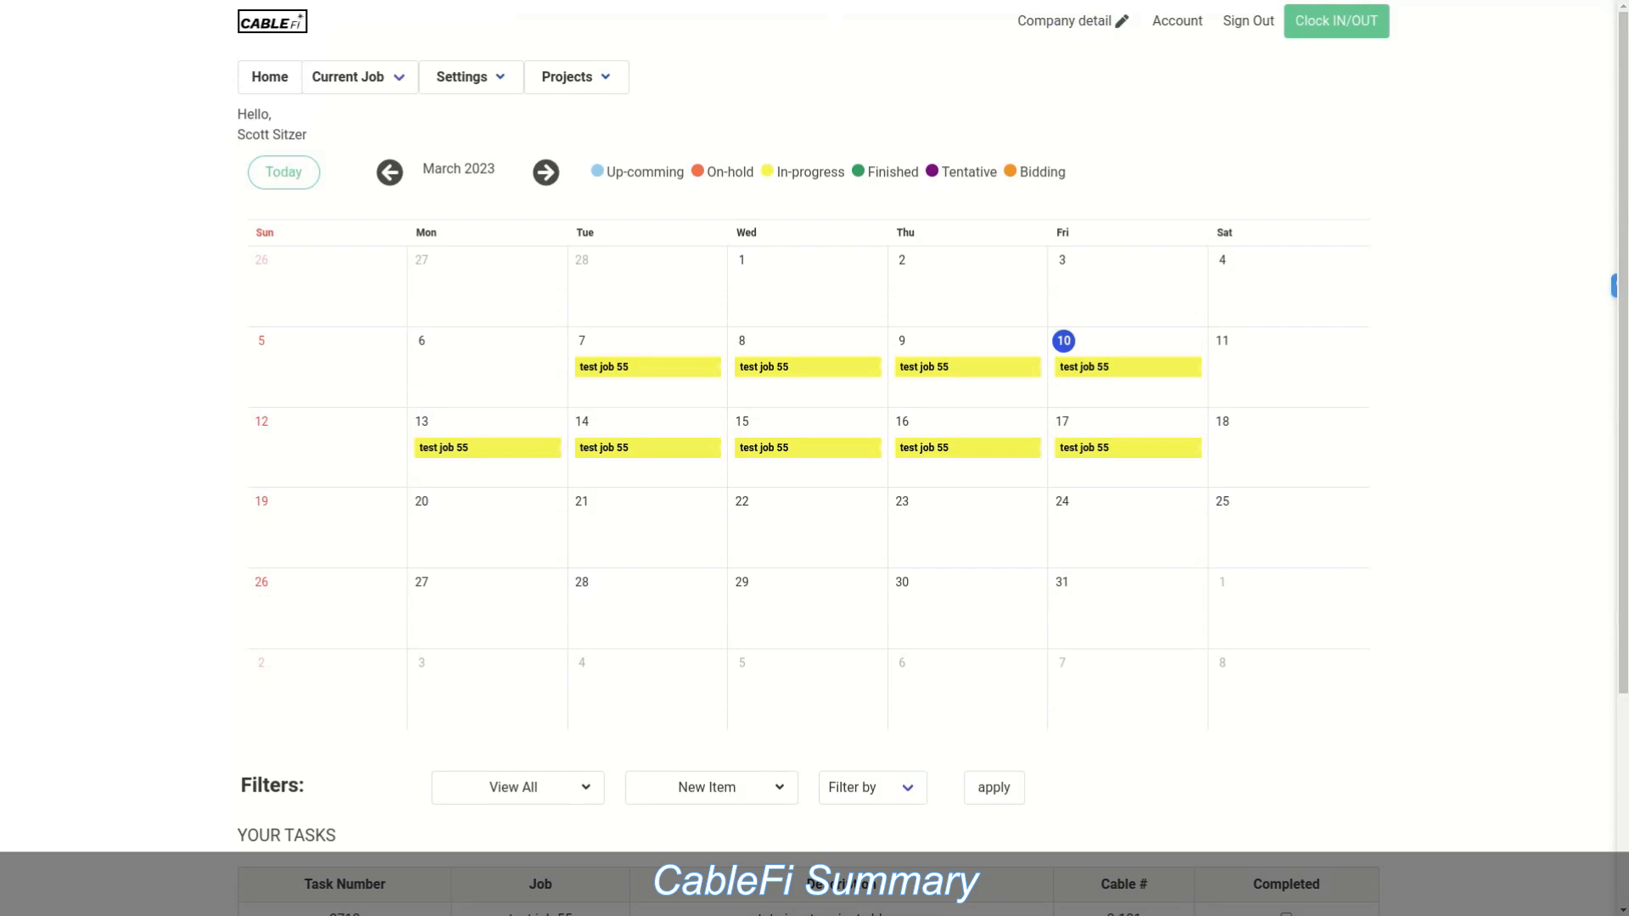
mouse_move(471, 77)
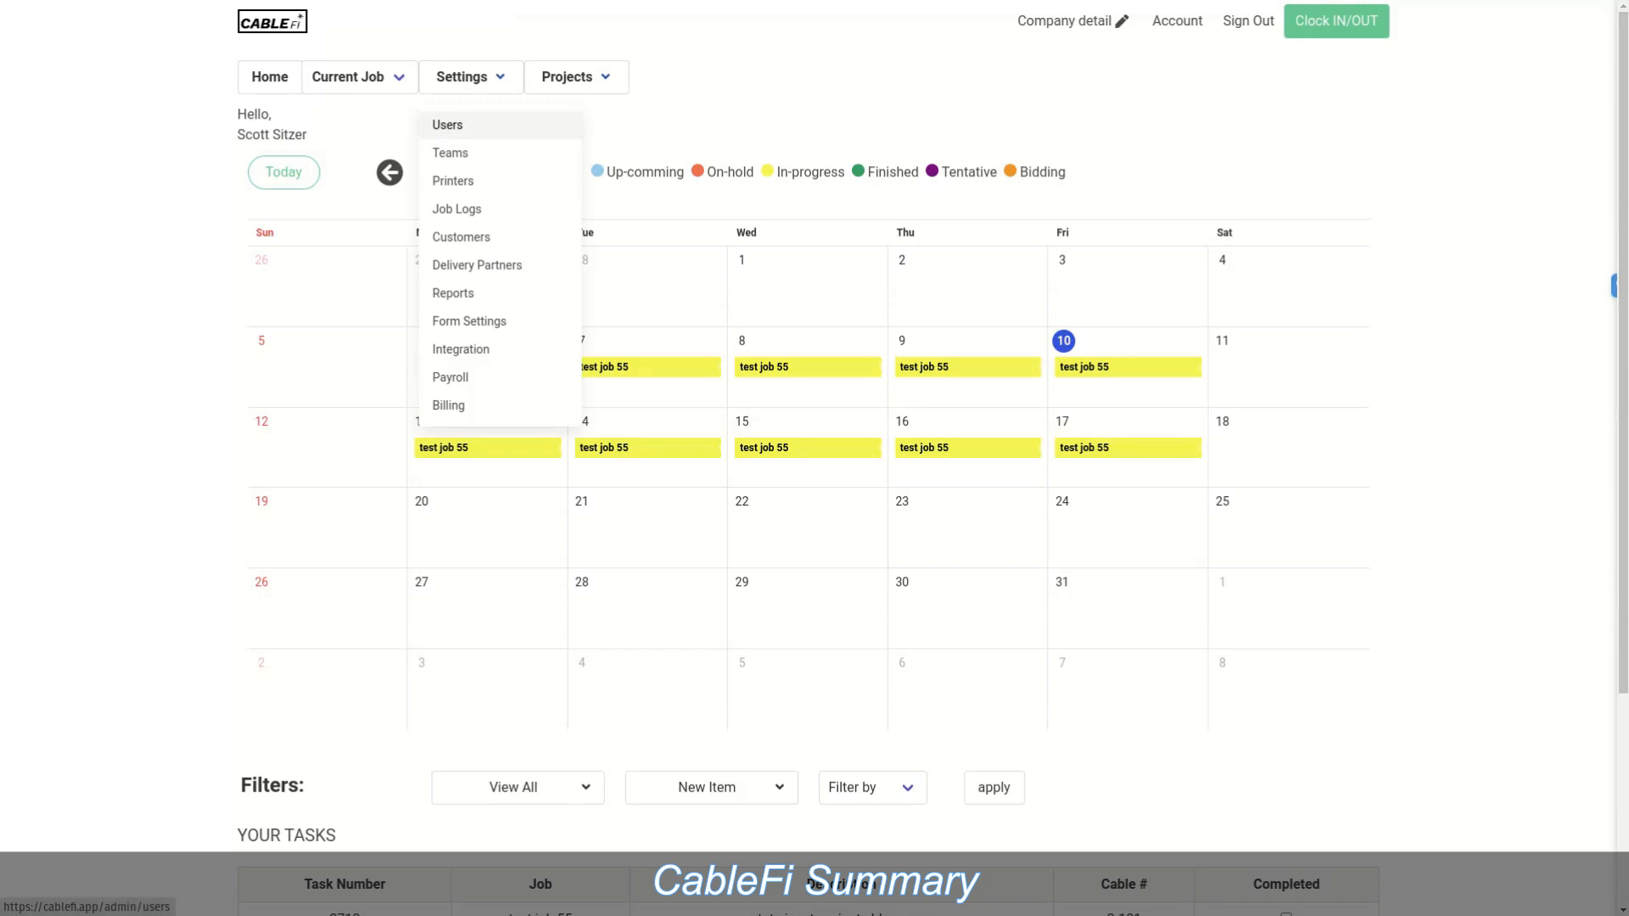